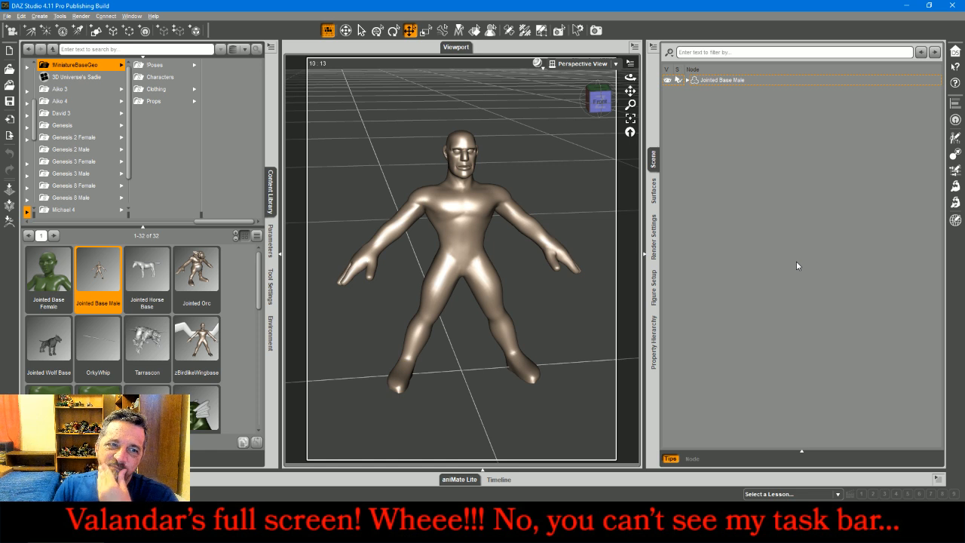
# Step: Add the Loincloth from the MiniatureBaseGeo clothing content to the Jointed Base Male figure
pyautogui.scroll(-5, 232, 294)
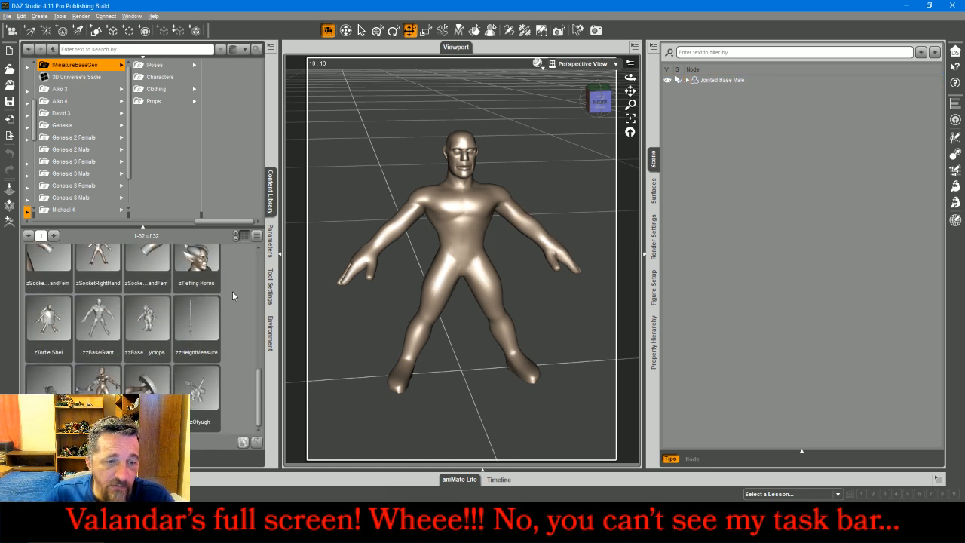
pyautogui.scroll(3, 233, 292)
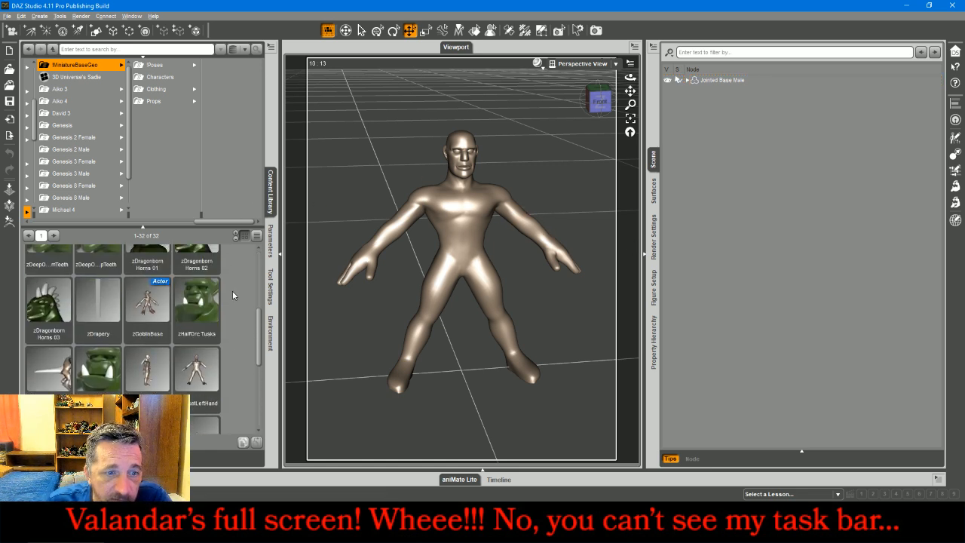
pyautogui.click(722, 81)
pyautogui.click(156, 89)
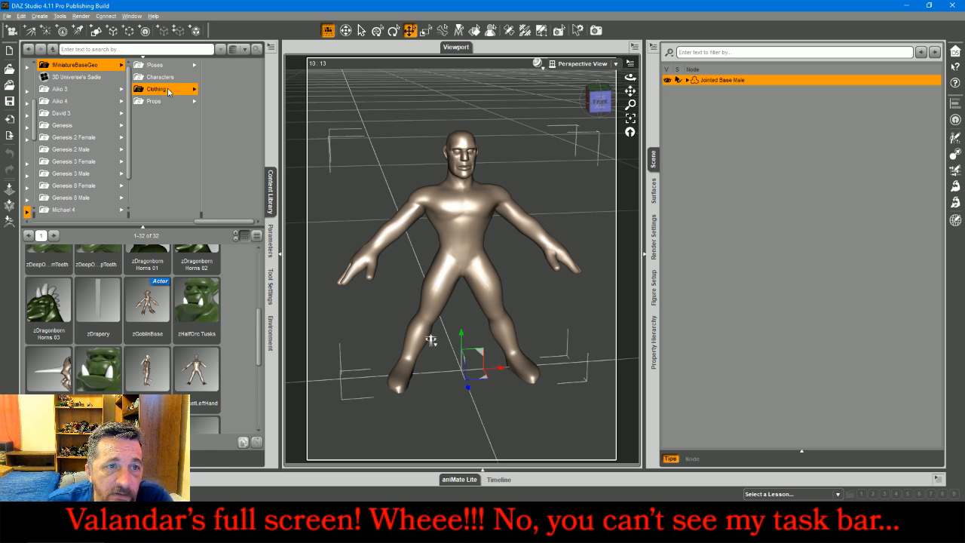
pyautogui.doubleClick(191, 354)
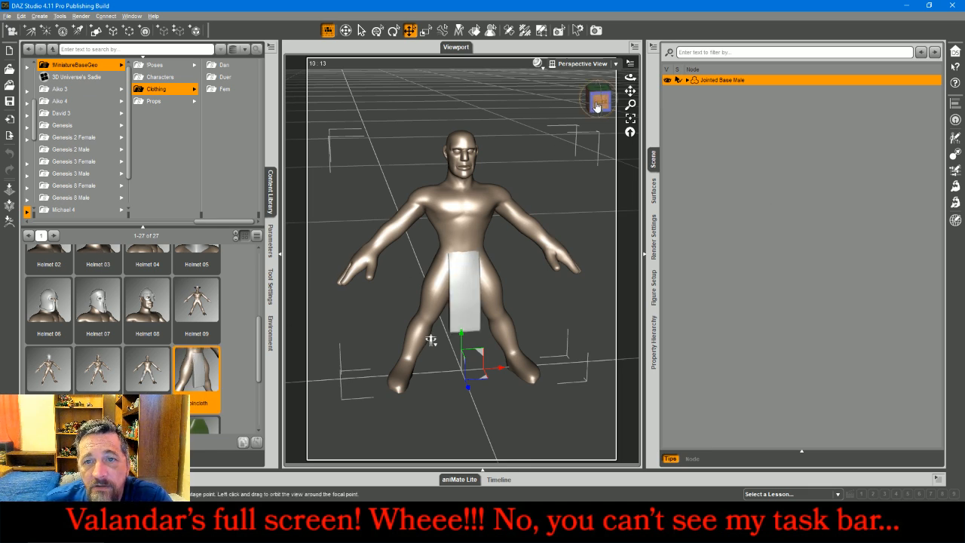
pyautogui.moveTo(599, 103); pyautogui.dragTo(596, 102)
pyautogui.moveTo(432, 343); pyautogui.dragTo(431, 340, button='middle')
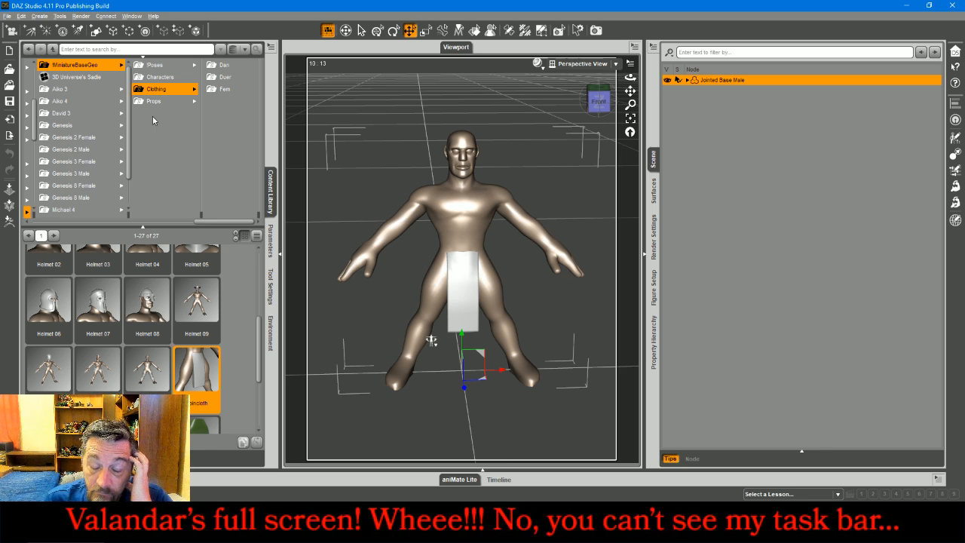
pyautogui.moveTo(607, 108); pyautogui.dragTo(539, 98)
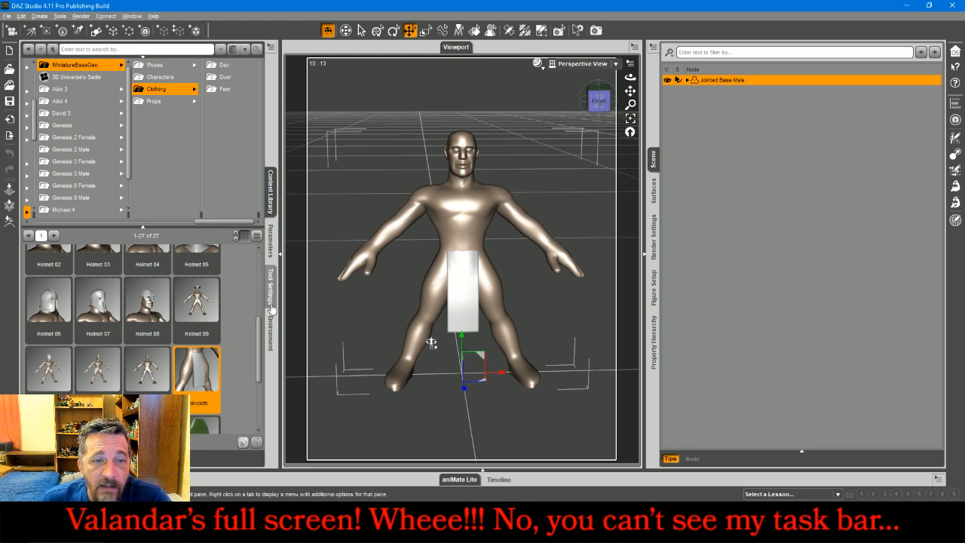
# Step: Set the male figure's muscular modifier to about 57% and its noEars modifier to 100%
pyautogui.click(272, 249)
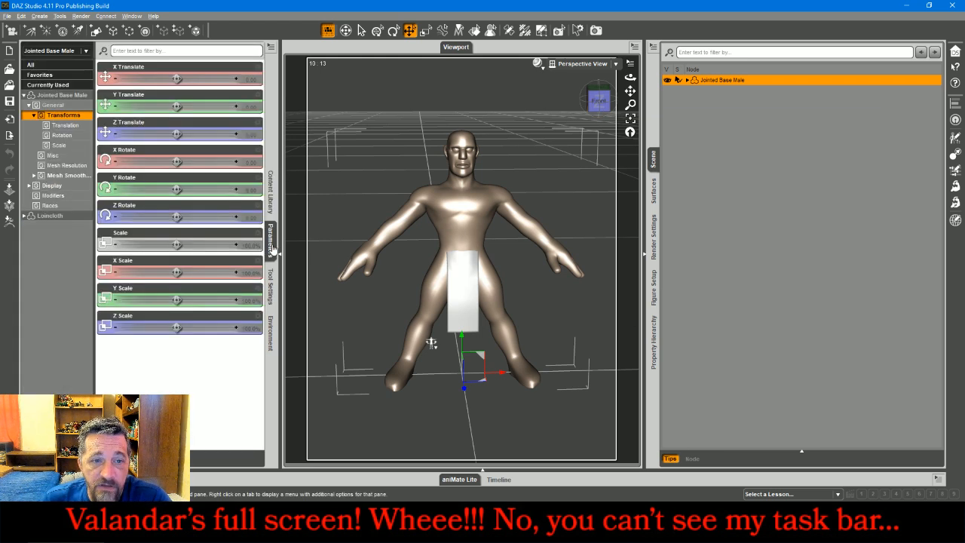
pyautogui.click(62, 197)
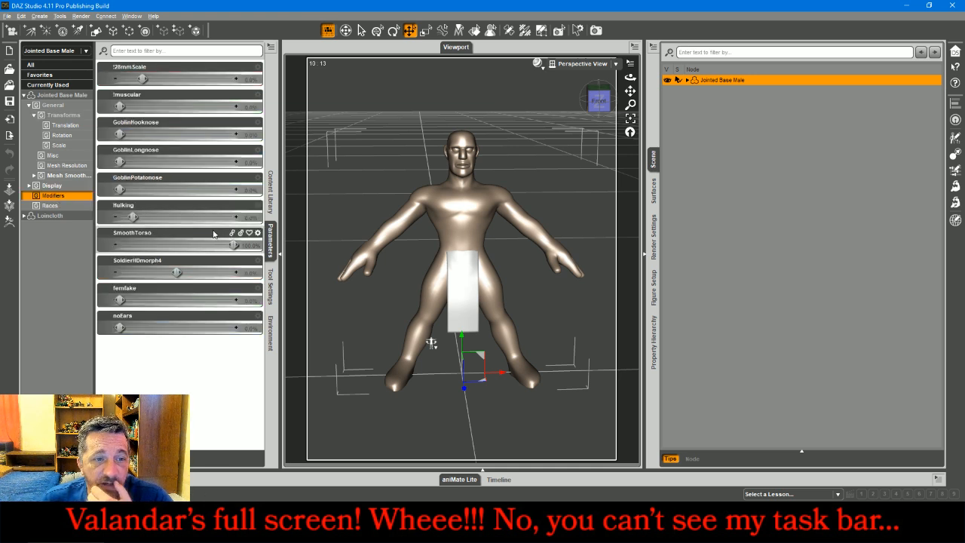
pyautogui.moveTo(118, 105); pyautogui.dragTo(184, 106)
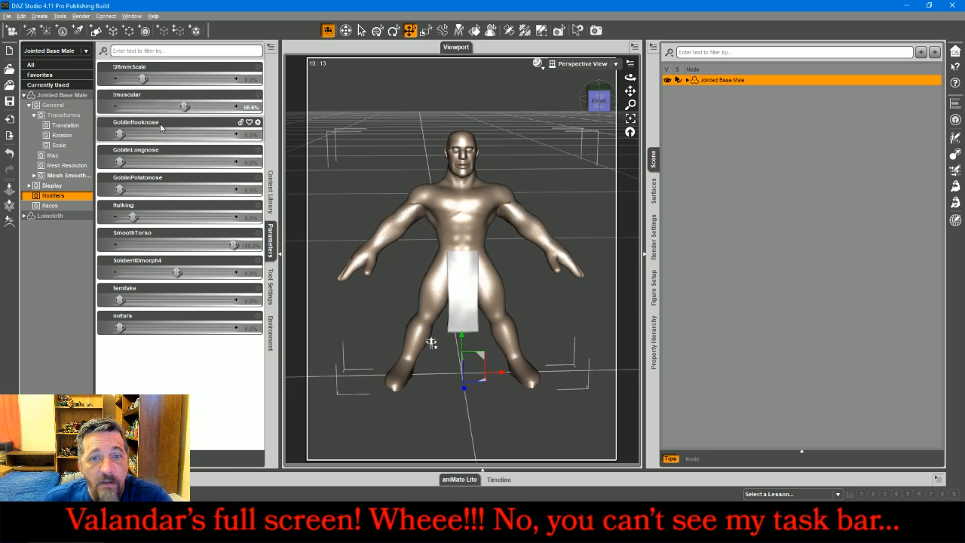
pyautogui.click(61, 206)
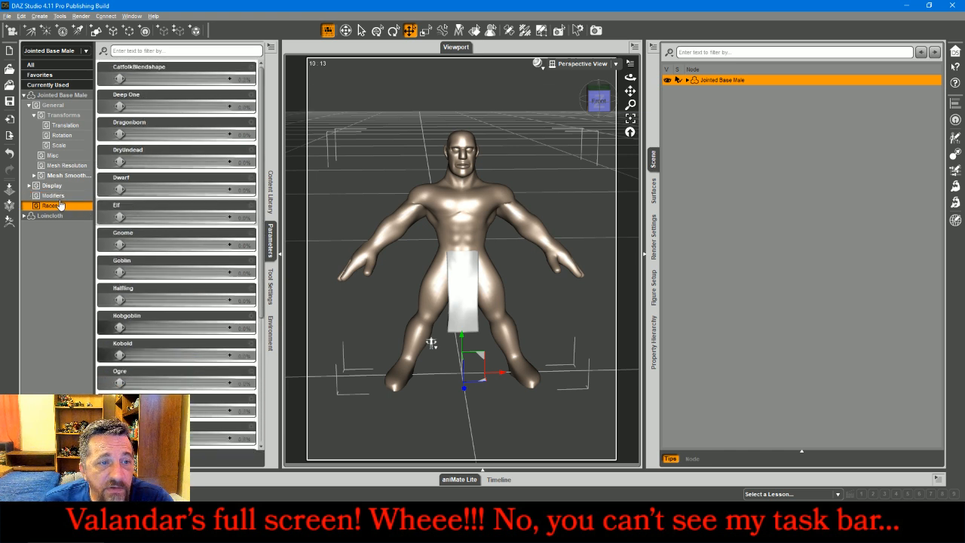
pyautogui.click(59, 195)
pyautogui.moveTo(119, 327); pyautogui.dragTo(235, 327)
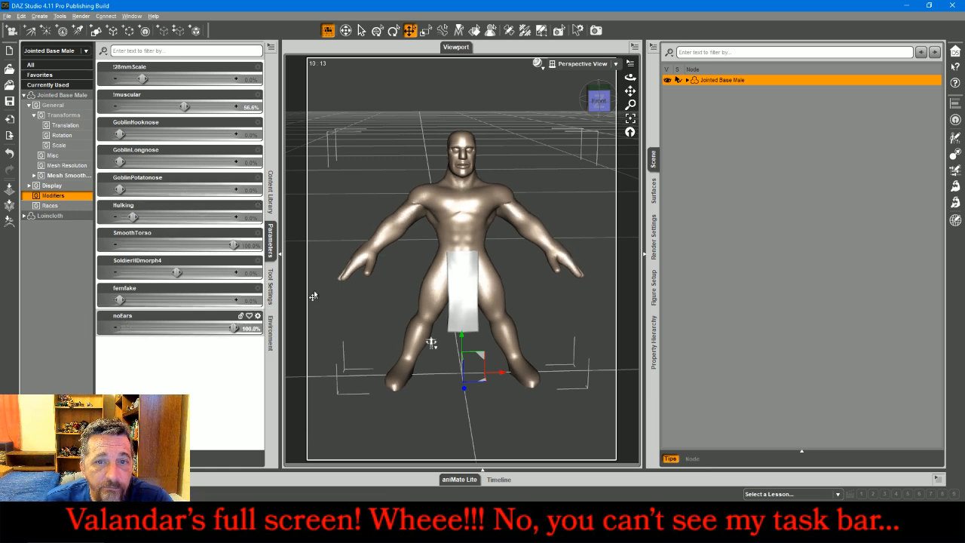
# Step: Scale the whole Jointed Base Male figure to 106%
pyautogui.moveTo(599, 104); pyautogui.dragTo(657, 107)
pyautogui.moveTo(428, 341); pyautogui.dragTo(430, 340)
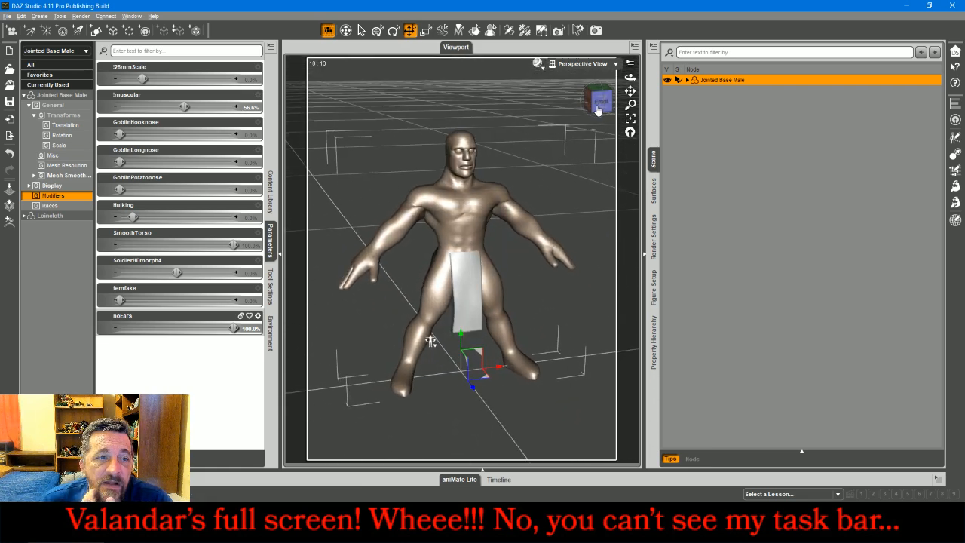
pyautogui.click(54, 104)
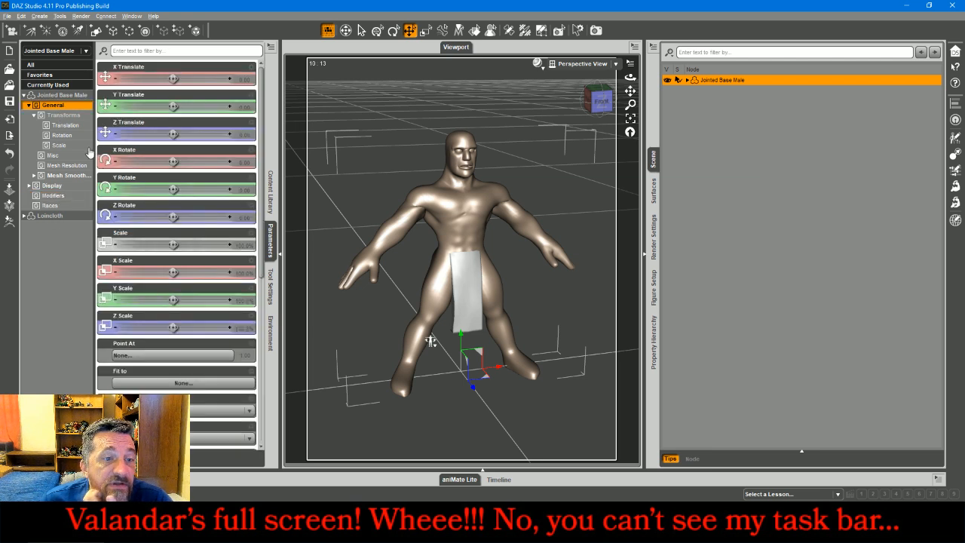
pyautogui.click(240, 246)
pyautogui.write('106')
pyautogui.press('Return')
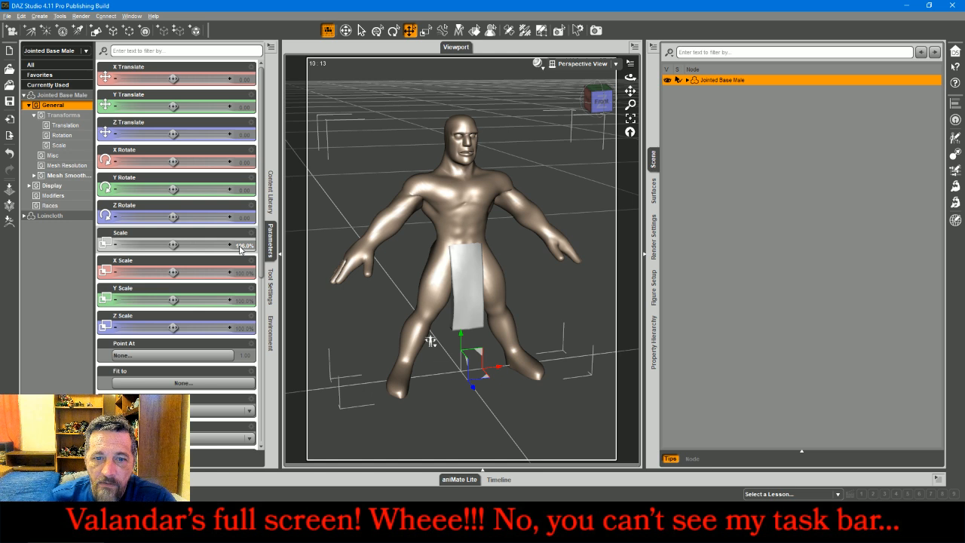
# Step: Scale the figure's head together with its jaw and both brow bones to 95%
pyautogui.click(466, 156)
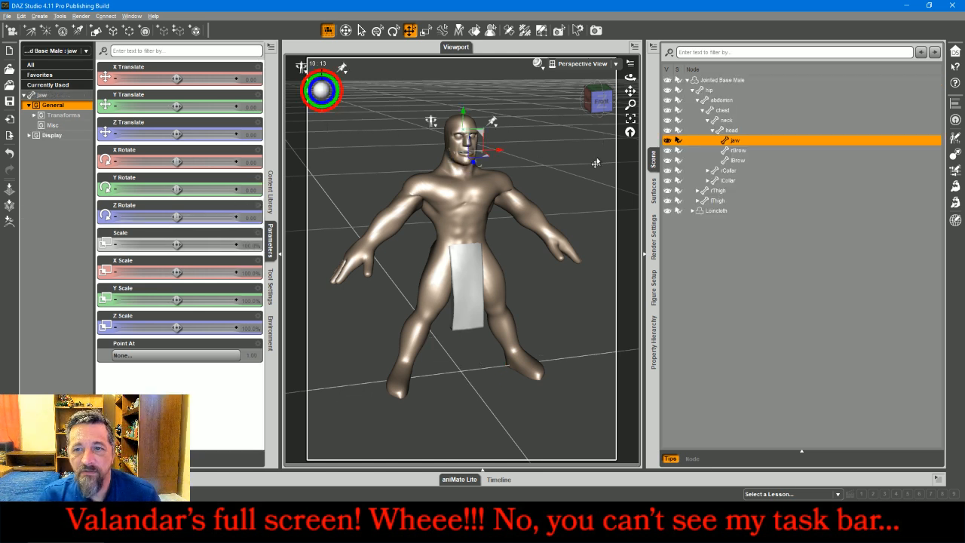
pyautogui.click(728, 134)
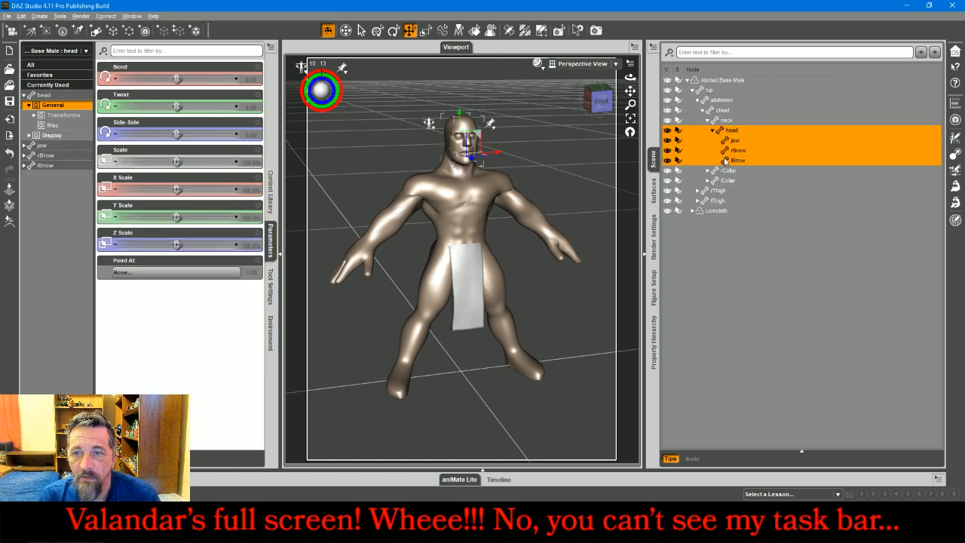
pyautogui.keyDown('shift'); pyautogui.click(738, 160); pyautogui.keyUp('shift')
pyautogui.click(83, 66)
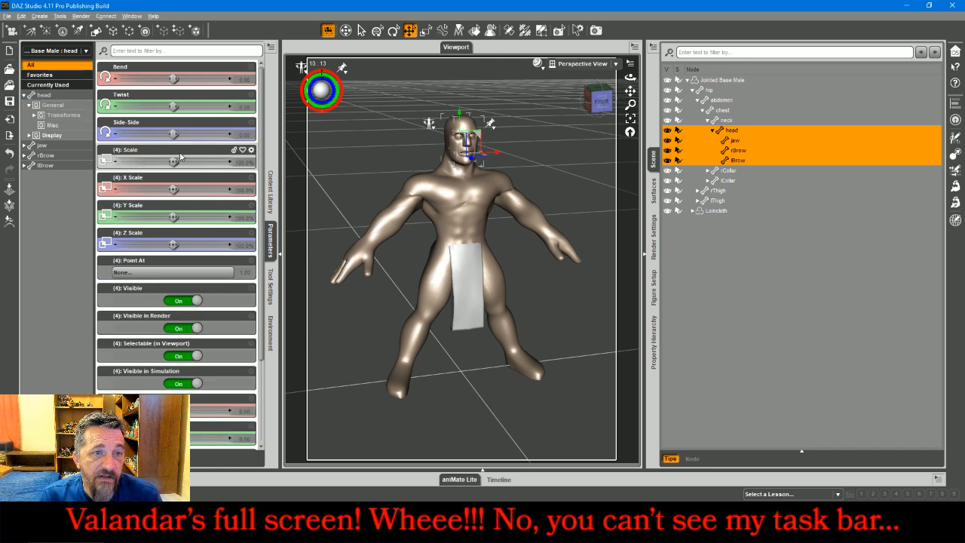
pyautogui.click(241, 164)
pyautogui.write('95')
pyautogui.press('Return')
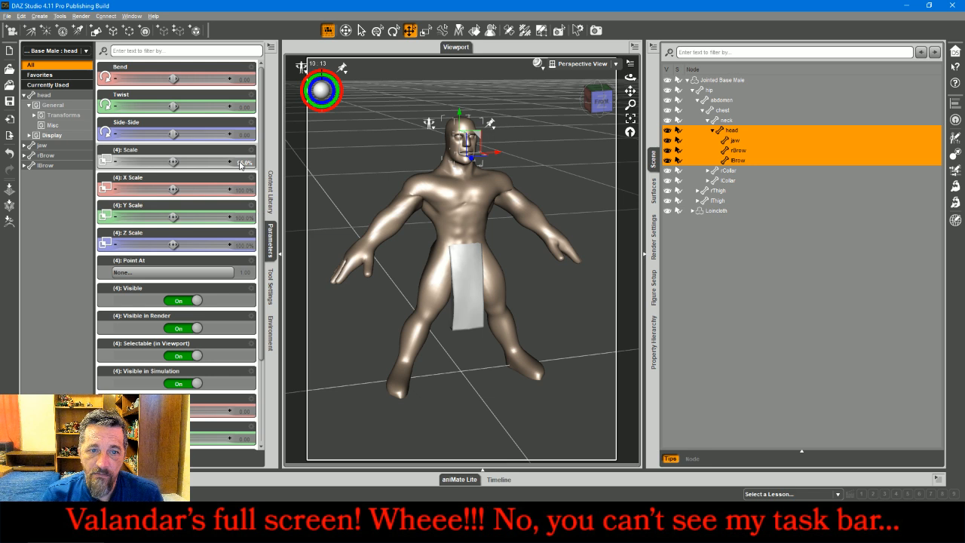
pyautogui.click(739, 302)
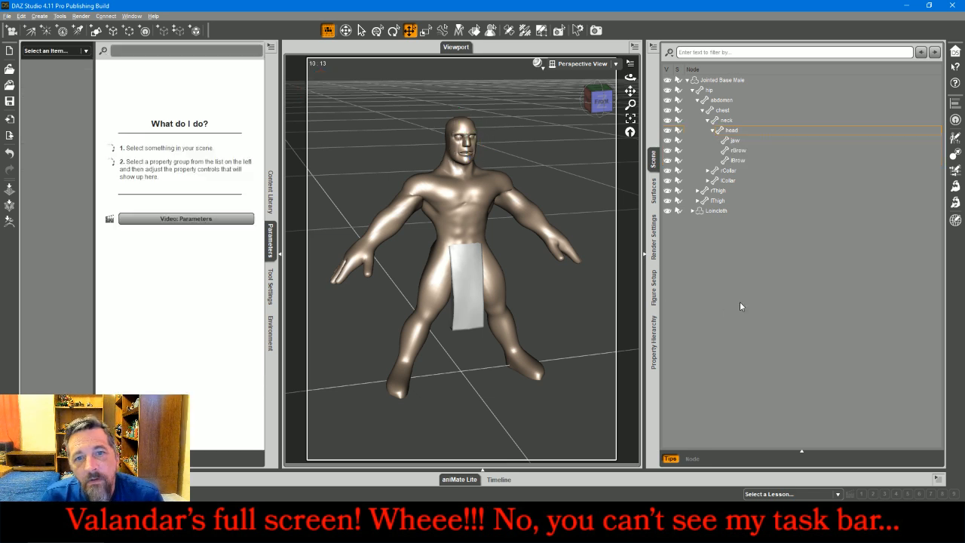
# Step: Hide the loincloth and apply the !LeftFist pose from the MiniatureBaseGeo poses to the Jointed Base Male
pyautogui.moveTo(596, 97); pyautogui.dragTo(570, 97)
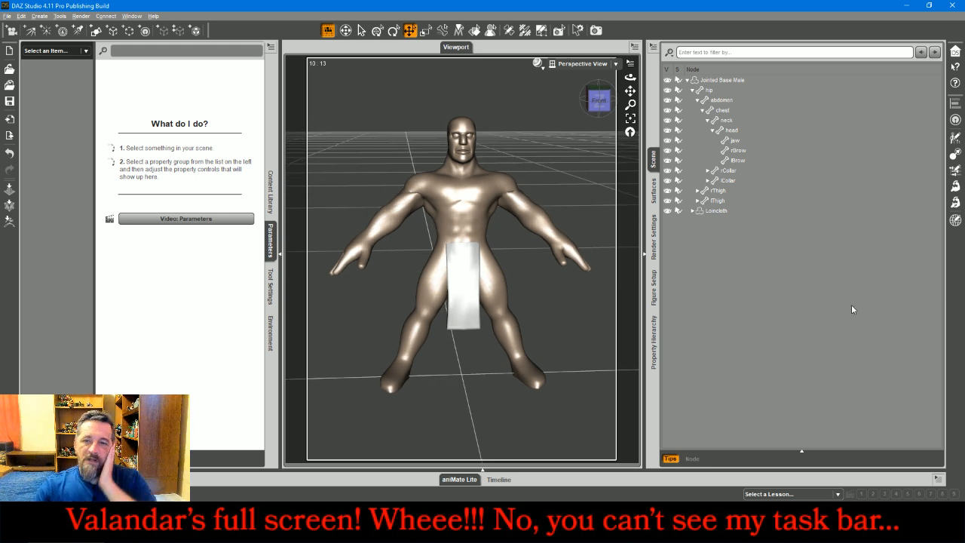
pyautogui.click(667, 211)
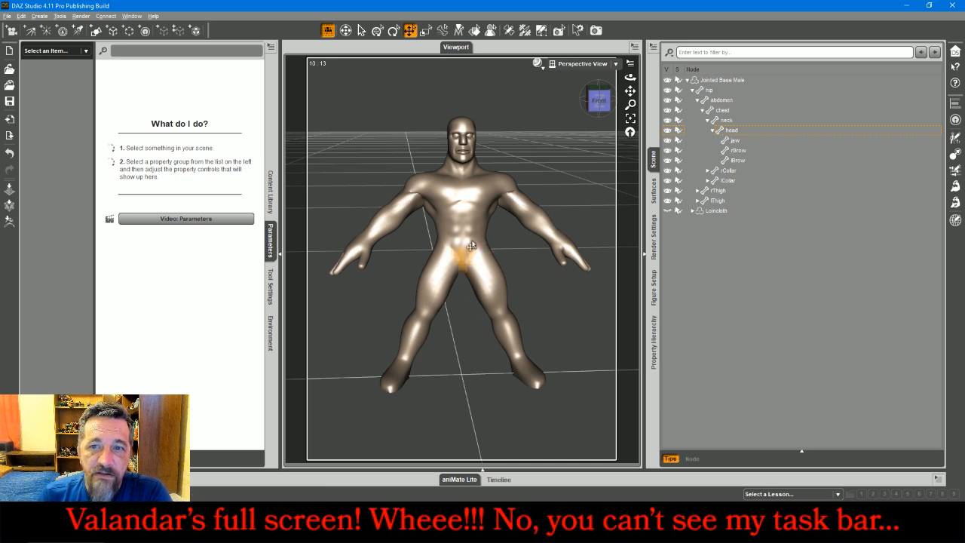
pyautogui.click(724, 81)
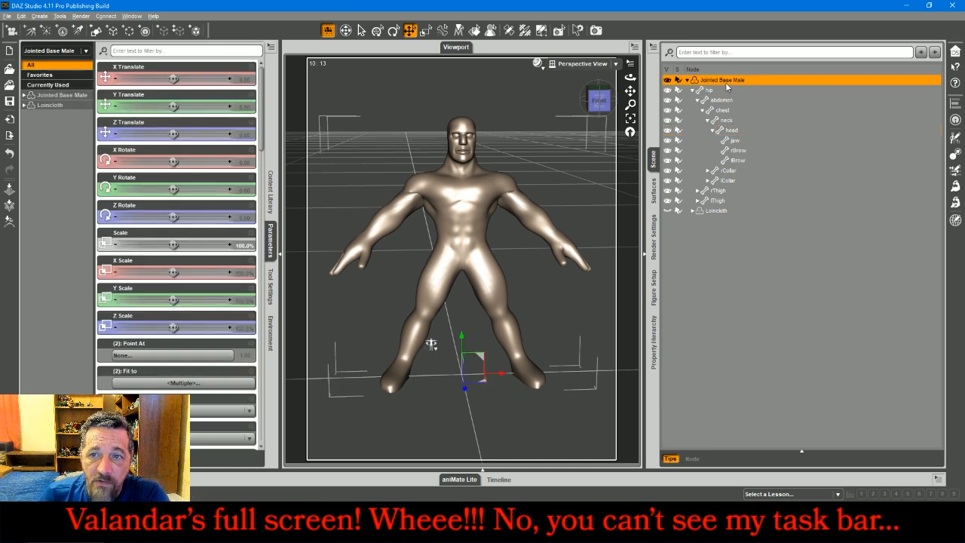
pyautogui.click(269, 192)
pyautogui.click(154, 65)
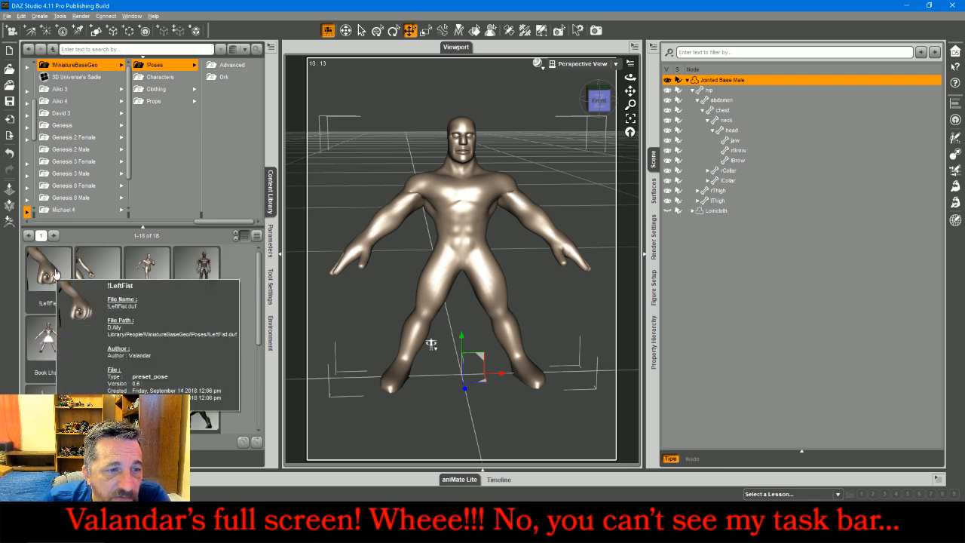
pyautogui.doubleClick(55, 272)
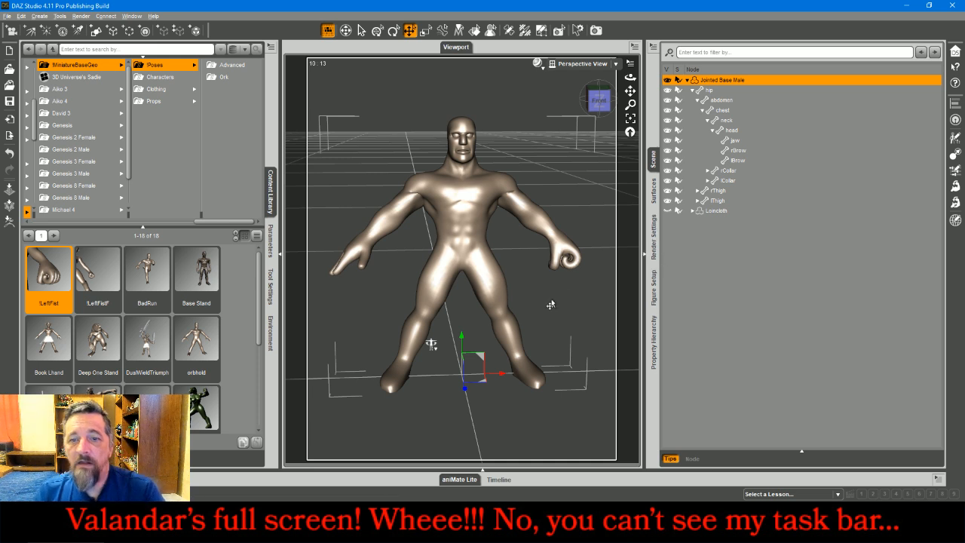
# Step: Mirror the pose of the left hand, thumb and finger bones to the right hand with Symmetry, direction Left to Right
pyautogui.click(569, 257)
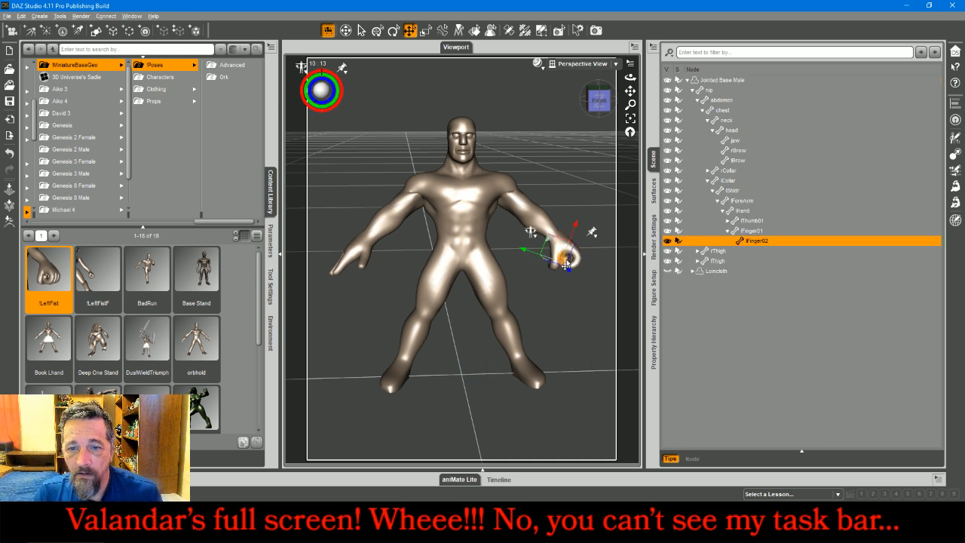
pyautogui.click(727, 220)
pyautogui.keyDown('shift'); pyautogui.click(744, 213); pyautogui.keyUp('shift')
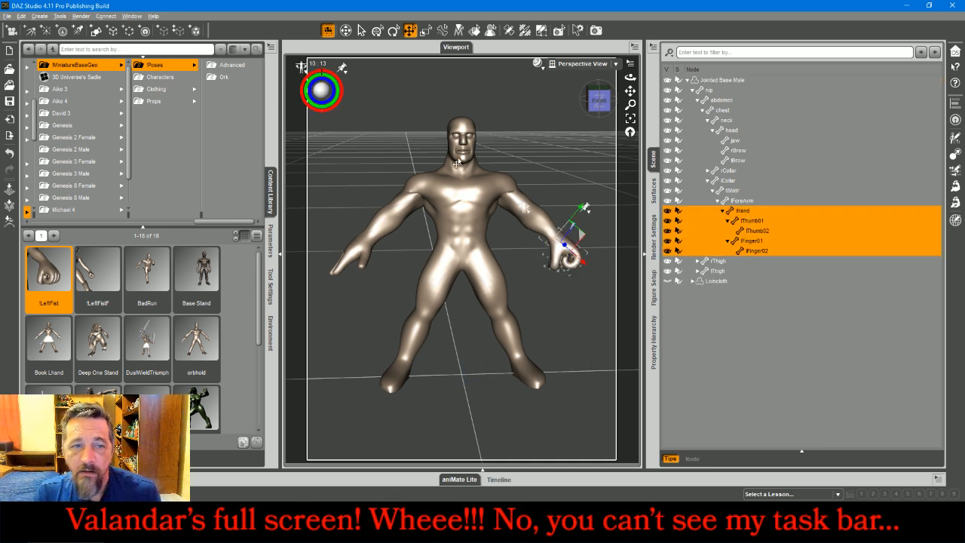
pyautogui.click(270, 240)
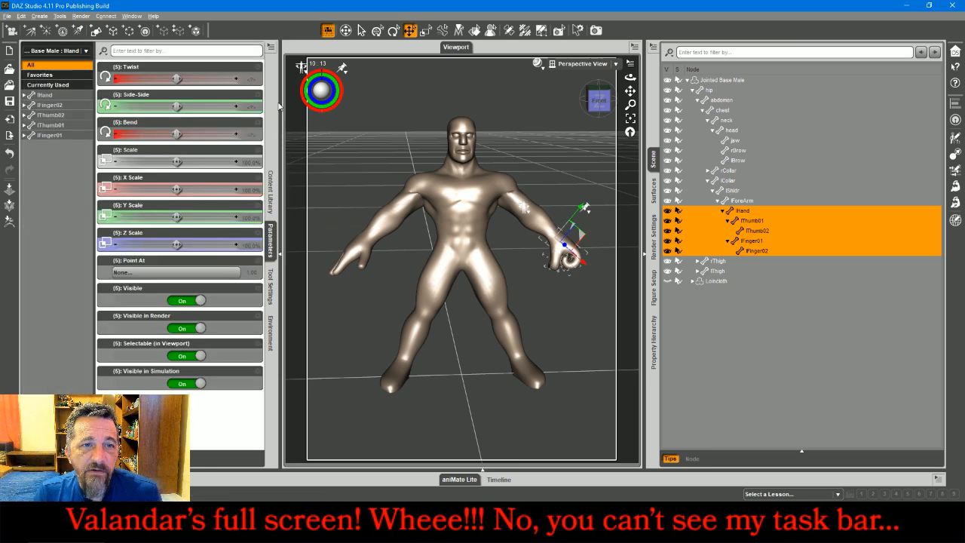
pyautogui.click(271, 46)
pyautogui.moveTo(308, 170)
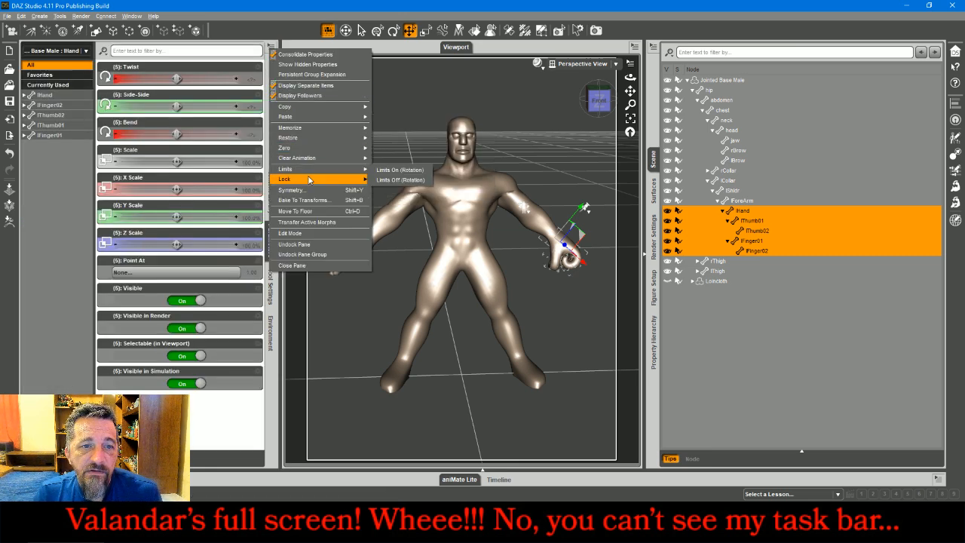
pyautogui.click(292, 190)
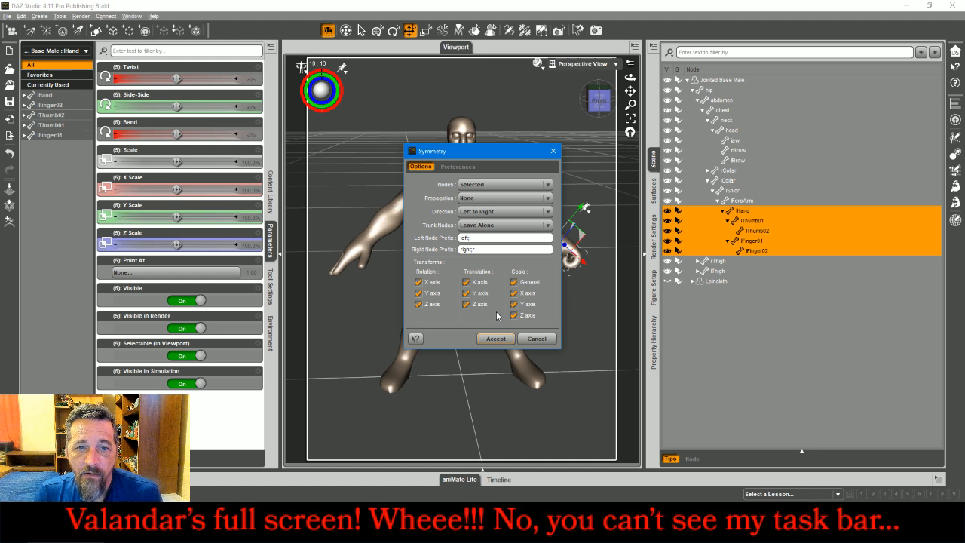
pyautogui.click(497, 338)
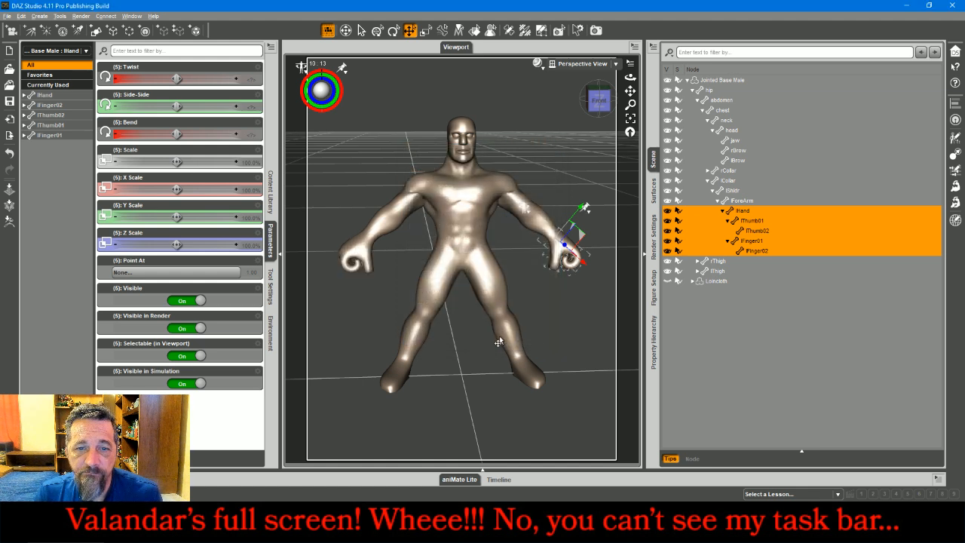
pyautogui.click(730, 347)
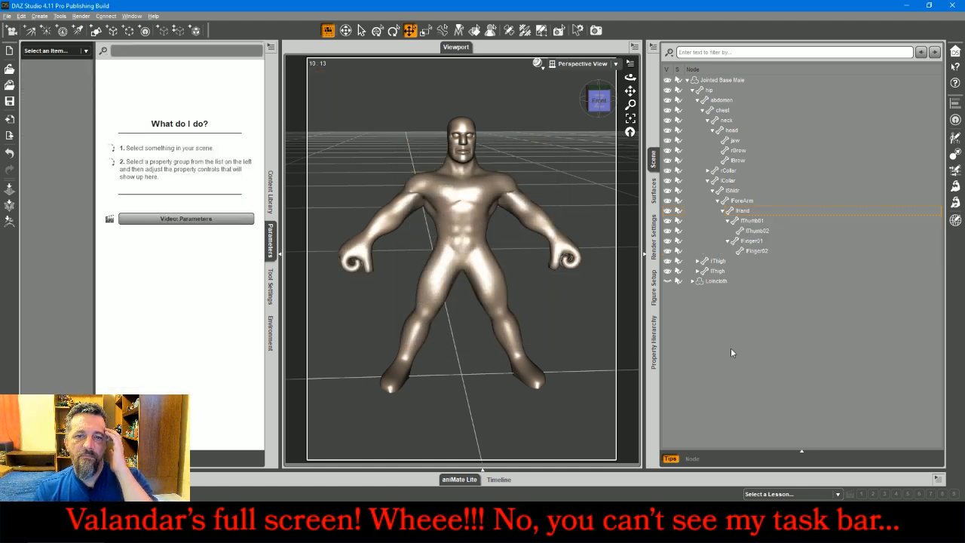
# Step: Try a bend of -180 on the outer finger joint lFinger02 of the left hand
pyautogui.moveTo(598, 101)
pyautogui.mouseDown()
pyautogui.moveTo(517, 94)
pyautogui.moveTo(584, 80)
pyautogui.moveTo(603, 99)
pyautogui.mouseUp()
pyautogui.click(566, 263)
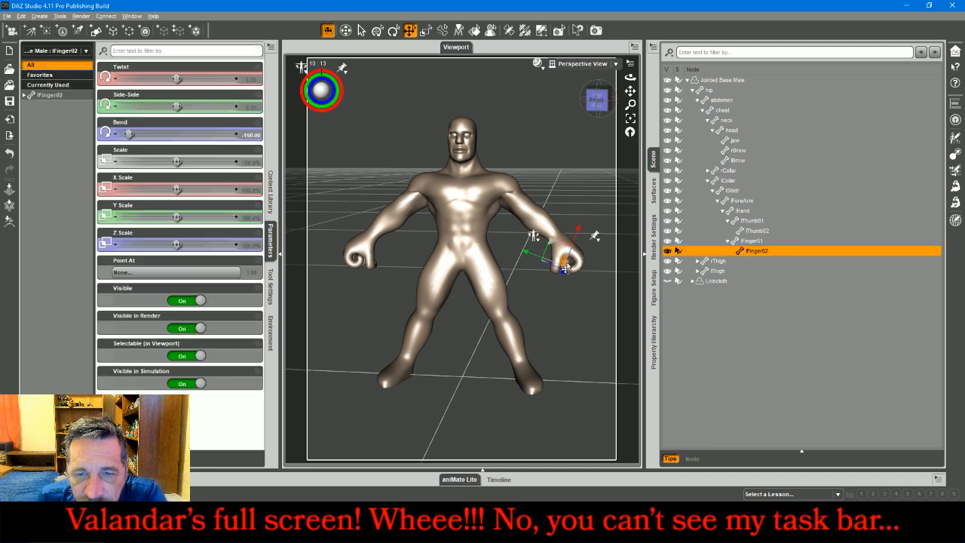
pyautogui.moveTo(150, 134); pyautogui.dragTo(111, 133)
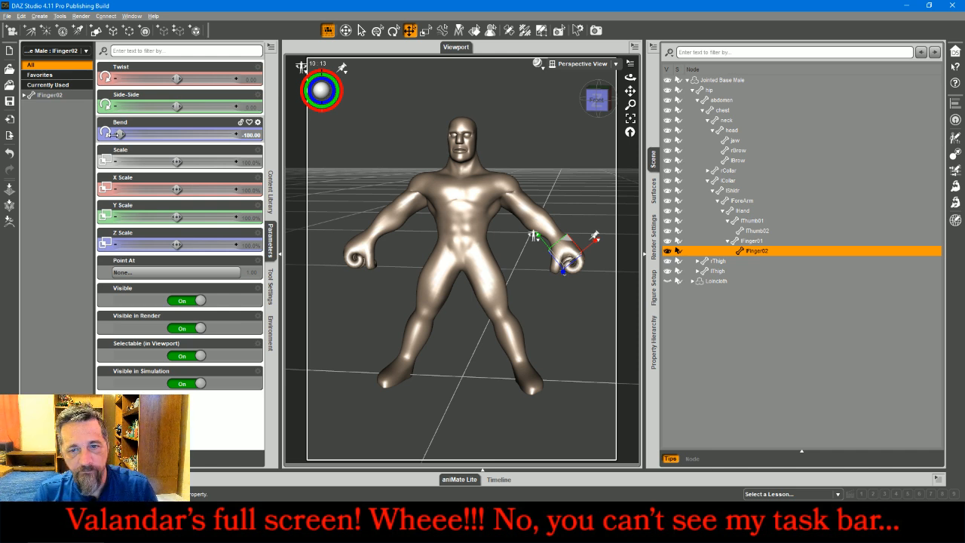
pyautogui.hotkey('ctrl', 'z')
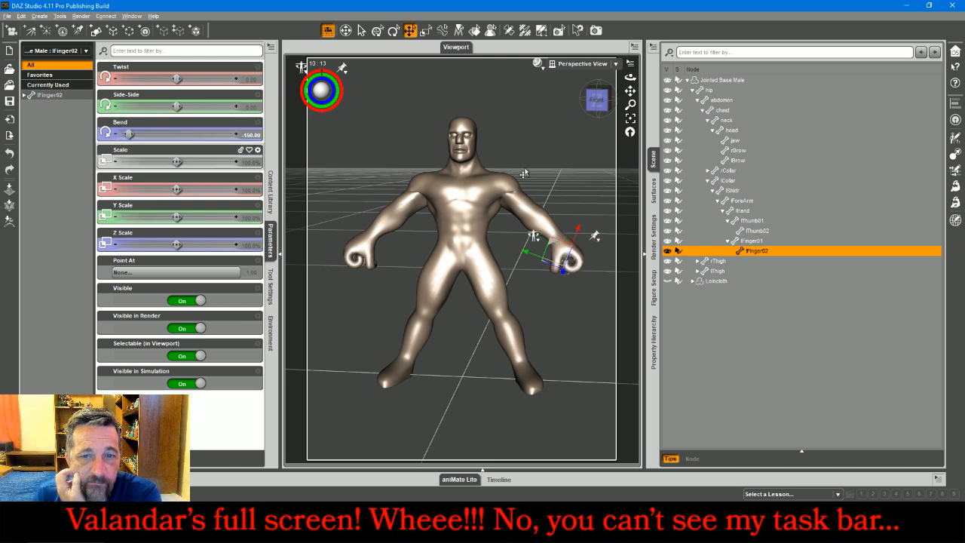
# Step: Apply the Stand Contraposto pose from the Advanced > Partial poses to the Jointed Base Male
pyautogui.click(509, 187)
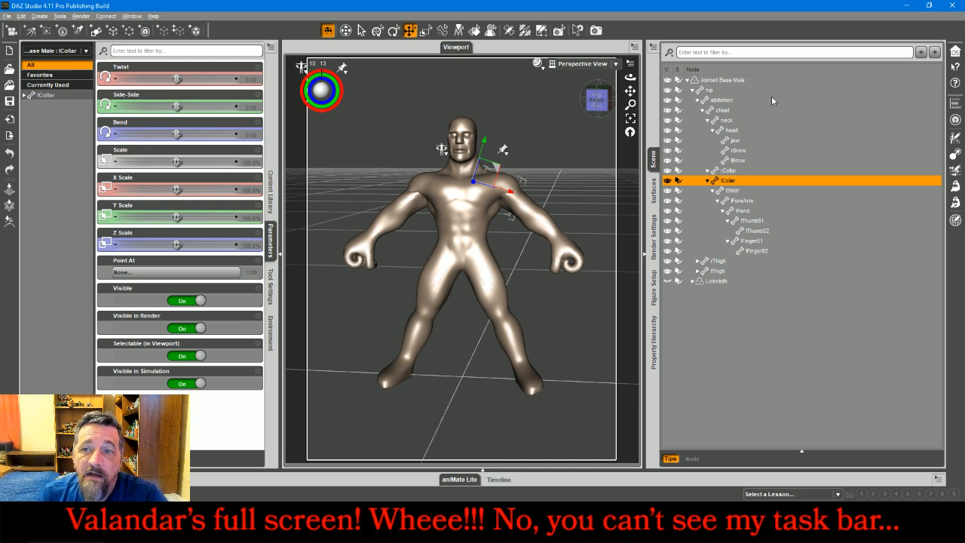
pyautogui.click(743, 79)
pyautogui.click(269, 185)
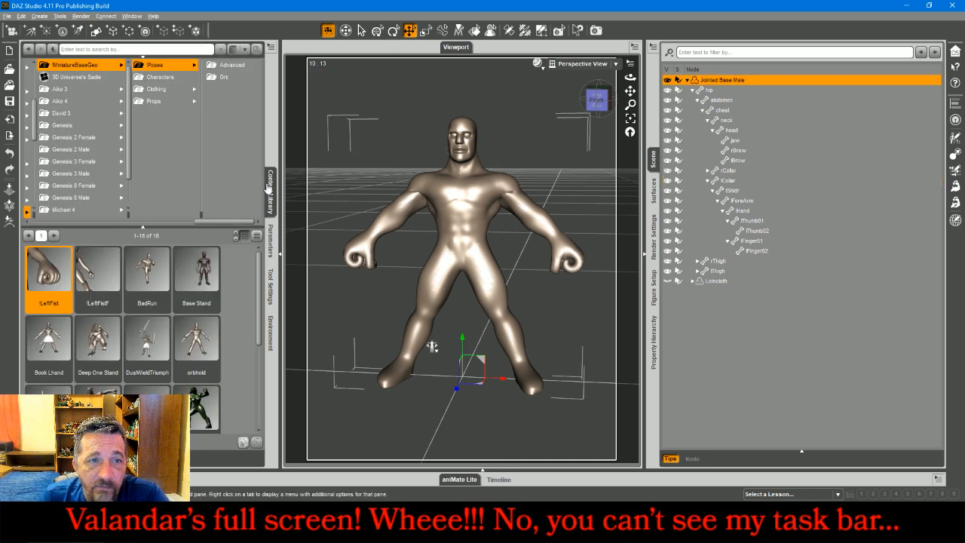
pyautogui.click(237, 66)
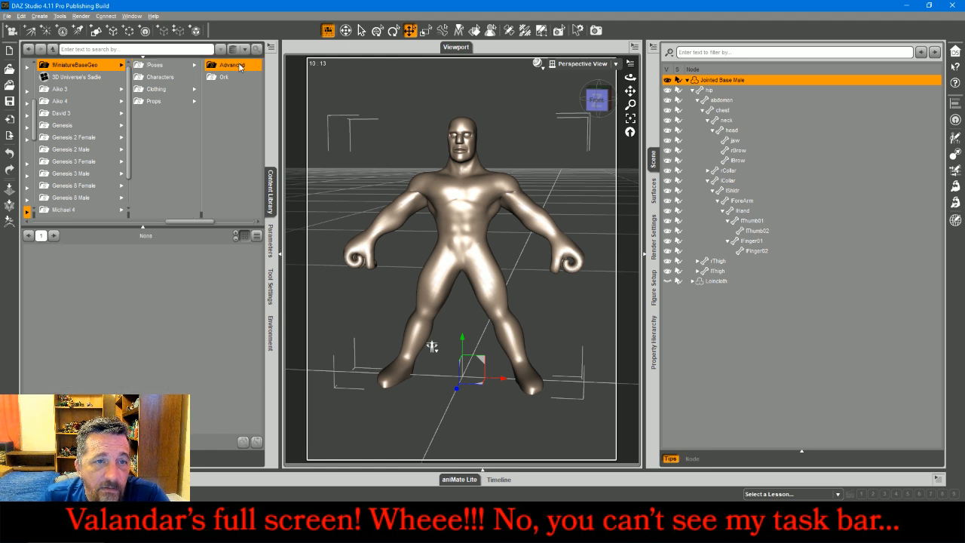
pyautogui.click(226, 89)
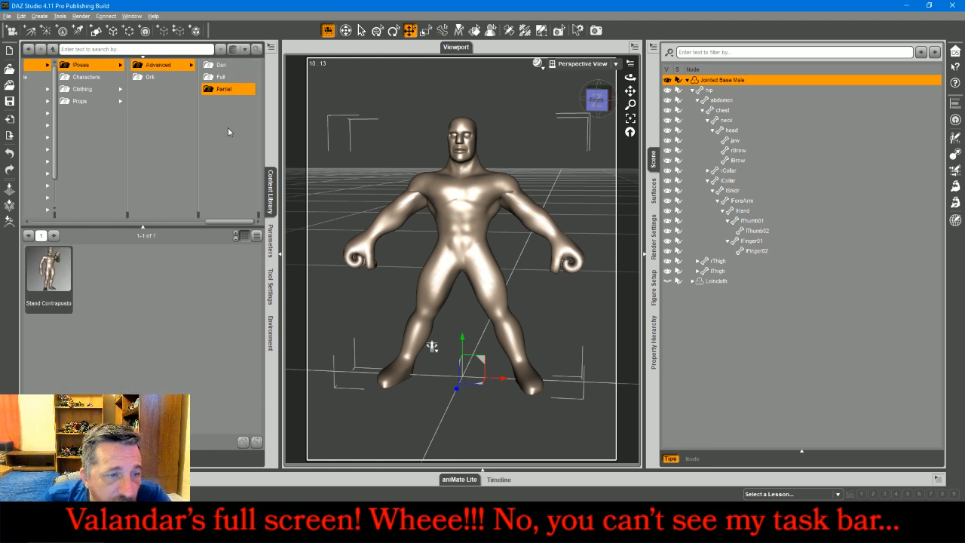
pyautogui.doubleClick(47, 281)
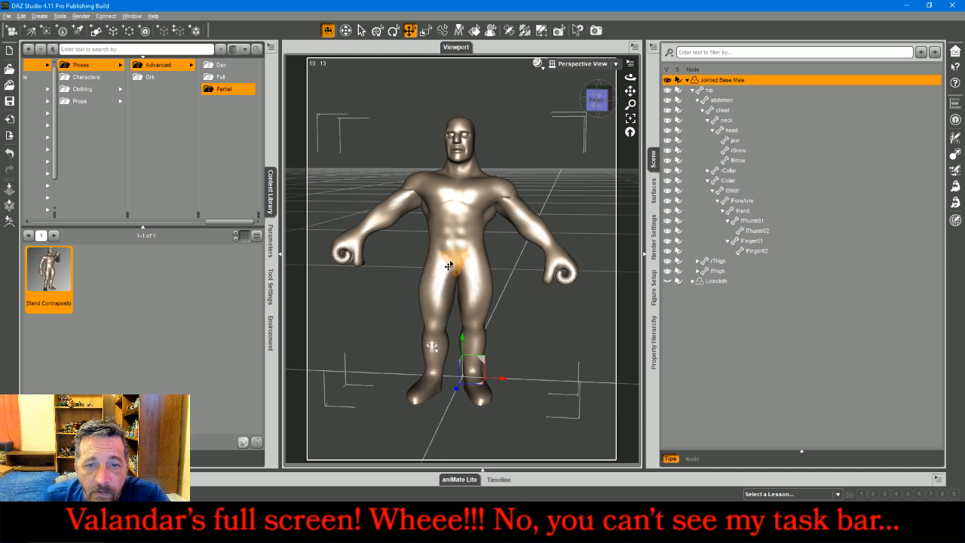
# Step: Rotate the hip so the upper body leans toward the figure's right side, then adjust its rotation from the side
pyautogui.click(449, 266)
pyautogui.click(392, 31)
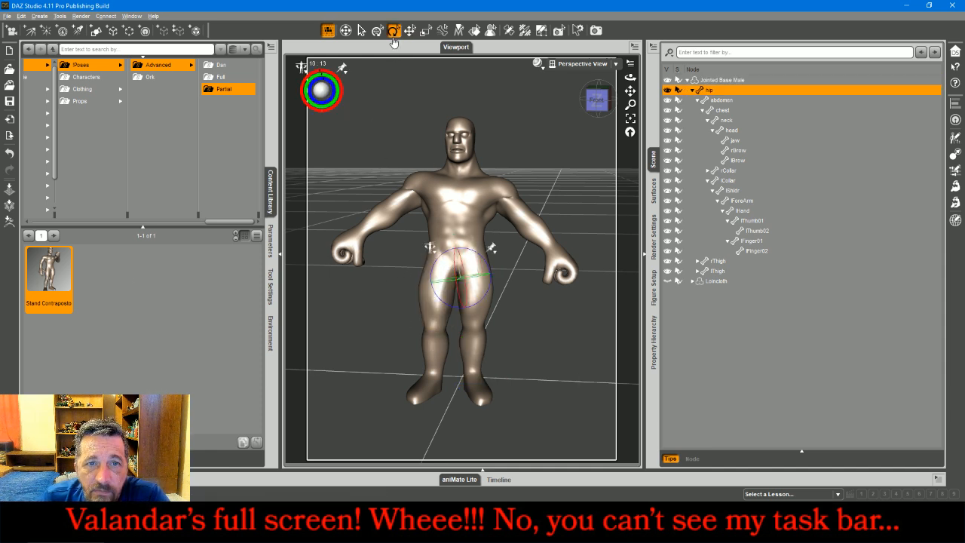
pyautogui.moveTo(439, 254); pyautogui.dragTo(439, 256)
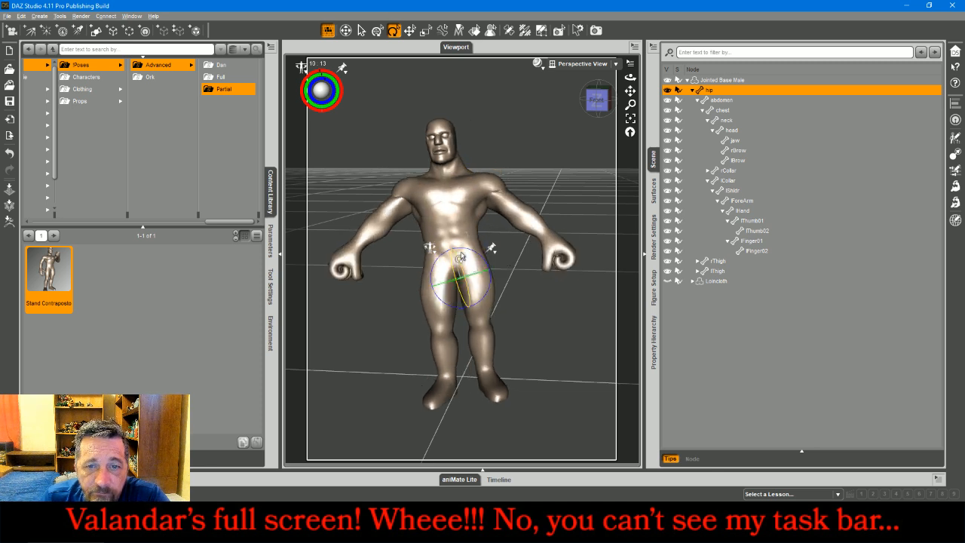
pyautogui.moveTo(597, 98); pyautogui.dragTo(631, 108)
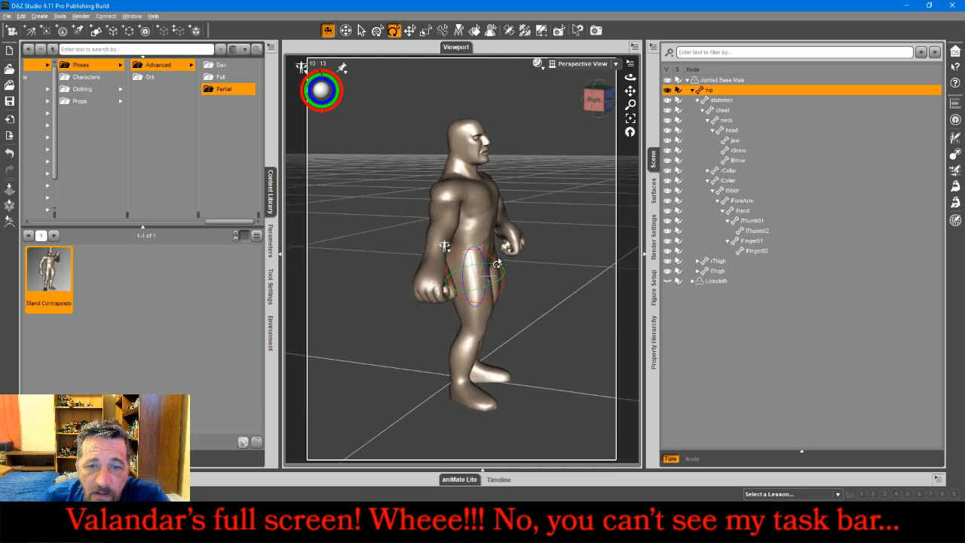
pyautogui.moveTo(494, 266); pyautogui.dragTo(494, 266)
# Step: Rotate the left thigh slightly inward, bringing the left leg closer to the body's centreline
pyautogui.click(588, 100)
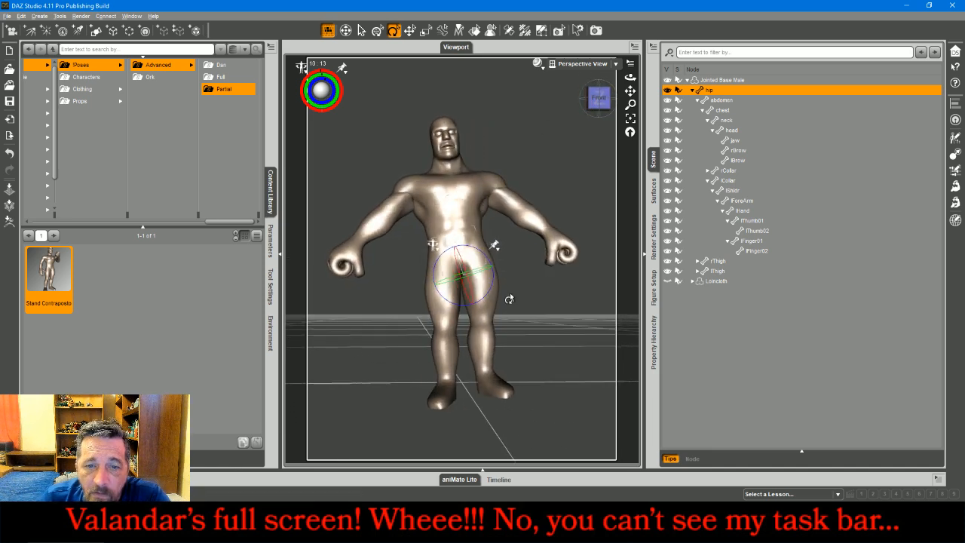
pyautogui.click(490, 315)
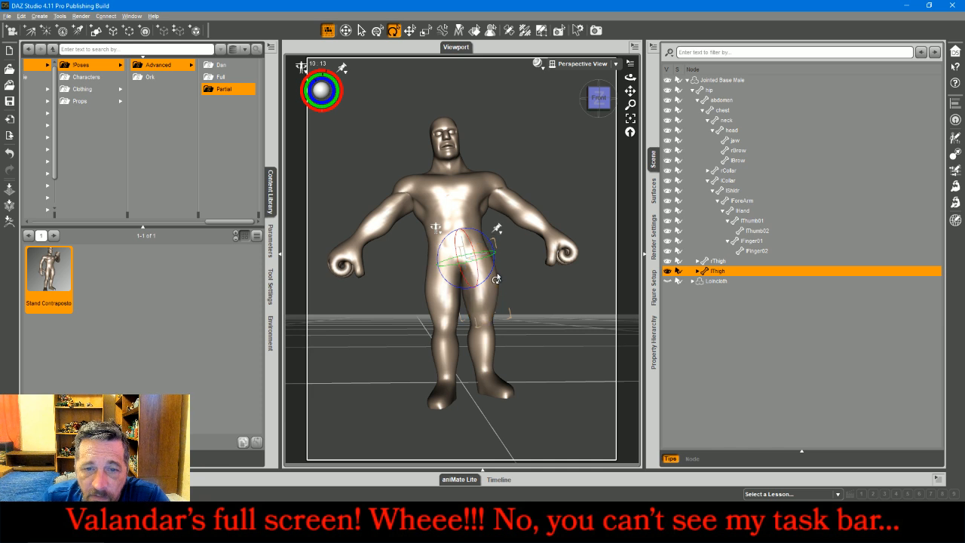
pyautogui.moveTo(494, 272); pyautogui.dragTo(489, 274)
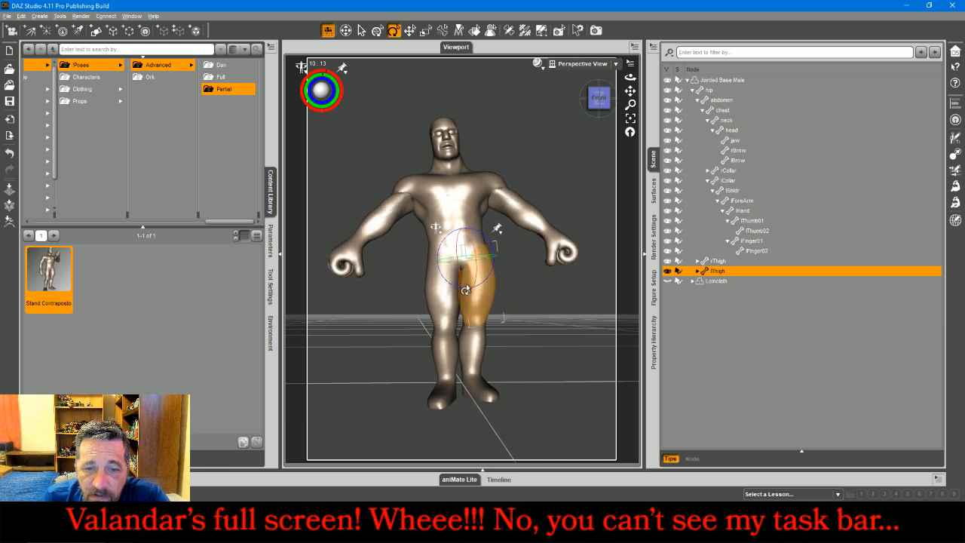
# Step: Swing the right thigh far out to the side and drop the figure to the floor on its left foot
pyautogui.click(452, 300)
pyautogui.moveTo(452, 300); pyautogui.dragTo(449, 301)
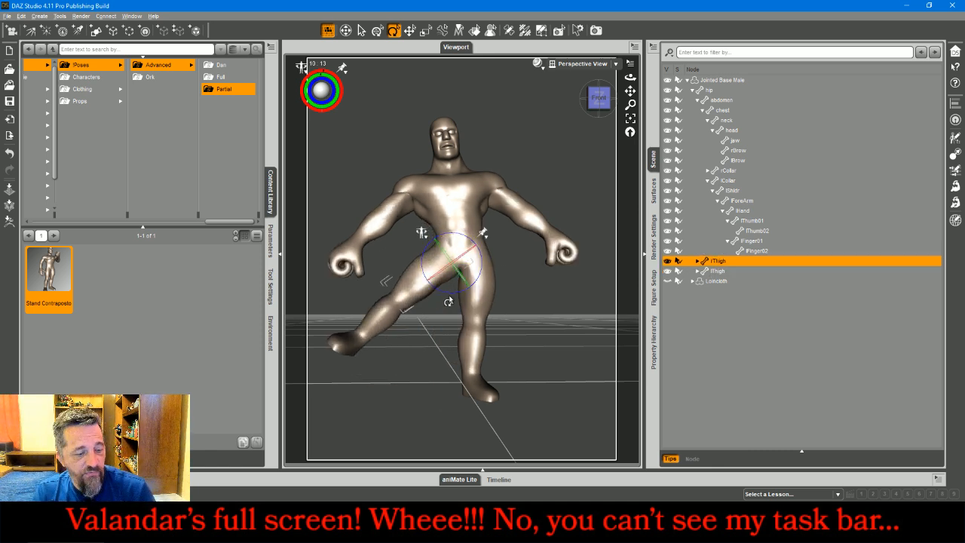
pyautogui.hotkey('ctrl', 'd')
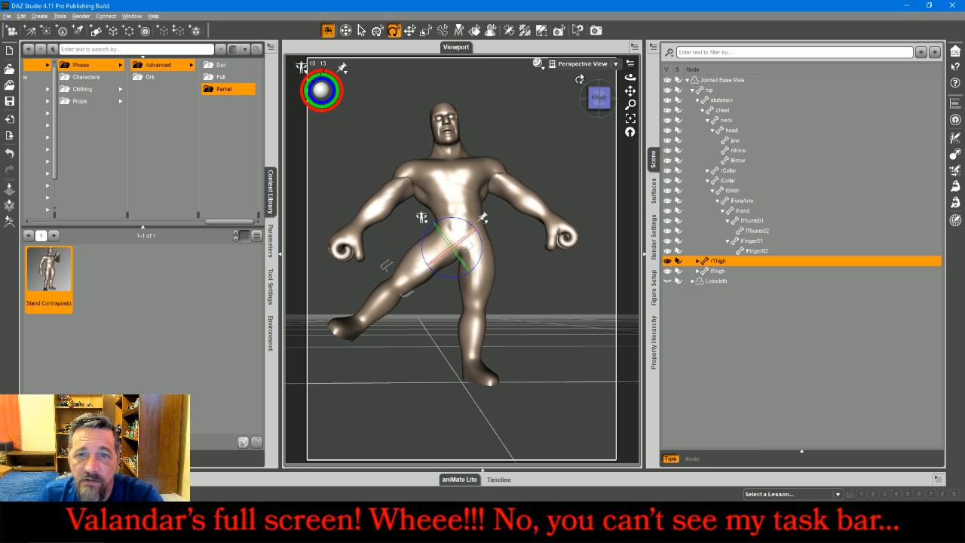
# Step: Frame the left foot in the Left View and set its bend to -11.85 to level the sole with the floor
pyautogui.click(580, 63)
pyautogui.click(571, 95)
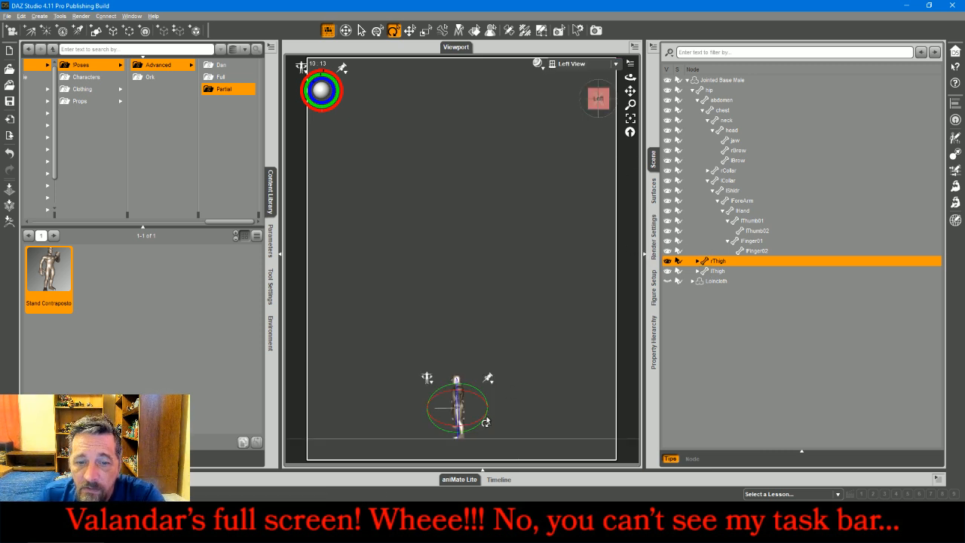
pyautogui.click(461, 442)
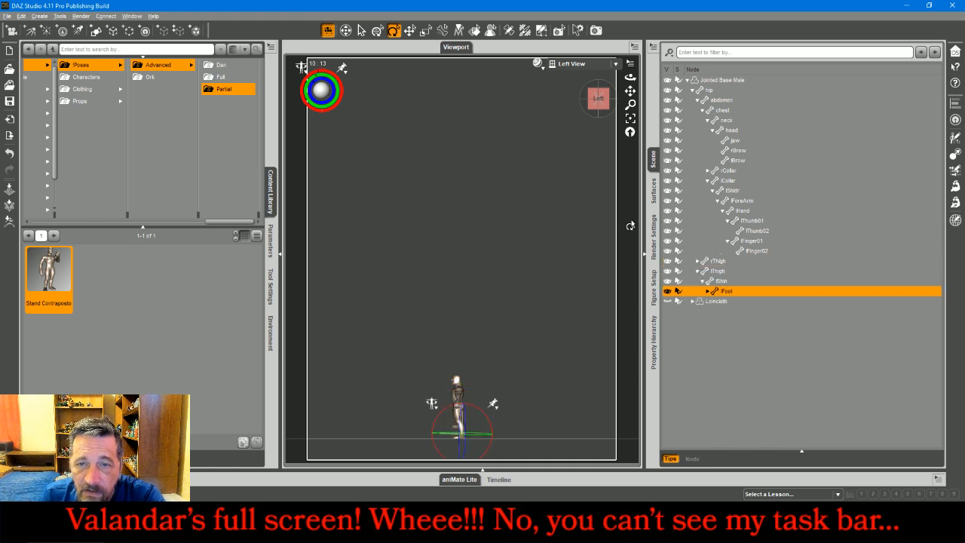
pyautogui.click(635, 120)
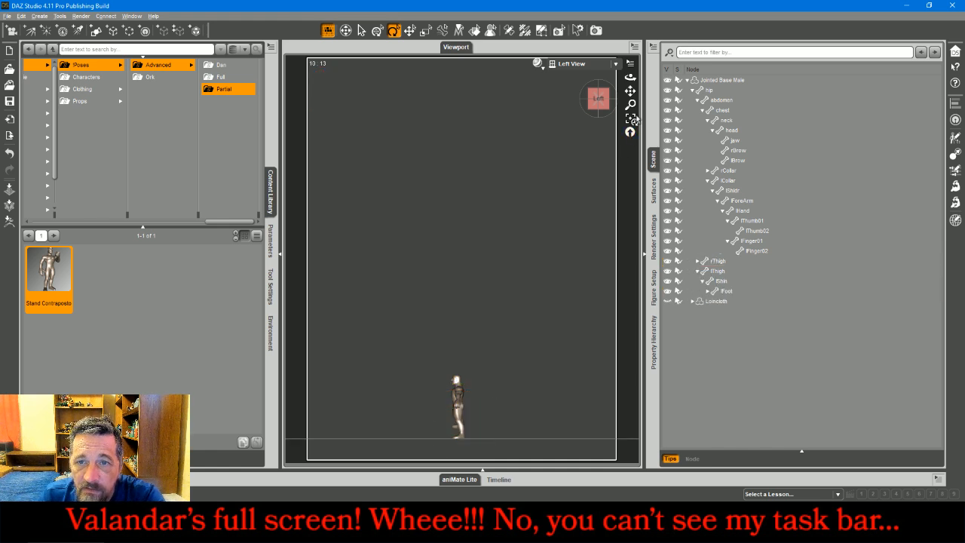
pyautogui.click(725, 291)
pyautogui.click(630, 119)
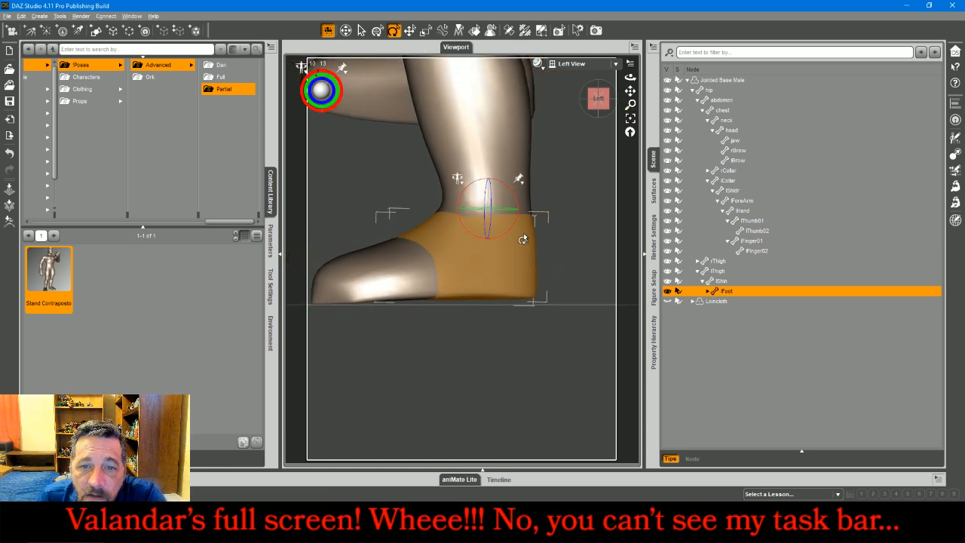
pyautogui.moveTo(511, 197); pyautogui.dragTo(513, 197)
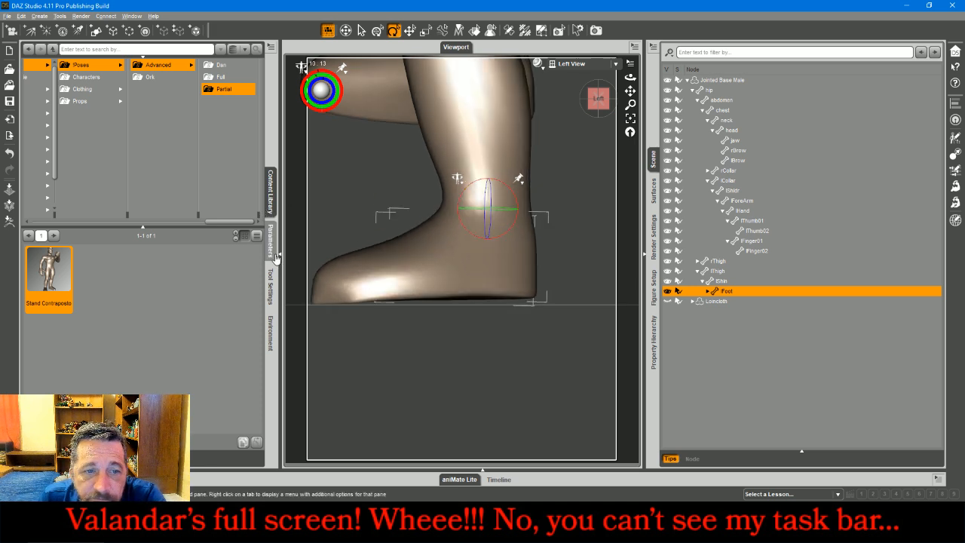
pyautogui.click(273, 249)
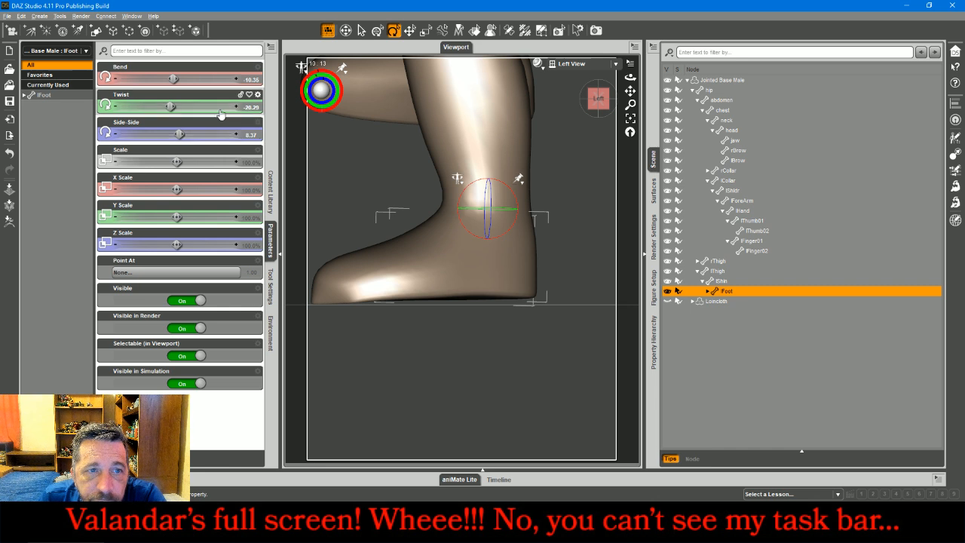
pyautogui.click(115, 80)
pyautogui.click(115, 80)
pyautogui.click(115, 80)
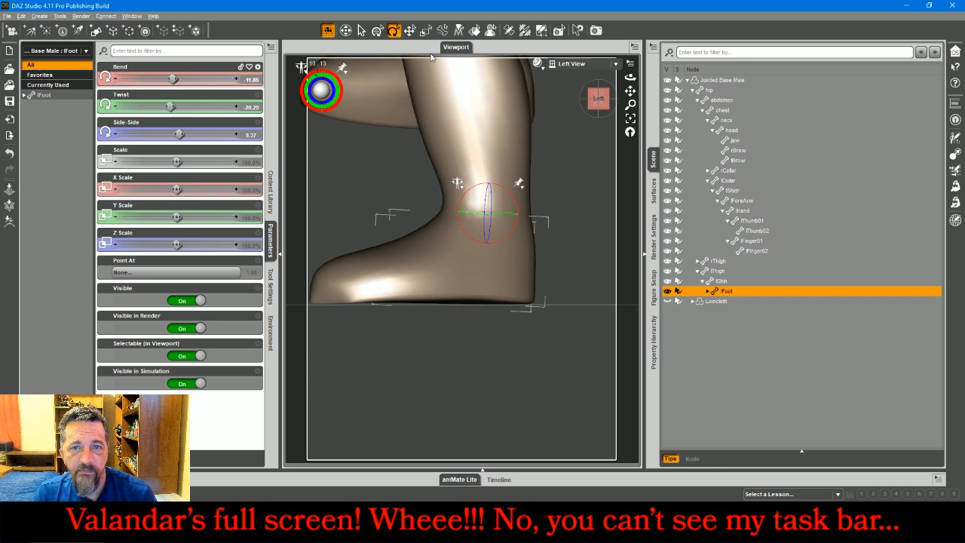
# Step: Frame the left foot in the Front View and set the left toe's bend to -2
pyautogui.click(571, 64)
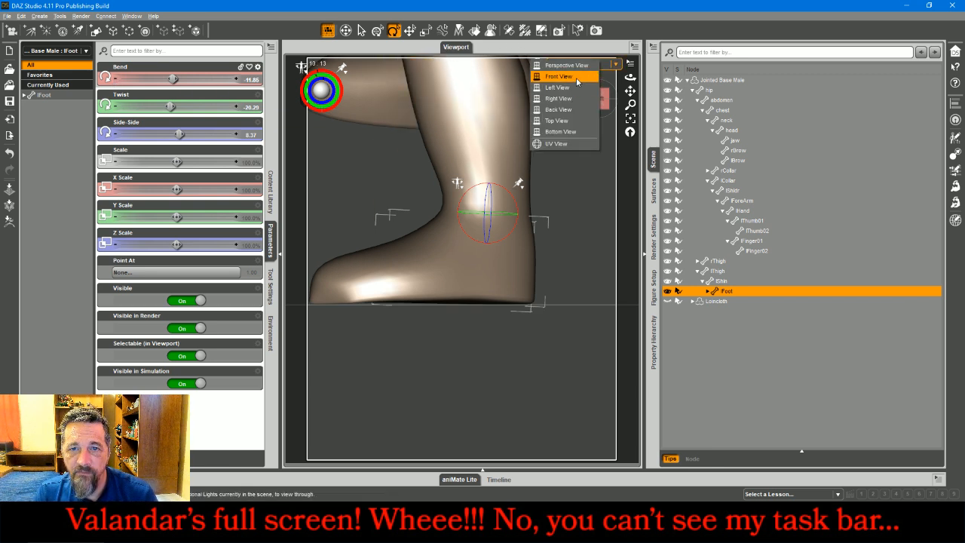
pyautogui.click(591, 96)
pyautogui.click(630, 118)
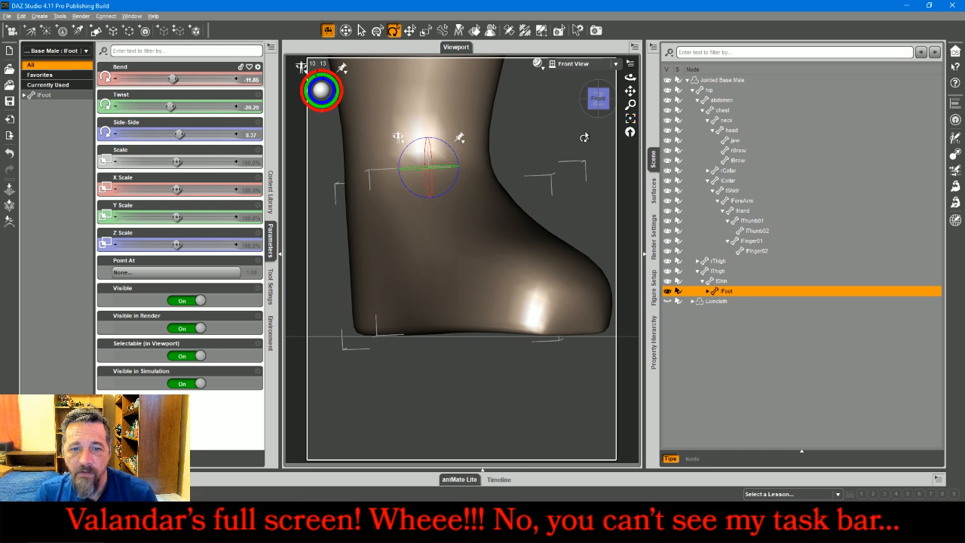
pyautogui.click(500, 258)
pyautogui.click(115, 80)
pyautogui.click(115, 80)
pyautogui.click(115, 80)
pyautogui.click(115, 80)
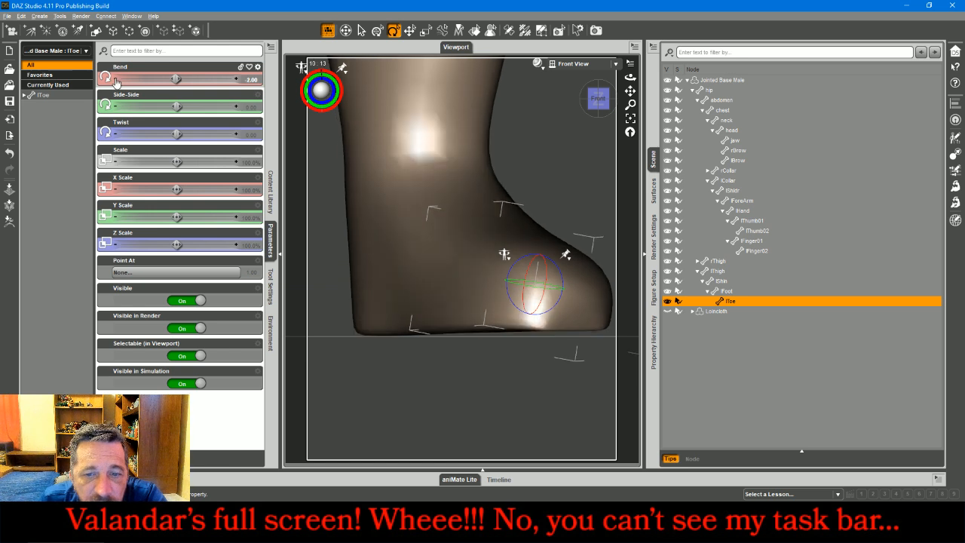
# Step: Fine-tune the left foot's bend to -11.25 so the sole lies flat on the floor, and clear the selection
pyautogui.click(377, 243)
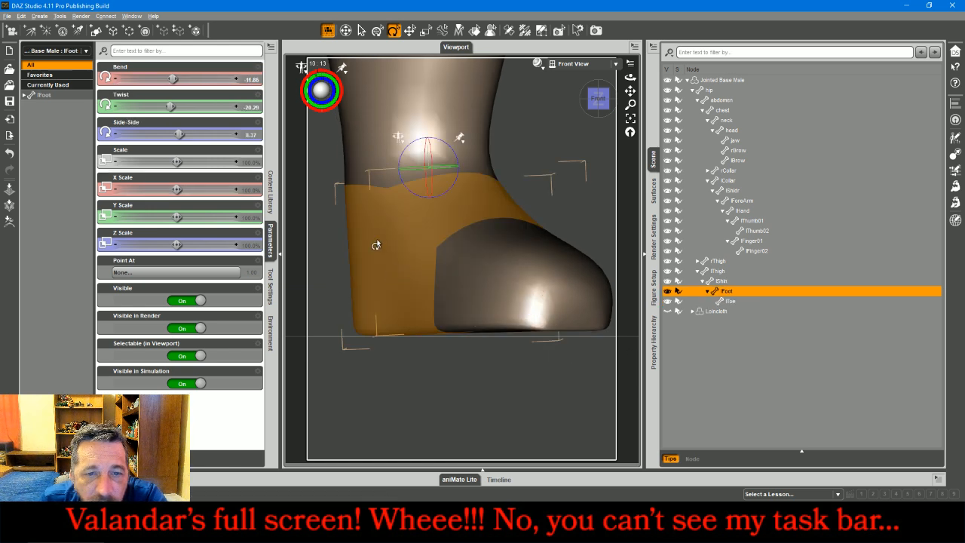
pyautogui.click(236, 82)
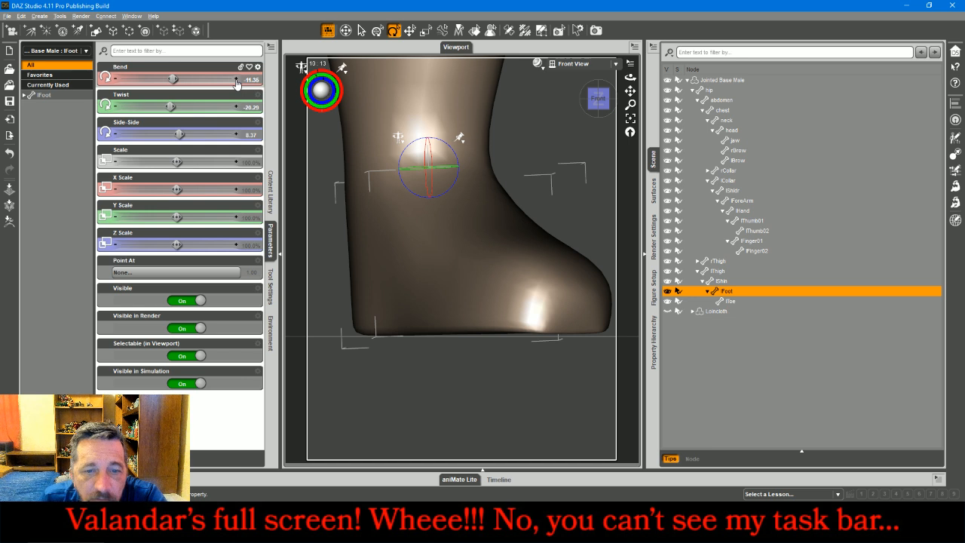
pyautogui.click(236, 81)
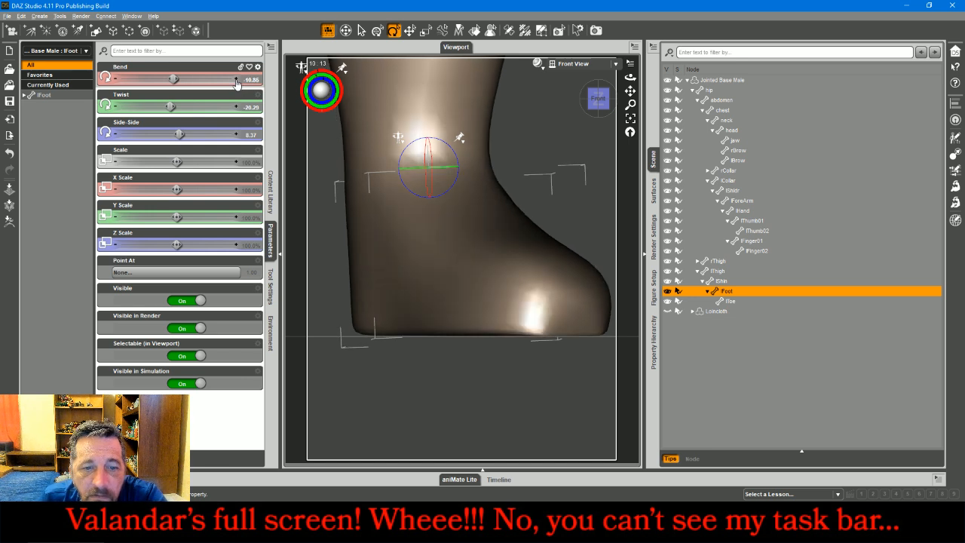
pyautogui.click(542, 306)
pyautogui.click(401, 241)
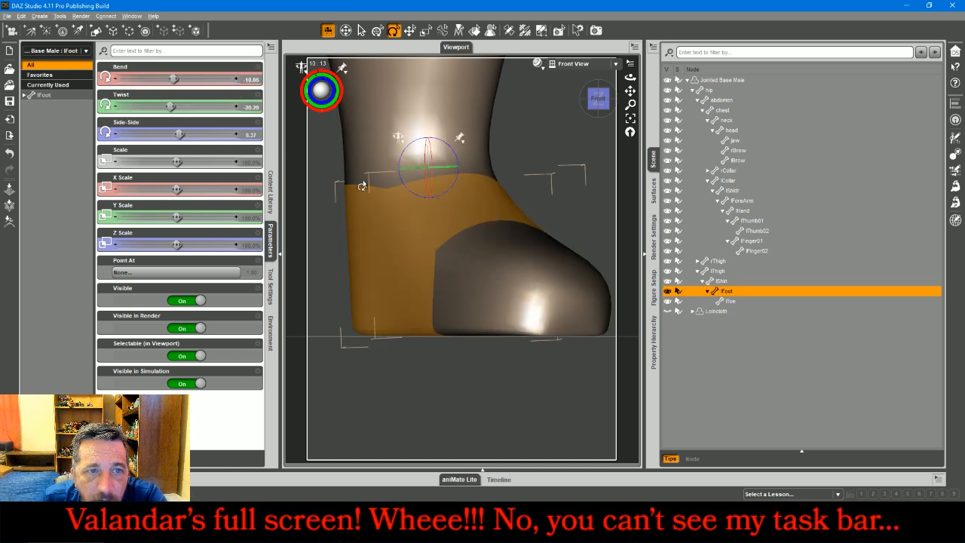
pyautogui.click(252, 80)
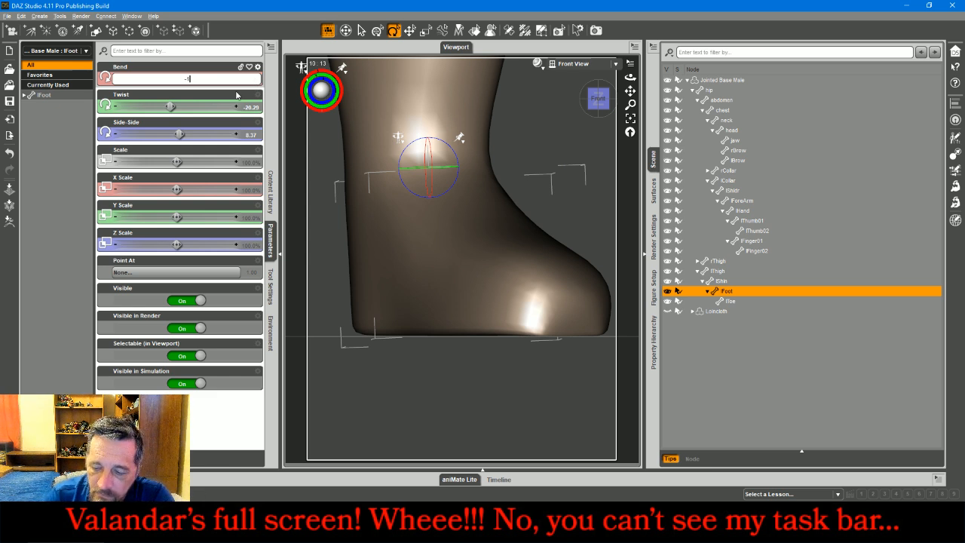
pyautogui.press('Return')
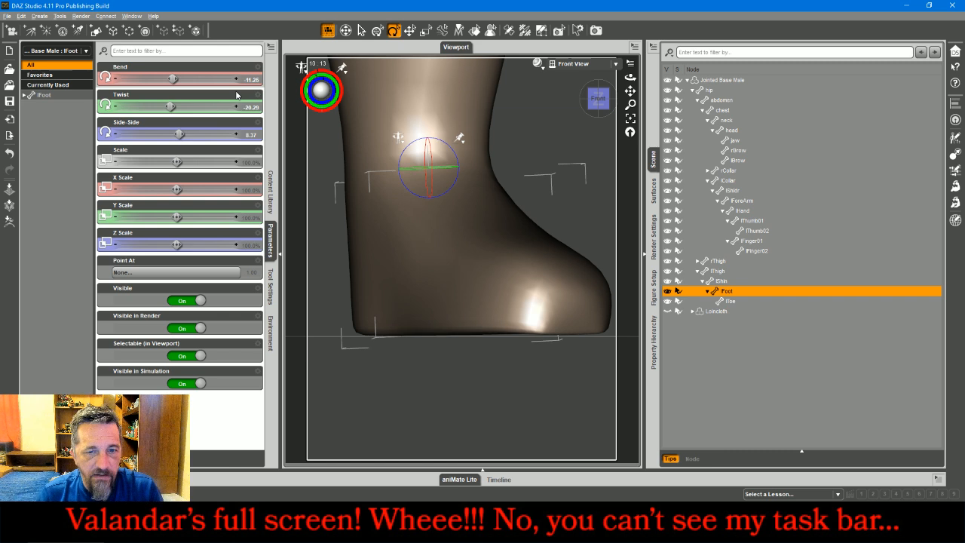
pyautogui.click(733, 380)
# Step: In the Perspective View, rotate the right thigh back beside the left leg, side-side about 1.4 and bend about -7.4
pyautogui.click(615, 64)
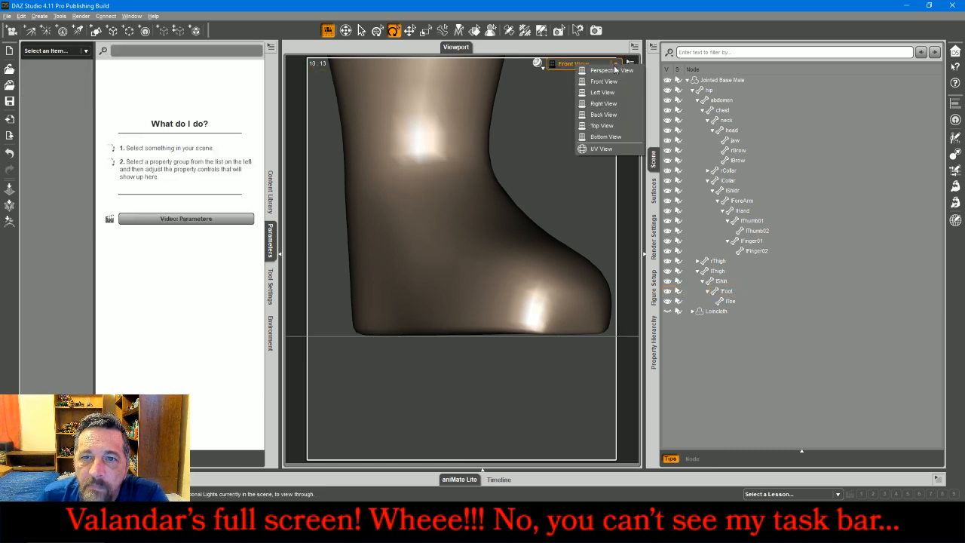
pyautogui.click(614, 70)
pyautogui.click(467, 242)
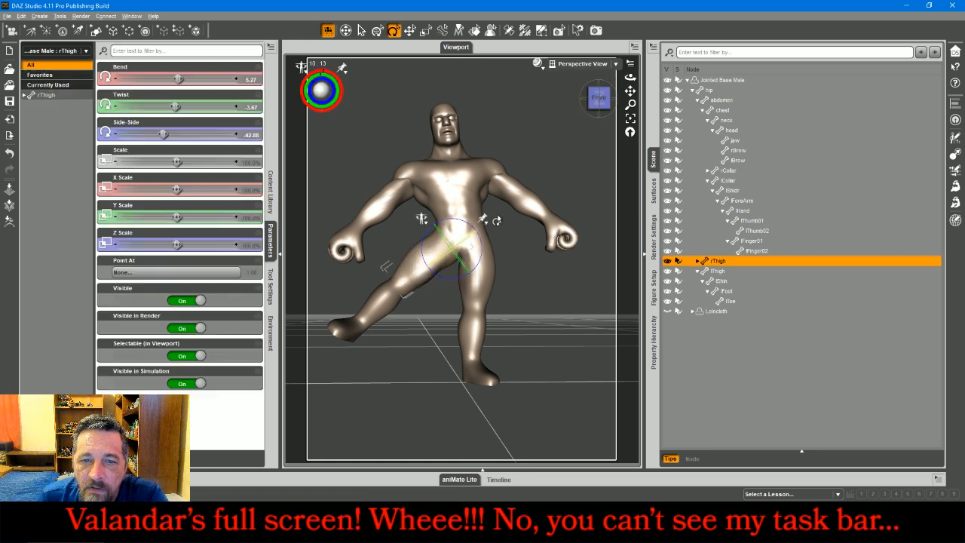
pyautogui.moveTo(599, 107); pyautogui.dragTo(631, 107)
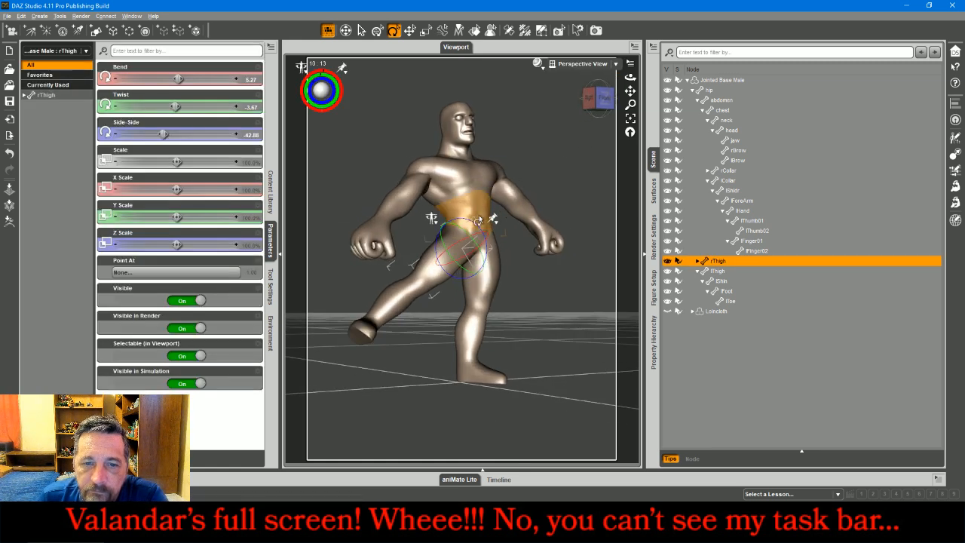
pyautogui.moveTo(450, 277); pyautogui.dragTo(474, 277)
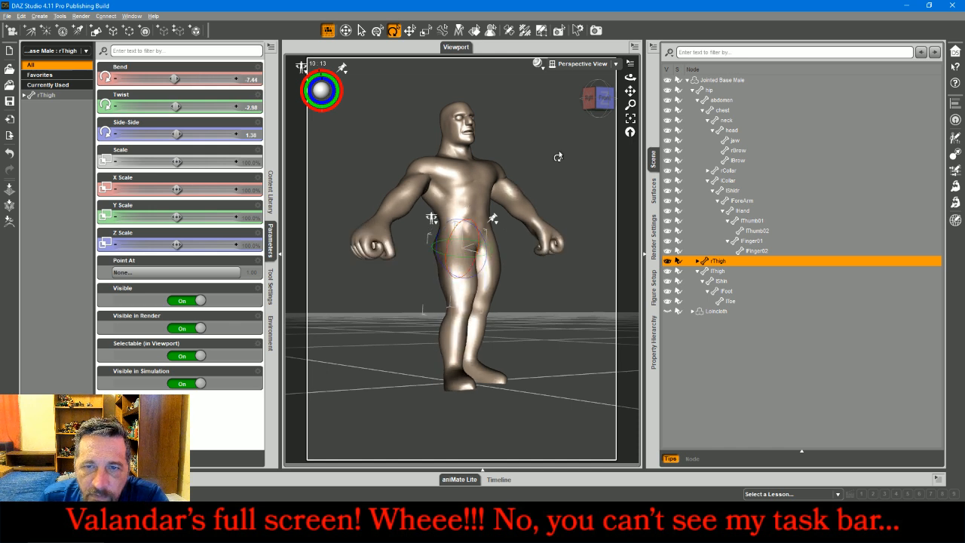
# Step: Swing the right thigh to a side-side of about -5 and rotate the right foot to a bend of about -2
pyautogui.moveTo(595, 111); pyautogui.dragTo(554, 187)
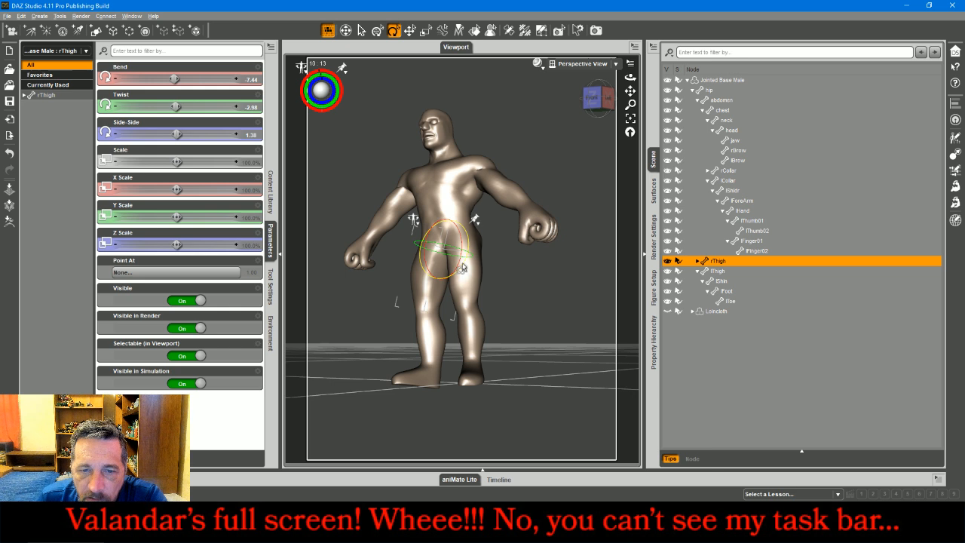
pyautogui.moveTo(461, 270); pyautogui.dragTo(459, 270)
pyautogui.click(408, 363)
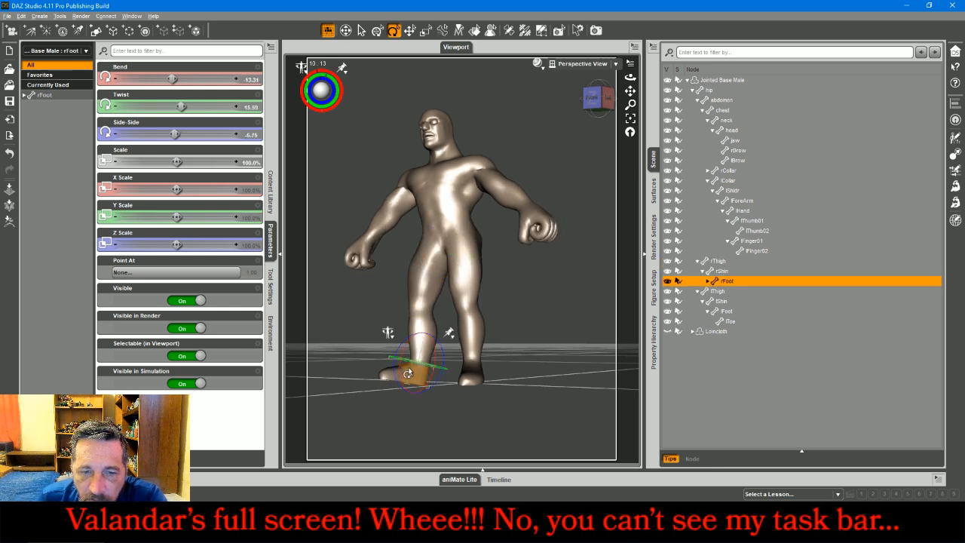
pyautogui.moveTo(407, 352); pyautogui.dragTo(402, 349)
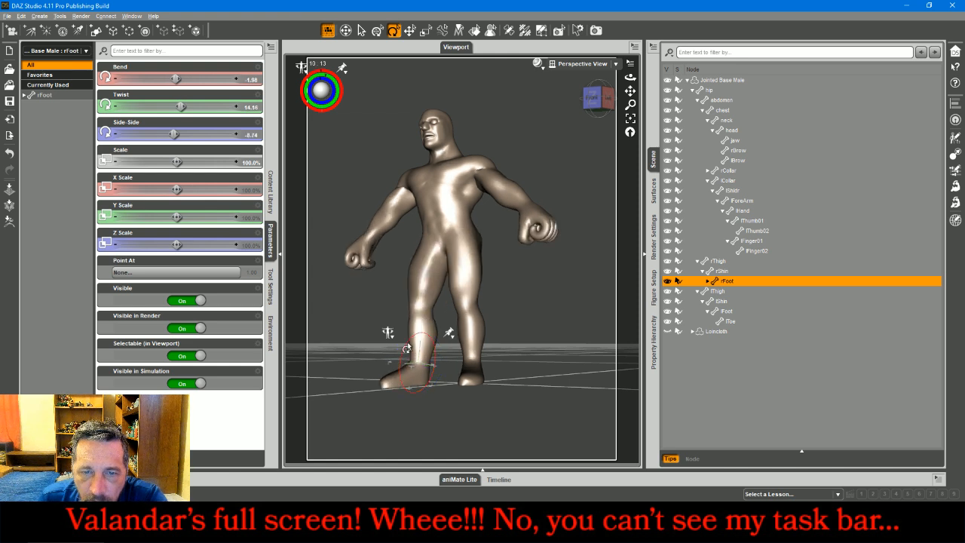
# Step: Frame the right leg in the Right View and straighten the knee by setting the right shin's bend to 0
pyautogui.click(603, 69)
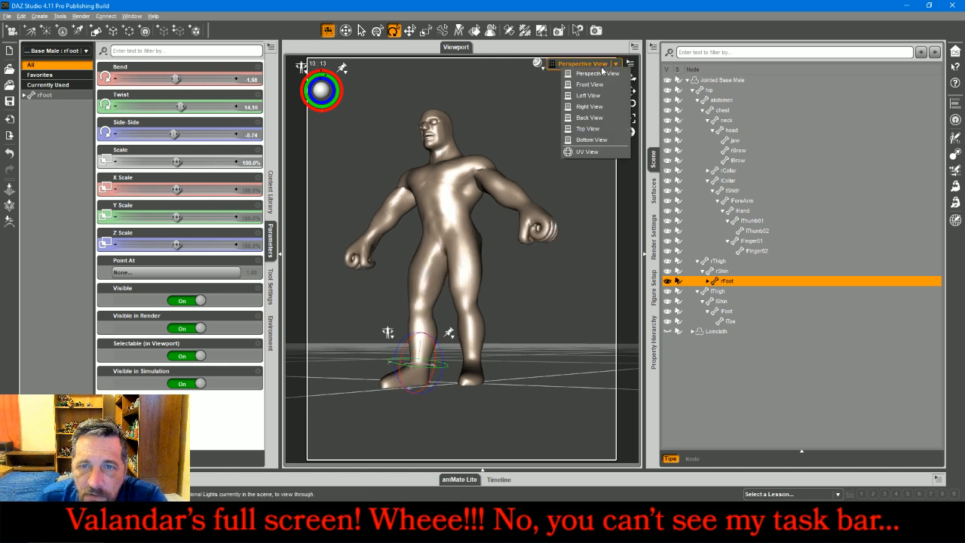
pyautogui.click(609, 106)
pyautogui.click(630, 117)
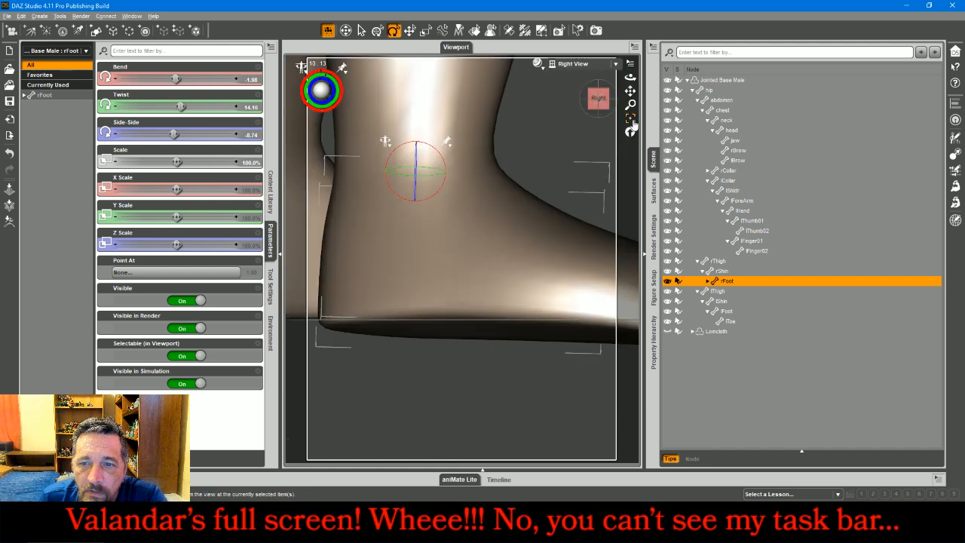
pyautogui.moveTo(630, 104); pyautogui.dragTo(631, 200)
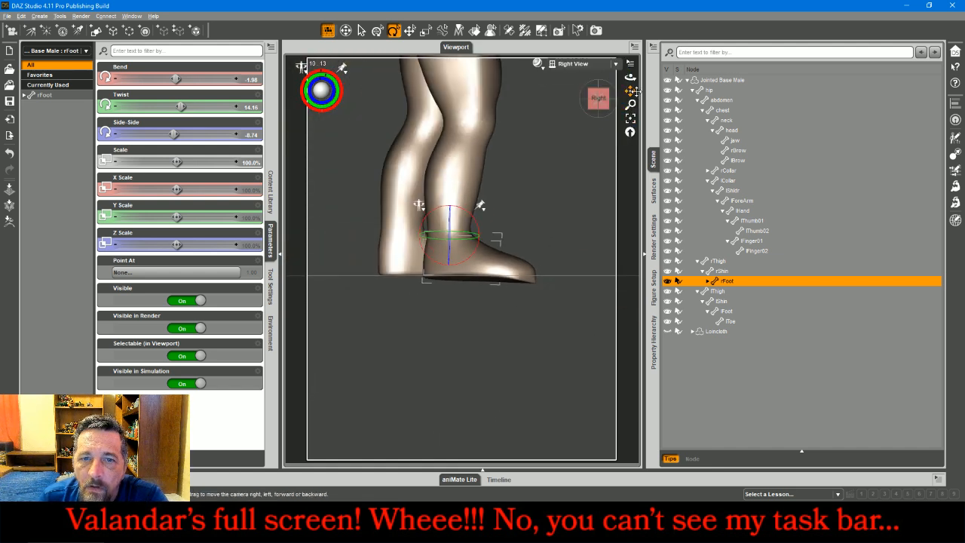
pyautogui.moveTo(632, 90); pyautogui.dragTo(631, 241)
pyautogui.click(465, 307)
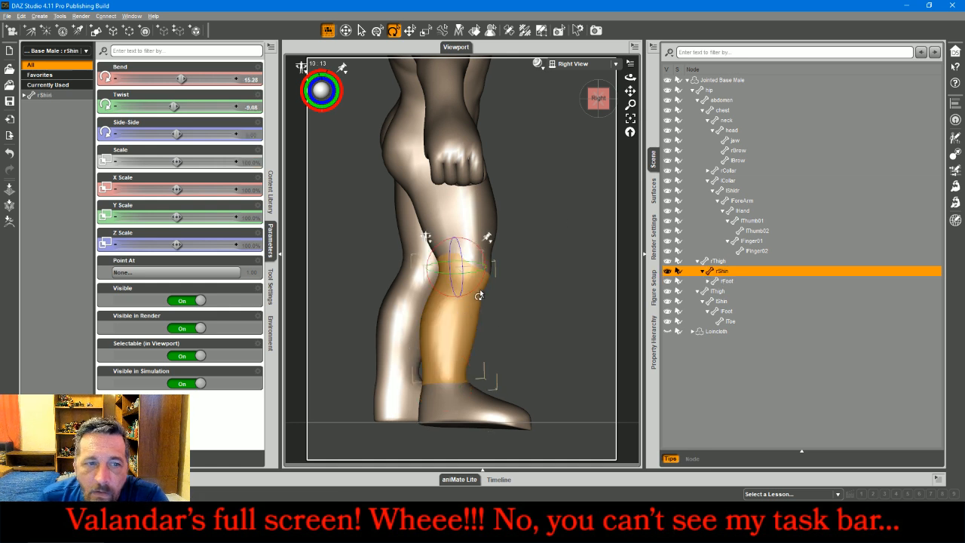
pyautogui.click(257, 79)
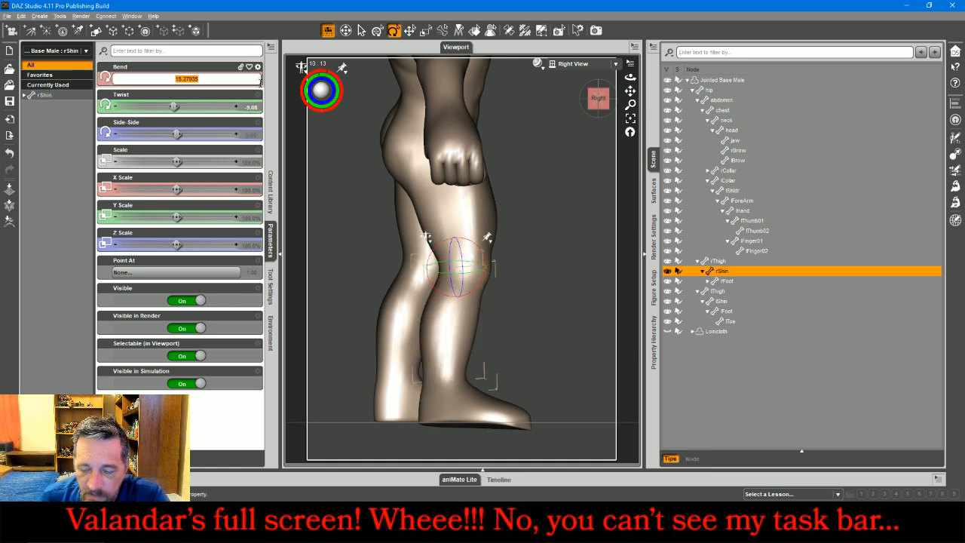
pyautogui.write('0')
pyautogui.press('Return')
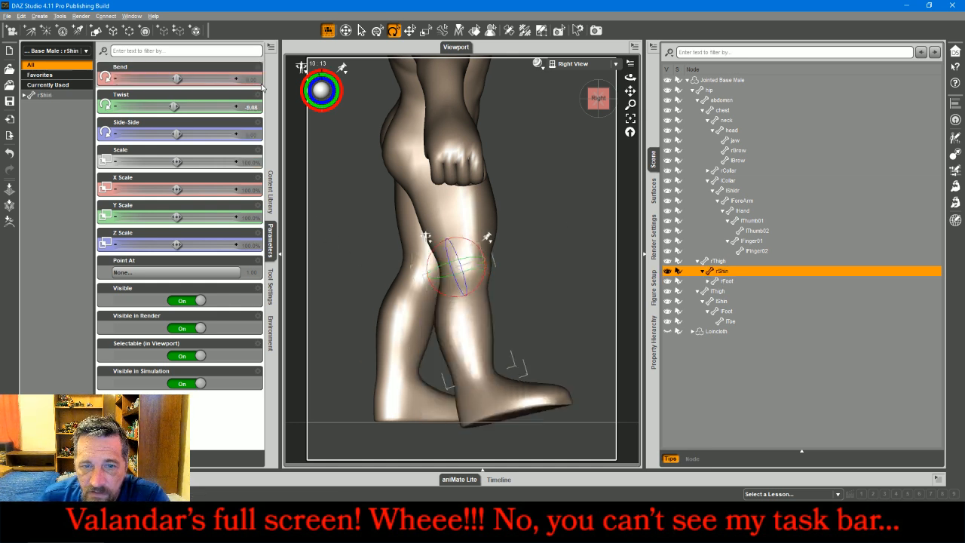
# Step: Rotate the right foot down to a bend of about 21.4 and swing the right thigh forward to a bend of about -12.3
pyautogui.click(471, 395)
pyautogui.moveTo(478, 390); pyautogui.dragTo(478, 352)
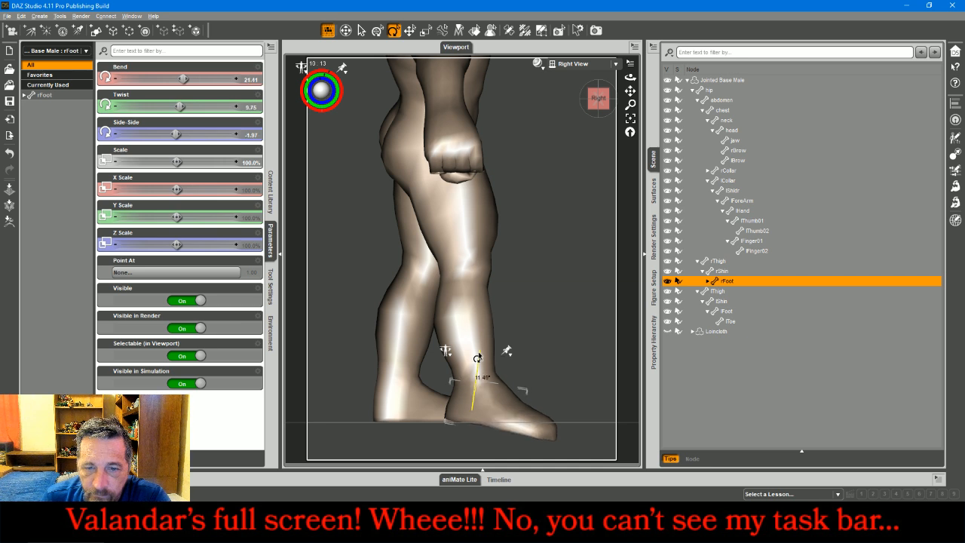
pyautogui.click(465, 235)
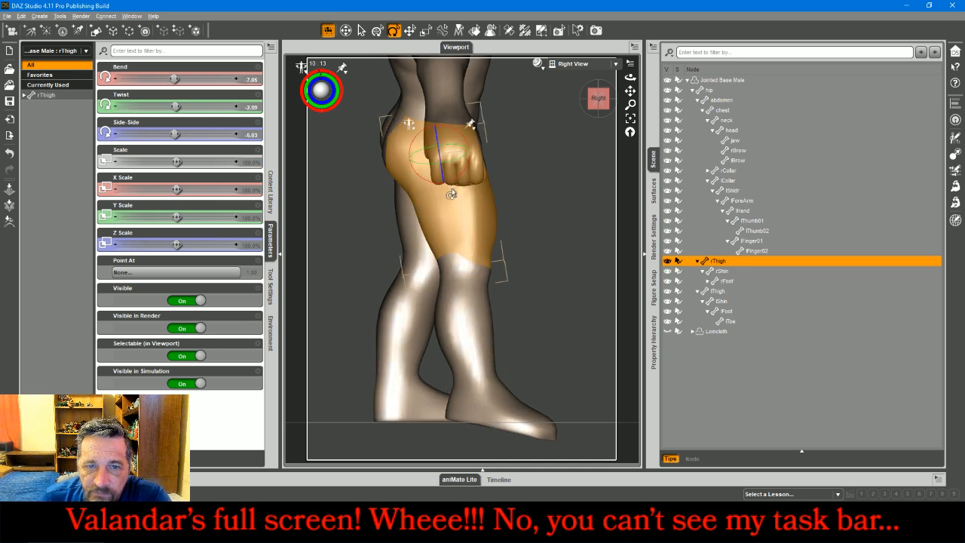
pyautogui.moveTo(450, 187); pyautogui.dragTo(452, 192)
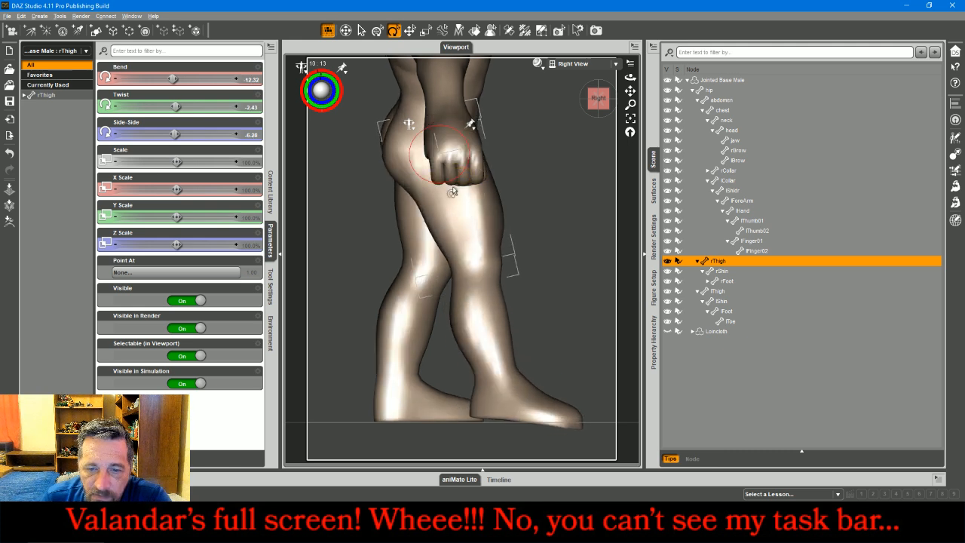
# Step: Bend the right toe up to about -7.7 and nudge the right thigh's side-side to -7.28
pyautogui.click(569, 413)
pyautogui.moveTo(561, 385); pyautogui.dragTo(527, 392)
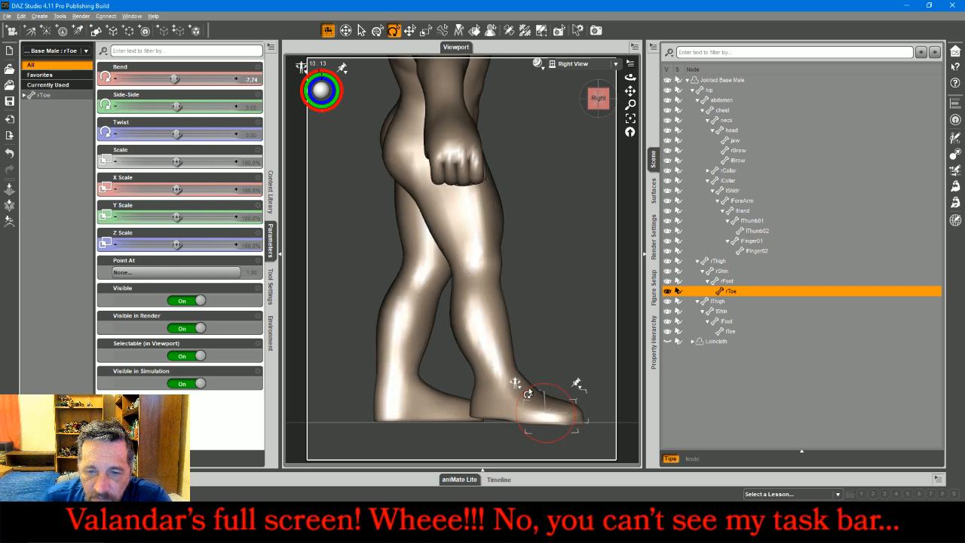
pyautogui.click(490, 229)
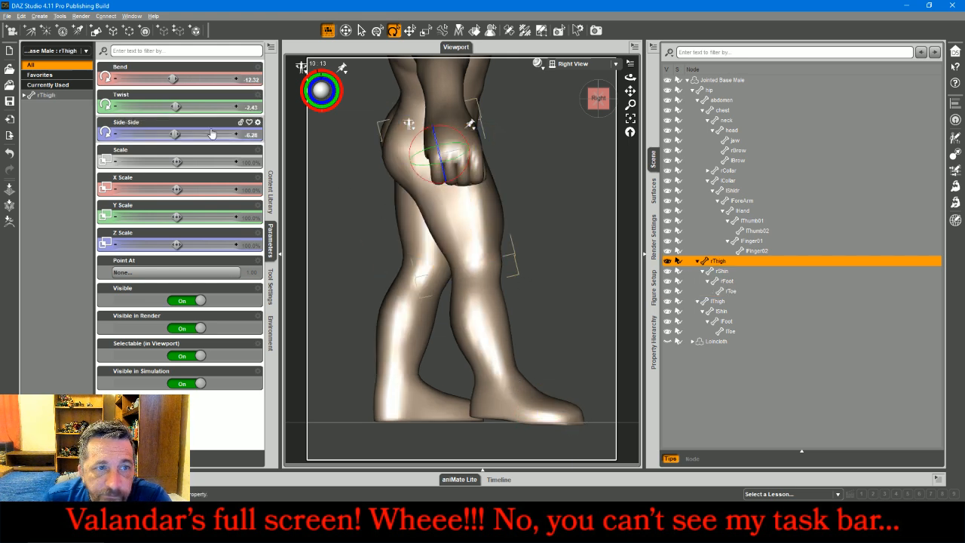
pyautogui.click(116, 135)
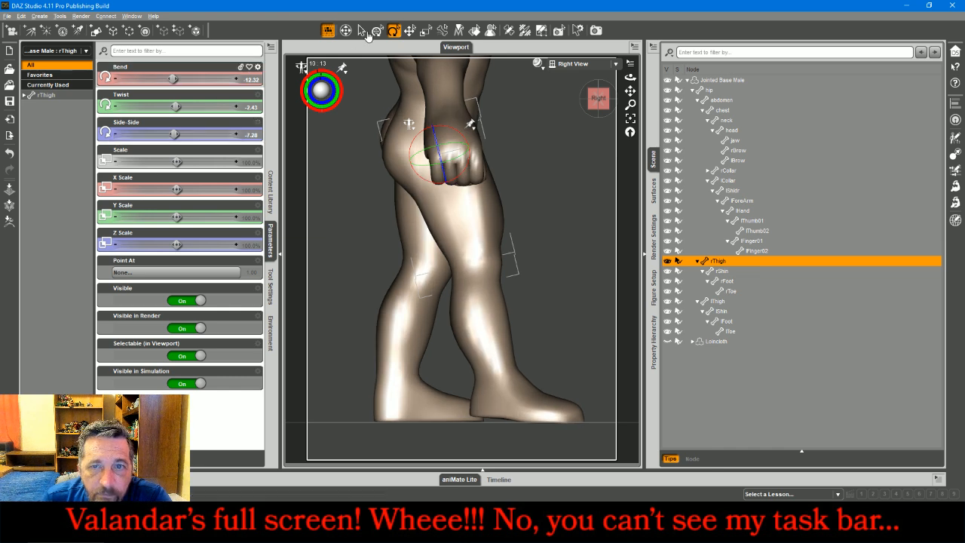
# Step: In the Perspective View, rotate the abdomen to a bend of about 25.8 and a twist of about -13.9
pyautogui.click(578, 63)
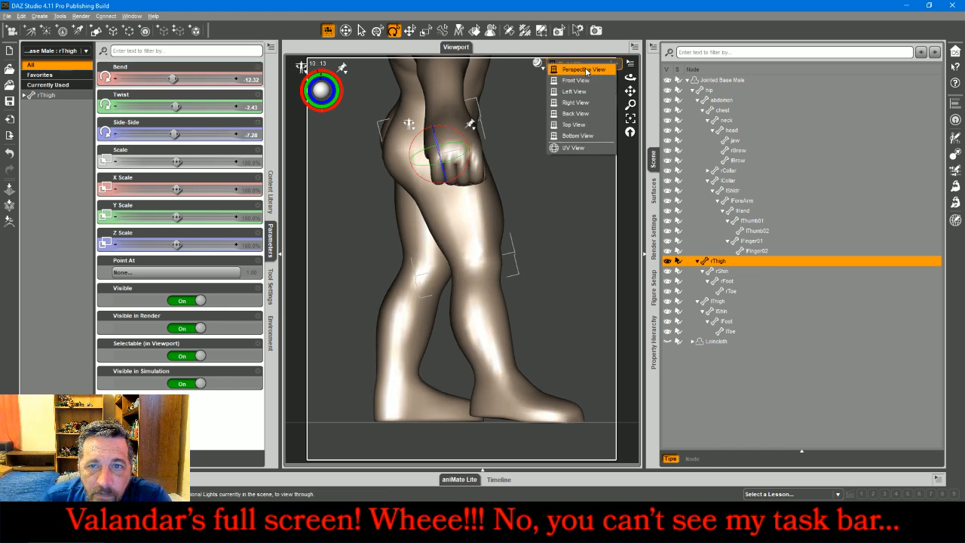
pyautogui.click(586, 70)
pyautogui.moveTo(630, 77); pyautogui.dragTo(622, 147)
pyautogui.click(791, 404)
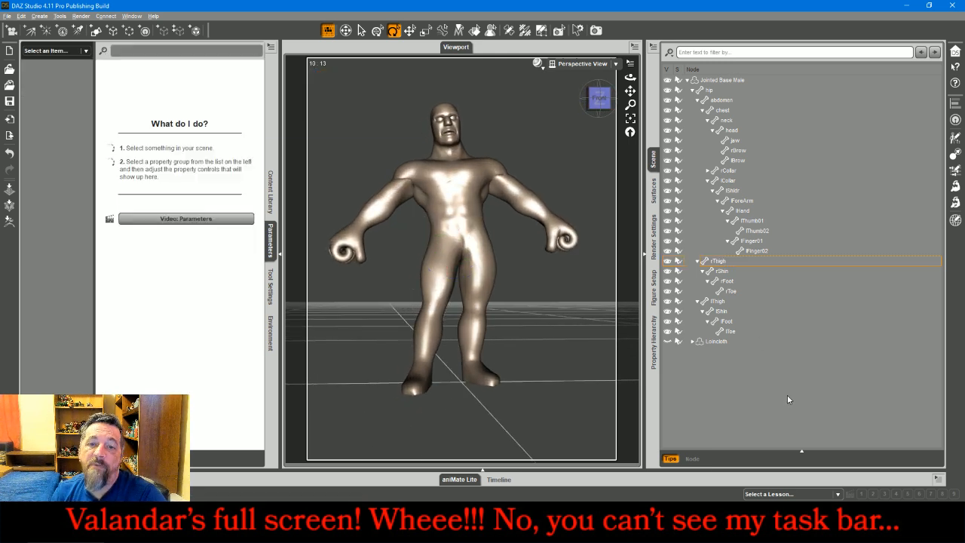
pyautogui.click(473, 220)
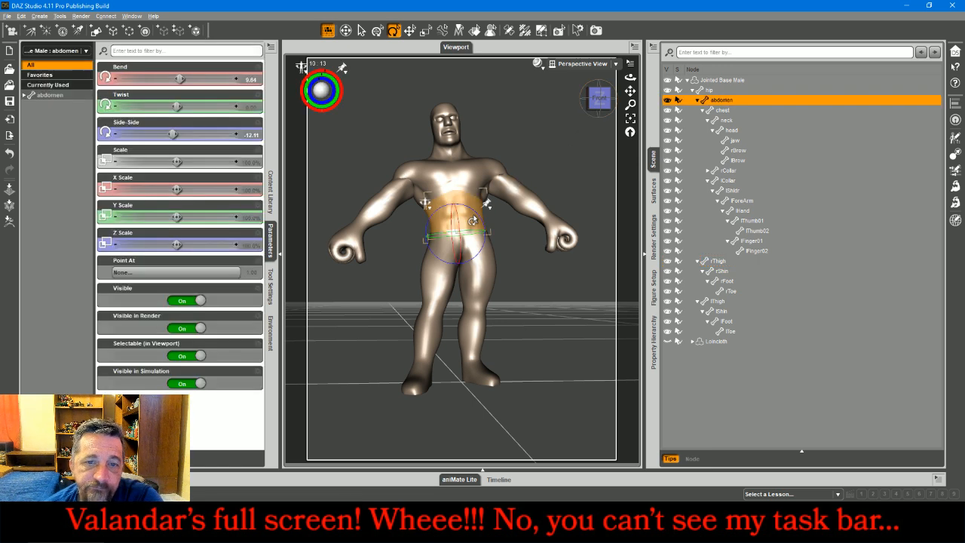
pyautogui.moveTo(461, 223); pyautogui.dragTo(440, 240)
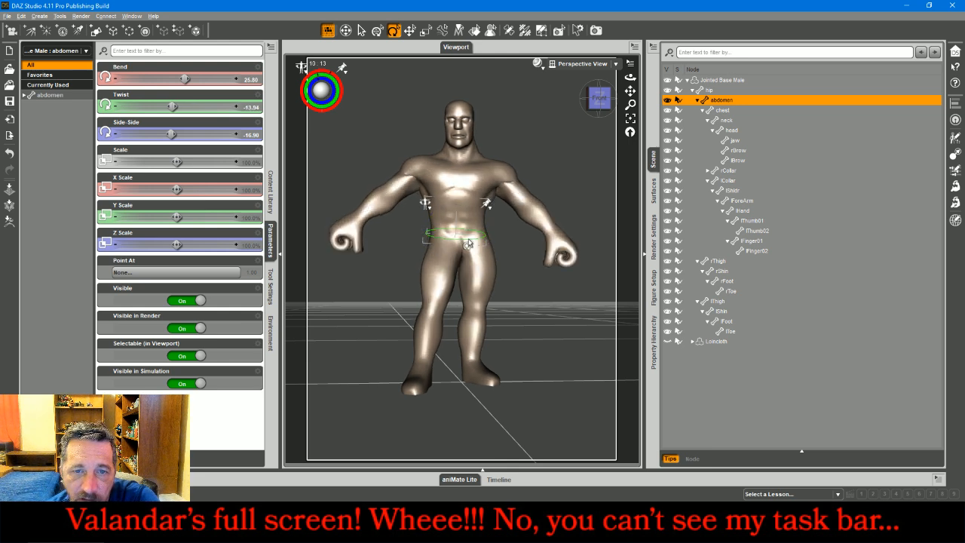
# Step: Rotate the chest to bend about -18.2 and twist about -8.4, and ease the abdomen's forward bend with its twist about -11.8
pyautogui.click(462, 194)
pyautogui.moveTo(474, 208); pyautogui.dragTo(475, 189)
pyautogui.moveTo(600, 103); pyautogui.dragTo(564, 113)
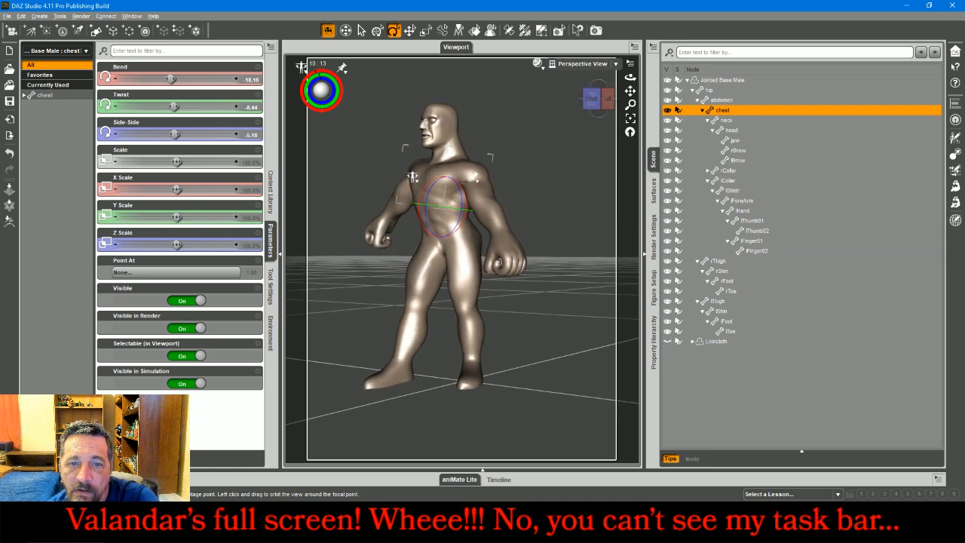
pyautogui.click(447, 224)
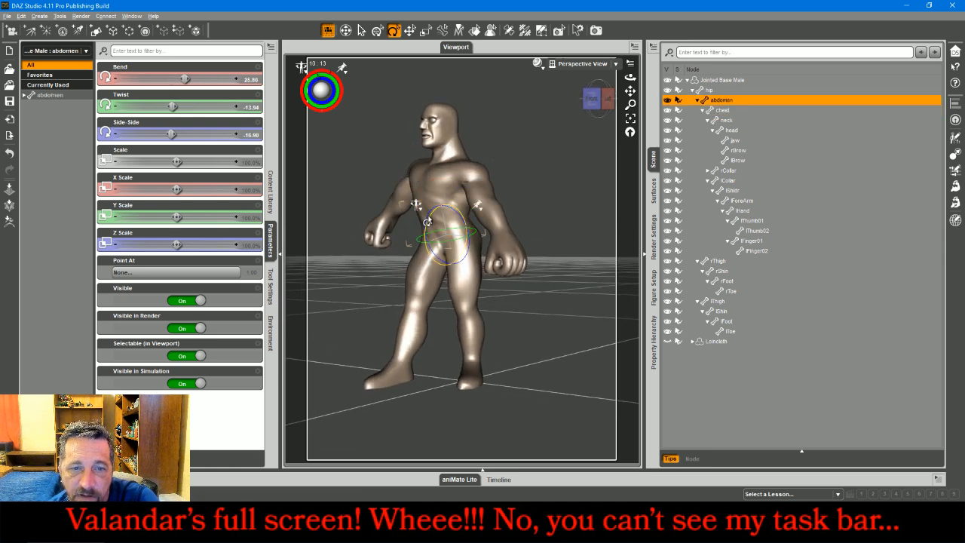
pyautogui.moveTo(428, 220); pyautogui.dragTo(433, 221)
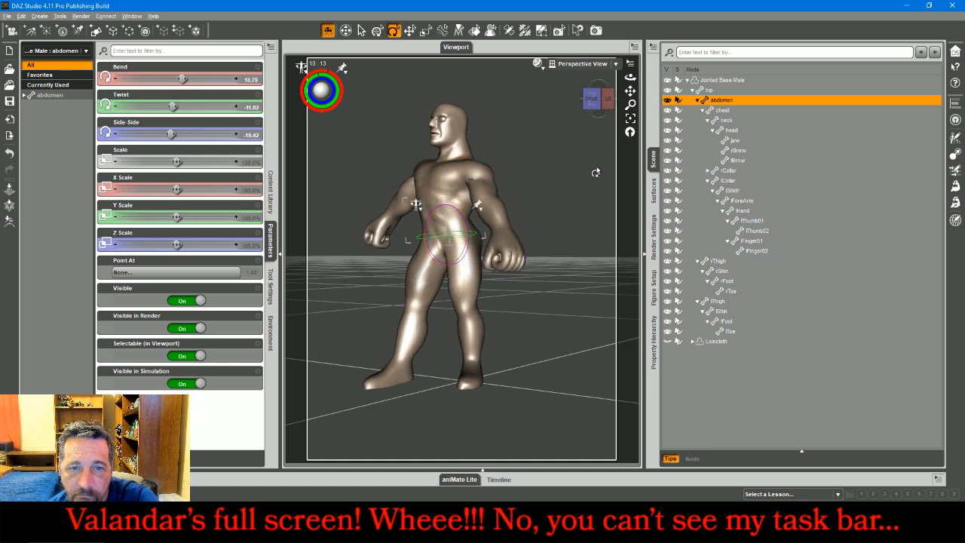
pyautogui.click(594, 98)
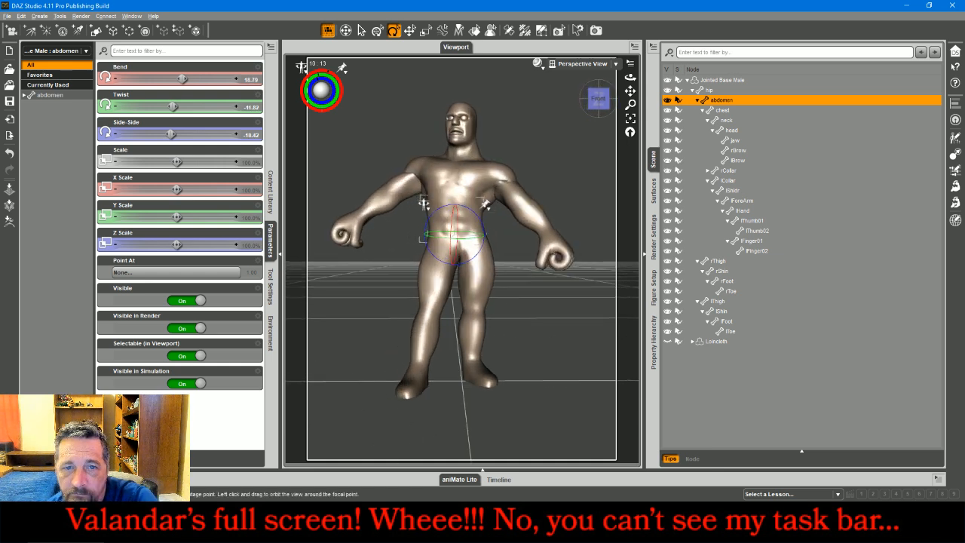
# Step: Rotate the left shoulder to a twist of about 45.7 and a side-side of about 20
pyautogui.click(491, 165)
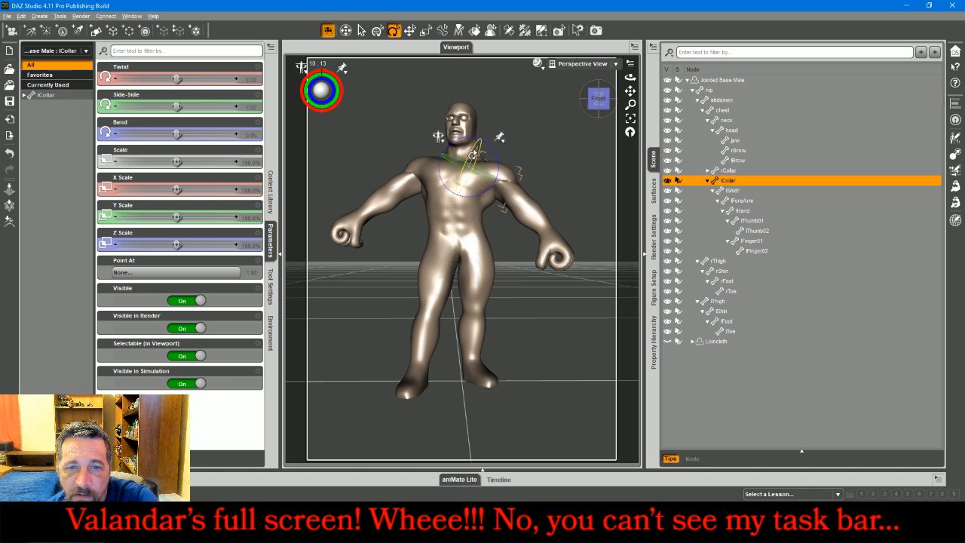
pyautogui.moveTo(474, 150); pyautogui.dragTo(515, 109)
pyautogui.click(511, 198)
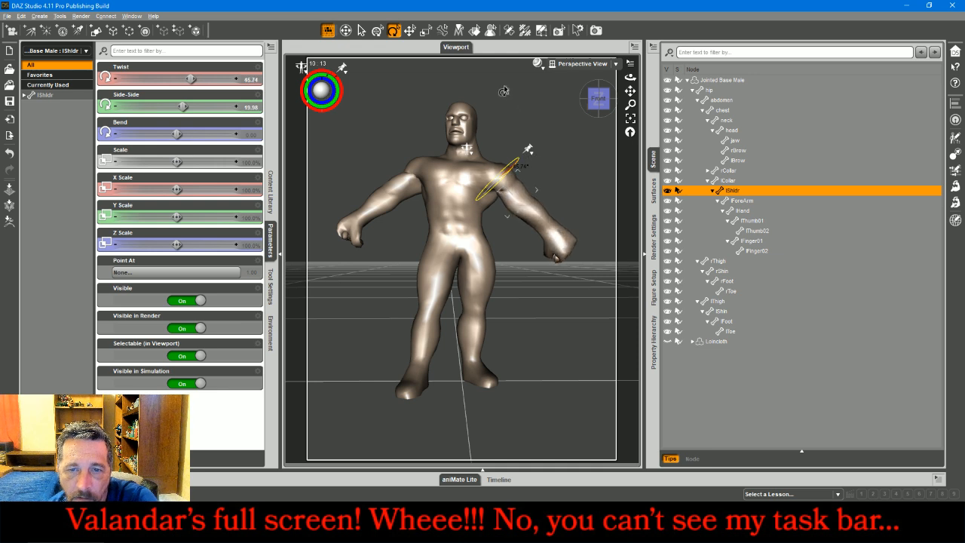
# Step: Bend the left forearm to about -109.9 and adjust the left shoulder to bring the fist behind the back
pyautogui.click(529, 233)
pyautogui.moveTo(529, 234); pyautogui.dragTo(505, 243)
pyautogui.moveTo(501, 244); pyautogui.dragTo(496, 191)
pyautogui.click(510, 200)
# Step: View the figure from behind and pin the chest in place
pyautogui.moveTo(601, 106); pyautogui.dragTo(537, 210)
pyautogui.click(465, 186)
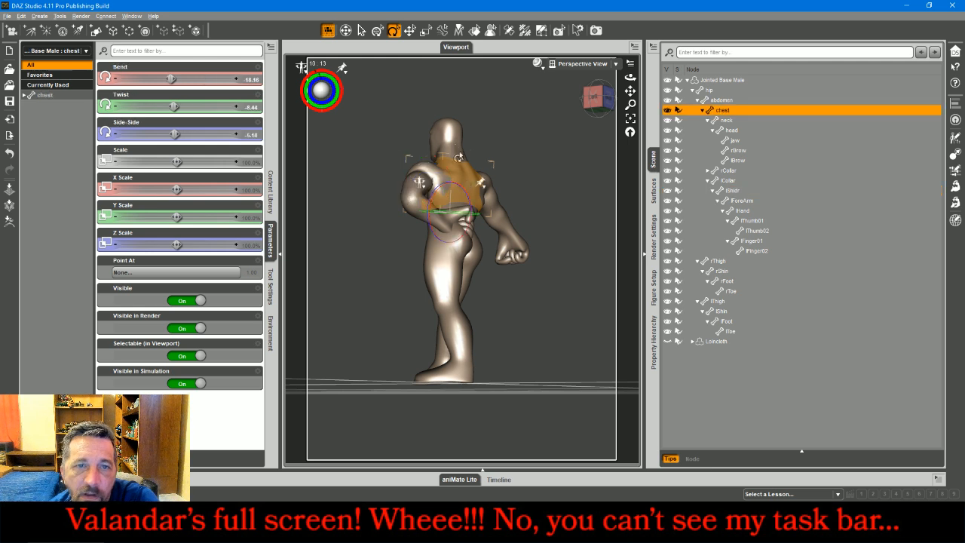
pyautogui.click(339, 70)
pyautogui.click(355, 83)
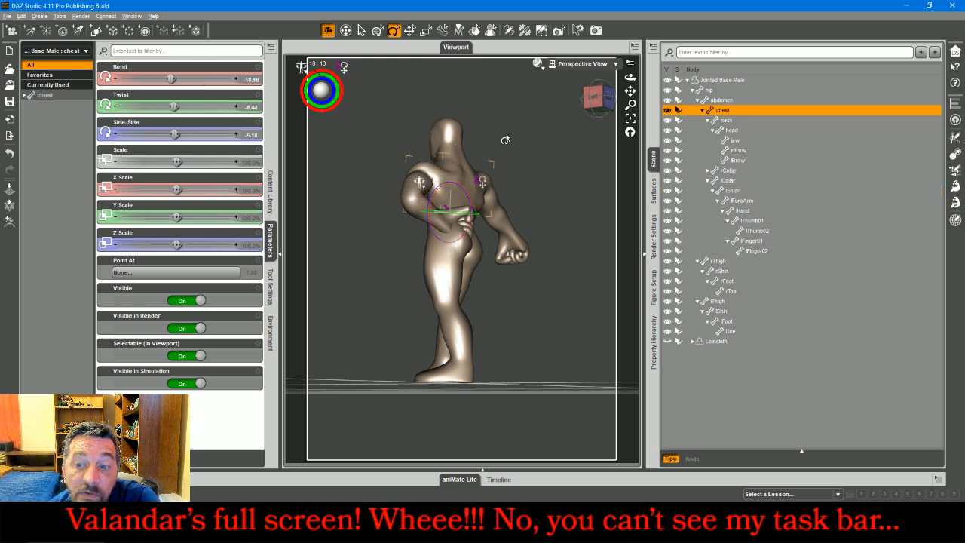
# Step: Activate the Translate tool with the left hand selected and lock the left forearm's side-side rotation
pyautogui.click(745, 211)
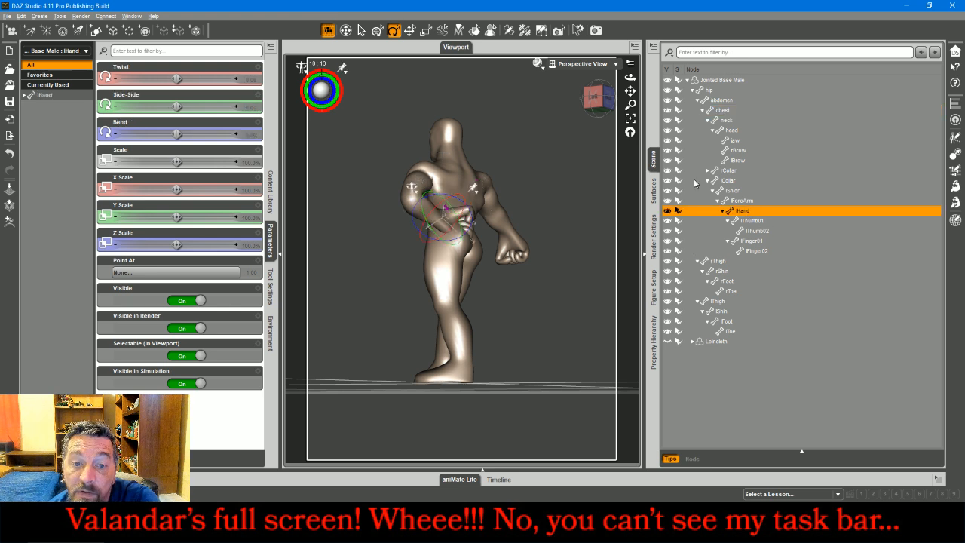
pyautogui.click(410, 31)
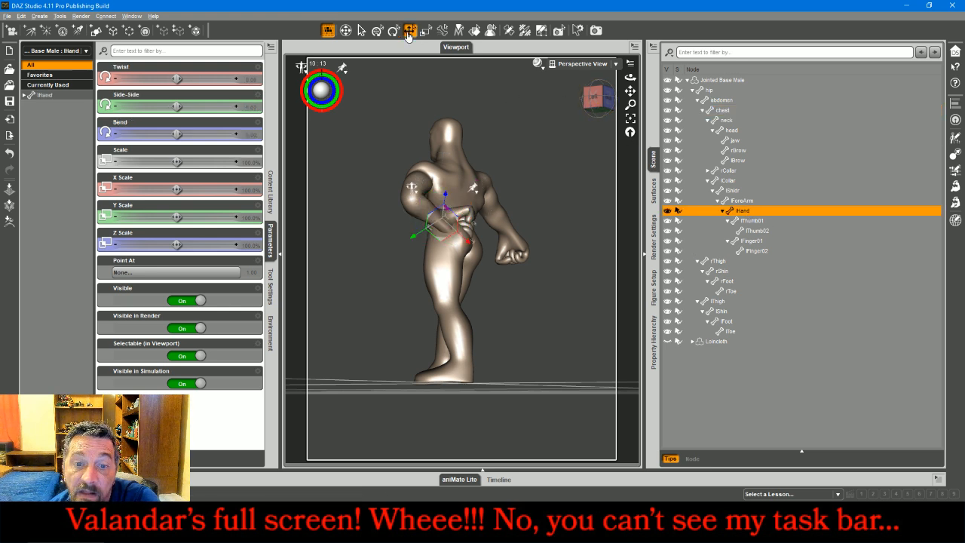
pyautogui.click(593, 97)
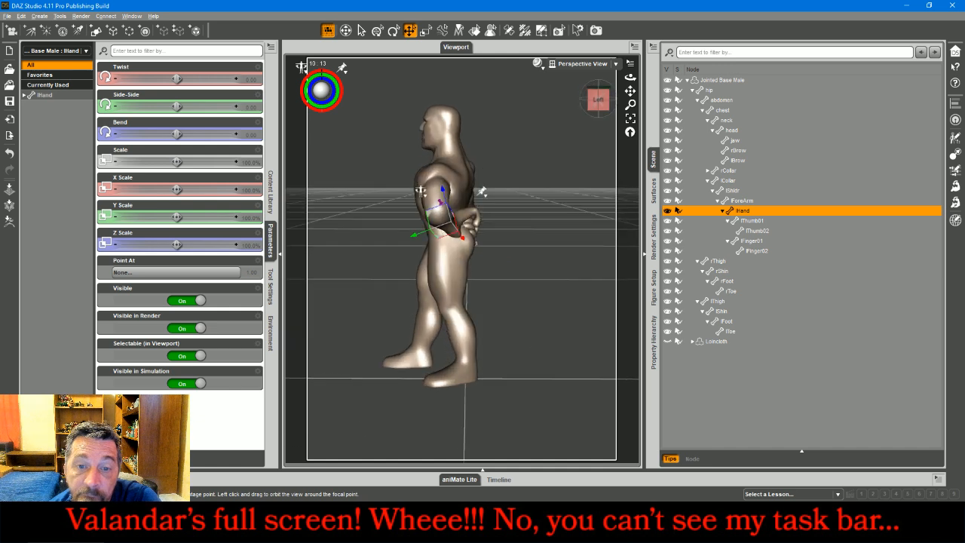
pyautogui.click(449, 216)
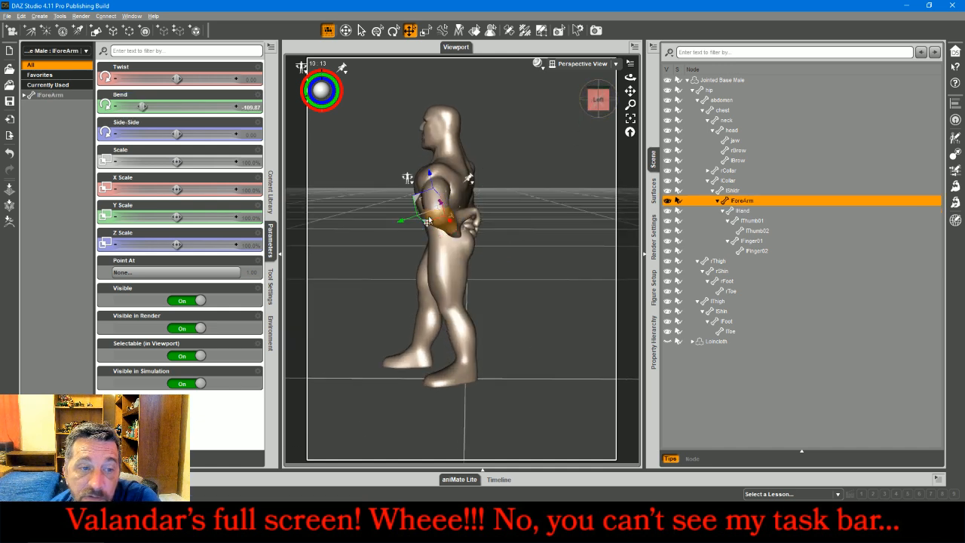
pyautogui.click(240, 123)
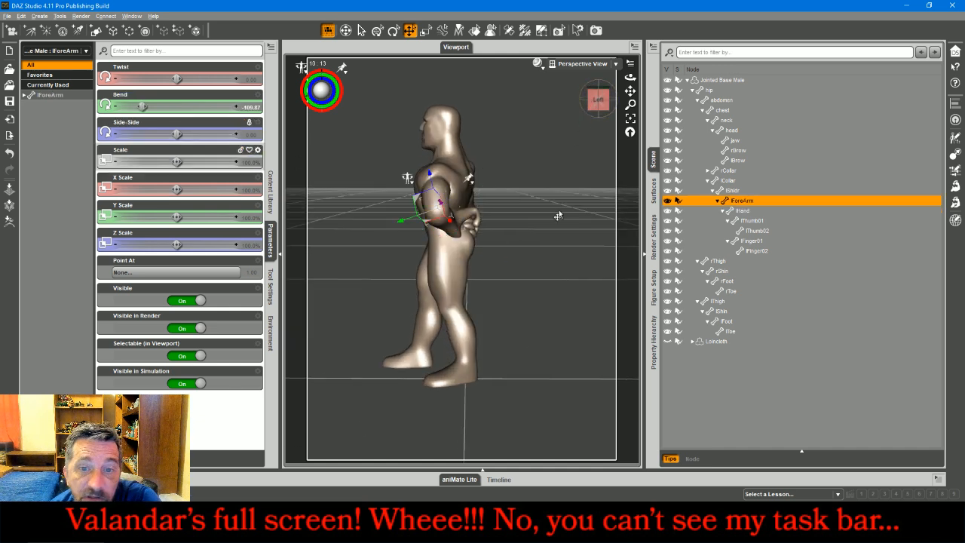
# Step: Nudge the left hand slightly sideways with the Translate tool to refine the fist's placement behind the back
pyautogui.click(745, 211)
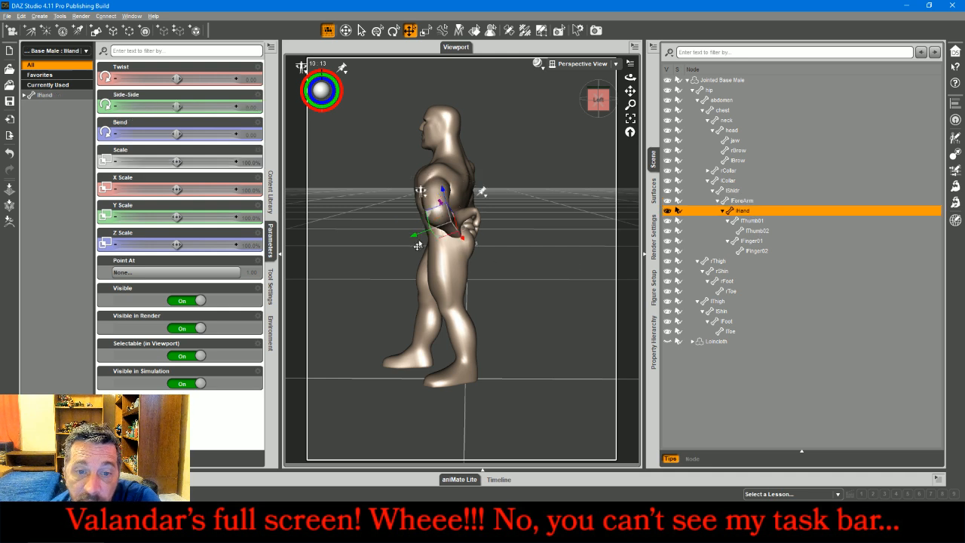
pyautogui.moveTo(413, 239); pyautogui.dragTo(428, 238)
pyautogui.moveTo(598, 99); pyautogui.dragTo(623, 120)
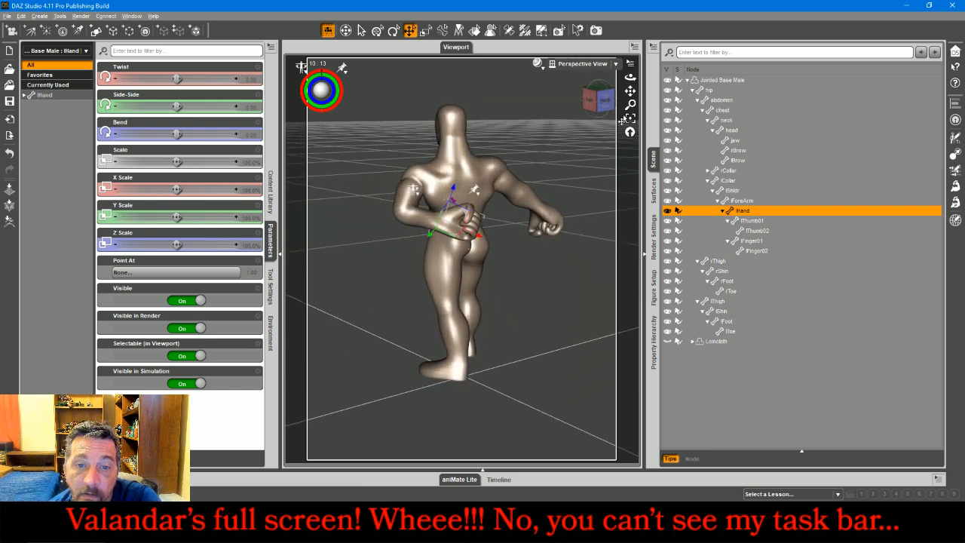
# Step: Twist the left forearm to about 22.3 and move the left hand against the lower back
pyautogui.click(413, 220)
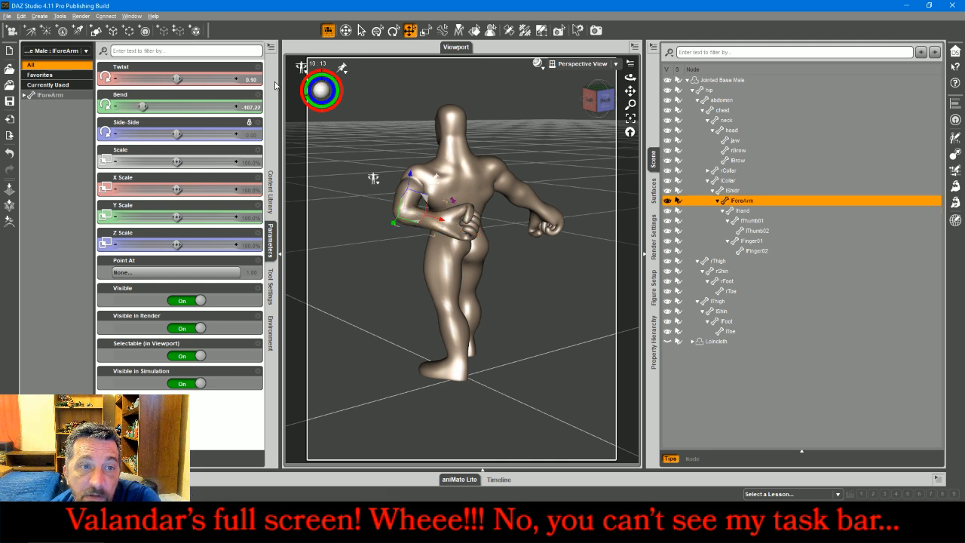
pyautogui.moveTo(177, 79); pyautogui.dragTo(181, 78)
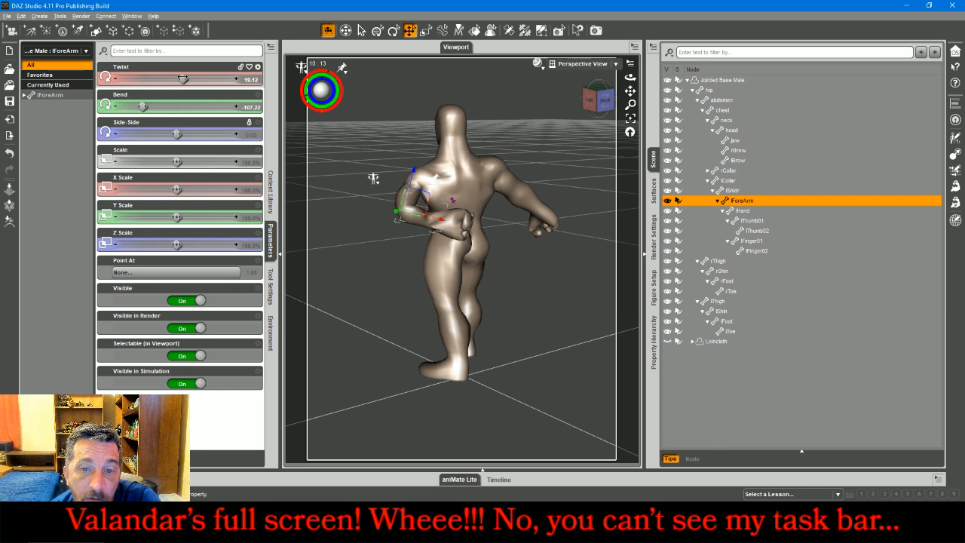
pyautogui.click(590, 106)
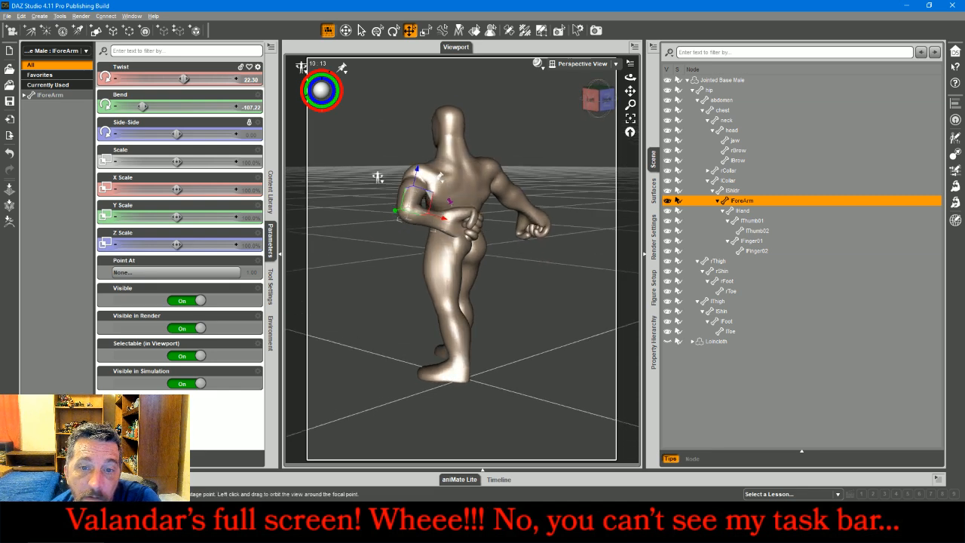
pyautogui.click(464, 238)
pyautogui.moveTo(424, 232); pyautogui.dragTo(434, 226)
pyautogui.moveTo(600, 101); pyautogui.dragTo(466, 101)
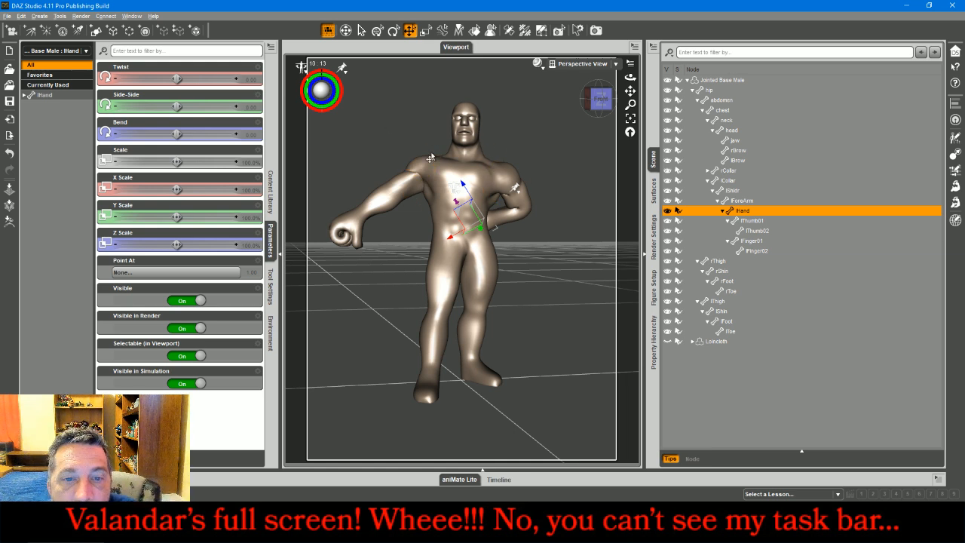
# Step: Twist the right collar and rotate the right shoulder to a twist of about -25.6 and a side-side of about 29.4
pyautogui.click(419, 181)
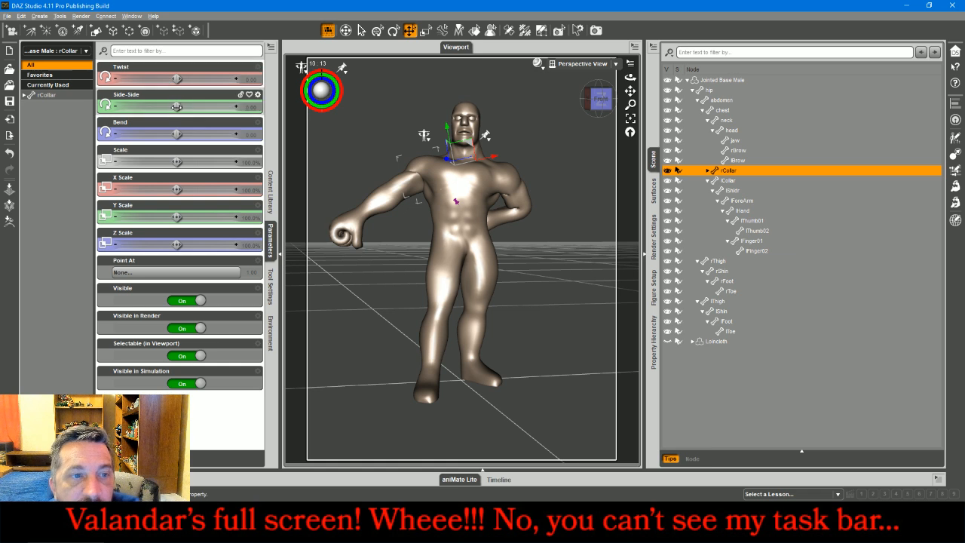
pyautogui.moveTo(176, 79); pyautogui.dragTo(172, 80)
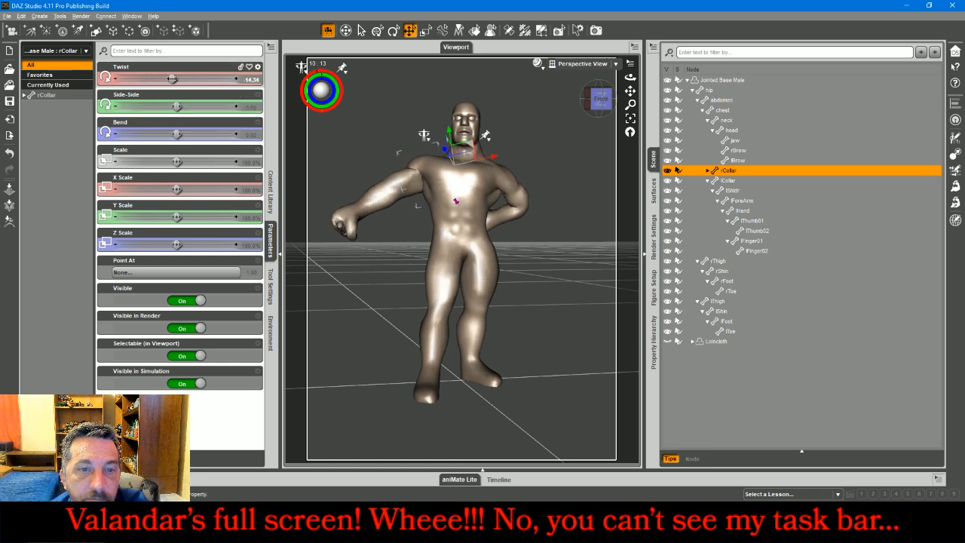
pyautogui.click(407, 182)
pyautogui.hotkey('ctrl', 'r')
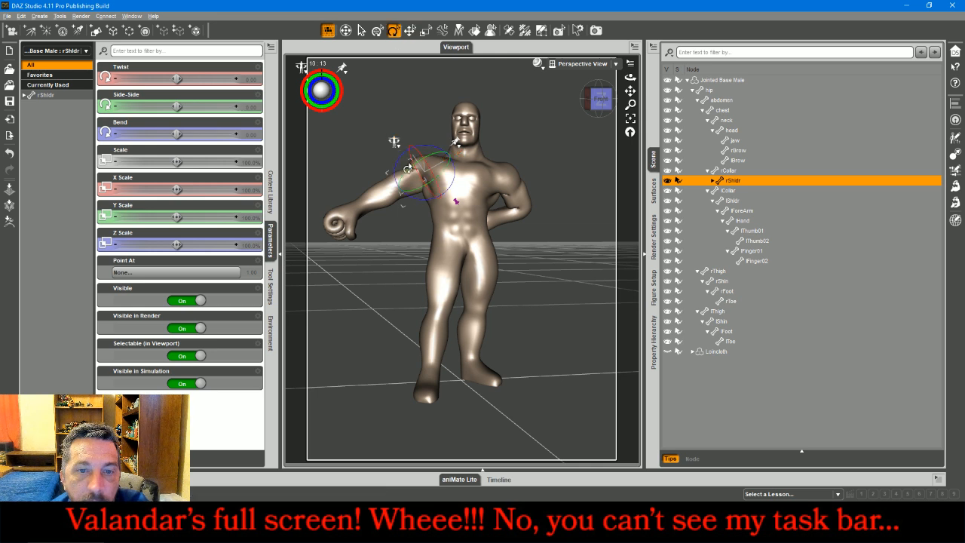
pyautogui.moveTo(409, 173); pyautogui.dragTo(430, 193)
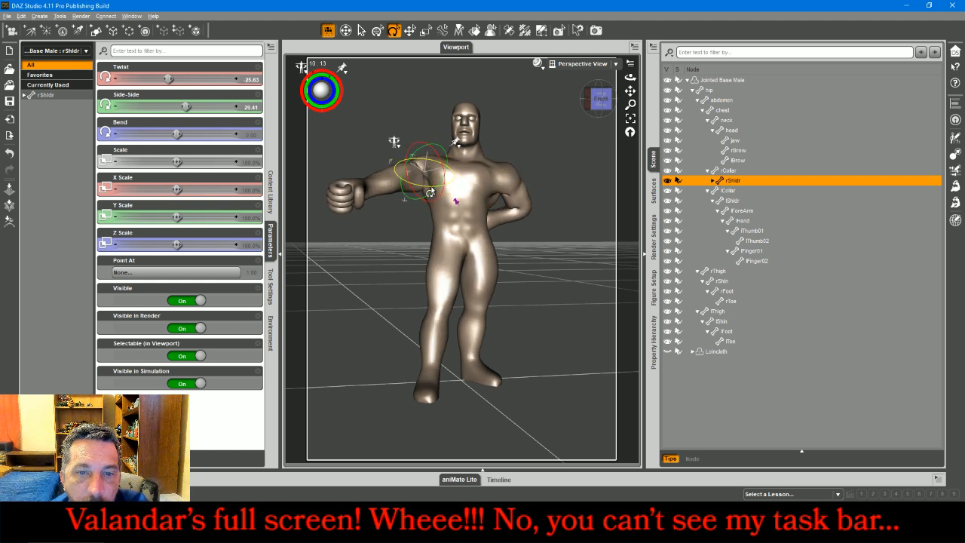
# Step: Raise the right forearm to a bend of about 92.4 and a twist of about -82.9
pyautogui.click(390, 187)
pyautogui.moveTo(387, 161); pyautogui.dragTo(373, 168)
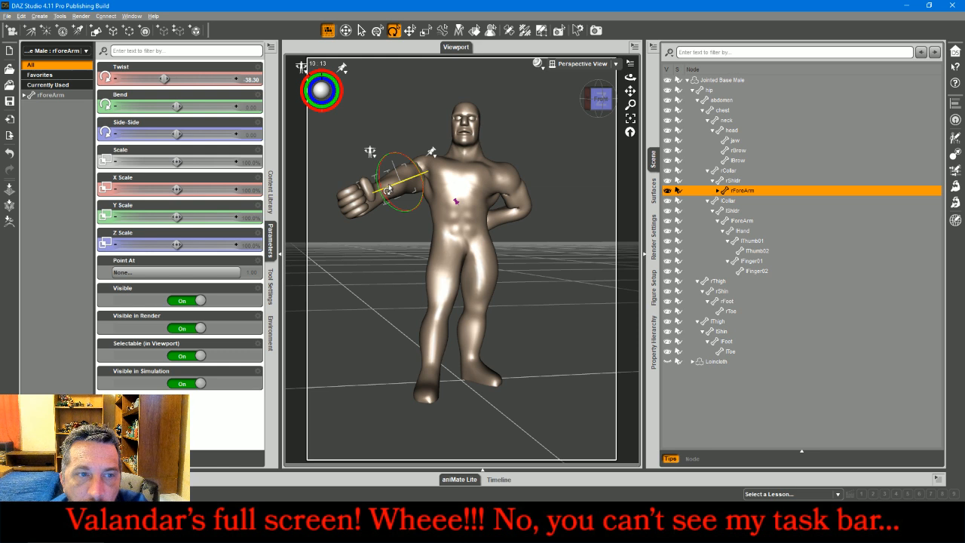
pyautogui.moveTo(176, 105); pyautogui.dragTo(206, 106)
pyautogui.moveTo(377, 193); pyautogui.dragTo(392, 194)
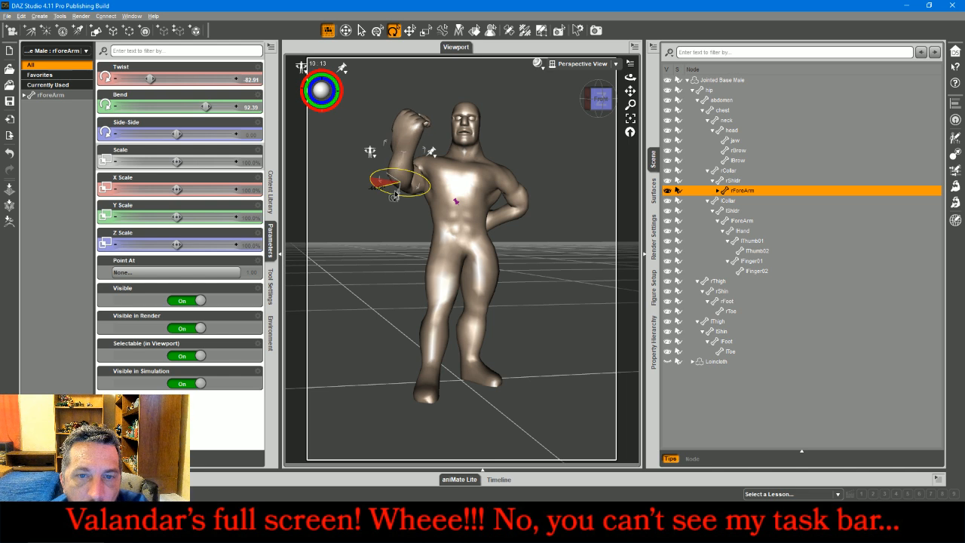
# Step: Rotate the right hand to a twist of about -24.4, a side-side of about 20.5 and a bend of about 37.6
pyautogui.click(407, 147)
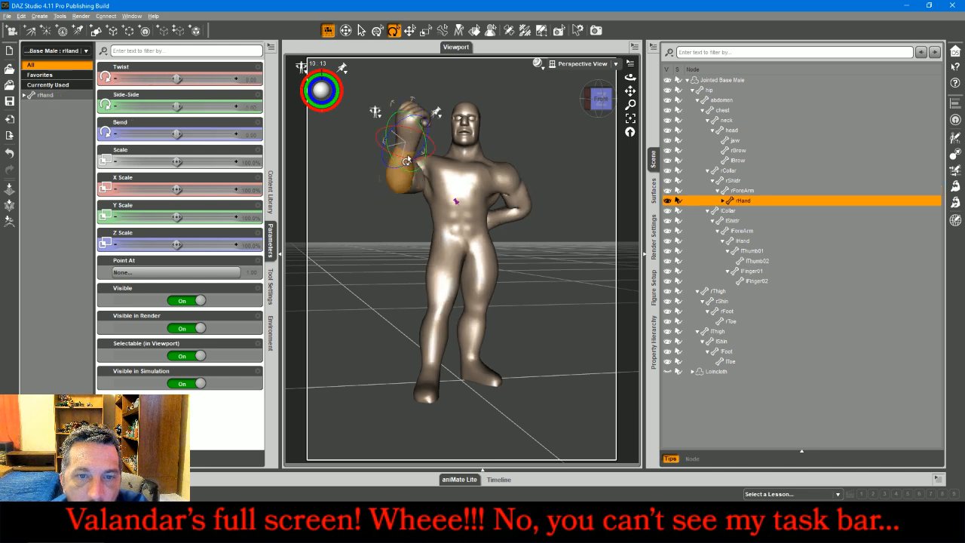
pyautogui.moveTo(406, 157); pyautogui.dragTo(404, 136)
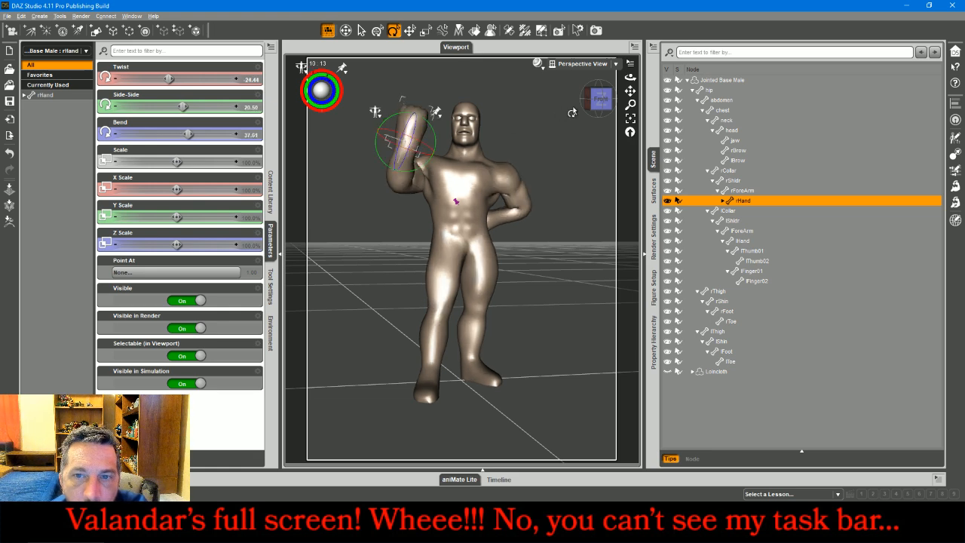
pyautogui.moveTo(599, 100); pyautogui.dragTo(391, 126)
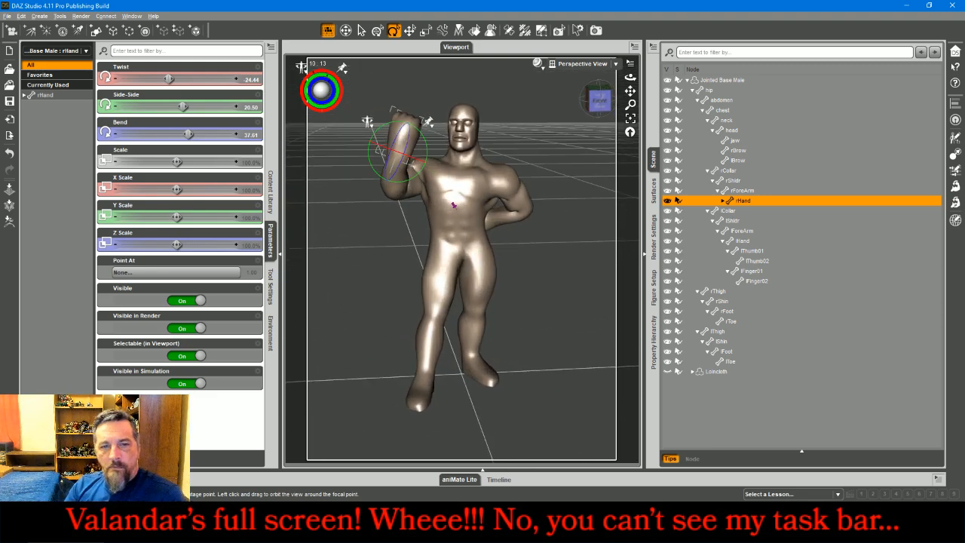
# Step: Readjust the right shoulder to a twist of about -25.2, a side-side of about 14.8 and a bend of about 2.6
pyautogui.click(418, 190)
pyautogui.moveTo(419, 198); pyautogui.dragTo(411, 143)
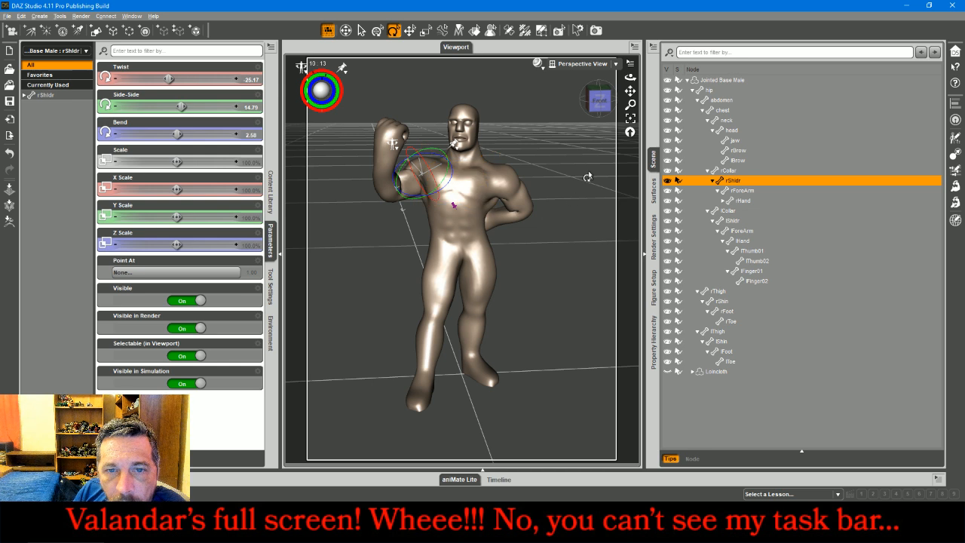
pyautogui.click(588, 176)
# Step: Close the mouth by setting the jaw's X Rotate to -4.00
pyautogui.click(467, 147)
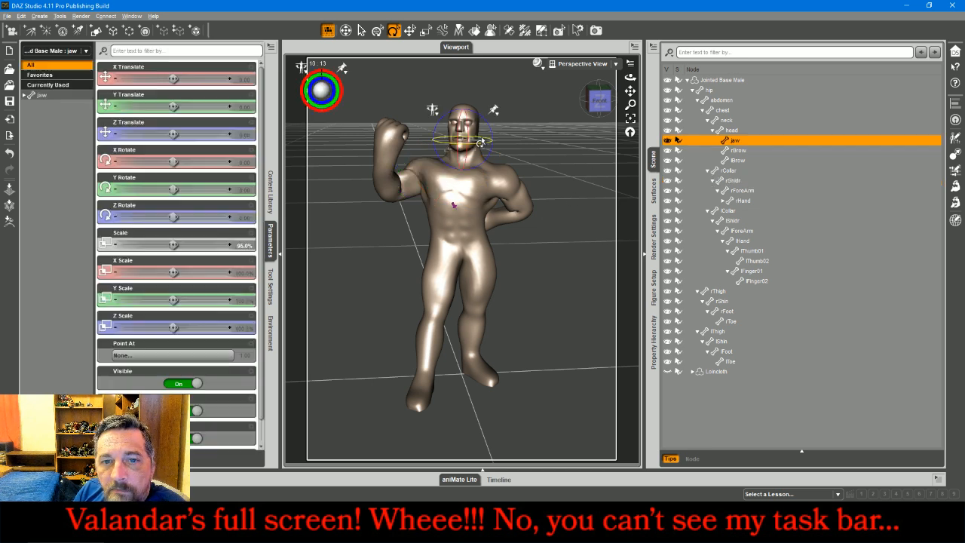
pyautogui.click(628, 120)
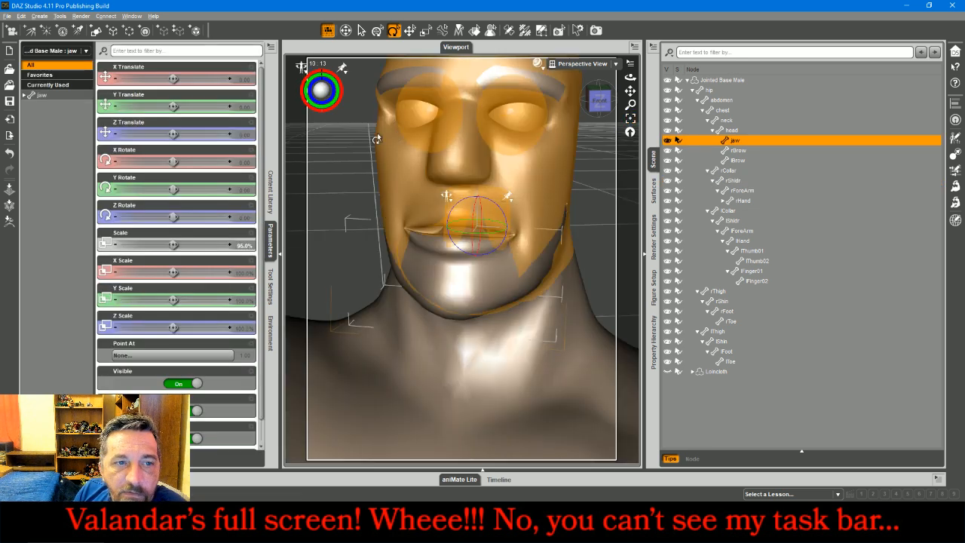
pyautogui.click(115, 163)
pyautogui.click(116, 163)
pyautogui.click(116, 163)
pyautogui.click(116, 162)
pyautogui.click(116, 164)
pyautogui.click(116, 164)
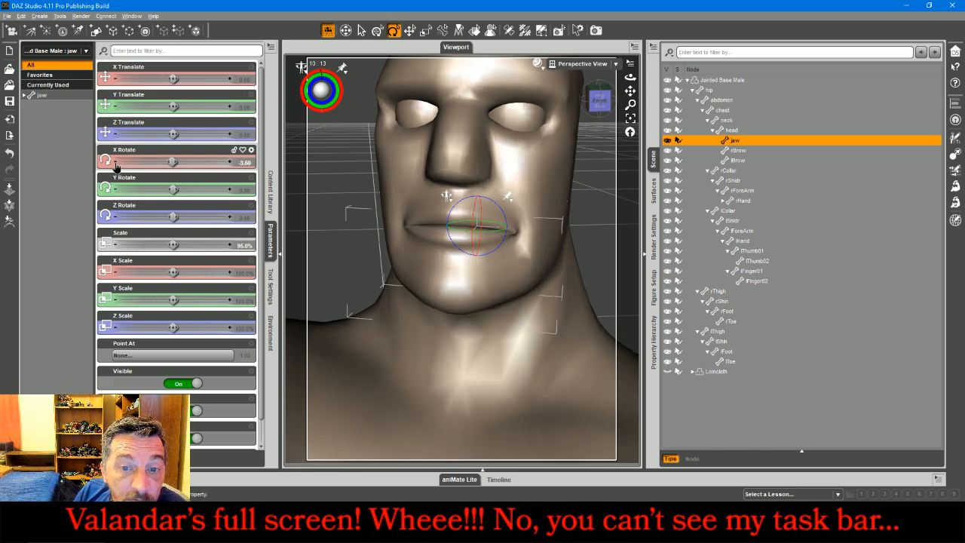
pyautogui.click(116, 163)
pyautogui.click(116, 163)
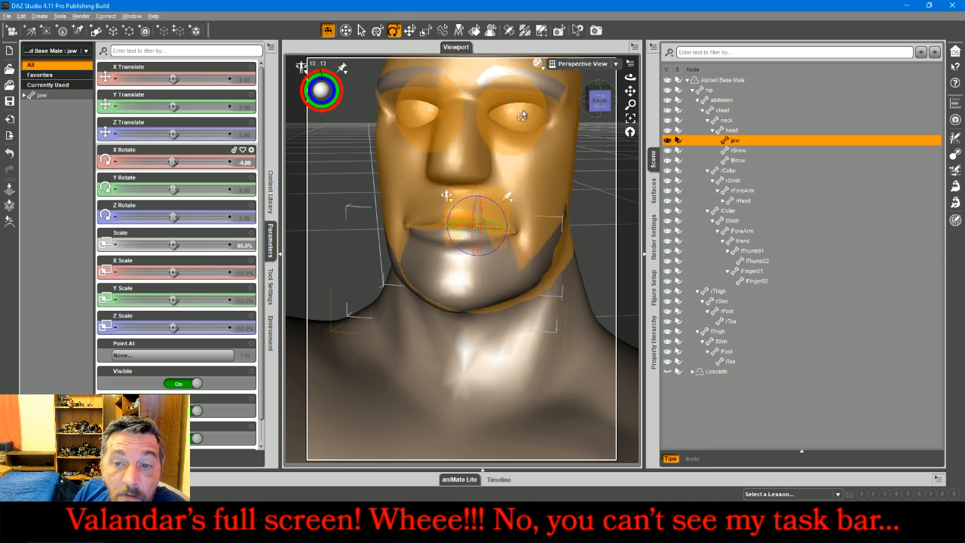
# Step: Make the hidden Loincloth visible on the figure
pyautogui.click(725, 80)
pyautogui.click(630, 118)
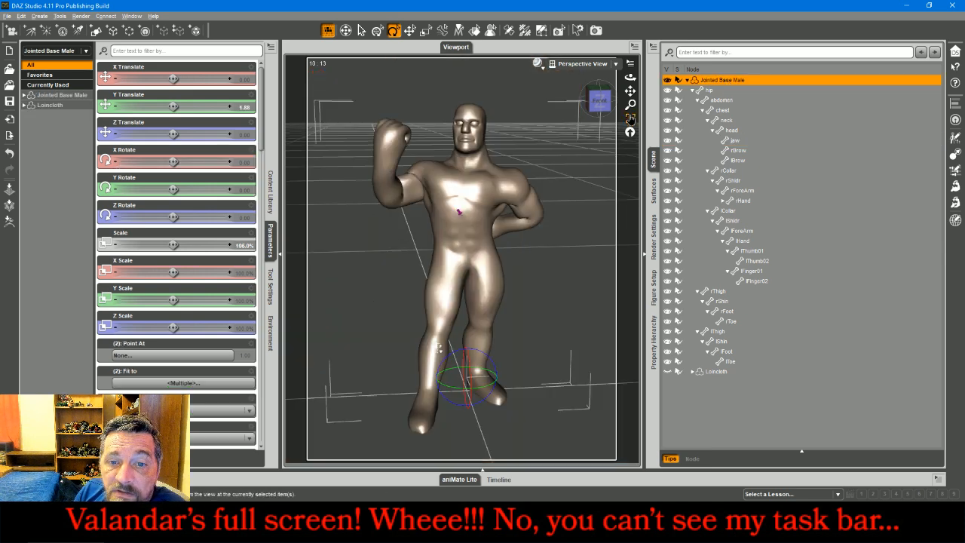
pyautogui.click(556, 147)
pyautogui.moveTo(630, 77); pyautogui.dragTo(590, 163)
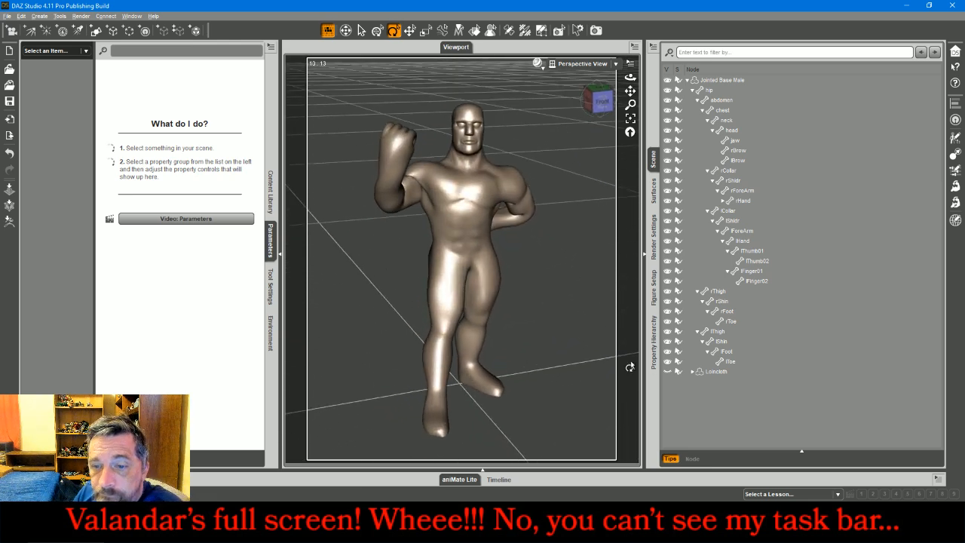
pyautogui.click(666, 372)
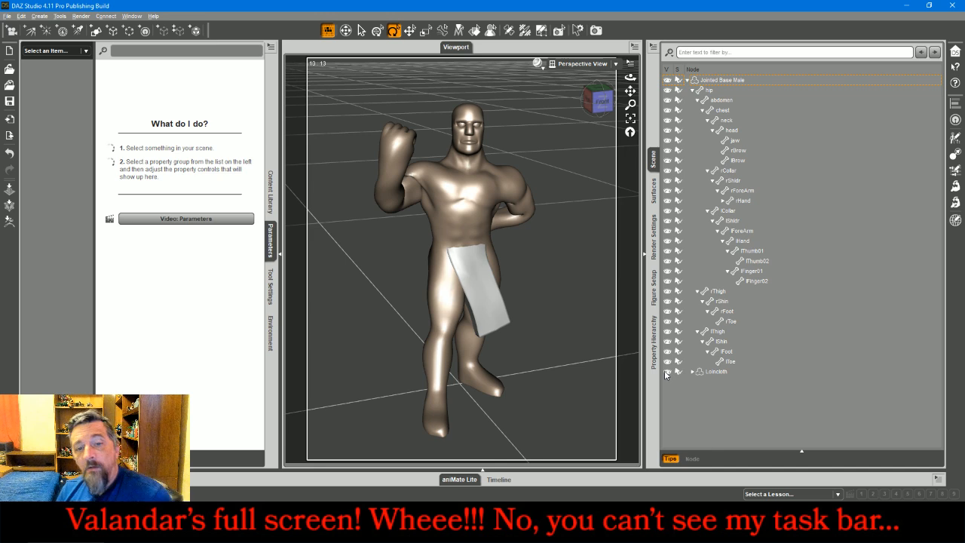
pyautogui.moveTo(630, 77); pyautogui.dragTo(612, 32)
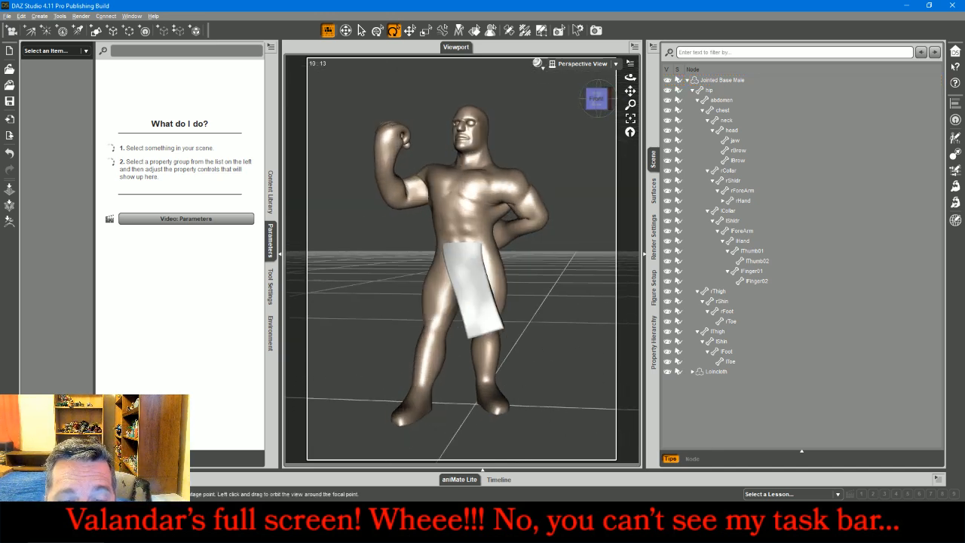
# Step: Bend the loincloth sideways by rotating loincloth002 about Z to about -14 and loincloth003 to about -16.9
pyautogui.click(483, 304)
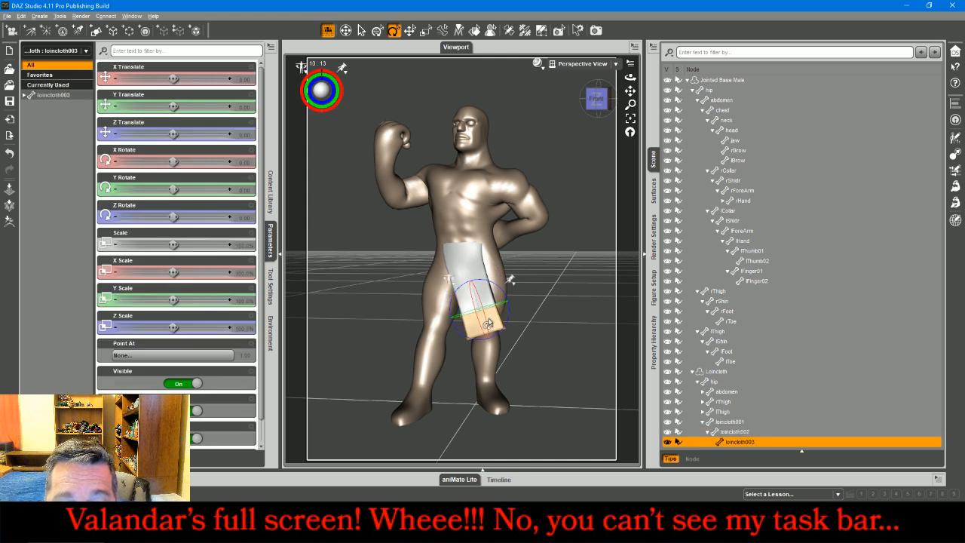
pyautogui.moveTo(500, 299); pyautogui.dragTo(504, 305)
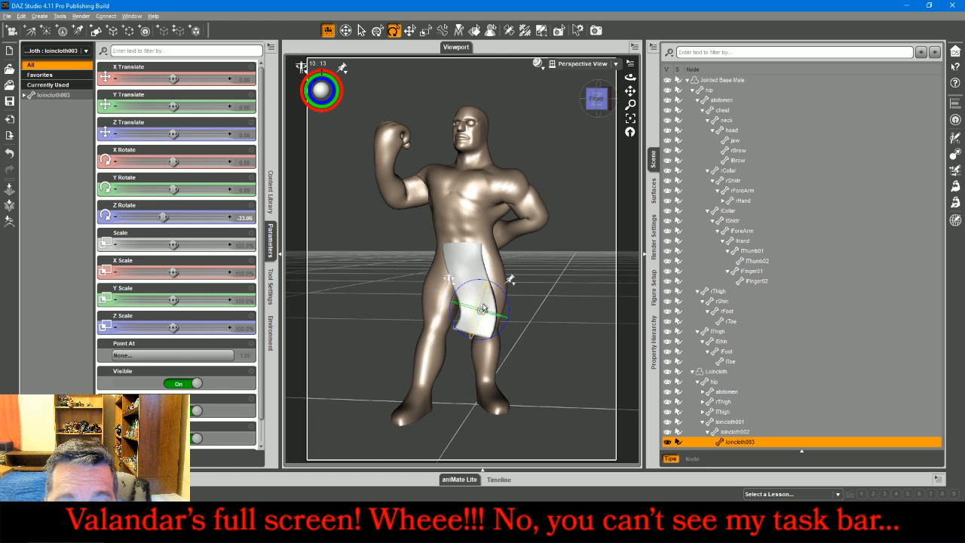
pyautogui.click(470, 302)
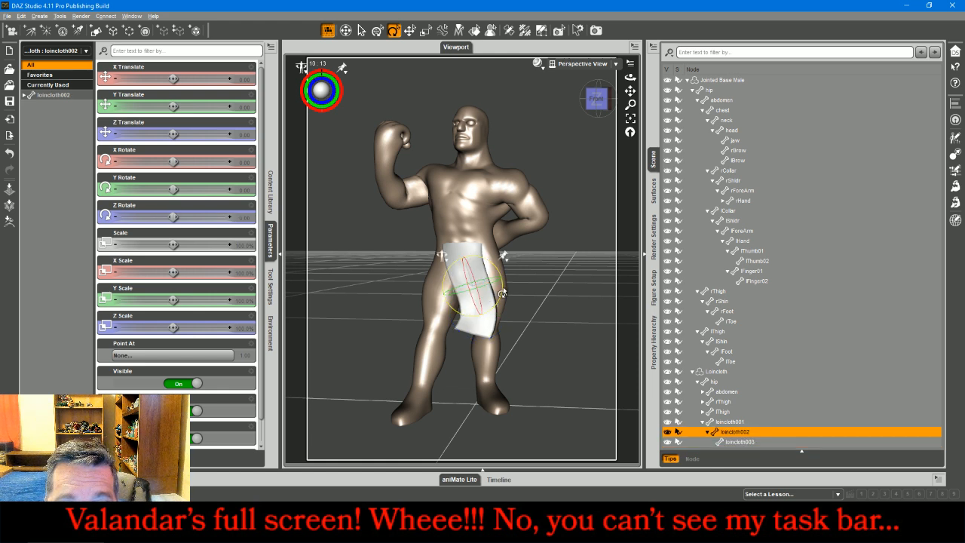
pyautogui.moveTo(500, 299); pyautogui.dragTo(496, 309)
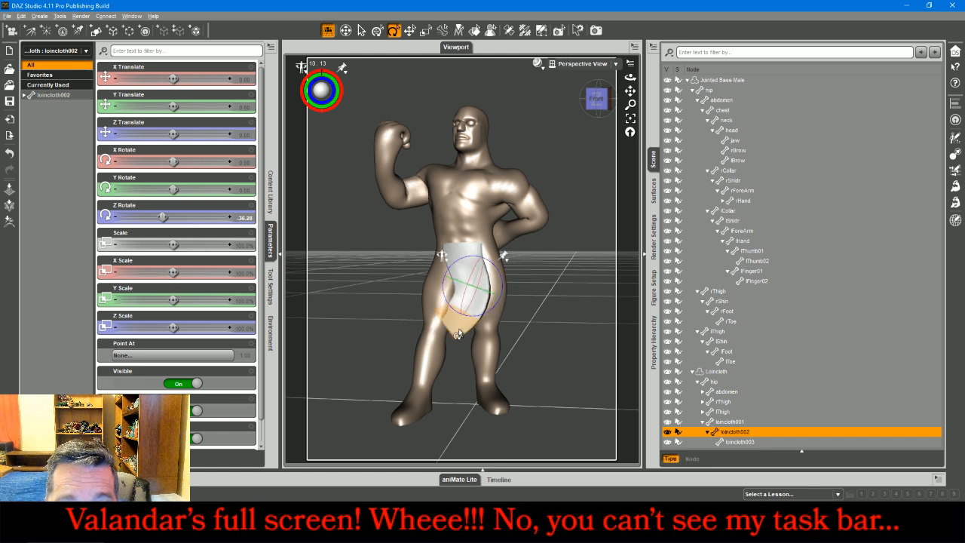
pyautogui.click(461, 331)
pyautogui.moveTo(466, 343); pyautogui.dragTo(475, 341)
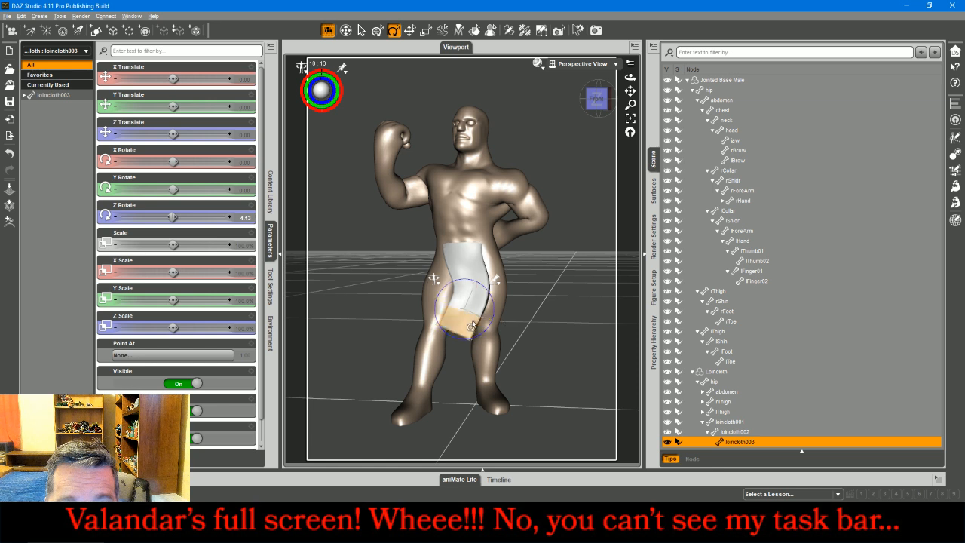
pyautogui.click(484, 319)
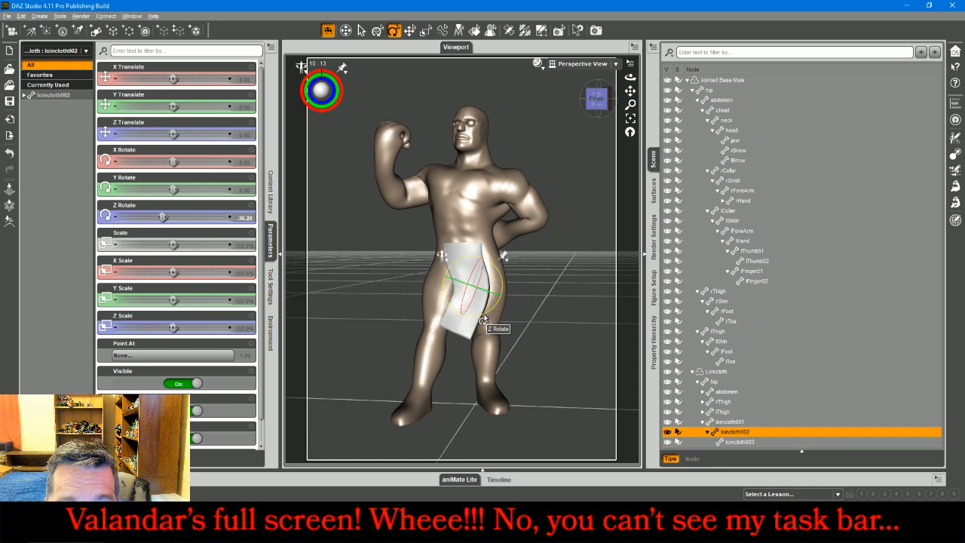
pyautogui.moveTo(484, 319); pyautogui.dragTo(482, 343)
pyautogui.click(475, 330)
pyautogui.moveTo(596, 100); pyautogui.dragTo(601, 121)
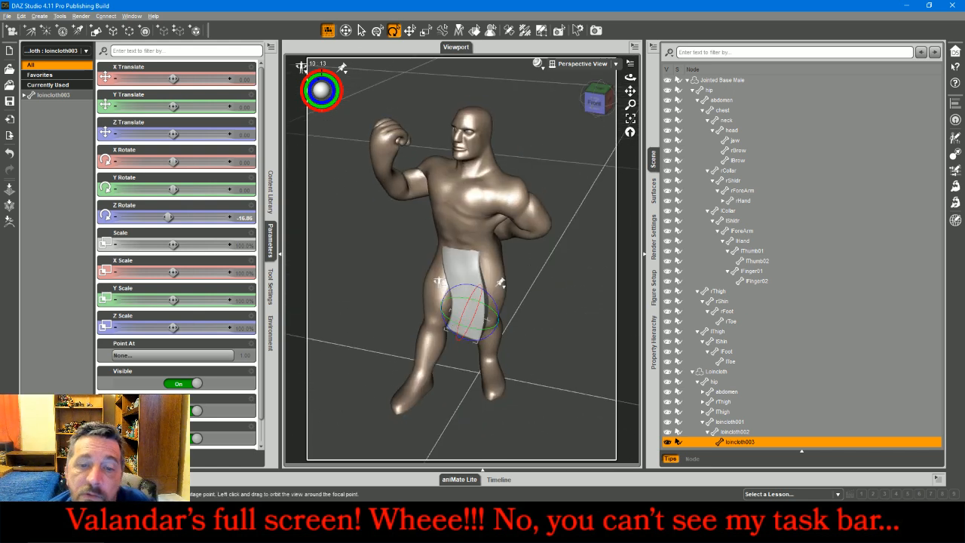
# Step: Rotate all three front loincloth bones together to a Y Rotate of about 12.7, and switch to the Node Selection tool
pyautogui.keyDown('shift'); pyautogui.click(735, 424); pyautogui.keyUp('shift')
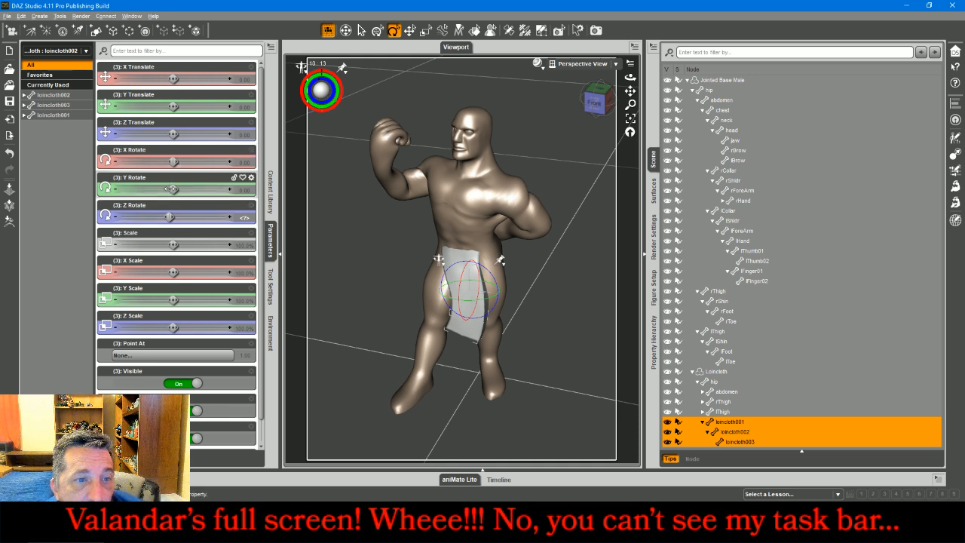
pyautogui.moveTo(170, 188); pyautogui.dragTo(176, 189)
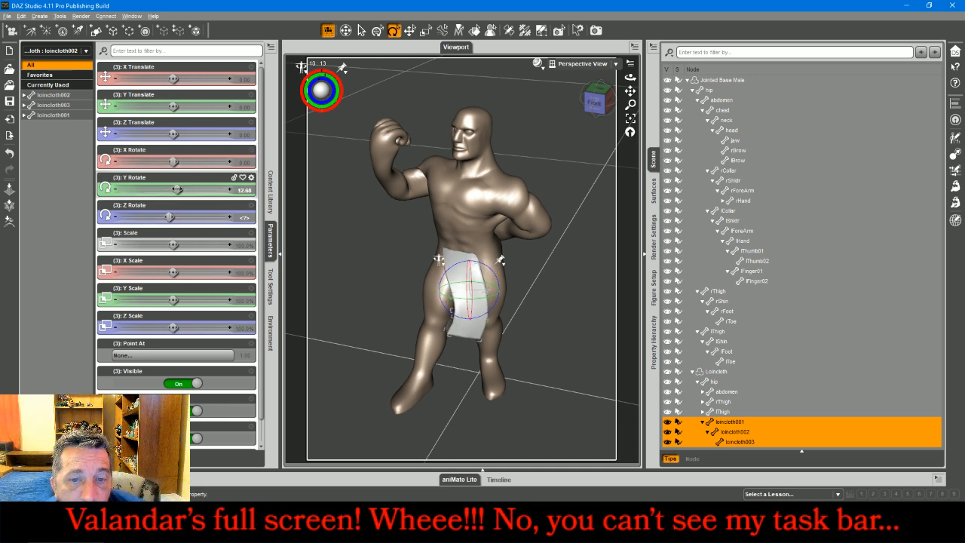
pyautogui.click(524, 152)
pyautogui.click(597, 104)
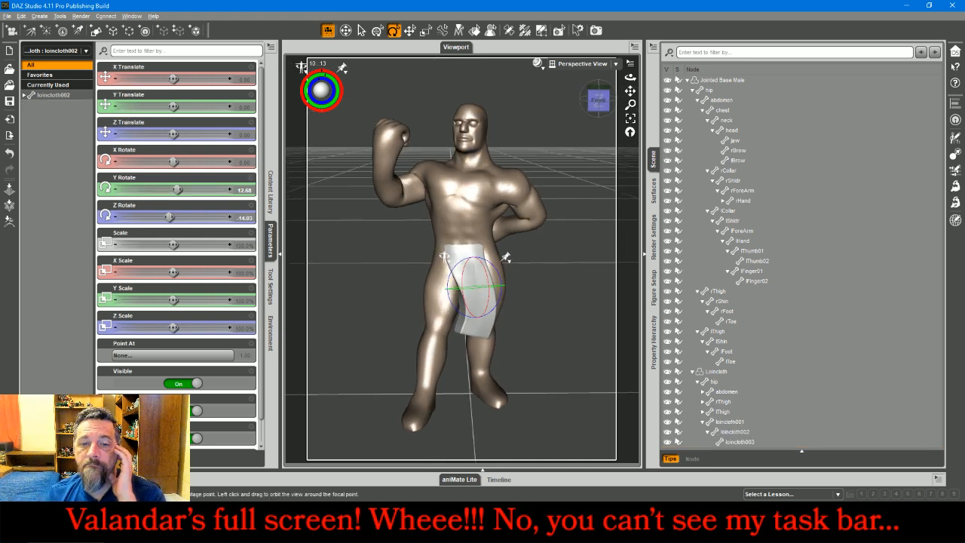
pyautogui.click(362, 34)
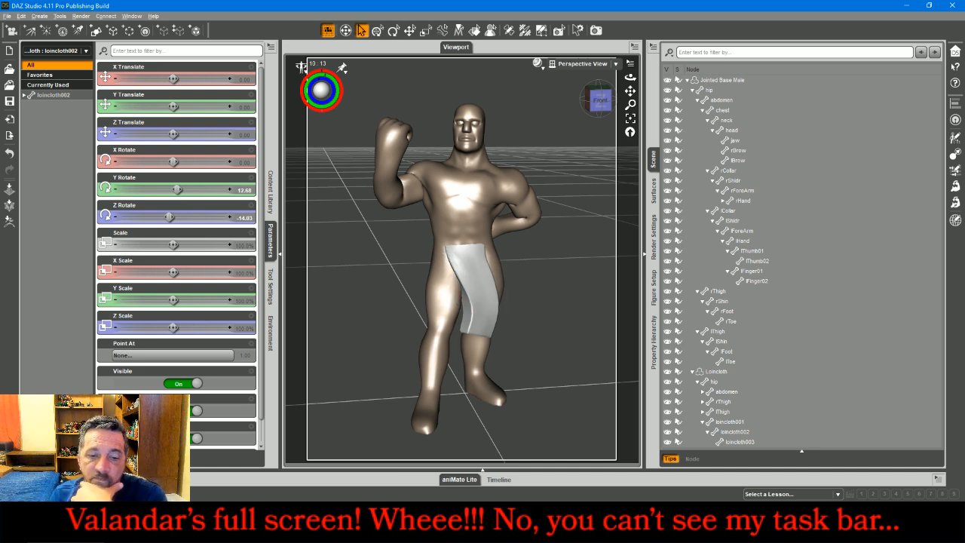
pyautogui.hotkey('alt', 'Tab')
pyautogui.hotkey('alt', 'Tab')
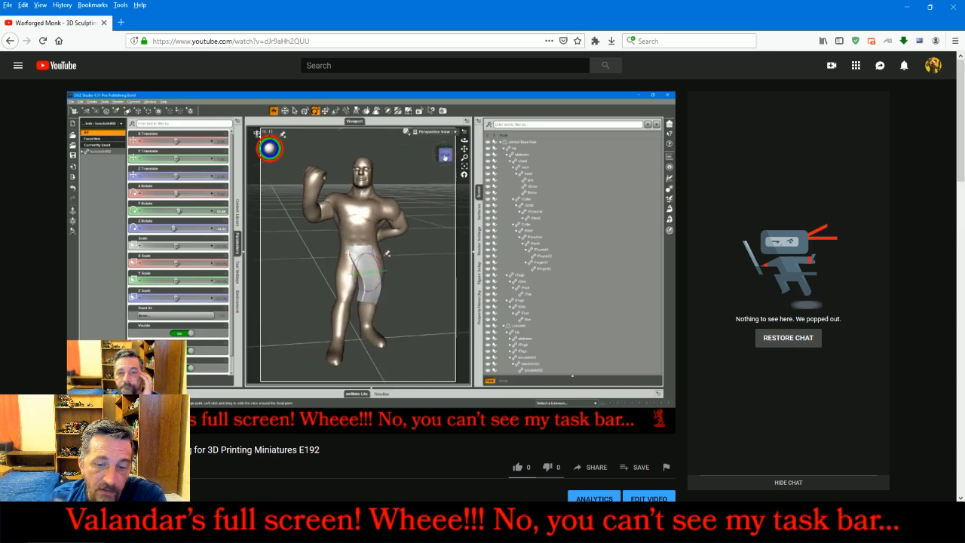
pyautogui.hotkey('alt', 'Tab')
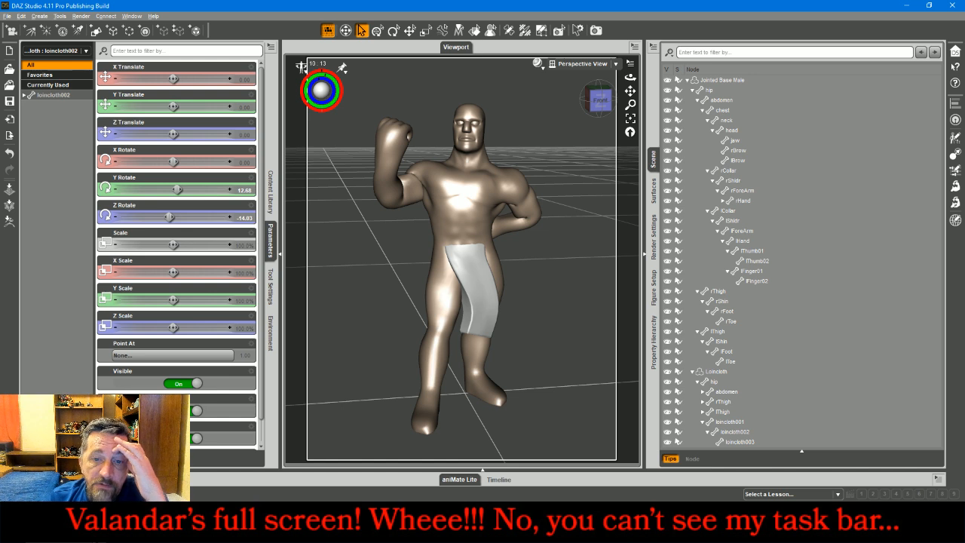
# Step: Compare both feet against the floor in Front View, and lower the right foot's Bend to 19.91
pyautogui.click(580, 64)
pyautogui.click(577, 76)
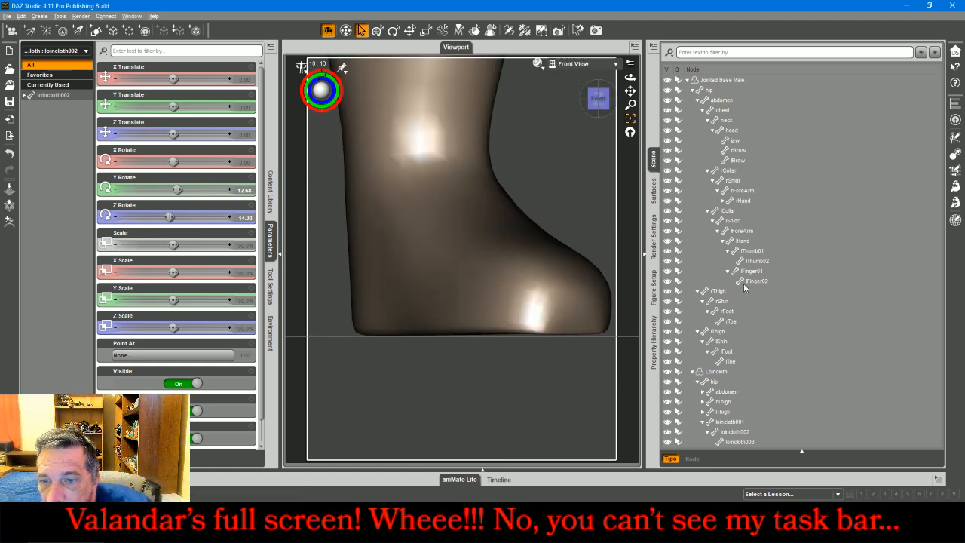
pyautogui.click(727, 311)
pyautogui.keyDown('ctrl'); pyautogui.click(728, 351); pyautogui.keyUp('ctrl')
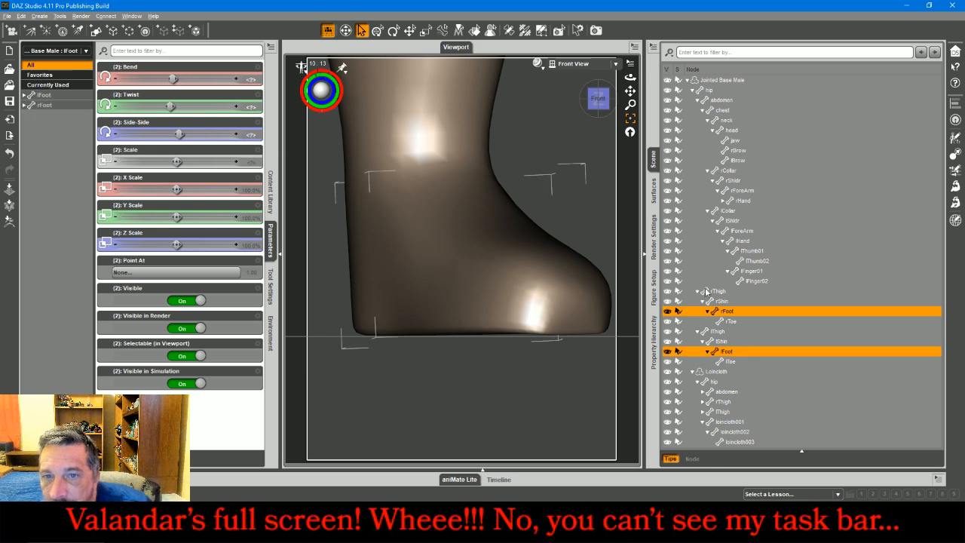
pyautogui.click(630, 120)
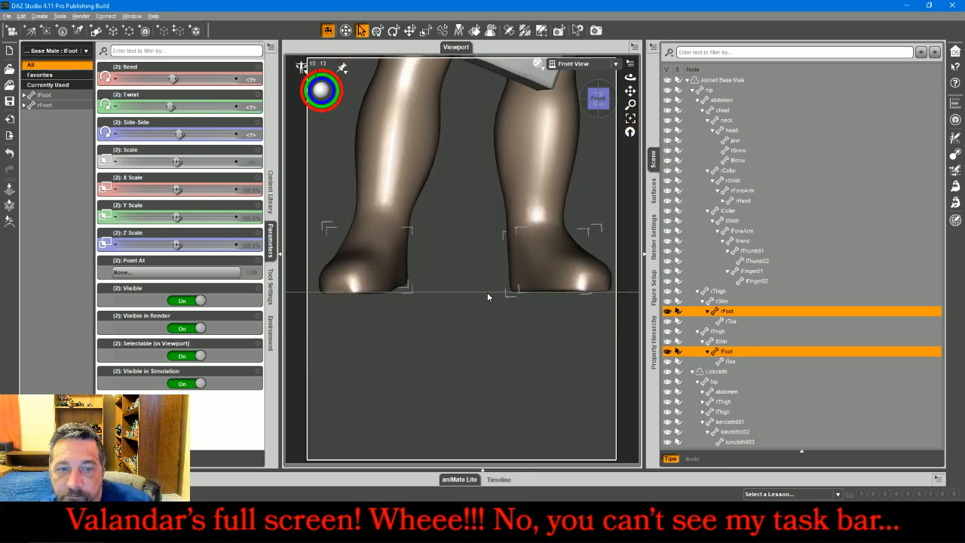
pyautogui.click(449, 305)
pyautogui.click(400, 273)
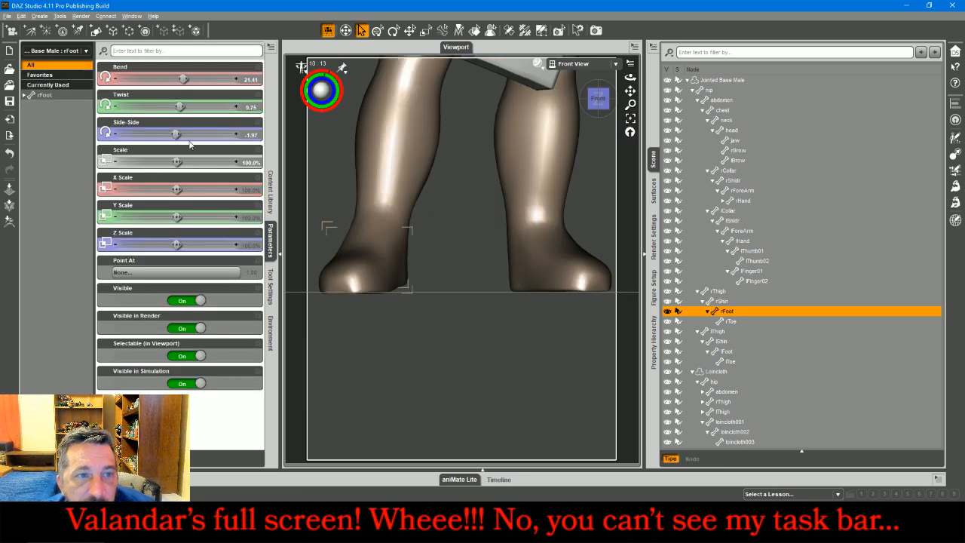
pyautogui.click(114, 80)
pyautogui.click(115, 80)
pyautogui.click(114, 80)
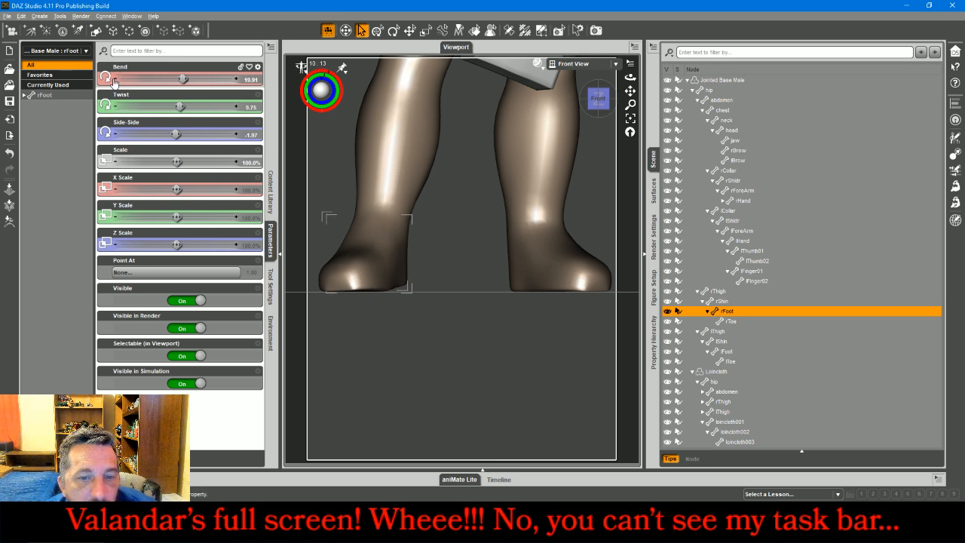
pyautogui.click(483, 346)
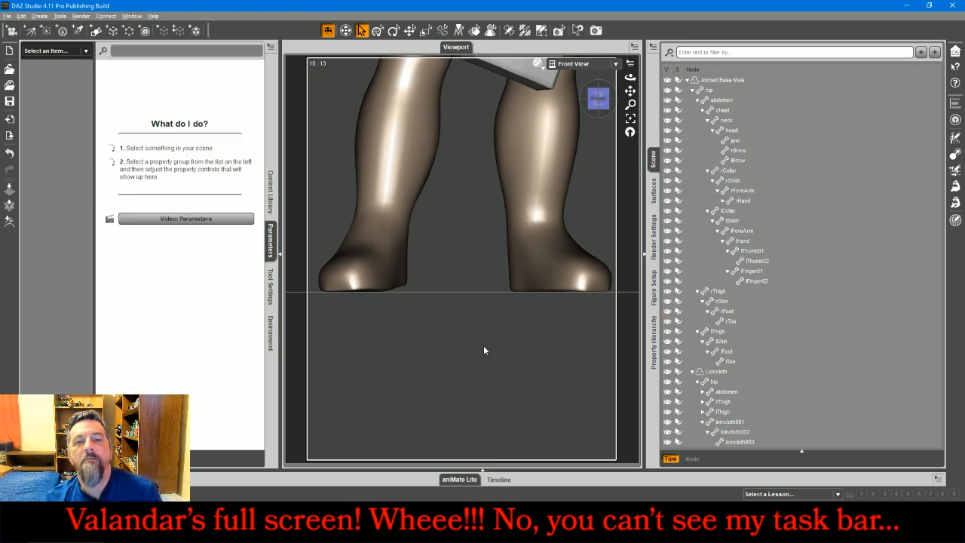
# Step: Import the base 2BaseAncientTiles_000.OBJ from the Bases folder with the offered import options
pyautogui.click(7, 15)
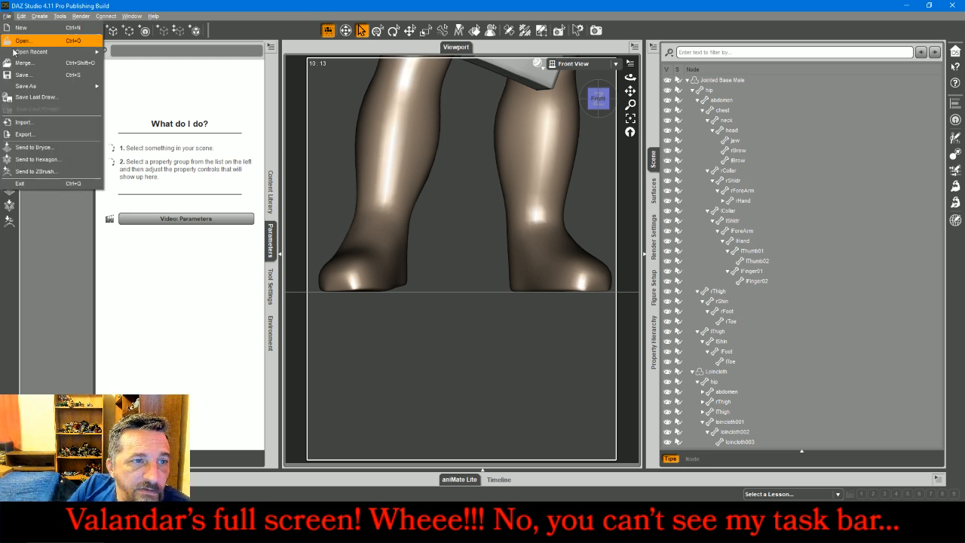
pyautogui.click(33, 128)
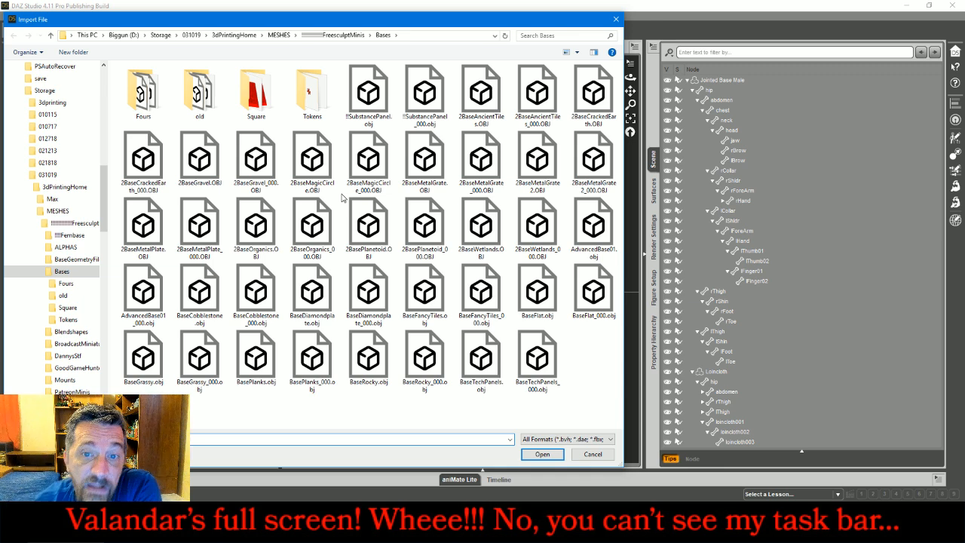
pyautogui.doubleClick(537, 91)
pyautogui.click(523, 393)
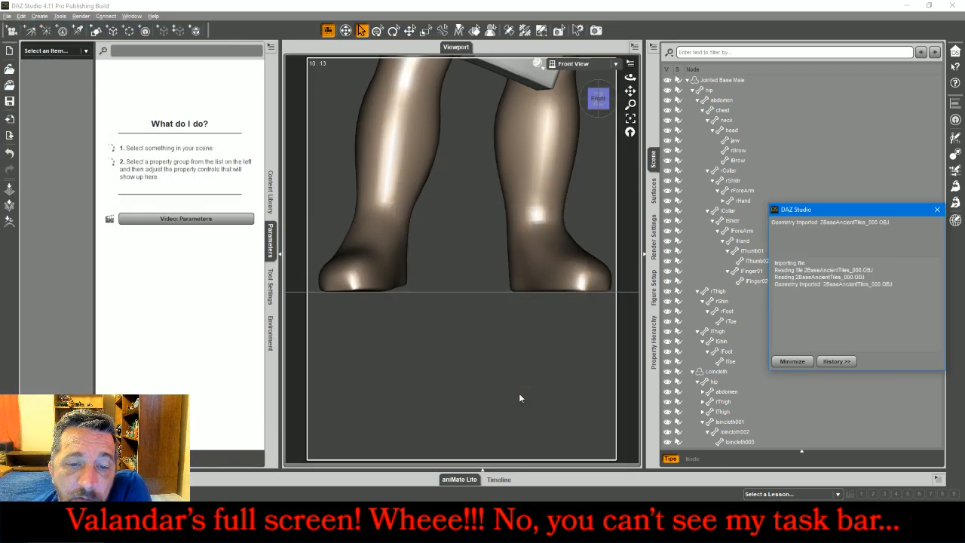
# Step: Move the tile base under the feet, to a Y Translate of about -3.71 and a Z Translate of about 5.35
pyautogui.click(410, 30)
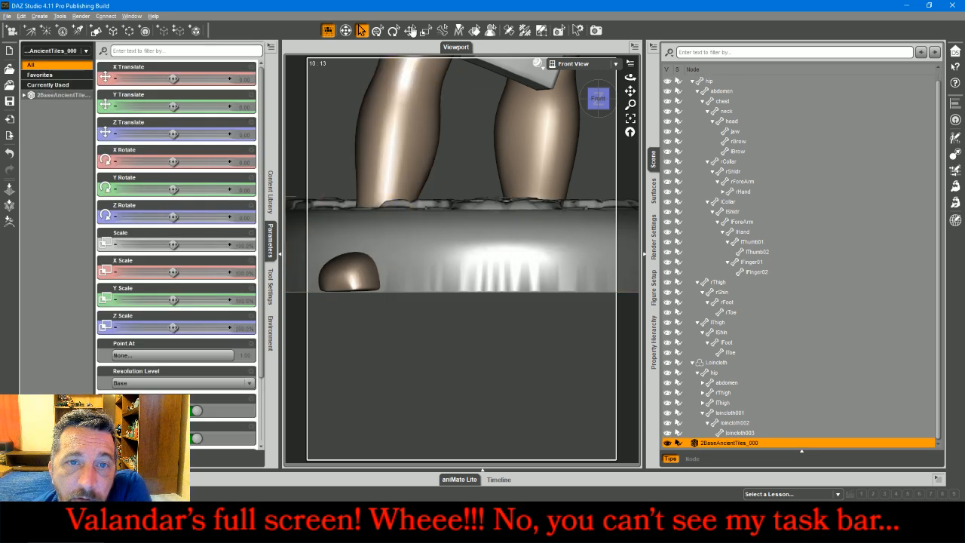
pyautogui.moveTo(515, 266); pyautogui.dragTo(505, 358)
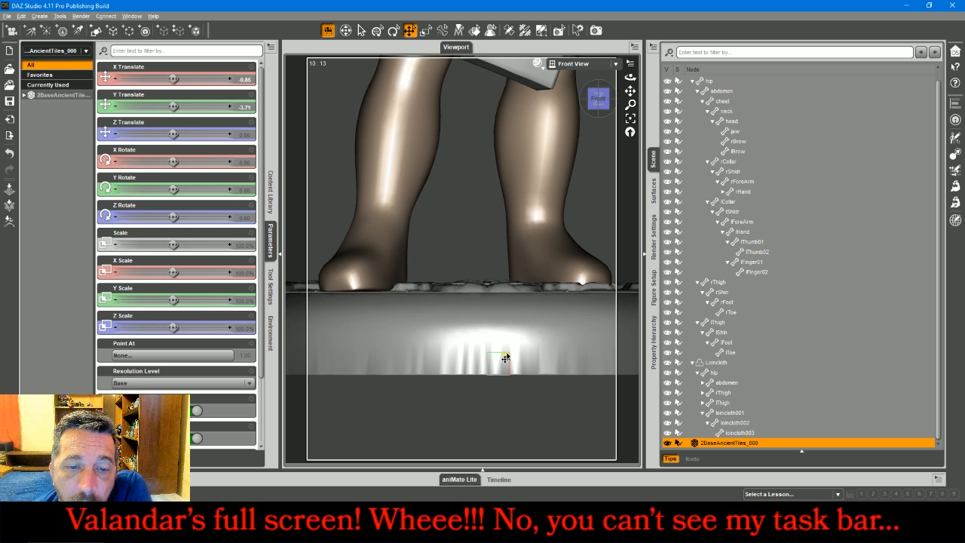
pyautogui.click(596, 65)
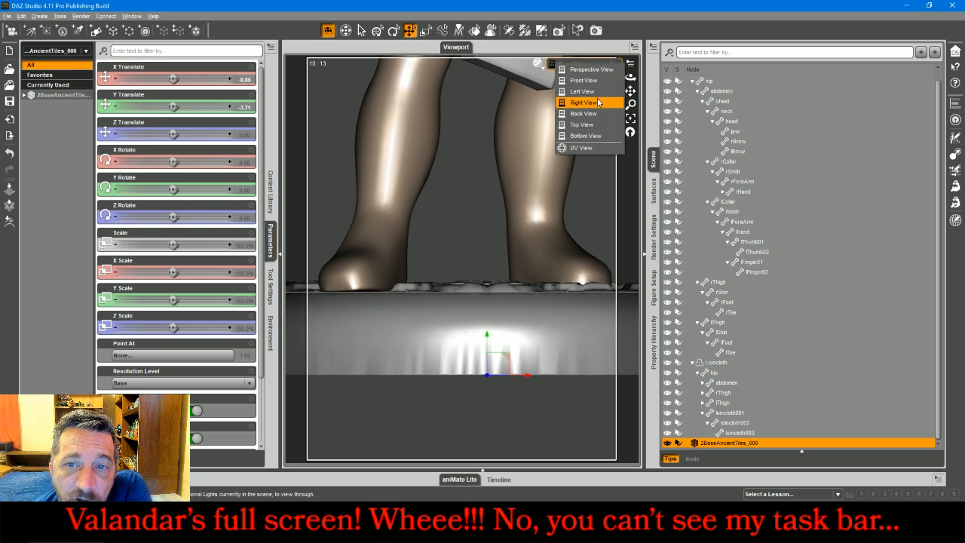
pyautogui.click(594, 105)
pyautogui.moveTo(630, 104); pyautogui.dragTo(630, 142)
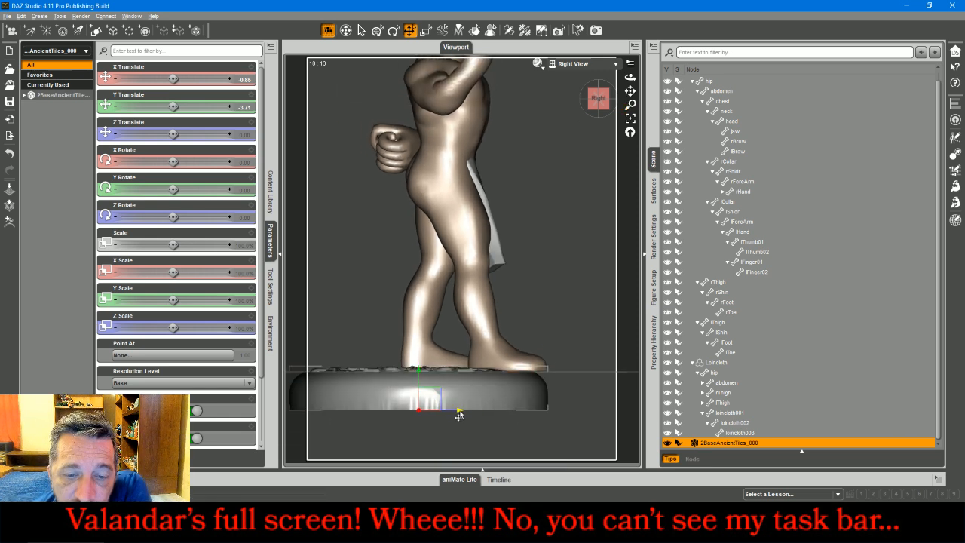
pyautogui.moveTo(460, 409); pyautogui.dragTo(514, 416)
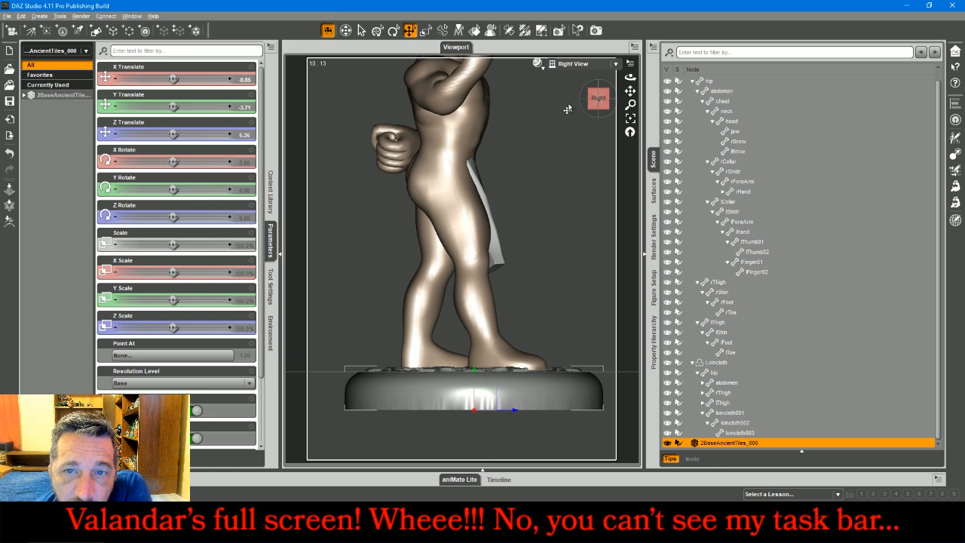
# Step: Shift the tile base sideways in Perspective View to an X Translate of about -1.59
pyautogui.click(579, 64)
pyautogui.click(572, 73)
pyautogui.moveTo(592, 99)
pyautogui.mouseDown()
pyautogui.moveTo(549, 101)
pyautogui.moveTo(579, 101)
pyautogui.mouseUp()
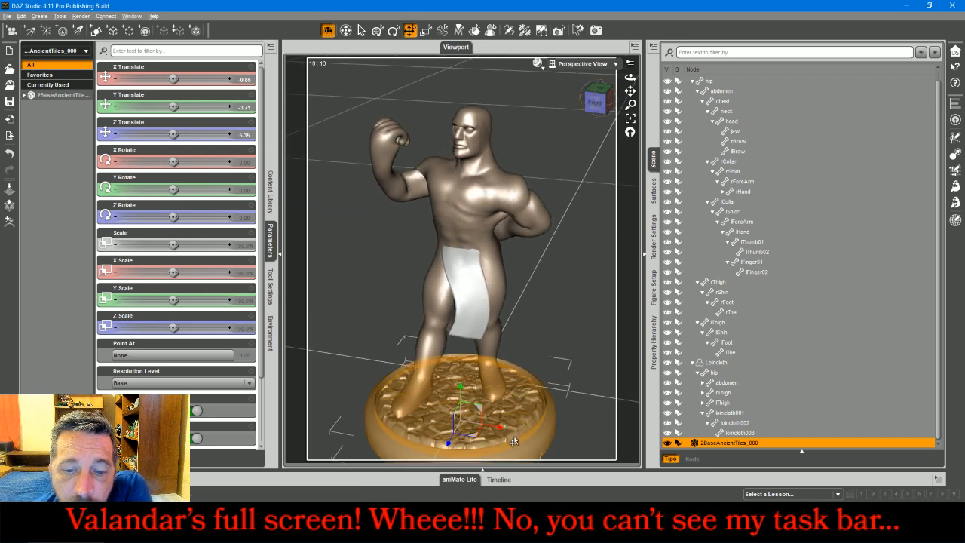
pyautogui.moveTo(499, 432); pyautogui.dragTo(493, 432)
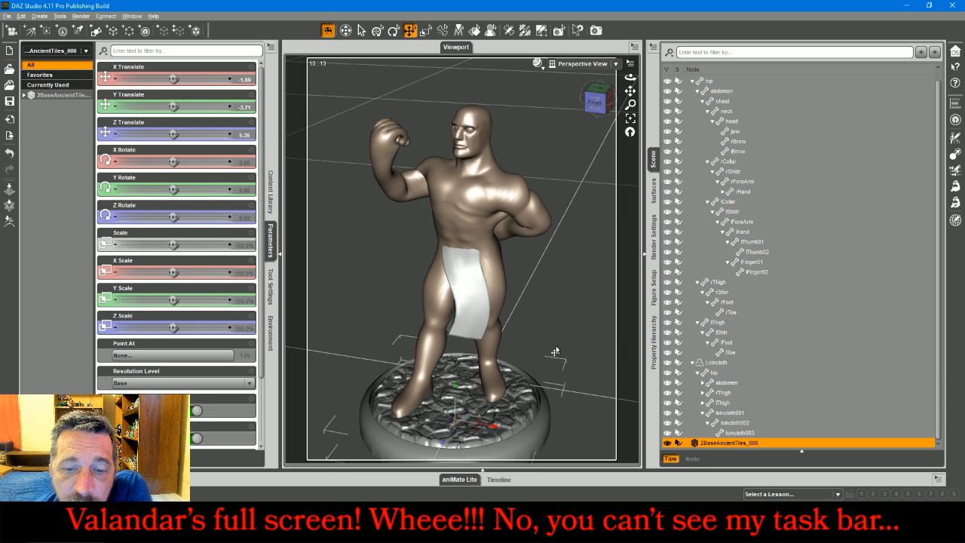
pyautogui.moveTo(597, 104); pyautogui.dragTo(697, 225)
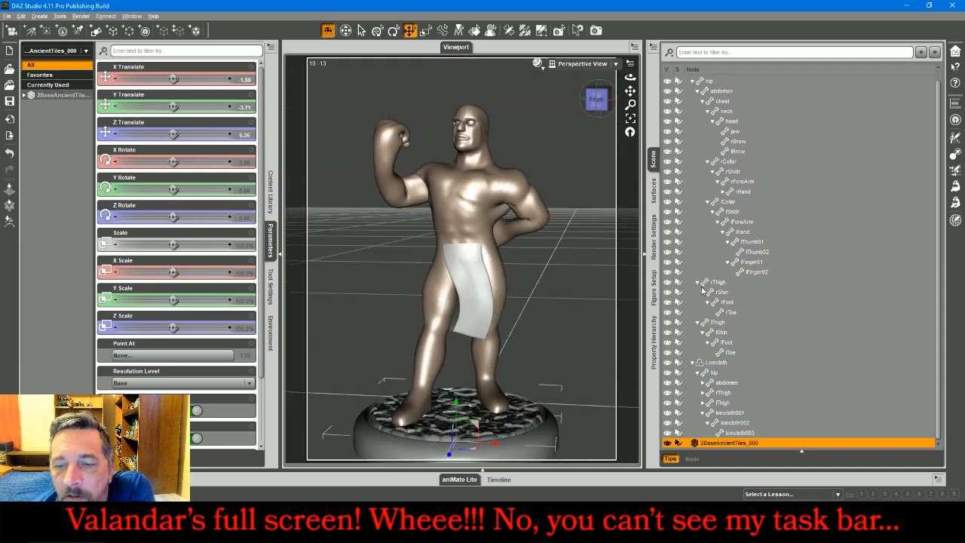
# Step: Hide the Loincloth and the tile base so only the body remains visible, and clear the selection
pyautogui.click(667, 363)
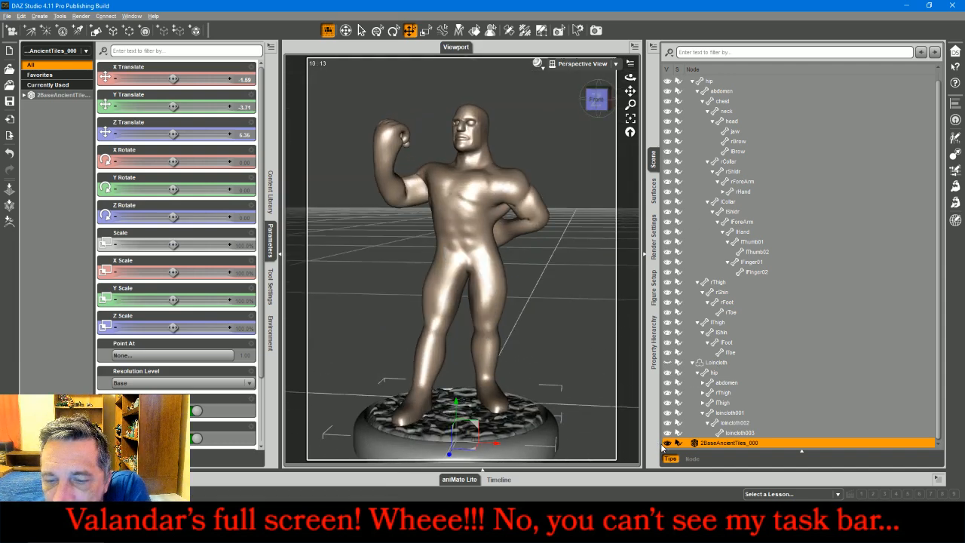
pyautogui.click(666, 443)
pyautogui.click(693, 364)
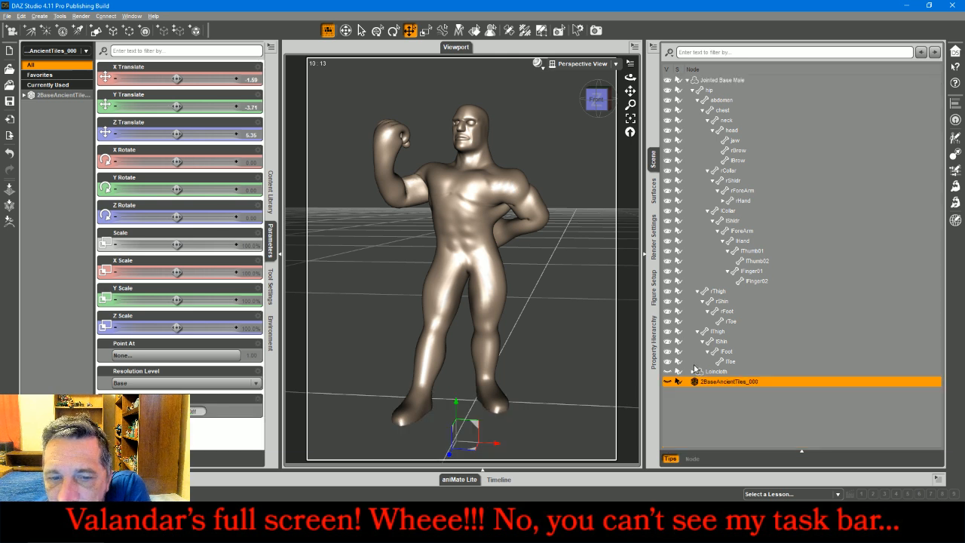
pyautogui.click(544, 101)
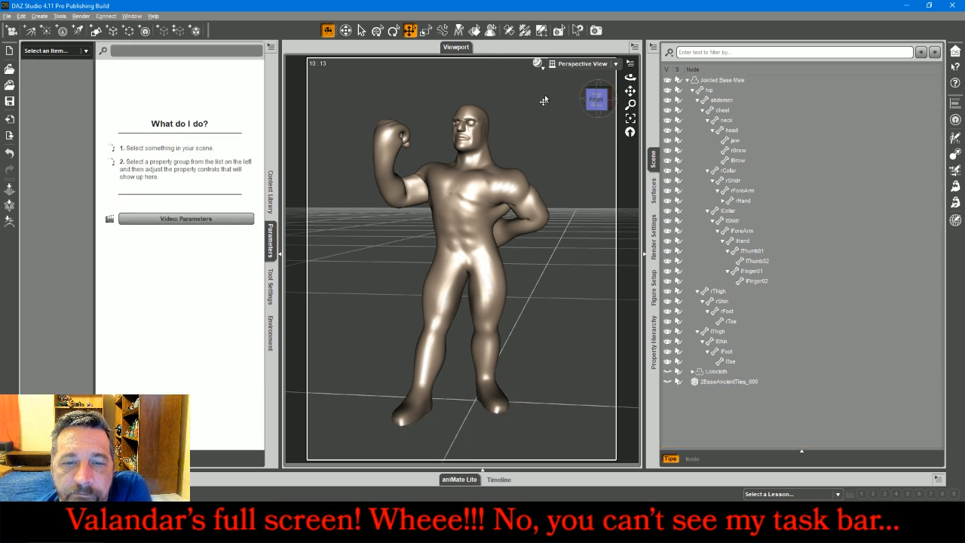
# Step: Start exporting the Jointed Base Male and create a Br005 folder inside BroadcastMiniatures > New as the destination
pyautogui.click(443, 353)
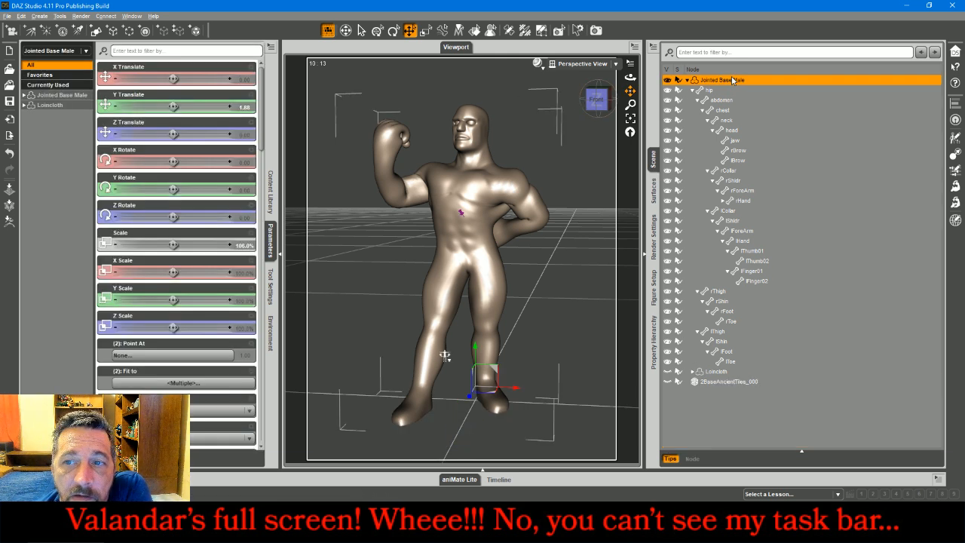
pyautogui.click(6, 18)
pyautogui.click(45, 136)
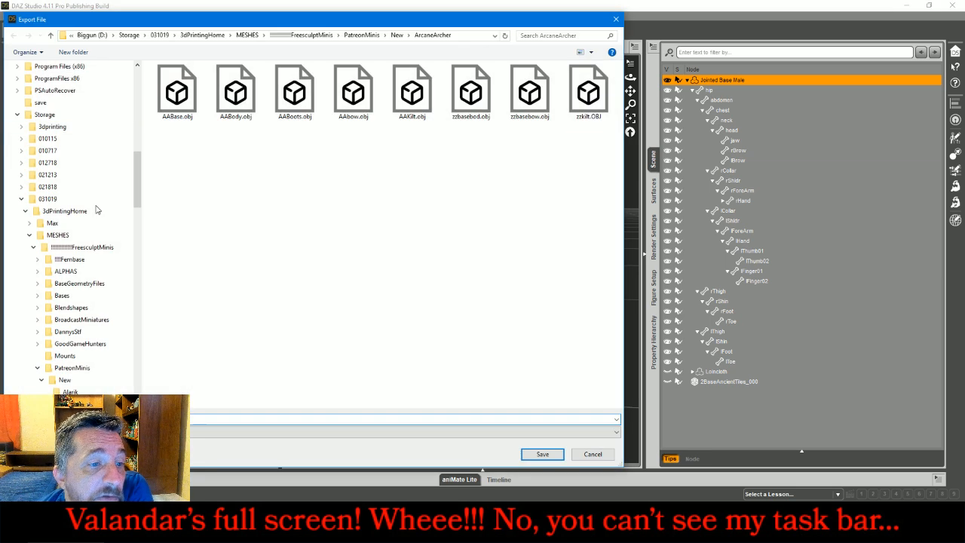
pyautogui.click(86, 319)
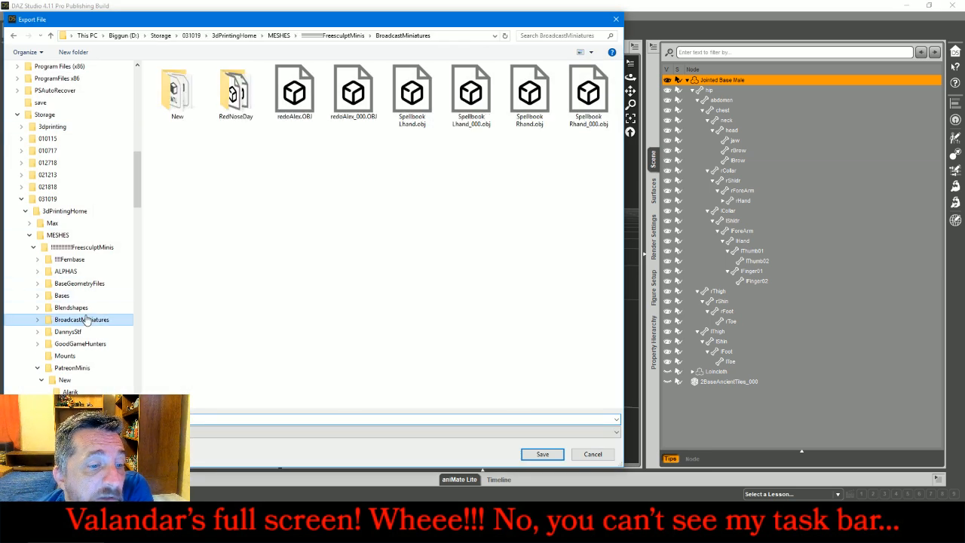
pyautogui.doubleClick(154, 96)
pyautogui.click(74, 52)
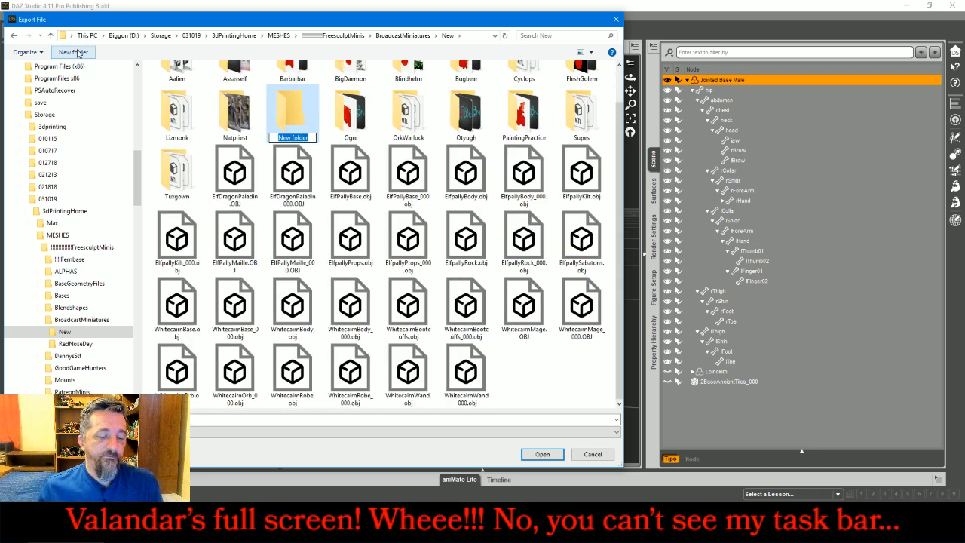
pyautogui.write('Br005')
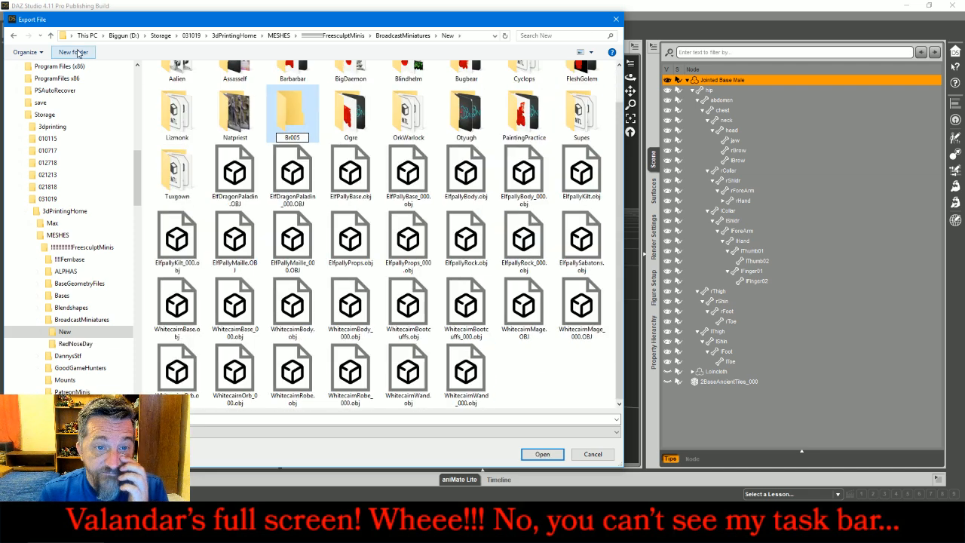
pyautogui.press('Return')
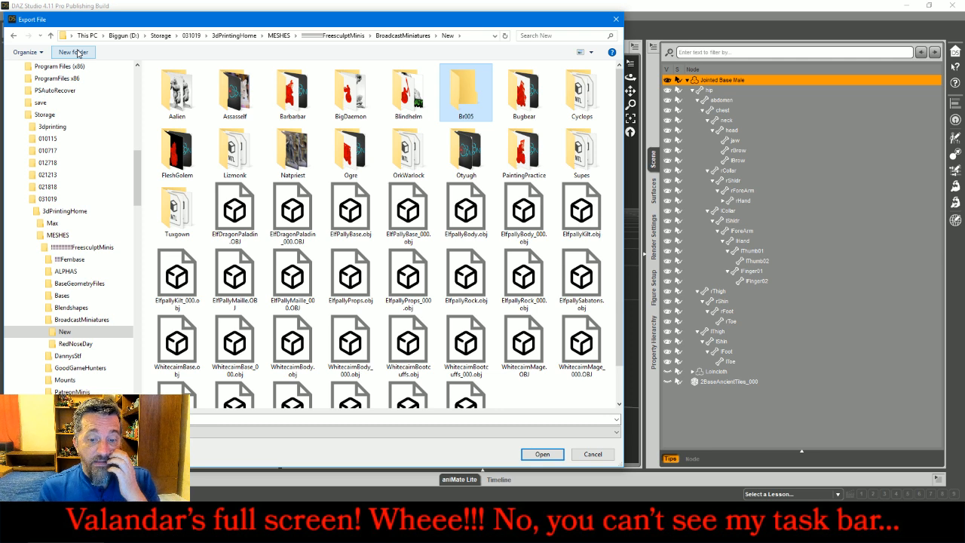
pyautogui.press('Return')
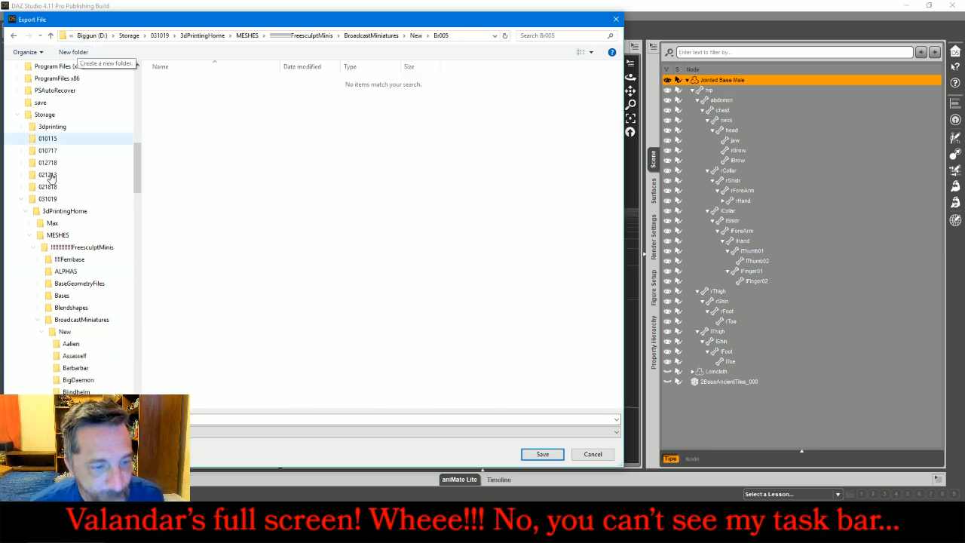
# Step: Export the body as BRBody.obj into the Br005 folder, accepting the current OBJ export options
pyautogui.click(94, 419)
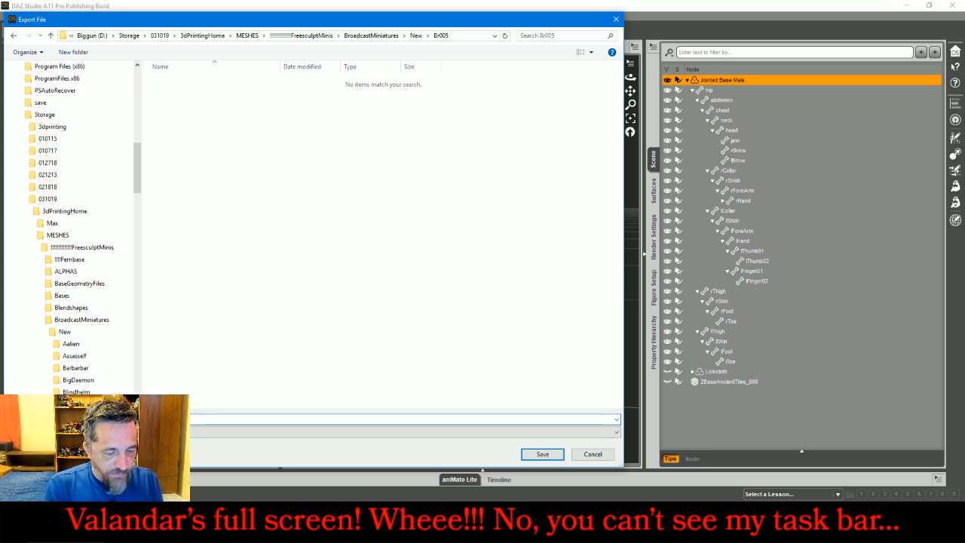
pyautogui.press('Return')
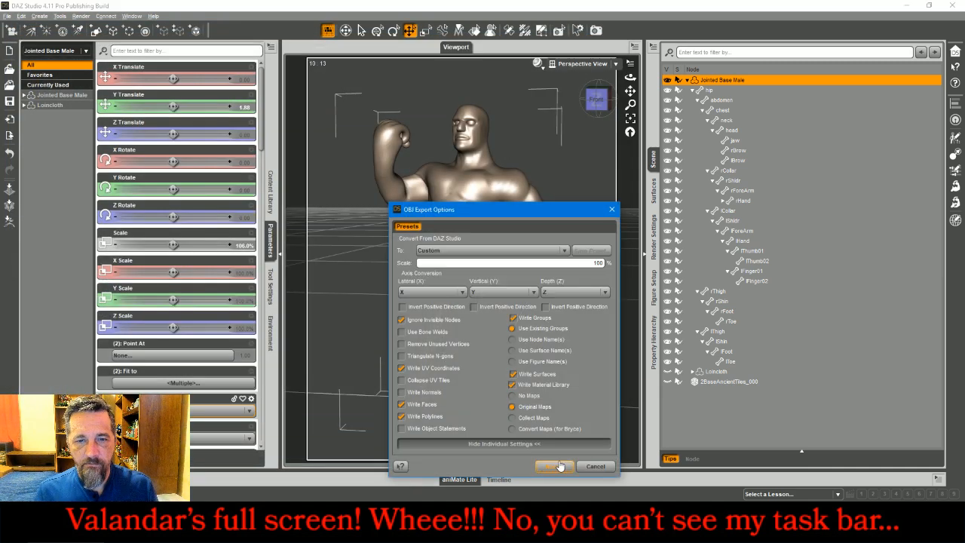
pyautogui.click(557, 466)
# Step: Hide the body, show only the Loincloth, and export it as BRLoin.obj into the Br005 folder with the current OBJ export options
pyautogui.click(667, 80)
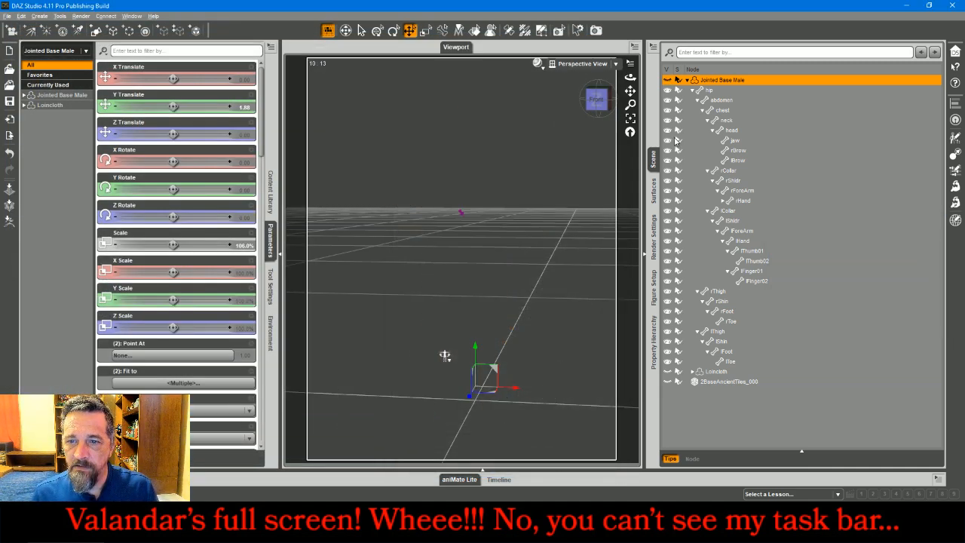
pyautogui.click(668, 371)
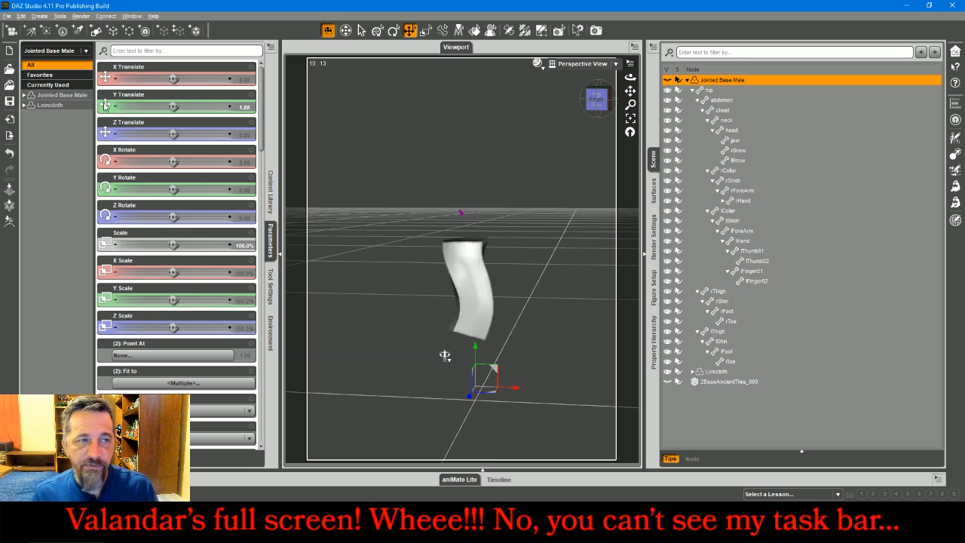
pyautogui.click(6, 16)
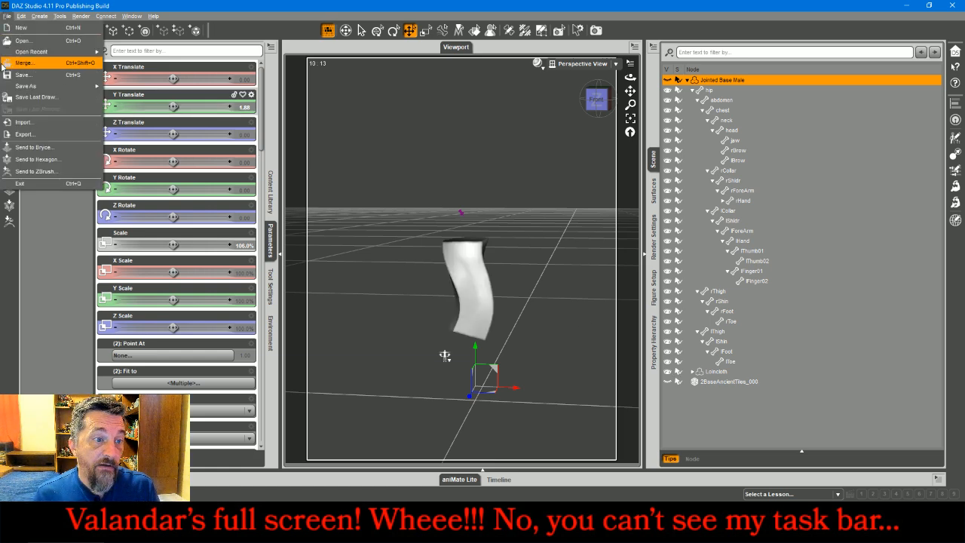
pyautogui.click(16, 130)
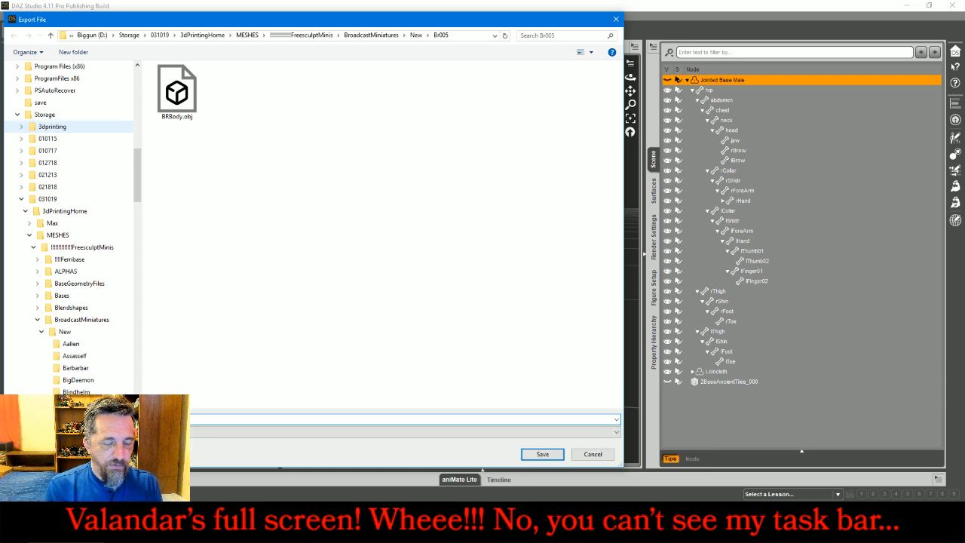
pyautogui.press('Return')
pyautogui.press('Return')
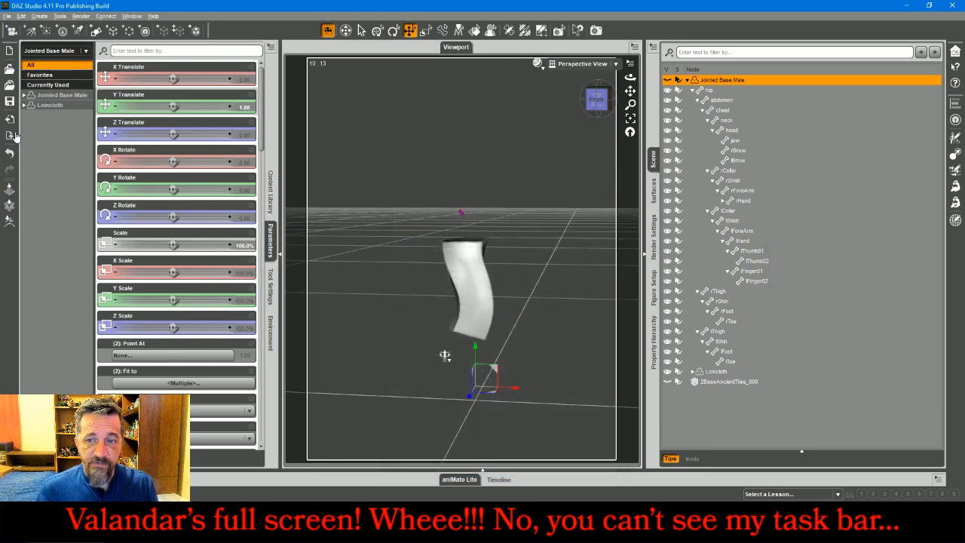
# Step: Hide the Loincloth, show the tile base, and export it as BRBase.obj into Br005 with the current OBJ export options
pyautogui.click(666, 372)
pyautogui.click(666, 382)
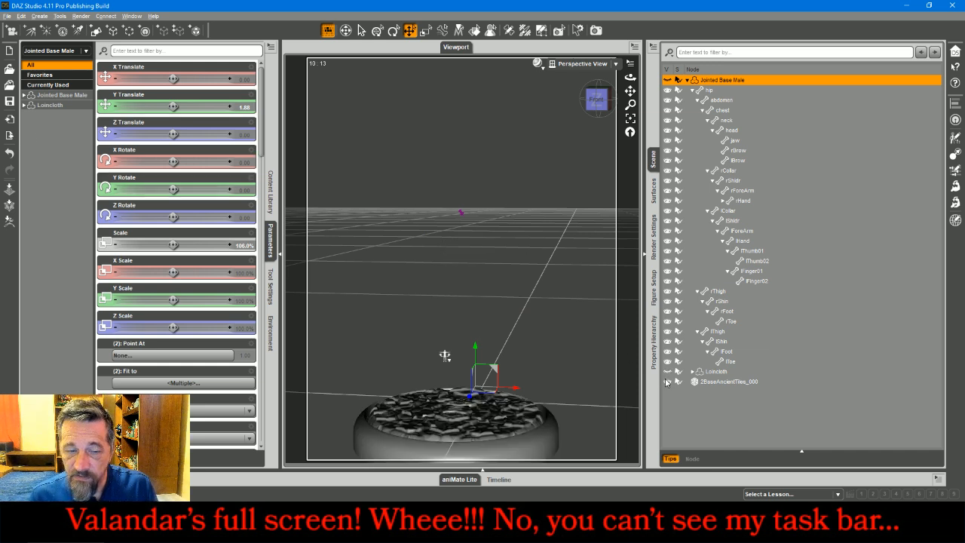
pyautogui.click(6, 16)
pyautogui.click(46, 134)
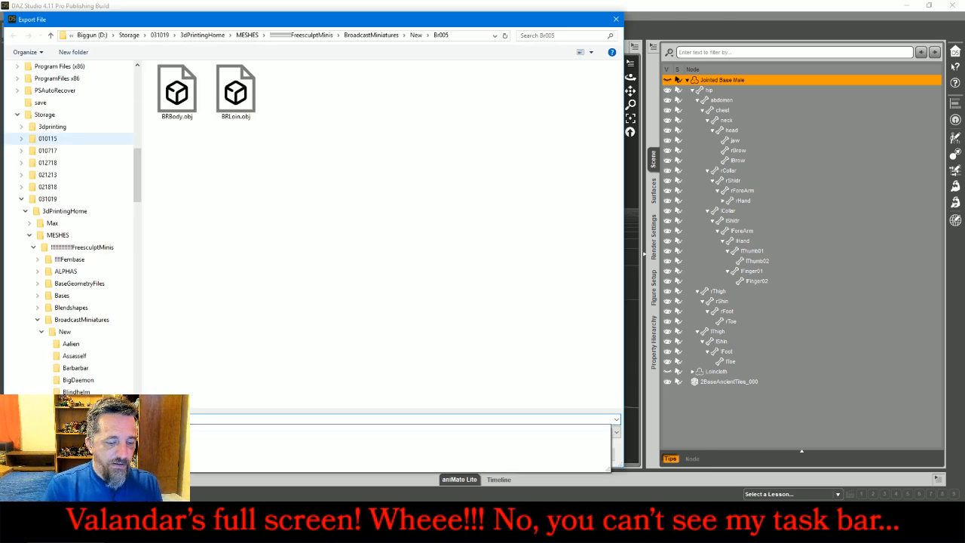
pyautogui.click(542, 454)
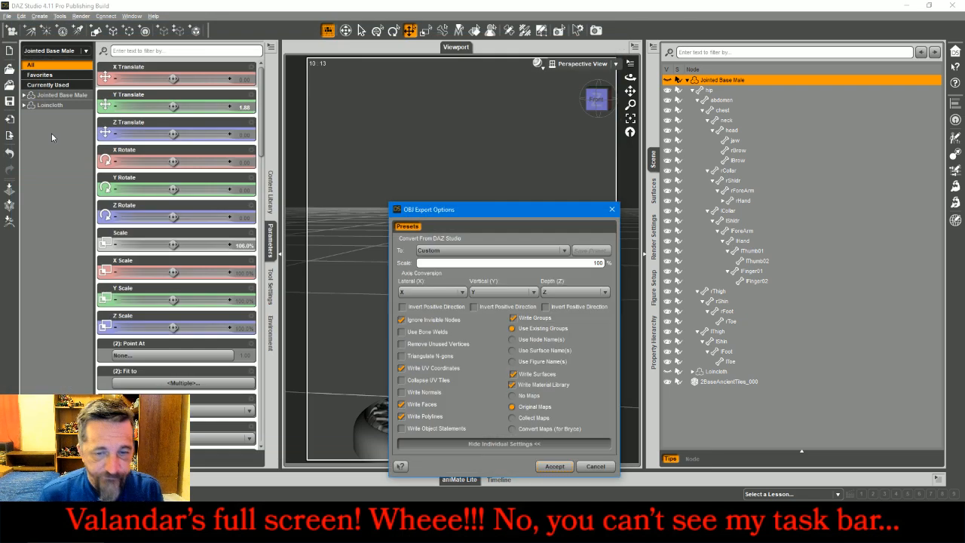
pyautogui.click(553, 467)
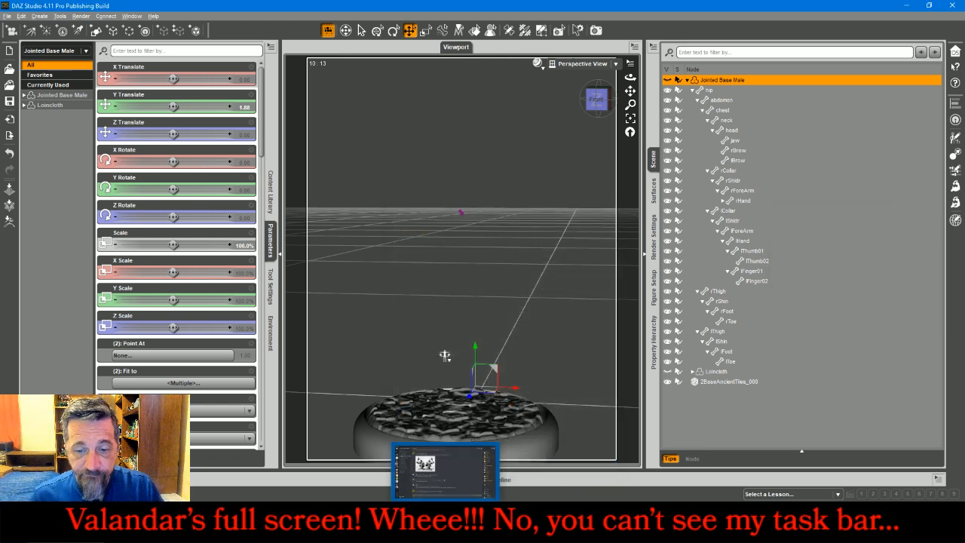
# Step: Switch to ZBrush and start a mesh import, browsing from the MESHES shortcut to the FreesculptMinis > BroadcastMiniatures > New > Br005 folder
pyautogui.hotkey('alt', 'Tab')
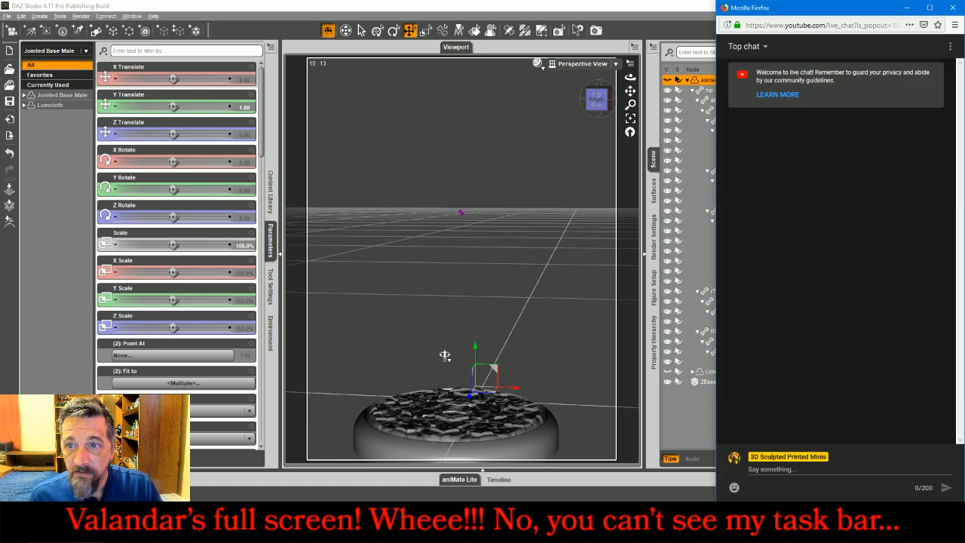
pyautogui.hotkey('alt', 'Tab')
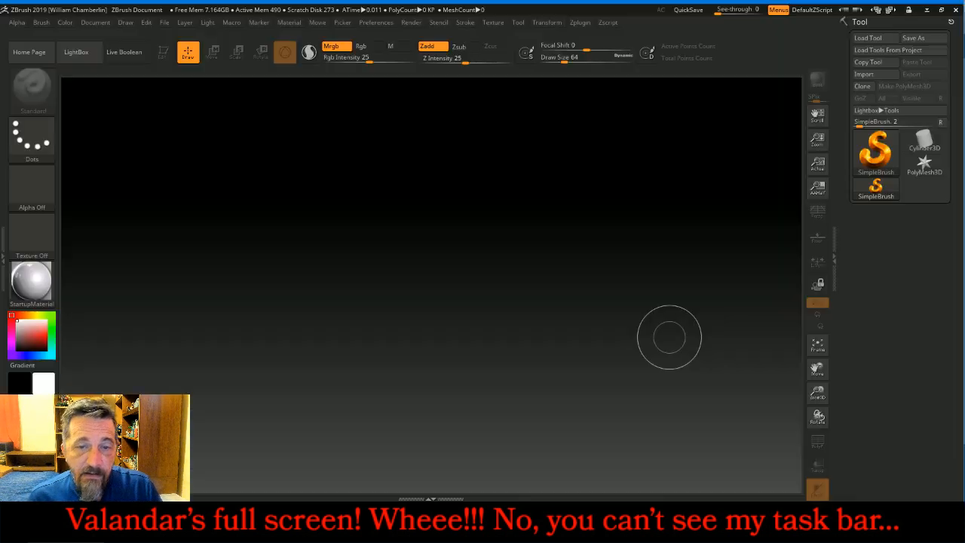
pyautogui.click(864, 73)
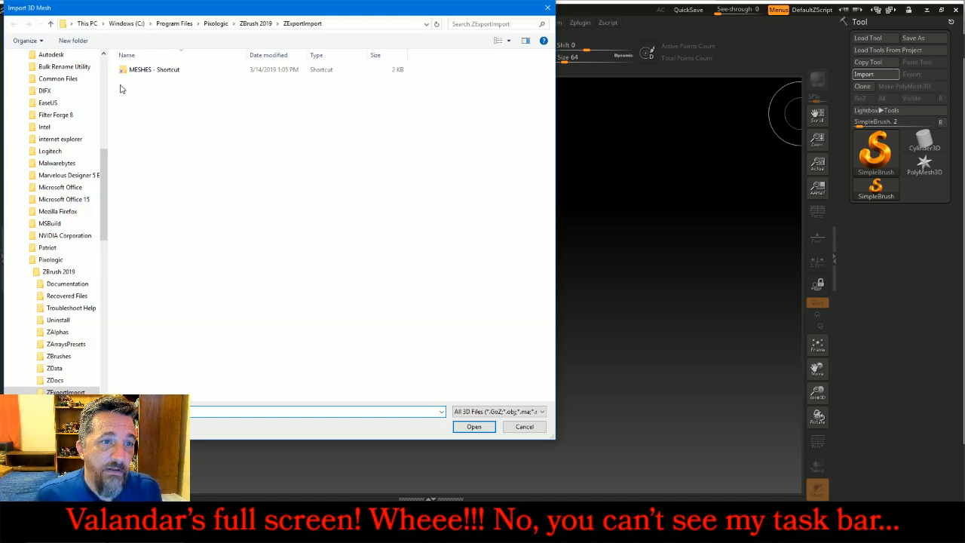
pyautogui.doubleClick(134, 71)
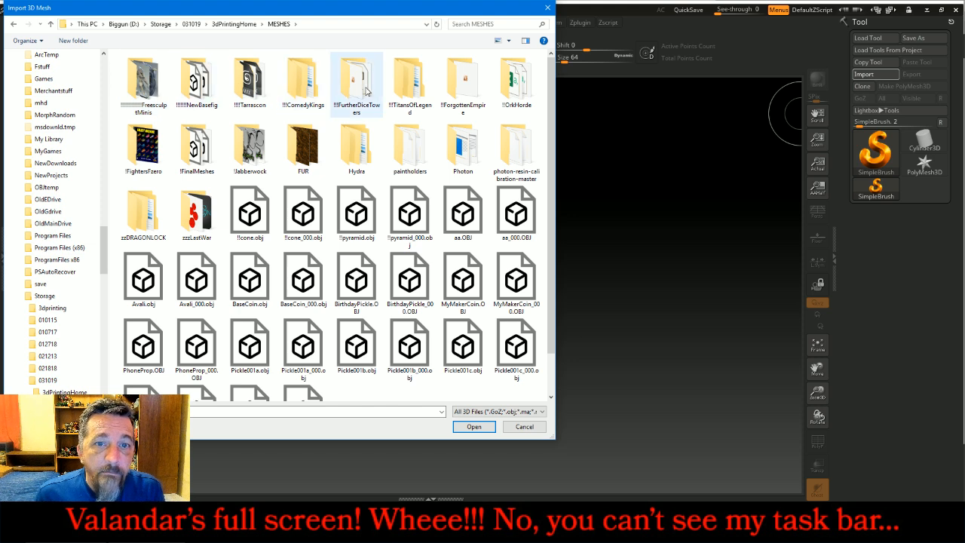
pyautogui.doubleClick(144, 79)
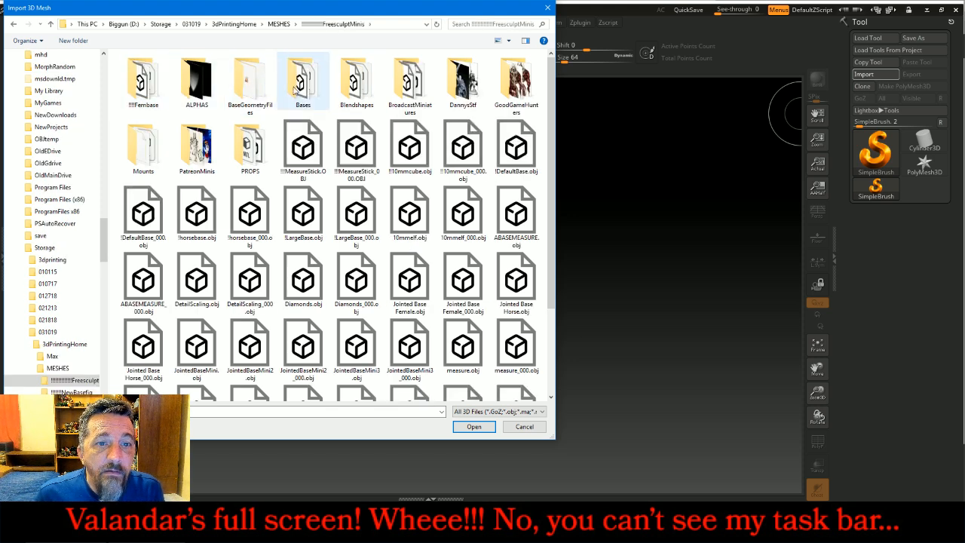
pyautogui.doubleClick(407, 83)
pyautogui.doubleClick(156, 82)
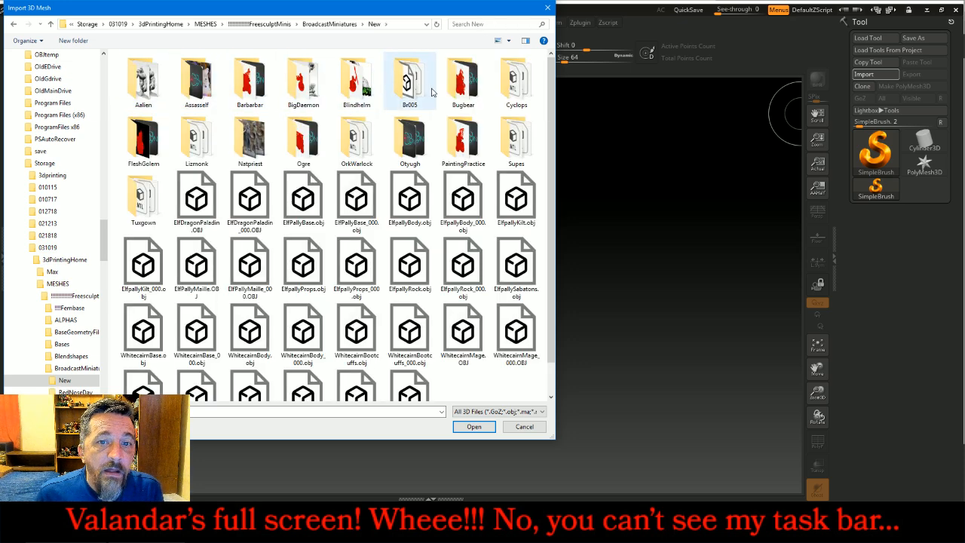
pyautogui.doubleClick(407, 83)
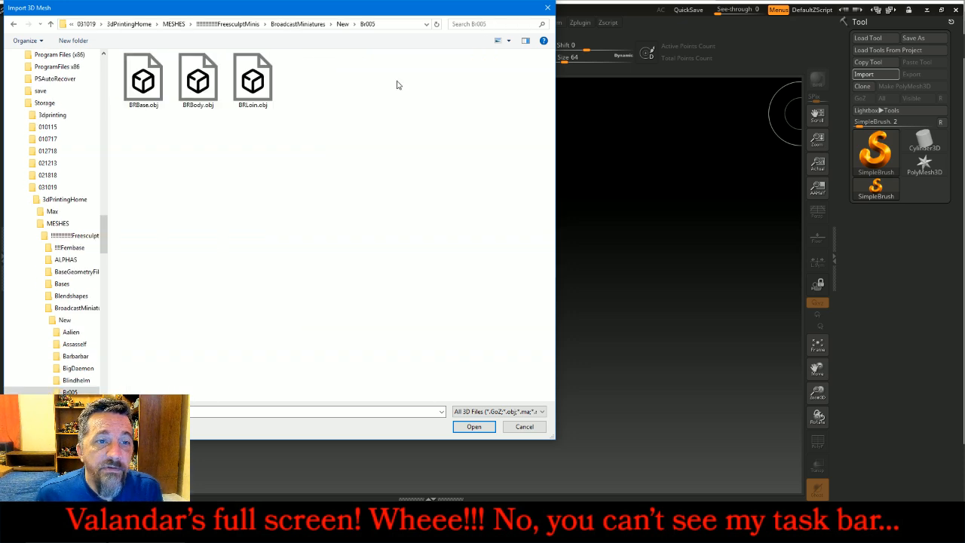
# Step: Import BRBody.obj, draw it upright on the canvas, and turn on Edit mode
pyautogui.doubleClick(191, 85)
pyautogui.moveTo(445, 280)
pyautogui.mouseDown()
pyautogui.moveTo(448, 345)
pyautogui.moveTo(432, 435)
pyautogui.mouseUp()
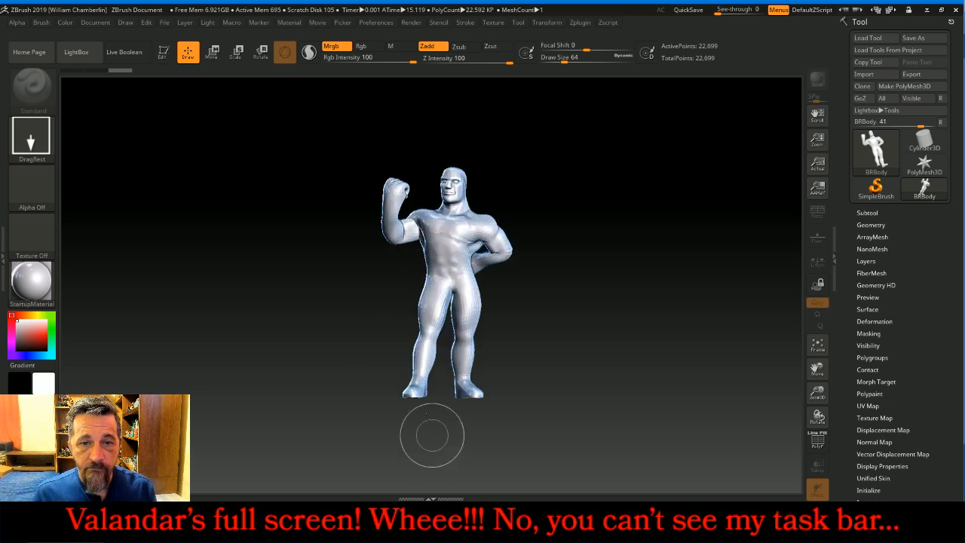
pyautogui.click(164, 51)
# Step: Append a PolyMesh3D star as a second subtool and replace it with the imported BRLoin.obj
pyautogui.click(867, 212)
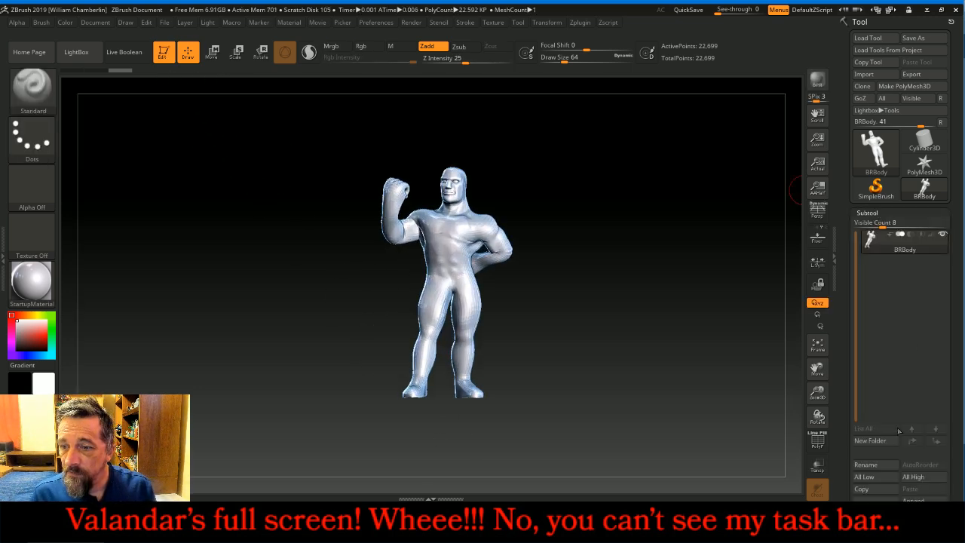
pyautogui.scroll(-1, 951, 455)
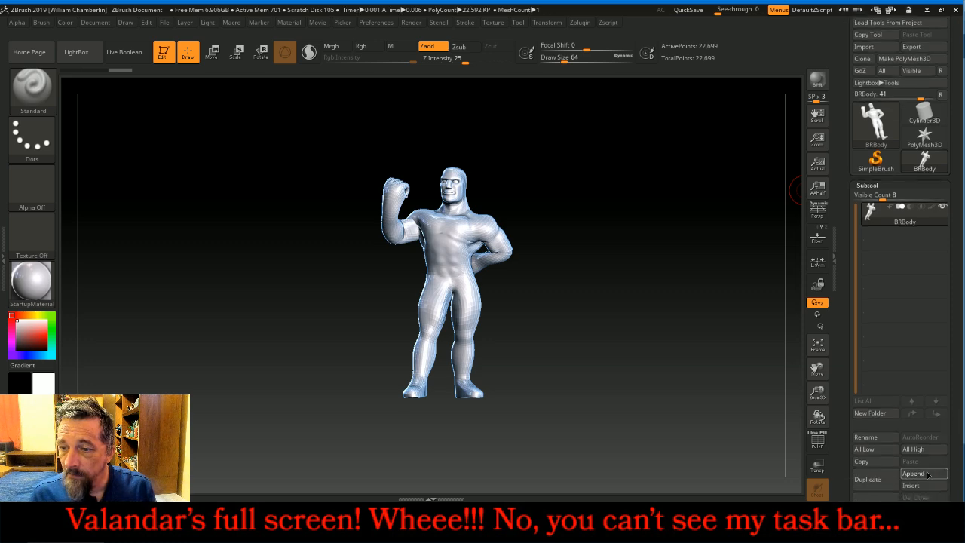
pyautogui.click(928, 474)
pyautogui.click(732, 257)
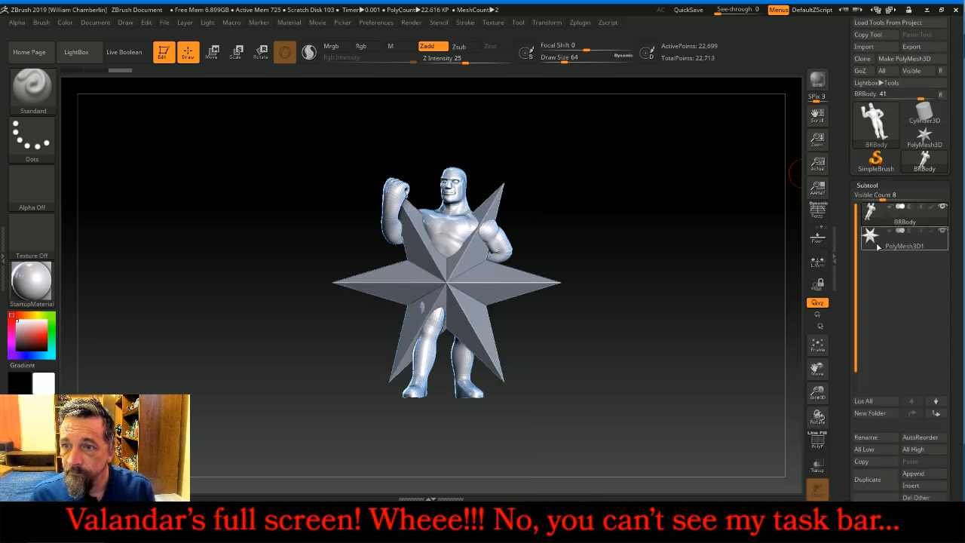
pyautogui.click(863, 47)
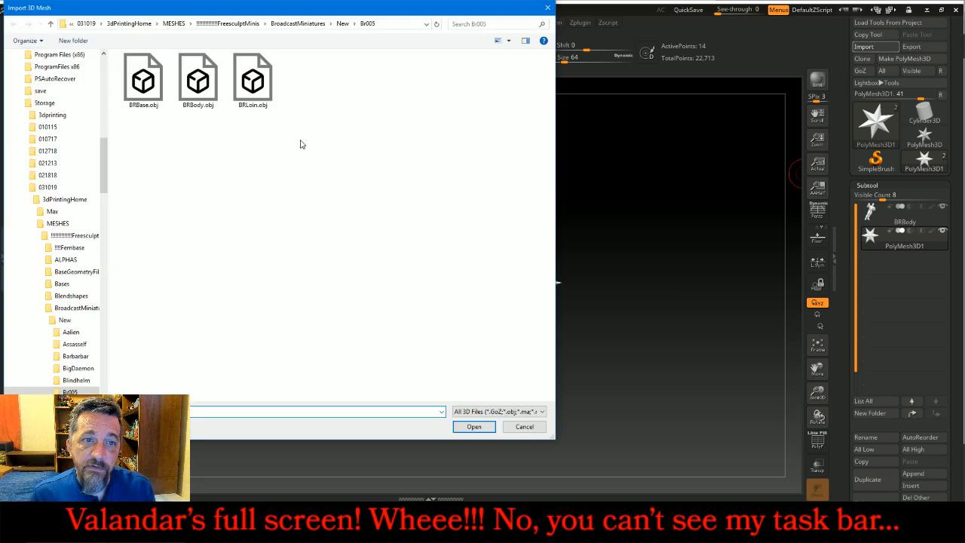
pyautogui.doubleClick(253, 79)
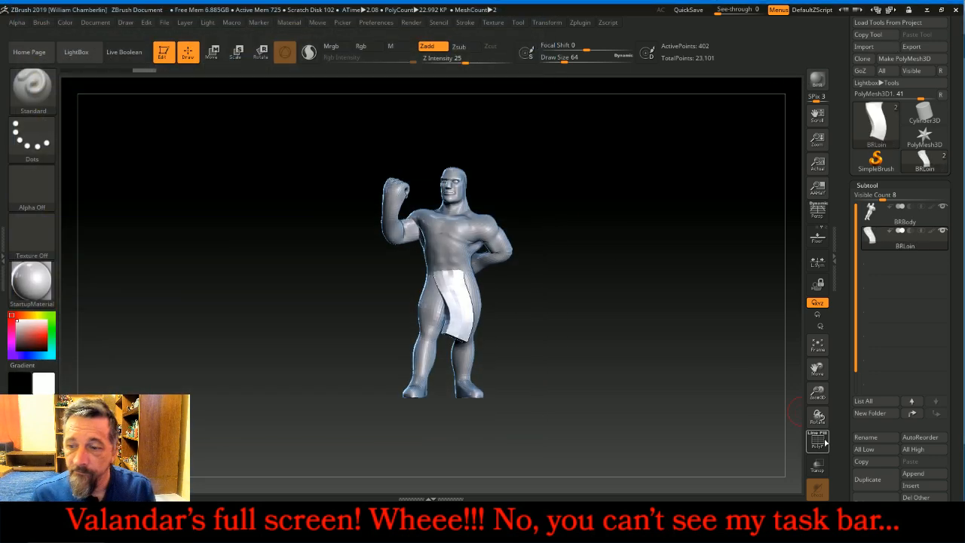
# Step: Append another PolyMesh3D star as a third subtool and replace it with the imported BRBase.obj
pyautogui.click(912, 473)
pyautogui.click(719, 247)
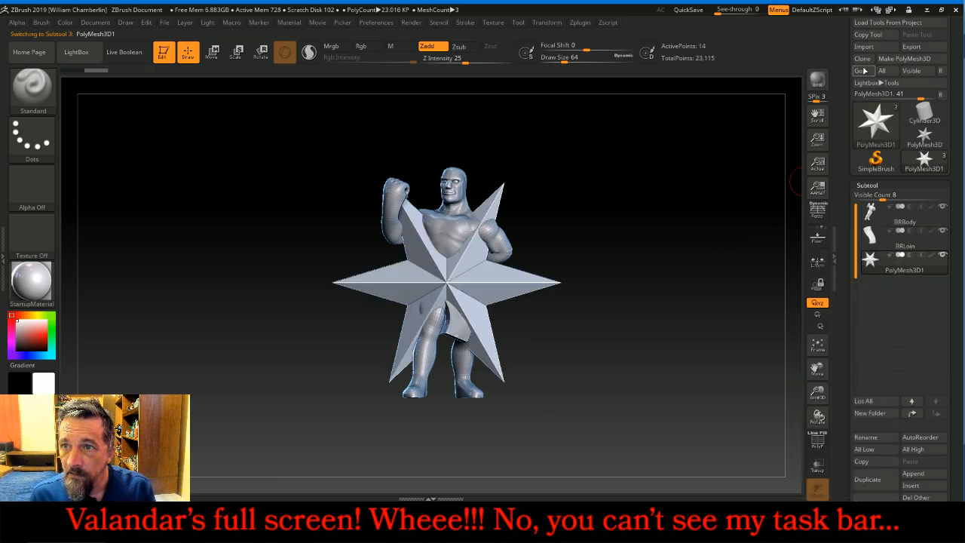
pyautogui.click(864, 46)
pyautogui.doubleClick(142, 81)
# Step: Hide the loincloth and base subtools, duplicate the BRBody subtool, and hide the original so only the copy shows
pyautogui.click(942, 230)
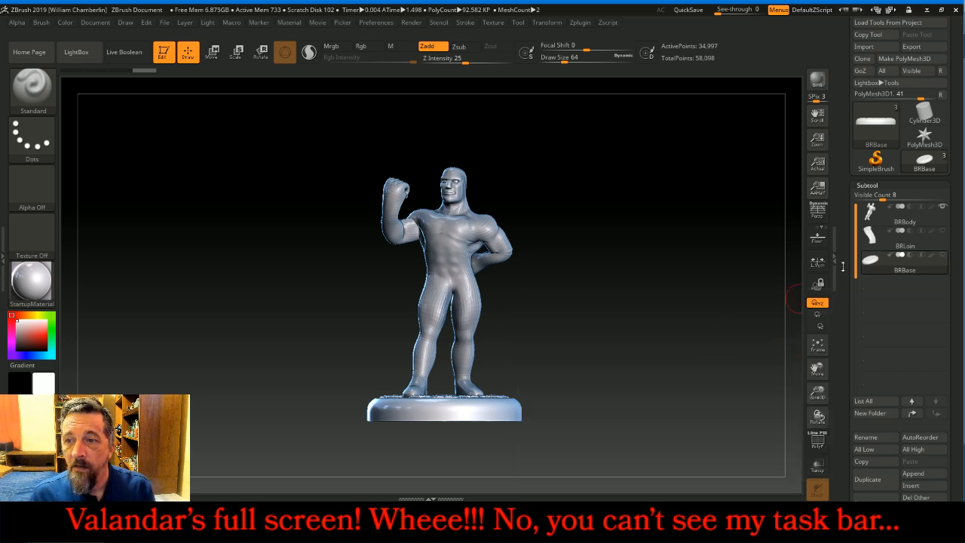
pyautogui.click(871, 215)
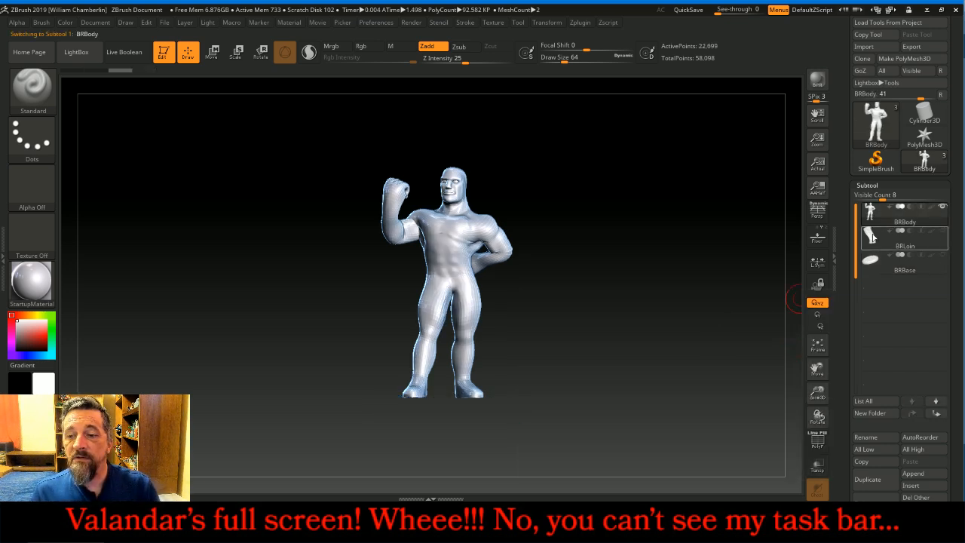
pyautogui.click(864, 449)
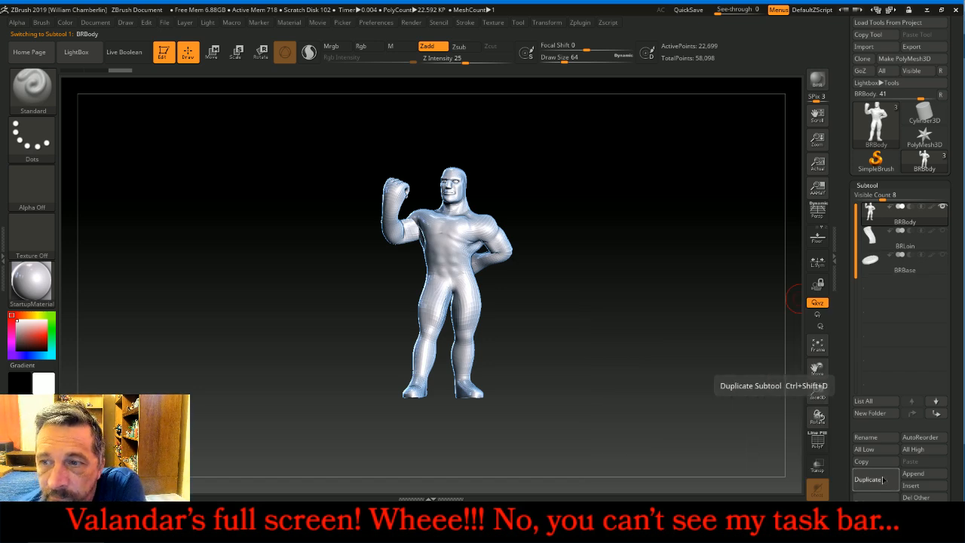
pyautogui.click(867, 479)
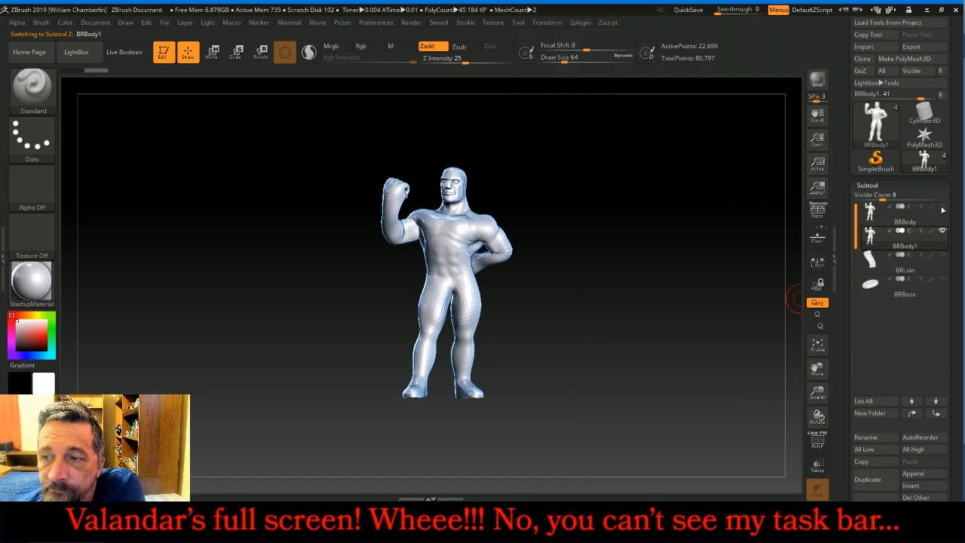
pyautogui.moveTo(951, 215); pyautogui.dragTo(953, 146)
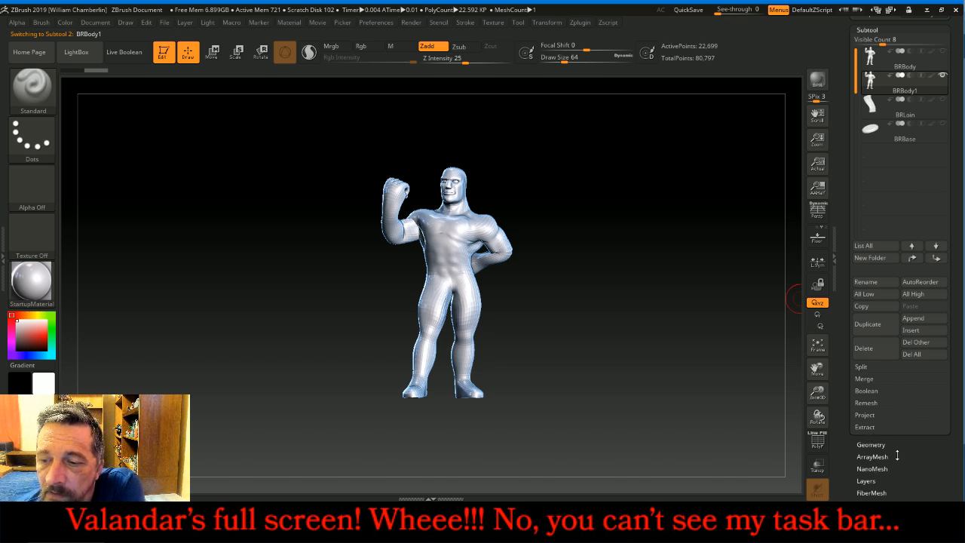
pyautogui.scroll(-4, 896, 455)
pyautogui.click(874, 471)
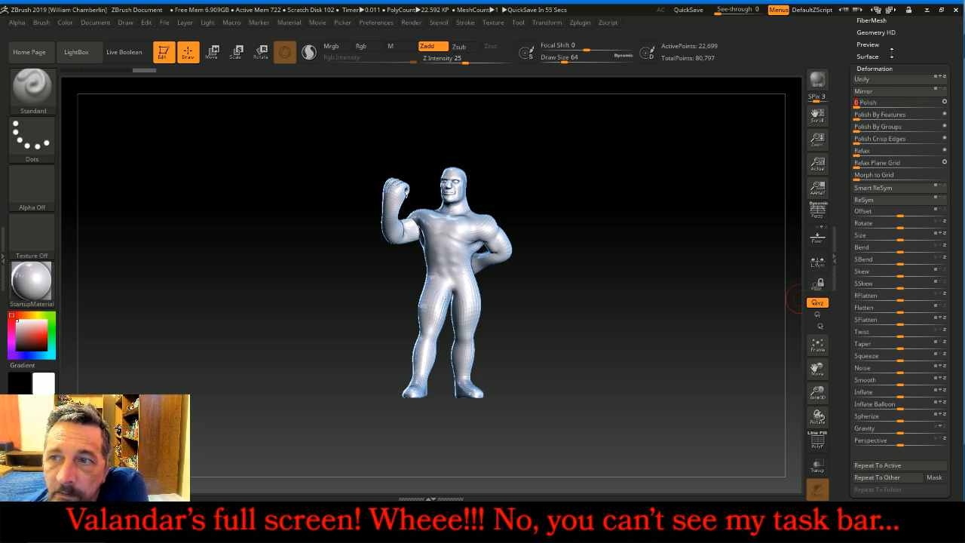
pyautogui.moveTo(894, 43); pyautogui.dragTo(897, 244)
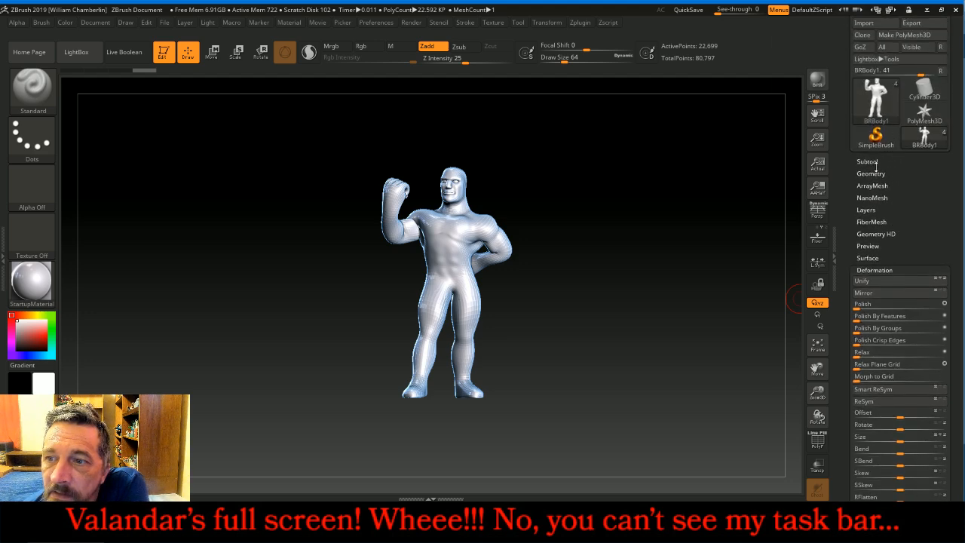
# Step: Subdivide the duplicated body three times with smoothing on and delete its lower subdivision levels
pyautogui.click(874, 173)
pyautogui.click(866, 262)
pyautogui.click(870, 209)
# Step: DynaMesh the duplicated body at a resolution of 768, inspect the framed result, and close the geometry settings
pyautogui.click(868, 342)
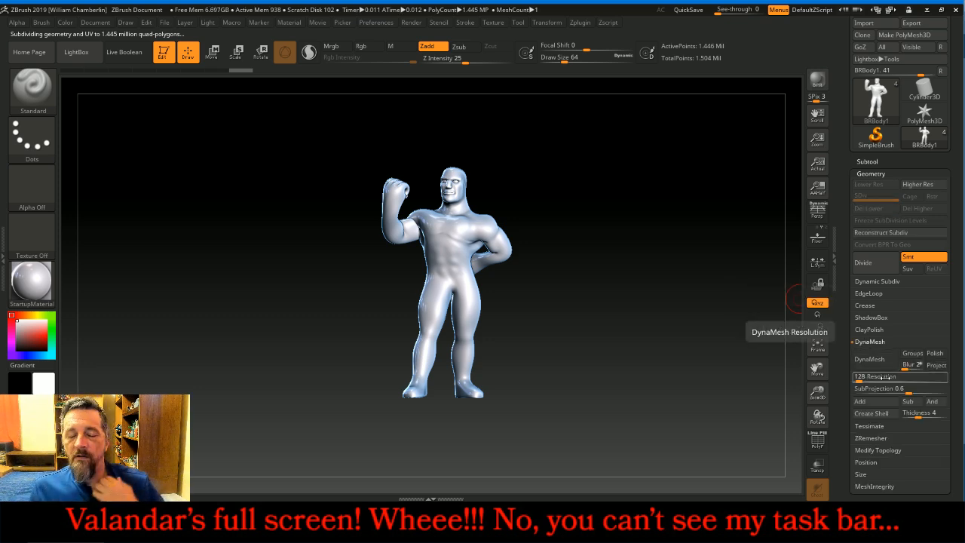
pyautogui.click(884, 377)
pyautogui.write('768')
pyautogui.press('Return')
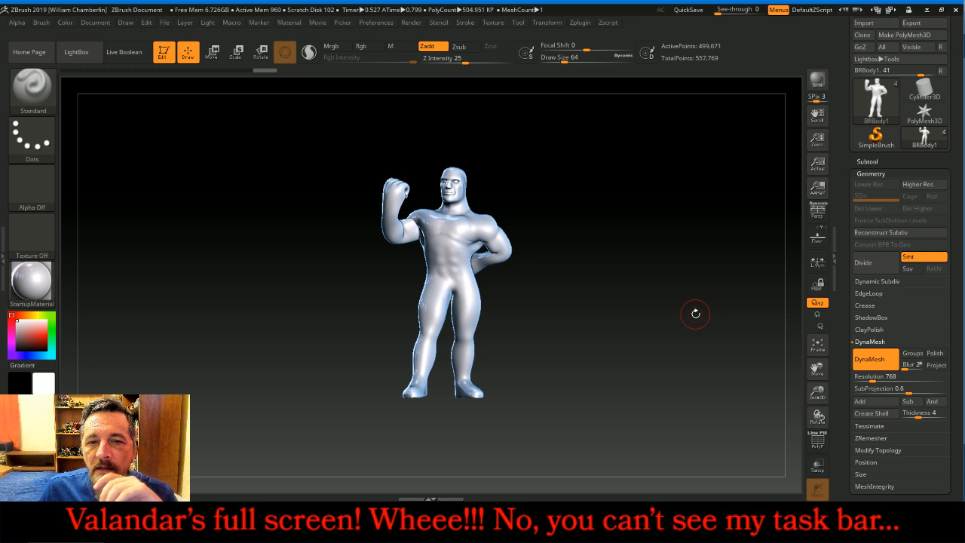
pyautogui.click(816, 344)
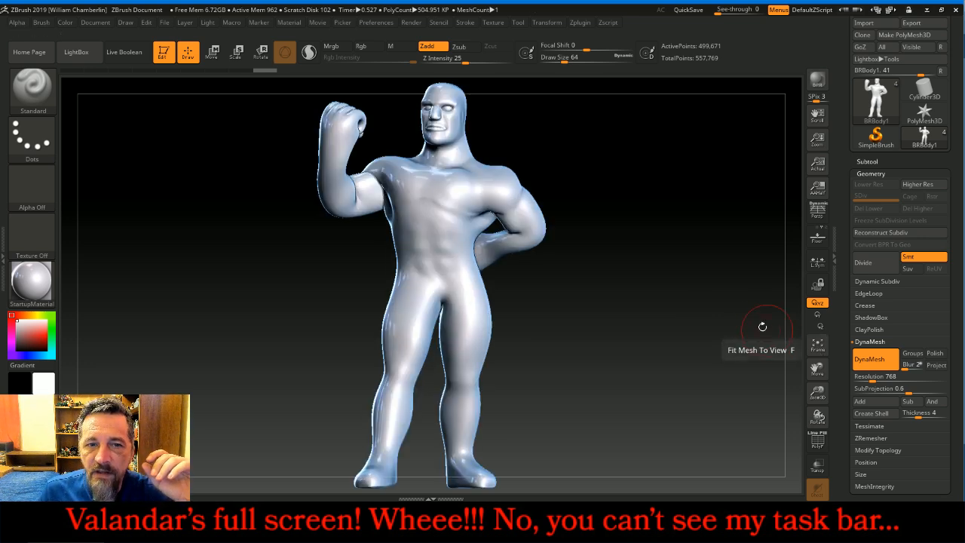
pyautogui.moveTo(752, 341); pyautogui.dragTo(765, 334)
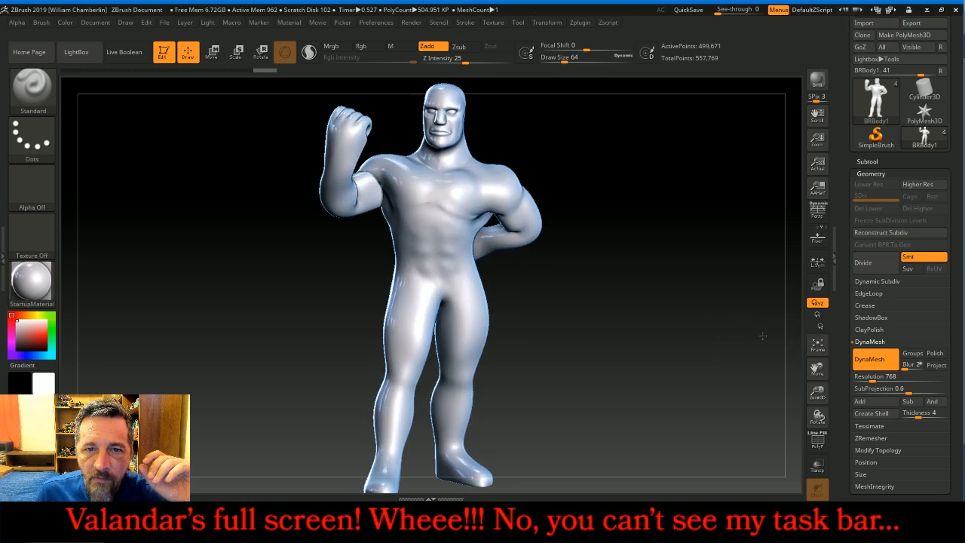
pyautogui.click(887, 173)
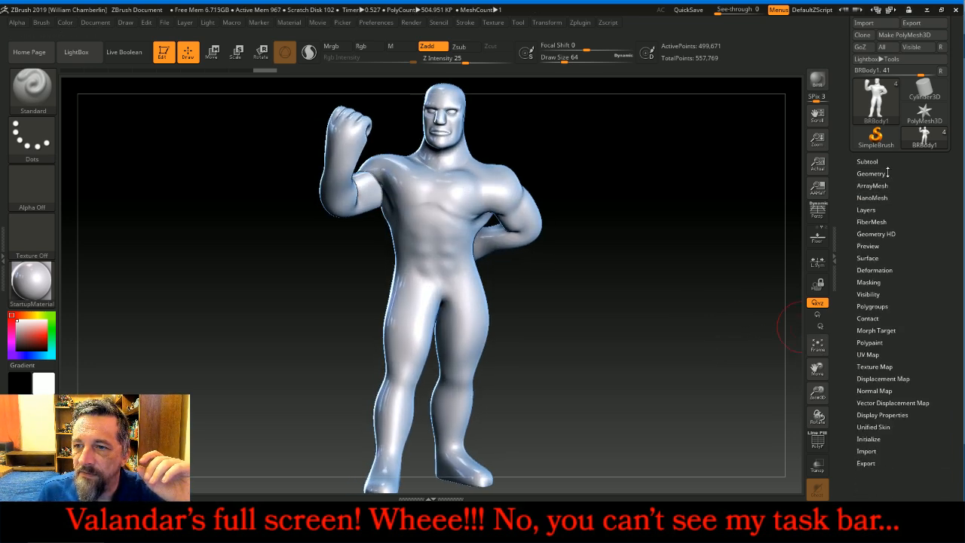
# Step: Smooth the lower back of the duplicated body and examine the figure from behind and in front
pyautogui.click(876, 270)
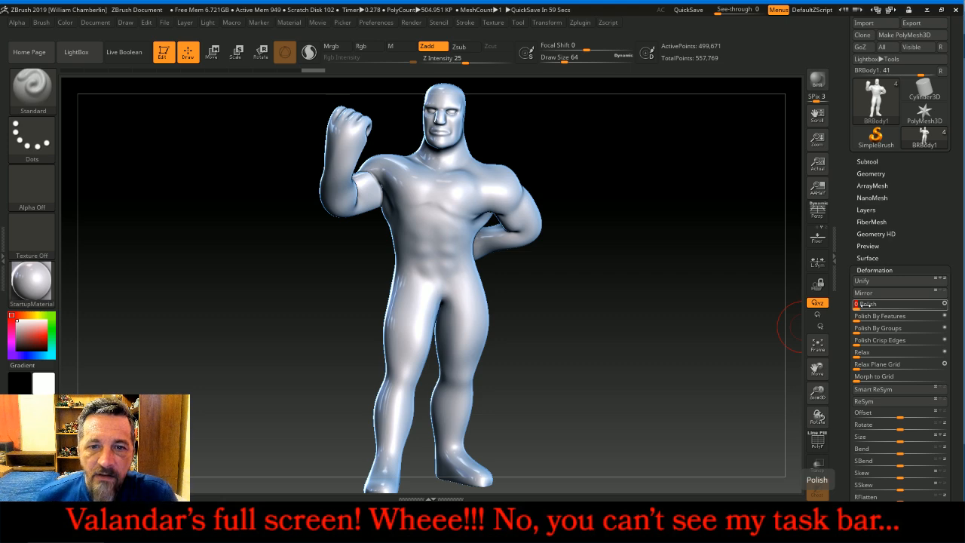
pyautogui.moveTo(680, 271)
pyautogui.mouseDown()
pyautogui.moveTo(731, 280)
pyautogui.moveTo(695, 288)
pyautogui.moveTo(727, 290)
pyautogui.mouseUp()
pyautogui.keyDown('shift'); pyautogui.moveTo(432, 282); pyautogui.dragTo(421, 278); pyautogui.keyUp('shift')
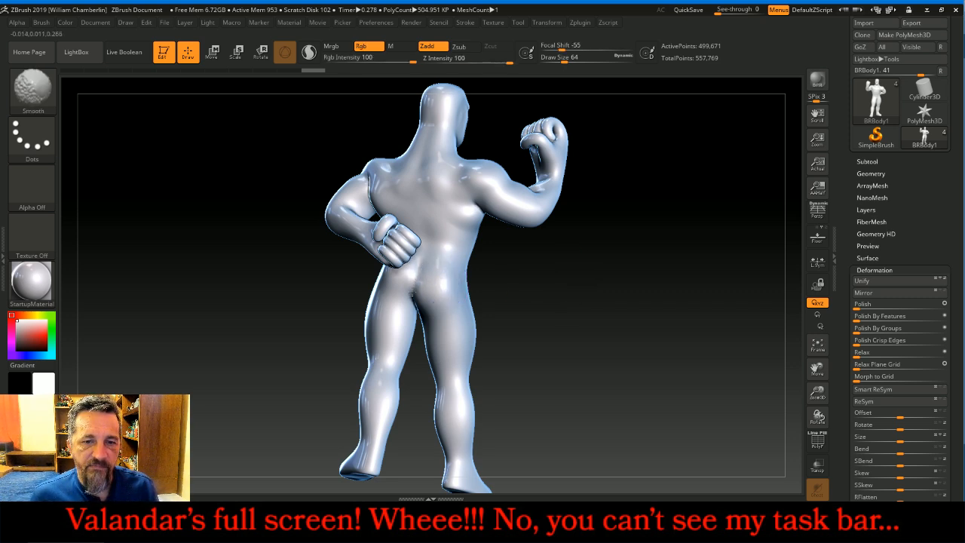
pyautogui.moveTo(555, 286)
pyautogui.mouseDown()
pyautogui.moveTo(561, 280)
pyautogui.moveTo(513, 265)
pyautogui.mouseUp()
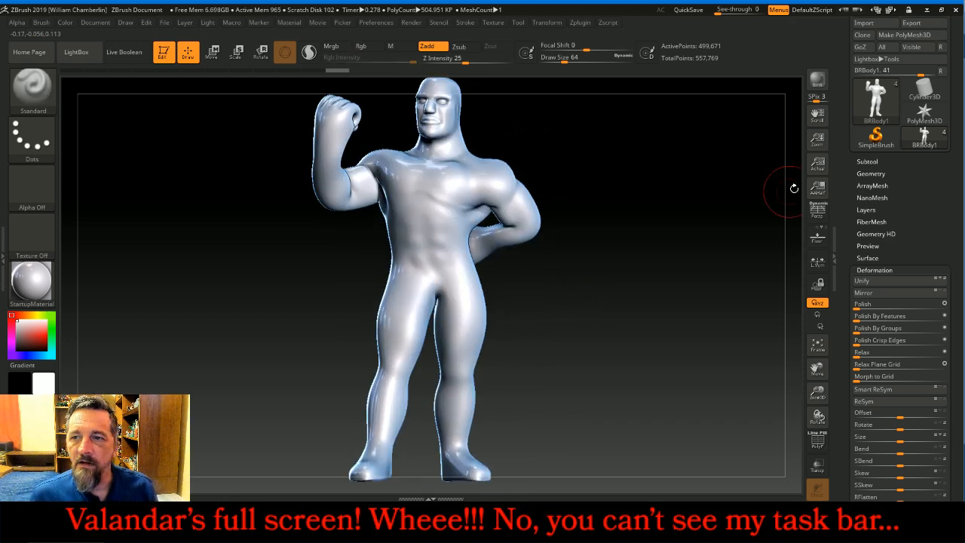
# Step: Switch to the original BRBody subtool, hiding the duplicate and making the original visible
pyautogui.click(867, 162)
pyautogui.click(905, 190)
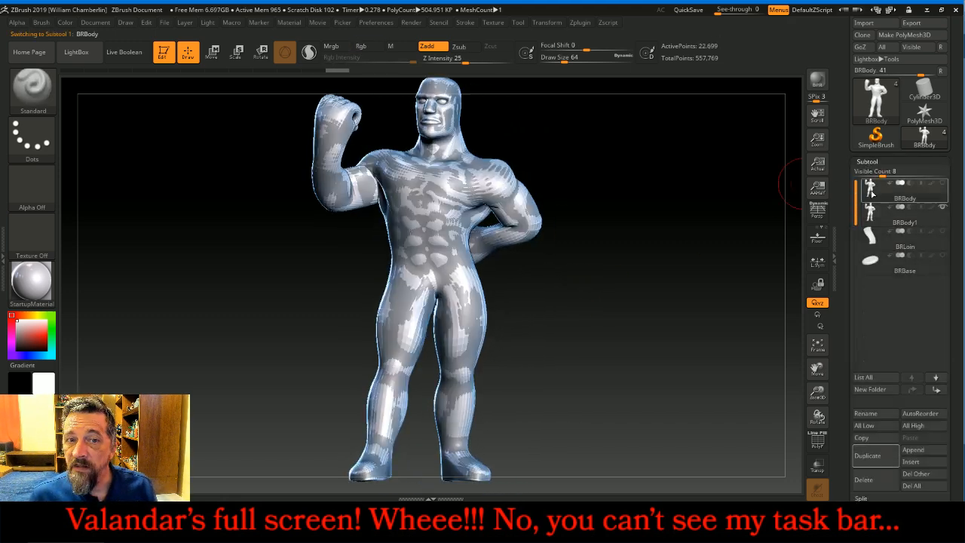
pyautogui.click(944, 207)
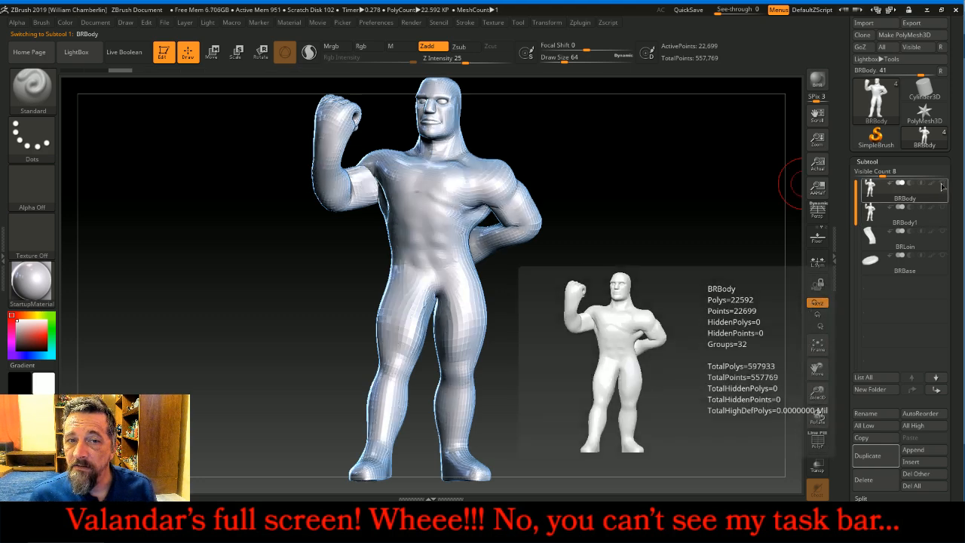
pyautogui.moveTo(629, 242); pyautogui.dragTo(634, 245)
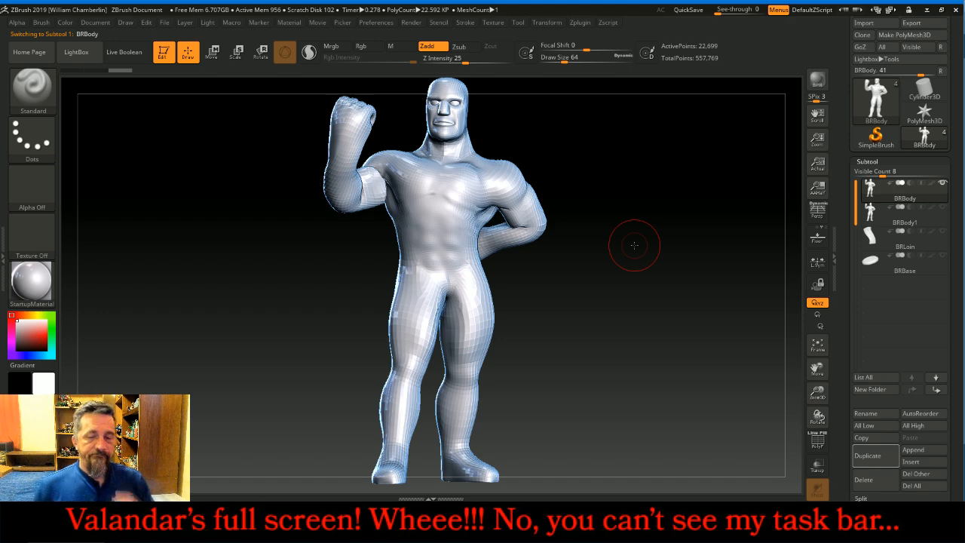
# Step: Isolate the head's polygroup to frame the view on it, and show the whole body again
pyautogui.moveTo(816, 390); pyautogui.dragTo(816, 452)
pyautogui.moveTo(813, 370); pyautogui.dragTo(800, 484)
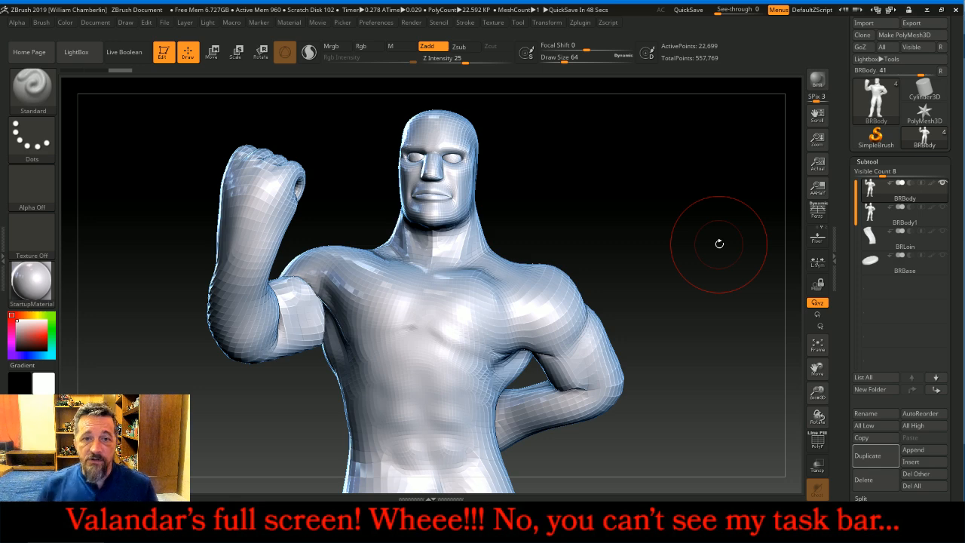
pyautogui.keyDown('ctrl'); pyautogui.keyDown('shift'); pyautogui.click(450, 143); pyautogui.keyUp('shift'); pyautogui.keyUp('ctrl')
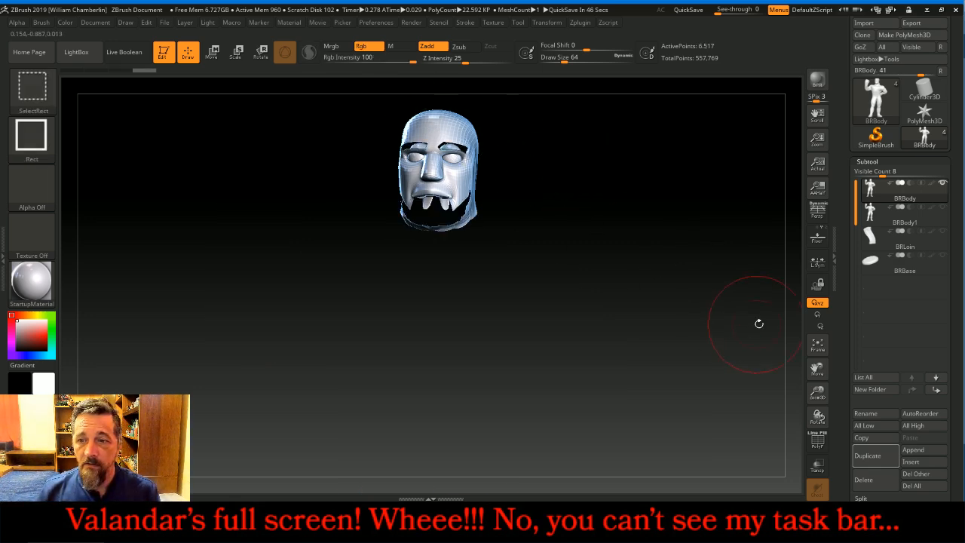
pyautogui.click(821, 347)
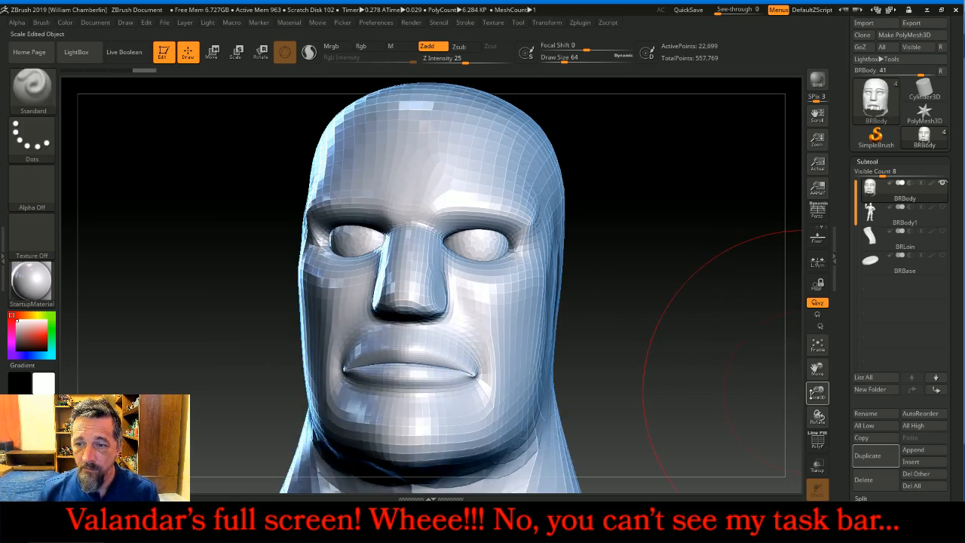
pyautogui.moveTo(811, 387); pyautogui.dragTo(803, 377)
# Step: Smooth the shoulder and base of the neck with the Smooth brush at draw size 28 and Z intensity 15
pyautogui.press('[')
pyautogui.press('[')
pyautogui.press('[')
pyautogui.moveTo(819, 370); pyautogui.dragTo(832, 269)
pyautogui.press('shift')
pyautogui.moveTo(471, 58); pyautogui.dragTo(458, 58)
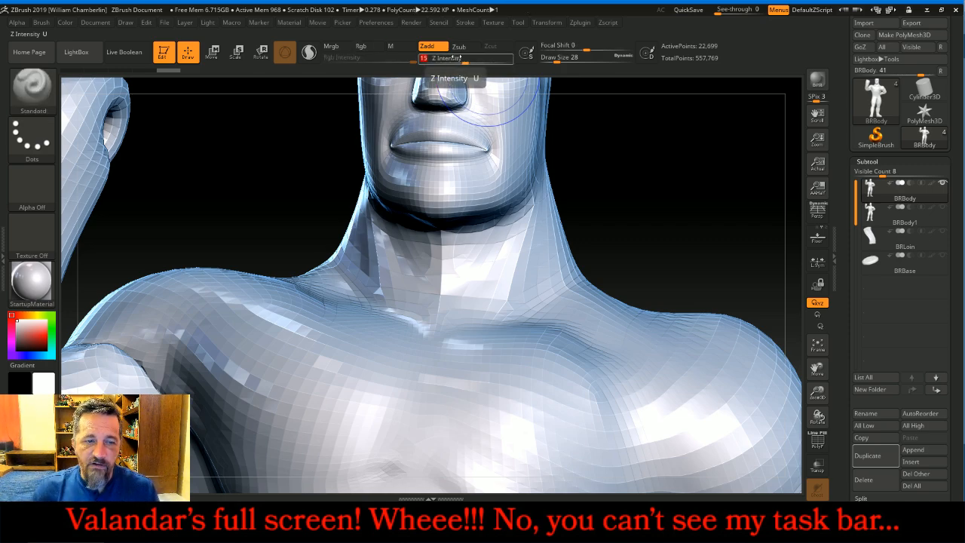
pyautogui.moveTo(713, 165); pyautogui.dragTo(686, 211)
pyautogui.moveTo(91, 288)
pyautogui.keyDown('shift'); pyautogui.mouseDown()
pyautogui.moveTo(125, 279)
pyautogui.moveTo(172, 315)
pyautogui.moveTo(149, 292)
pyautogui.moveTo(156, 285)
pyautogui.mouseUp(); pyautogui.keyUp('shift')
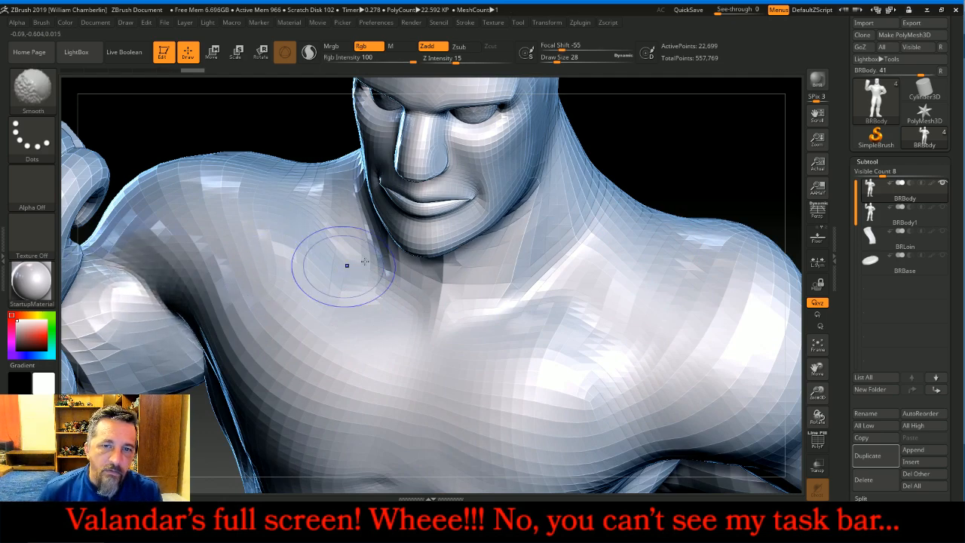
# Step: Smooth the tip and underside of the nose with the draw size reduced to 20
pyautogui.moveTo(753, 136)
pyautogui.mouseDown()
pyautogui.moveTo(765, 95)
pyautogui.moveTo(765, 130)
pyautogui.mouseUp()
pyautogui.moveTo(818, 370); pyautogui.dragTo(820, 535)
pyautogui.moveTo(706, 286); pyautogui.dragTo(550, 254)
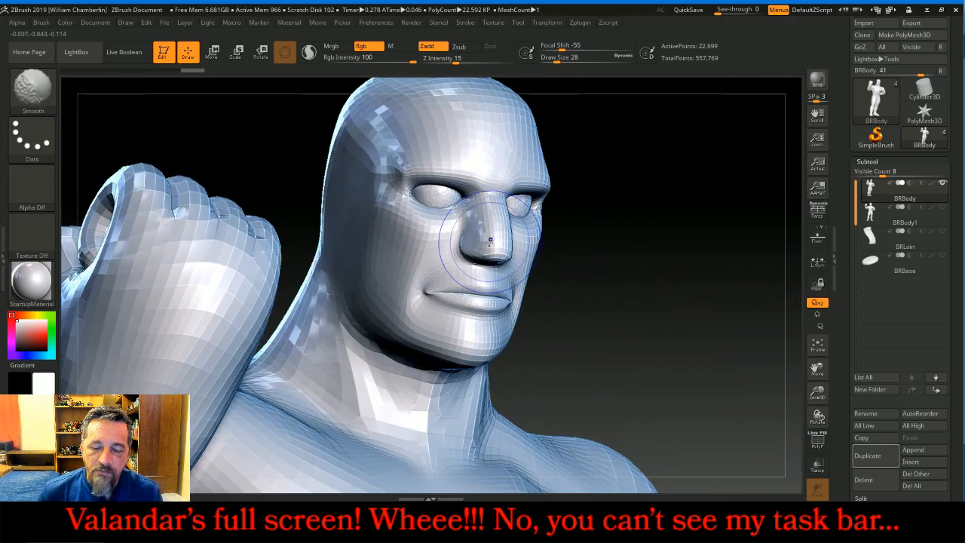
pyautogui.moveTo(490, 247)
pyautogui.mouseDown()
pyautogui.moveTo(479, 224)
pyautogui.moveTo(483, 252)
pyautogui.mouseUp()
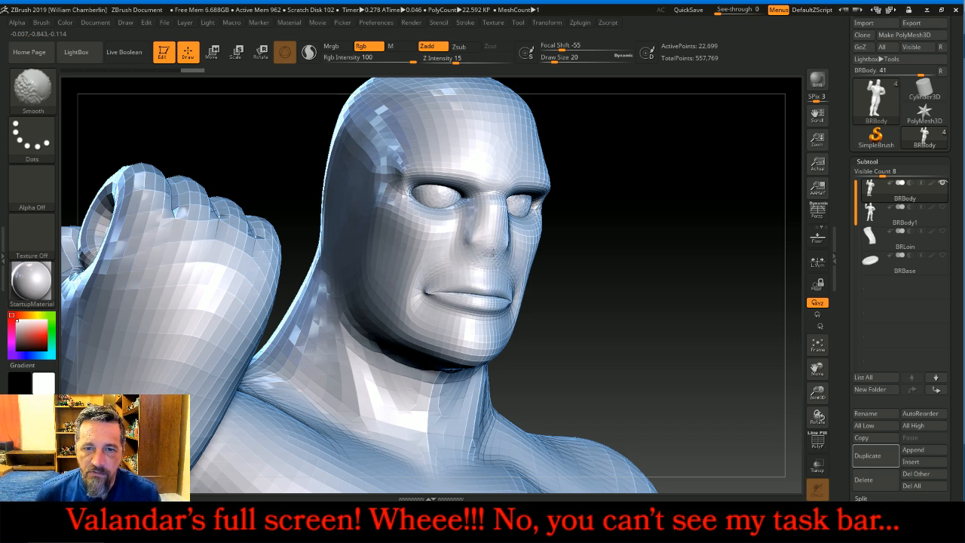
pyautogui.keyDown('shift'); pyautogui.moveTo(489, 248); pyautogui.dragTo(494, 246); pyautogui.keyUp('shift')
pyautogui.moveTo(727, 318); pyautogui.dragTo(665, 317)
pyautogui.moveTo(519, 245)
pyautogui.keyDown('shift'); pyautogui.mouseDown()
pyautogui.moveTo(503, 251)
pyautogui.moveTo(516, 247)
pyautogui.mouseUp(); pyautogui.keyUp('shift')
# Step: Smooth the cheek beside the corner of the mouth, checking the face from both sides
pyautogui.moveTo(760, 236); pyautogui.dragTo(728, 237)
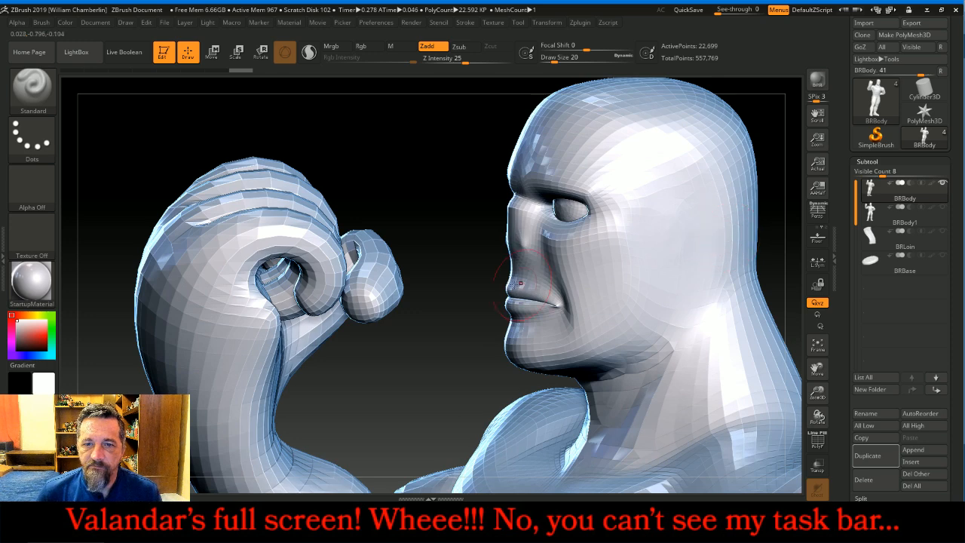
pyautogui.moveTo(410, 222); pyautogui.dragTo(443, 218)
pyautogui.keyDown('shift'); pyautogui.moveTo(595, 320); pyautogui.dragTo(570, 297); pyautogui.keyUp('shift')
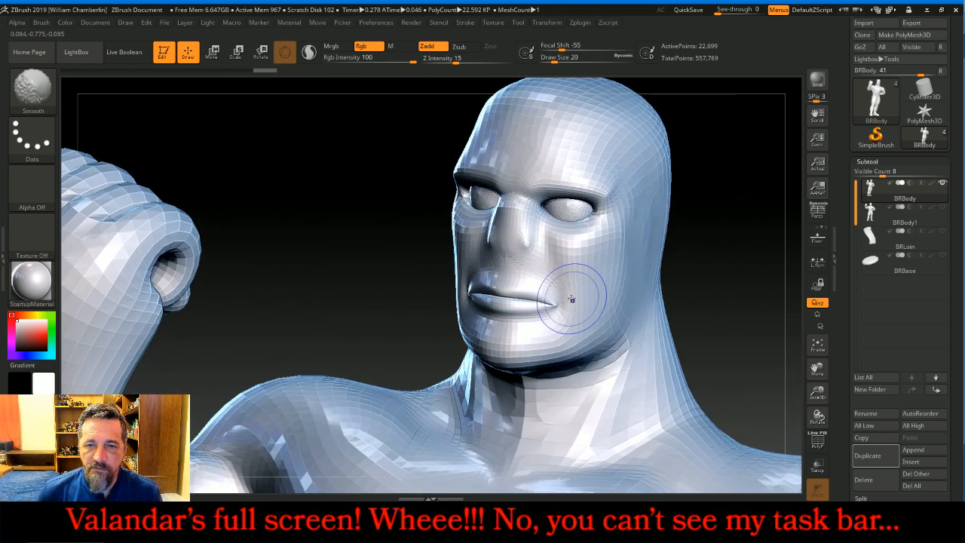
pyautogui.moveTo(317, 193); pyautogui.dragTo(373, 214)
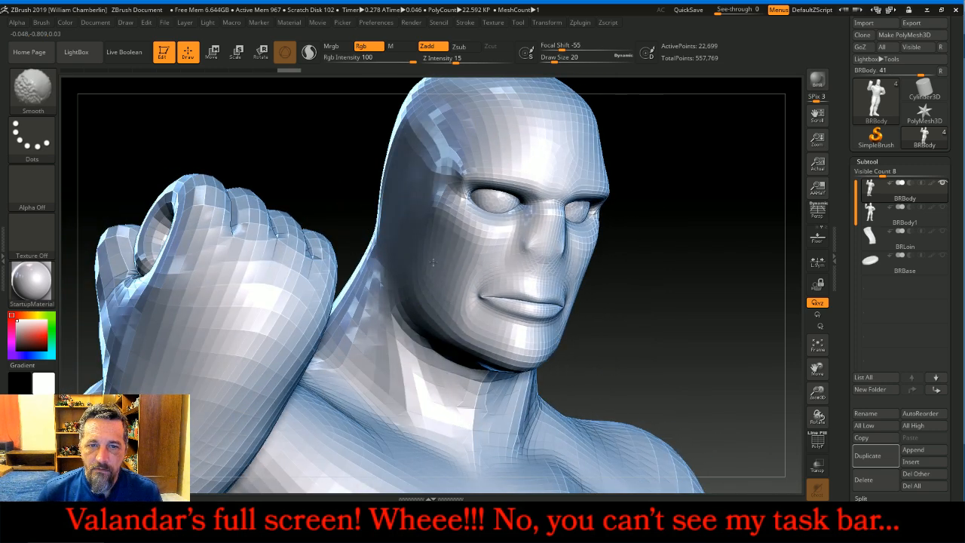
pyautogui.moveTo(749, 306); pyautogui.dragTo(611, 274)
pyautogui.moveTo(716, 243); pyautogui.dragTo(737, 238)
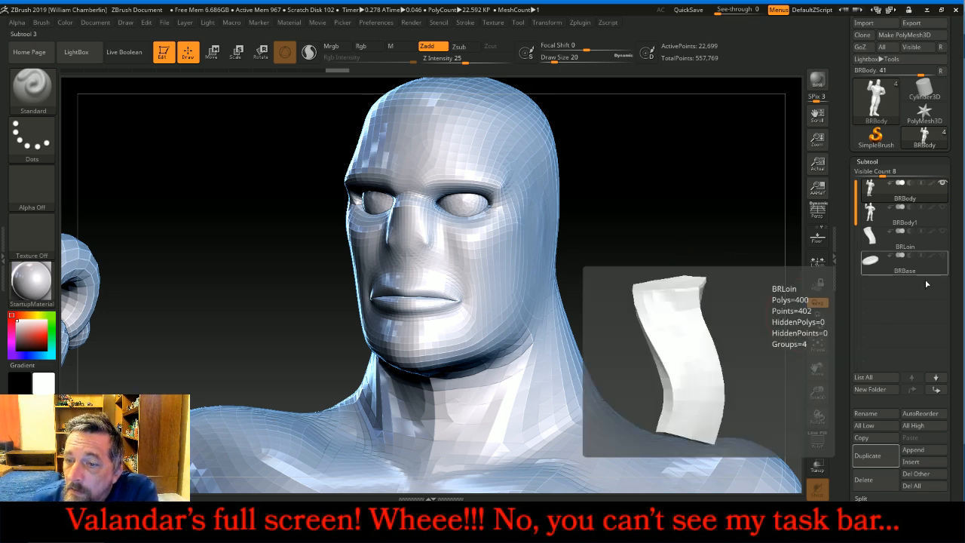
# Step: Set the DynaMesh resolution for the original BRBody to 768
pyautogui.click(888, 161)
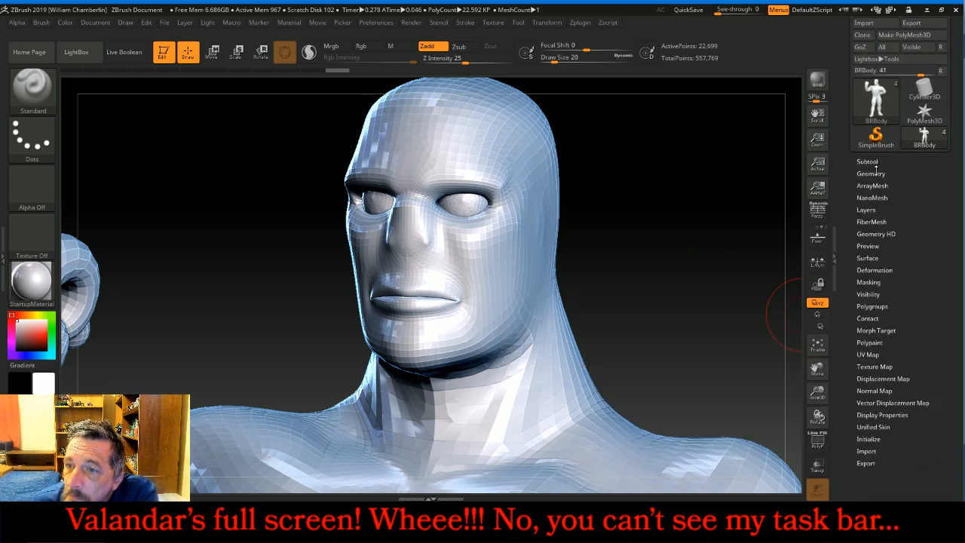
pyautogui.click(875, 173)
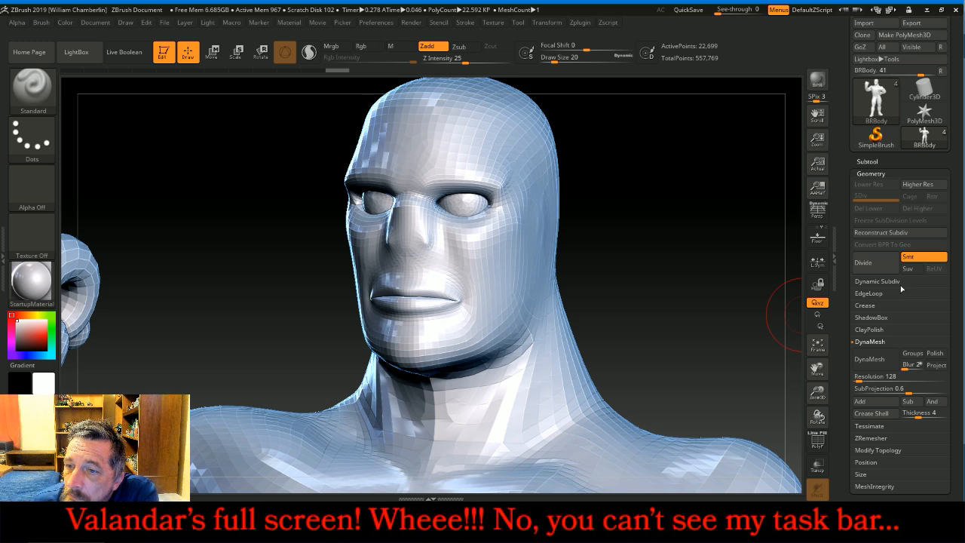
pyautogui.click(880, 376)
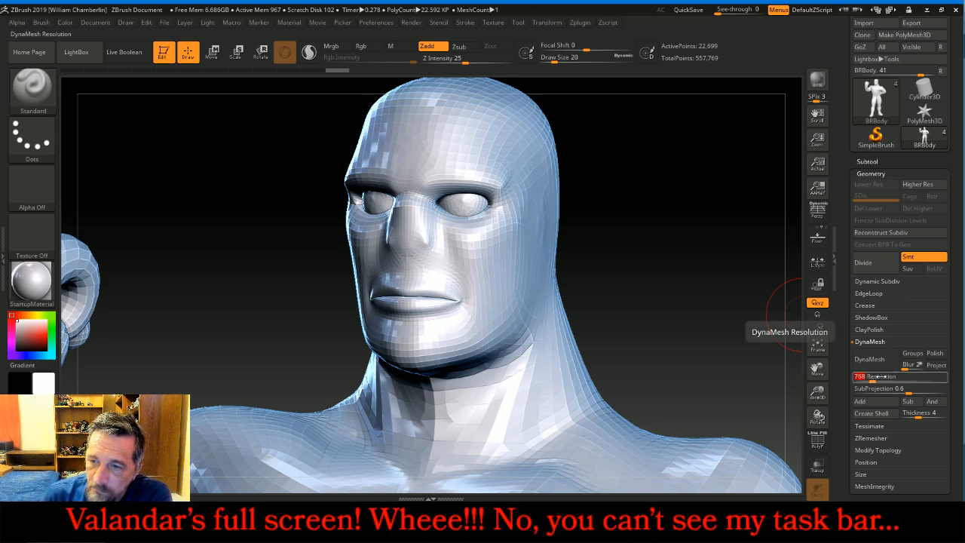
pyautogui.write('768')
pyautogui.press('Return')
# Step: DynaMesh the original body after subdividing it three times and deleting its lower subdivision levels
pyautogui.click(884, 263)
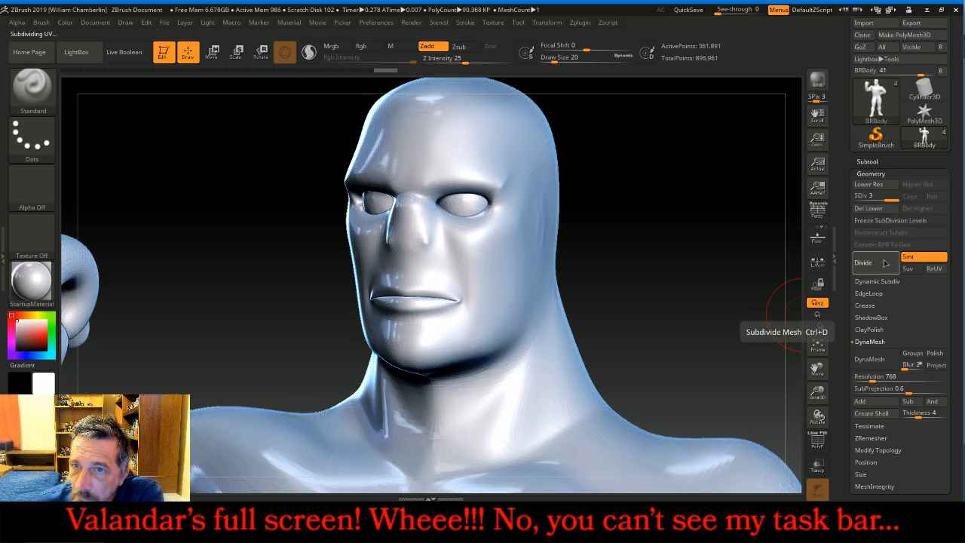
pyautogui.click(885, 263)
pyautogui.click(878, 209)
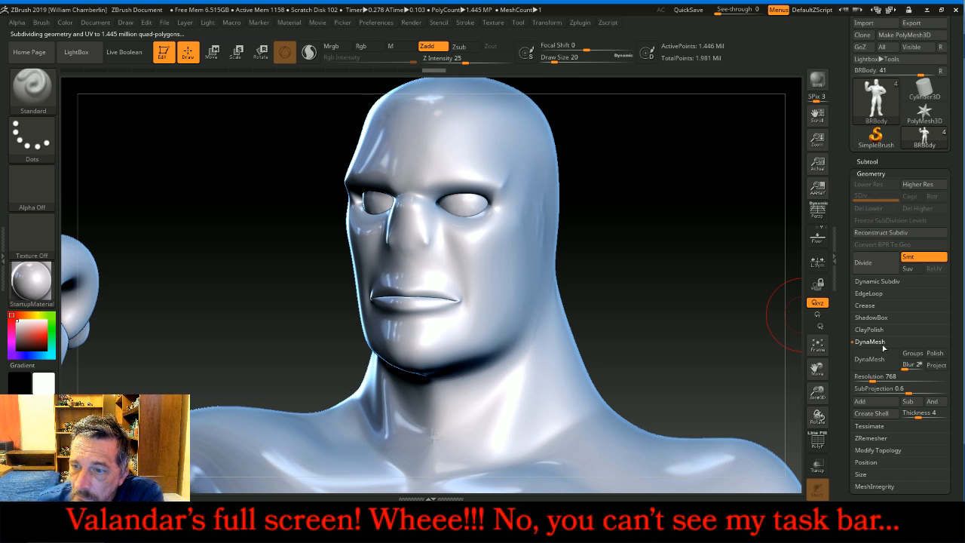
pyautogui.click(872, 359)
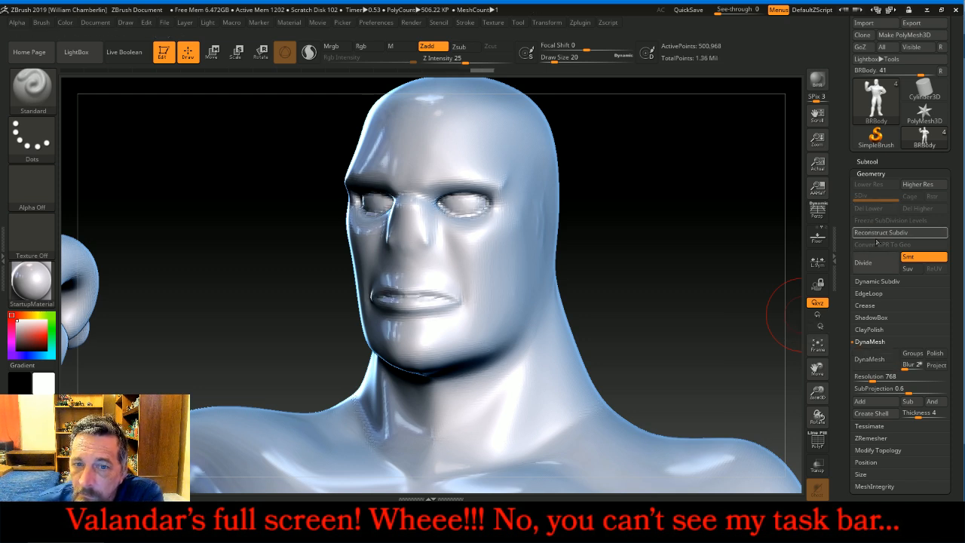
# Step: Smooth the nose at draw size 10 and the left side of the head at draw size 30
pyautogui.press('[')
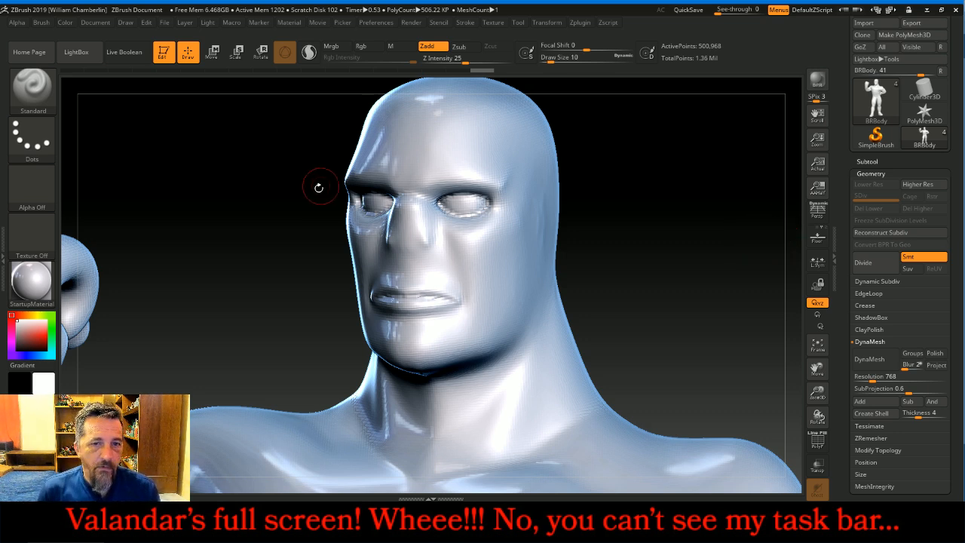
pyautogui.press('shift')
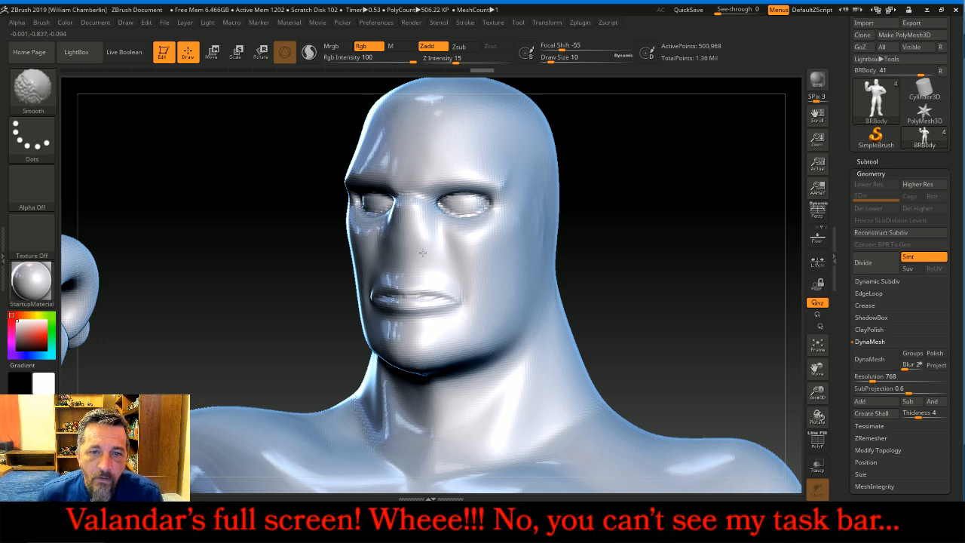
pyautogui.moveTo(694, 234); pyautogui.dragTo(522, 208)
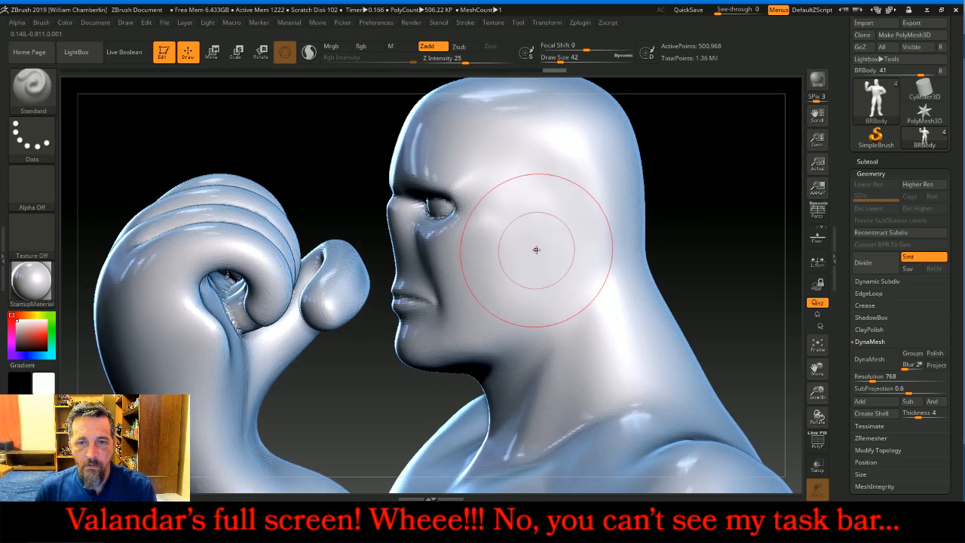
pyautogui.press('[')
pyautogui.press('[')
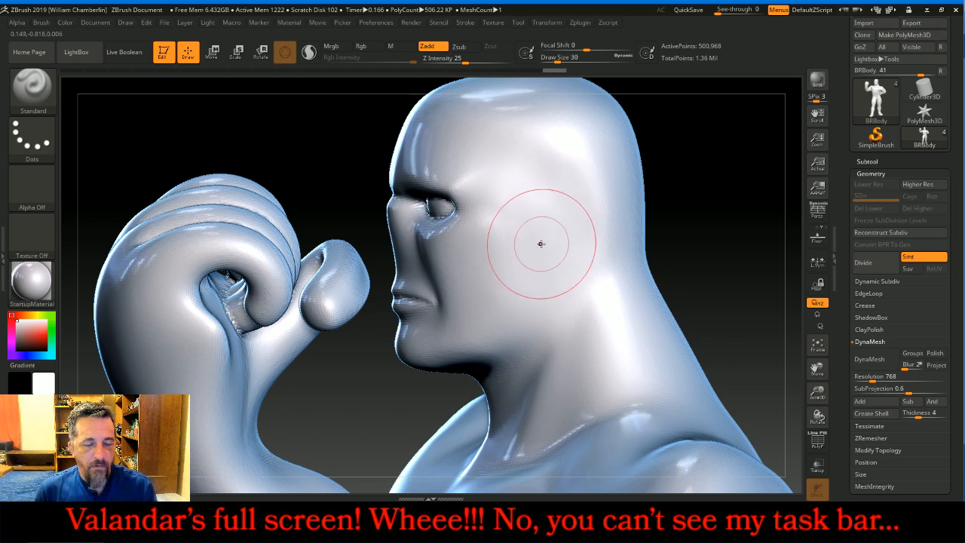
pyautogui.press('shift')
pyautogui.moveTo(724, 198); pyautogui.dragTo(769, 184)
pyautogui.moveTo(691, 187); pyautogui.dragTo(746, 192)
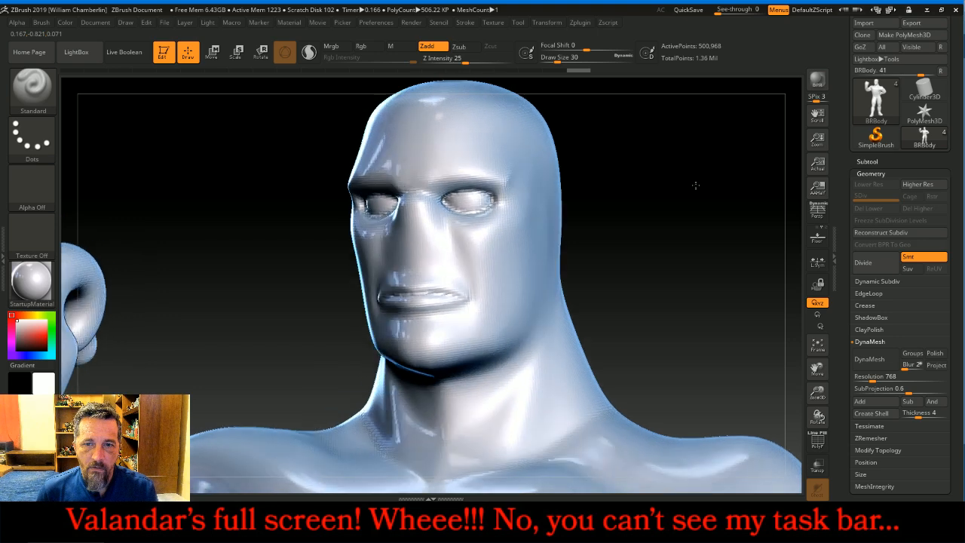
pyautogui.press('shift')
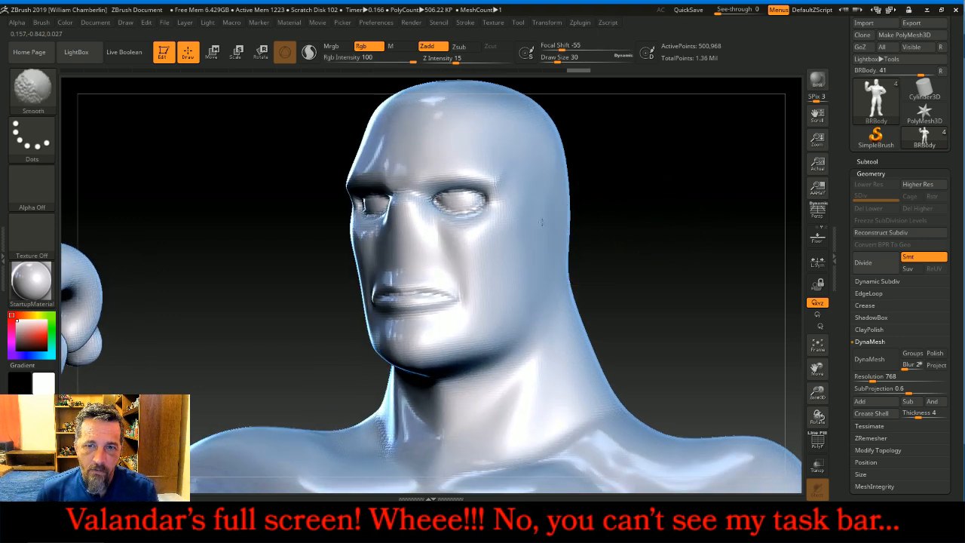
# Step: Smooth the right side of the head around the ear area with the same Smooth brush
pyautogui.moveTo(683, 196)
pyautogui.mouseDown()
pyautogui.moveTo(678, 185)
pyautogui.moveTo(710, 187)
pyautogui.moveTo(707, 208)
pyautogui.mouseUp()
pyautogui.press('shift')
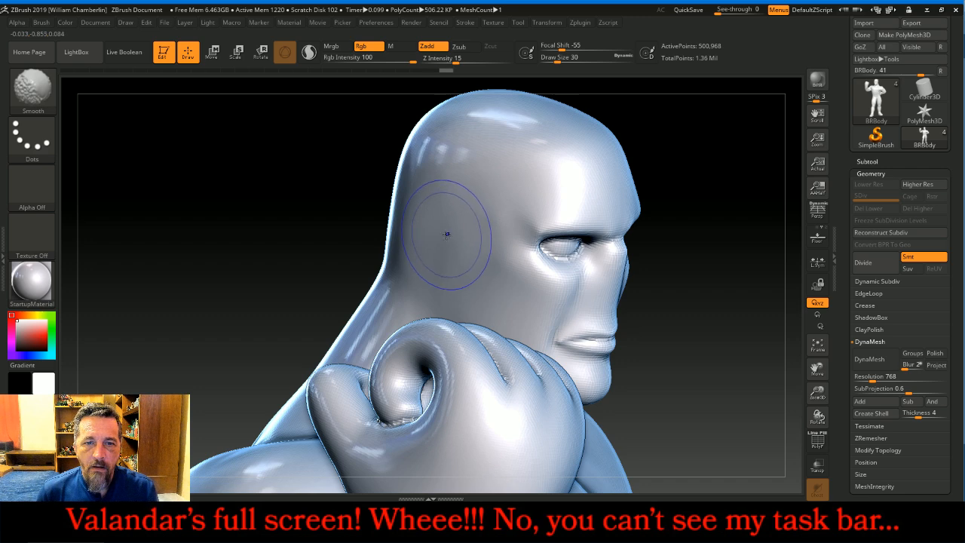
pyautogui.keyDown('shift'); pyautogui.moveTo(446, 258); pyautogui.dragTo(450, 242); pyautogui.keyUp('shift')
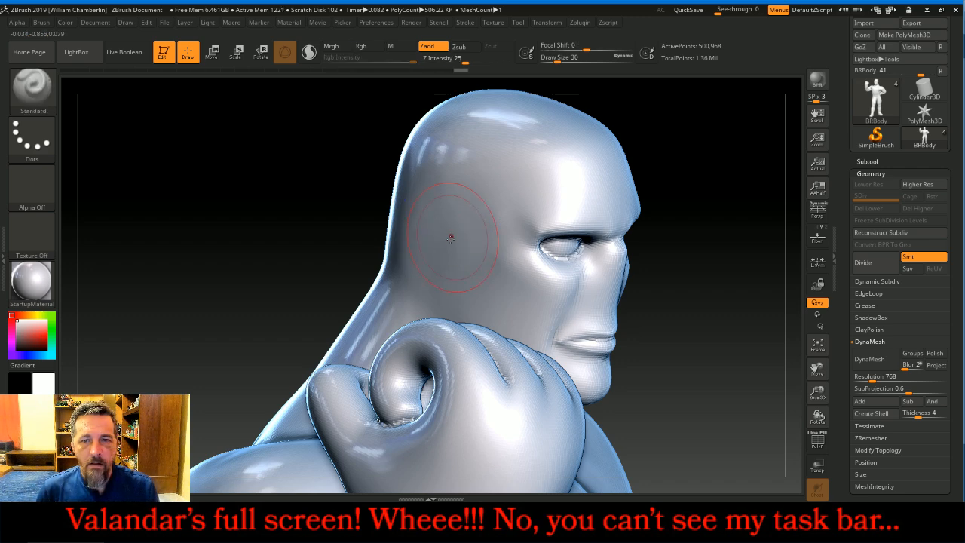
pyautogui.moveTo(723, 283)
pyautogui.mouseDown()
pyautogui.moveTo(683, 246)
pyautogui.moveTo(702, 238)
pyautogui.mouseUp()
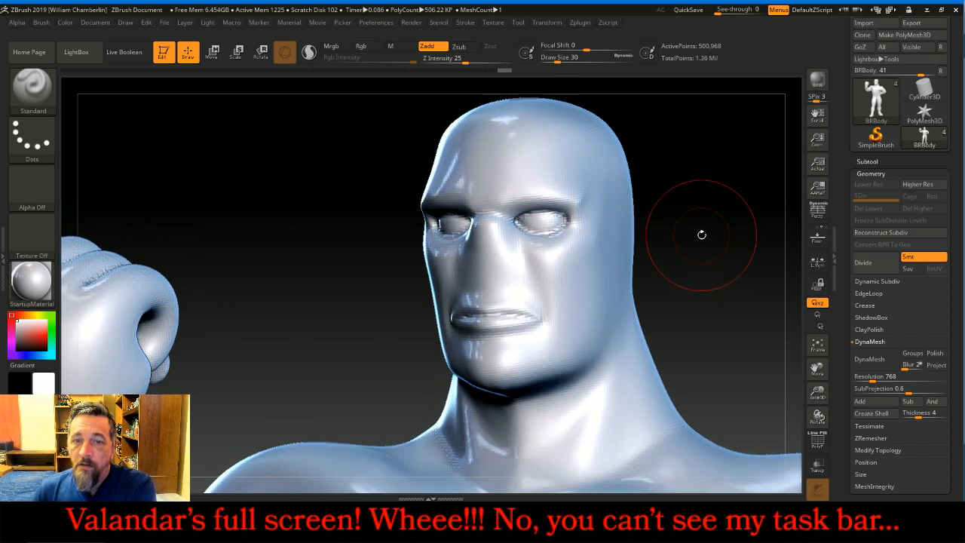
# Step: Subdivide the body once more without keeping the lower subdivision level, and set the draw size to 10
pyautogui.click(865, 263)
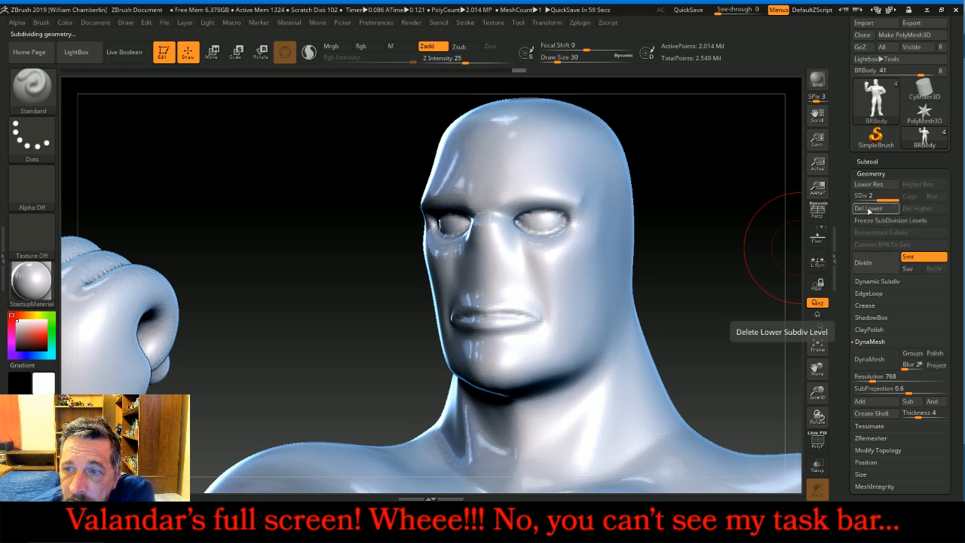
pyautogui.click(867, 208)
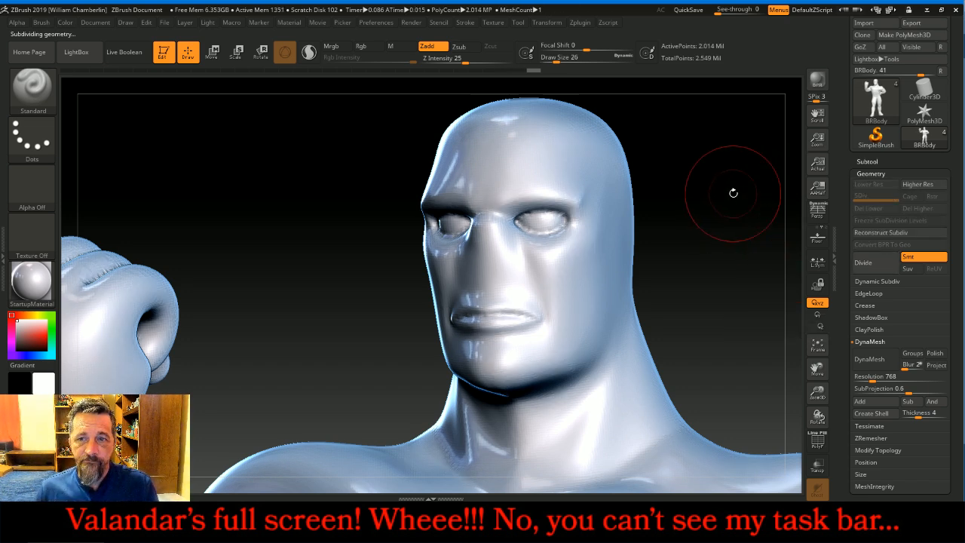
pyautogui.press('[')
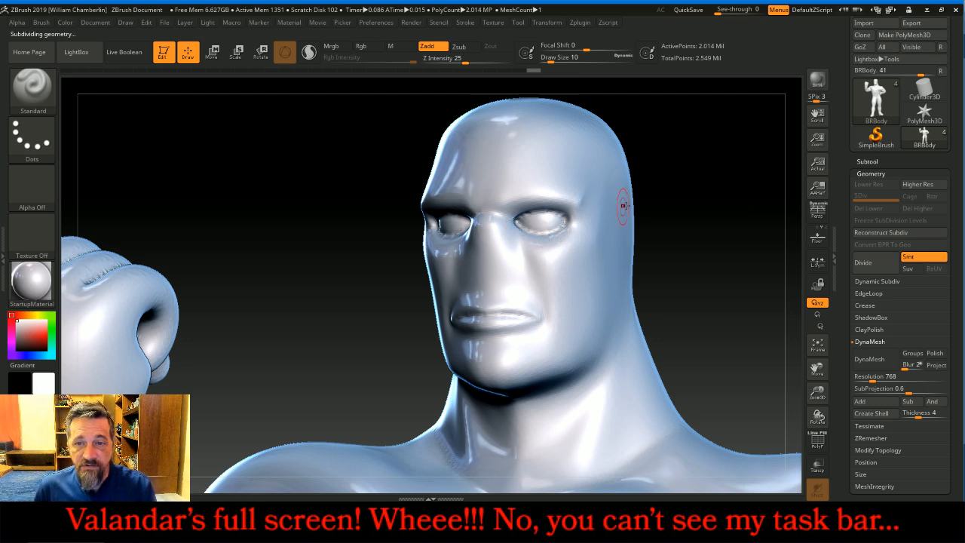
# Step: Mask a ring around the figure's left eye with the MaskPen brush at draw size 6
pyautogui.moveTo(708, 181); pyautogui.dragTo(656, 204)
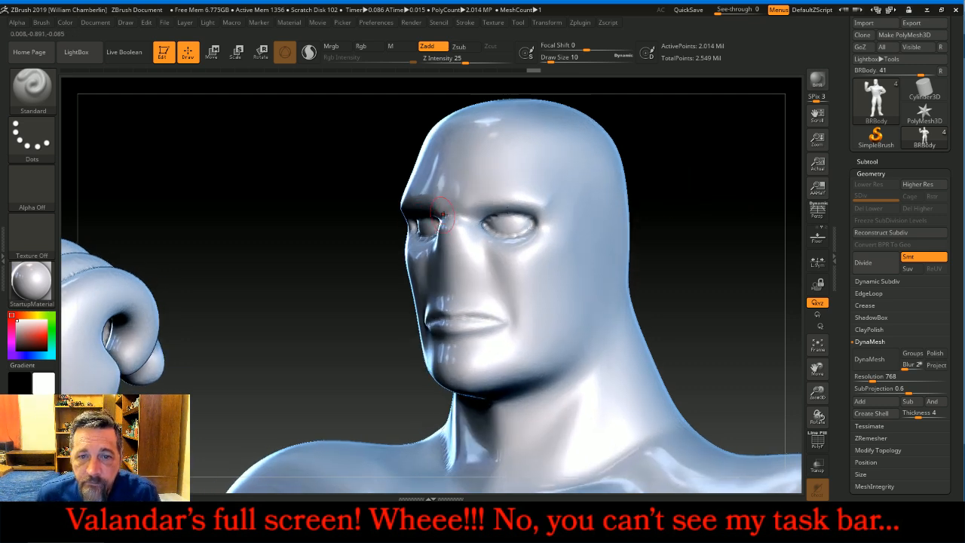
pyautogui.press('ctrl')
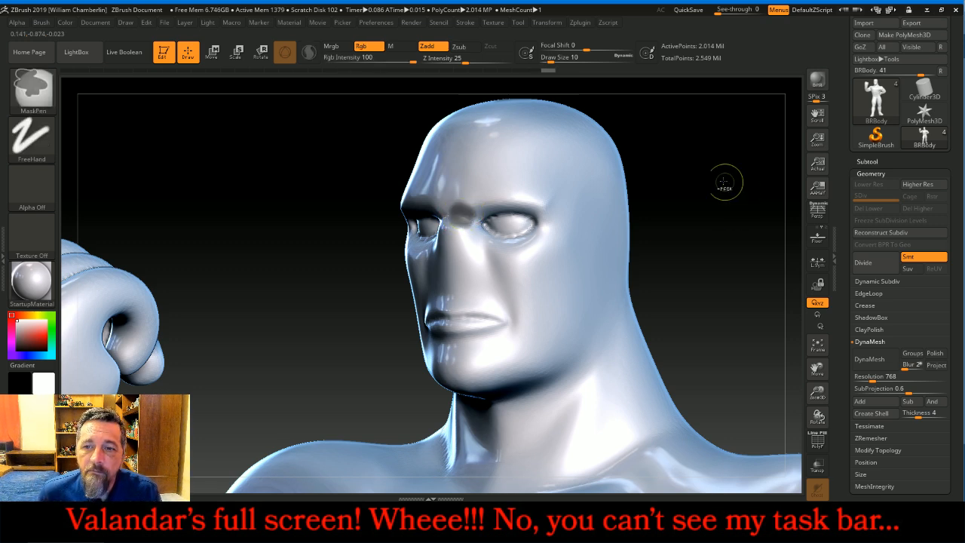
pyautogui.moveTo(579, 44)
pyautogui.mouseDown()
pyautogui.moveTo(532, 45)
pyautogui.moveTo(549, 62)
pyautogui.mouseUp()
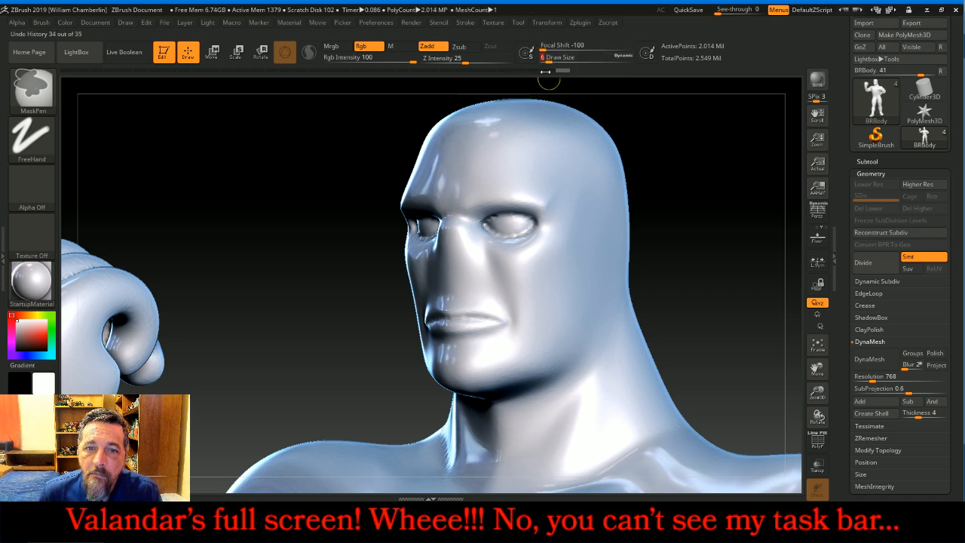
pyautogui.click(466, 223)
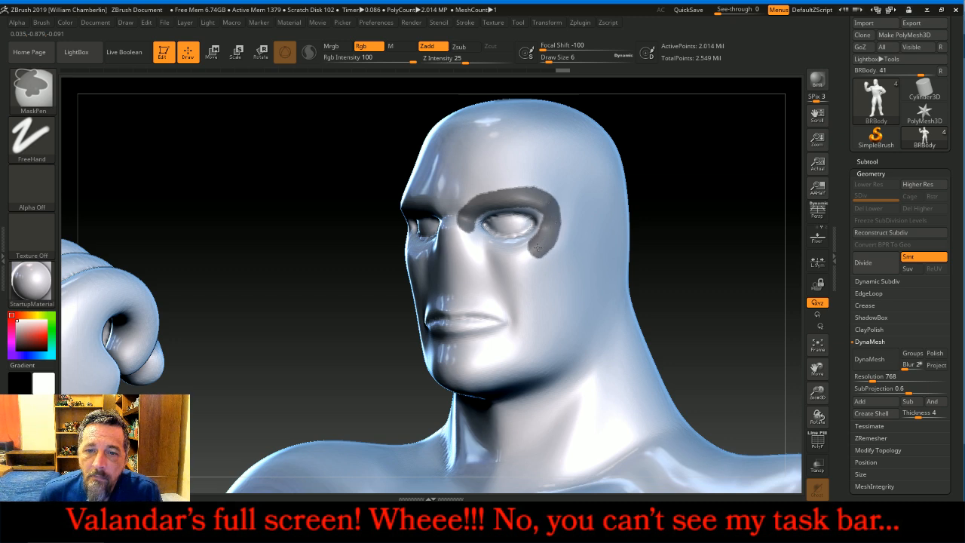
pyautogui.keyDown('ctrl'); pyautogui.moveTo(508, 249); pyautogui.dragTo(476, 236); pyautogui.keyUp('ctrl')
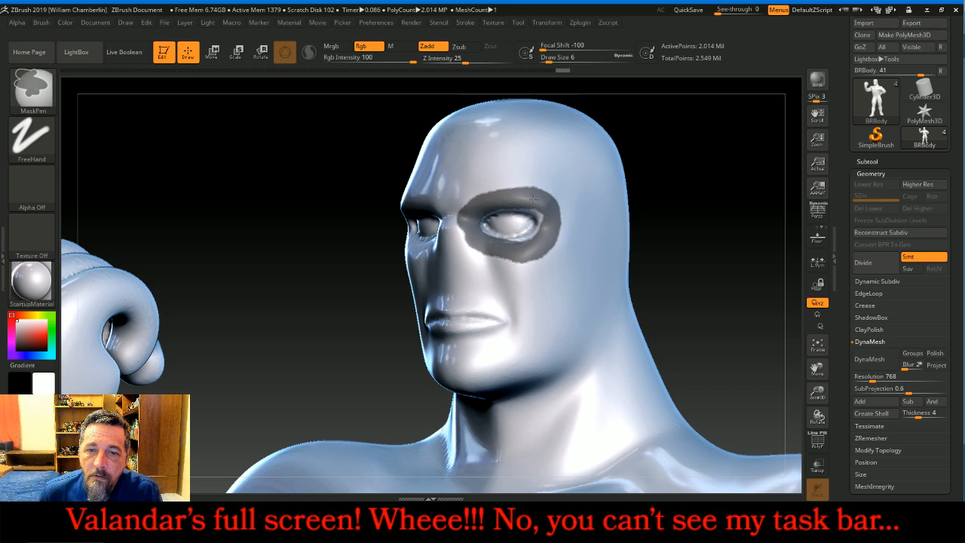
# Step: Refine the mask around the left eye, extending its inner edge up to the eyelids and corners
pyautogui.moveTo(711, 158); pyautogui.dragTo(708, 194)
pyautogui.press('ctrl')
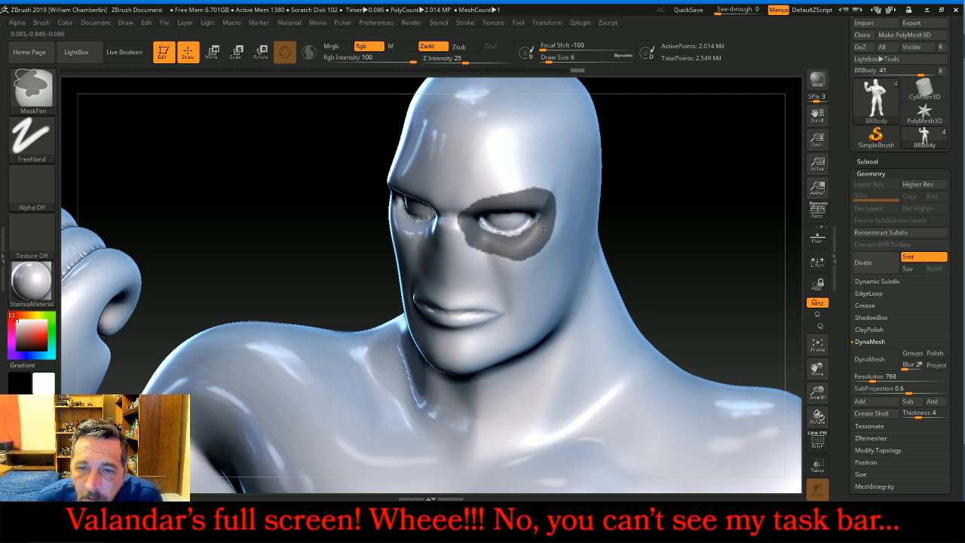
pyautogui.moveTo(682, 217)
pyautogui.mouseDown()
pyautogui.moveTo(683, 184)
pyautogui.moveTo(701, 184)
pyautogui.mouseUp()
pyautogui.press('ctrl')
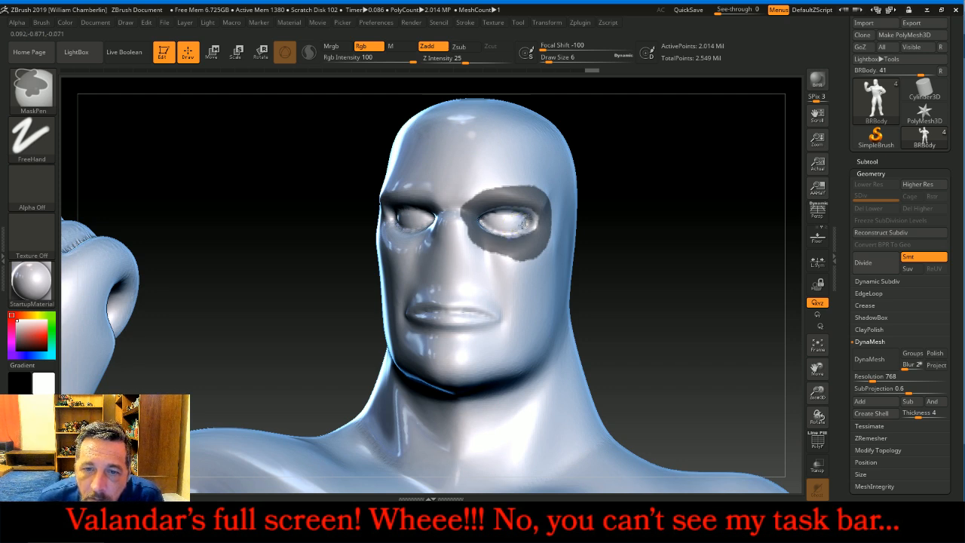
pyautogui.moveTo(689, 213); pyautogui.dragTo(639, 214)
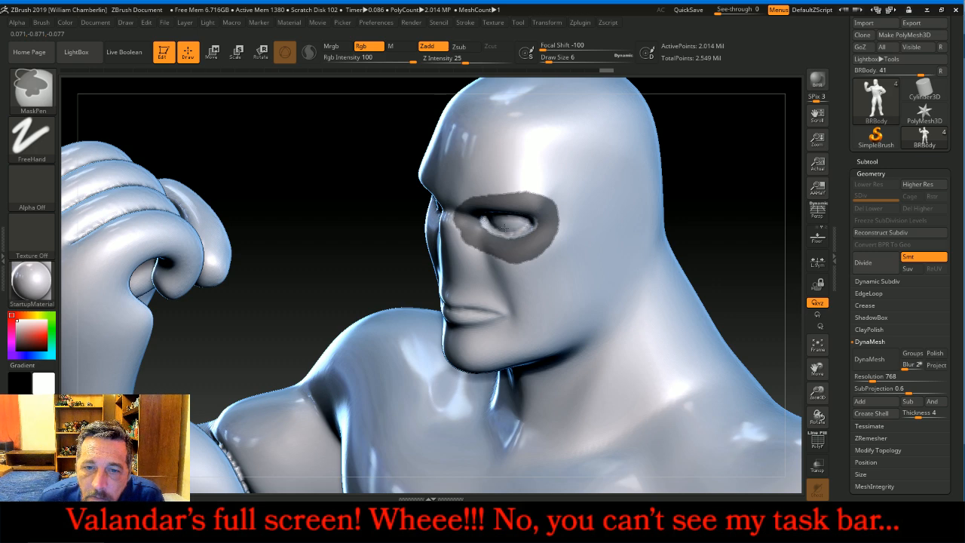
# Step: Mask a matching ring around the figure's right eye, including the brow, outer corner and inner corner
pyautogui.moveTo(716, 222)
pyautogui.mouseDown()
pyautogui.moveTo(725, 195)
pyautogui.moveTo(710, 184)
pyautogui.moveTo(726, 188)
pyautogui.mouseUp()
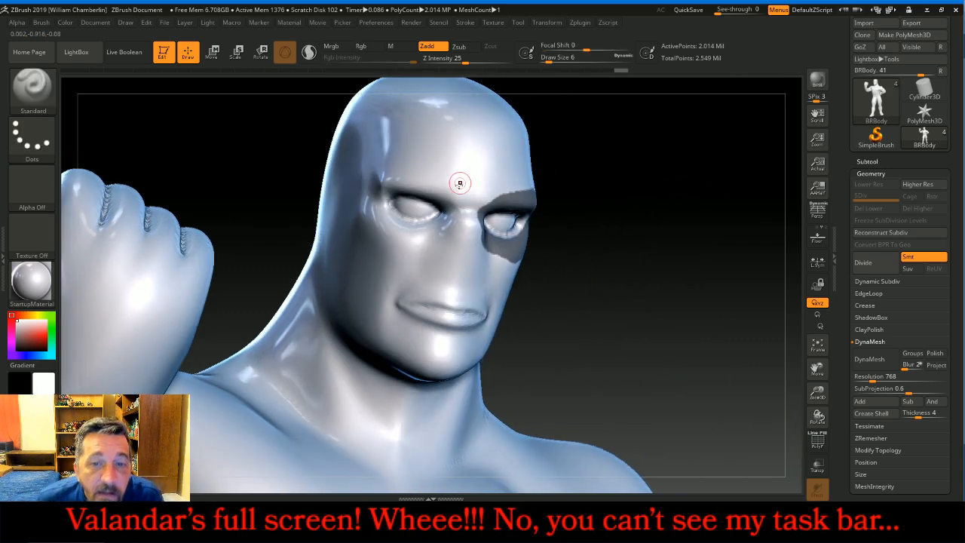
pyautogui.moveTo(622, 254); pyautogui.dragTo(618, 225)
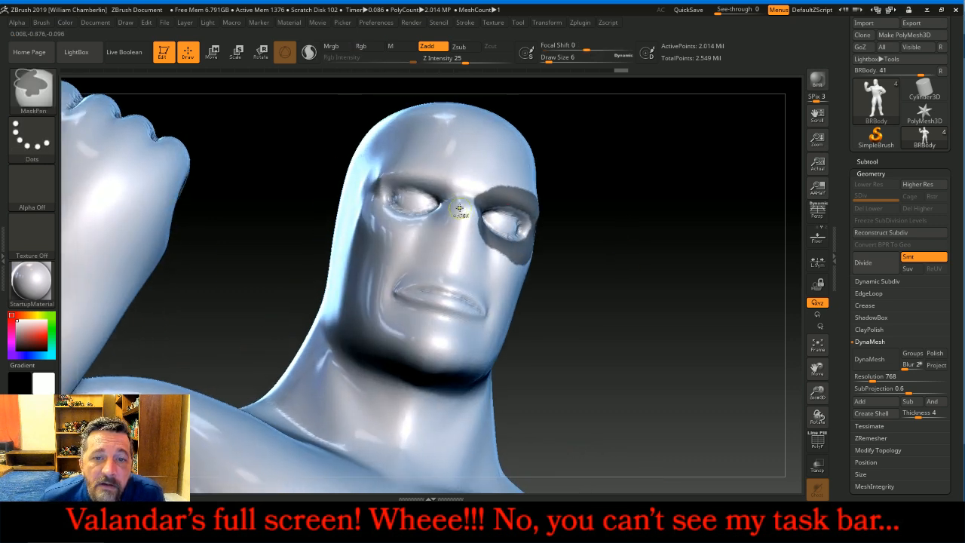
pyautogui.keyDown('ctrl'); pyautogui.moveTo(453, 198); pyautogui.dragTo(428, 181); pyautogui.keyUp('ctrl')
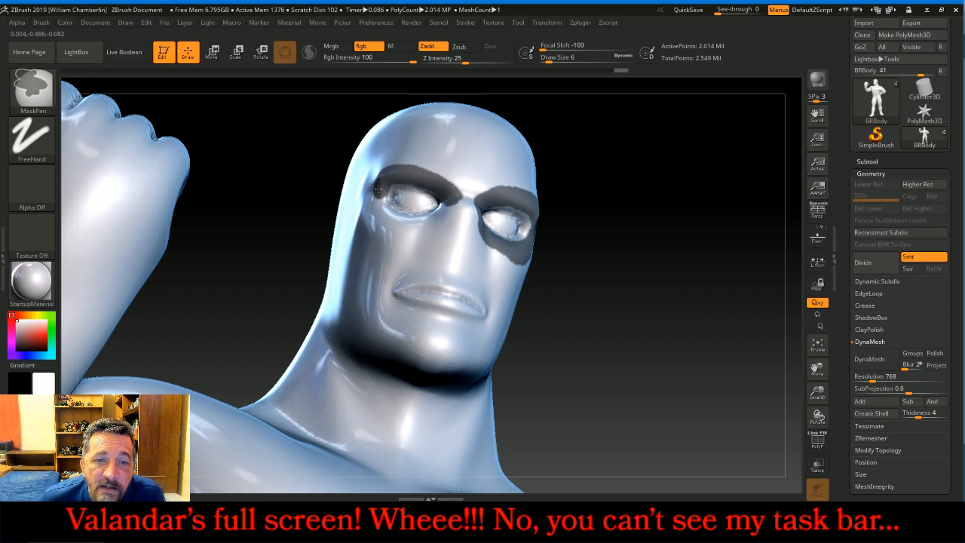
pyautogui.keyDown('ctrl'); pyautogui.moveTo(381, 211); pyautogui.dragTo(400, 220); pyautogui.keyUp('ctrl')
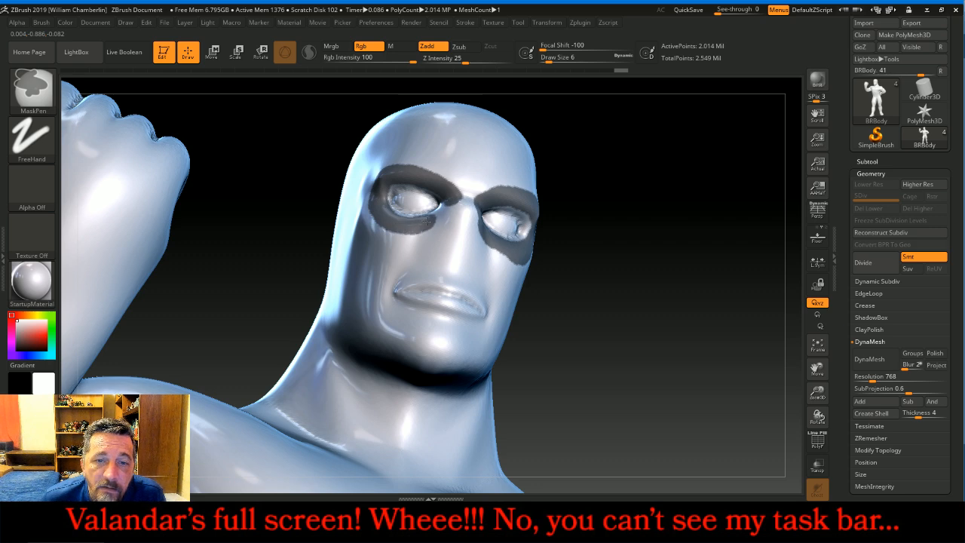
pyautogui.moveTo(641, 189); pyautogui.dragTo(661, 195)
pyautogui.press('ctrl')
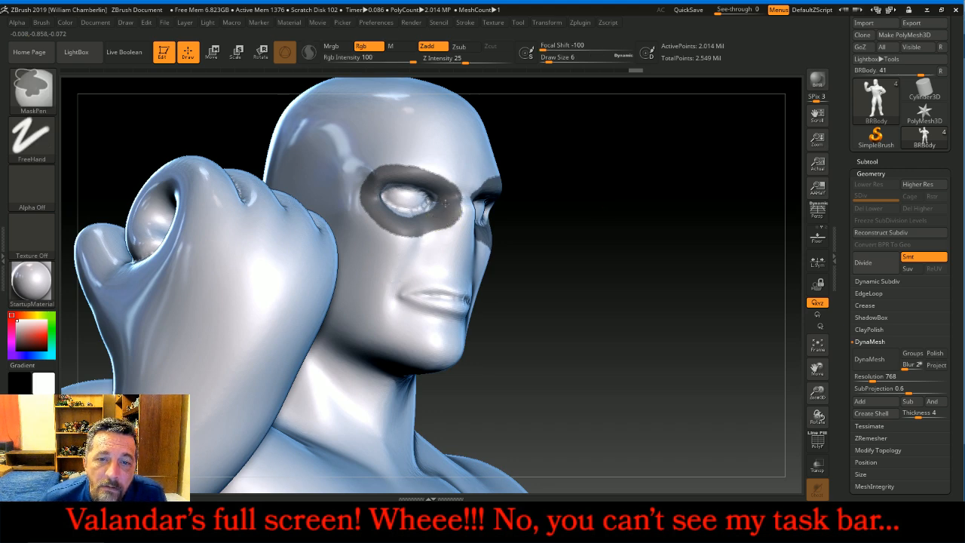
# Step: Touch up the mask below the right eye along the lower lid and clear the excess near the eyeball
pyautogui.moveTo(655, 188); pyautogui.dragTo(664, 235)
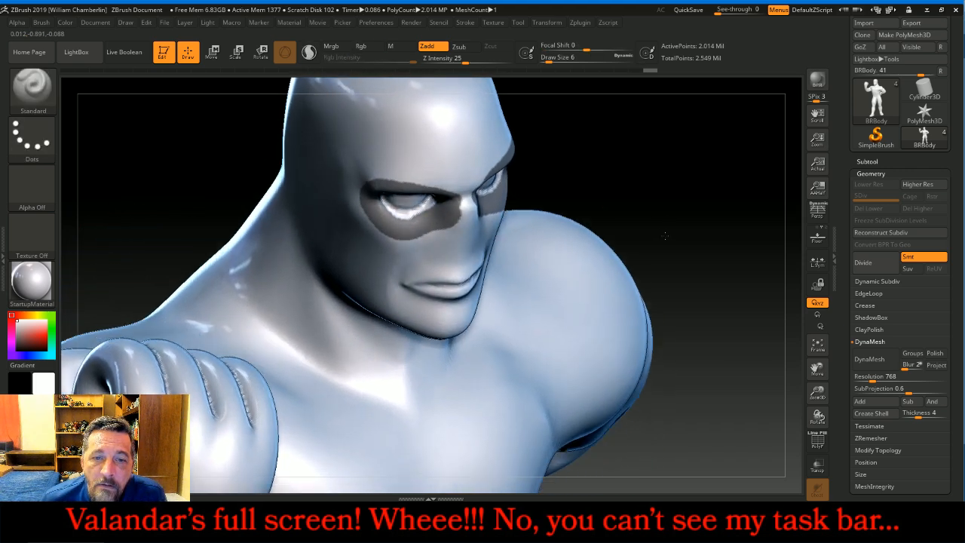
pyautogui.press('ctrl')
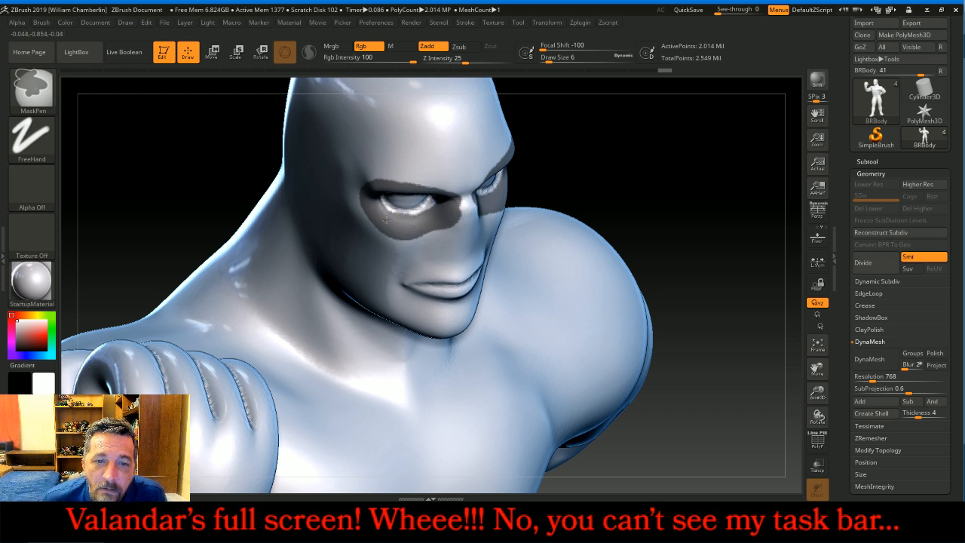
pyautogui.keyDown('ctrl'); pyautogui.moveTo(388, 221); pyautogui.dragTo(401, 219); pyautogui.keyUp('ctrl')
pyautogui.moveTo(704, 142); pyautogui.dragTo(575, 176)
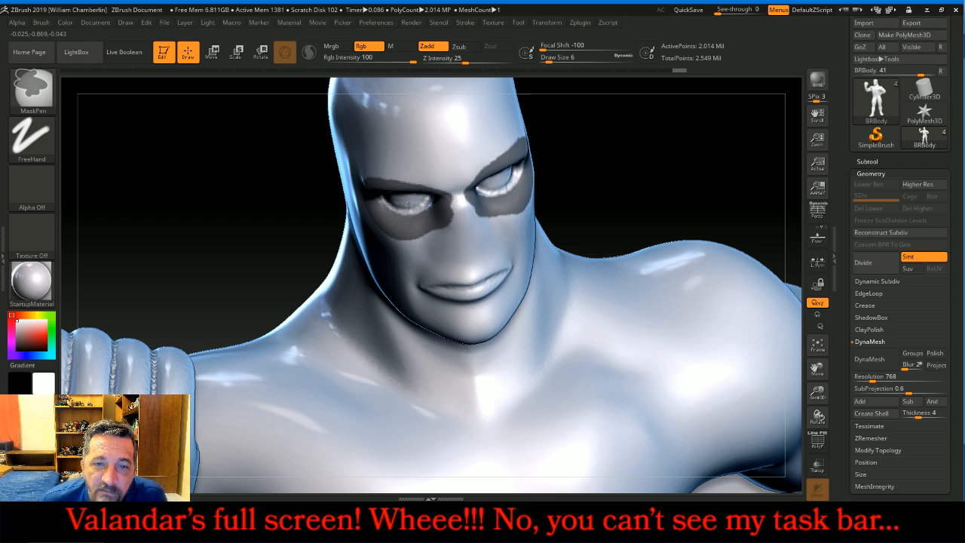
pyautogui.keyDown('ctrl'); pyautogui.keyDown('alt'); pyautogui.moveTo(408, 205); pyautogui.dragTo(417, 204); pyautogui.keyUp('alt'); pyautogui.keyUp('ctrl')
# Step: Mask a band above the upper lip and continue it down the left side of the mouth to the jaw
pyautogui.moveTo(672, 179); pyautogui.dragTo(657, 151)
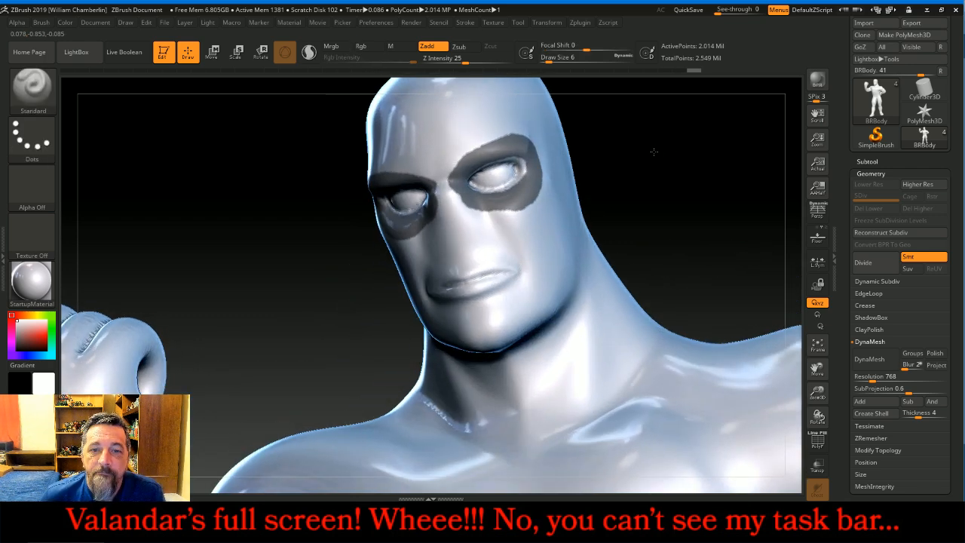
pyautogui.keyDown('ctrl'); pyautogui.click(425, 259); pyautogui.keyUp('ctrl')
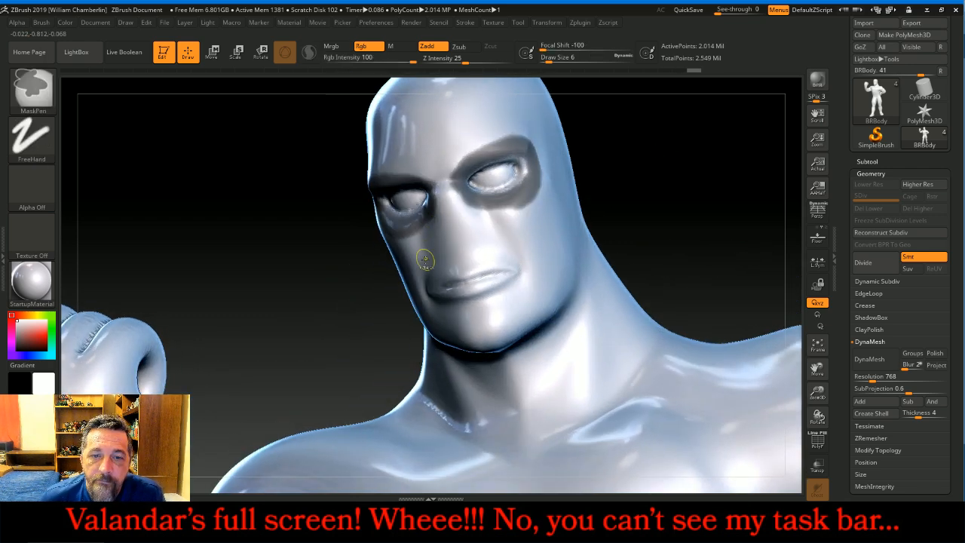
pyautogui.keyDown('ctrl'); pyautogui.keyDown('alt'); pyautogui.click(427, 262); pyautogui.keyUp('alt'); pyautogui.keyUp('ctrl')
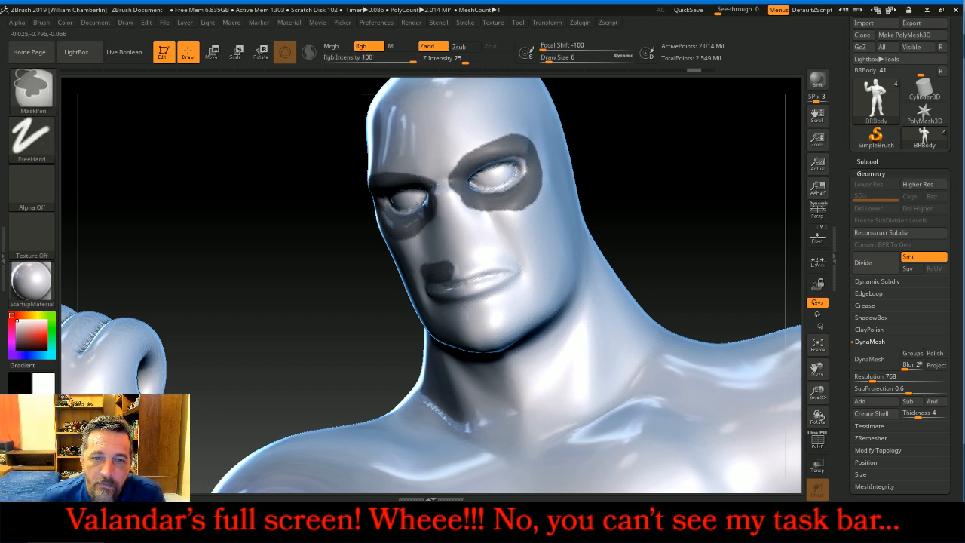
pyautogui.keyDown('ctrl'); pyautogui.moveTo(452, 269); pyautogui.dragTo(487, 260); pyautogui.keyUp('ctrl')
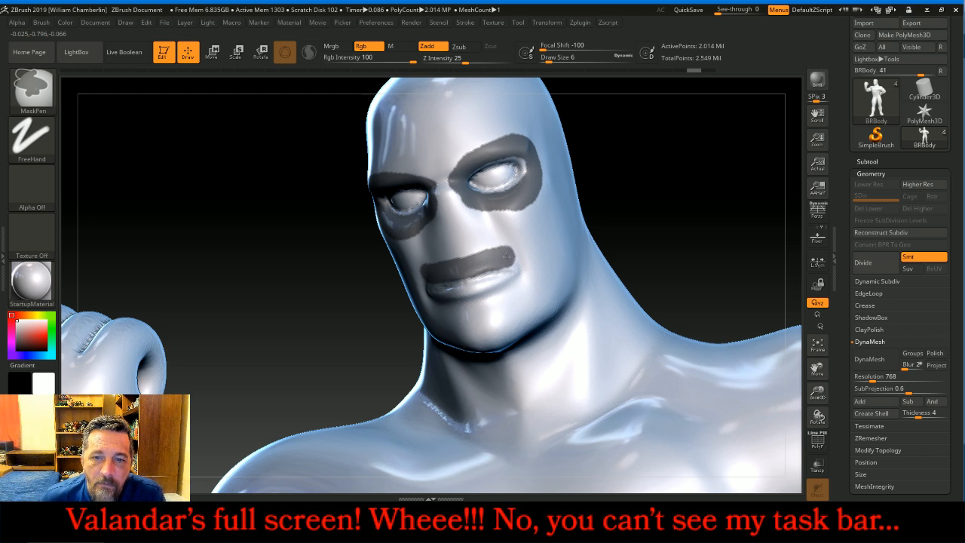
pyautogui.keyDown('ctrl'); pyautogui.moveTo(521, 257); pyautogui.dragTo(541, 310); pyautogui.keyUp('ctrl')
# Step: Extend the upper-lip mask around the right mouth corner and down beside the chin to the jaw
pyautogui.moveTo(707, 161); pyautogui.dragTo(768, 154)
pyautogui.moveTo(429, 261)
pyautogui.keyDown('ctrl'); pyautogui.mouseDown()
pyautogui.moveTo(416, 283)
pyautogui.moveTo(427, 281)
pyautogui.mouseUp(); pyautogui.keyUp('ctrl')
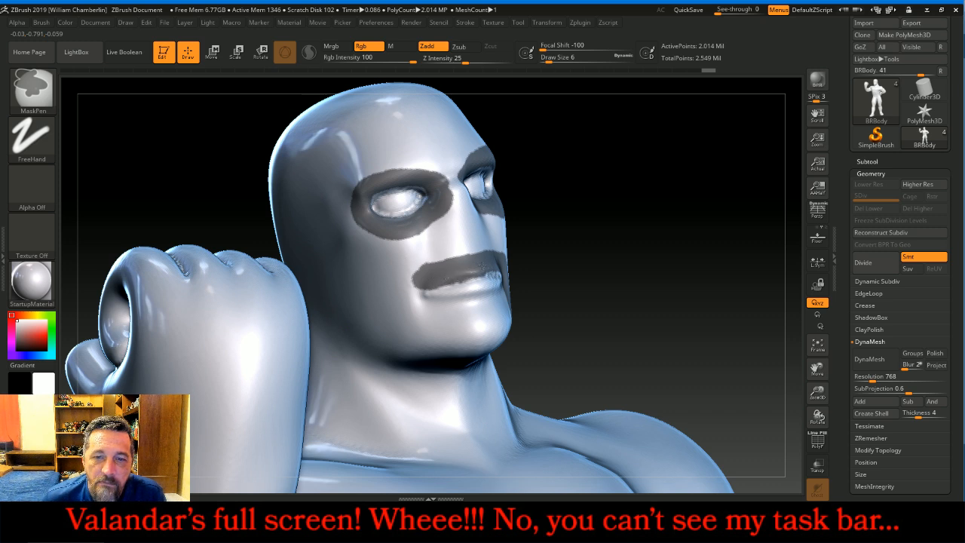
pyautogui.keyDown('ctrl'); pyautogui.moveTo(410, 280); pyautogui.dragTo(418, 321); pyautogui.keyUp('ctrl')
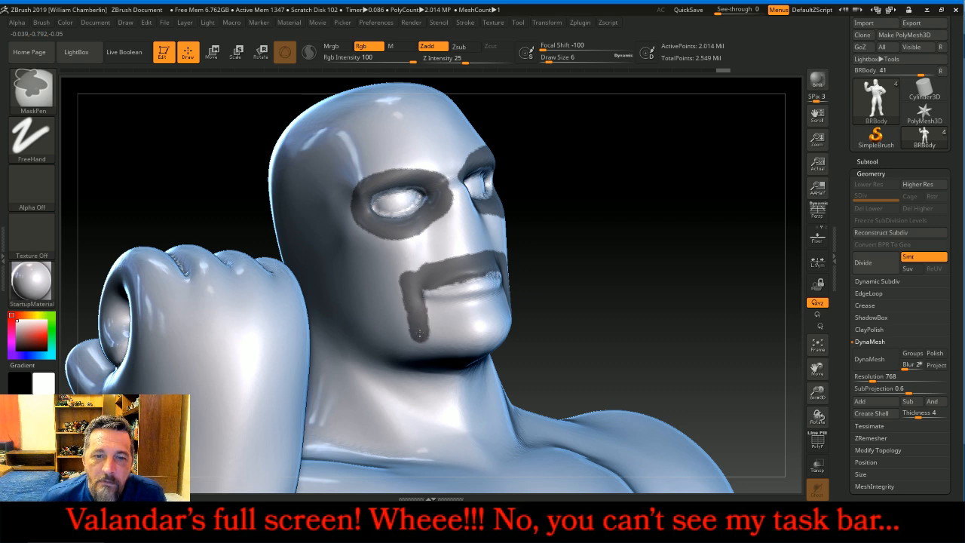
# Step: Hide the raised hand and forearm pieces that block the right side of the head
pyautogui.moveTo(654, 183)
pyautogui.mouseDown()
pyautogui.moveTo(690, 195)
pyautogui.moveTo(680, 196)
pyautogui.mouseUp()
pyautogui.keyDown('ctrl'); pyautogui.keyDown('shift'); pyautogui.click(492, 339); pyautogui.keyUp('shift'); pyautogui.keyUp('ctrl')
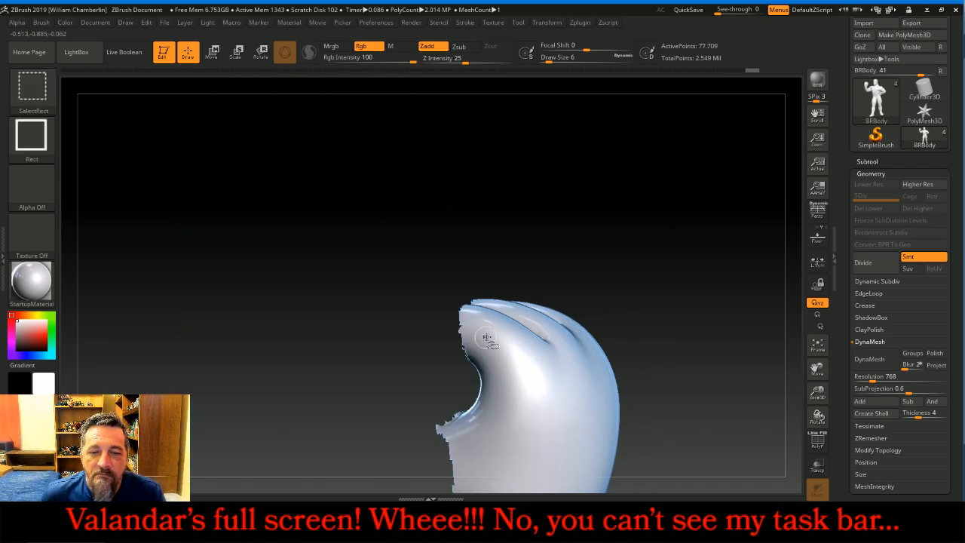
pyautogui.keyDown('ctrl'); pyautogui.keyDown('shift'); pyautogui.click(483, 339); pyautogui.keyUp('shift'); pyautogui.keyUp('ctrl')
pyautogui.keyDown('ctrl'); pyautogui.keyDown('shift'); pyautogui.click(423, 360); pyautogui.keyUp('shift'); pyautogui.keyUp('ctrl')
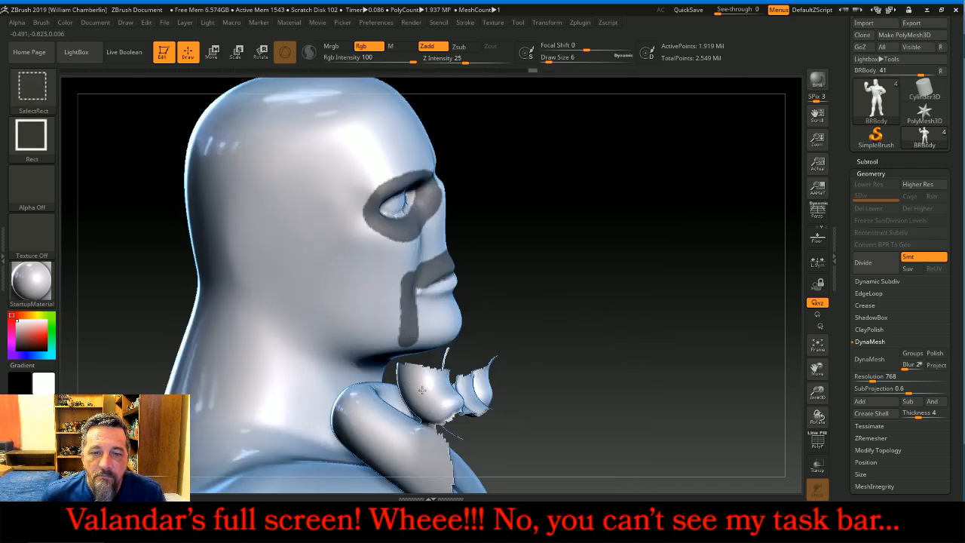
pyautogui.keyDown('ctrl'); pyautogui.keyDown('shift'); pyautogui.click(395, 408); pyautogui.keyUp('shift'); pyautogui.keyUp('ctrl')
pyautogui.keyDown('ctrl'); pyautogui.keyDown('shift'); pyautogui.click(405, 405); pyautogui.keyUp('shift'); pyautogui.keyUp('ctrl')
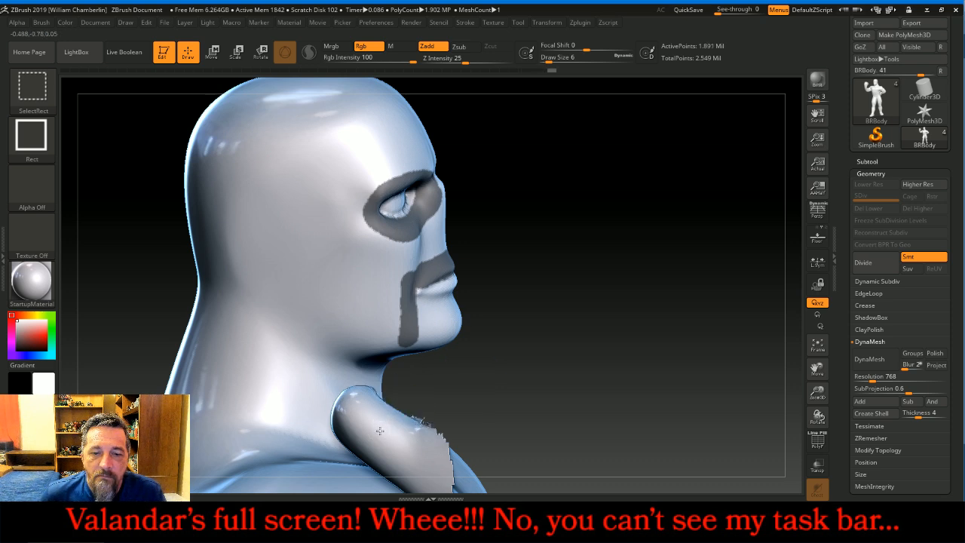
pyautogui.keyDown('ctrl'); pyautogui.keyDown('shift'); pyautogui.click(385, 426); pyautogui.keyUp('shift'); pyautogui.keyUp('ctrl')
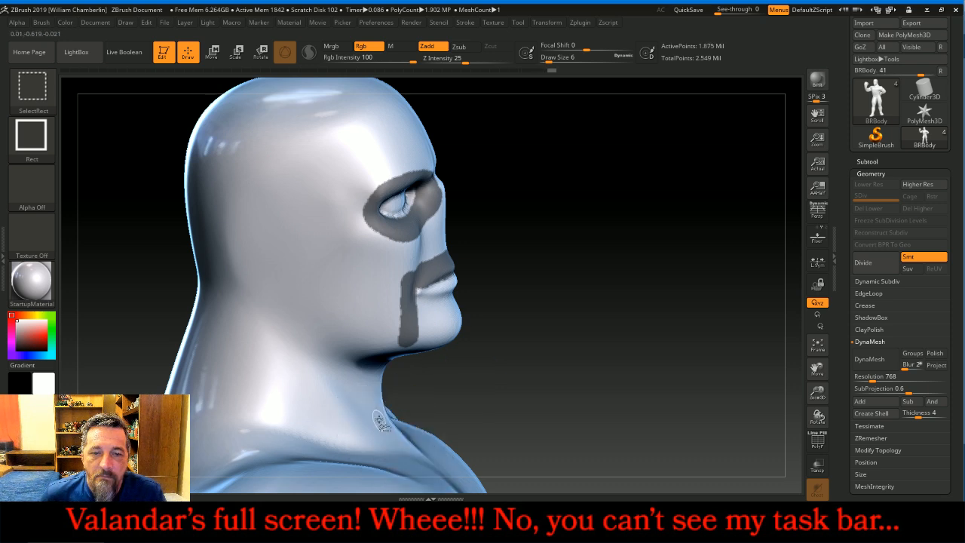
# Step: Mask the beard edge, sideburn and temple hairline on the right side of the head up towards the crown
pyautogui.keyDown('ctrl'); pyautogui.click(316, 255); pyautogui.keyUp('ctrl')
pyautogui.moveTo(316, 255)
pyautogui.keyDown('ctrl'); pyautogui.mouseDown()
pyautogui.moveTo(318, 273)
pyautogui.moveTo(393, 291)
pyautogui.moveTo(401, 334)
pyautogui.mouseUp(); pyautogui.keyUp('ctrl')
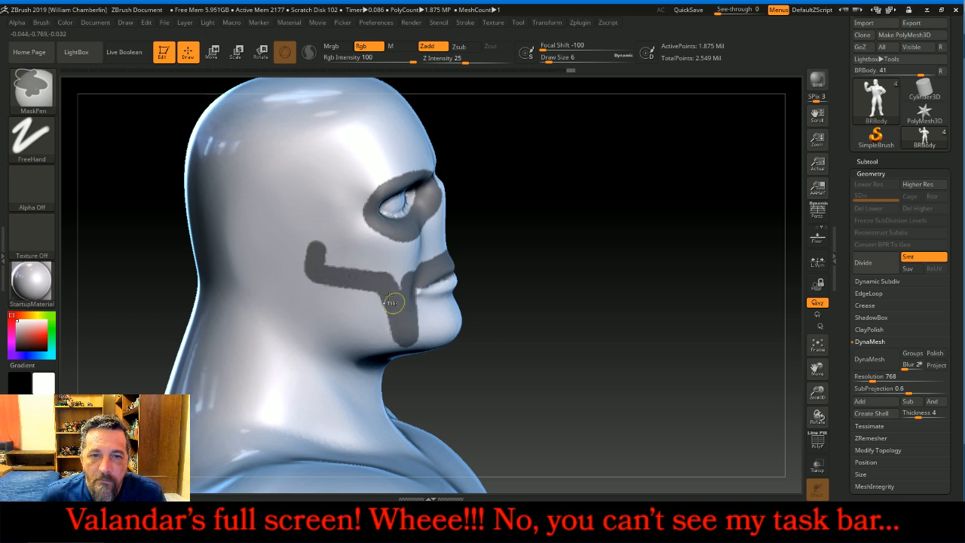
pyautogui.moveTo(316, 250)
pyautogui.keyDown('ctrl'); pyautogui.mouseDown()
pyautogui.moveTo(333, 248)
pyautogui.moveTo(364, 205)
pyautogui.moveTo(346, 178)
pyautogui.moveTo(297, 194)
pyautogui.moveTo(246, 148)
pyautogui.moveTo(230, 114)
pyautogui.mouseUp(); pyautogui.keyUp('ctrl')
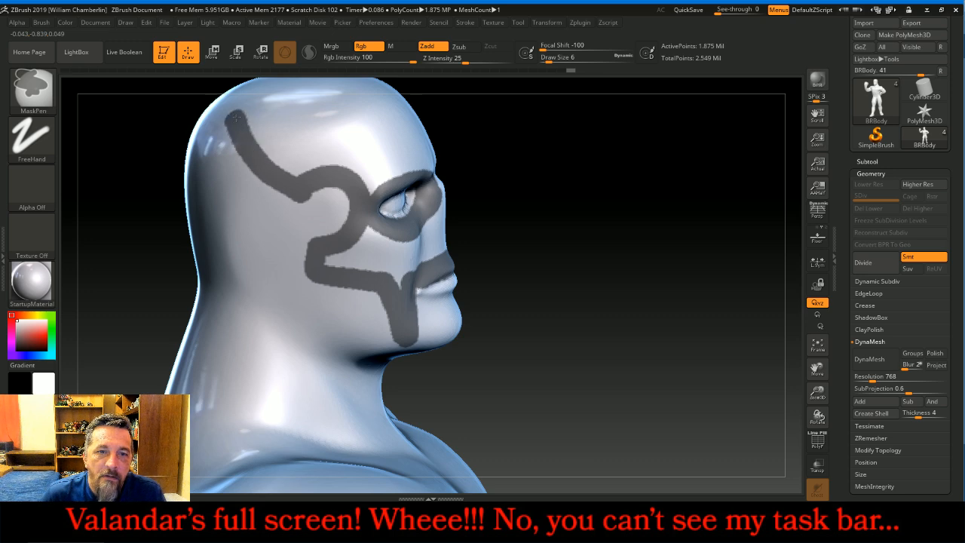
# Step: Mask the matching beard edge, sideburn and temple hairline on the left side of the head
pyautogui.moveTo(704, 332)
pyautogui.mouseDown()
pyautogui.moveTo(672, 320)
pyautogui.moveTo(688, 254)
pyautogui.moveTo(660, 276)
pyautogui.moveTo(724, 268)
pyautogui.moveTo(673, 283)
pyautogui.moveTo(641, 278)
pyautogui.mouseUp()
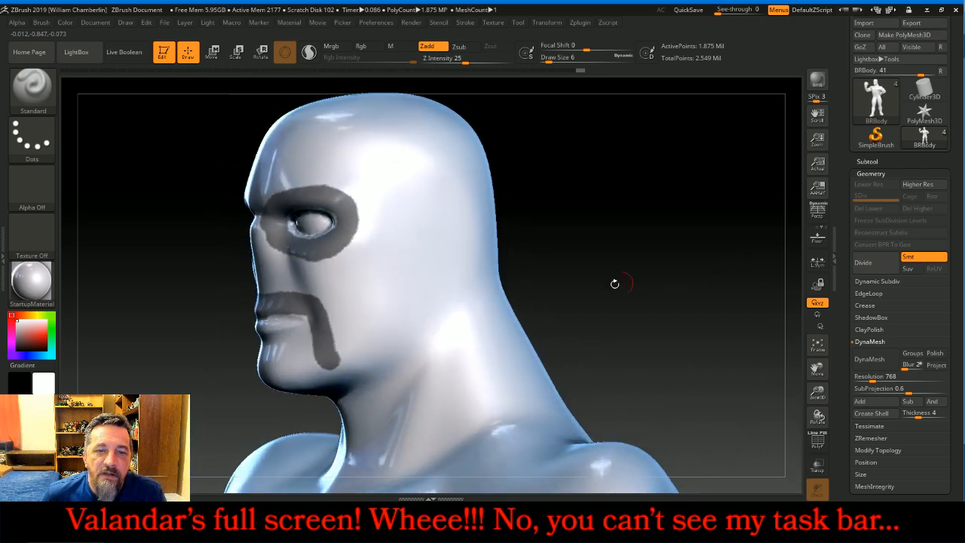
pyautogui.press('ctrl')
pyautogui.moveTo(332, 361)
pyautogui.keyDown('ctrl'); pyautogui.mouseDown()
pyautogui.moveTo(353, 284)
pyautogui.moveTo(411, 265)
pyautogui.mouseUp(); pyautogui.keyUp('ctrl')
pyautogui.moveTo(639, 185)
pyautogui.mouseDown()
pyautogui.moveTo(696, 181)
pyautogui.moveTo(633, 189)
pyautogui.mouseUp()
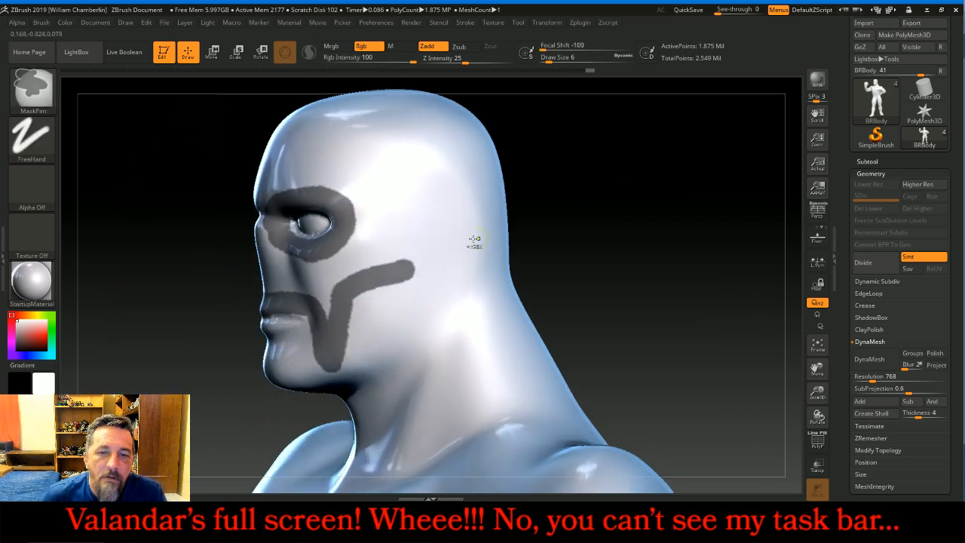
pyautogui.moveTo(404, 268)
pyautogui.keyDown('ctrl'); pyautogui.mouseDown()
pyautogui.moveTo(401, 240)
pyautogui.moveTo(371, 240)
pyautogui.moveTo(357, 201)
pyautogui.moveTo(384, 163)
pyautogui.moveTo(405, 166)
pyautogui.mouseUp(); pyautogui.keyUp('ctrl')
pyautogui.moveTo(646, 216)
pyautogui.mouseDown()
pyautogui.moveTo(700, 200)
pyautogui.moveTo(646, 208)
pyautogui.mouseUp()
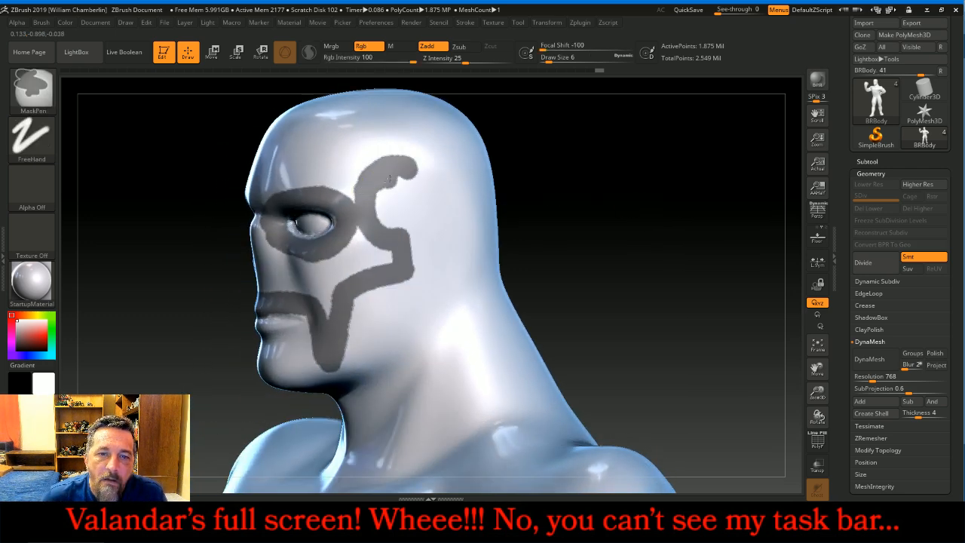
pyautogui.keyDown('ctrl'); pyautogui.moveTo(402, 179); pyautogui.dragTo(419, 172); pyautogui.keyUp('ctrl')
# Step: Continue the hairline mask over the top of the head, joining the left and right sides
pyautogui.moveTo(618, 178)
pyautogui.mouseDown()
pyautogui.moveTo(663, 209)
pyautogui.moveTo(649, 222)
pyautogui.moveTo(624, 198)
pyautogui.mouseUp()
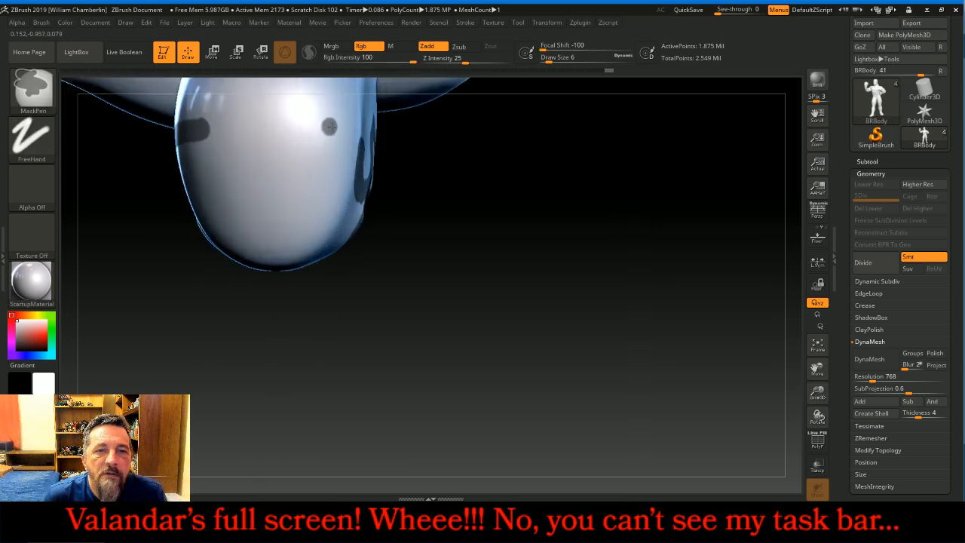
pyautogui.moveTo(502, 218)
pyautogui.mouseDown()
pyautogui.moveTo(585, 266)
pyautogui.moveTo(557, 246)
pyautogui.mouseUp()
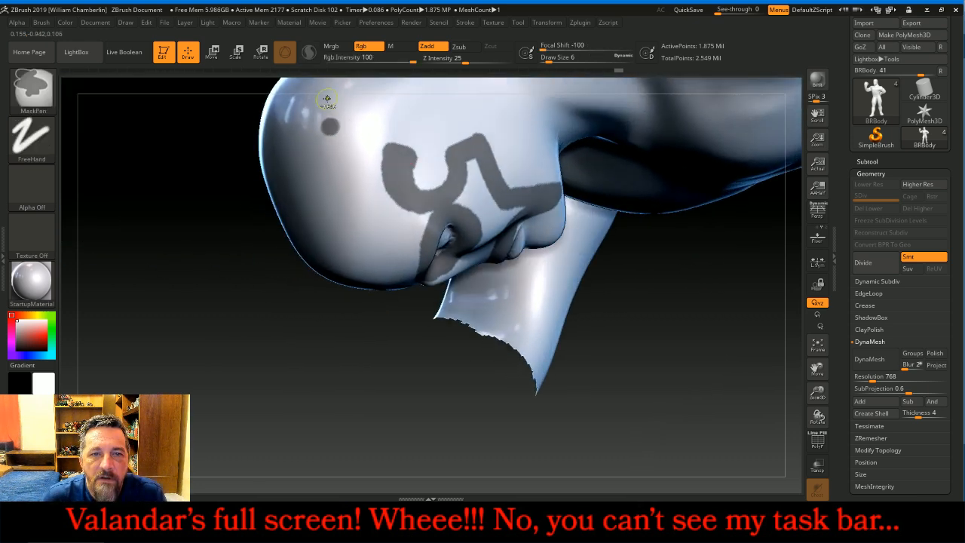
pyautogui.moveTo(330, 126)
pyautogui.keyDown('ctrl'); pyautogui.mouseDown()
pyautogui.moveTo(393, 148)
pyautogui.moveTo(407, 164)
pyautogui.mouseUp(); pyautogui.keyUp('ctrl')
pyautogui.moveTo(263, 417)
pyautogui.mouseDown()
pyautogui.moveTo(287, 400)
pyautogui.moveTo(286, 369)
pyautogui.mouseUp()
pyautogui.moveTo(636, 251); pyautogui.dragTo(611, 273)
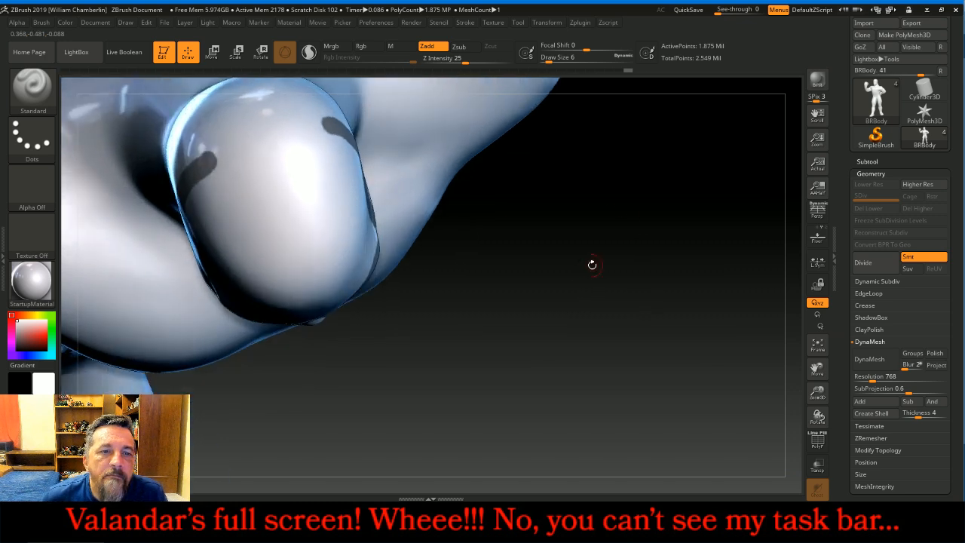
pyautogui.press('ctrl')
pyautogui.moveTo(205, 165)
pyautogui.keyDown('ctrl'); pyautogui.mouseDown()
pyautogui.moveTo(249, 143)
pyautogui.moveTo(332, 128)
pyautogui.mouseUp(); pyautogui.keyUp('ctrl')
# Step: Mask the brow, eye surround and cheek on the right side of the face, squaring the mask's edge below the ear area
pyautogui.moveTo(461, 291)
pyautogui.mouseDown()
pyautogui.moveTo(543, 280)
pyautogui.moveTo(538, 258)
pyautogui.moveTo(380, 265)
pyautogui.mouseUp()
pyautogui.press('ctrl')
pyautogui.moveTo(305, 260)
pyautogui.keyDown('ctrl'); pyautogui.mouseDown()
pyautogui.moveTo(296, 300)
pyautogui.moveTo(247, 323)
pyautogui.moveTo(221, 319)
pyautogui.moveTo(200, 300)
pyautogui.moveTo(191, 315)
pyautogui.mouseUp(); pyautogui.keyUp('ctrl')
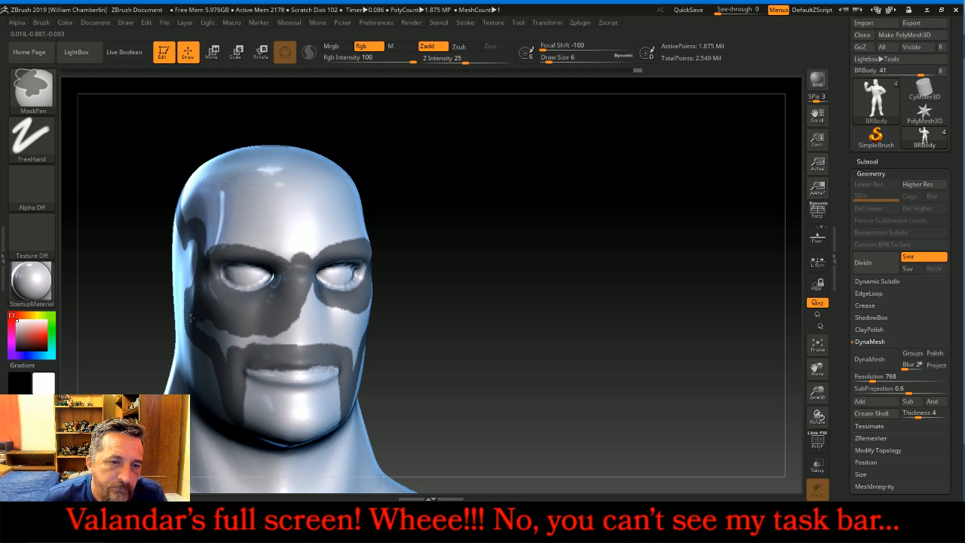
pyautogui.moveTo(508, 311); pyautogui.dragTo(553, 284)
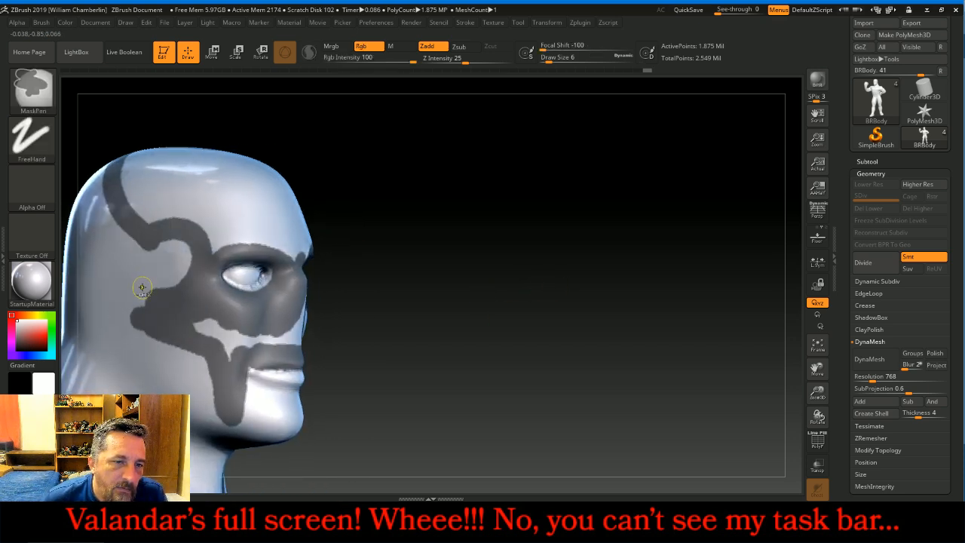
pyautogui.keyDown('ctrl'); pyautogui.moveTo(140, 307); pyautogui.dragTo(136, 346); pyautogui.keyUp('ctrl')
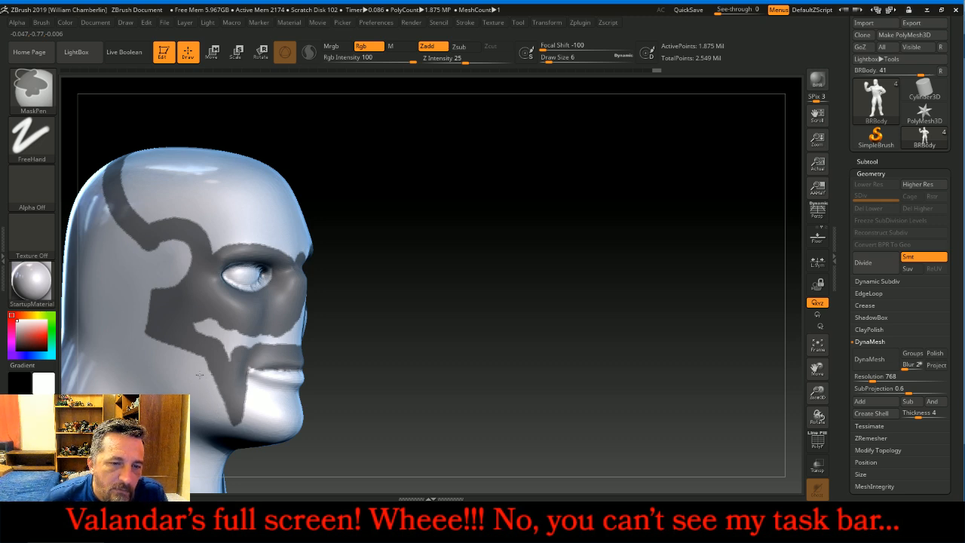
pyautogui.moveTo(486, 329)
pyautogui.mouseDown()
pyautogui.moveTo(454, 319)
pyautogui.moveTo(363, 334)
pyautogui.mouseUp()
pyautogui.moveTo(271, 344)
pyautogui.keyDown('ctrl'); pyautogui.mouseDown()
pyautogui.moveTo(198, 325)
pyautogui.moveTo(230, 233)
pyautogui.moveTo(214, 241)
pyautogui.moveTo(265, 237)
pyautogui.moveTo(300, 258)
pyautogui.moveTo(278, 240)
pyautogui.moveTo(148, 211)
pyautogui.moveTo(168, 198)
pyautogui.moveTo(268, 226)
pyautogui.moveTo(302, 246)
pyautogui.mouseUp(); pyautogui.keyUp('ctrl')
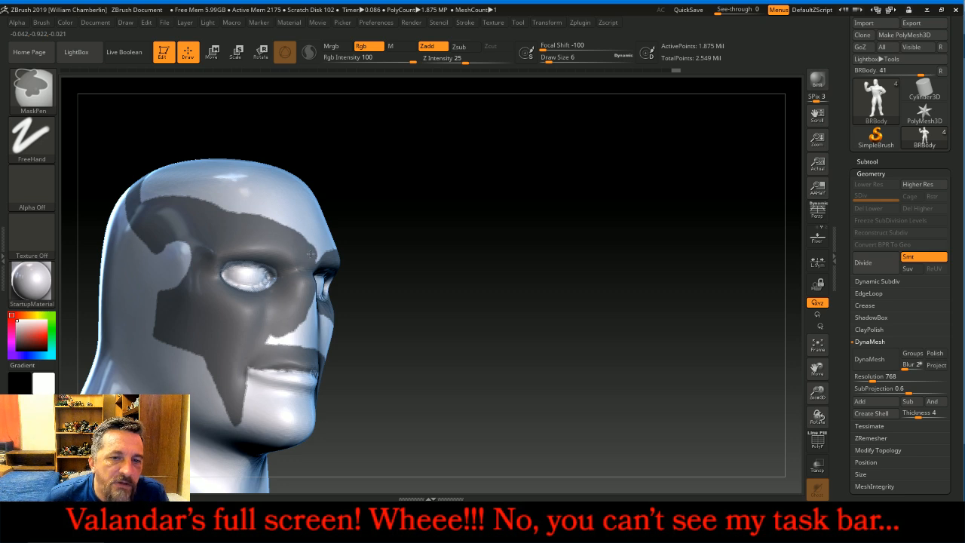
# Step: Extend the mask over the nose, brow and cheek on the left side, leaving the eyes, mouth and chin clear
pyautogui.moveTo(505, 276)
pyautogui.mouseDown()
pyautogui.moveTo(331, 245)
pyautogui.moveTo(355, 242)
pyautogui.mouseUp()
pyautogui.keyDown('ctrl'); pyautogui.moveTo(386, 265); pyautogui.dragTo(372, 238); pyautogui.keyUp('ctrl')
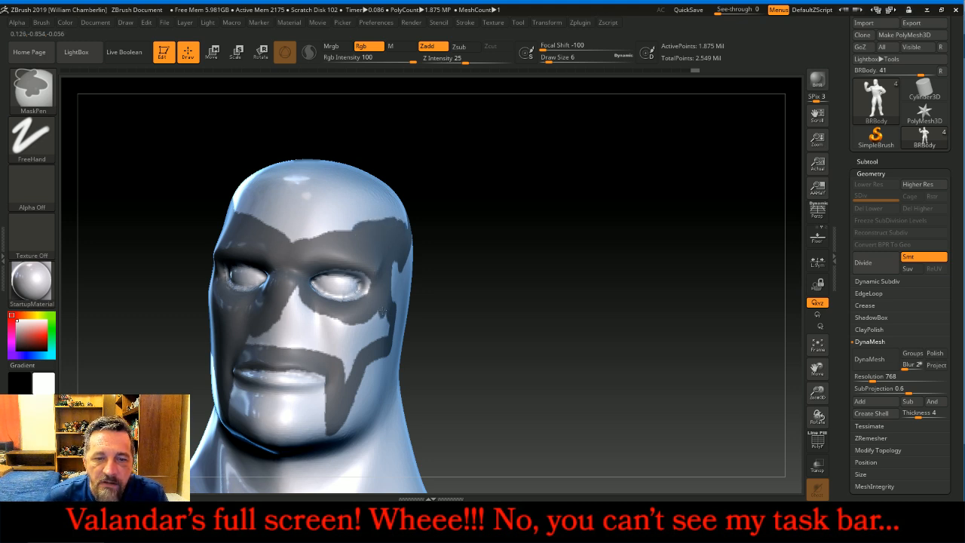
pyautogui.moveTo(346, 380)
pyautogui.keyDown('ctrl'); pyautogui.mouseDown()
pyautogui.moveTo(321, 350)
pyautogui.moveTo(249, 339)
pyautogui.moveTo(283, 322)
pyautogui.moveTo(294, 297)
pyautogui.moveTo(315, 319)
pyautogui.moveTo(364, 322)
pyautogui.moveTo(348, 346)
pyautogui.moveTo(316, 339)
pyautogui.mouseUp(); pyautogui.keyUp('ctrl')
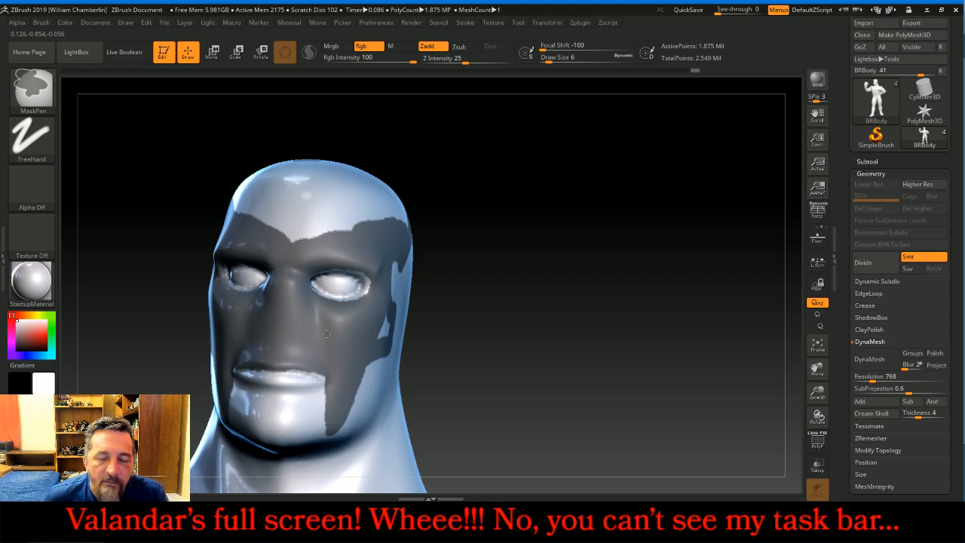
pyautogui.moveTo(545, 314); pyautogui.dragTo(452, 301)
pyautogui.moveTo(397, 321)
pyautogui.keyDown('ctrl'); pyautogui.mouseDown()
pyautogui.moveTo(411, 333)
pyautogui.moveTo(444, 319)
pyautogui.moveTo(441, 309)
pyautogui.moveTo(439, 339)
pyautogui.mouseUp(); pyautogui.keyUp('ctrl')
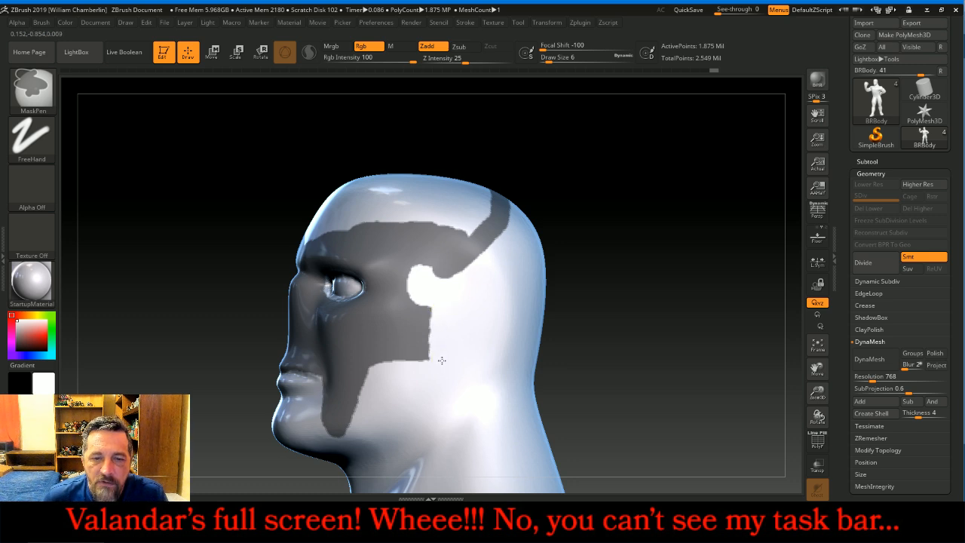
pyautogui.moveTo(613, 307); pyautogui.dragTo(653, 291)
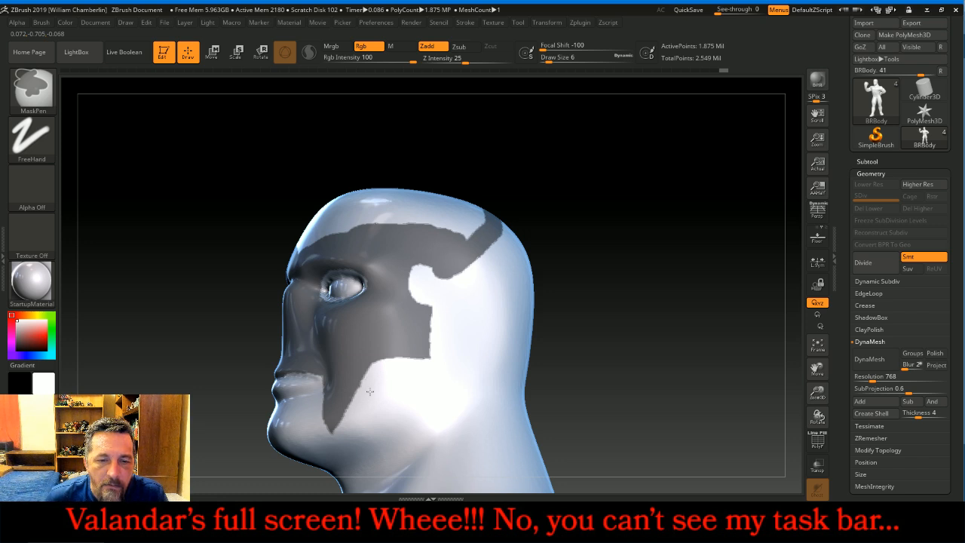
# Step: Fill the mask over the forehead and top of the head up to the hairline outline
pyautogui.moveTo(601, 183)
pyautogui.mouseDown()
pyautogui.moveTo(639, 261)
pyautogui.moveTo(640, 290)
pyautogui.mouseUp()
pyautogui.moveTo(626, 211); pyautogui.dragTo(609, 260)
pyautogui.moveTo(399, 309)
pyautogui.keyDown('ctrl'); pyautogui.mouseDown()
pyautogui.moveTo(401, 335)
pyautogui.moveTo(348, 332)
pyautogui.moveTo(324, 284)
pyautogui.moveTo(354, 309)
pyautogui.moveTo(386, 316)
pyautogui.moveTo(332, 257)
pyautogui.moveTo(363, 292)
pyautogui.moveTo(393, 300)
pyautogui.moveTo(377, 319)
pyautogui.mouseUp(); pyautogui.keyUp('ctrl')
pyautogui.moveTo(682, 248); pyautogui.dragTo(603, 219)
pyautogui.moveTo(414, 326)
pyautogui.keyDown('ctrl'); pyautogui.mouseDown()
pyautogui.moveTo(486, 311)
pyautogui.moveTo(506, 290)
pyautogui.moveTo(514, 306)
pyautogui.moveTo(522, 263)
pyautogui.moveTo(492, 226)
pyautogui.moveTo(474, 242)
pyautogui.moveTo(500, 270)
pyautogui.moveTo(411, 277)
pyautogui.moveTo(391, 268)
pyautogui.moveTo(450, 263)
pyautogui.moveTo(461, 240)
pyautogui.mouseUp(); pyautogui.keyUp('ctrl')
pyautogui.moveTo(633, 146)
pyautogui.mouseDown()
pyautogui.moveTo(663, 207)
pyautogui.moveTo(583, 206)
pyautogui.mouseUp()
pyautogui.moveTo(332, 192)
pyautogui.keyDown('ctrl'); pyautogui.mouseDown()
pyautogui.moveTo(369, 168)
pyautogui.moveTo(397, 183)
pyautogui.mouseUp(); pyautogui.keyUp('ctrl')
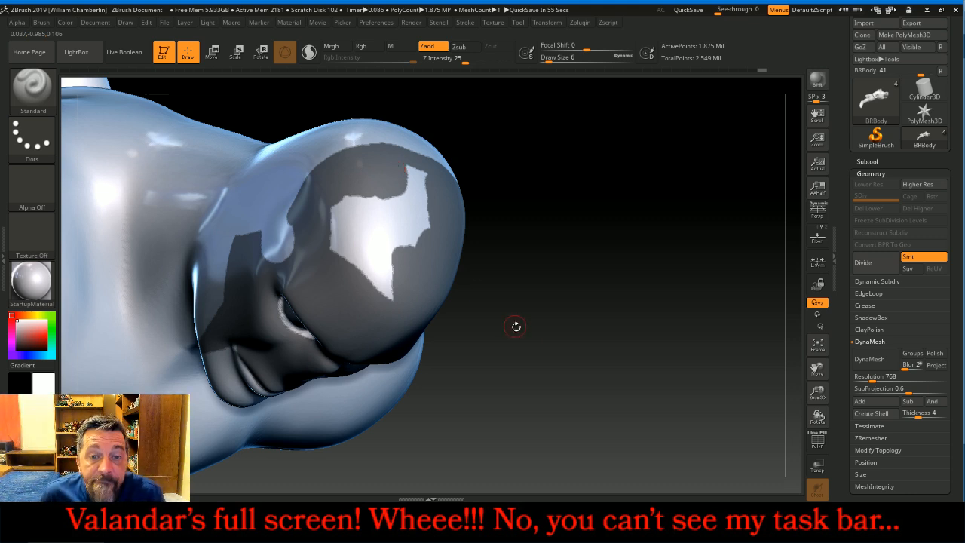
pyautogui.moveTo(437, 218)
pyautogui.keyDown('ctrl'); pyautogui.mouseDown()
pyautogui.moveTo(408, 173)
pyautogui.moveTo(403, 247)
pyautogui.moveTo(377, 281)
pyautogui.moveTo(388, 298)
pyautogui.moveTo(340, 226)
pyautogui.moveTo(340, 204)
pyautogui.moveTo(375, 201)
pyautogui.moveTo(399, 219)
pyautogui.mouseUp(); pyautogui.keyUp('ctrl')
pyautogui.moveTo(535, 260); pyautogui.dragTo(632, 280)
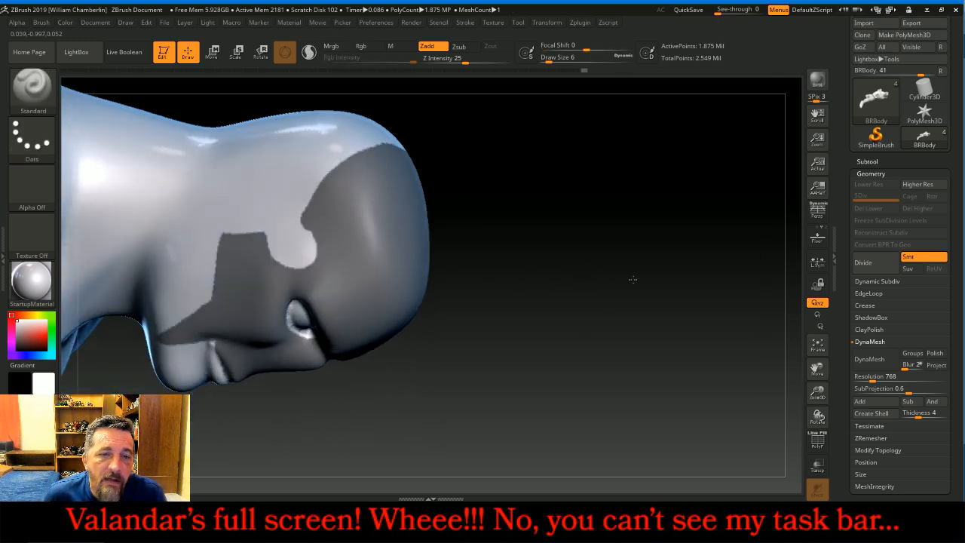
# Step: Clear a rounded notch from the mask at the ear position on both sides of the head
pyautogui.press('ctrl')
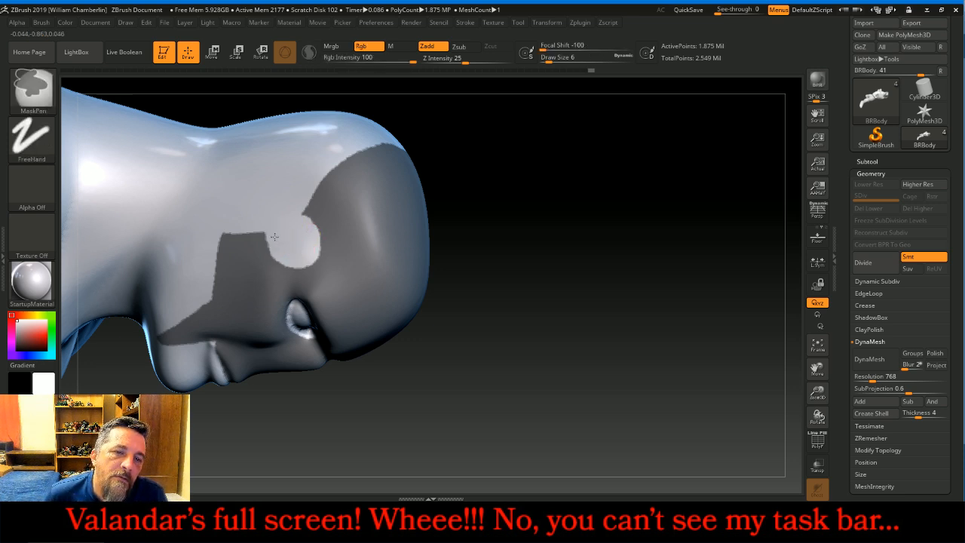
pyautogui.moveTo(575, 355)
pyautogui.mouseDown()
pyautogui.moveTo(560, 306)
pyautogui.moveTo(491, 239)
pyautogui.mouseUp()
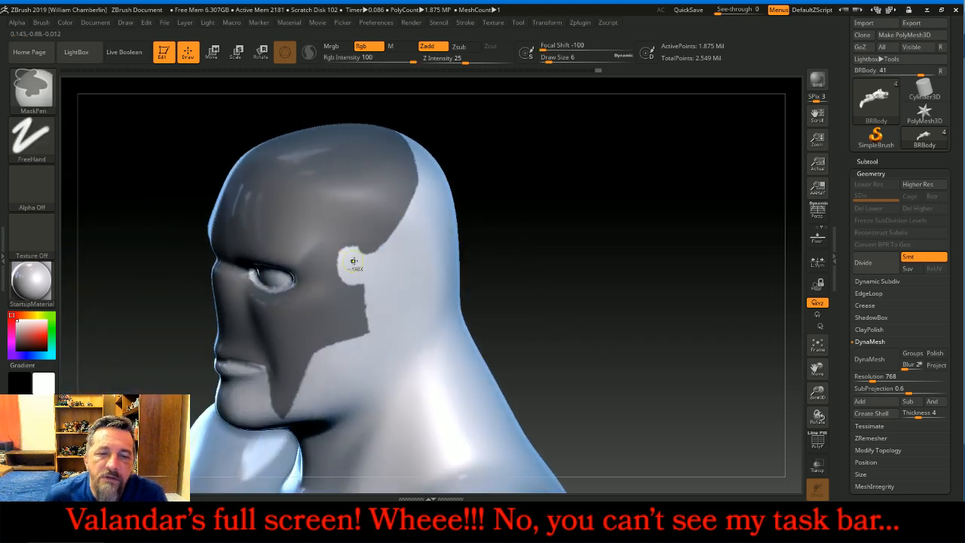
pyautogui.moveTo(365, 261)
pyautogui.keyDown('ctrl'); pyautogui.keyDown('alt'); pyautogui.mouseDown()
pyautogui.moveTo(355, 247)
pyautogui.moveTo(338, 270)
pyautogui.mouseUp(); pyautogui.keyUp('alt'); pyautogui.keyUp('ctrl')
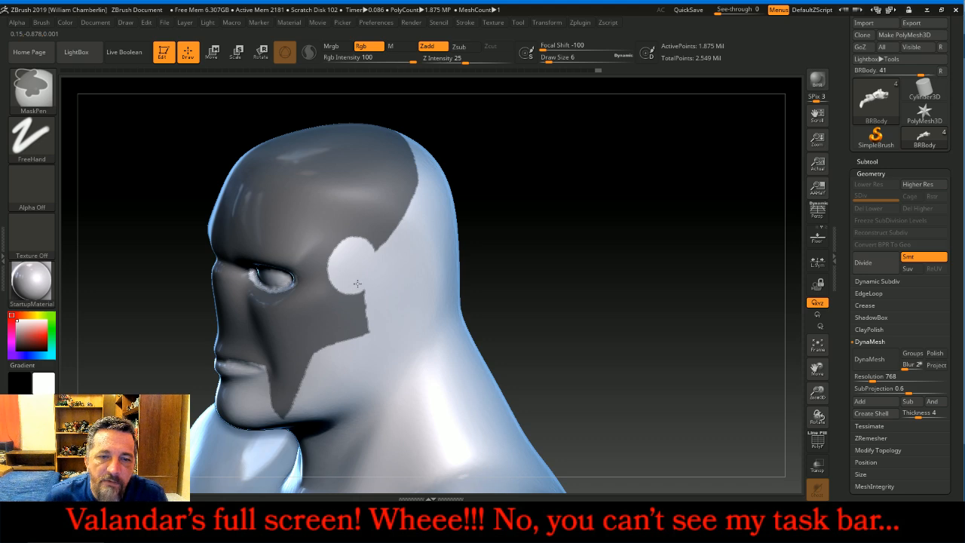
pyautogui.moveTo(618, 283)
pyautogui.mouseDown()
pyautogui.moveTo(651, 265)
pyautogui.moveTo(646, 287)
pyautogui.moveTo(628, 285)
pyautogui.mouseUp()
pyautogui.moveTo(683, 305); pyautogui.dragTo(625, 304)
# Step: Clear a straight central strip from the mask, running from mid-forehead up over the top of the head
pyautogui.moveTo(255, 246); pyautogui.dragTo(301, 269)
pyautogui.moveTo(680, 222); pyautogui.dragTo(675, 253)
pyautogui.press('ctrl')
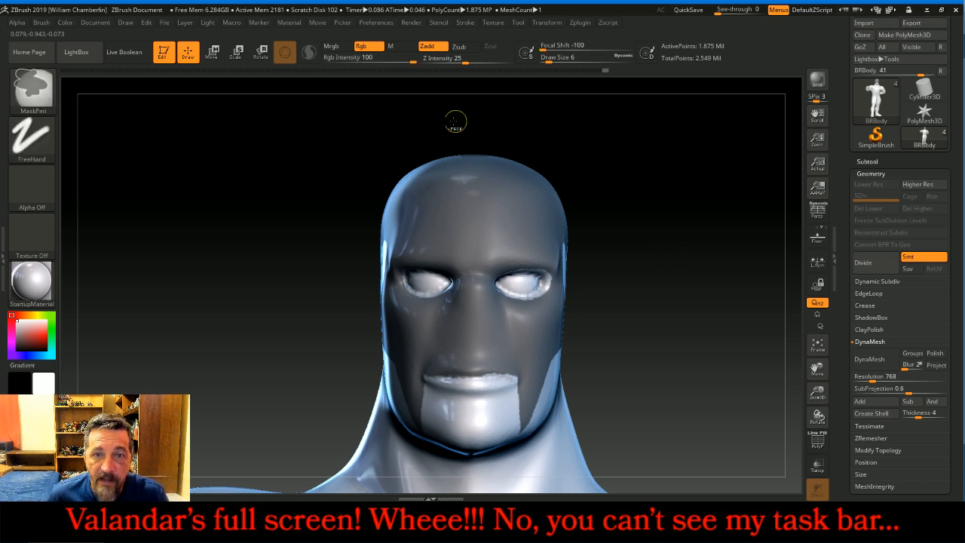
pyautogui.moveTo(443, 123)
pyautogui.keyDown('ctrl'); pyautogui.mouseDown()
pyautogui.moveTo(444, 209)
pyautogui.moveTo(515, 241)
pyautogui.moveTo(501, 239)
pyautogui.mouseUp(); pyautogui.keyUp('ctrl')
pyautogui.moveTo(689, 222)
pyautogui.mouseDown()
pyautogui.moveTo(716, 226)
pyautogui.moveTo(695, 216)
pyautogui.mouseUp()
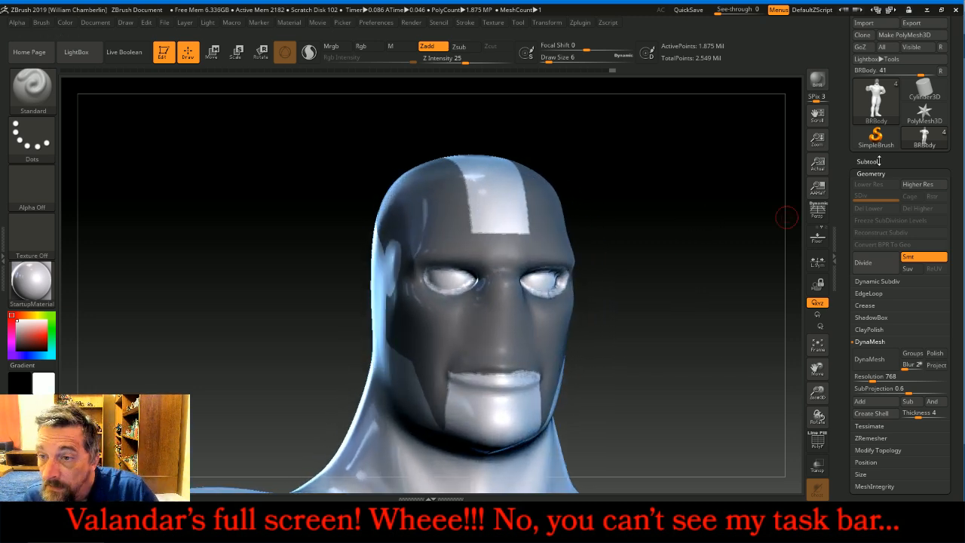
# Step: Extract the masked face area at a thickness of 0.01 and accept it as a new subtool
pyautogui.click(867, 161)
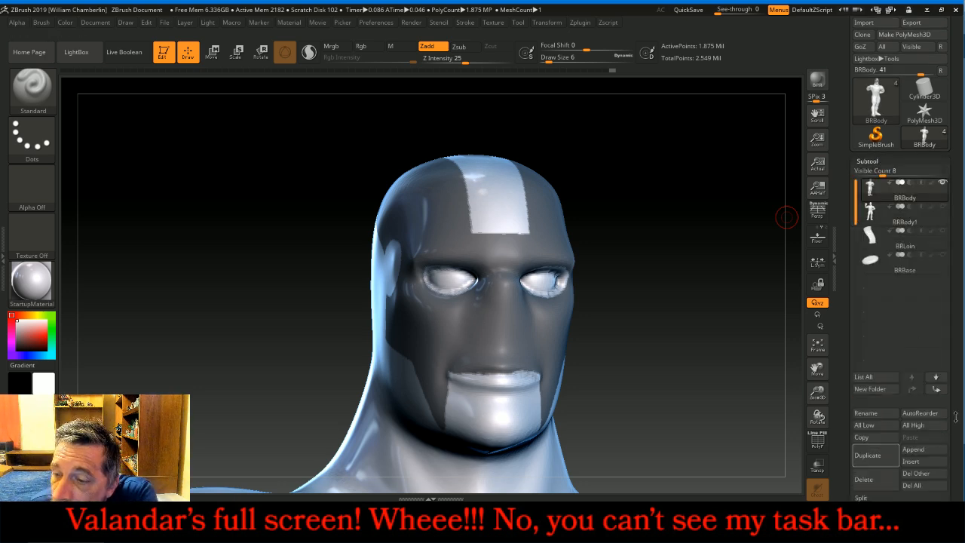
pyautogui.scroll(-3, 923, 399)
pyautogui.click(916, 399)
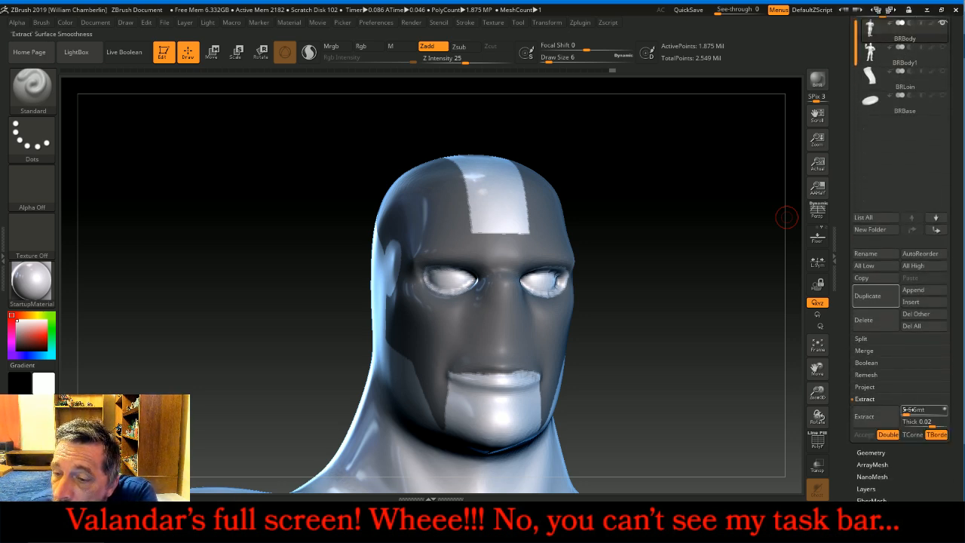
pyautogui.press('BackSpace')
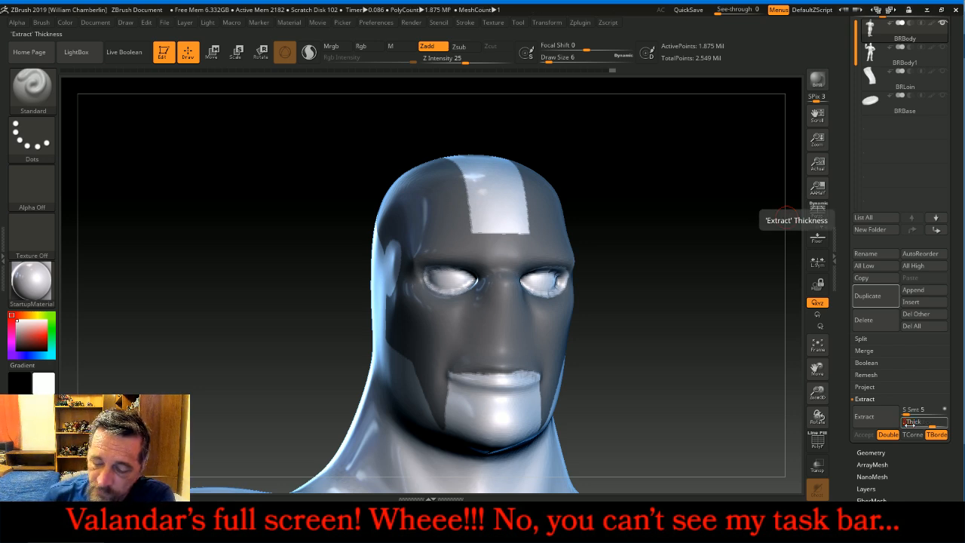
pyautogui.press('Return')
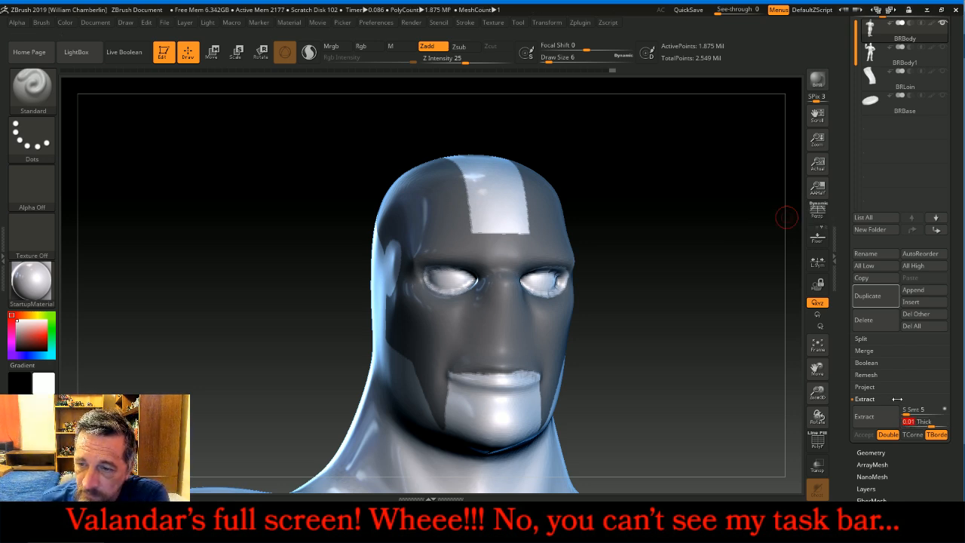
pyautogui.click(884, 417)
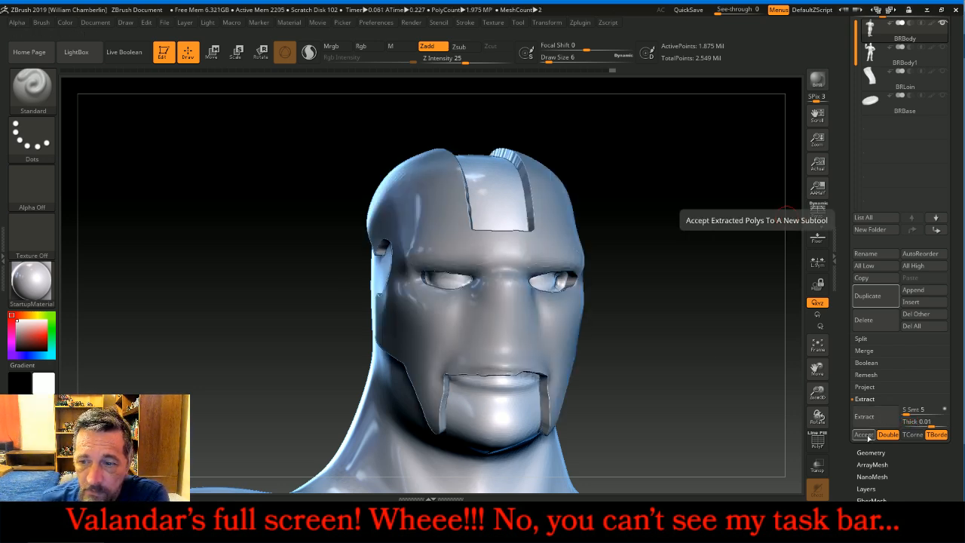
pyautogui.click(863, 434)
# Step: Make the BRBody subtool active again and turn on transparency to see the head through the extracted faceplate
pyautogui.moveTo(687, 220); pyautogui.dragTo(715, 231)
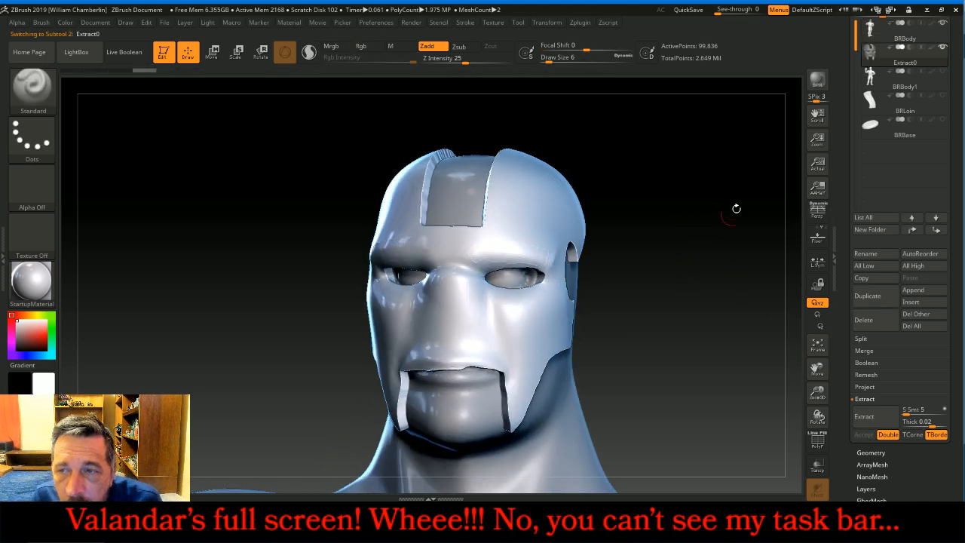
pyautogui.click(878, 32)
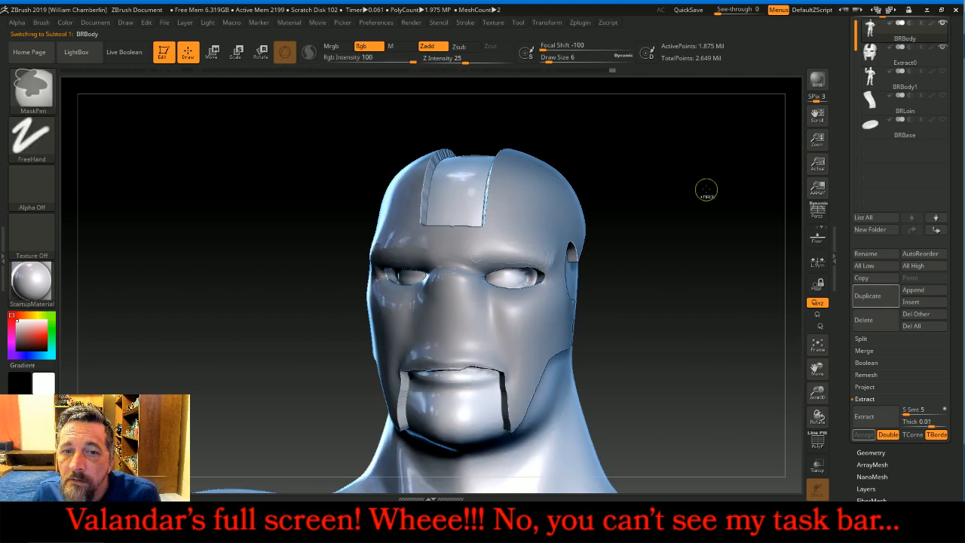
pyautogui.moveTo(719, 213); pyautogui.dragTo(744, 179)
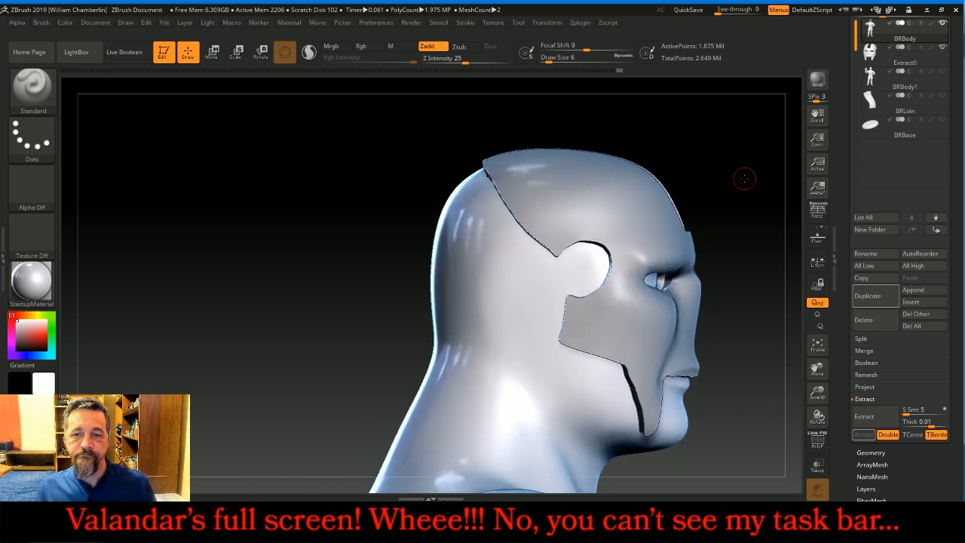
pyautogui.click(816, 465)
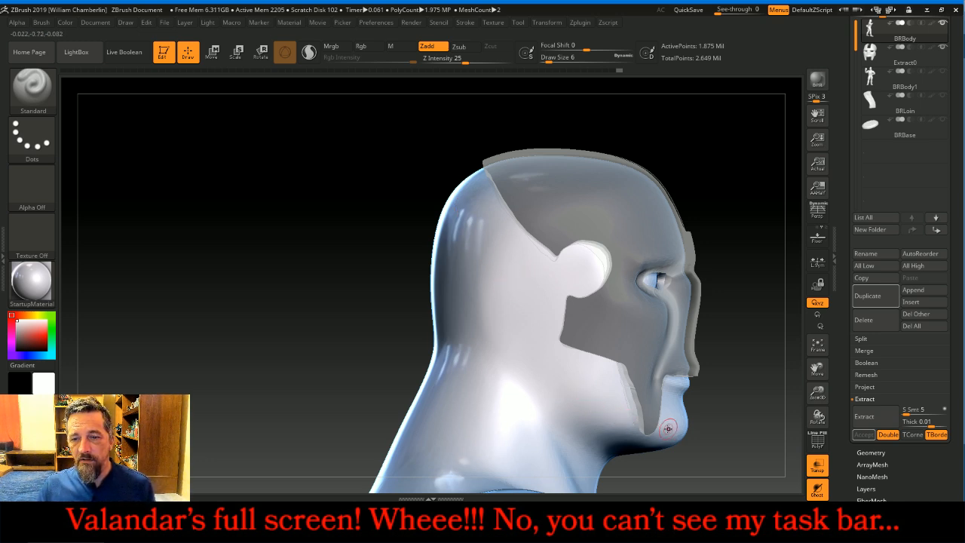
pyautogui.moveTo(714, 424); pyautogui.dragTo(605, 386)
pyautogui.moveTo(701, 381); pyautogui.dragTo(727, 383)
# Step: Switch to the browser's live chat window to read the viewer's question, and return to ZBrush
pyautogui.click(595, 518)
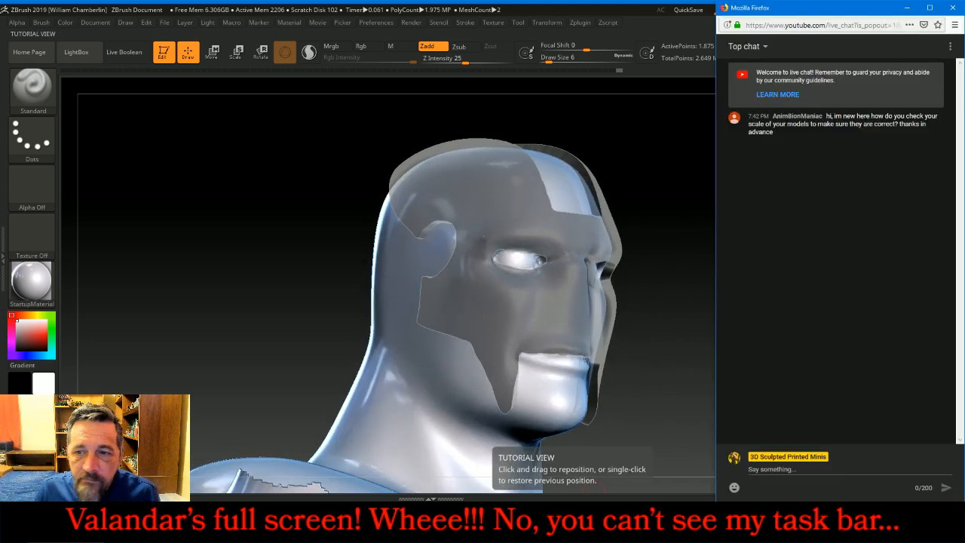
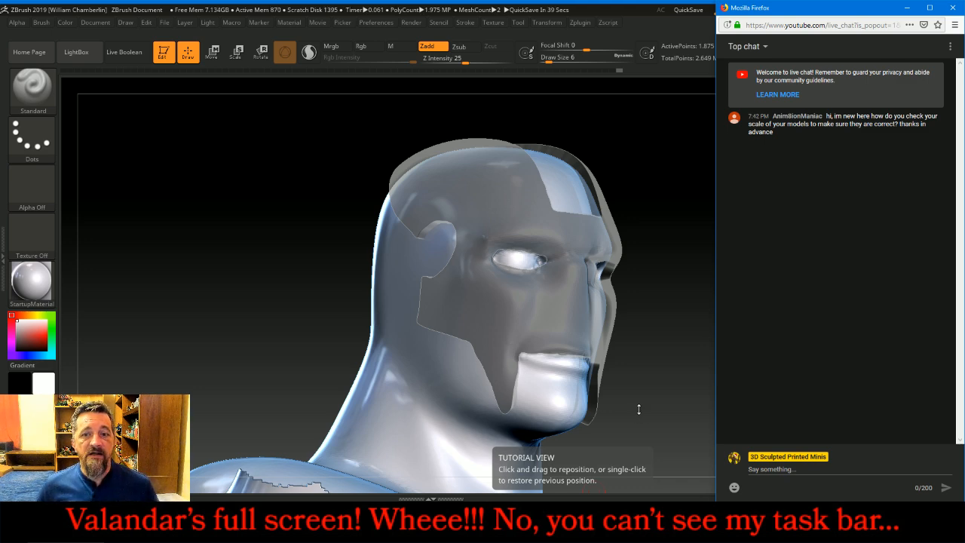
pyautogui.moveTo(667, 401)
pyautogui.mouseDown()
pyautogui.moveTo(648, 397)
pyautogui.moveTo(689, 398)
pyautogui.moveTo(674, 373)
pyautogui.moveTo(691, 365)
pyautogui.moveTo(699, 337)
pyautogui.mouseUp()
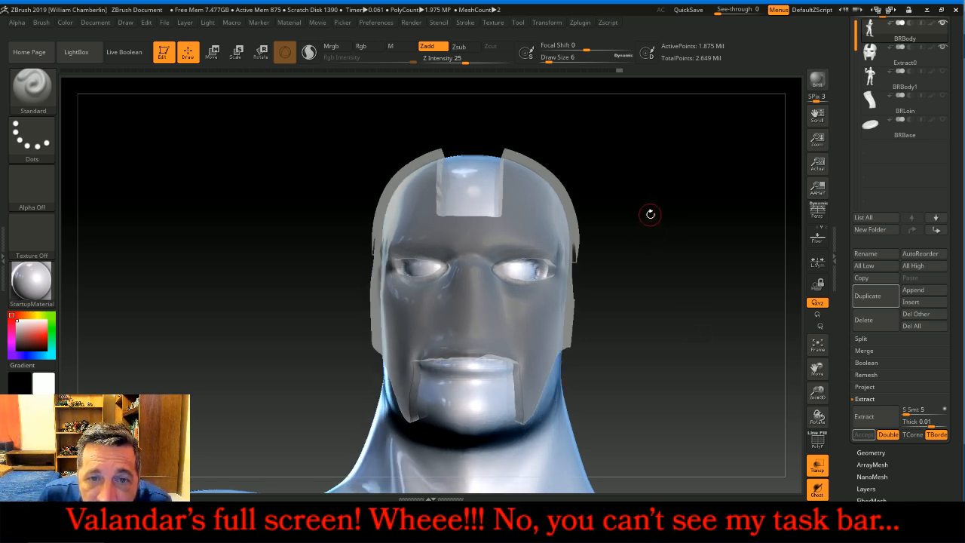
# Step: Mask a central strip on the body from the forehead gap back over the crown
pyautogui.moveTo(651, 214); pyautogui.dragTo(651, 213)
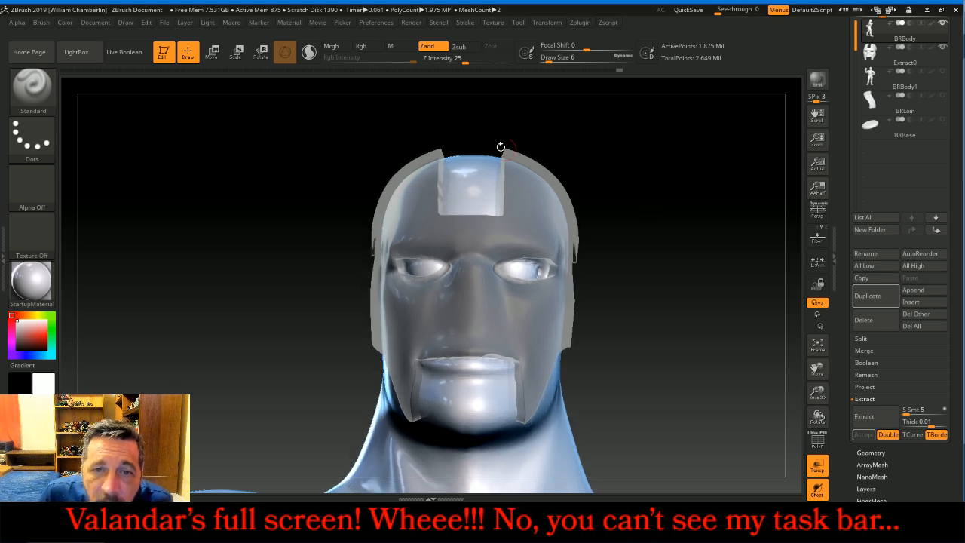
pyautogui.keyDown('ctrl'); pyautogui.moveTo(450, 134); pyautogui.dragTo(491, 208); pyautogui.keyUp('ctrl')
pyautogui.moveTo(667, 190); pyautogui.dragTo(731, 199)
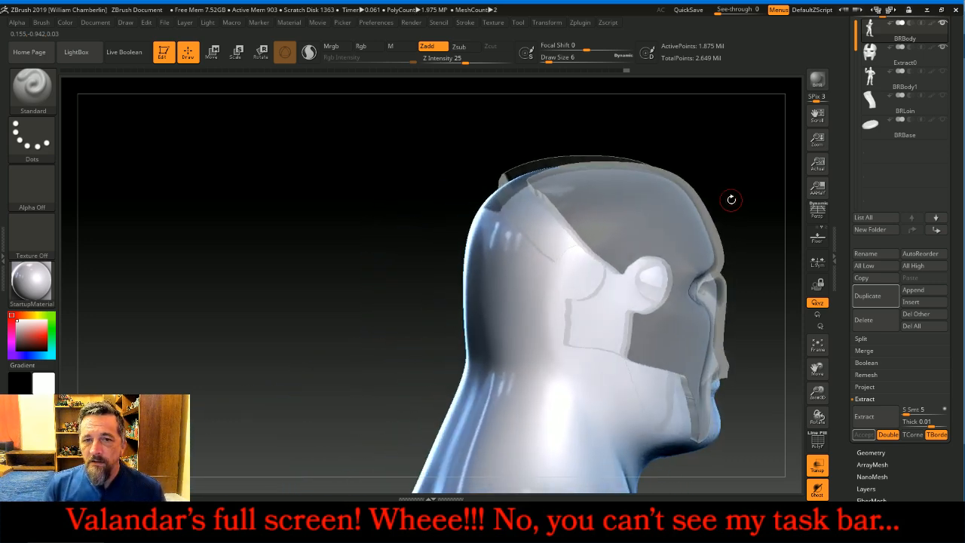
# Step: Mask the back of the head on the right side from crown to nape, trimming the edge to curve behind the ear
pyautogui.press('ctrl')
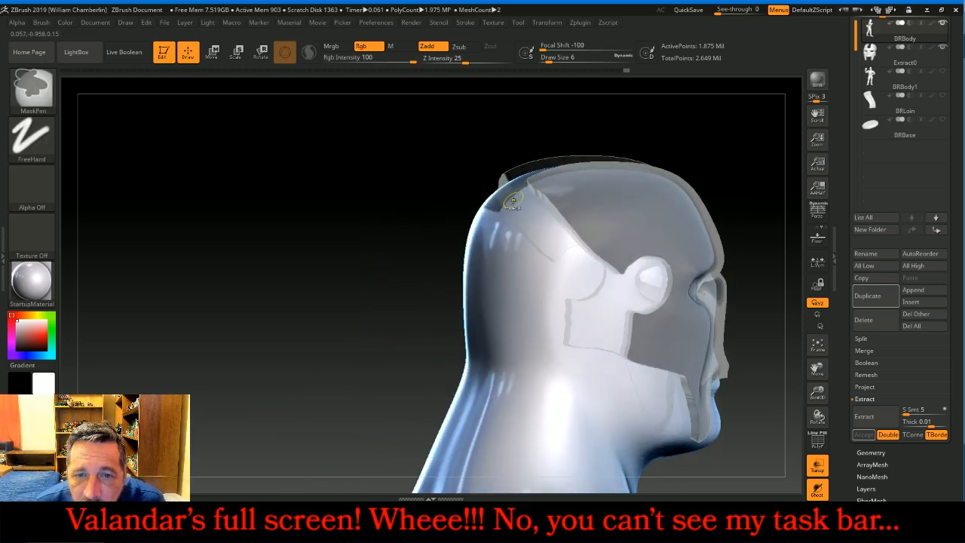
pyautogui.moveTo(516, 212)
pyautogui.keyDown('ctrl'); pyautogui.mouseDown()
pyautogui.moveTo(554, 251)
pyautogui.moveTo(555, 321)
pyautogui.moveTo(570, 348)
pyautogui.moveTo(540, 363)
pyautogui.moveTo(471, 358)
pyautogui.mouseUp(); pyautogui.keyUp('ctrl')
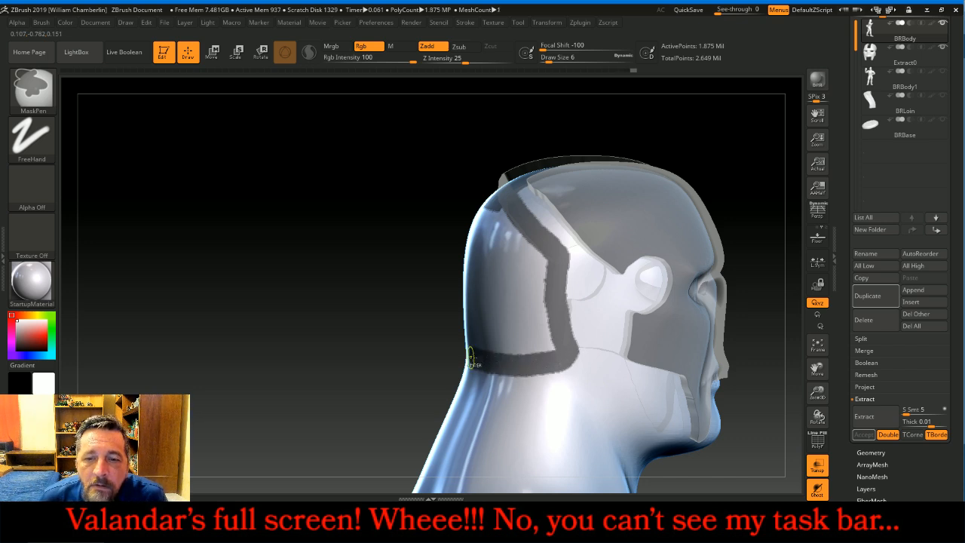
pyautogui.moveTo(578, 252)
pyautogui.keyDown('ctrl'); pyautogui.mouseDown()
pyautogui.moveTo(544, 265)
pyautogui.moveTo(546, 343)
pyautogui.moveTo(533, 324)
pyautogui.moveTo(528, 241)
pyautogui.moveTo(522, 345)
pyautogui.mouseUp(); pyautogui.keyUp('ctrl')
pyautogui.moveTo(515, 304)
pyautogui.keyDown('ctrl'); pyautogui.mouseDown()
pyautogui.moveTo(511, 226)
pyautogui.moveTo(493, 210)
pyautogui.moveTo(482, 260)
pyautogui.moveTo(491, 349)
pyautogui.moveTo(505, 346)
pyautogui.moveTo(495, 246)
pyautogui.mouseUp(); pyautogui.keyUp('ctrl')
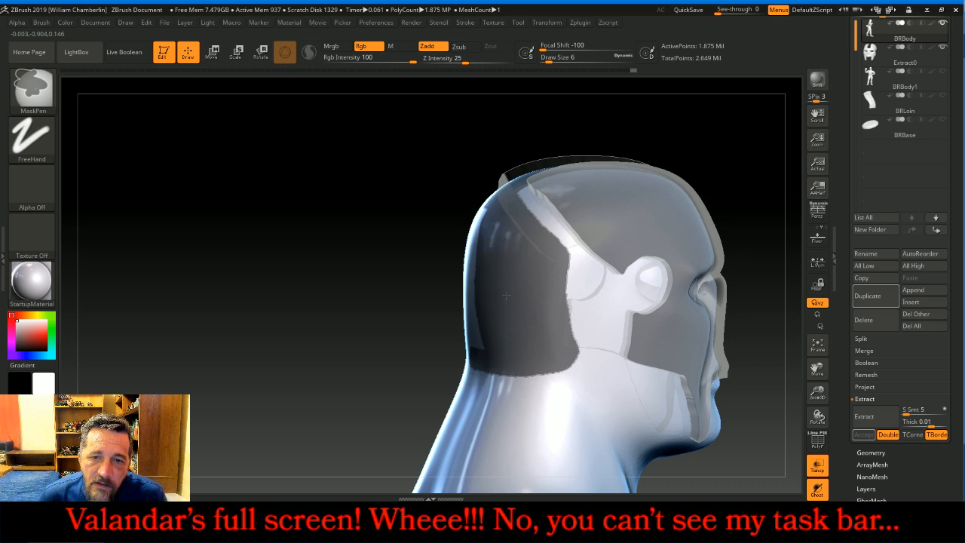
pyautogui.moveTo(582, 267)
pyautogui.keyDown('ctrl'); pyautogui.keyDown('alt'); pyautogui.mouseDown()
pyautogui.moveTo(577, 256)
pyautogui.moveTo(564, 271)
pyautogui.moveTo(575, 343)
pyautogui.mouseUp(); pyautogui.keyUp('alt'); pyautogui.keyUp('ctrl')
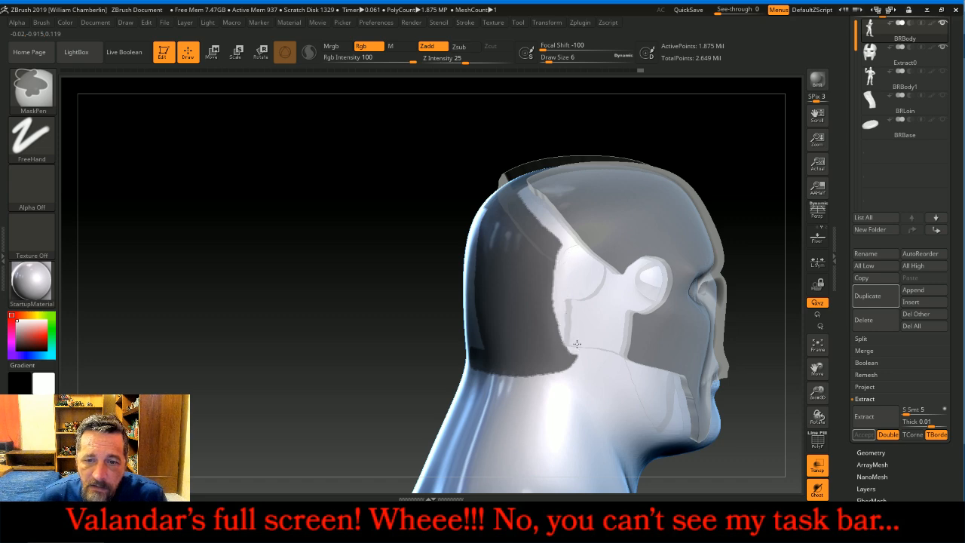
# Step: Mask the back of the head on the left side, outlining it from crown to nape and filling the enclosed area
pyautogui.moveTo(267, 254)
pyautogui.mouseDown()
pyautogui.moveTo(319, 272)
pyautogui.moveTo(326, 287)
pyautogui.moveTo(329, 280)
pyautogui.mouseUp()
pyautogui.press('ctrl')
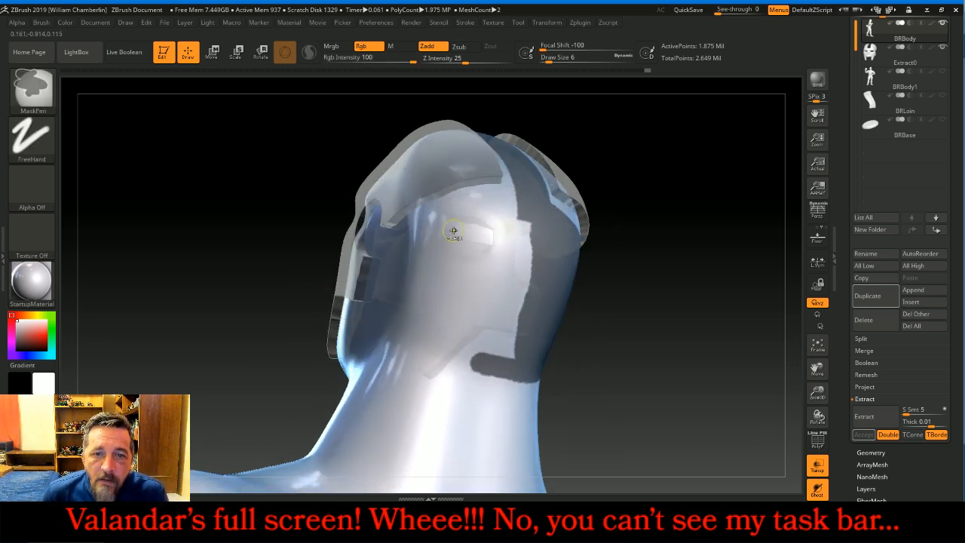
pyautogui.moveTo(435, 220)
pyautogui.keyDown('ctrl'); pyautogui.mouseDown()
pyautogui.moveTo(406, 333)
pyautogui.moveTo(430, 351)
pyautogui.moveTo(479, 354)
pyautogui.mouseUp(); pyautogui.keyUp('ctrl')
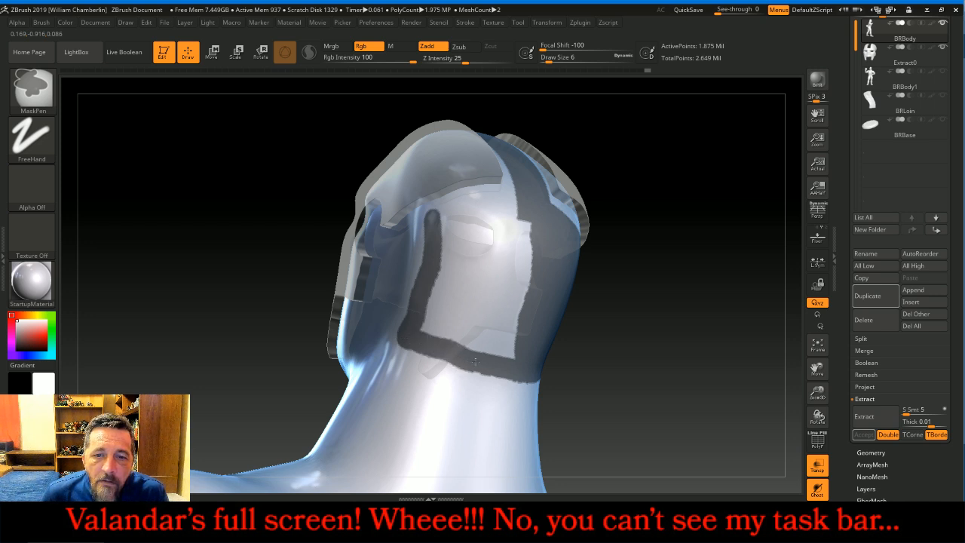
pyautogui.moveTo(437, 221)
pyautogui.keyDown('ctrl'); pyautogui.mouseDown()
pyautogui.moveTo(477, 200)
pyautogui.moveTo(505, 204)
pyautogui.mouseUp(); pyautogui.keyUp('ctrl')
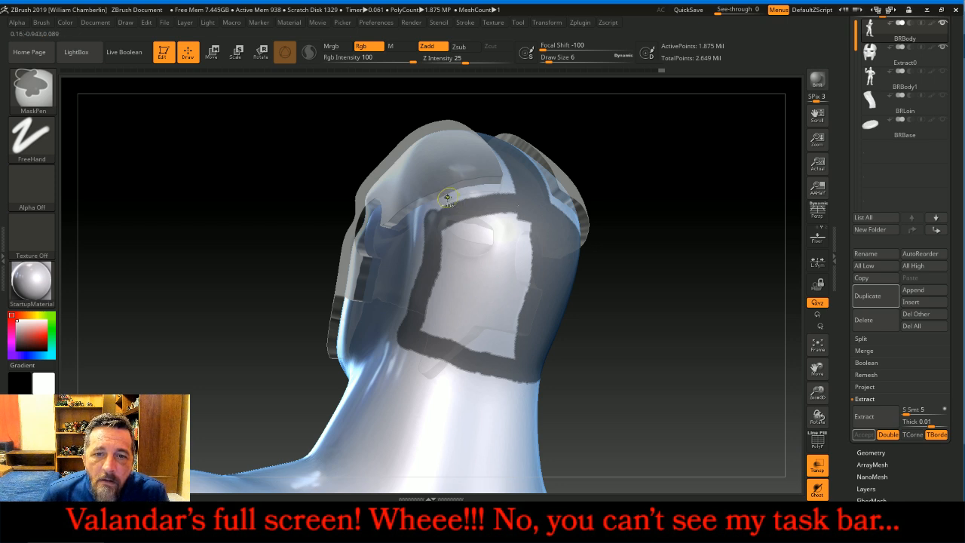
pyautogui.moveTo(421, 214)
pyautogui.keyDown('ctrl'); pyautogui.mouseDown()
pyautogui.moveTo(451, 243)
pyautogui.moveTo(518, 219)
pyautogui.moveTo(520, 290)
pyautogui.moveTo(505, 343)
pyautogui.moveTo(460, 339)
pyautogui.moveTo(430, 309)
pyautogui.moveTo(452, 266)
pyautogui.moveTo(504, 277)
pyautogui.moveTo(474, 333)
pyautogui.moveTo(451, 294)
pyautogui.moveTo(501, 312)
pyautogui.moveTo(499, 284)
pyautogui.mouseUp(); pyautogui.keyUp('ctrl')
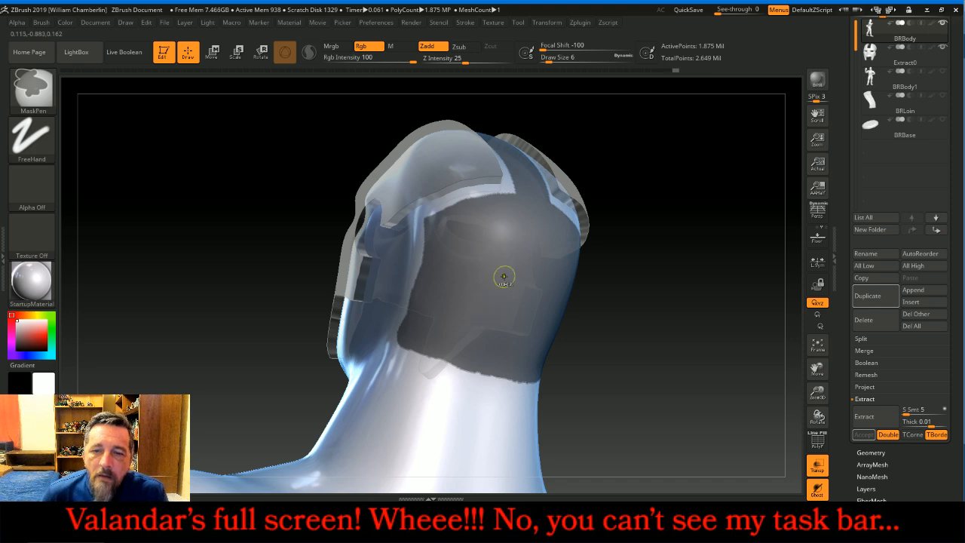
# Step: Reshape the left edge of the back-of-head mask into a curve behind the ear, turning transparency off to refine it
pyautogui.moveTo(684, 308)
pyautogui.mouseDown()
pyautogui.moveTo(554, 298)
pyautogui.moveTo(681, 296)
pyautogui.moveTo(712, 309)
pyautogui.mouseUp()
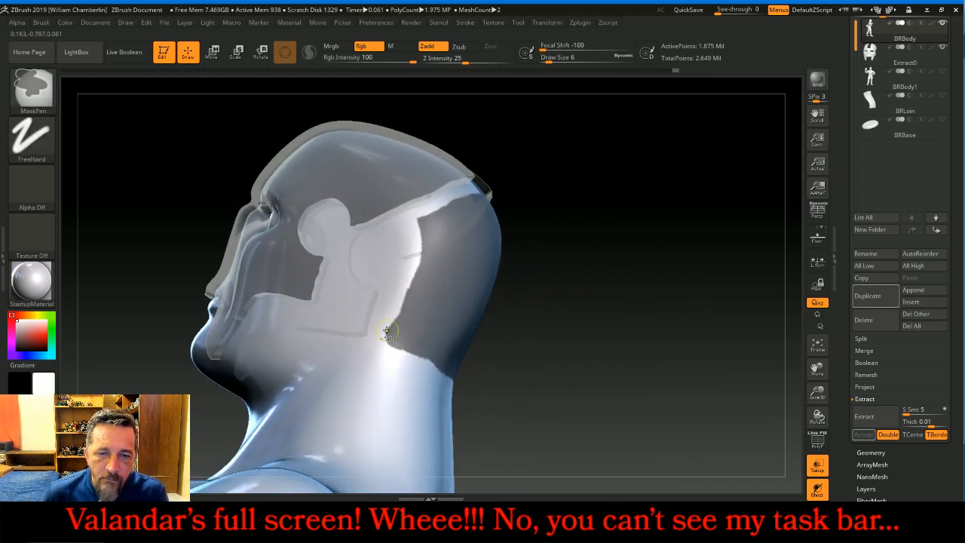
pyautogui.moveTo(383, 330)
pyautogui.keyDown('ctrl'); pyautogui.mouseDown()
pyautogui.moveTo(399, 337)
pyautogui.moveTo(402, 305)
pyautogui.mouseUp(); pyautogui.keyUp('ctrl')
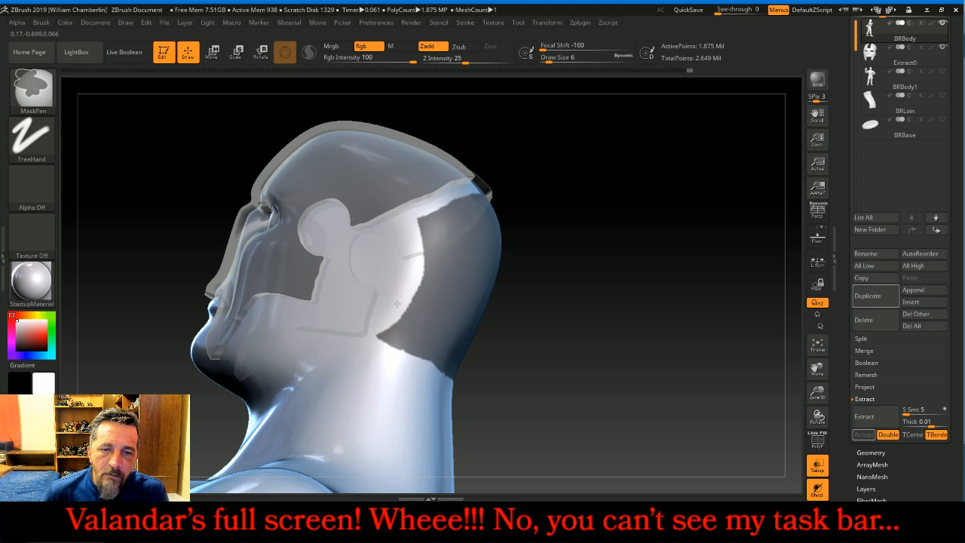
pyautogui.moveTo(677, 239)
pyautogui.mouseDown()
pyautogui.moveTo(621, 214)
pyautogui.moveTo(629, 216)
pyautogui.mouseUp()
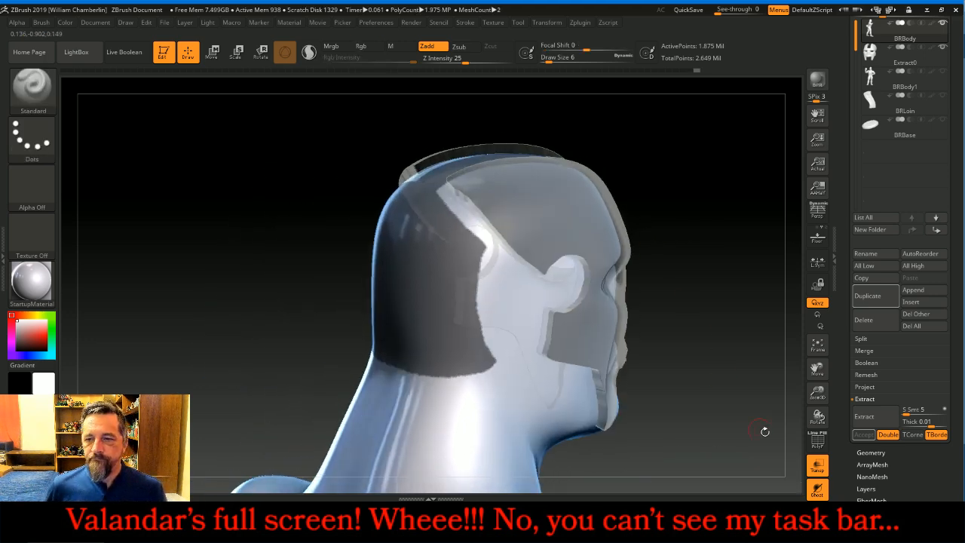
pyautogui.click(820, 469)
pyautogui.moveTo(719, 332)
pyautogui.mouseDown()
pyautogui.moveTo(692, 311)
pyautogui.moveTo(781, 321)
pyautogui.moveTo(701, 334)
pyautogui.moveTo(761, 333)
pyautogui.moveTo(790, 344)
pyautogui.moveTo(734, 325)
pyautogui.mouseUp()
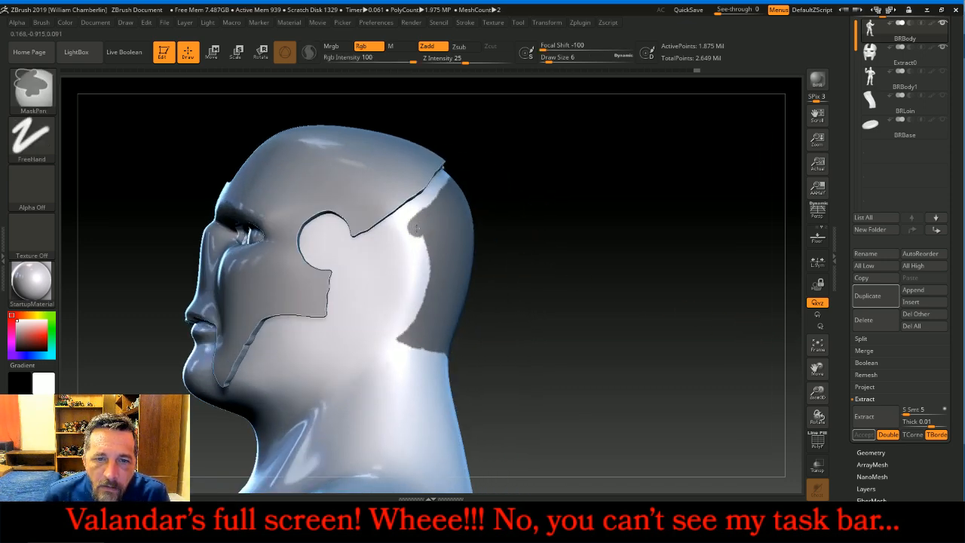
pyautogui.moveTo(411, 231)
pyautogui.keyDown('ctrl'); pyautogui.mouseDown()
pyautogui.moveTo(418, 291)
pyautogui.moveTo(403, 329)
pyautogui.mouseUp(); pyautogui.keyUp('ctrl')
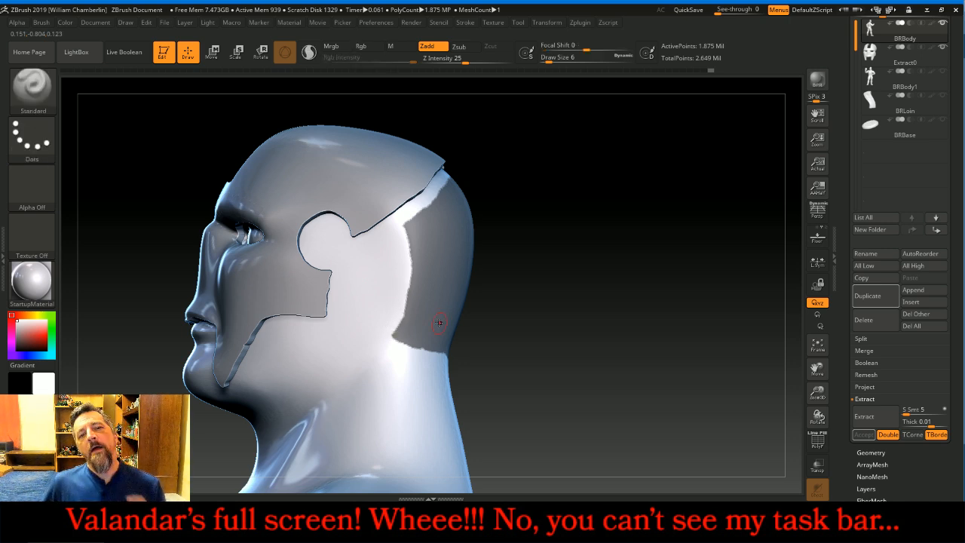
pyautogui.moveTo(601, 264); pyautogui.dragTo(591, 276)
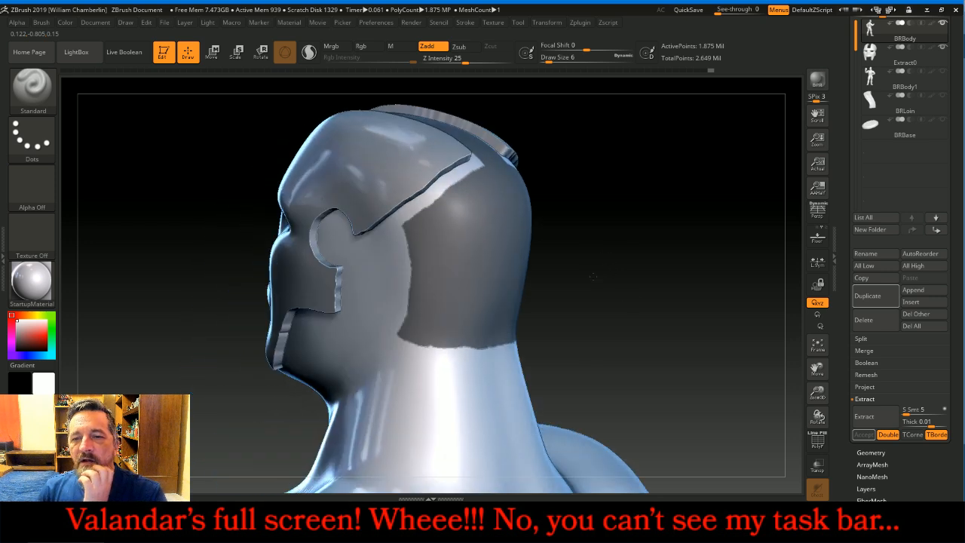
# Step: Extract the masked back of the head and crown strip at a thickness of 0.015 and accept it as a new subtool
pyautogui.click(867, 416)
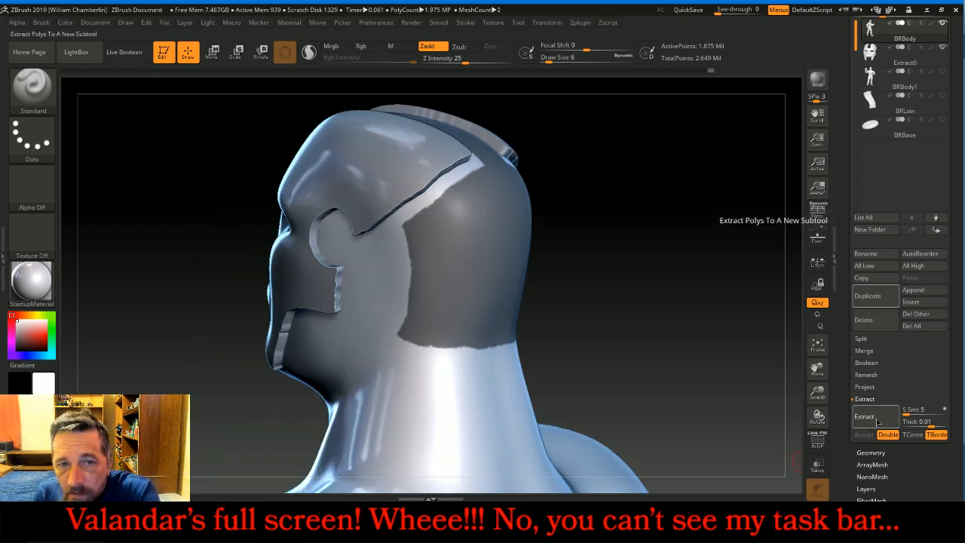
pyautogui.click(915, 422)
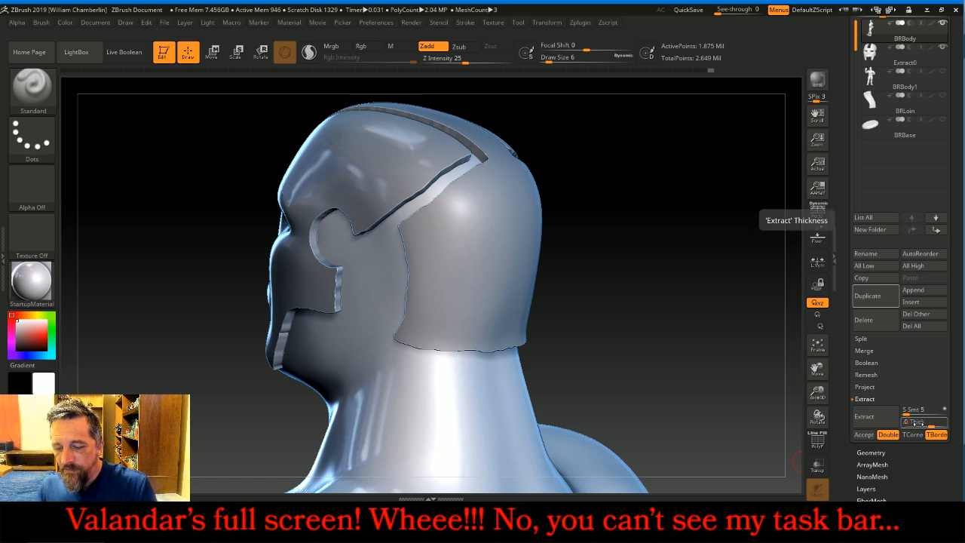
pyautogui.write('.015')
pyautogui.press('Return')
pyautogui.click(886, 417)
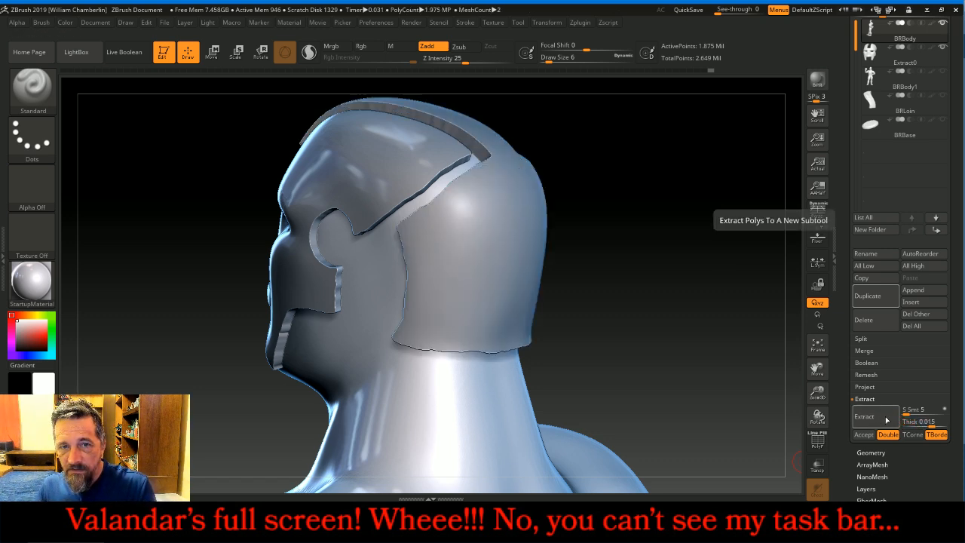
pyautogui.click(863, 435)
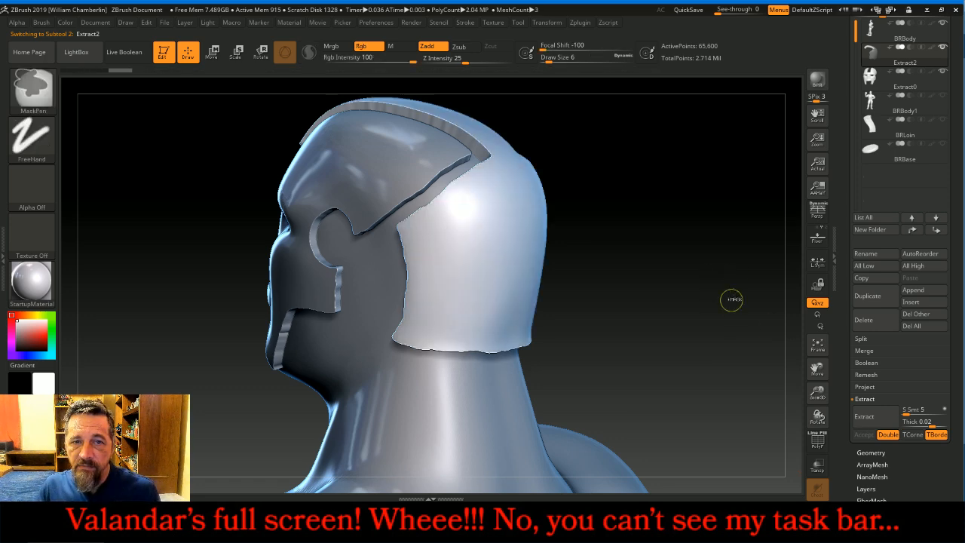
# Step: Make the BRBody subtool active again, set the extract thickness to 0.05 and turn transparency back on
pyautogui.click(873, 31)
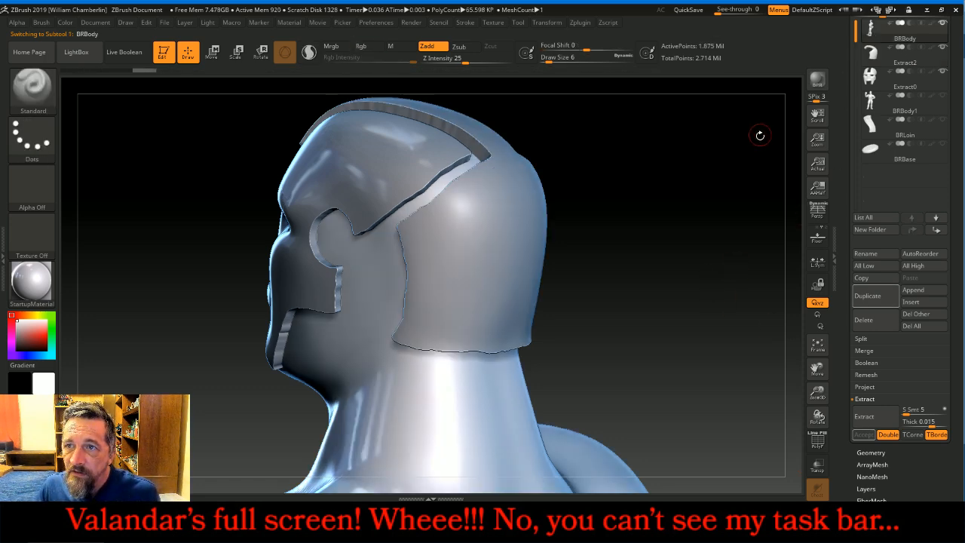
pyautogui.moveTo(713, 239)
pyautogui.mouseDown()
pyautogui.moveTo(686, 234)
pyautogui.moveTo(728, 233)
pyautogui.moveTo(711, 224)
pyautogui.mouseUp()
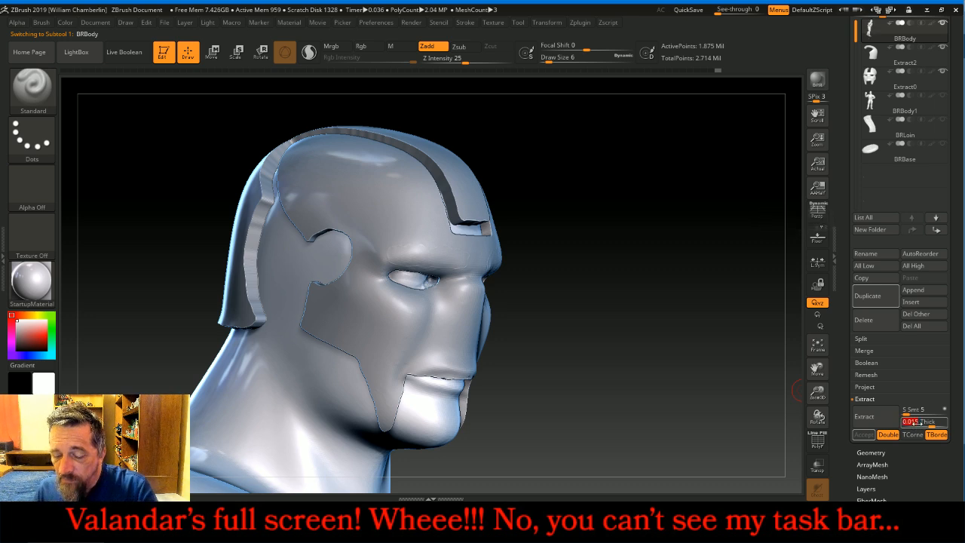
pyautogui.moveTo(707, 367); pyautogui.dragTo(720, 366)
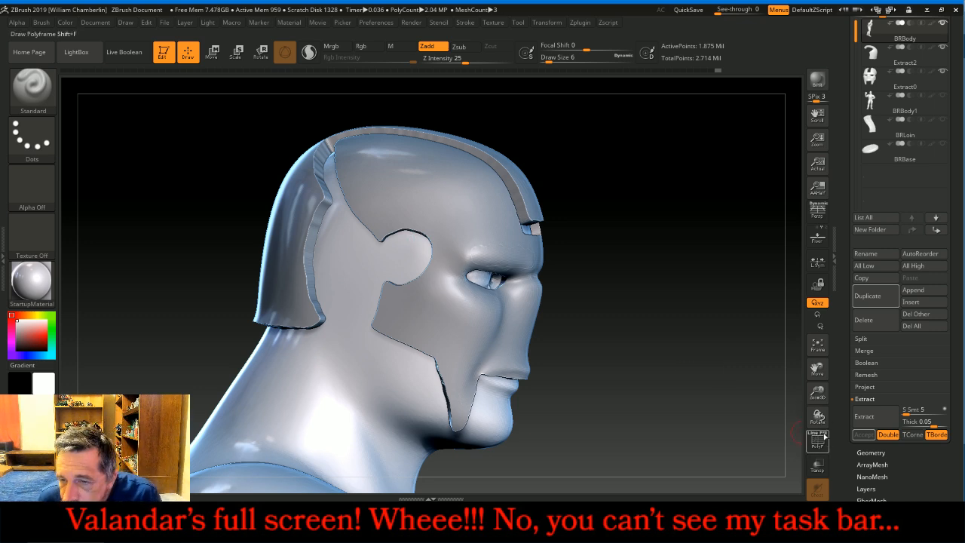
pyautogui.click(817, 465)
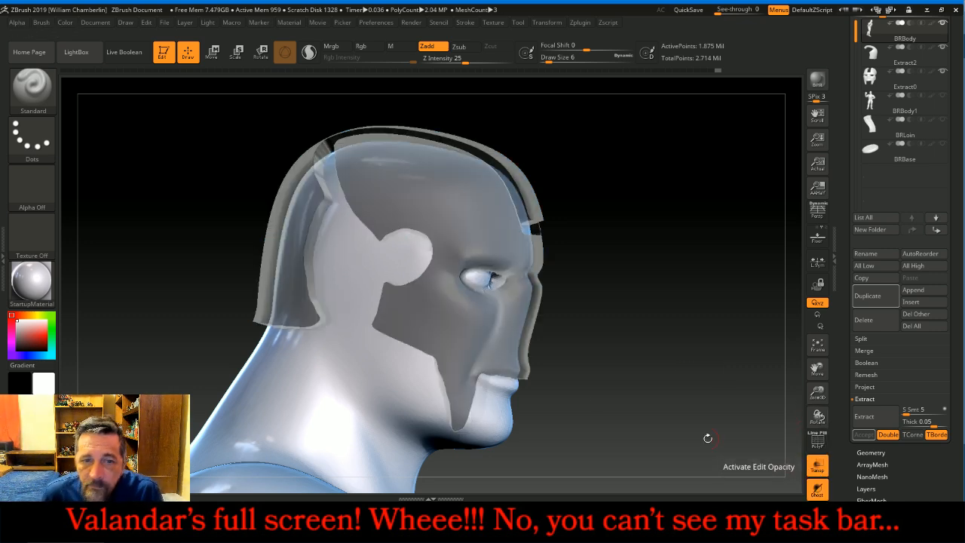
# Step: Mask the right ear disc and a strap running down behind the jaw and along the jawline to the chin
pyautogui.press('ctrl')
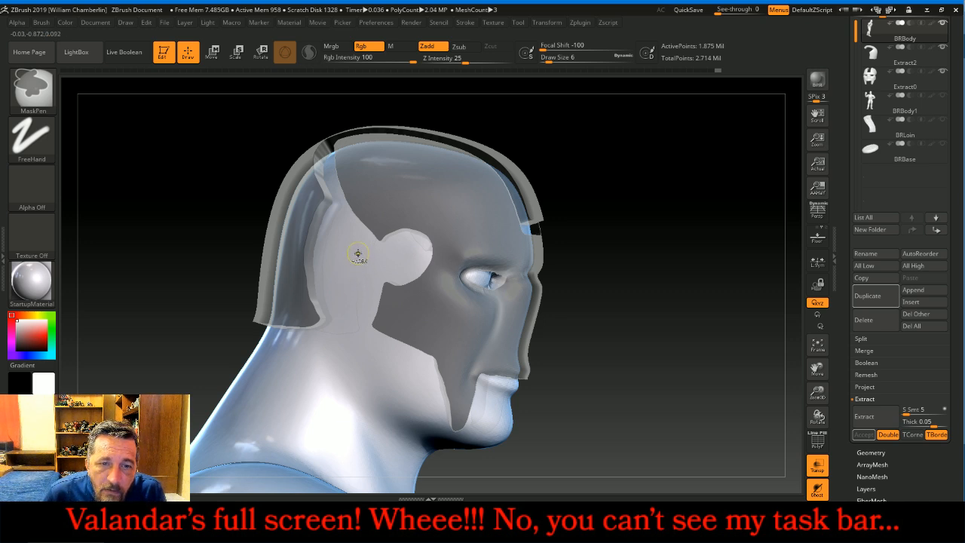
pyautogui.moveTo(358, 252)
pyautogui.keyDown('ctrl'); pyautogui.mouseDown()
pyautogui.moveTo(344, 355)
pyautogui.moveTo(426, 416)
pyautogui.mouseUp(); pyautogui.keyUp('ctrl')
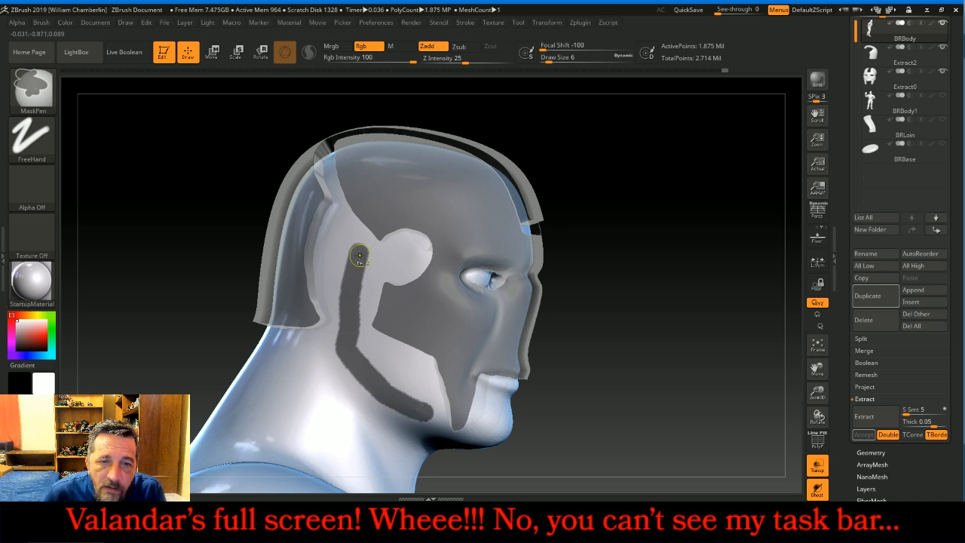
pyautogui.moveTo(357, 256)
pyautogui.keyDown('ctrl'); pyautogui.mouseDown()
pyautogui.moveTo(360, 245)
pyautogui.moveTo(384, 257)
pyautogui.mouseUp(); pyautogui.keyUp('ctrl')
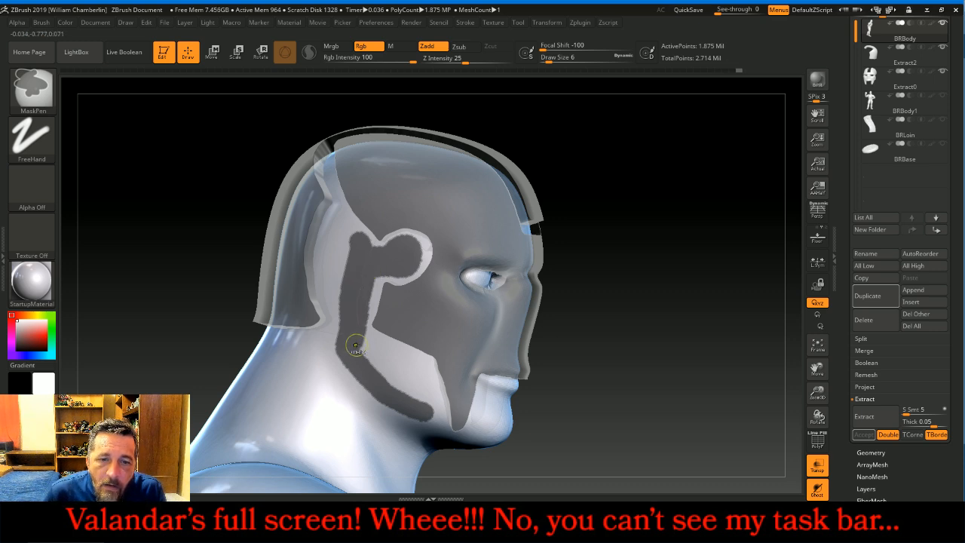
pyautogui.moveTo(380, 365); pyautogui.dragTo(426, 406)
pyautogui.moveTo(693, 352)
pyautogui.mouseDown()
pyautogui.moveTo(461, 413)
pyautogui.moveTo(476, 435)
pyautogui.mouseUp()
pyautogui.press('ctrl')
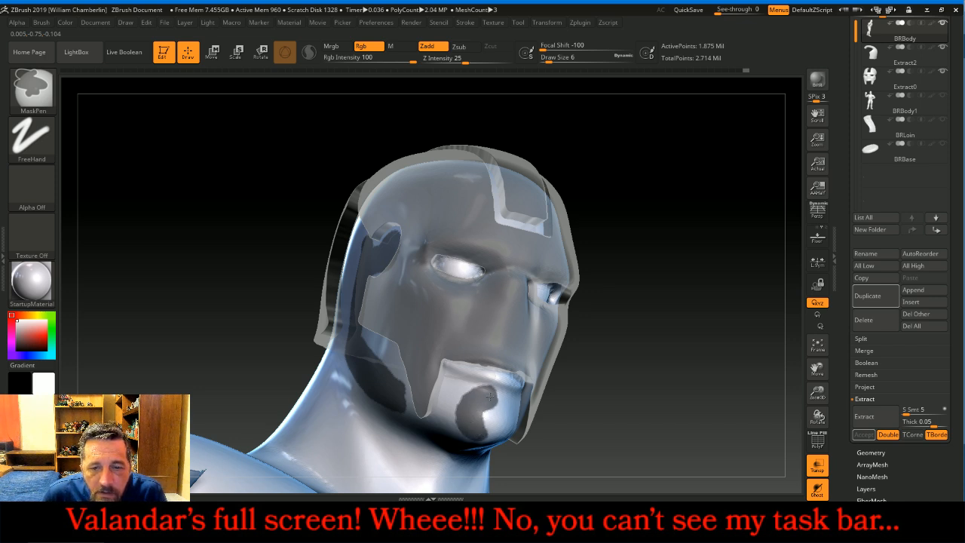
pyautogui.keyDown('ctrl'); pyautogui.moveTo(456, 409); pyautogui.dragTo(419, 397); pyautogui.keyUp('ctrl')
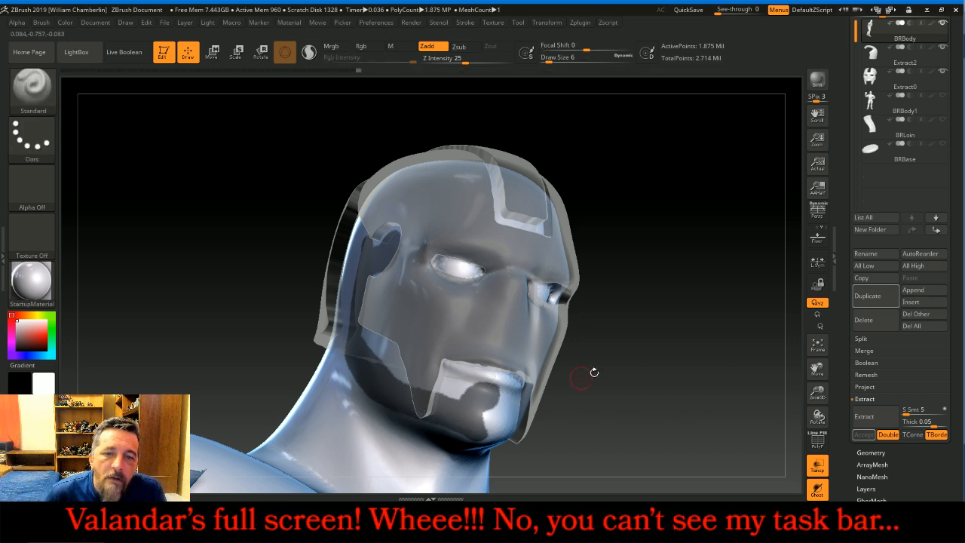
# Step: Mask a round patch inside the left ear disc, undoing the off-centre first stroke and repainting it within the faceplate cutout
pyautogui.moveTo(722, 332)
pyautogui.mouseDown()
pyautogui.moveTo(761, 324)
pyautogui.moveTo(726, 293)
pyautogui.moveTo(674, 294)
pyautogui.mouseUp()
pyautogui.moveTo(490, 269)
pyautogui.keyDown('ctrl'); pyautogui.mouseDown()
pyautogui.moveTo(480, 272)
pyautogui.moveTo(489, 285)
pyautogui.mouseUp(); pyautogui.keyUp('ctrl')
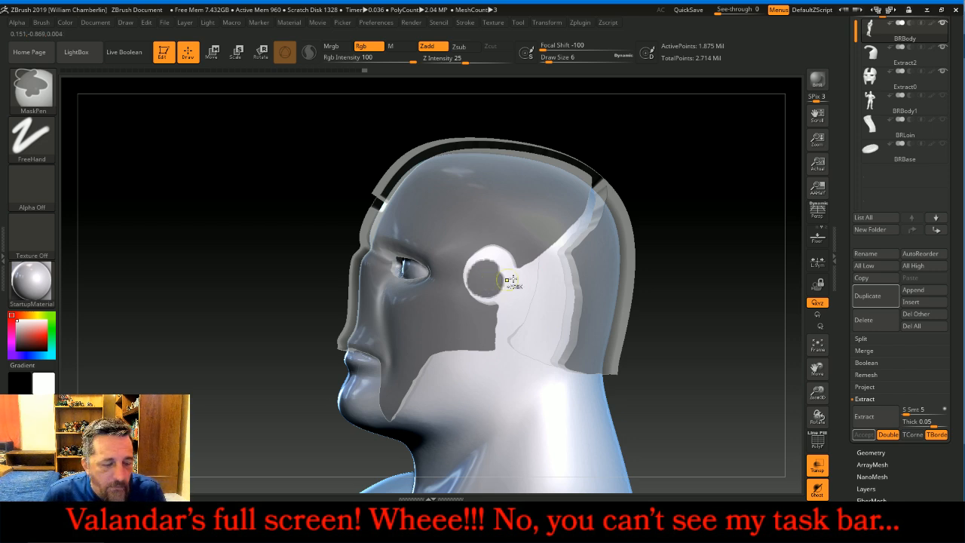
pyautogui.hotkey('ctrl', 'z')
pyautogui.keyDown('ctrl'); pyautogui.click(487, 278); pyautogui.keyUp('ctrl')
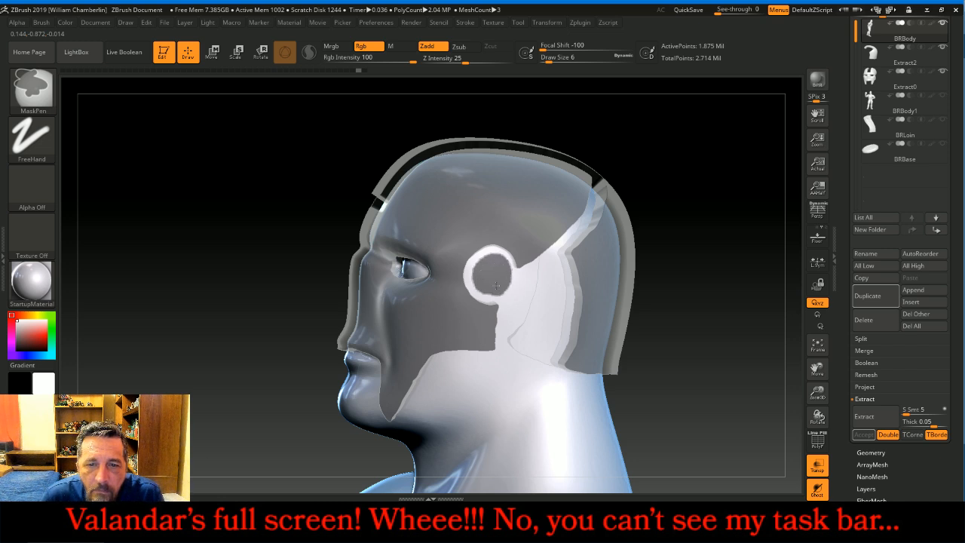
pyautogui.keyDown('ctrl'); pyautogui.moveTo(483, 269); pyautogui.dragTo(489, 266); pyautogui.keyUp('ctrl')
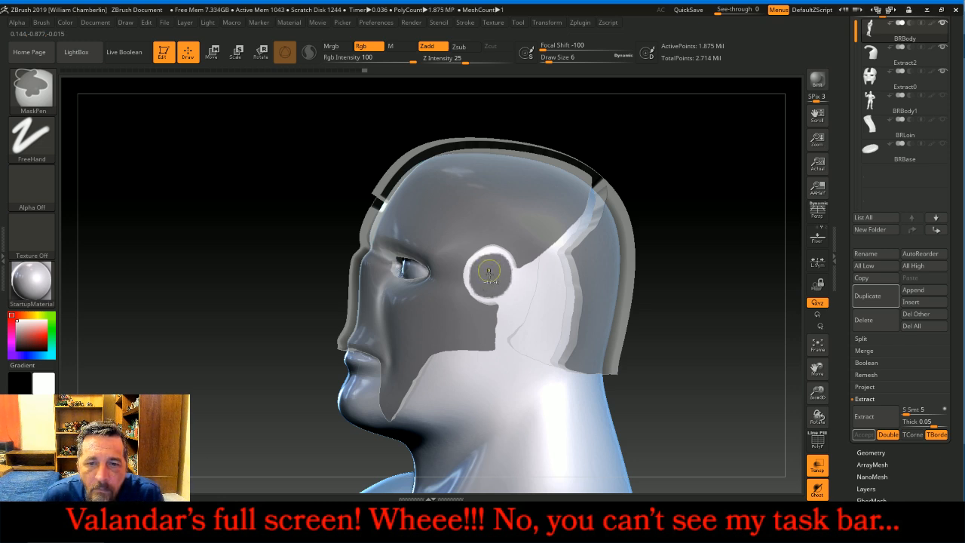
# Step: Mask a strap from the left ear disc down behind the faceplate edge and forward along the lower jaw
pyautogui.moveTo(716, 211)
pyautogui.mouseDown()
pyautogui.moveTo(782, 209)
pyautogui.moveTo(719, 216)
pyautogui.mouseUp()
pyautogui.keyDown('ctrl'); pyautogui.moveTo(512, 285); pyautogui.dragTo(504, 285); pyautogui.keyUp('ctrl')
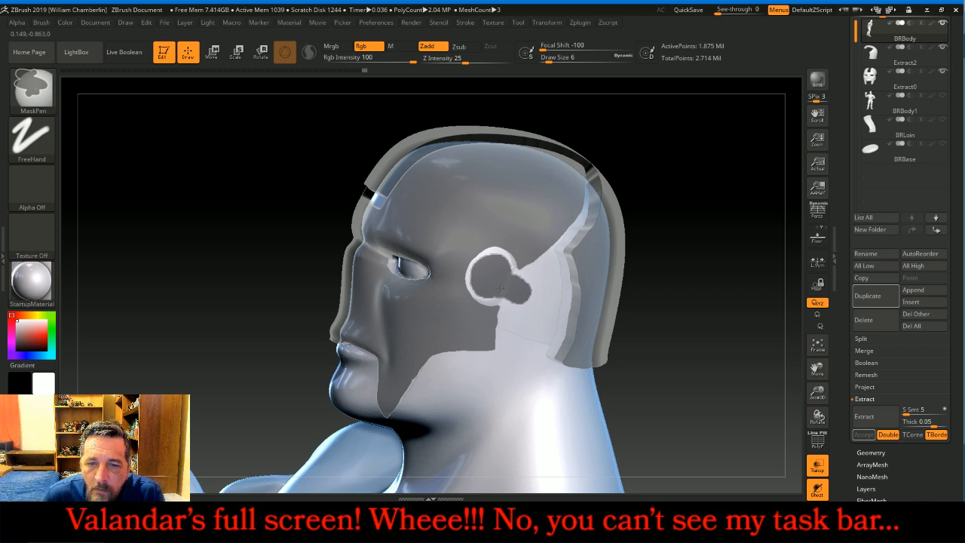
pyautogui.moveTo(746, 333); pyautogui.dragTo(697, 303)
pyautogui.moveTo(527, 290)
pyautogui.keyDown('ctrl'); pyautogui.mouseDown()
pyautogui.moveTo(496, 398)
pyautogui.moveTo(480, 413)
pyautogui.moveTo(419, 416)
pyautogui.mouseUp(); pyautogui.keyUp('ctrl')
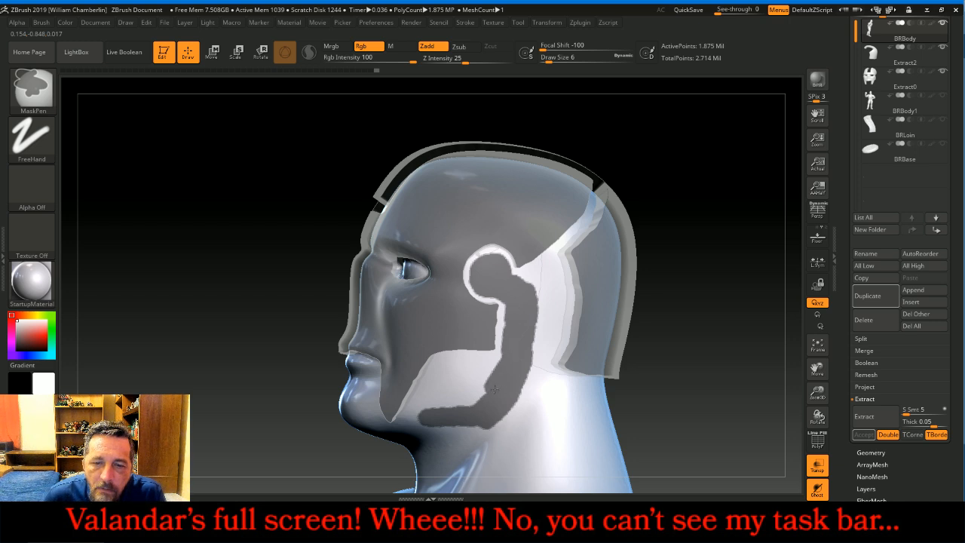
# Step: Fill in the front of the chin mask below the lower lip as a rounded patch centred on the chin
pyautogui.moveTo(683, 146)
pyautogui.mouseDown()
pyautogui.moveTo(640, 180)
pyautogui.moveTo(652, 193)
pyautogui.moveTo(638, 215)
pyautogui.mouseUp()
pyautogui.press('ctrl')
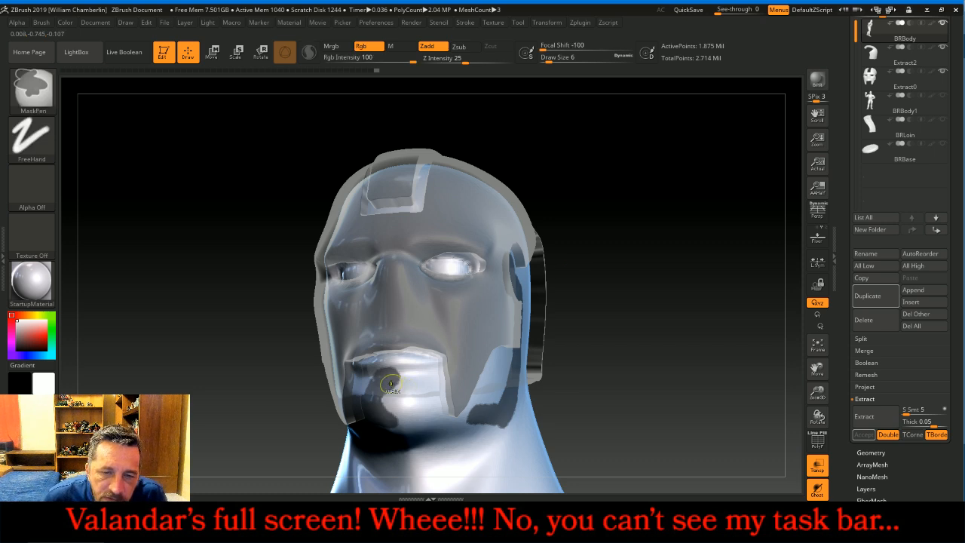
pyautogui.moveTo(392, 378)
pyautogui.keyDown('ctrl'); pyautogui.mouseDown()
pyautogui.moveTo(410, 397)
pyautogui.moveTo(402, 413)
pyautogui.mouseUp(); pyautogui.keyUp('ctrl')
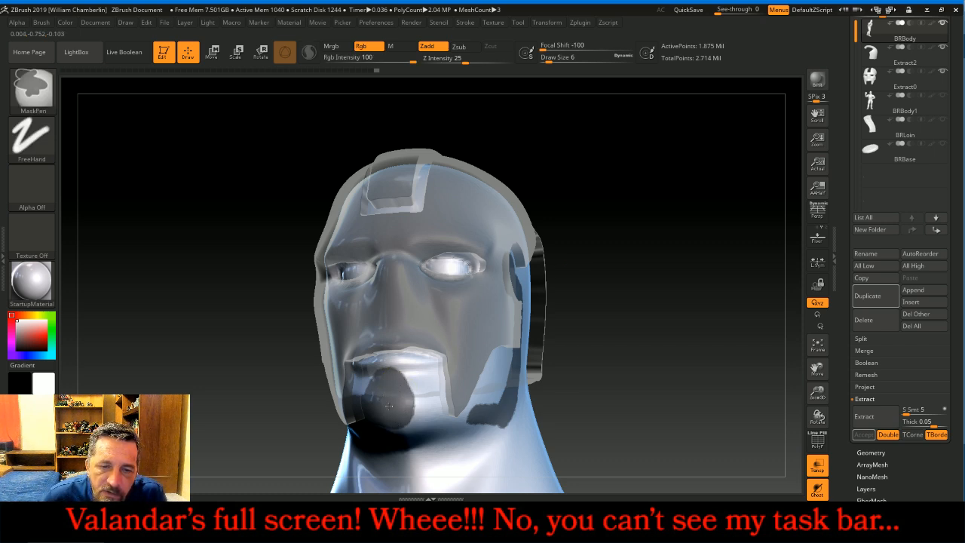
pyautogui.moveTo(668, 241)
pyautogui.mouseDown()
pyautogui.moveTo(680, 228)
pyautogui.moveTo(676, 235)
pyautogui.mouseUp()
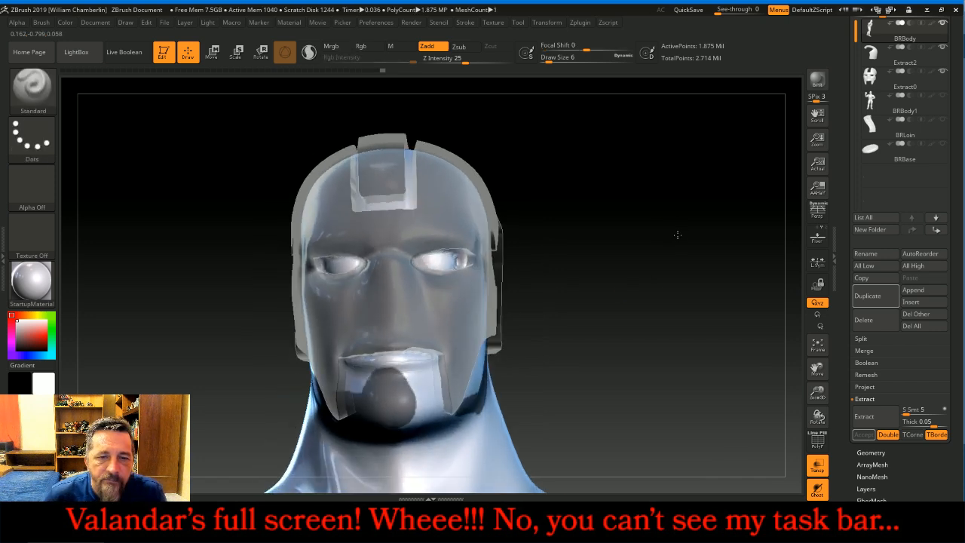
pyautogui.press('ctrl')
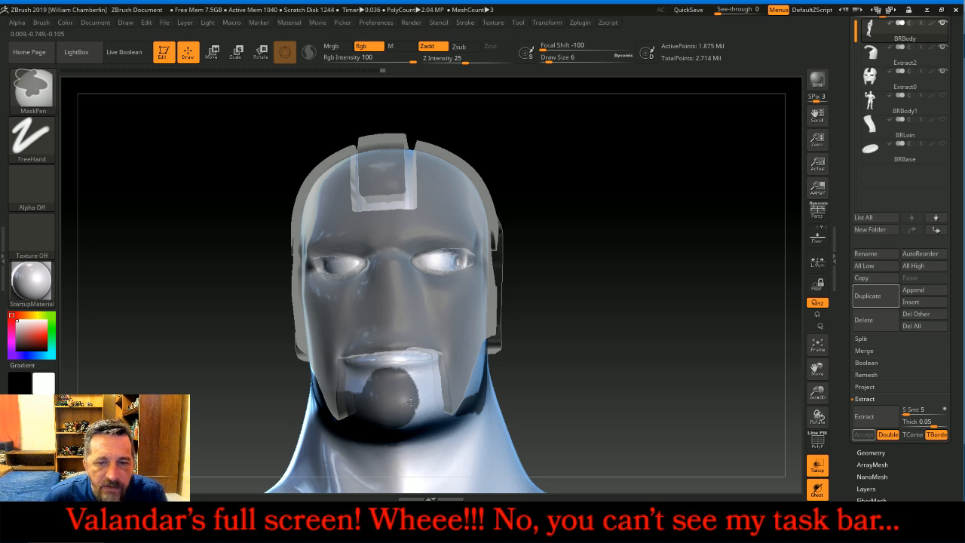
pyautogui.moveTo(623, 304)
pyautogui.mouseDown()
pyautogui.moveTo(642, 277)
pyautogui.moveTo(635, 269)
pyautogui.mouseUp()
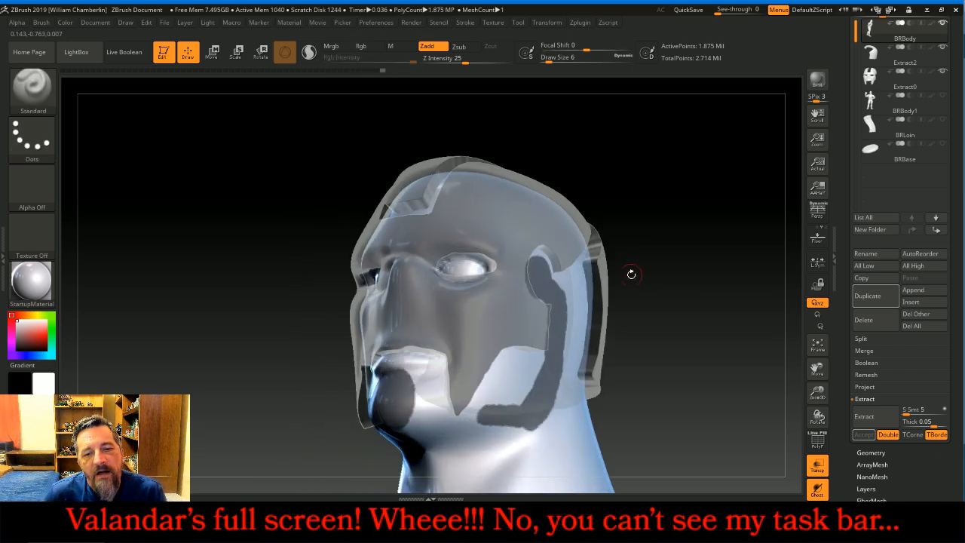
# Step: Paint the mask along the left lower jaw to join the strap with the masked chin patch, covering the jaw's underside
pyautogui.press('ctrl')
pyautogui.keyDown('ctrl'); pyautogui.moveTo(491, 416); pyautogui.dragTo(420, 407); pyautogui.keyUp('ctrl')
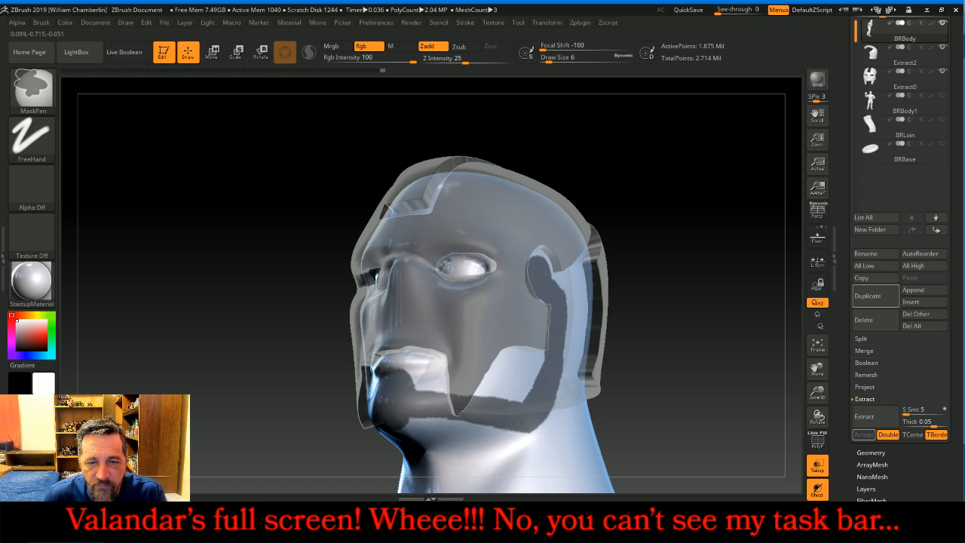
pyautogui.moveTo(706, 233)
pyautogui.mouseDown()
pyautogui.moveTo(727, 209)
pyautogui.moveTo(698, 221)
pyautogui.mouseUp()
pyautogui.press('ctrl')
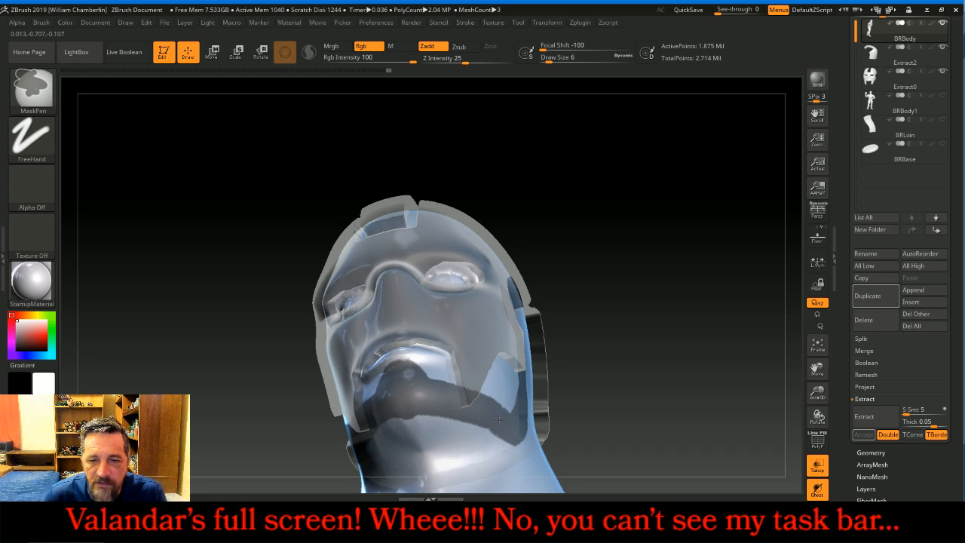
pyautogui.moveTo(657, 250)
pyautogui.mouseDown()
pyautogui.moveTo(671, 260)
pyautogui.moveTo(665, 236)
pyautogui.moveTo(682, 215)
pyautogui.moveTo(624, 235)
pyautogui.moveTo(637, 229)
pyautogui.mouseUp()
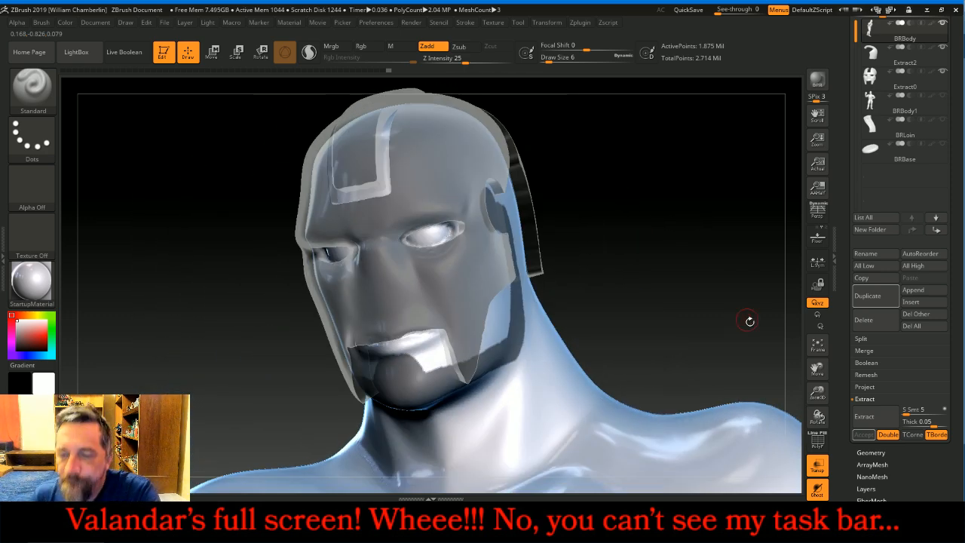
# Step: Turn off transparency and extract the masked ear, jaw and chin piece as a new subtool with a thickness of 0.005
pyautogui.click(817, 465)
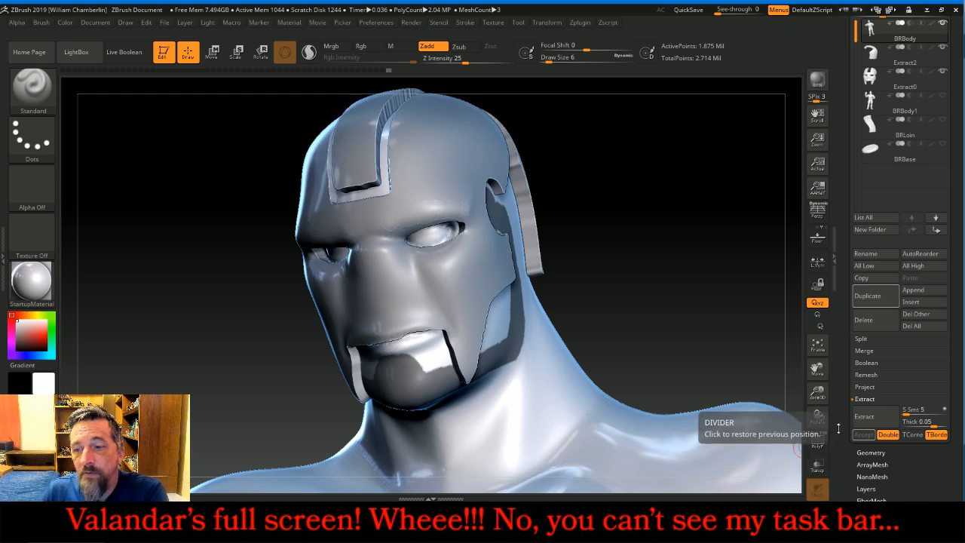
pyautogui.click(867, 423)
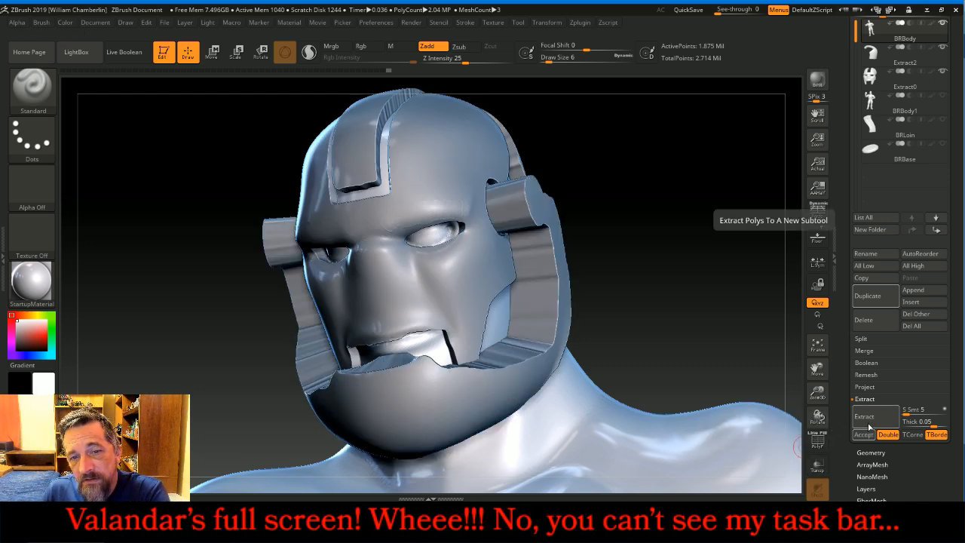
pyautogui.click(912, 422)
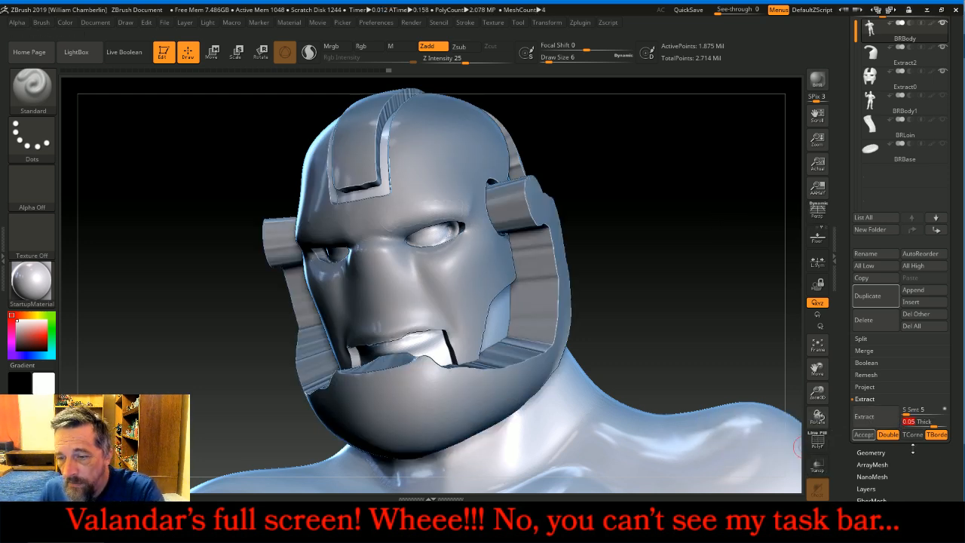
pyautogui.write('.0')
pyautogui.press('Return')
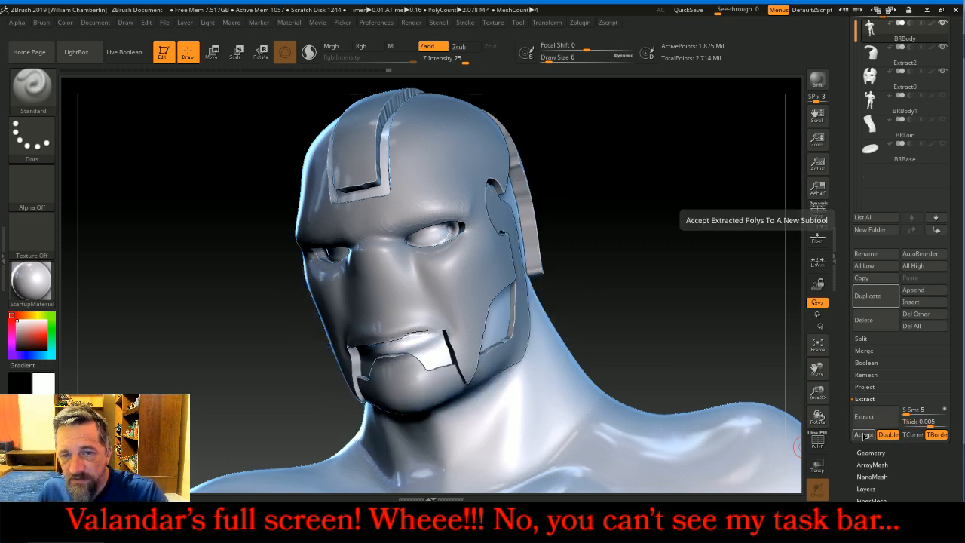
pyautogui.click(863, 434)
# Step: Inspect the extracted jaw piece, reselect the BRBody subtool, clear its mask and bring back its hidden parts
pyautogui.moveTo(663, 206); pyautogui.dragTo(696, 197)
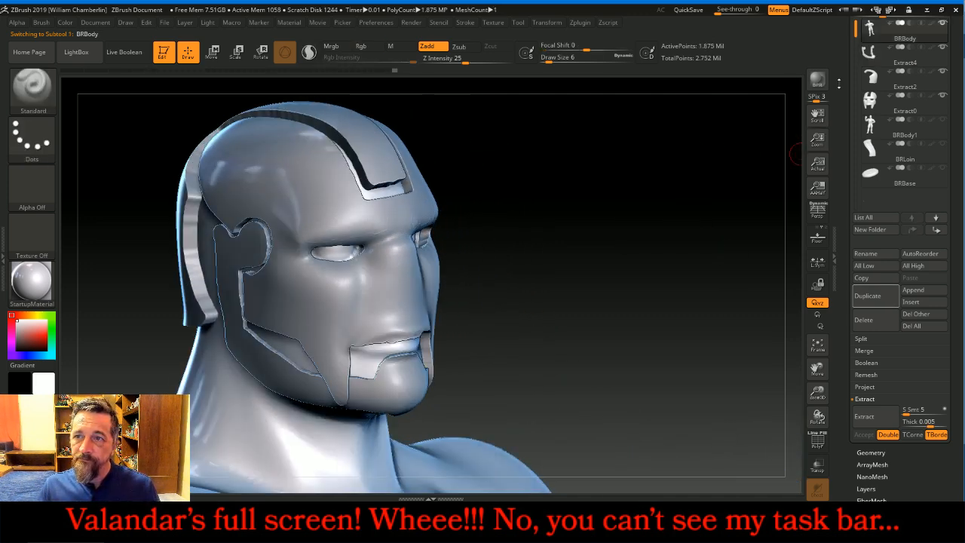
pyautogui.click(873, 59)
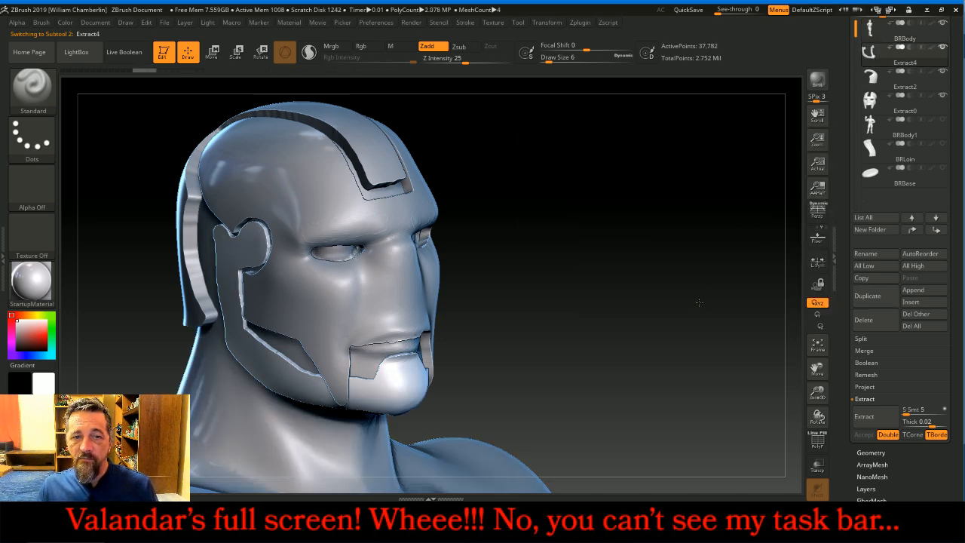
pyautogui.click(816, 345)
pyautogui.moveTo(761, 347); pyautogui.dragTo(711, 339)
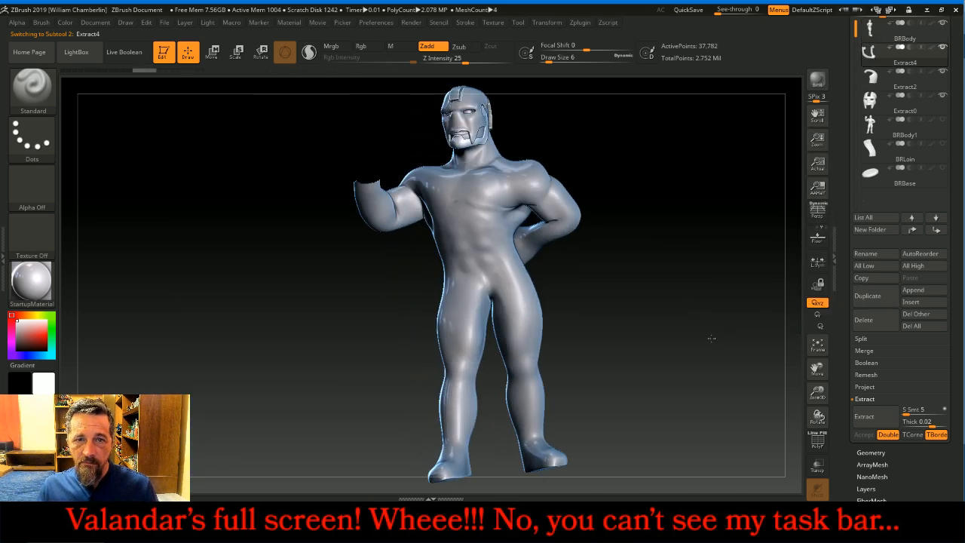
pyautogui.click(871, 32)
pyautogui.moveTo(686, 253)
pyautogui.mouseDown()
pyautogui.moveTo(689, 240)
pyautogui.moveTo(763, 252)
pyautogui.moveTo(693, 239)
pyautogui.moveTo(716, 235)
pyautogui.moveTo(695, 245)
pyautogui.moveTo(753, 241)
pyautogui.moveTo(694, 238)
pyautogui.moveTo(642, 251)
pyautogui.moveTo(718, 253)
pyautogui.mouseUp()
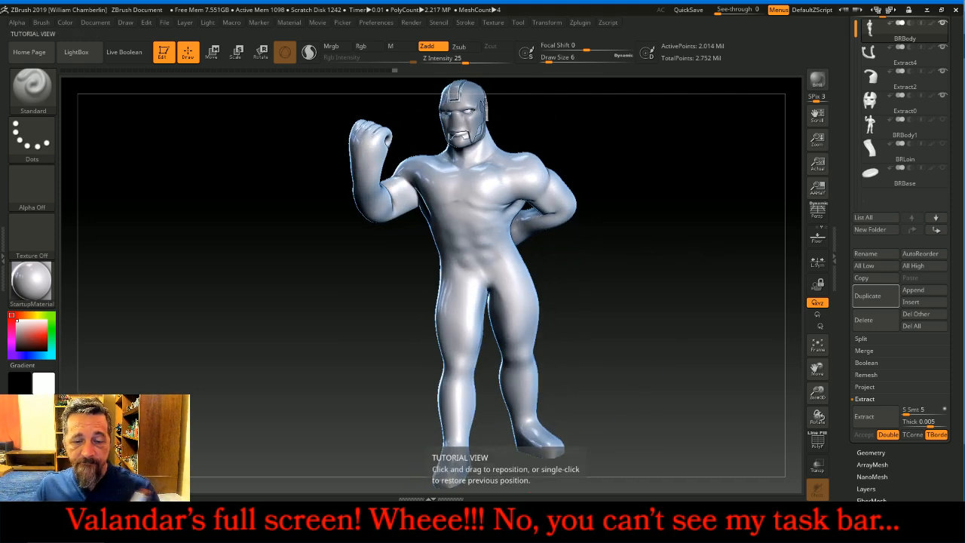
# Step: Switch to the Firefox live chat window to check the messages
pyautogui.click(447, 518)
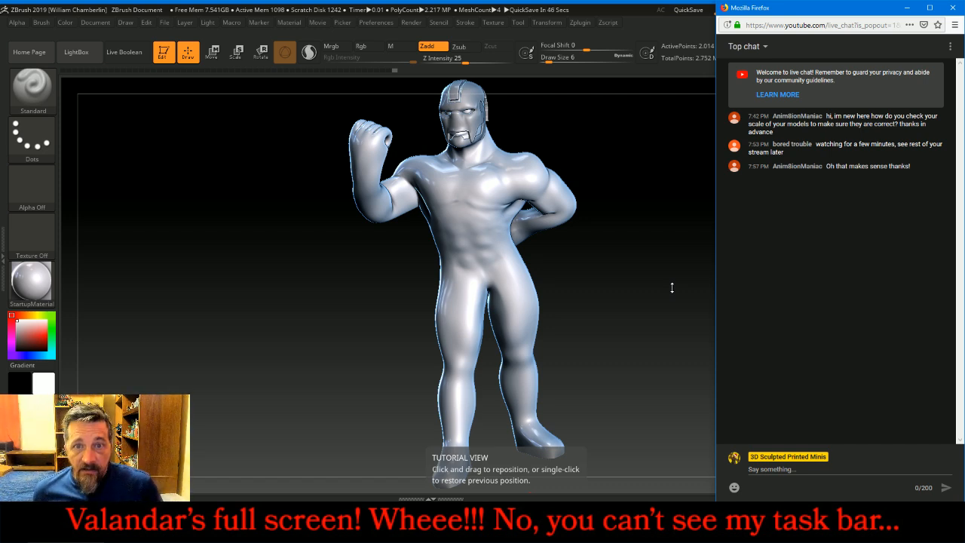
pyautogui.moveTo(662, 287)
pyautogui.mouseDown()
pyautogui.moveTo(633, 279)
pyautogui.moveTo(704, 279)
pyautogui.moveTo(665, 277)
pyautogui.mouseUp()
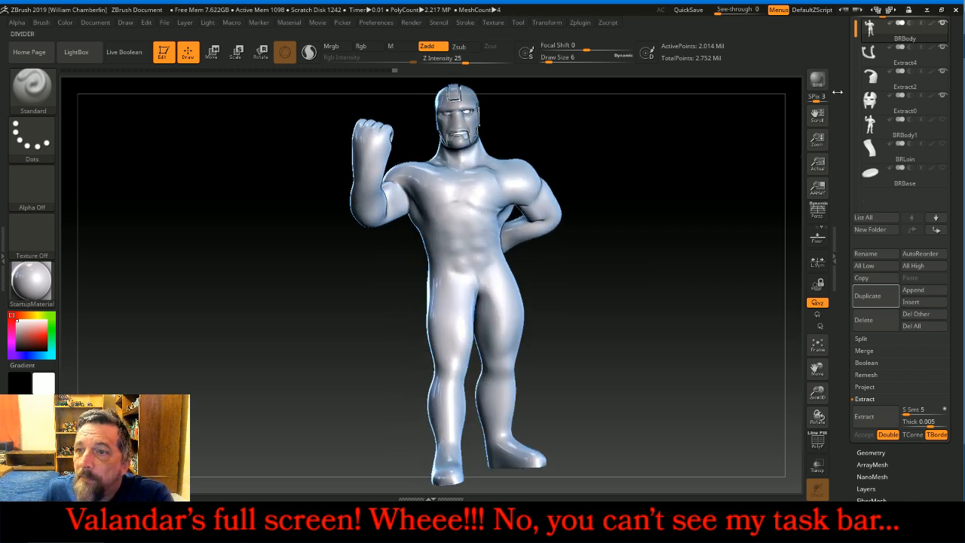
pyautogui.scroll(1, 959, 109)
pyautogui.scroll(3, 959, 113)
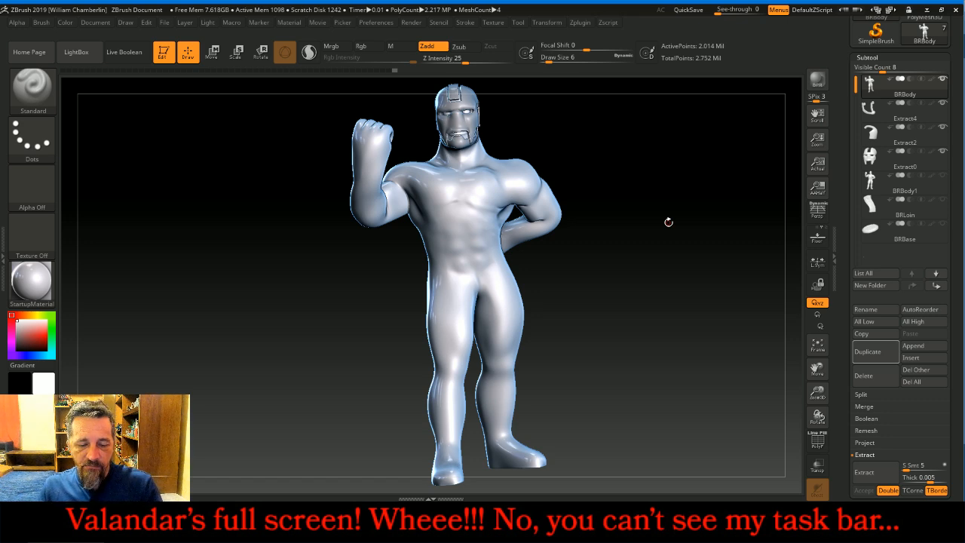
# Step: Set the draw size to 30 and smooth the chest area of the BRBody subtool
pyautogui.press(']')
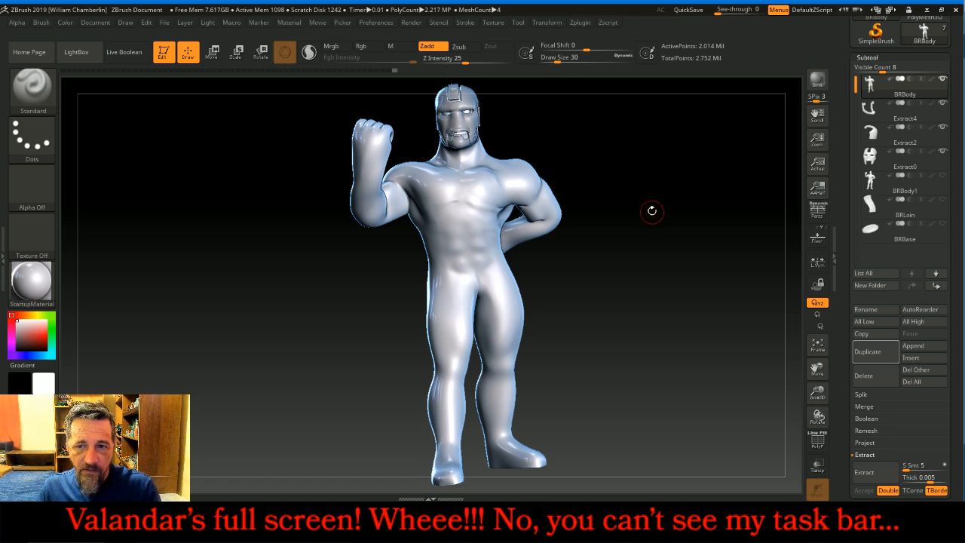
pyautogui.press('shift')
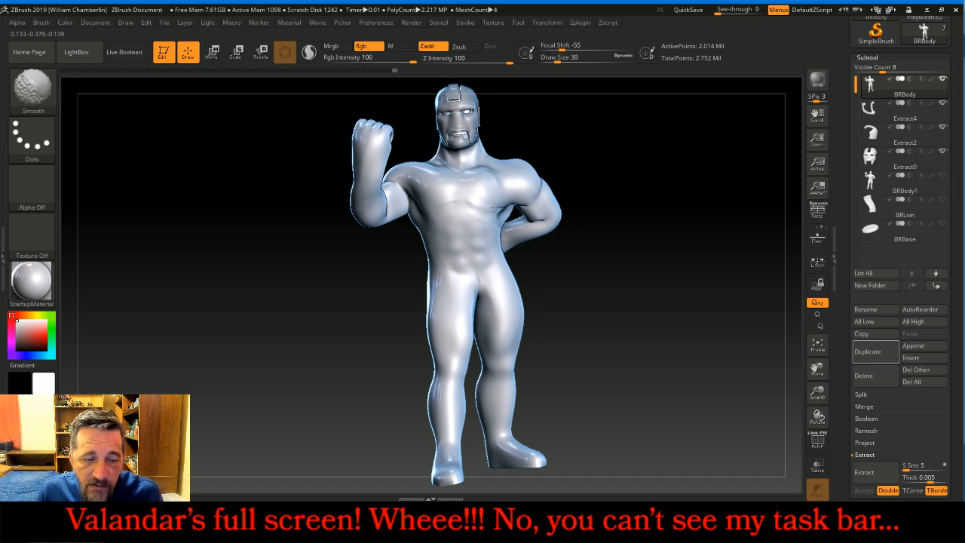
pyautogui.hotkey('ctrl', 'shift', 'z')
pyautogui.hotkey('ctrl', 'shift', 'z')
pyautogui.hotkey('ctrl', 'shift', 'z')
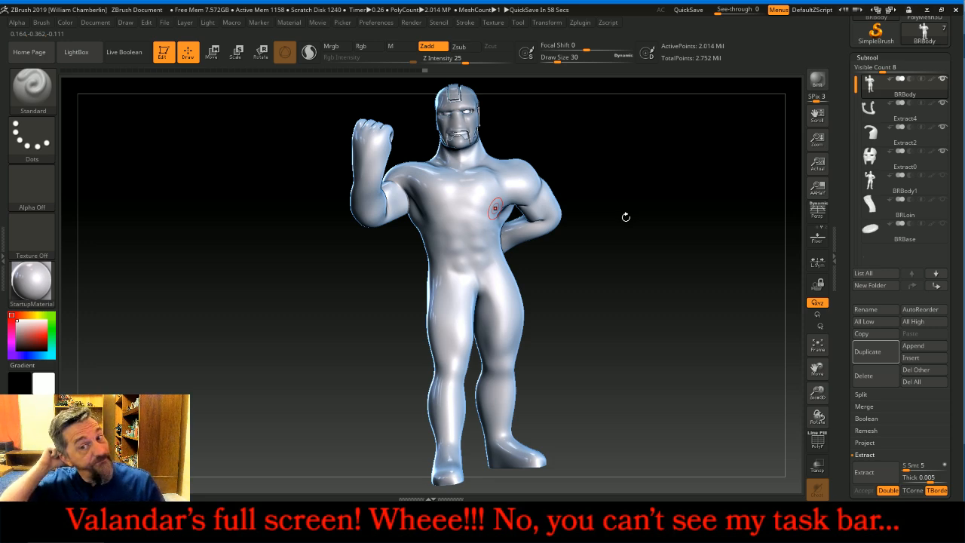
pyautogui.moveTo(607, 275)
pyautogui.mouseDown()
pyautogui.moveTo(593, 277)
pyautogui.moveTo(592, 254)
pyautogui.mouseUp()
pyautogui.press('shift')
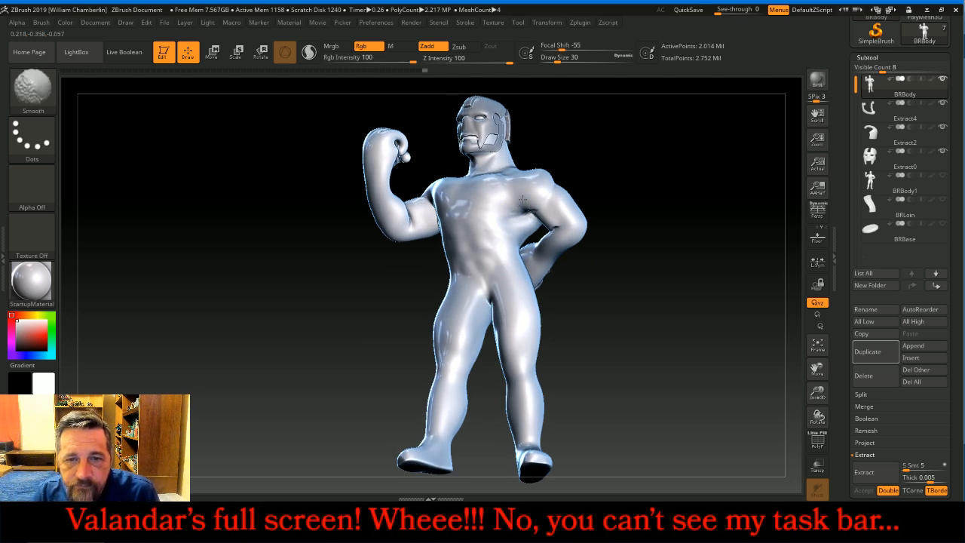
# Step: Inflate the whole body subtool using the Inflate deformation
pyautogui.moveTo(625, 170)
pyautogui.mouseDown()
pyautogui.moveTo(655, 187)
pyautogui.moveTo(650, 200)
pyautogui.mouseUp()
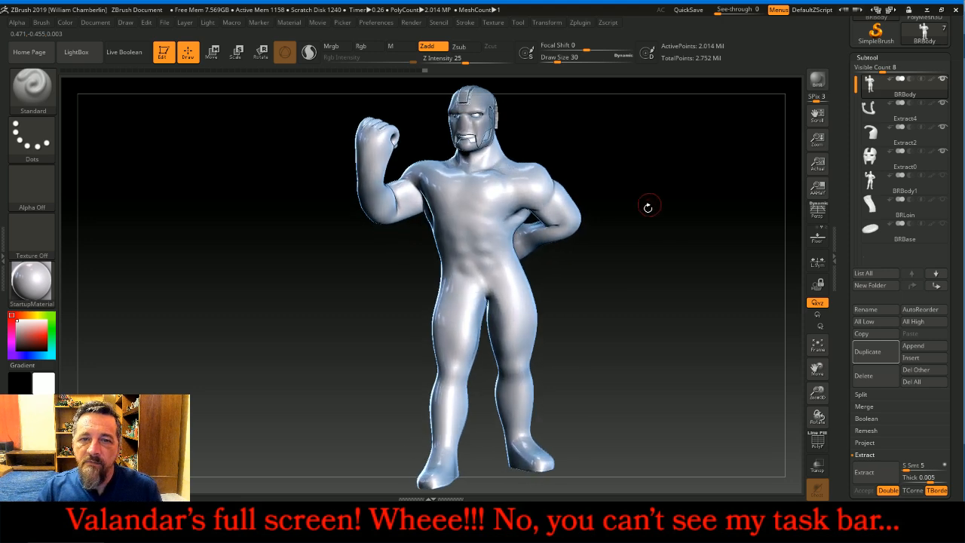
pyautogui.moveTo(816, 394); pyautogui.dragTo(817, 373)
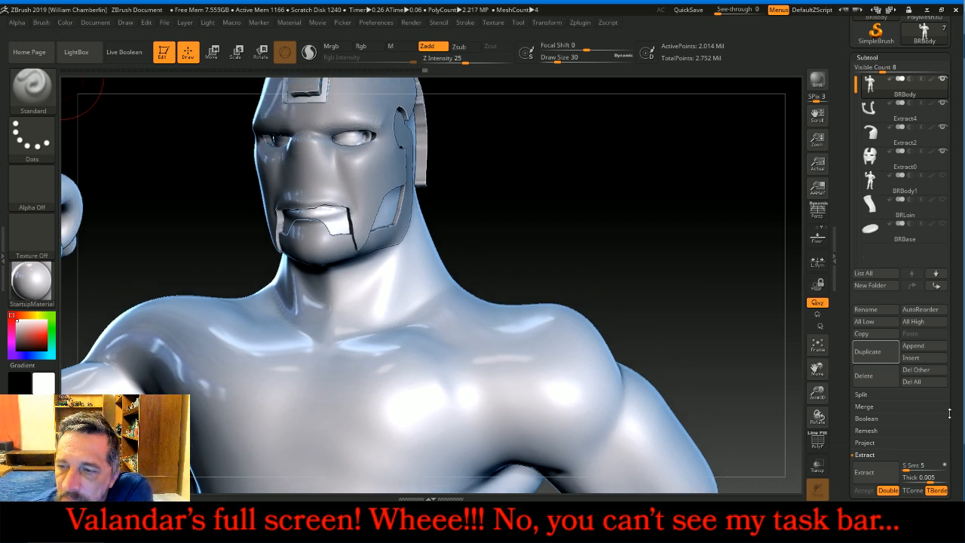
pyautogui.scroll(-10, 954, 406)
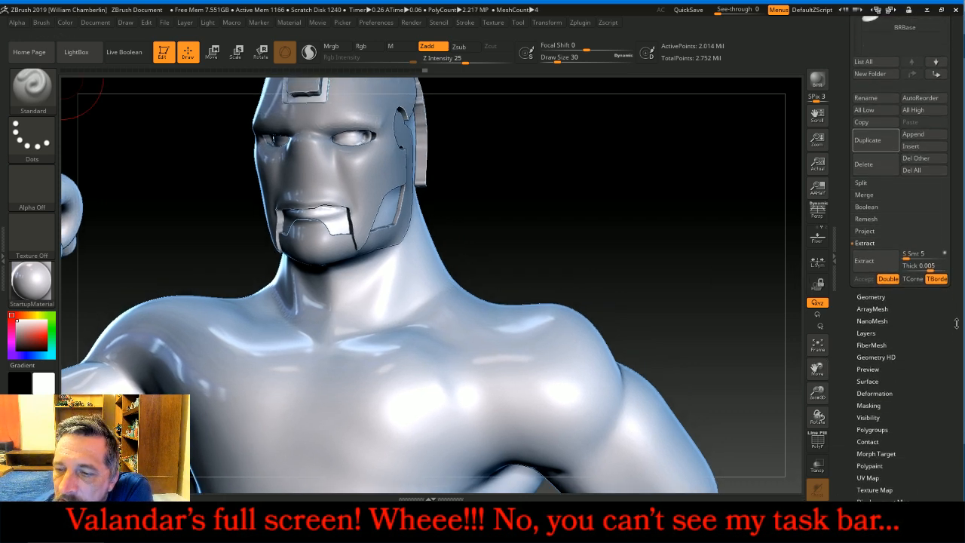
pyautogui.click(893, 364)
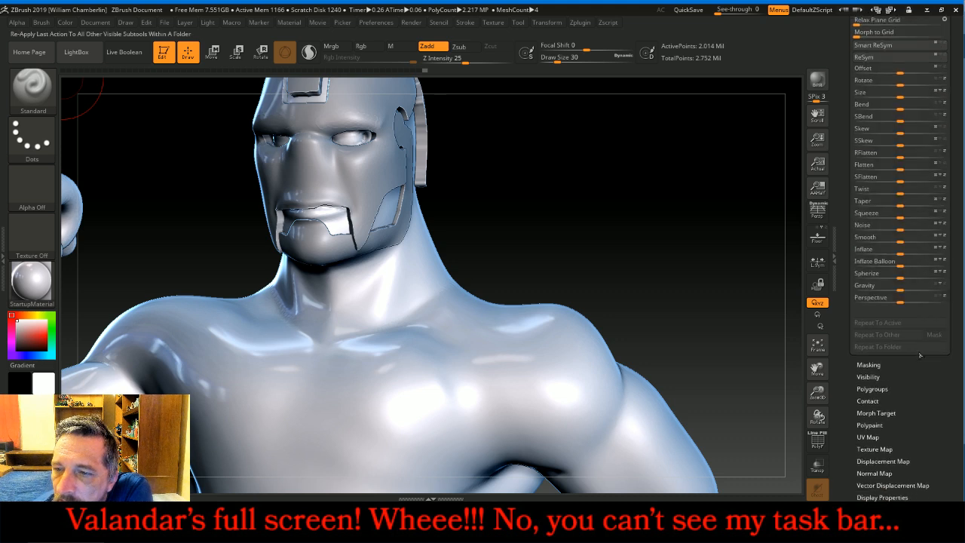
pyautogui.click(860, 249)
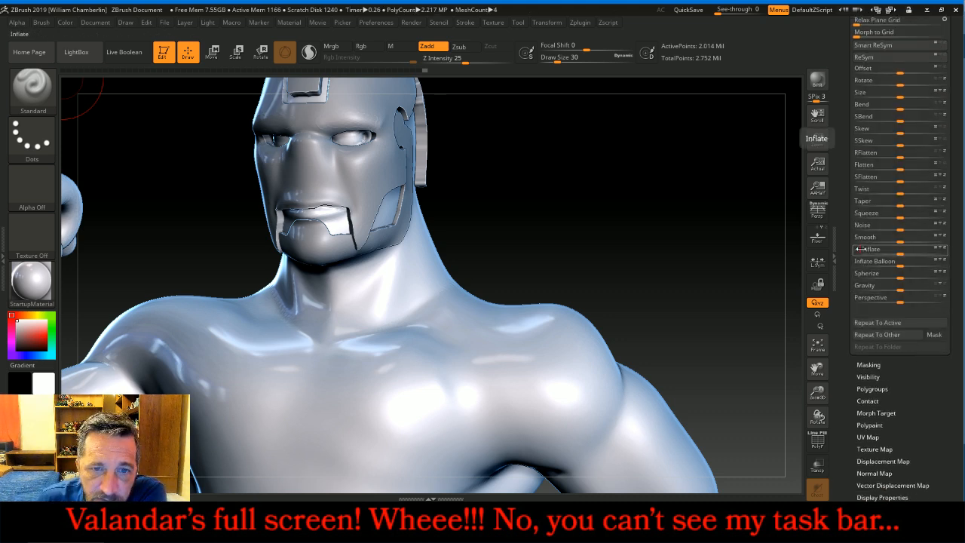
pyautogui.press('Return')
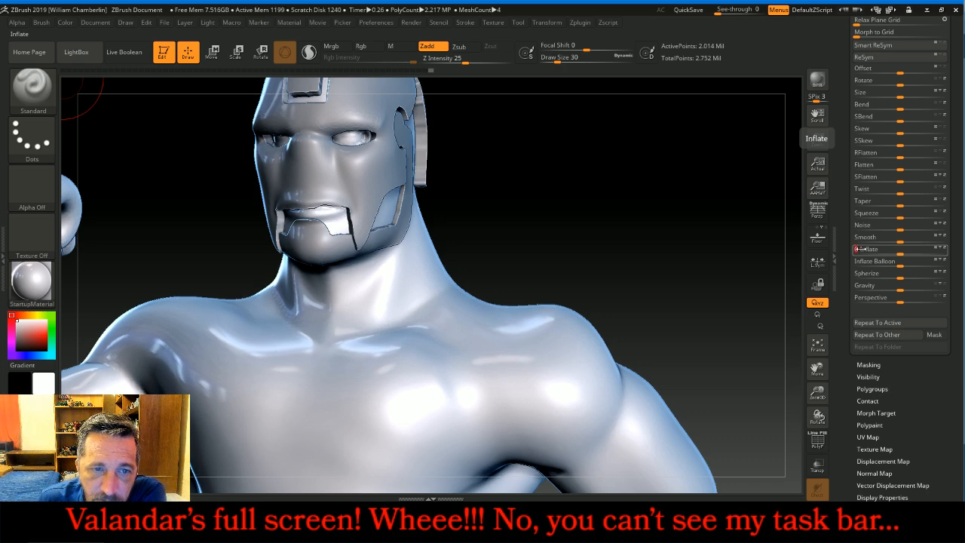
# Step: Polish the whole body subtool using the Polish deformation
pyautogui.moveTo(683, 248); pyautogui.dragTo(753, 196)
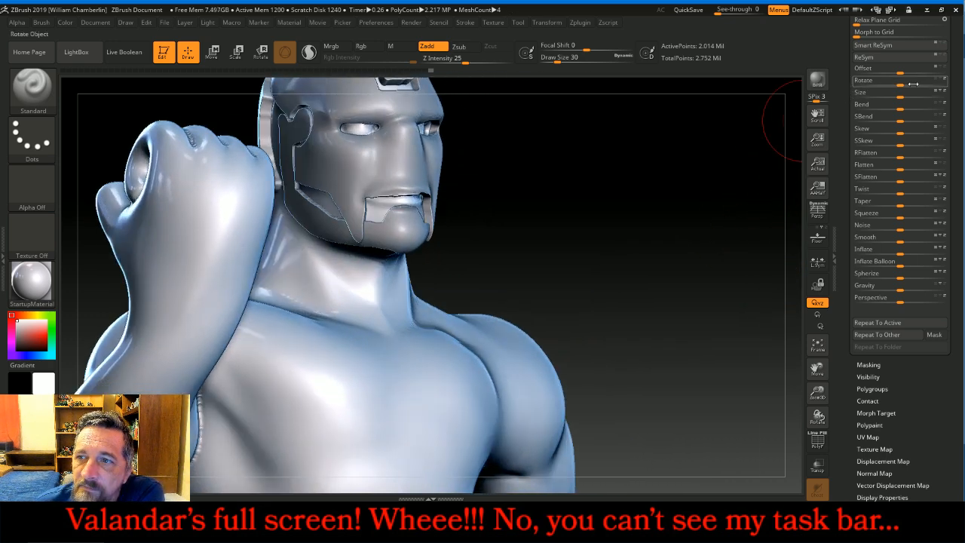
pyautogui.scroll(5, 897, 76)
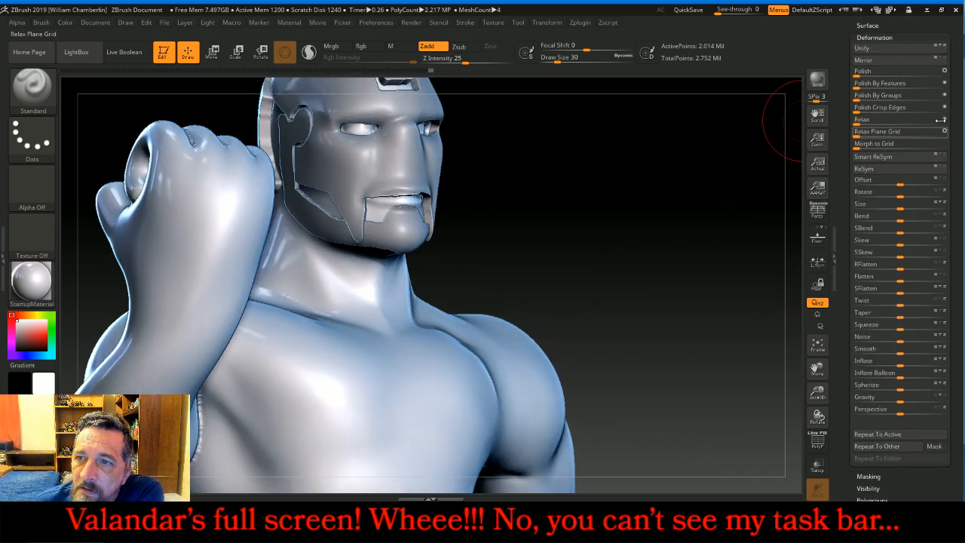
pyautogui.click(862, 72)
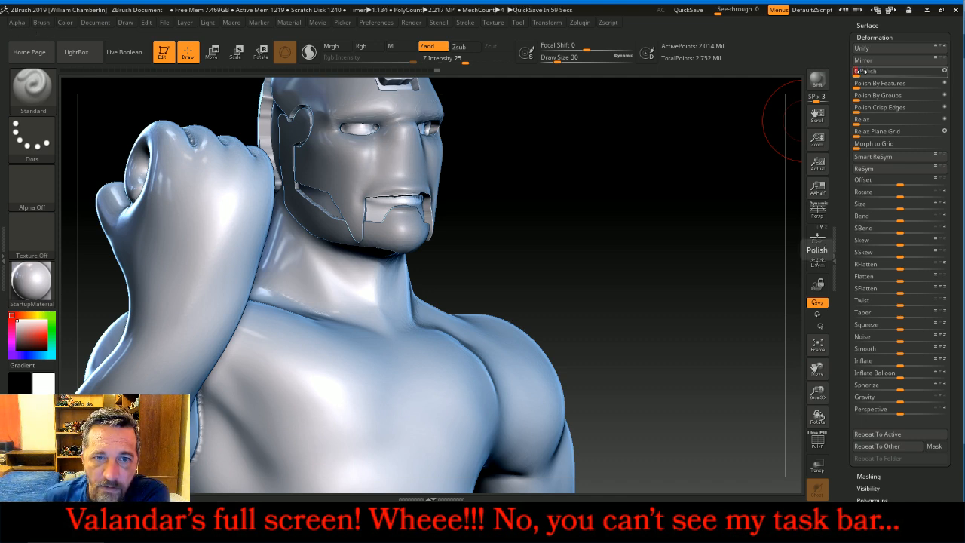
# Step: Smooth the little finger area of the fist held behind the figure's back, using draw size 18
pyautogui.moveTo(713, 221)
pyautogui.mouseDown()
pyautogui.moveTo(675, 216)
pyautogui.moveTo(761, 235)
pyautogui.moveTo(743, 217)
pyautogui.moveTo(704, 230)
pyautogui.moveTo(802, 325)
pyautogui.moveTo(714, 326)
pyautogui.moveTo(777, 325)
pyautogui.moveTo(752, 277)
pyautogui.mouseUp()
pyautogui.click(817, 345)
pyautogui.moveTo(817, 392); pyautogui.dragTo(812, 452)
pyautogui.moveTo(816, 369); pyautogui.dragTo(815, 456)
pyautogui.moveTo(689, 418); pyautogui.dragTo(694, 409)
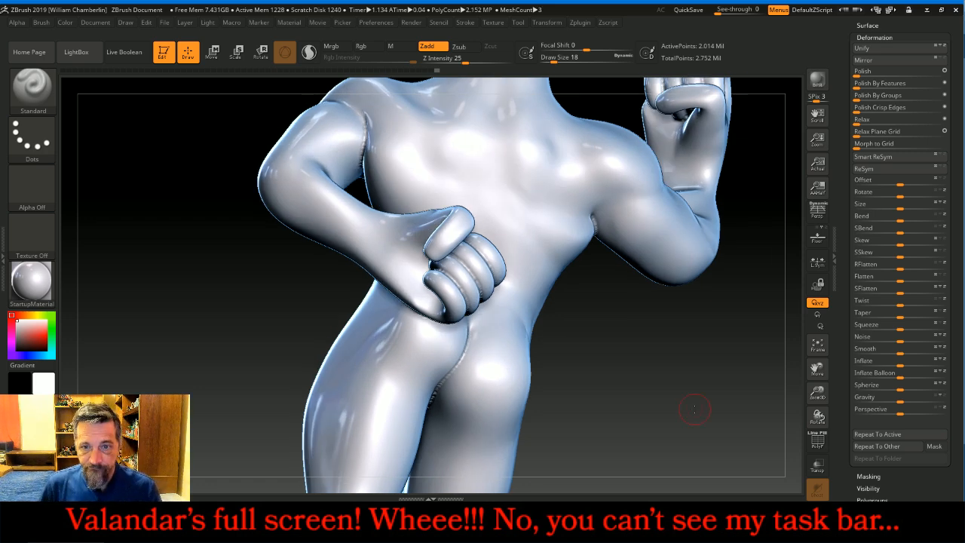
pyautogui.moveTo(626, 341); pyautogui.dragTo(577, 340)
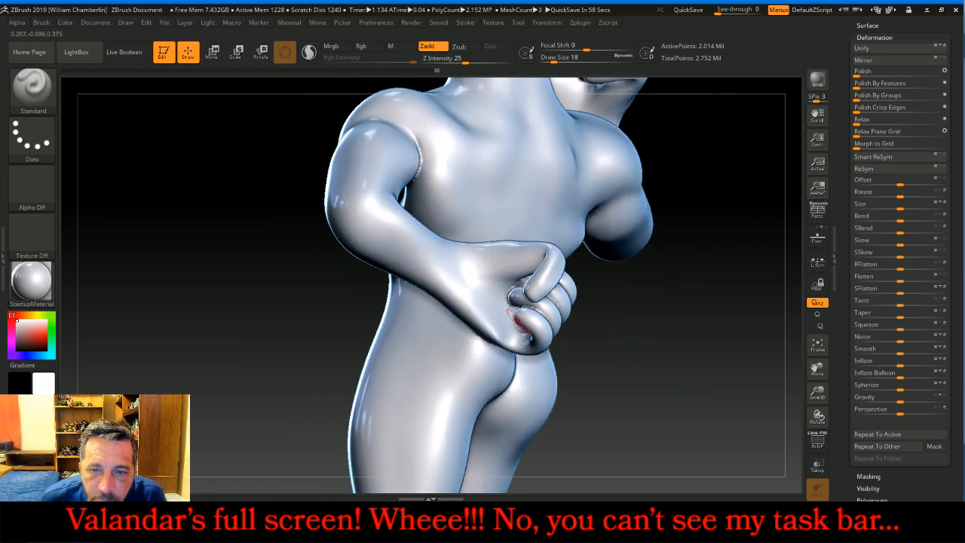
pyautogui.press('shift')
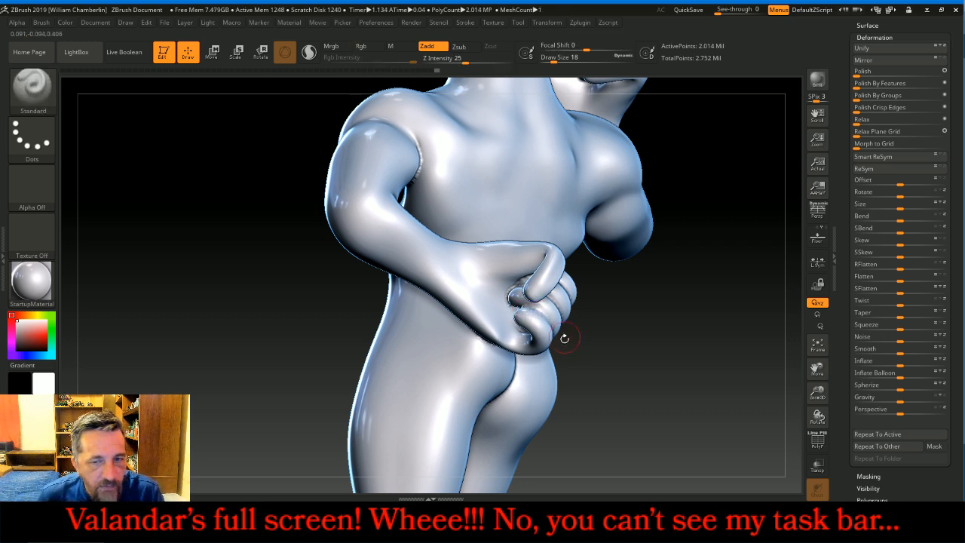
pyautogui.moveTo(670, 355)
pyautogui.mouseDown()
pyautogui.moveTo(652, 333)
pyautogui.moveTo(557, 345)
pyautogui.mouseUp()
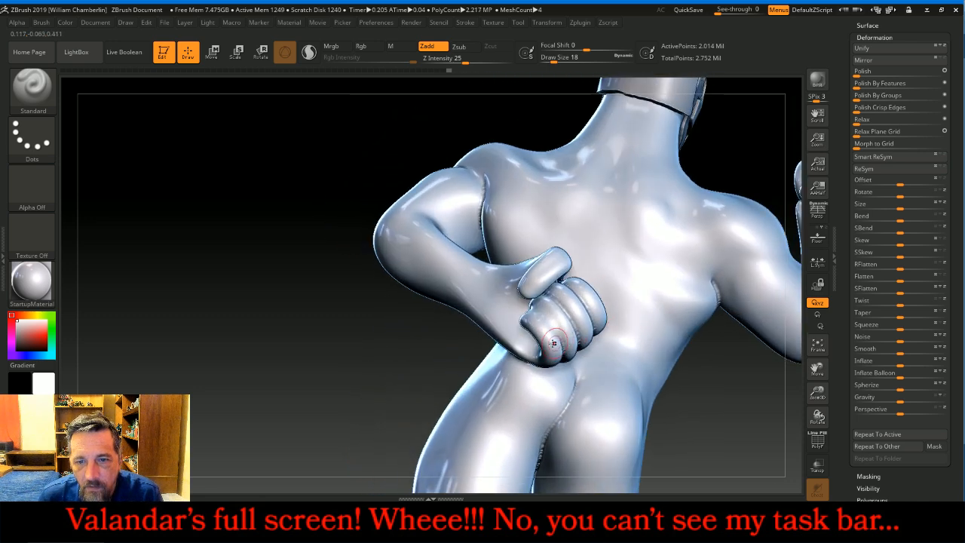
# Step: Smooth away grooves between the fingers of the rear fist so they merge into two pairs
pyautogui.press('shift')
pyautogui.moveTo(717, 395); pyautogui.dragTo(637, 334)
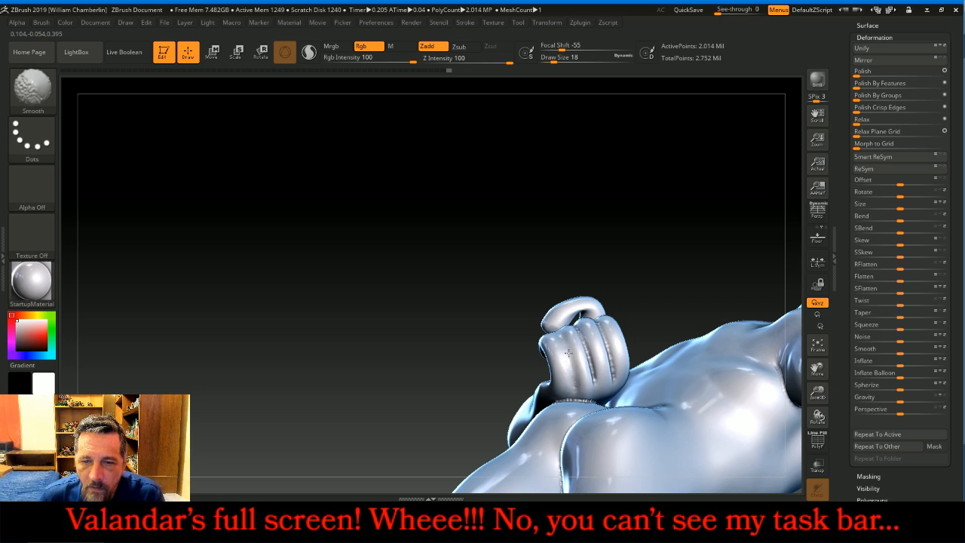
pyautogui.keyDown('shift'); pyautogui.moveTo(563, 356); pyautogui.dragTo(564, 365); pyautogui.keyUp('shift')
pyautogui.keyDown('shift'); pyautogui.moveTo(565, 366); pyautogui.dragTo(568, 379); pyautogui.keyUp('shift')
pyautogui.moveTo(715, 225); pyautogui.dragTo(689, 252)
pyautogui.moveTo(599, 344)
pyautogui.keyDown('shift'); pyautogui.mouseDown()
pyautogui.moveTo(603, 330)
pyautogui.moveTo(613, 369)
pyautogui.mouseUp(); pyautogui.keyUp('shift')
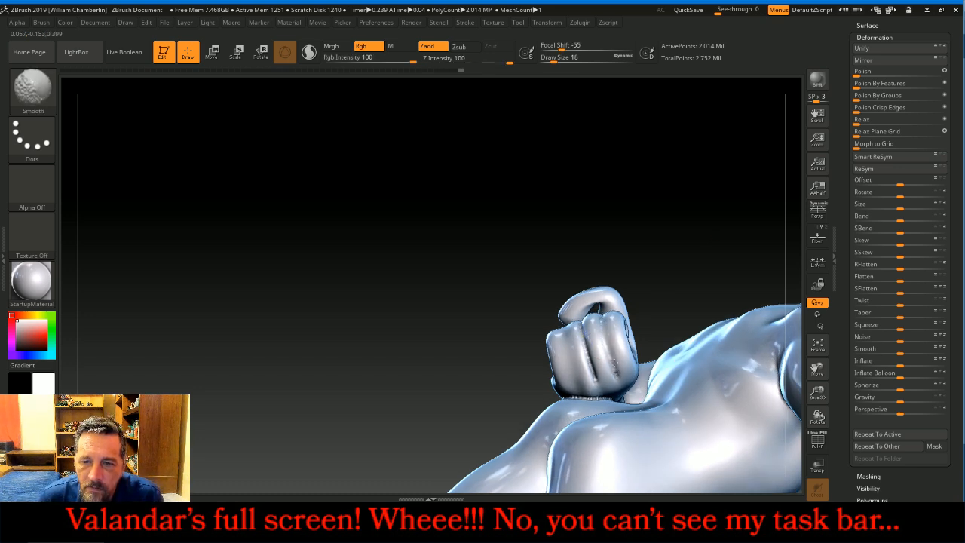
pyautogui.keyDown('shift'); pyautogui.moveTo(606, 331); pyautogui.dragTo(602, 329); pyautogui.keyUp('shift')
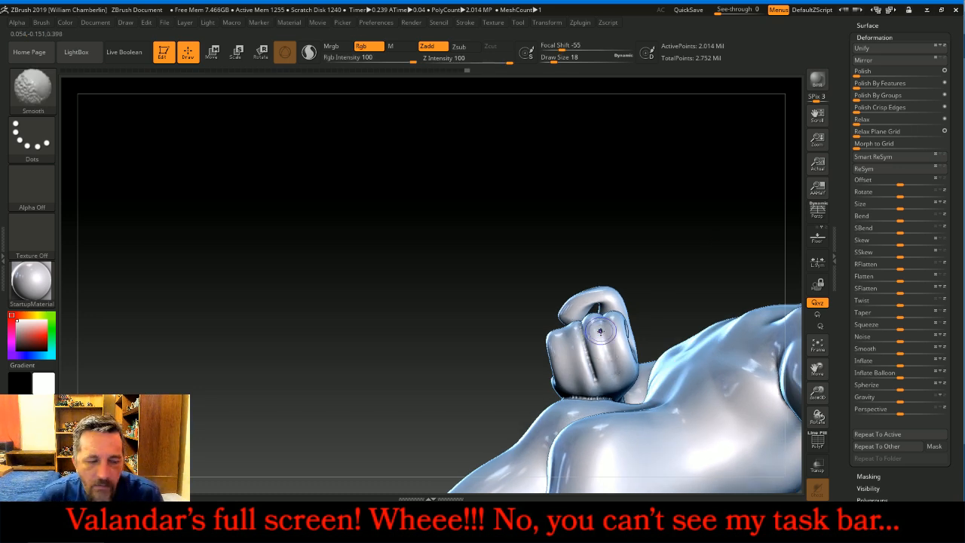
pyautogui.moveTo(710, 159); pyautogui.dragTo(688, 262)
pyautogui.moveTo(607, 331)
pyautogui.keyDown('shift'); pyautogui.mouseDown()
pyautogui.moveTo(601, 301)
pyautogui.moveTo(600, 311)
pyautogui.mouseUp(); pyautogui.keyUp('shift')
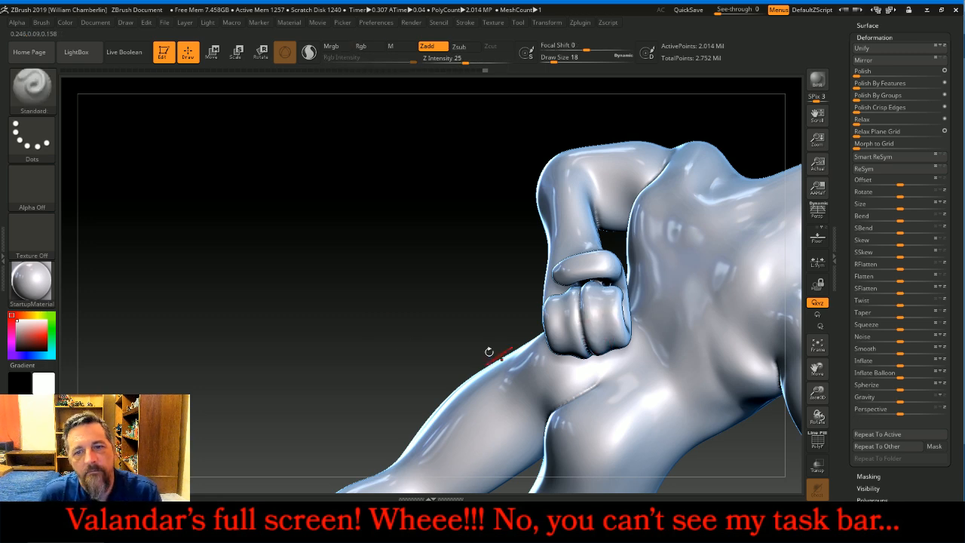
# Step: Inflate the merged fingers of the rear fist using the Inflat brush with Z Intensity 4 and draw size 26
pyautogui.click(32, 89)
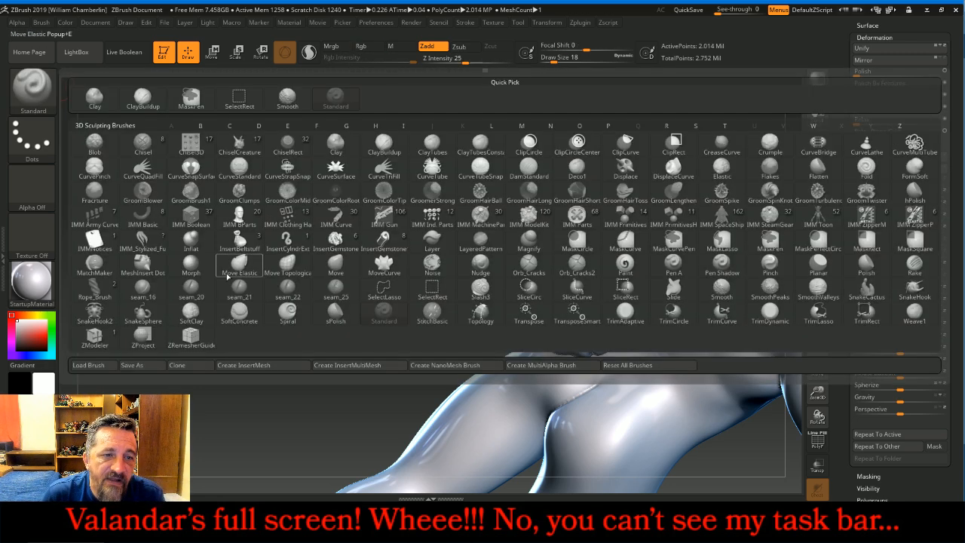
pyautogui.click(191, 240)
pyautogui.moveTo(456, 59); pyautogui.dragTo(439, 59)
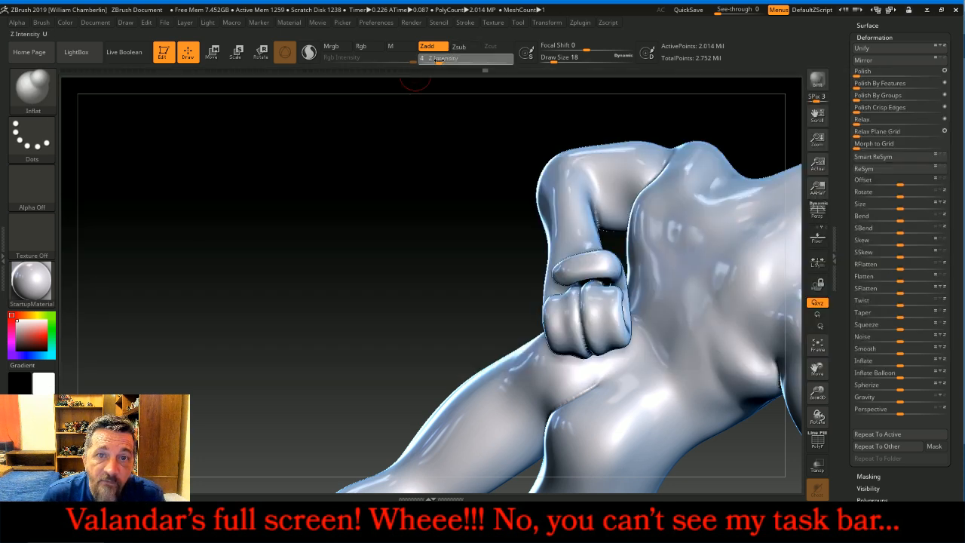
pyautogui.press(']')
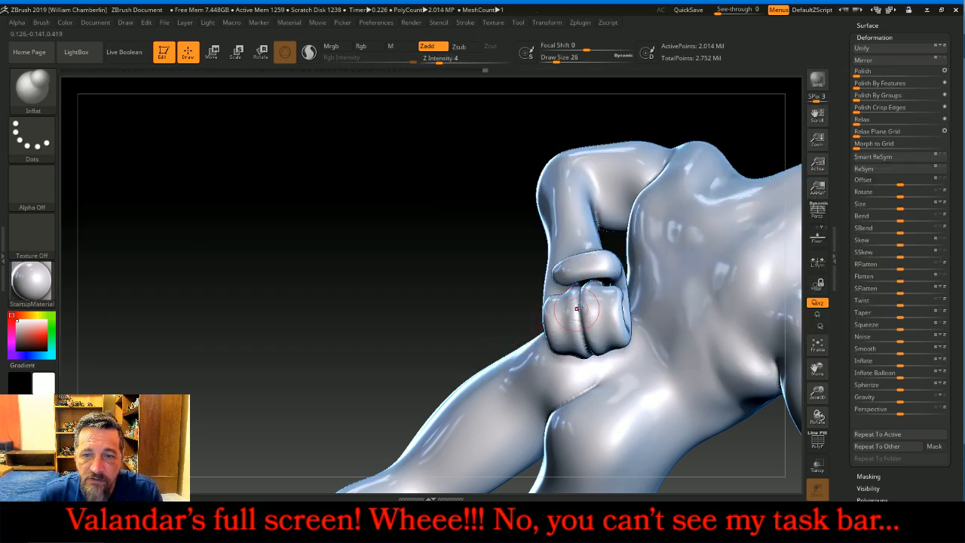
pyautogui.click(525, 52)
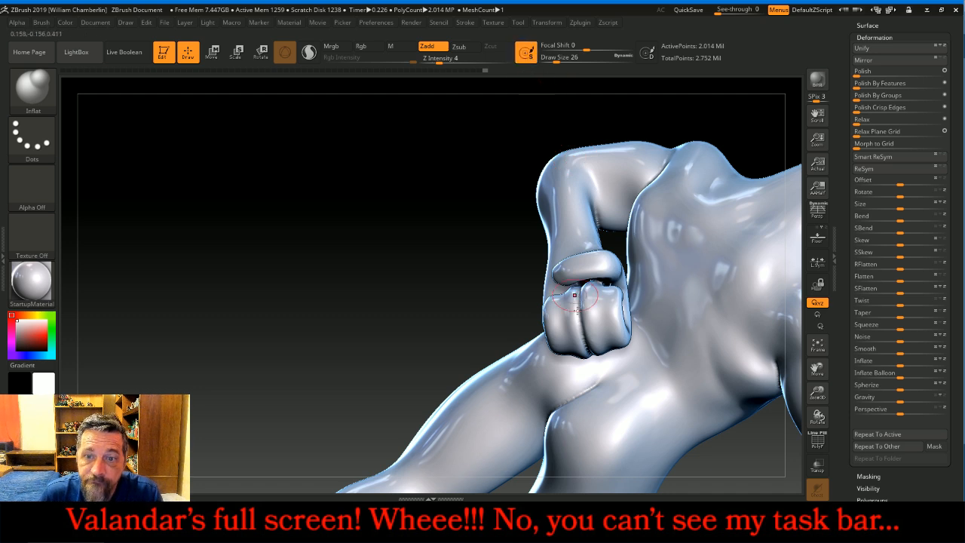
pyautogui.moveTo(596, 303); pyautogui.dragTo(602, 300)
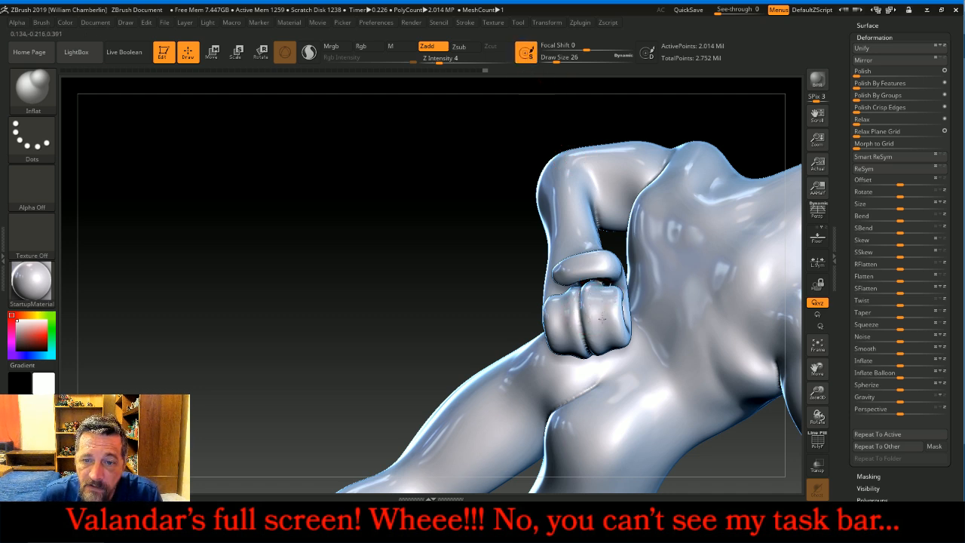
pyautogui.moveTo(613, 346)
pyautogui.mouseDown()
pyautogui.moveTo(599, 288)
pyautogui.moveTo(575, 301)
pyautogui.mouseUp()
# Step: Build up the lower and outer faces of the rear fist's fingers with further Inflat strokes from several angles
pyautogui.moveTo(443, 311); pyautogui.dragTo(431, 257)
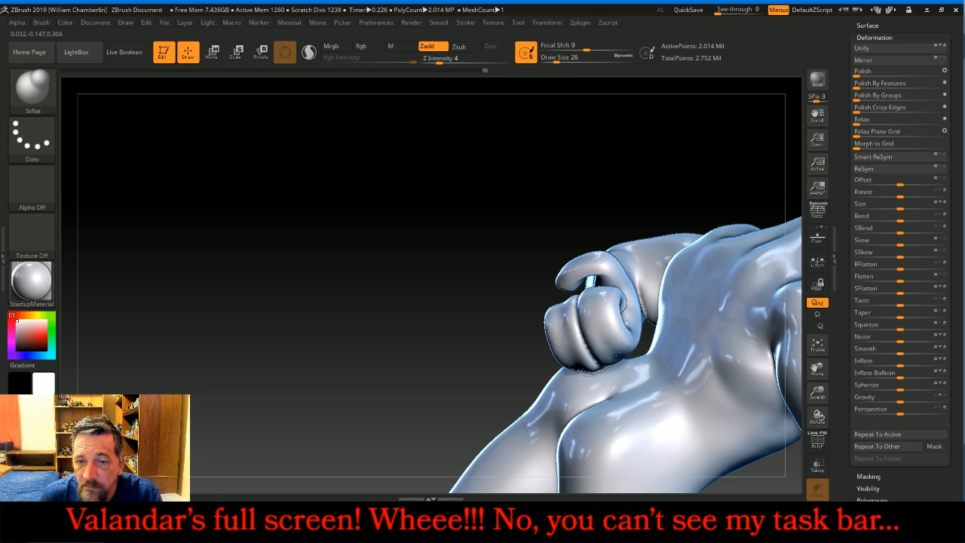
pyautogui.moveTo(420, 344); pyautogui.dragTo(443, 319)
pyautogui.moveTo(576, 337)
pyautogui.mouseDown()
pyautogui.moveTo(559, 315)
pyautogui.moveTo(574, 368)
pyautogui.mouseUp()
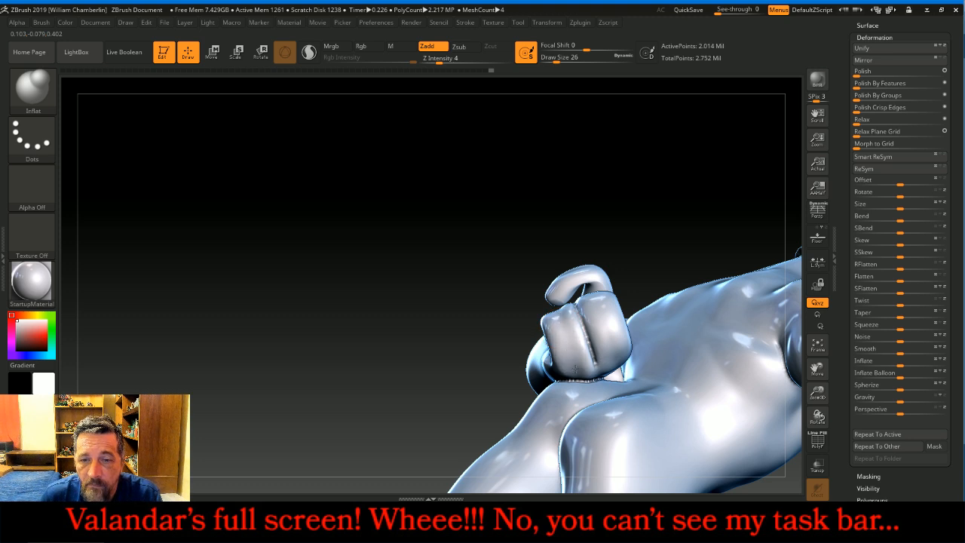
pyautogui.moveTo(560, 319); pyautogui.dragTo(576, 362)
pyautogui.moveTo(435, 317); pyautogui.dragTo(505, 369)
pyautogui.moveTo(574, 322); pyautogui.dragTo(550, 309)
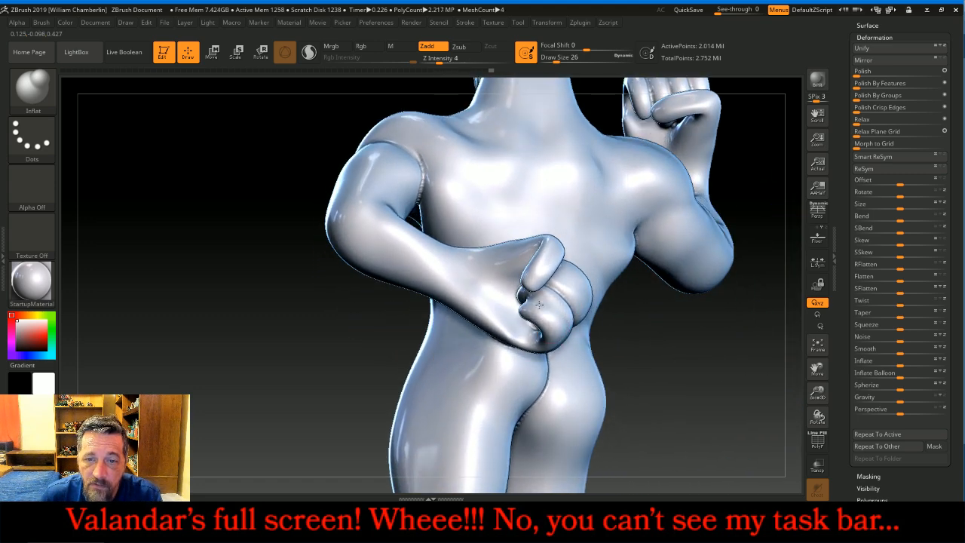
# Step: Try to reshape the curled fingertip inside the rear fist with the Move brush at draw size 18
pyautogui.moveTo(631, 333)
pyautogui.mouseDown()
pyautogui.moveTo(704, 349)
pyautogui.moveTo(687, 345)
pyautogui.mouseUp()
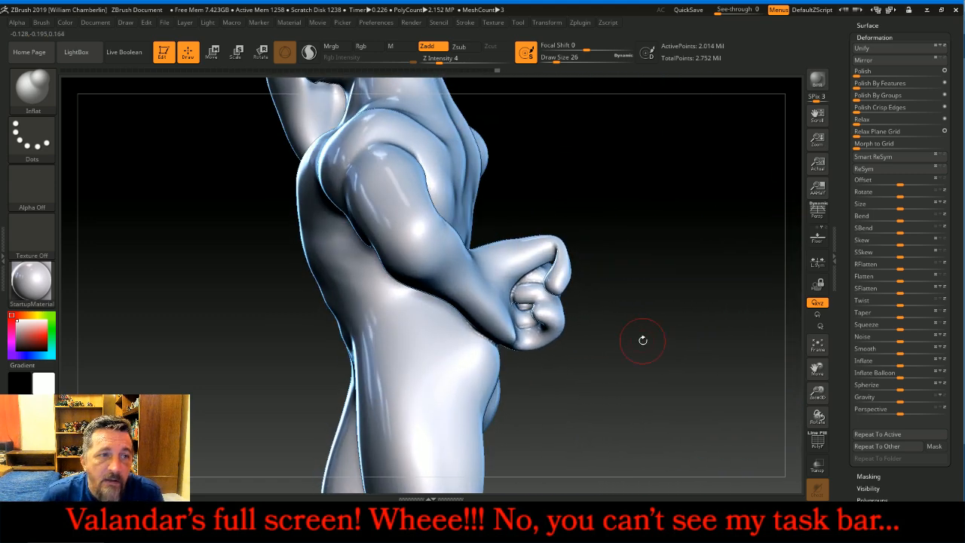
pyautogui.click(33, 87)
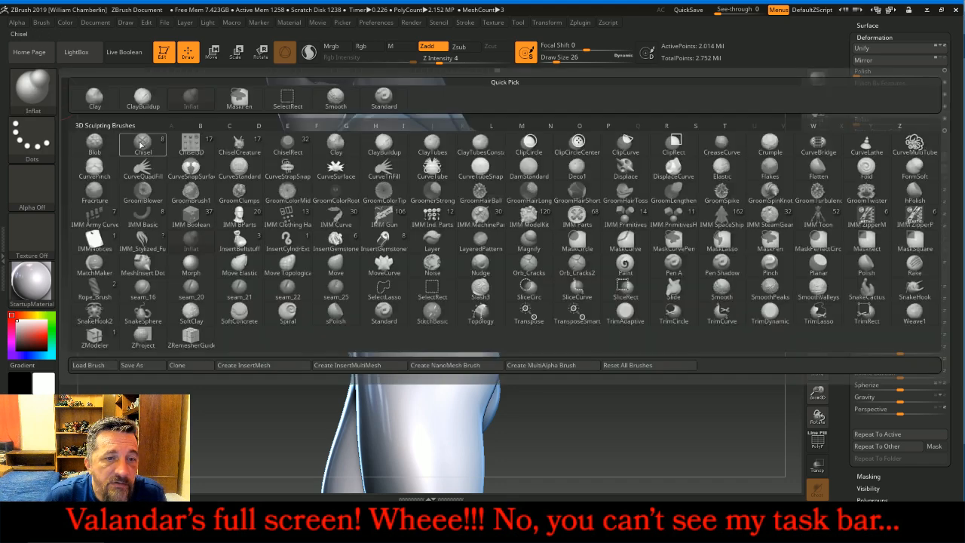
pyautogui.click(335, 263)
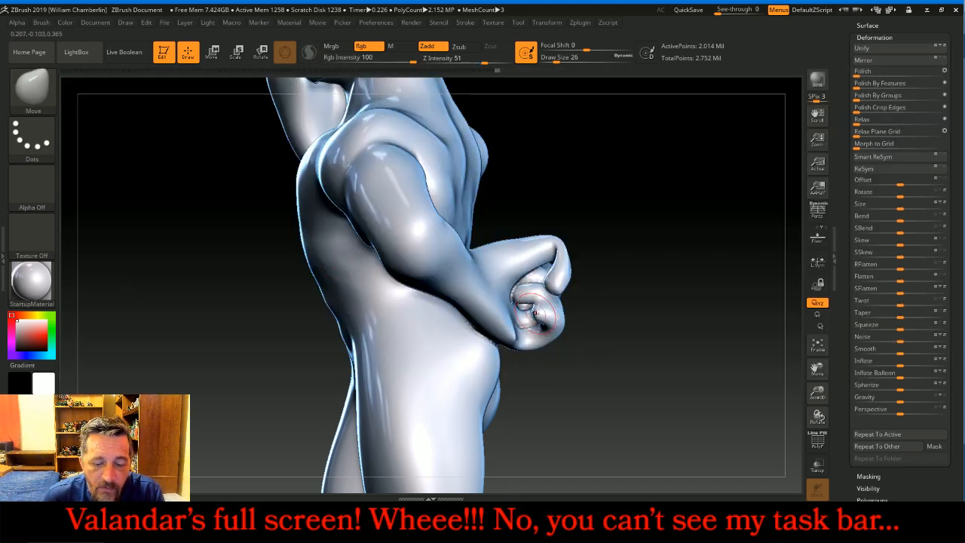
pyautogui.moveTo(531, 313); pyautogui.dragTo(523, 315)
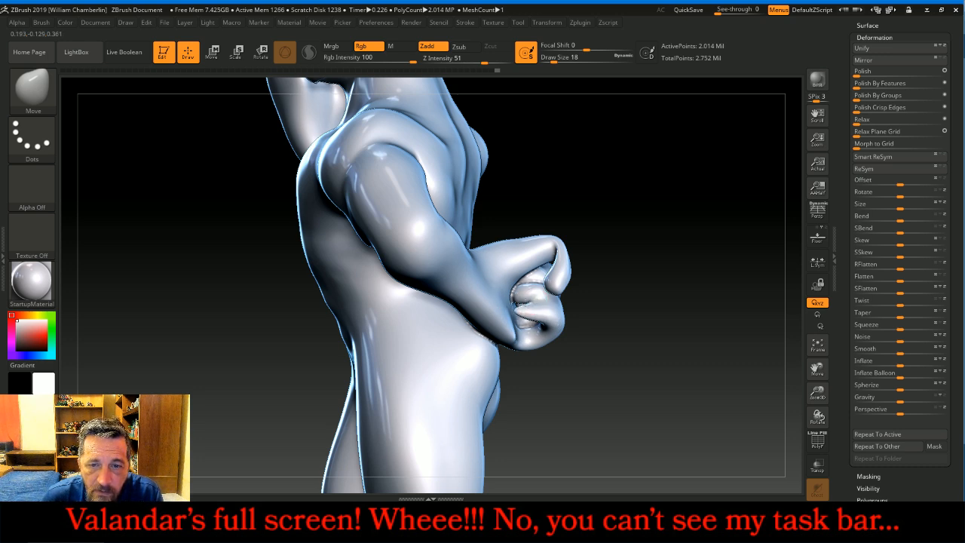
pyautogui.press('shift')
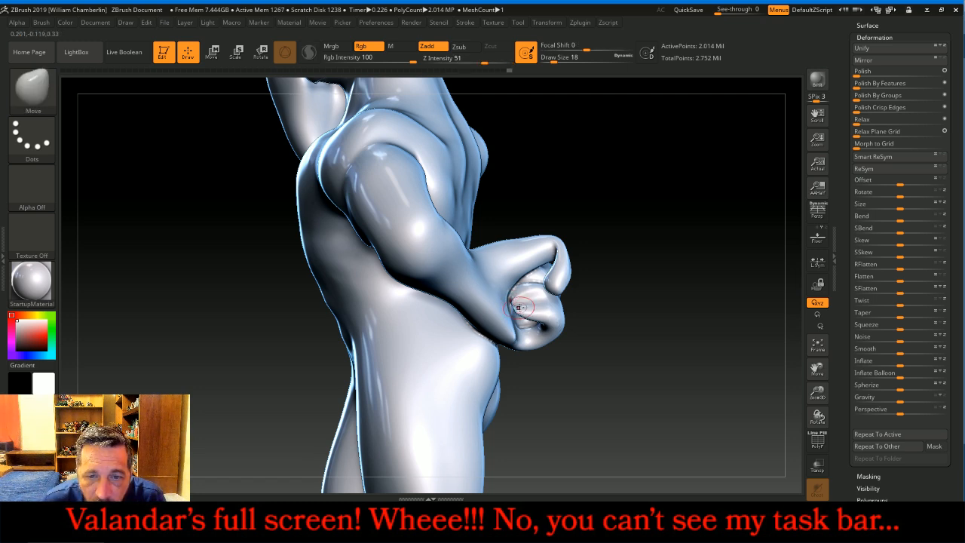
pyautogui.press('ctrl')
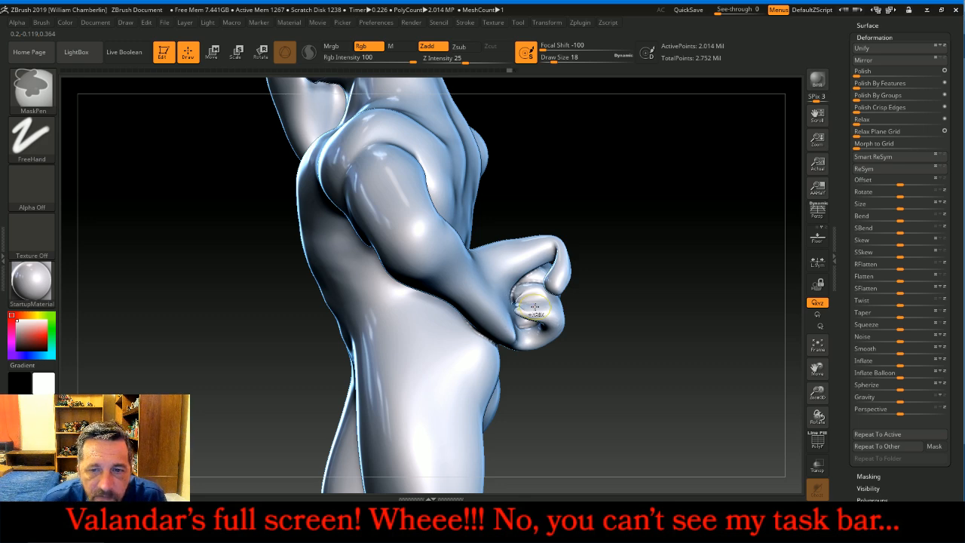
# Step: Pull the curled fingertip of the rear fist into the palm using the Move Topological brush at draw size 26
pyautogui.press('b')
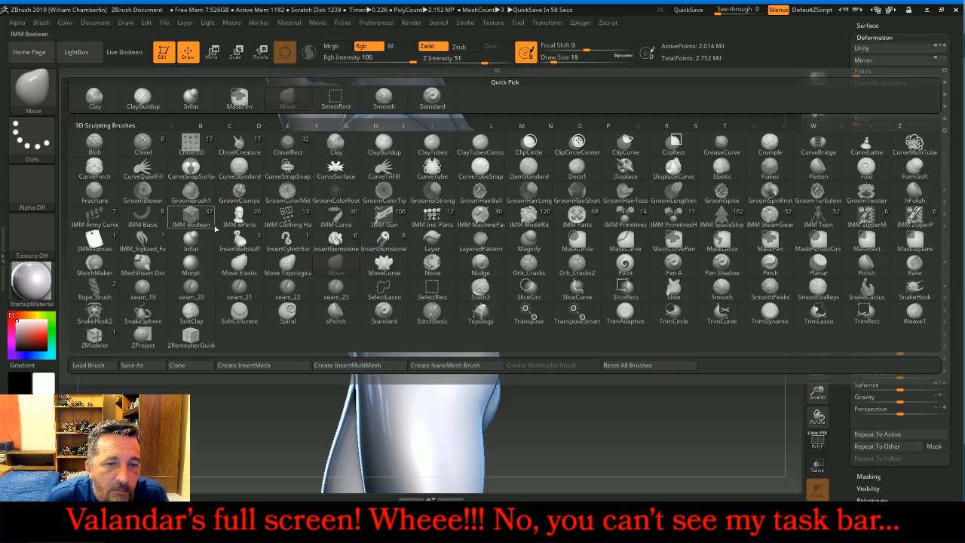
pyautogui.click(287, 265)
pyautogui.press(']')
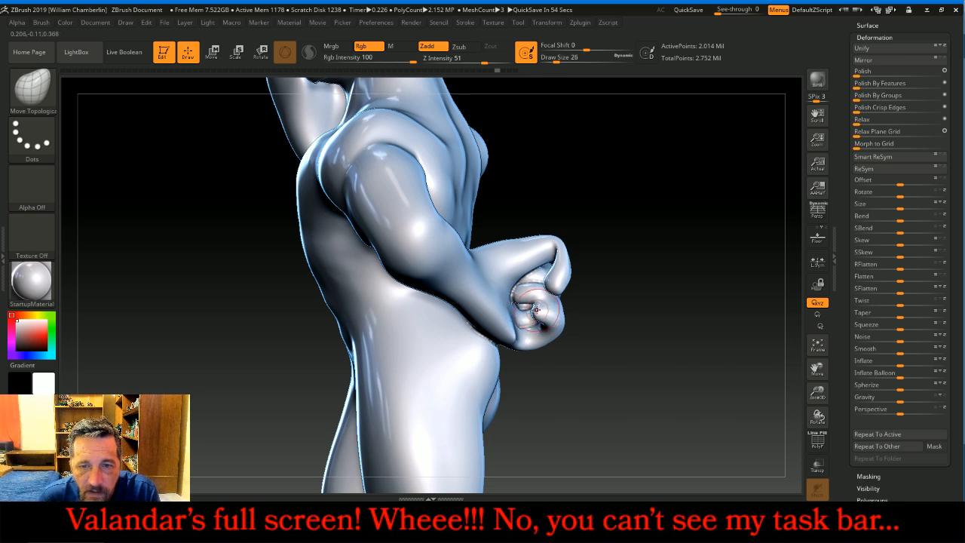
pyautogui.moveTo(533, 313); pyautogui.dragTo(462, 309)
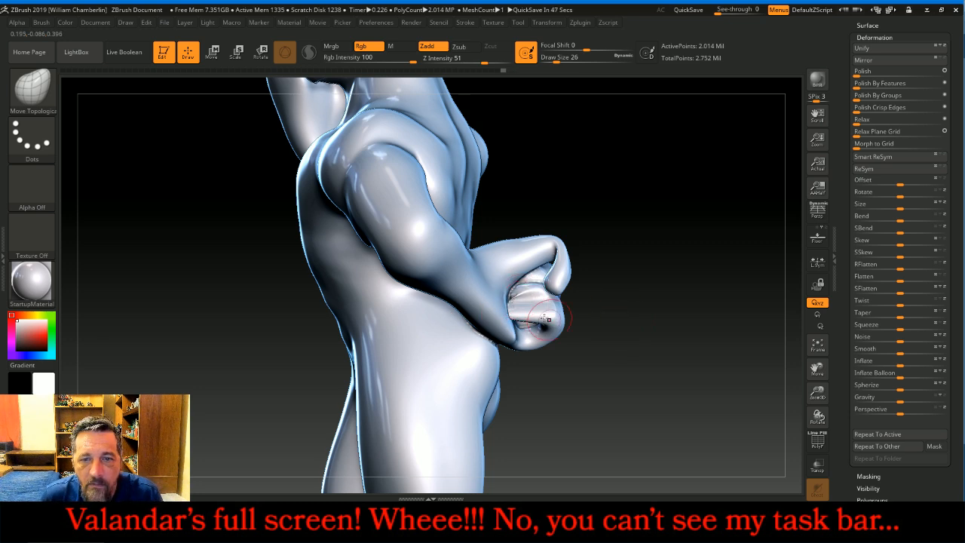
pyautogui.press('shift')
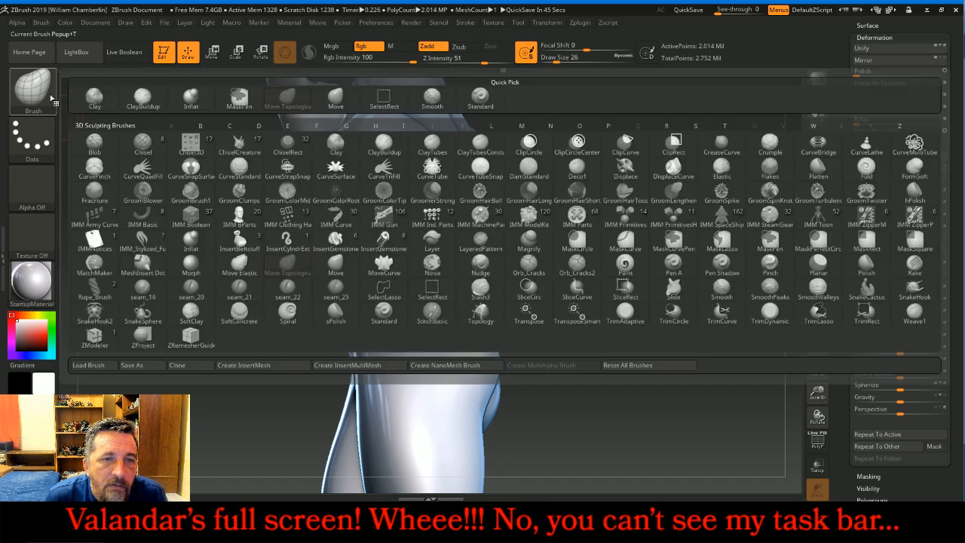
# Step: Switch to the Inflat brush at Z Intensity 4 and inflate and smooth the curled fingertip inside the rear fist
pyautogui.click(34, 89)
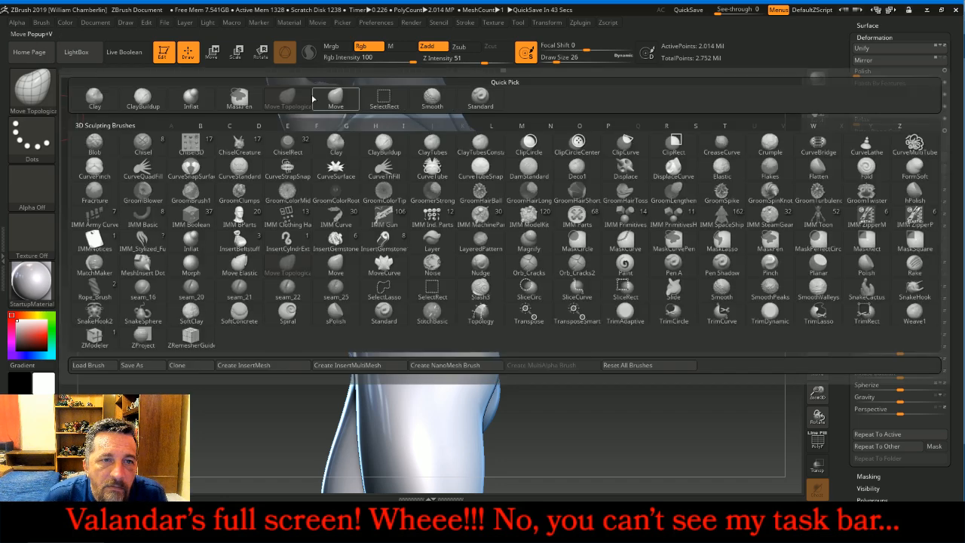
pyautogui.click(198, 97)
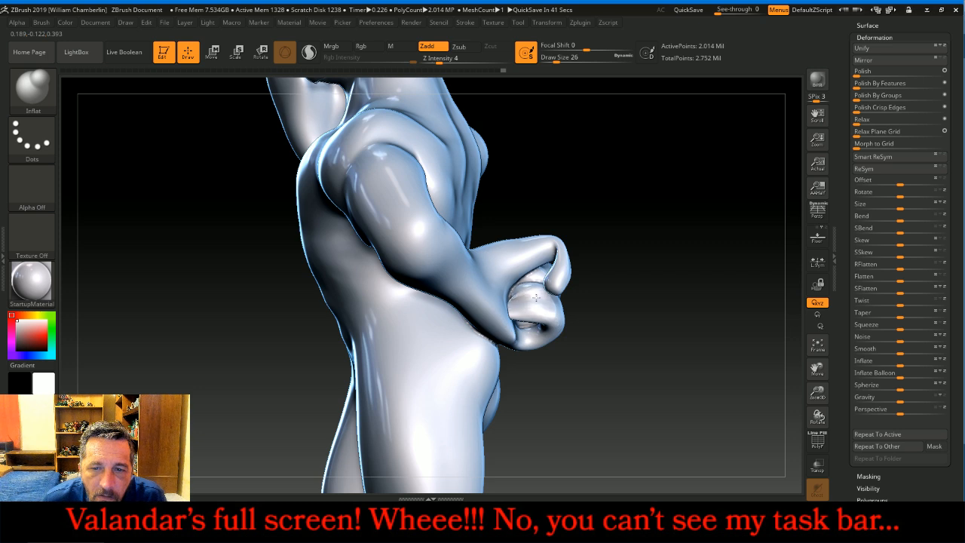
pyautogui.press('shift')
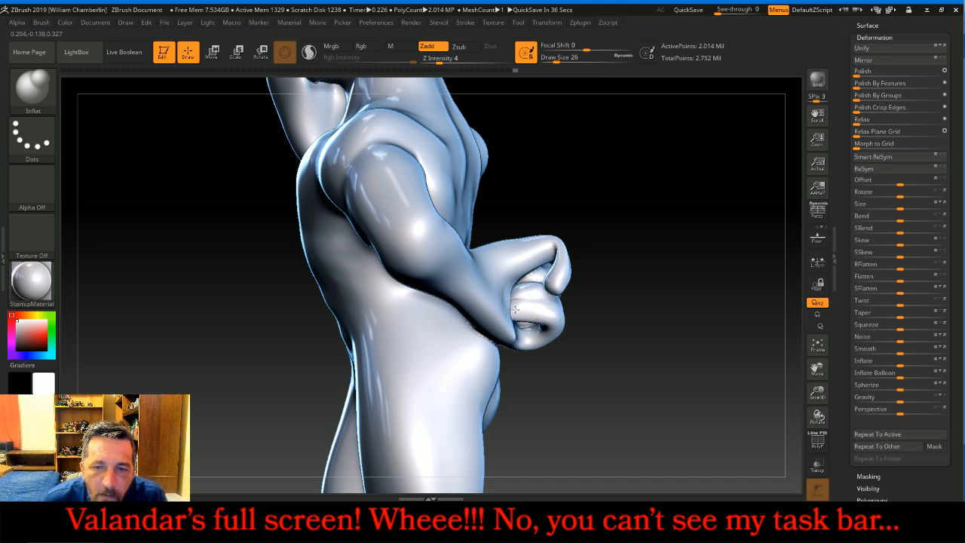
pyautogui.press('shift')
pyautogui.moveTo(668, 328)
pyautogui.mouseDown()
pyautogui.moveTo(642, 317)
pyautogui.moveTo(633, 300)
pyautogui.moveTo(672, 238)
pyautogui.moveTo(669, 253)
pyautogui.mouseUp()
pyautogui.moveTo(816, 393); pyautogui.dragTo(798, 441)
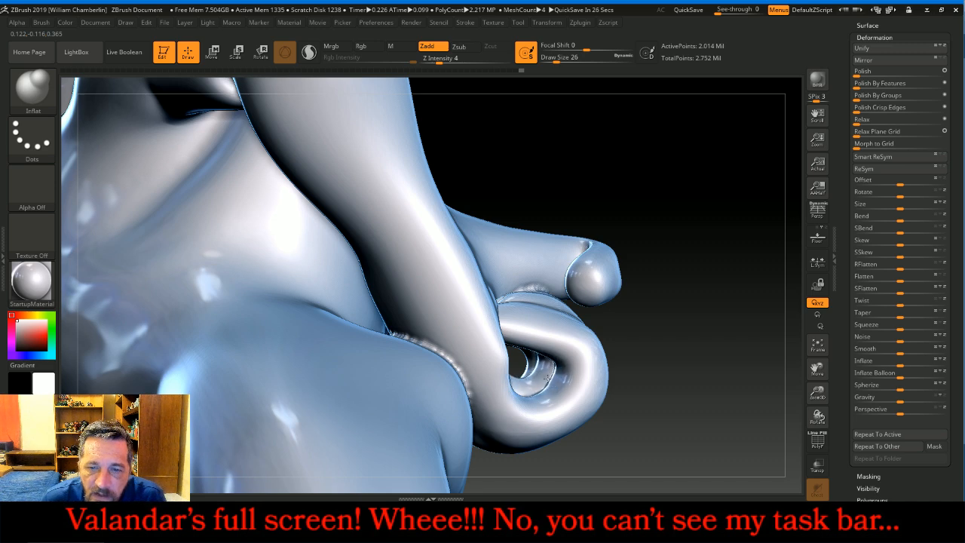
# Step: Inflate the inner surfaces of the rear fist's curled fingers to close the gap in the palm
pyautogui.moveTo(684, 340)
pyautogui.mouseDown()
pyautogui.moveTo(688, 310)
pyautogui.moveTo(678, 320)
pyautogui.mouseUp()
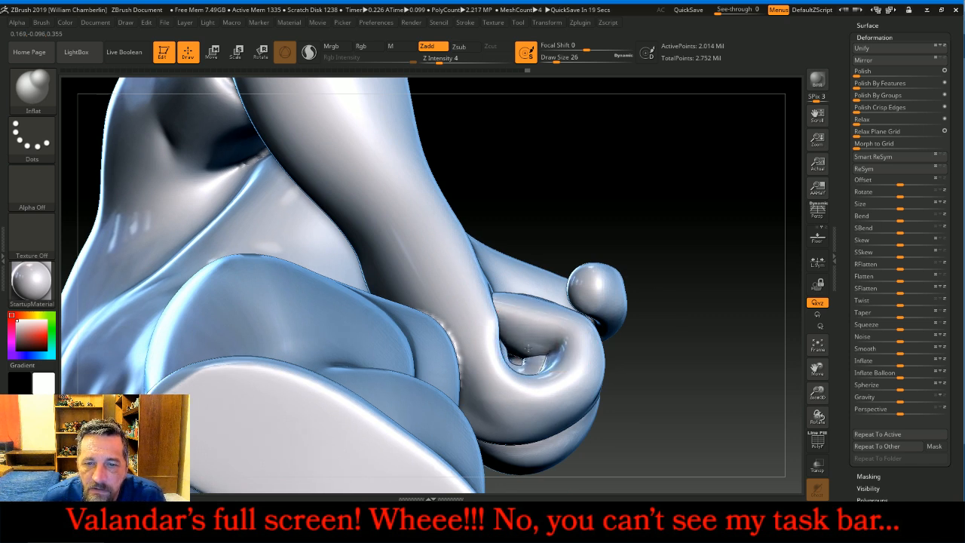
pyautogui.moveTo(525, 358); pyautogui.dragTo(543, 342)
pyautogui.moveTo(728, 244); pyautogui.dragTo(705, 293)
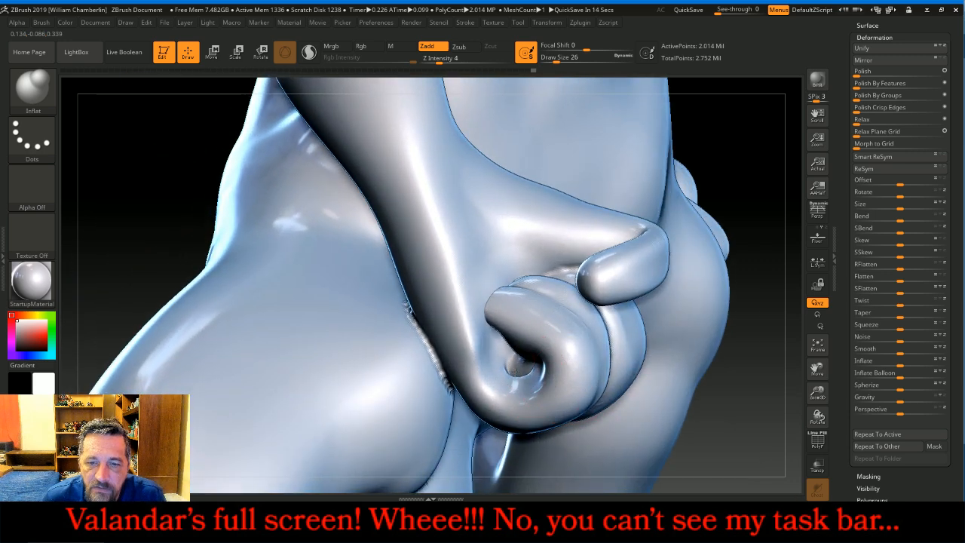
pyautogui.moveTo(499, 340); pyautogui.dragTo(517, 367)
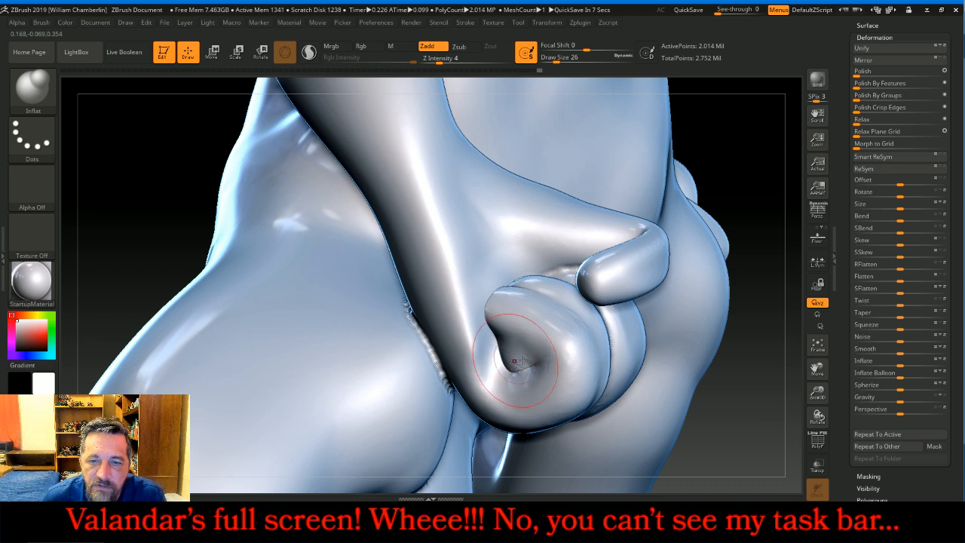
pyautogui.moveTo(740, 384)
pyautogui.mouseDown()
pyautogui.moveTo(718, 398)
pyautogui.moveTo(606, 343)
pyautogui.mouseUp()
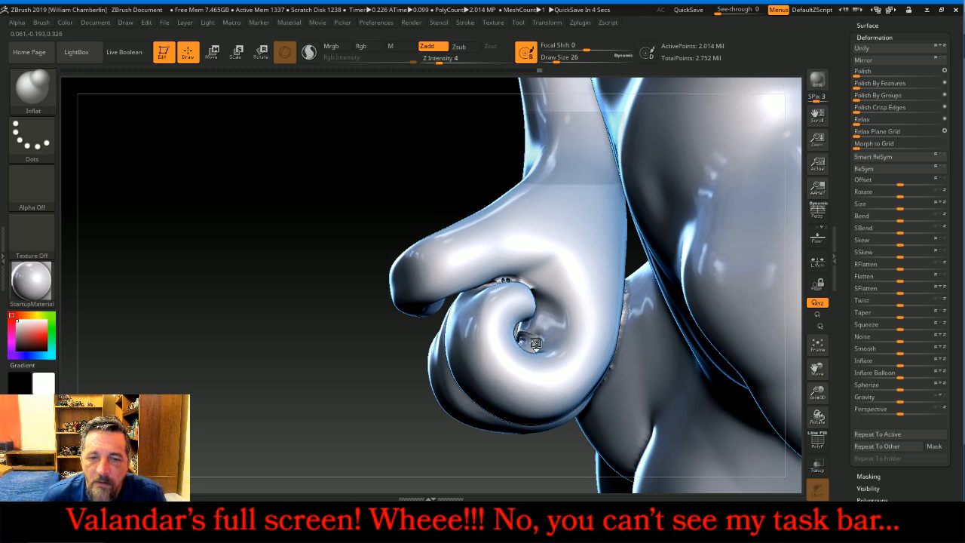
# Step: Hide the front hand, torso and leg polygroups that block the view of the rear fist
pyautogui.moveTo(381, 361)
pyautogui.mouseDown()
pyautogui.moveTo(360, 349)
pyautogui.moveTo(352, 323)
pyautogui.moveTo(363, 381)
pyautogui.moveTo(345, 382)
pyautogui.mouseUp()
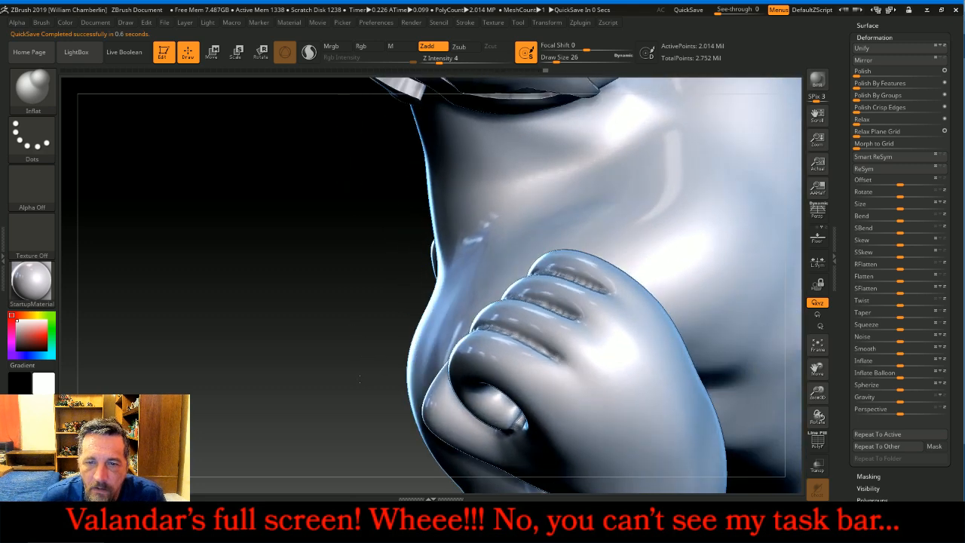
pyautogui.keyDown('ctrl'); pyautogui.keyDown('shift'); pyautogui.click(629, 386); pyautogui.keyUp('shift'); pyautogui.keyUp('ctrl')
pyautogui.keyDown('ctrl'); pyautogui.keyDown('shift'); pyautogui.click(624, 383); pyautogui.keyUp('shift'); pyautogui.keyUp('ctrl')
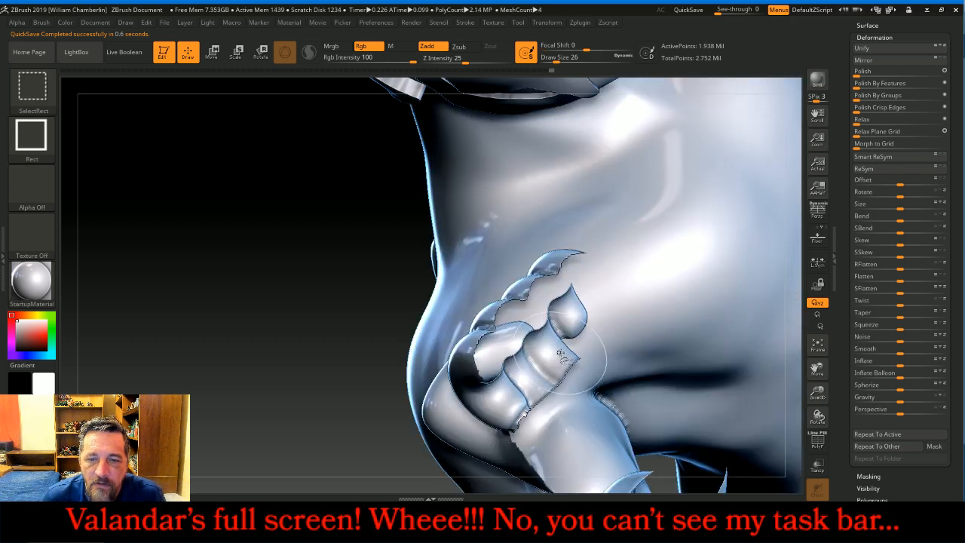
pyautogui.keyDown('ctrl'); pyautogui.keyDown('shift'); pyautogui.click(559, 320); pyautogui.keyUp('shift'); pyautogui.keyUp('ctrl')
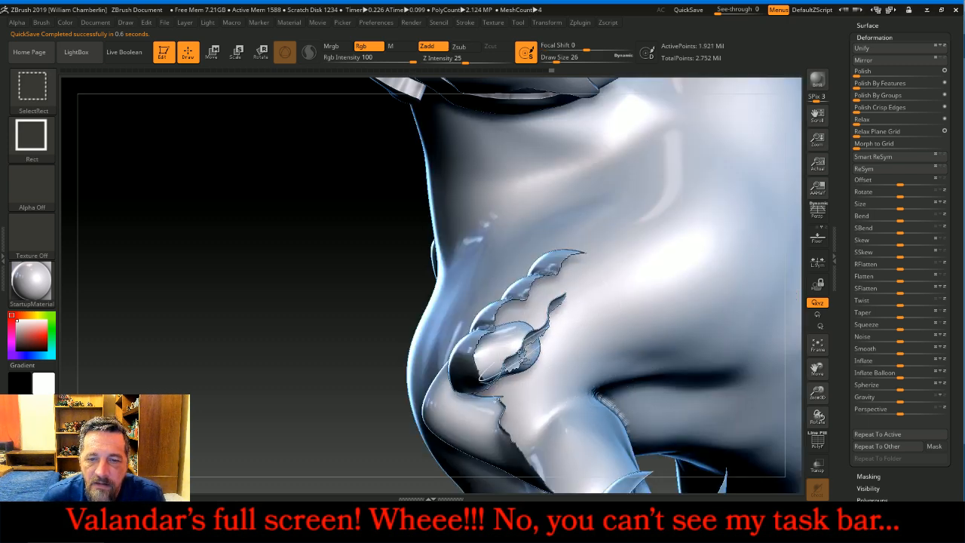
pyautogui.keyDown('ctrl'); pyautogui.keyDown('shift'); pyautogui.click(522, 351); pyautogui.keyUp('shift'); pyautogui.keyUp('ctrl')
pyautogui.keyDown('ctrl'); pyautogui.keyDown('shift'); pyautogui.click(490, 360); pyautogui.keyUp('shift'); pyautogui.keyUp('ctrl')
pyautogui.keyDown('ctrl'); pyautogui.keyDown('shift'); pyautogui.click(468, 410); pyautogui.keyUp('shift'); pyautogui.keyUp('ctrl')
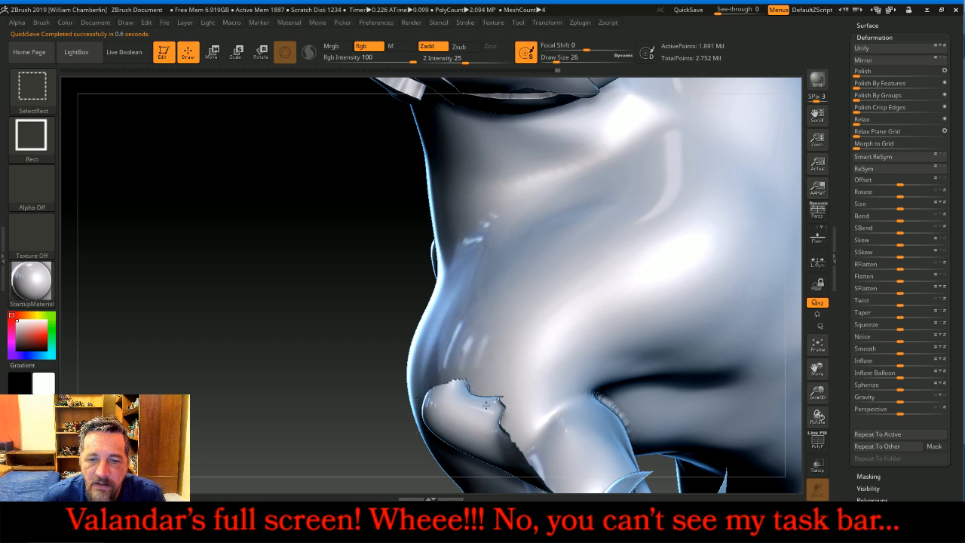
pyautogui.keyDown('ctrl'); pyautogui.keyDown('shift'); pyautogui.click(475, 420); pyautogui.keyUp('shift'); pyautogui.keyUp('ctrl')
pyautogui.keyDown('ctrl'); pyautogui.keyDown('shift'); pyautogui.click(566, 355); pyautogui.keyUp('shift'); pyautogui.keyUp('ctrl')
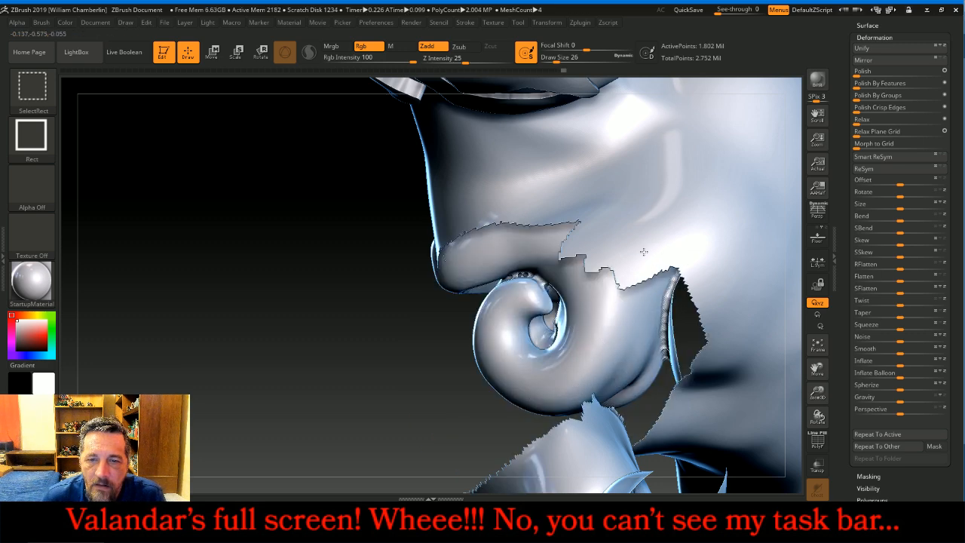
pyautogui.moveTo(426, 369)
pyautogui.mouseDown()
pyautogui.moveTo(413, 379)
pyautogui.moveTo(413, 366)
pyautogui.mouseUp()
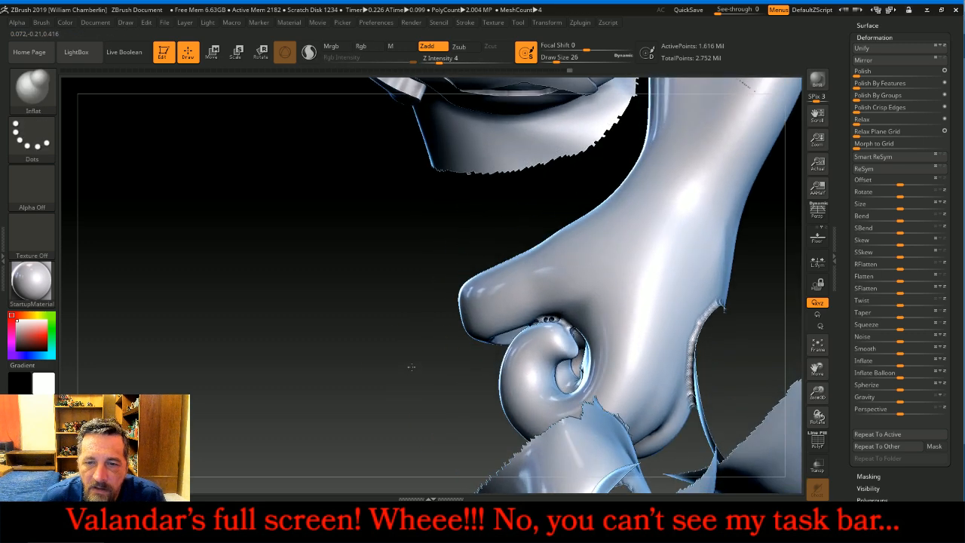
pyautogui.keyDown('ctrl'); pyautogui.keyDown('shift'); pyautogui.click(554, 423); pyautogui.keyUp('shift'); pyautogui.keyUp('ctrl')
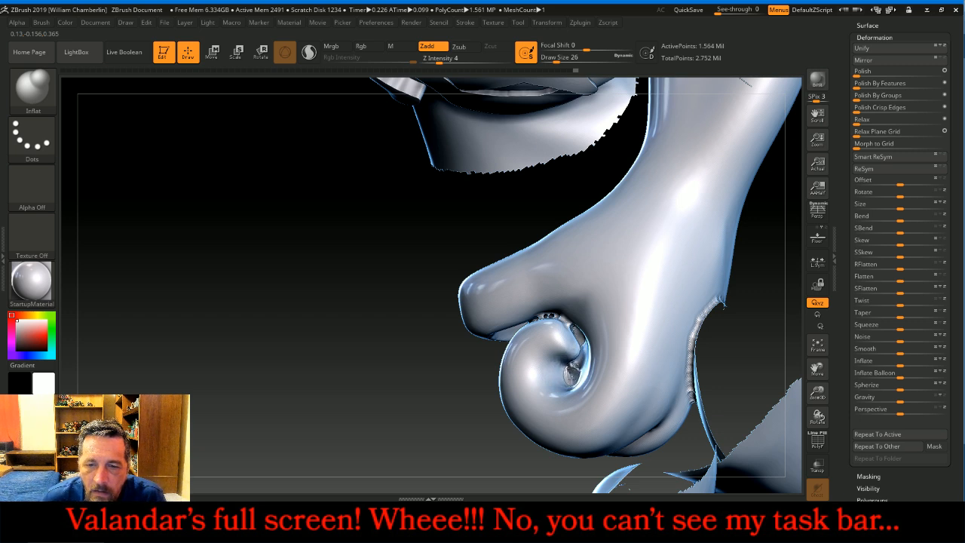
# Step: Inflate the centre of the rear fist's finger curl using the Inflat brush at draw size 26
pyautogui.moveTo(580, 329); pyautogui.dragTo(573, 328)
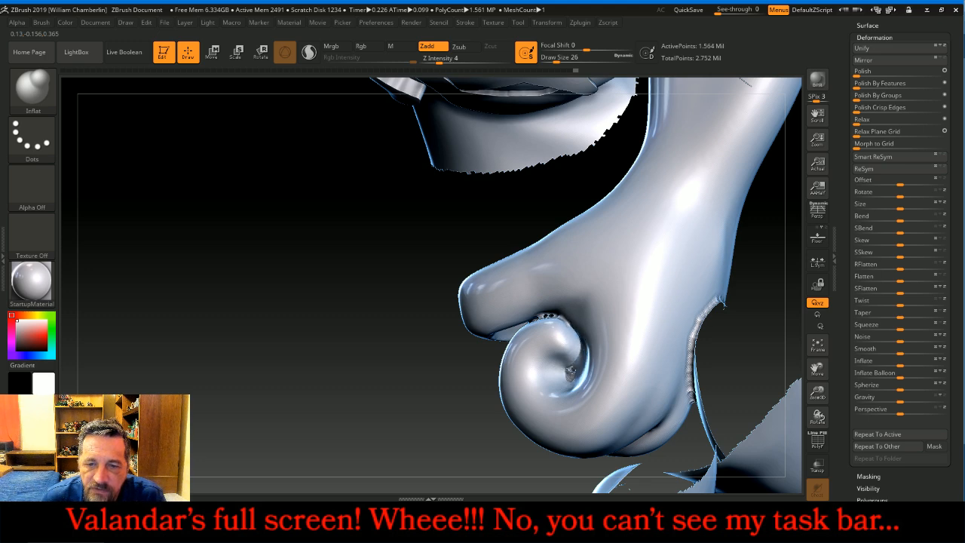
pyautogui.moveTo(361, 432)
pyautogui.mouseDown()
pyautogui.moveTo(413, 399)
pyautogui.moveTo(497, 309)
pyautogui.moveTo(462, 301)
pyautogui.mouseUp()
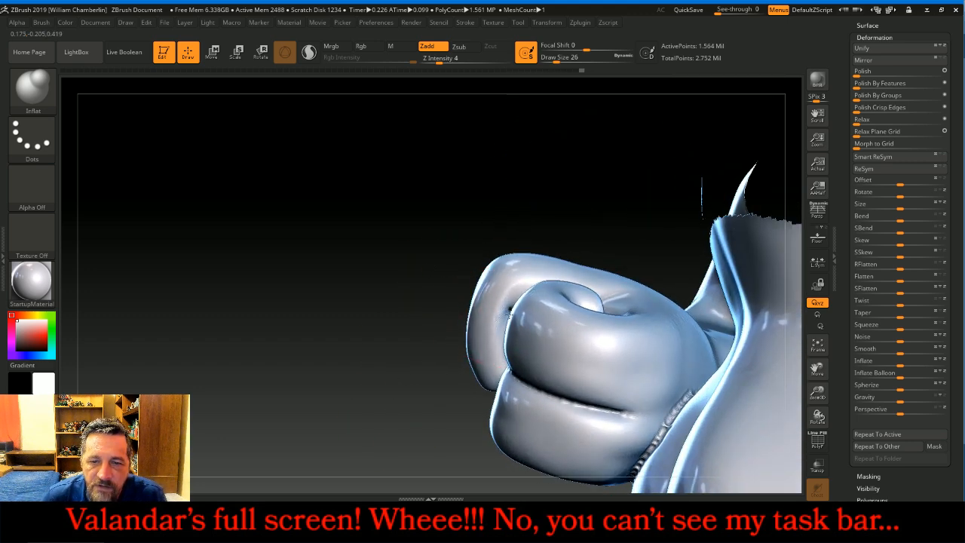
pyautogui.moveTo(376, 345); pyautogui.dragTo(536, 318)
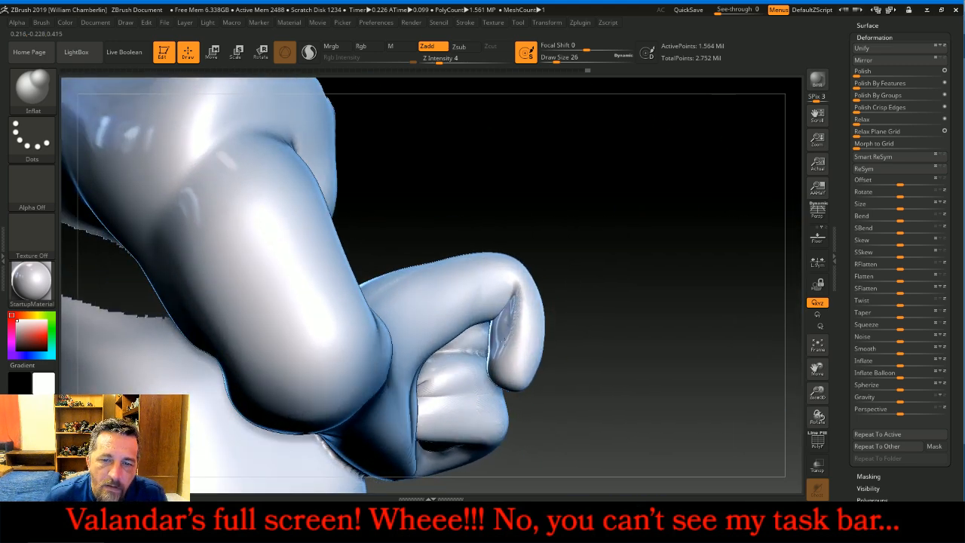
pyautogui.moveTo(667, 283); pyautogui.dragTo(201, 199)
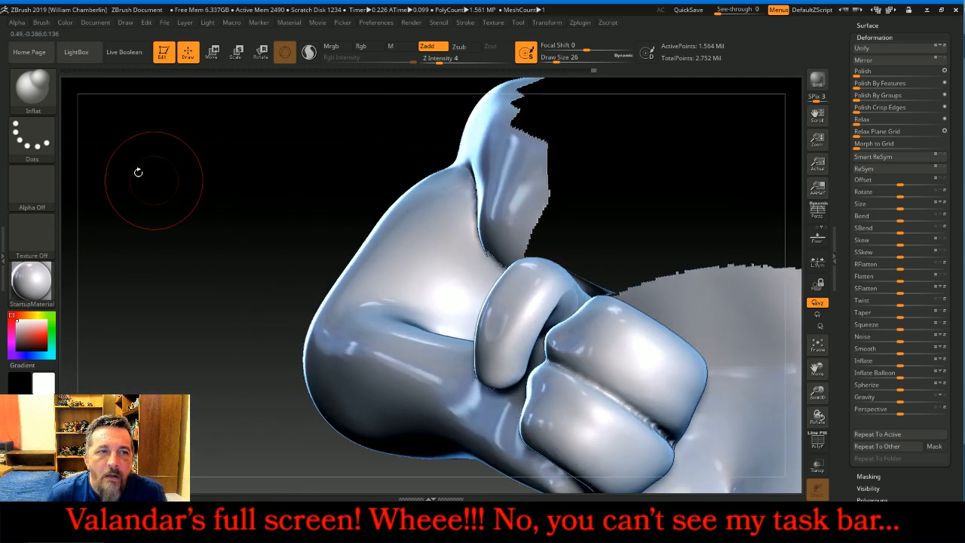
# Step: Reshape the rear fist's thumb and pull it against the fingers using the Move Topological brush at draw size 26
pyautogui.click(32, 86)
pyautogui.click(291, 99)
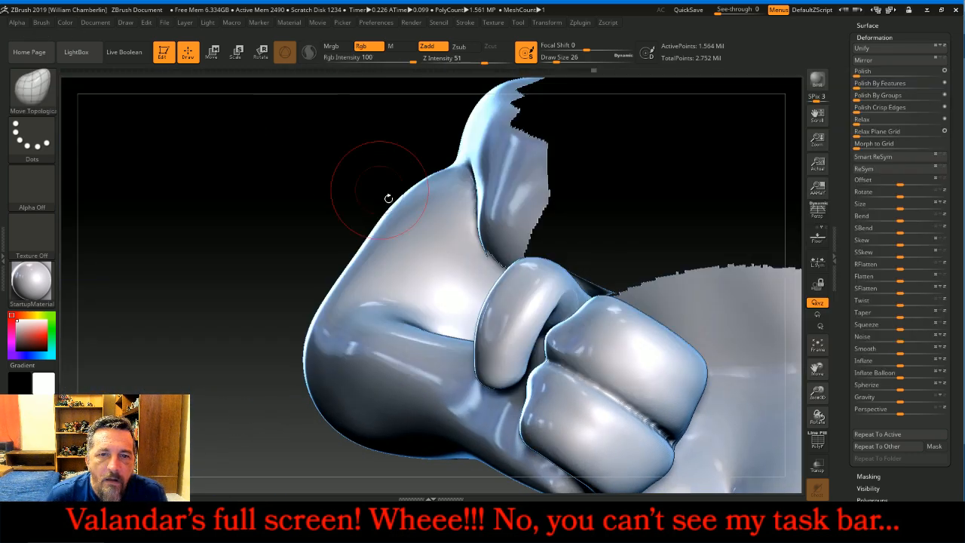
pyautogui.moveTo(661, 213); pyautogui.dragTo(603, 213)
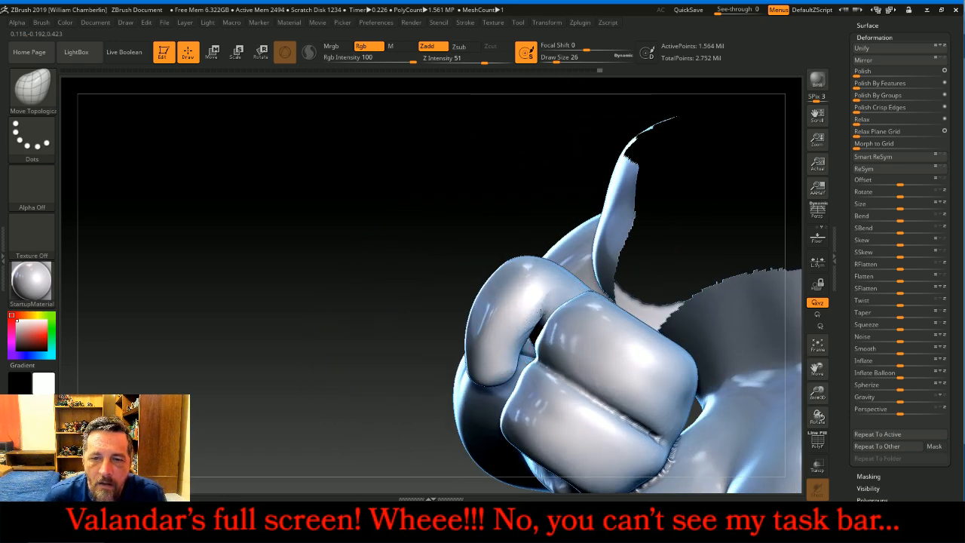
pyautogui.moveTo(426, 211); pyautogui.dragTo(447, 220)
pyautogui.moveTo(577, 181)
pyautogui.mouseDown()
pyautogui.moveTo(599, 255)
pyautogui.moveTo(544, 258)
pyautogui.moveTo(547, 274)
pyautogui.moveTo(534, 279)
pyautogui.mouseUp()
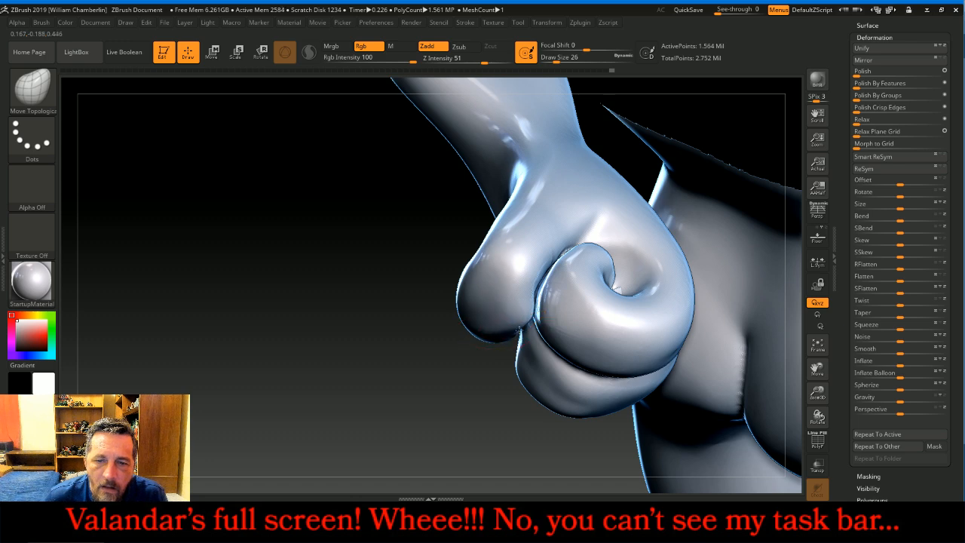
pyautogui.moveTo(495, 358); pyautogui.dragTo(505, 342)
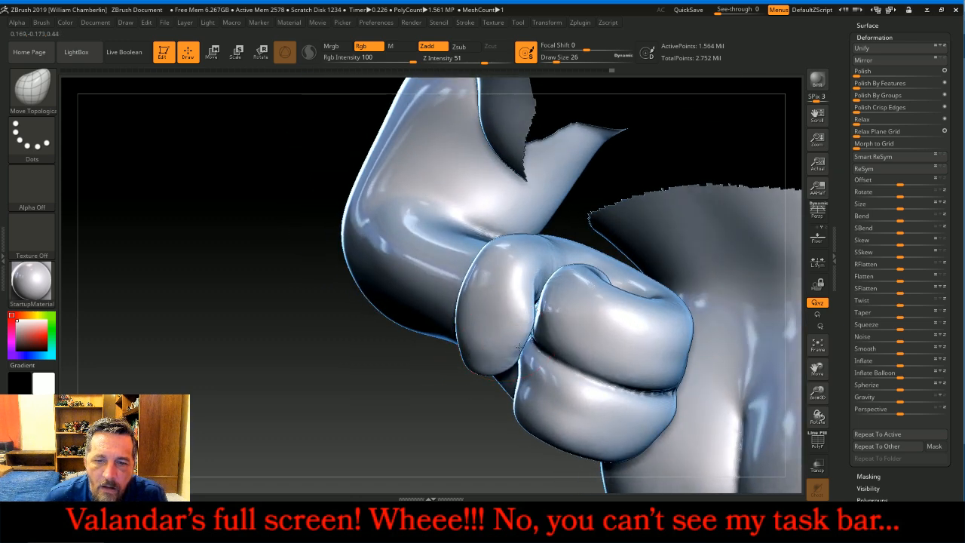
# Step: Refine the shape of the rear fist's thumb with the Move Topological brush at draw size 38
pyautogui.moveTo(409, 405)
pyautogui.mouseDown()
pyautogui.moveTo(450, 310)
pyautogui.moveTo(456, 315)
pyautogui.mouseUp()
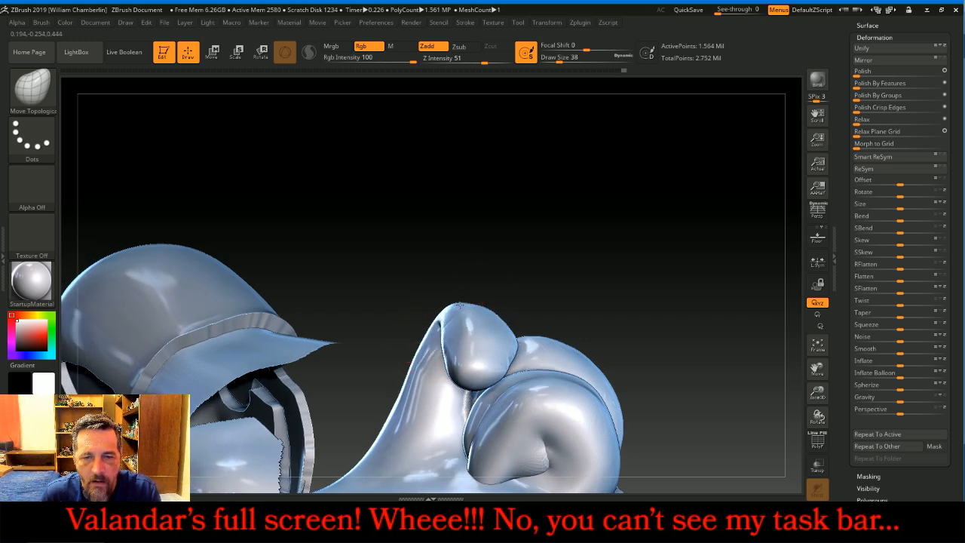
pyautogui.moveTo(467, 369); pyautogui.dragTo(480, 367)
pyautogui.moveTo(697, 284); pyautogui.dragTo(517, 302)
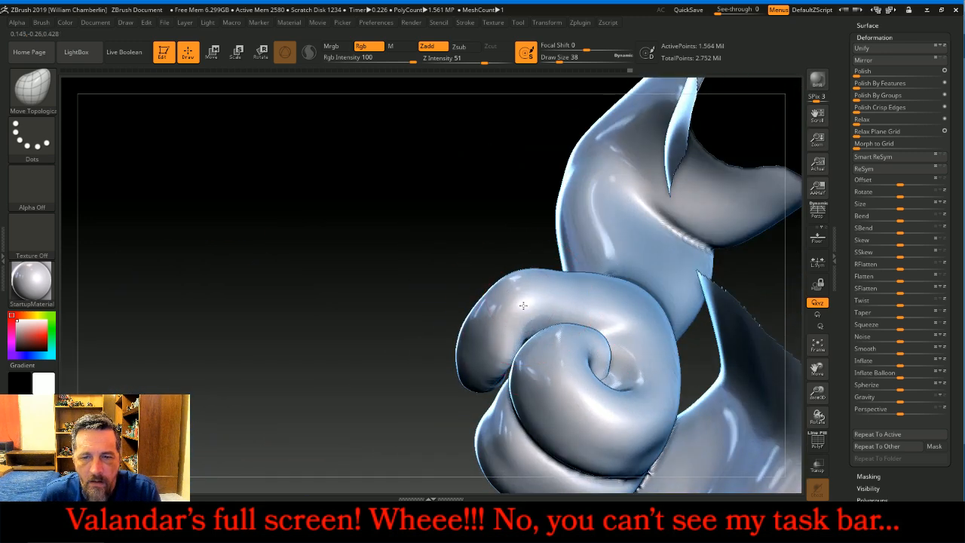
pyautogui.moveTo(311, 319); pyautogui.dragTo(396, 332)
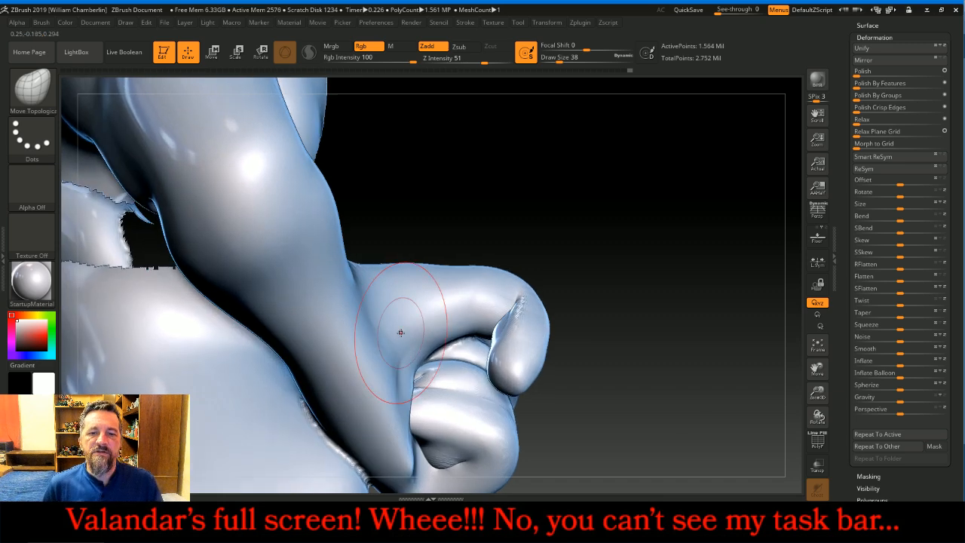
# Step: Reveal all hidden parts of the body and frame the whole figure
pyautogui.moveTo(706, 330); pyautogui.dragTo(678, 297)
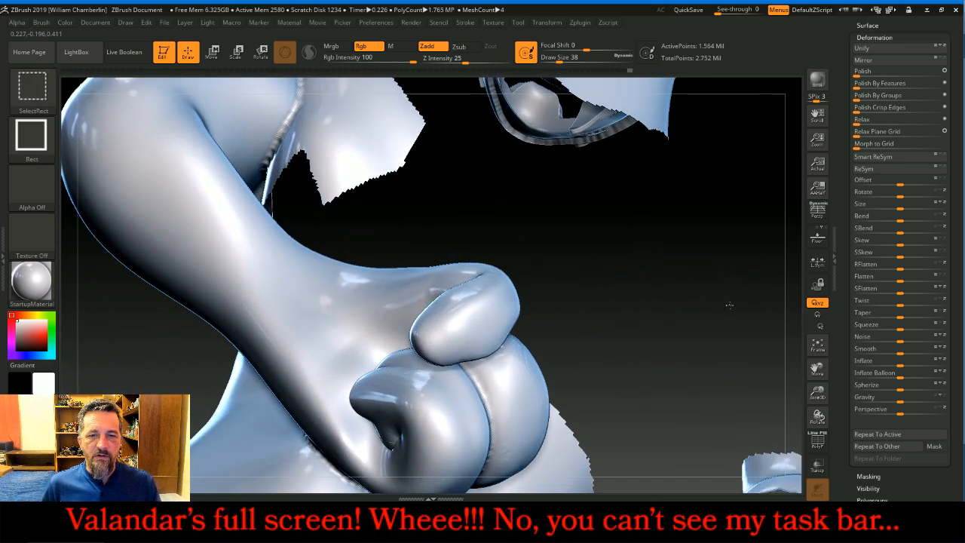
pyautogui.click(817, 345)
pyautogui.moveTo(741, 301); pyautogui.dragTo(636, 288)
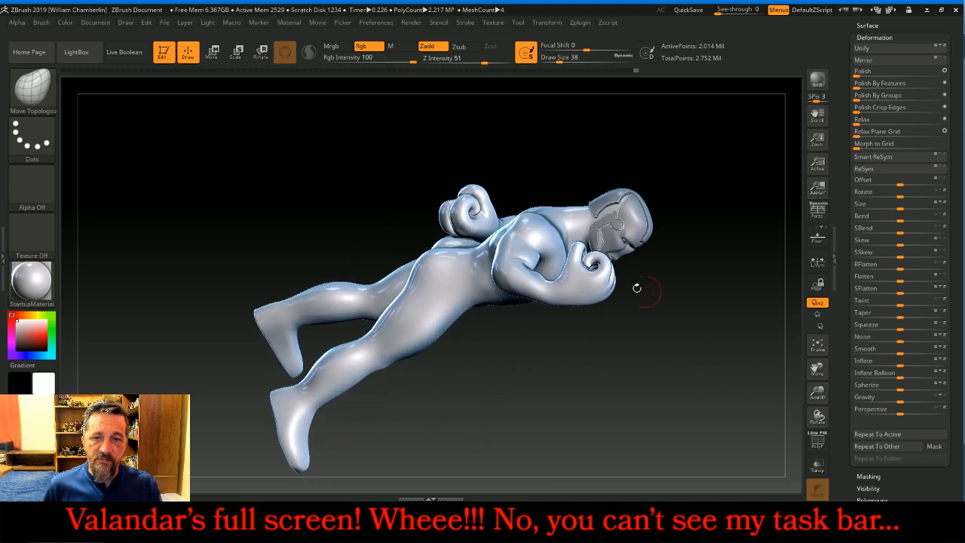
# Step: Hide the figure's chest, neck, torso and rear hand polygroups
pyautogui.keyDown('ctrl'); pyautogui.keyDown('shift'); pyautogui.click(549, 238); pyautogui.keyUp('shift'); pyautogui.keyUp('ctrl')
pyautogui.keyDown('ctrl'); pyautogui.keyDown('shift'); pyautogui.click(542, 231); pyautogui.keyUp('shift'); pyautogui.keyUp('ctrl')
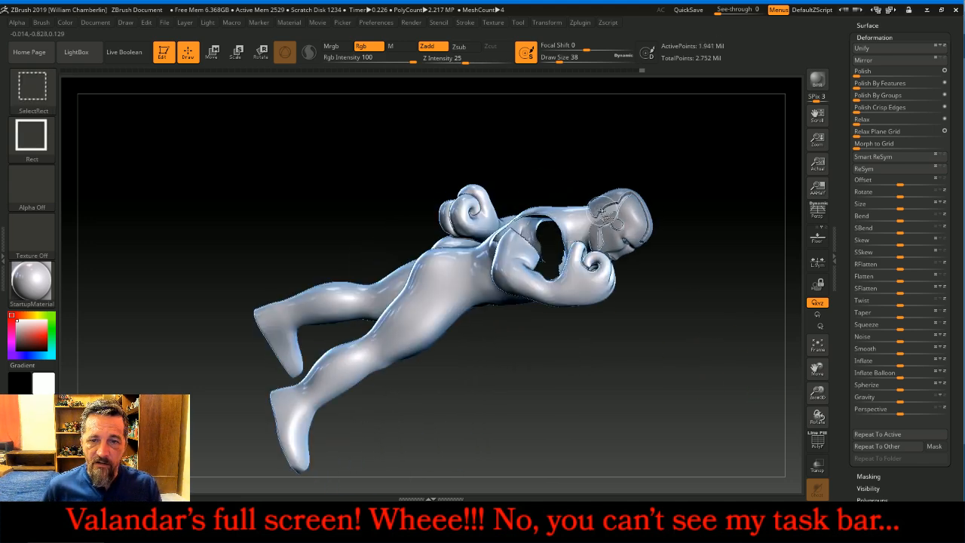
pyautogui.keyDown('ctrl'); pyautogui.keyDown('shift'); pyautogui.click(557, 218); pyautogui.keyUp('shift'); pyautogui.keyUp('ctrl')
pyautogui.keyDown('ctrl'); pyautogui.keyDown('shift'); pyautogui.click(552, 213); pyautogui.keyUp('shift'); pyautogui.keyUp('ctrl')
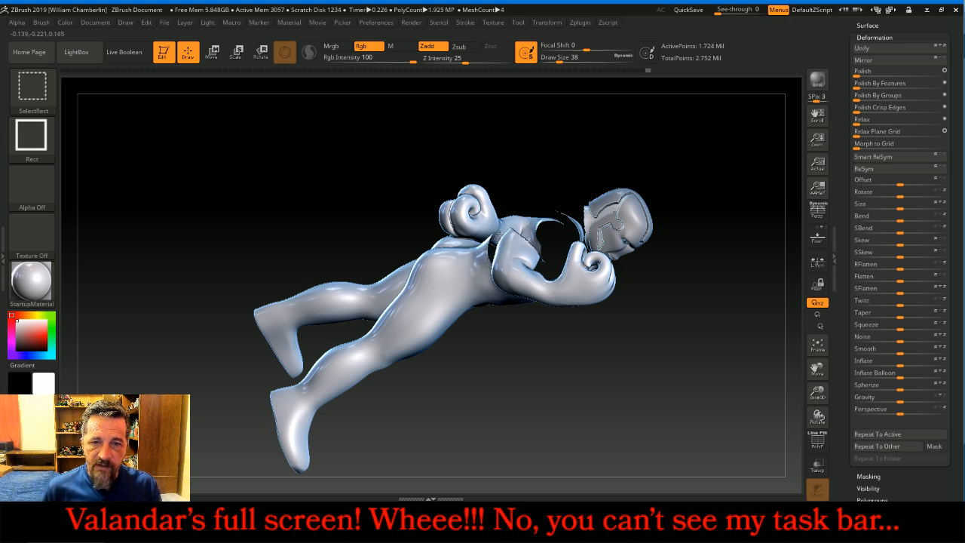
pyautogui.keyDown('ctrl'); pyautogui.keyDown('shift'); pyautogui.click(518, 226); pyautogui.keyUp('shift'); pyautogui.keyUp('ctrl')
pyautogui.keyDown('ctrl'); pyautogui.keyDown('shift'); pyautogui.click(477, 223); pyautogui.keyUp('shift'); pyautogui.keyUp('ctrl')
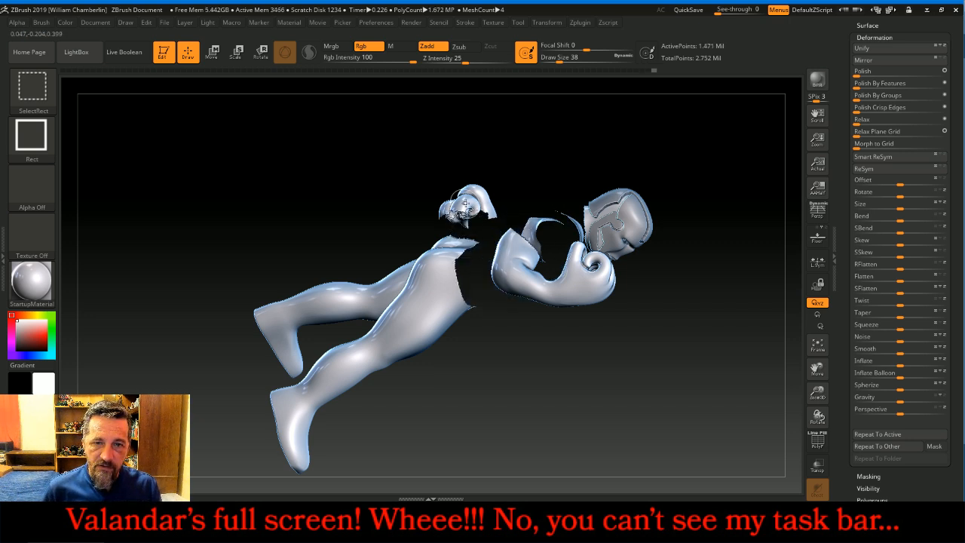
pyautogui.keyDown('ctrl'); pyautogui.keyDown('shift'); pyautogui.click(474, 202); pyautogui.keyUp('shift'); pyautogui.keyUp('ctrl')
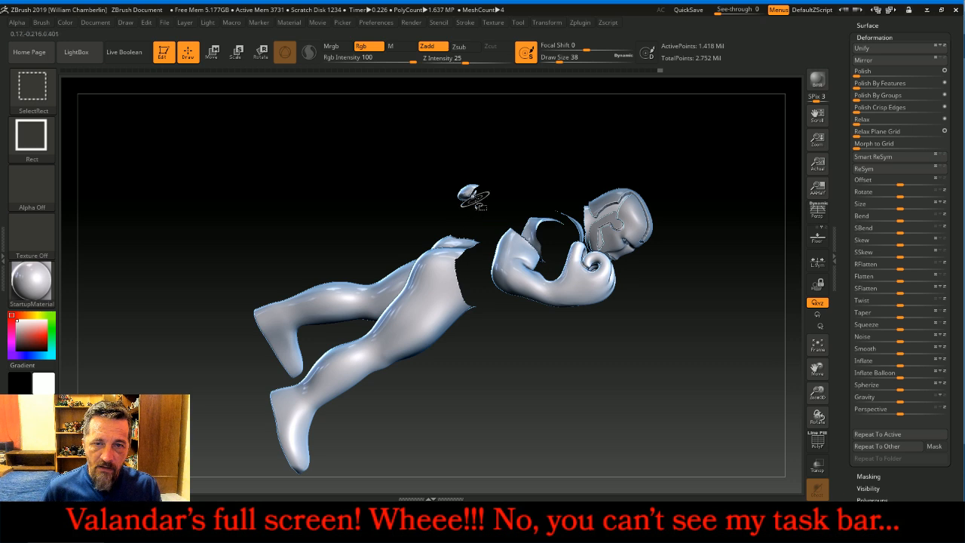
# Step: Hide the figure's hip, thigh, shoulder and upper-arm polygroups around the raised forearm
pyautogui.keyDown('ctrl'); pyautogui.keyDown('shift'); pyautogui.click(452, 252); pyautogui.keyUp('shift'); pyautogui.keyUp('ctrl')
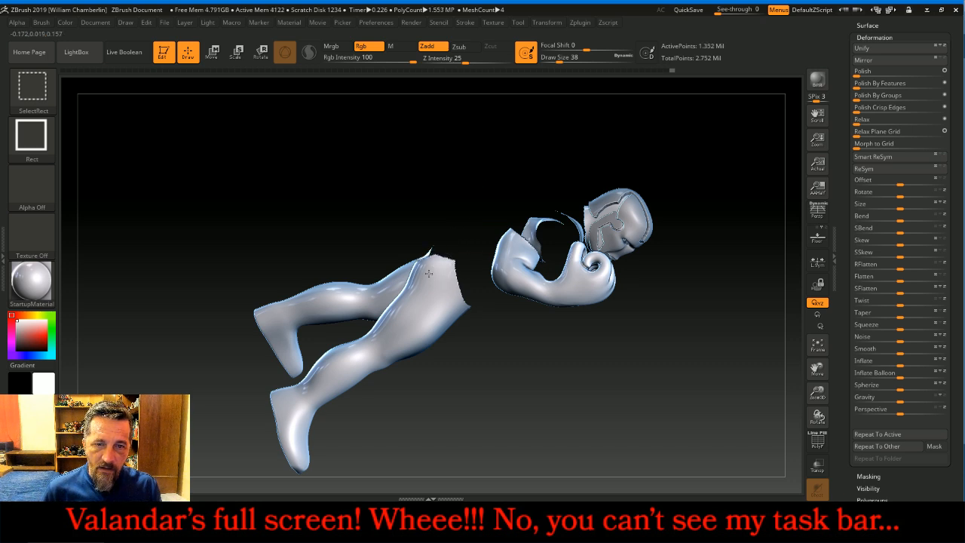
pyautogui.keyDown('ctrl'); pyautogui.keyDown('shift'); pyautogui.click(426, 280); pyautogui.keyUp('shift'); pyautogui.keyUp('ctrl')
pyautogui.keyDown('ctrl'); pyautogui.keyDown('shift'); pyautogui.click(415, 285); pyautogui.keyUp('shift'); pyautogui.keyUp('ctrl')
pyautogui.moveTo(415, 206); pyautogui.dragTo(430, 251)
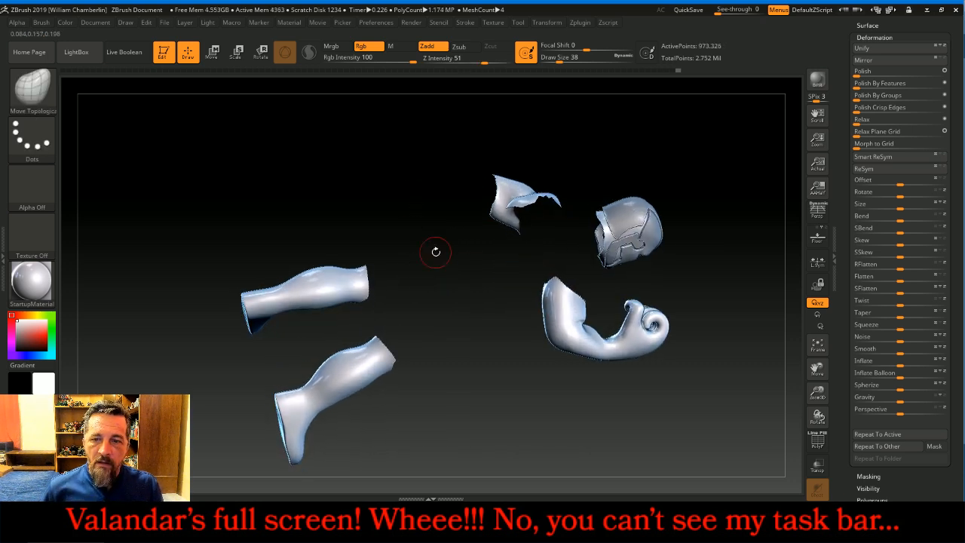
pyautogui.keyDown('ctrl'); pyautogui.keyDown('shift'); pyautogui.click(581, 306); pyautogui.keyUp('shift'); pyautogui.keyUp('ctrl')
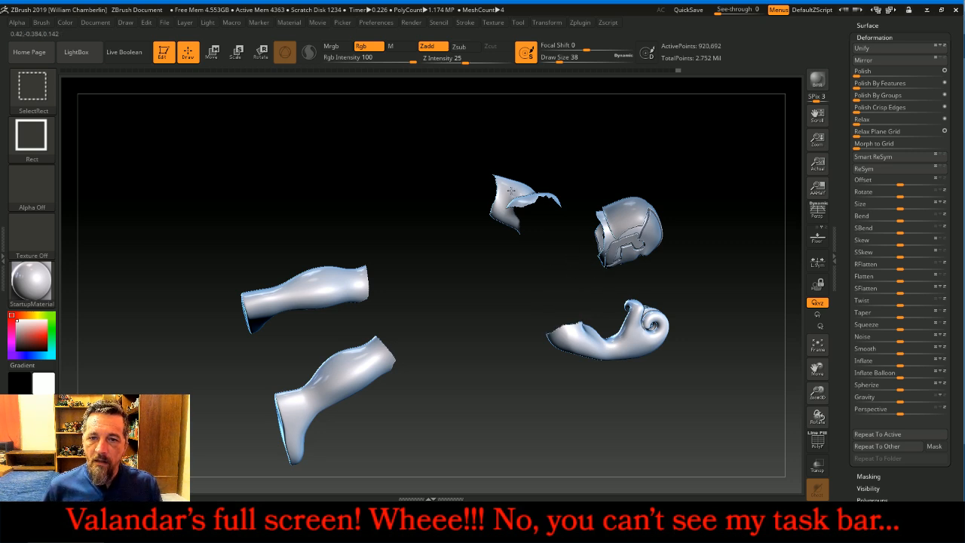
pyautogui.keyDown('ctrl'); pyautogui.keyDown('shift'); pyautogui.click(517, 226); pyautogui.keyUp('shift'); pyautogui.keyUp('ctrl')
pyautogui.keyDown('ctrl'); pyautogui.keyDown('shift'); pyautogui.click(526, 198); pyautogui.keyUp('shift'); pyautogui.keyUp('ctrl')
# Step: Reshape the raised fist's fingers using the Move Topological brush at draw size 18
pyautogui.moveTo(535, 165); pyautogui.dragTo(572, 164)
pyautogui.moveTo(741, 290); pyautogui.dragTo(733, 284)
pyautogui.moveTo(818, 368); pyautogui.dragTo(644, 331)
pyautogui.moveTo(816, 391); pyautogui.dragTo(814, 451)
pyautogui.moveTo(817, 368); pyautogui.dragTo(676, 229)
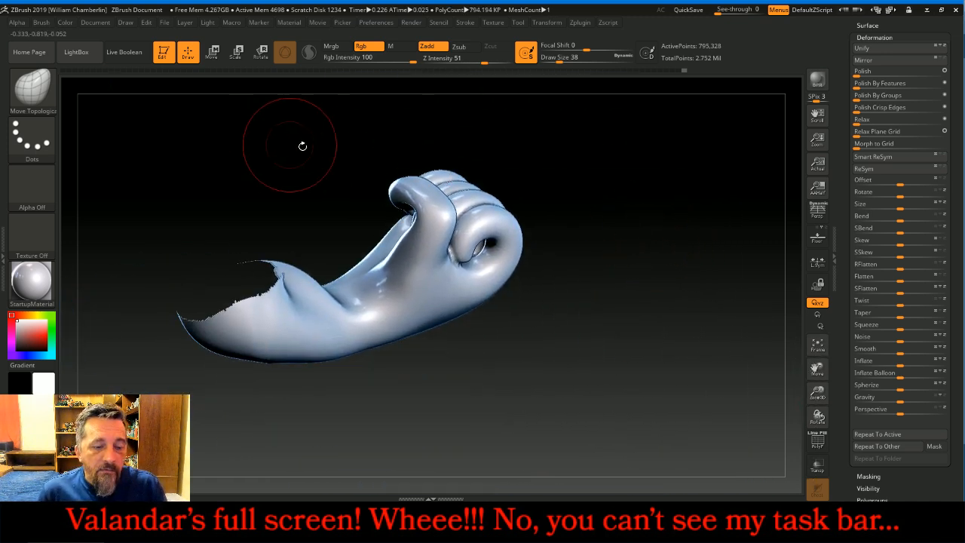
pyautogui.press('[')
pyautogui.press('[')
pyautogui.press('[')
pyautogui.press('[')
pyautogui.press('[')
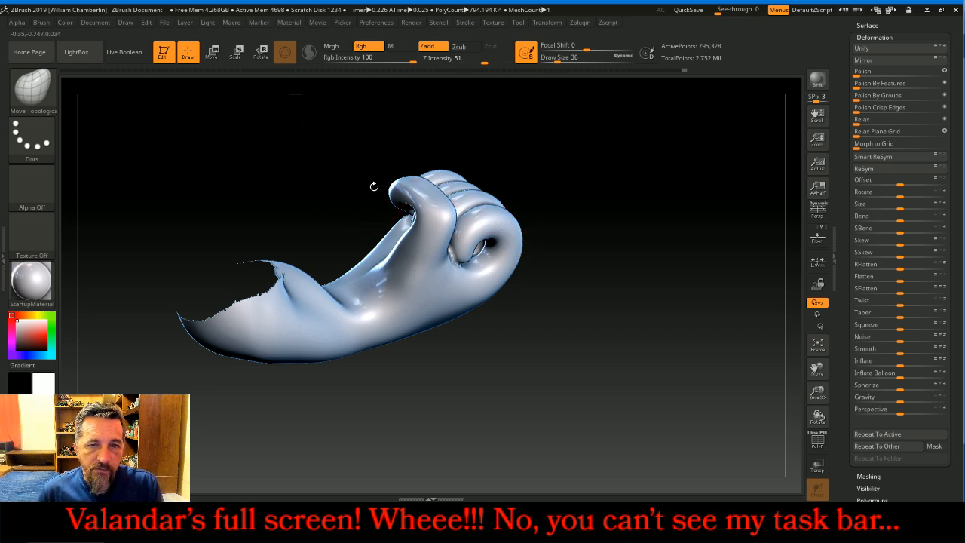
pyautogui.moveTo(626, 179)
pyautogui.mouseDown()
pyautogui.moveTo(653, 217)
pyautogui.moveTo(646, 249)
pyautogui.moveTo(555, 204)
pyautogui.mouseUp()
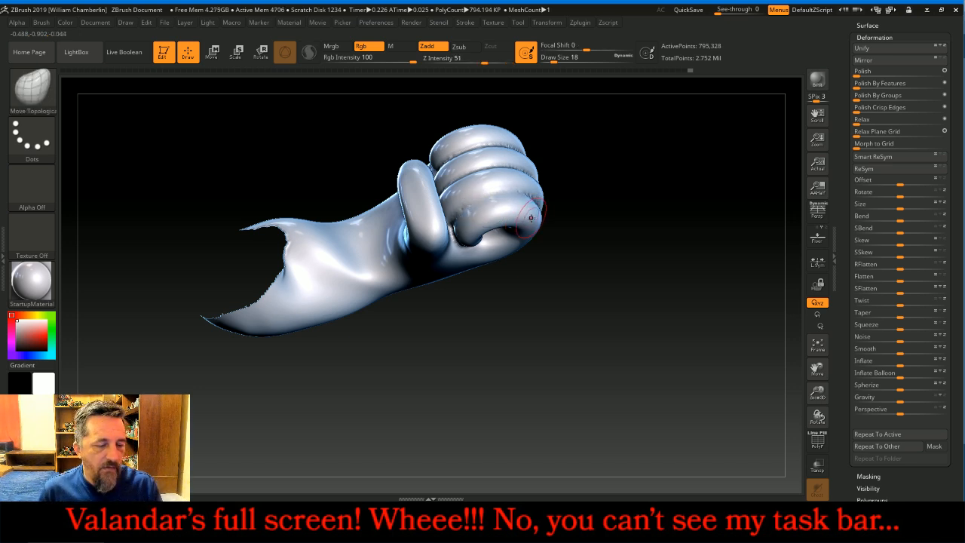
pyautogui.moveTo(700, 187)
pyautogui.mouseDown()
pyautogui.moveTo(669, 188)
pyautogui.moveTo(609, 211)
pyautogui.mouseUp()
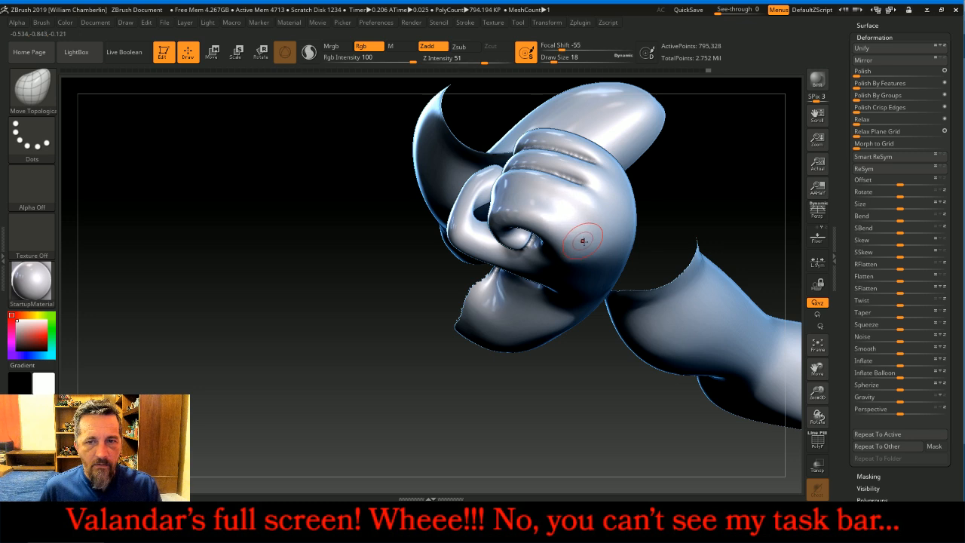
pyautogui.moveTo(414, 324); pyautogui.dragTo(364, 348)
pyautogui.press('shift')
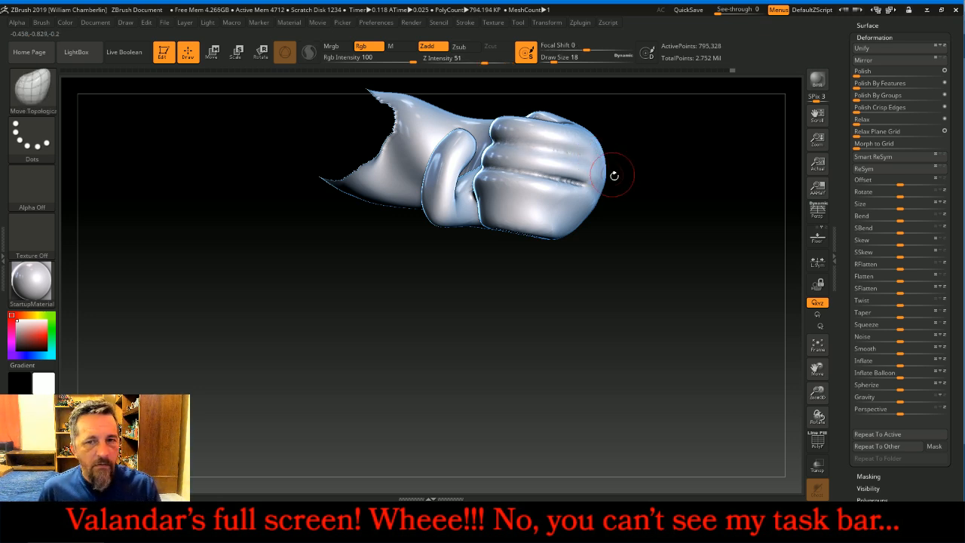
# Step: Undo the last sculpting change and smooth the inner fold of the raised fist's curled fingers
pyautogui.hotkey('ctrl', 'z')
pyautogui.moveTo(586, 337)
pyautogui.mouseDown()
pyautogui.moveTo(644, 355)
pyautogui.moveTo(627, 409)
pyautogui.moveTo(620, 319)
pyautogui.mouseUp()
pyautogui.press('shift')
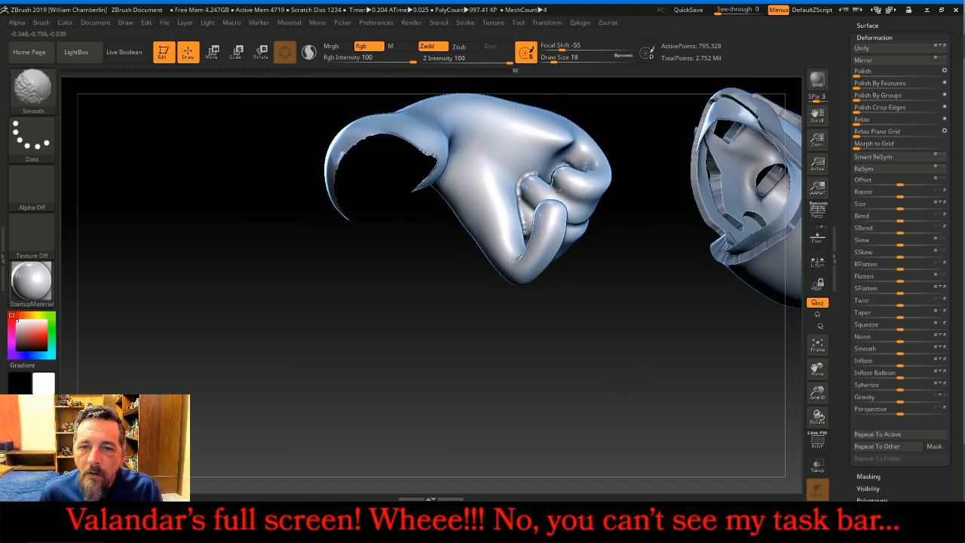
pyautogui.keyDown('shift'); pyautogui.moveTo(566, 194); pyautogui.dragTo(581, 196); pyautogui.keyUp('shift')
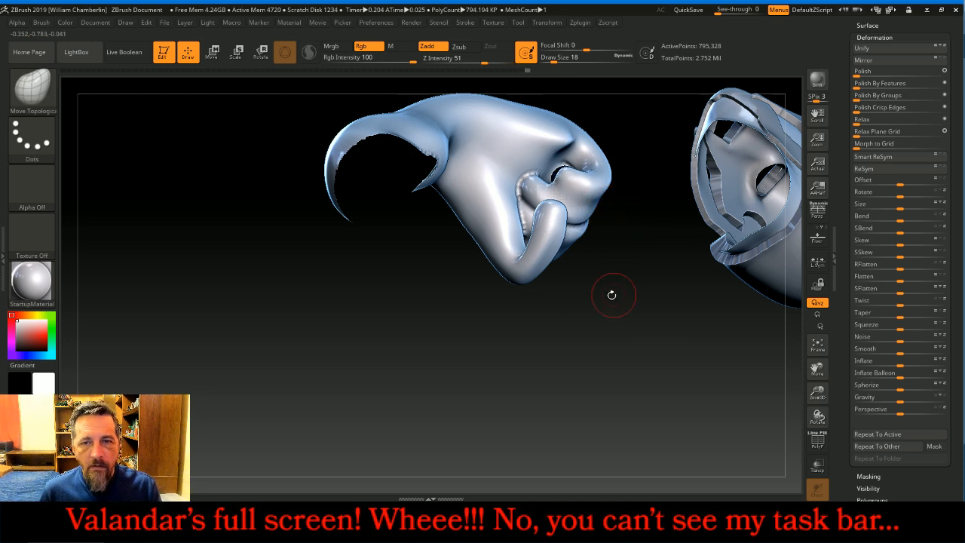
# Step: Pull the curled finger's tip into the raised fist with the Move Topological brush at draw size 26
pyautogui.moveTo(156, 140); pyautogui.dragTo(467, 190)
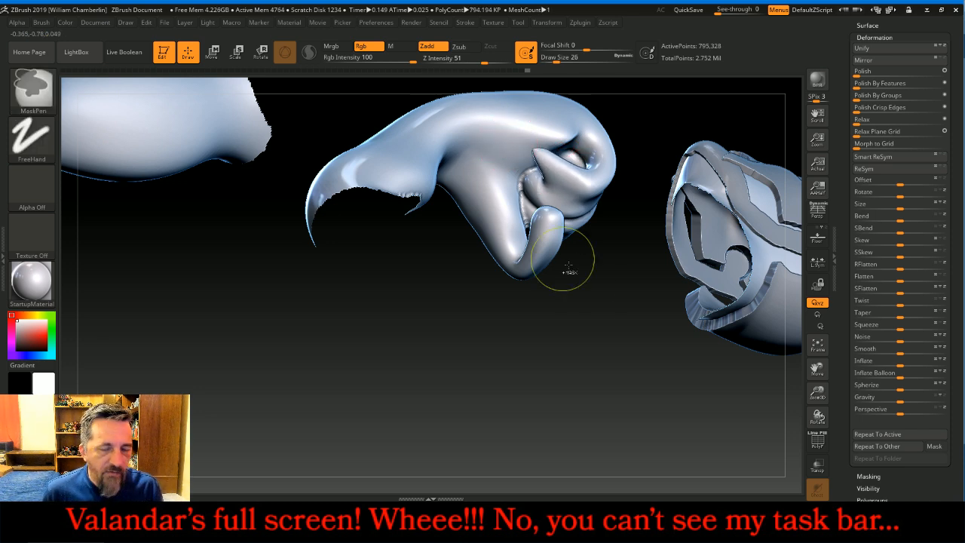
pyautogui.moveTo(619, 319); pyautogui.dragTo(596, 239)
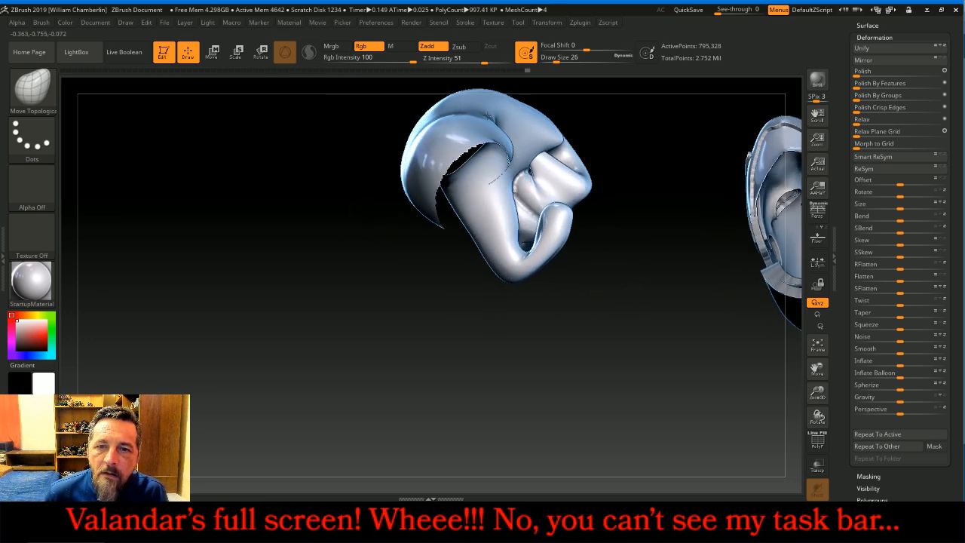
pyautogui.moveTo(715, 198)
pyautogui.mouseDown()
pyautogui.moveTo(708, 260)
pyautogui.moveTo(673, 194)
pyautogui.moveTo(647, 198)
pyautogui.mouseUp()
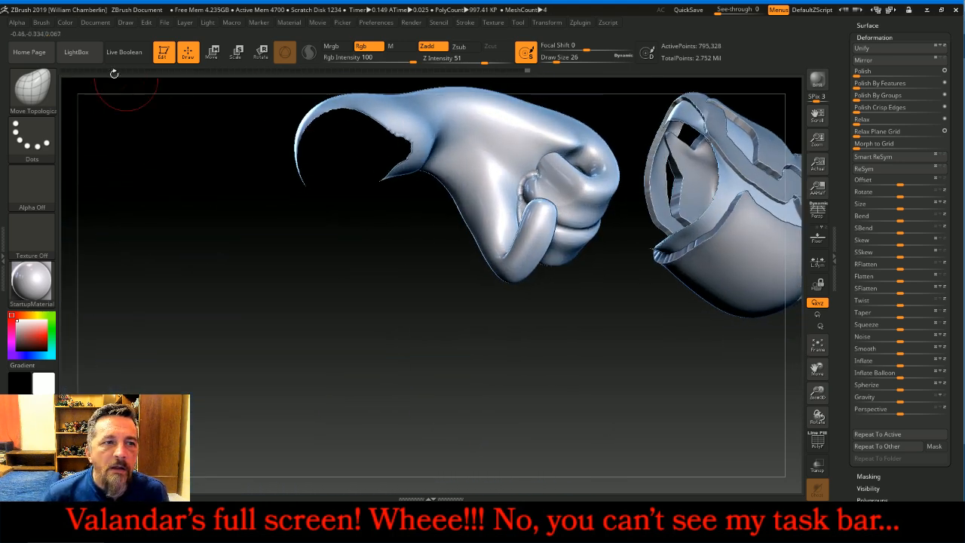
# Step: Thicken the raised fist's fingers using the Inflat brush at Z intensity 4 and draw size 26
pyautogui.click(44, 95)
pyautogui.click(190, 99)
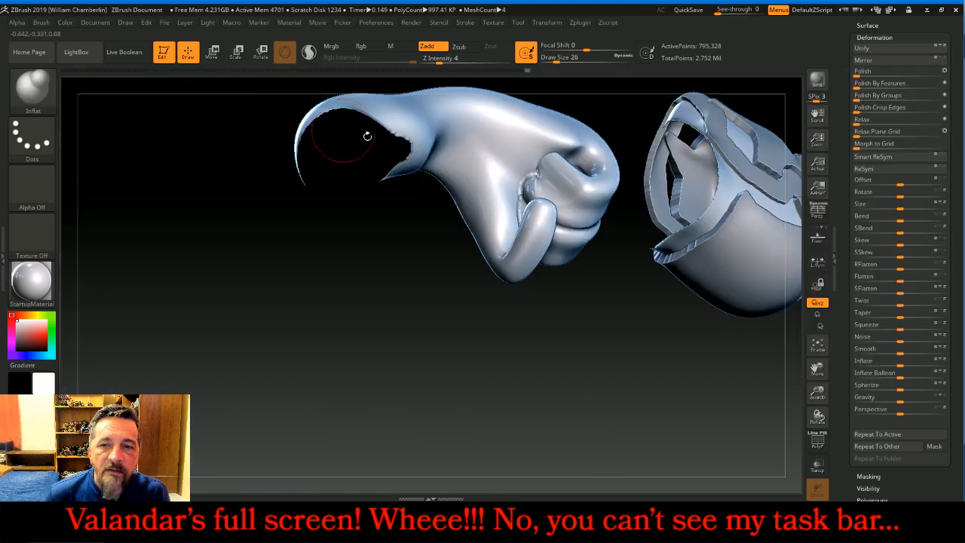
pyautogui.moveTo(569, 203); pyautogui.dragTo(537, 177)
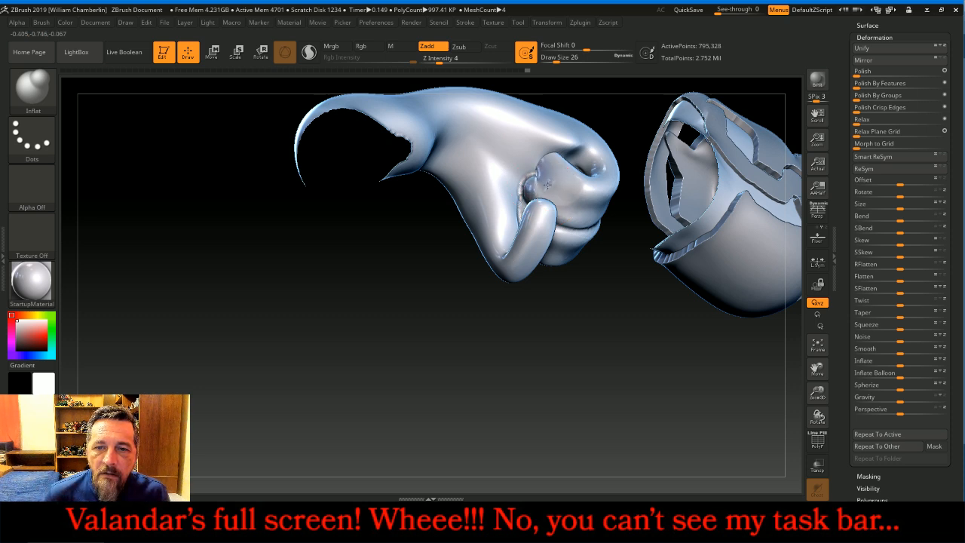
pyautogui.moveTo(597, 295); pyautogui.dragTo(571, 274)
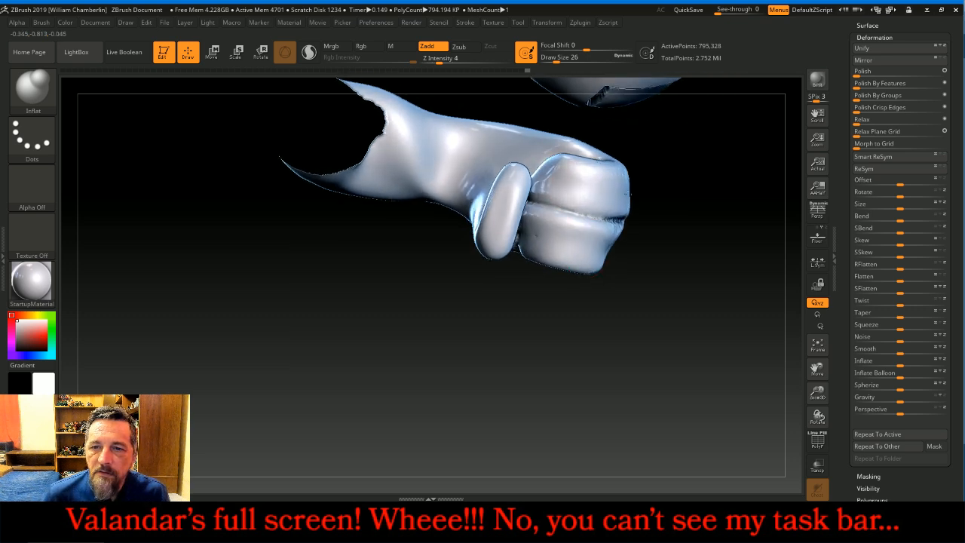
pyautogui.moveTo(678, 241); pyautogui.dragTo(627, 194)
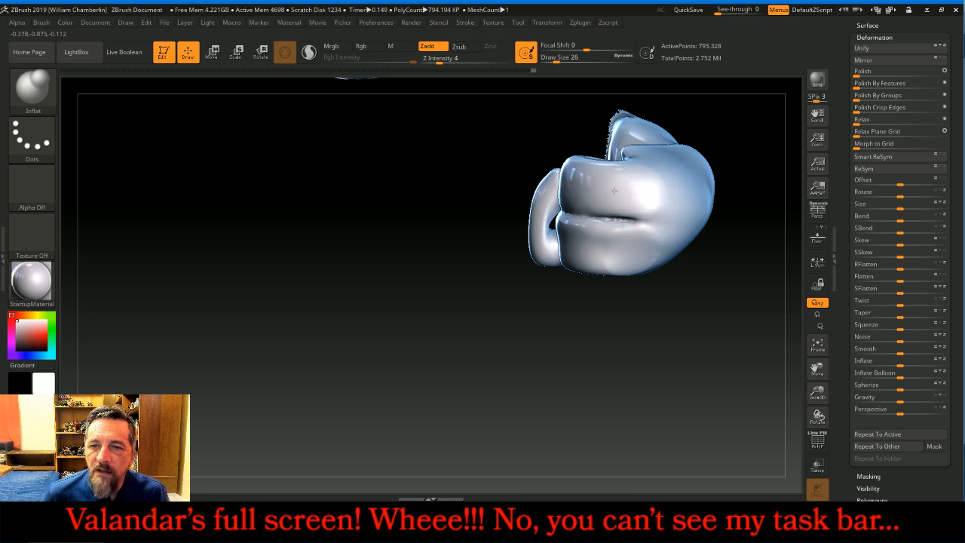
pyautogui.moveTo(639, 305); pyautogui.dragTo(630, 356)
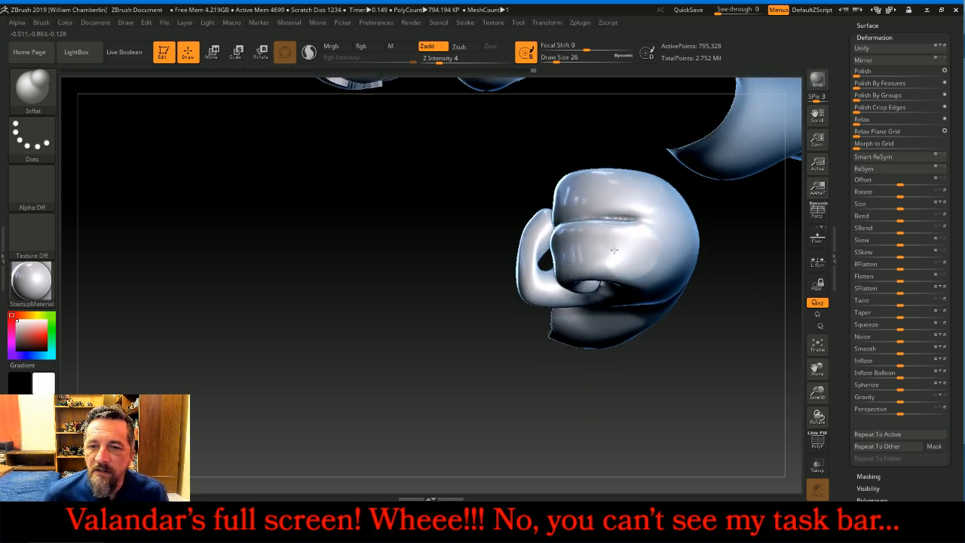
pyautogui.moveTo(603, 361); pyautogui.dragTo(580, 407)
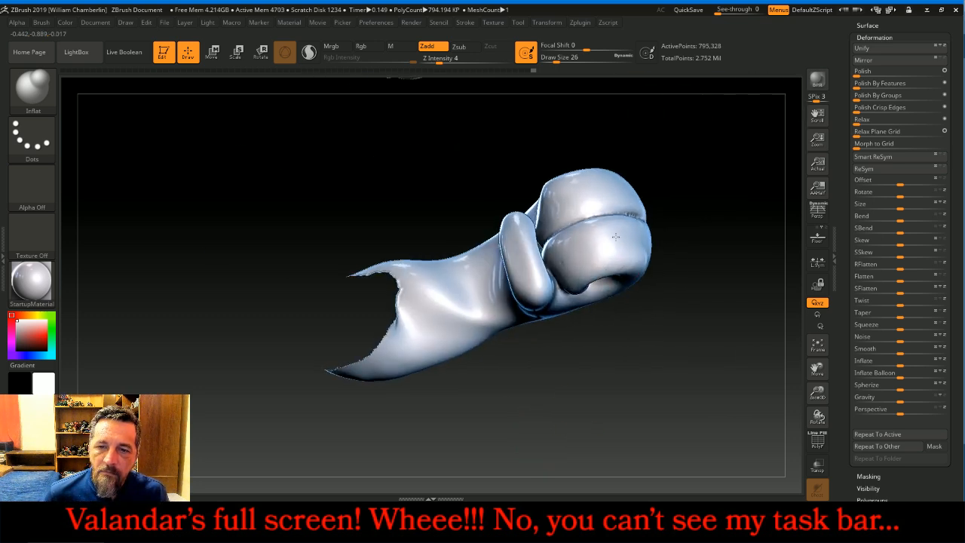
# Step: Inflate the finger curls on both sides of the raised fist to close the gaps inside them
pyautogui.moveTo(680, 353); pyautogui.dragTo(648, 241)
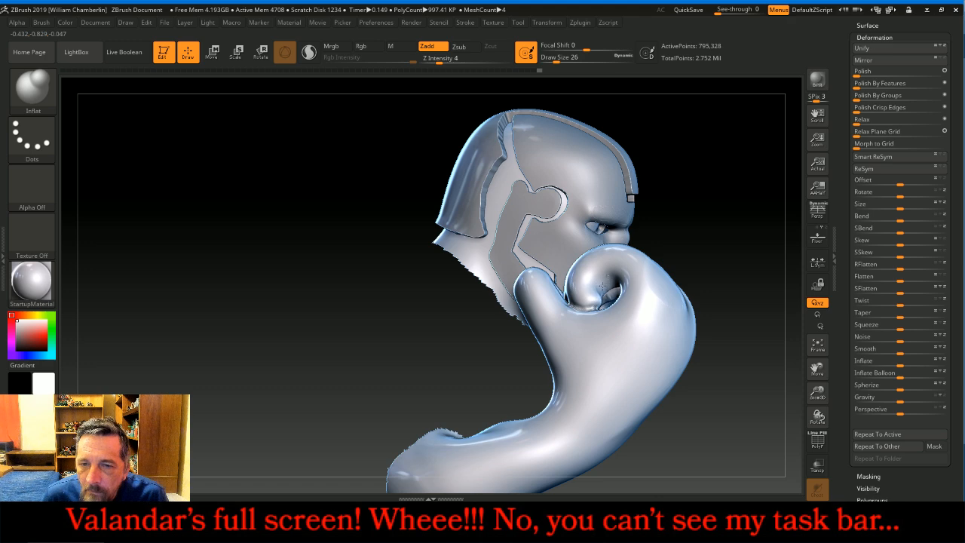
pyautogui.moveTo(716, 196); pyautogui.dragTo(742, 243)
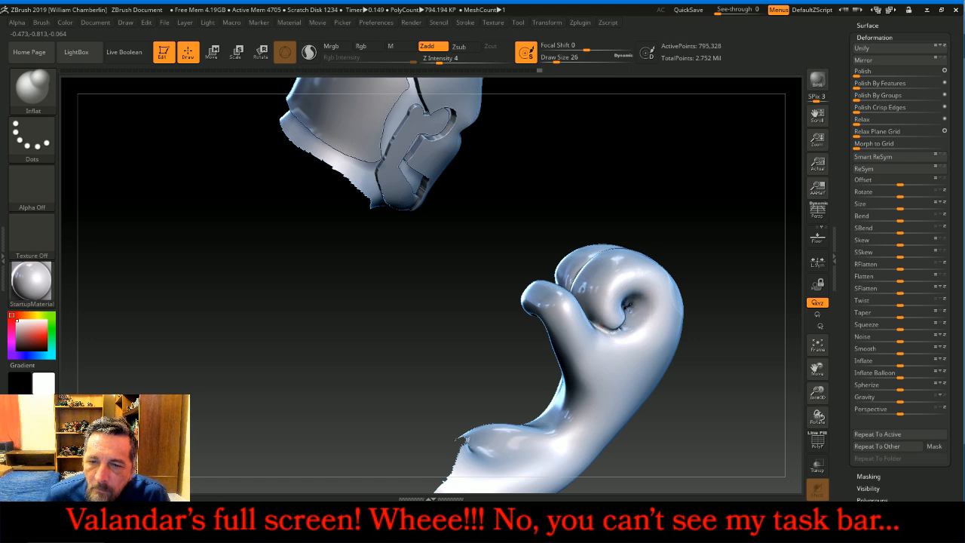
pyautogui.moveTo(696, 232); pyautogui.dragTo(765, 196)
pyautogui.moveTo(624, 210); pyautogui.dragTo(611, 294)
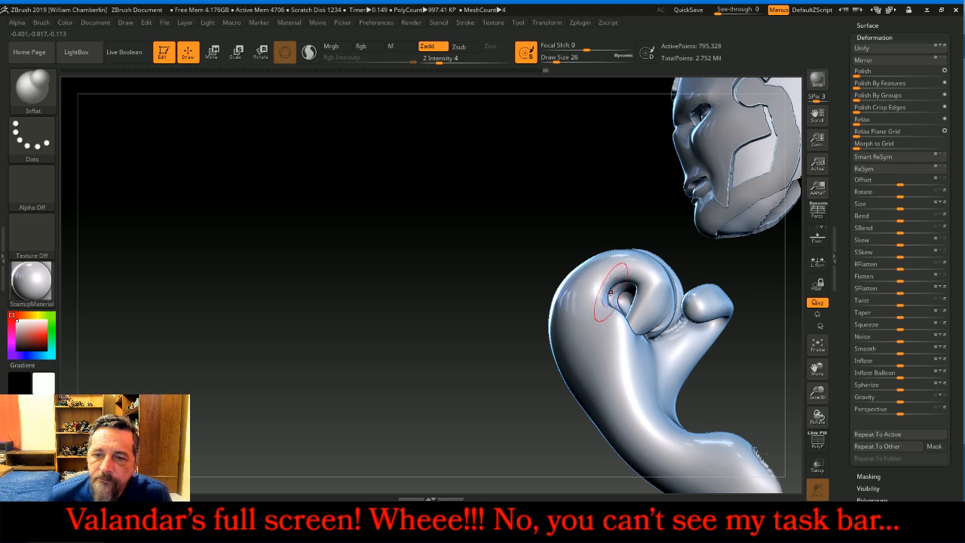
pyautogui.moveTo(562, 172); pyautogui.dragTo(625, 309)
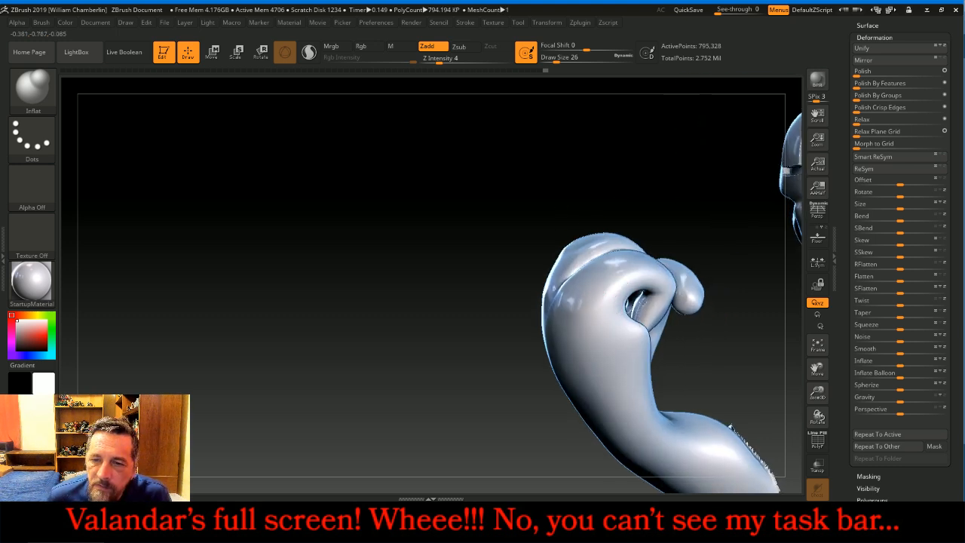
pyautogui.moveTo(558, 168); pyautogui.dragTo(556, 187)
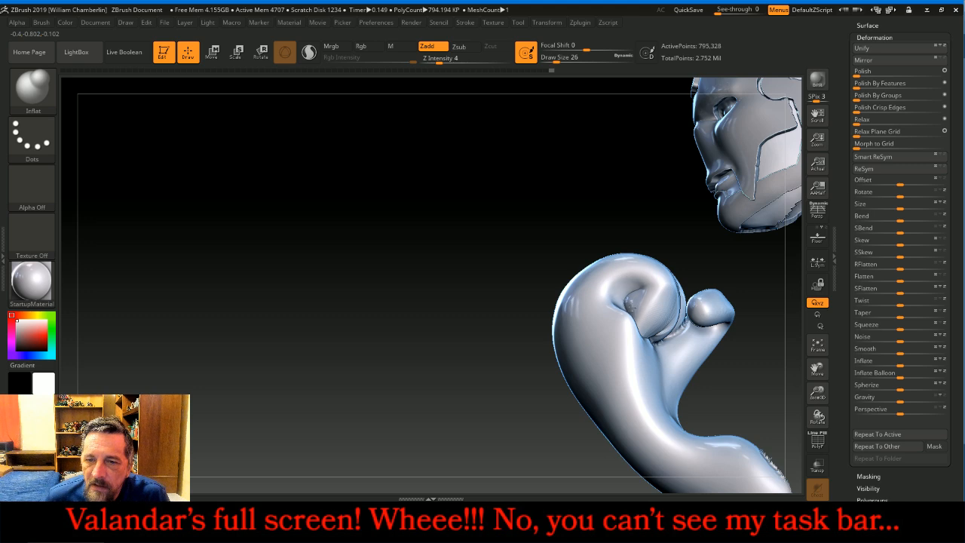
pyautogui.moveTo(558, 197); pyautogui.dragTo(663, 216)
pyautogui.moveTo(751, 215); pyautogui.dragTo(607, 265)
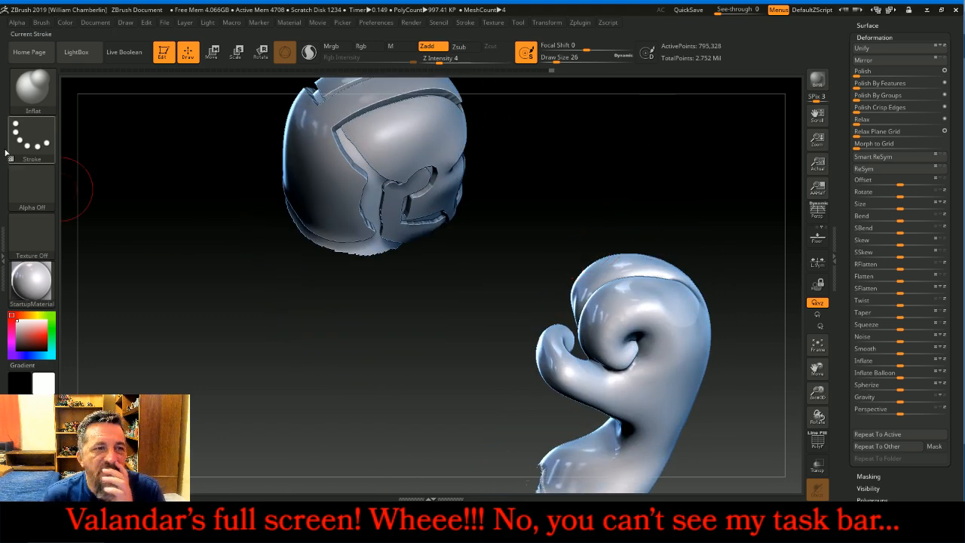
# Step: Reshape the raised fist's thumb and draw it toward the fingers with the Move Topological brush
pyautogui.click(31, 87)
pyautogui.click(300, 98)
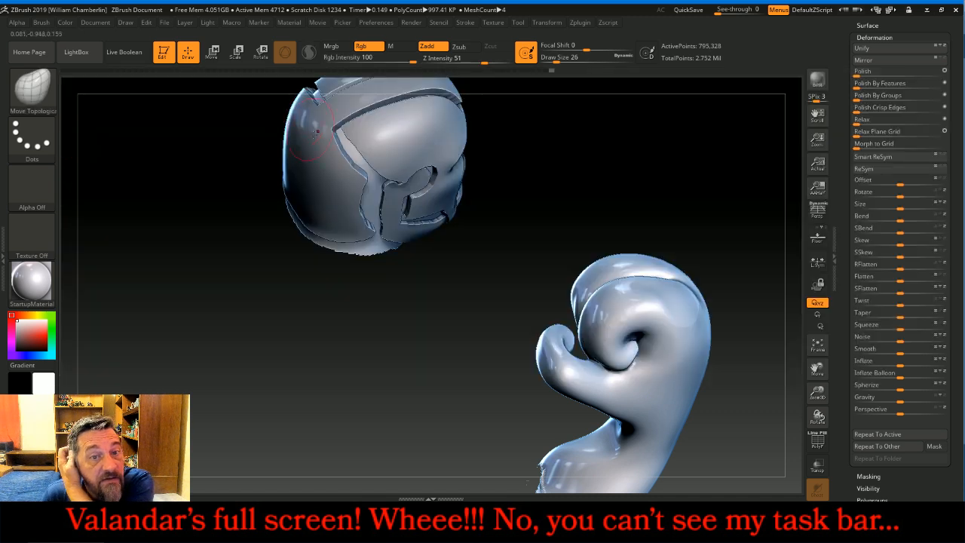
pyautogui.moveTo(555, 335); pyautogui.dragTo(584, 368)
pyautogui.moveTo(689, 182); pyautogui.dragTo(703, 238)
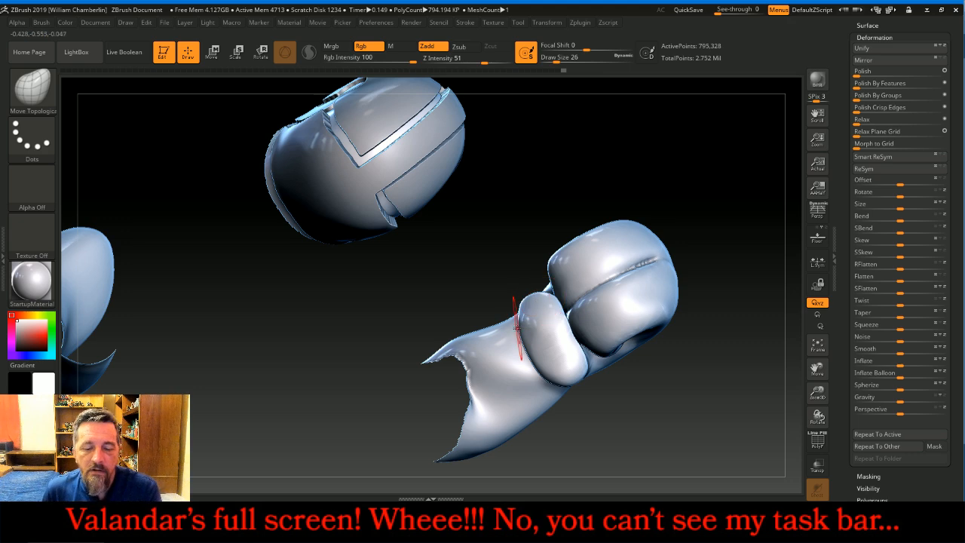
pyautogui.moveTo(538, 248); pyautogui.dragTo(538, 125)
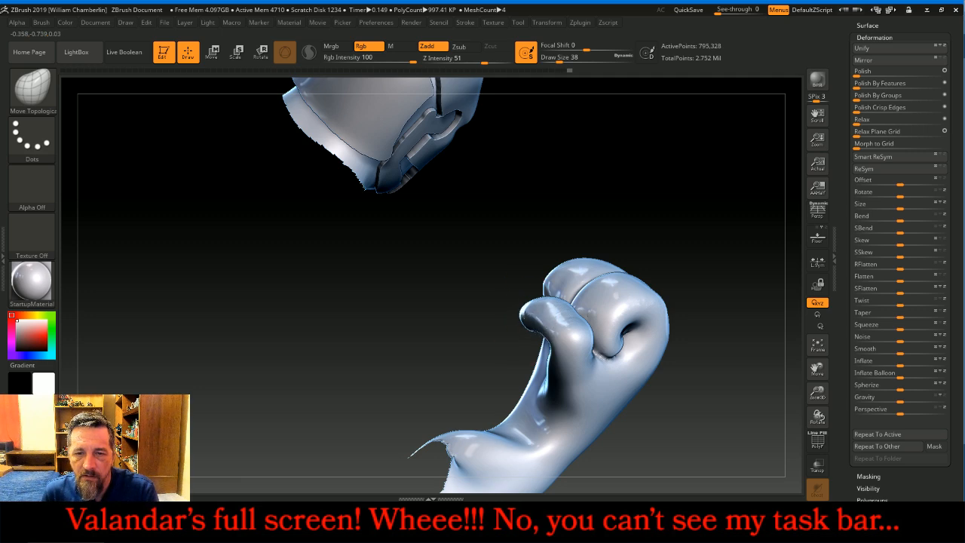
# Step: Thicken the raised fist's thumb with the Inflat brush at Z intensity 4 and draw size 26
pyautogui.click(31, 86)
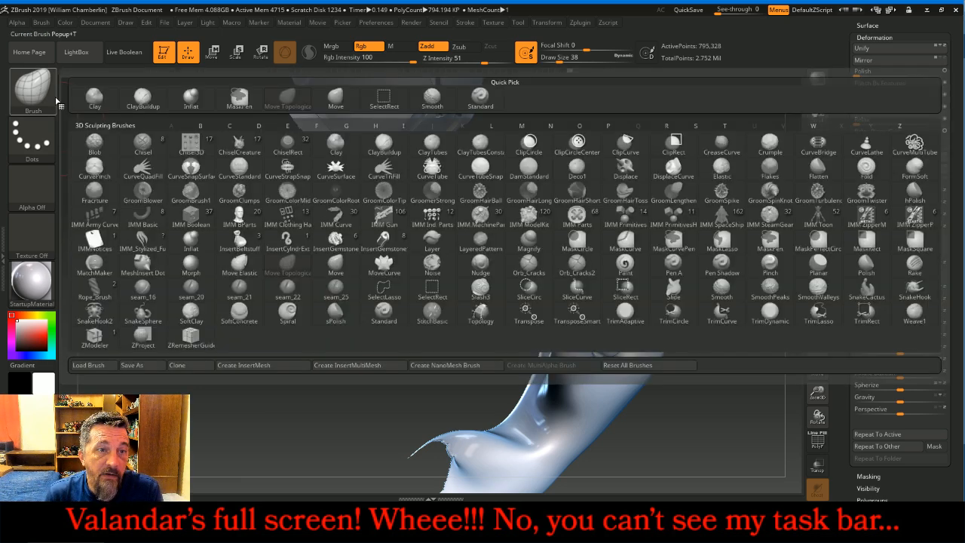
pyautogui.click(192, 101)
pyautogui.moveTo(211, 132); pyautogui.dragTo(544, 273)
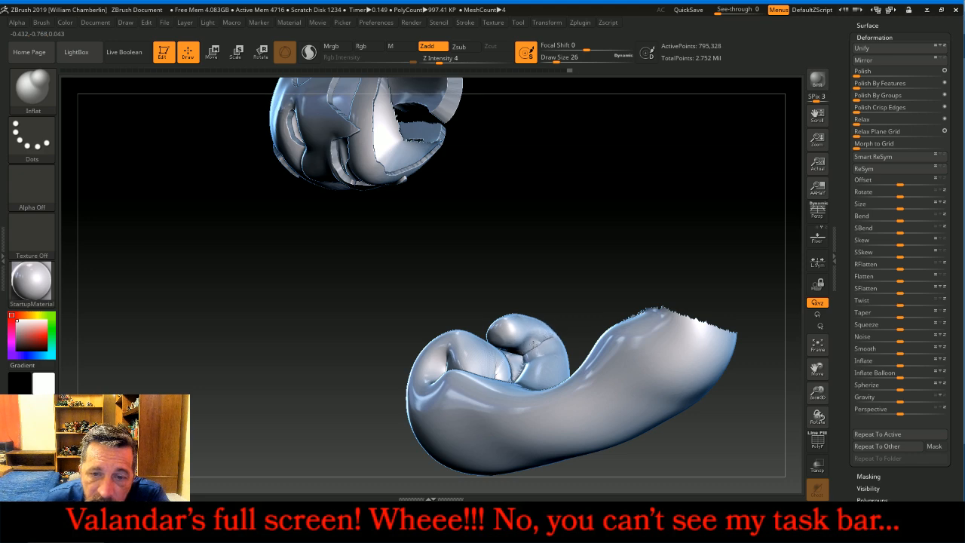
pyautogui.moveTo(614, 225); pyautogui.dragTo(558, 259)
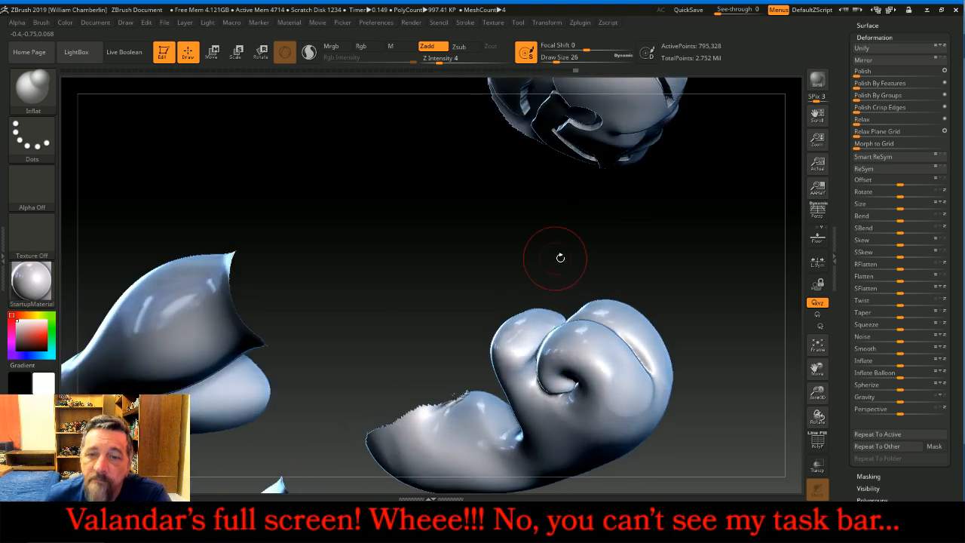
# Step: Reveal all hidden body polygroups and frame the whole figure from the front
pyautogui.keyDown('ctrl'); pyautogui.keyDown('shift'); pyautogui.click(756, 390); pyautogui.keyUp('shift'); pyautogui.keyUp('ctrl')
pyautogui.click(817, 346)
pyautogui.moveTo(792, 356); pyautogui.dragTo(711, 296)
pyautogui.press('f')
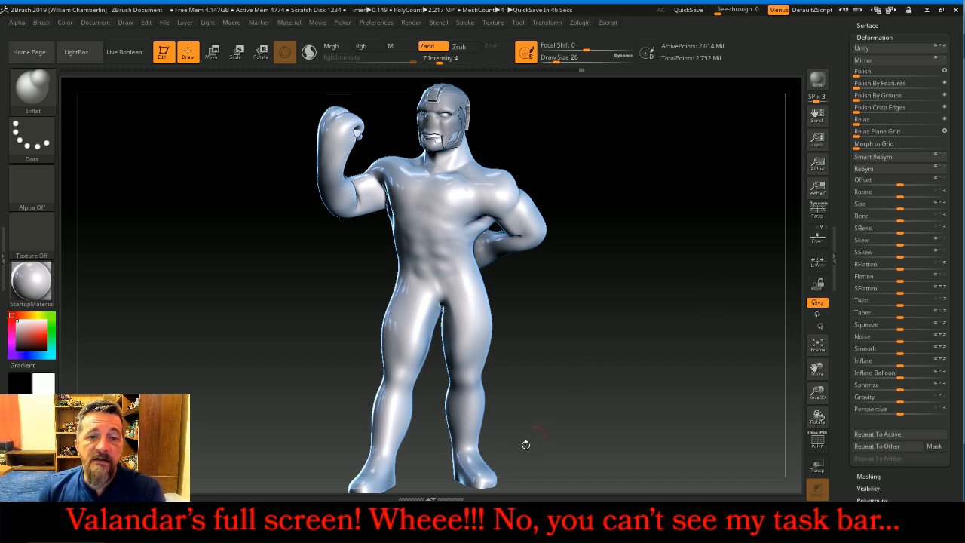
# Step: Check the live chat window for viewers' questions and return to ZBrush's list of loaded tools
pyautogui.click(428, 520)
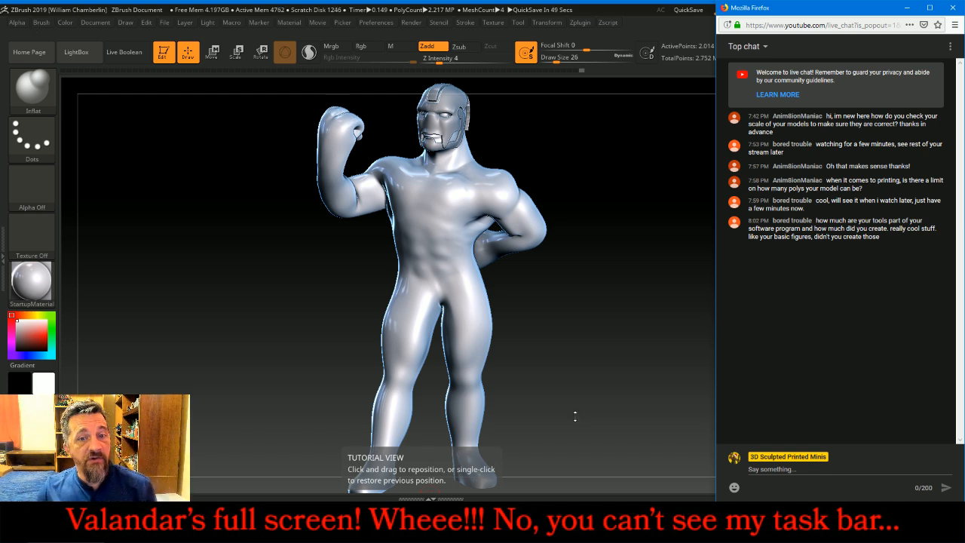
pyautogui.click(575, 416)
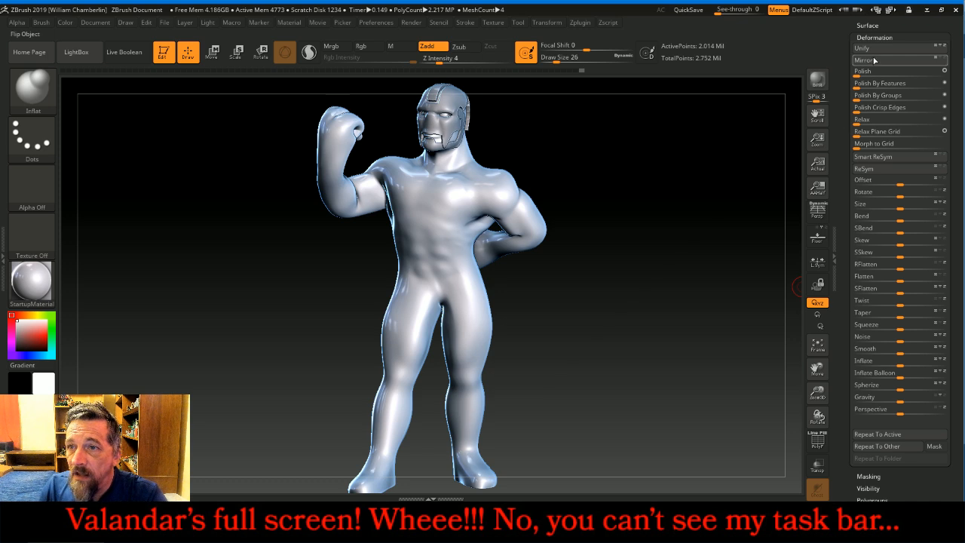
pyautogui.scroll(6, 887, 32)
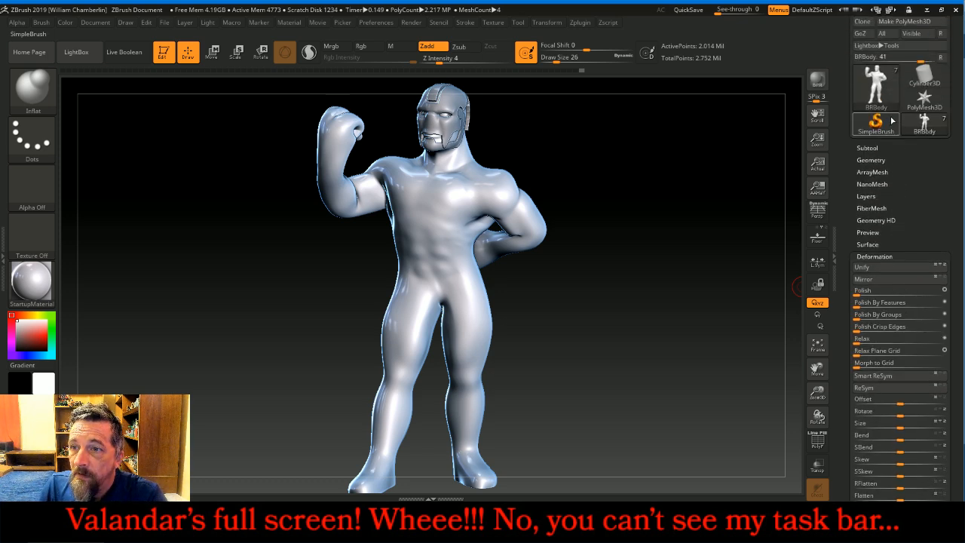
# Step: Briefly show the loincloth and base subtools against the figure and hide each one again
pyautogui.click(882, 147)
pyautogui.click(942, 292)
pyautogui.click(942, 293)
pyautogui.click(942, 315)
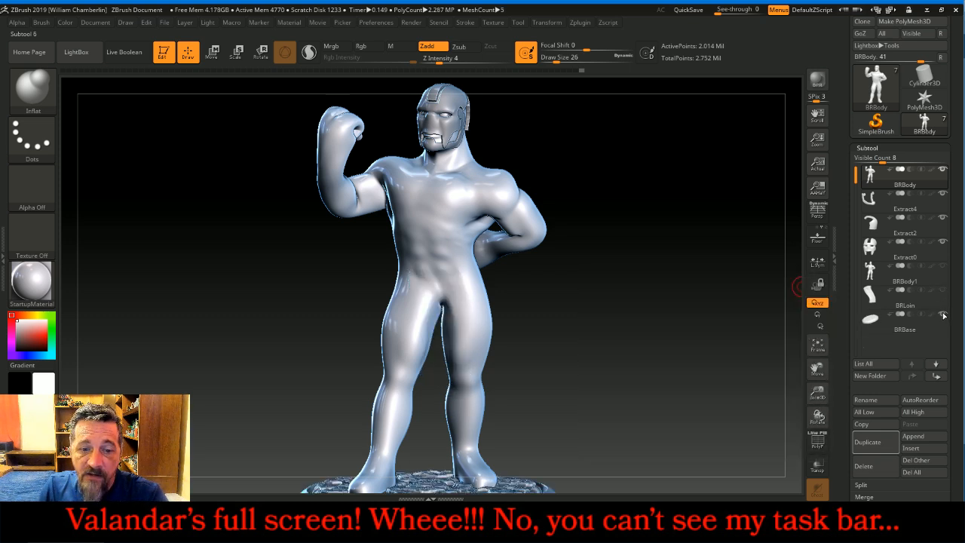
pyautogui.click(942, 315)
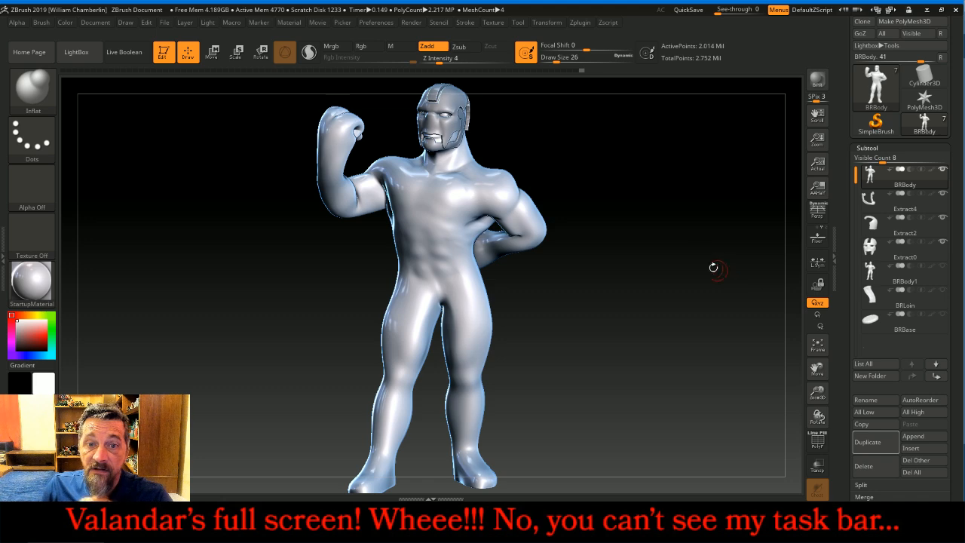
pyautogui.moveTo(700, 257); pyautogui.dragTo(701, 243)
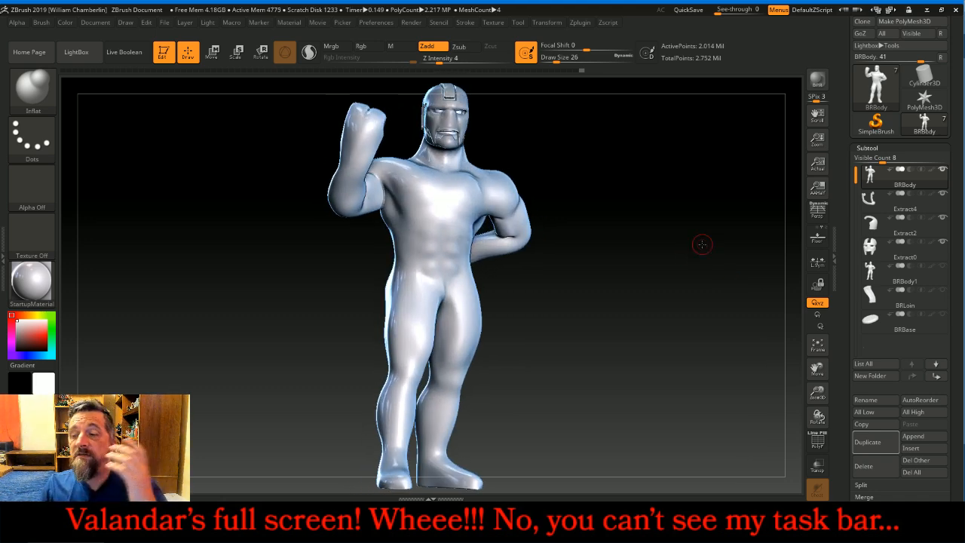
# Step: Smooth the body's abdomen with the Smooth brush at draw size 38, repeating the last stroke
pyautogui.press(']')
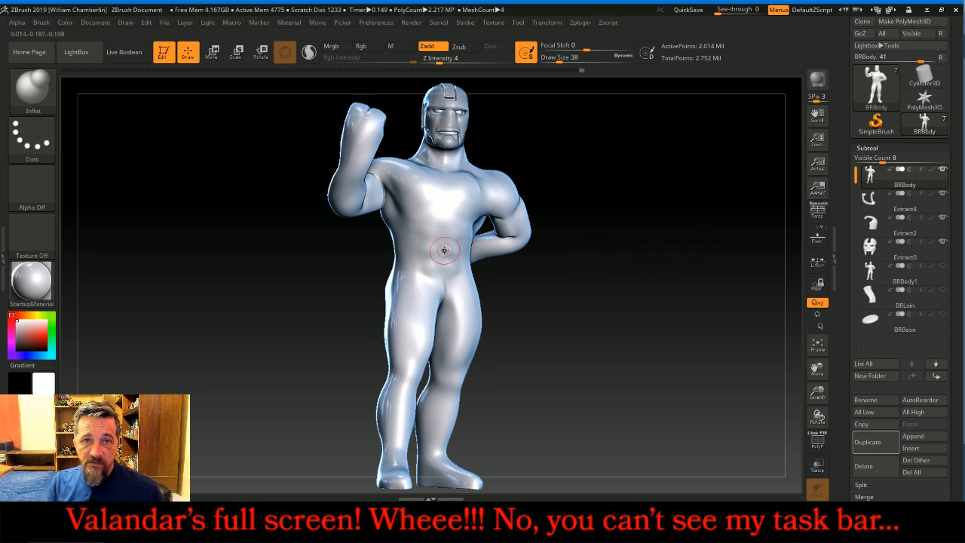
pyautogui.press('shift')
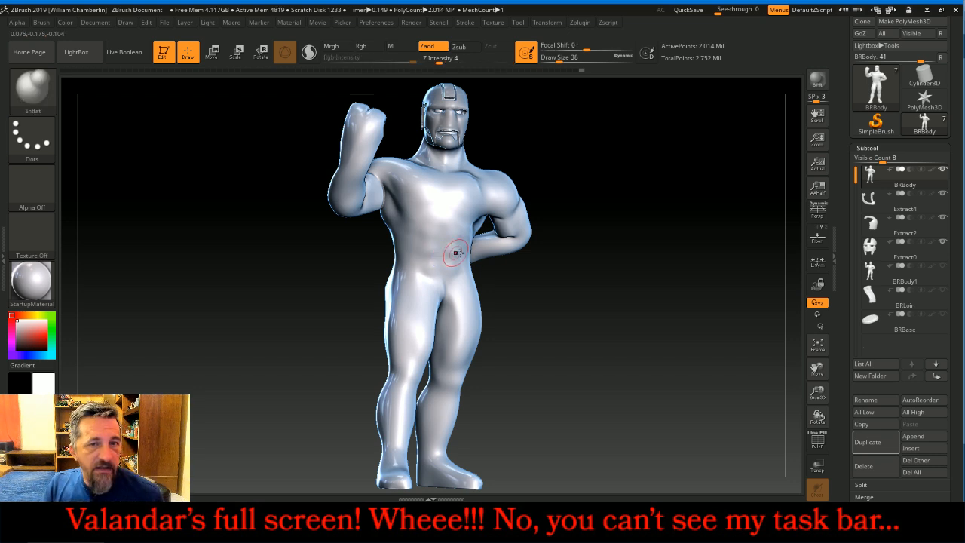
pyautogui.press('shift')
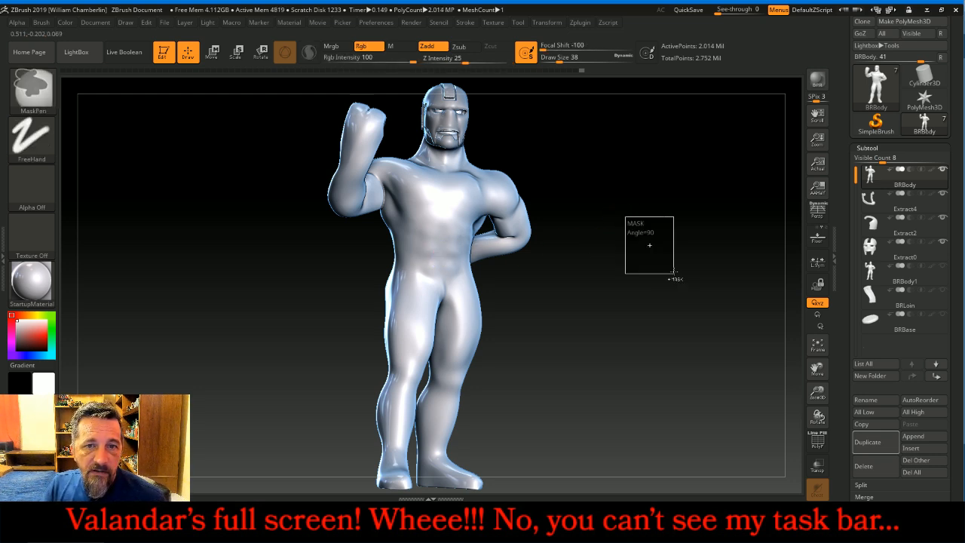
pyautogui.press('shift')
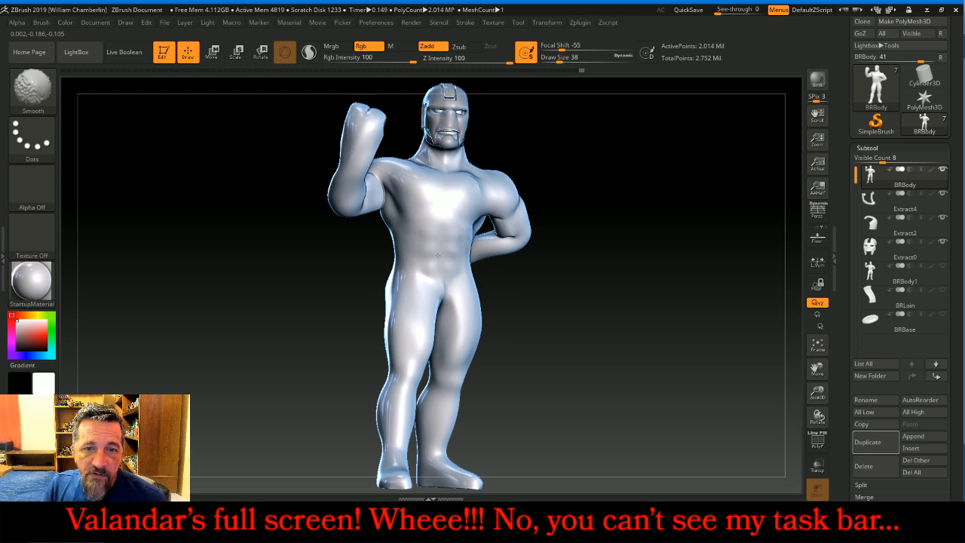
pyautogui.press('1')
pyautogui.press('1')
pyautogui.press('1')
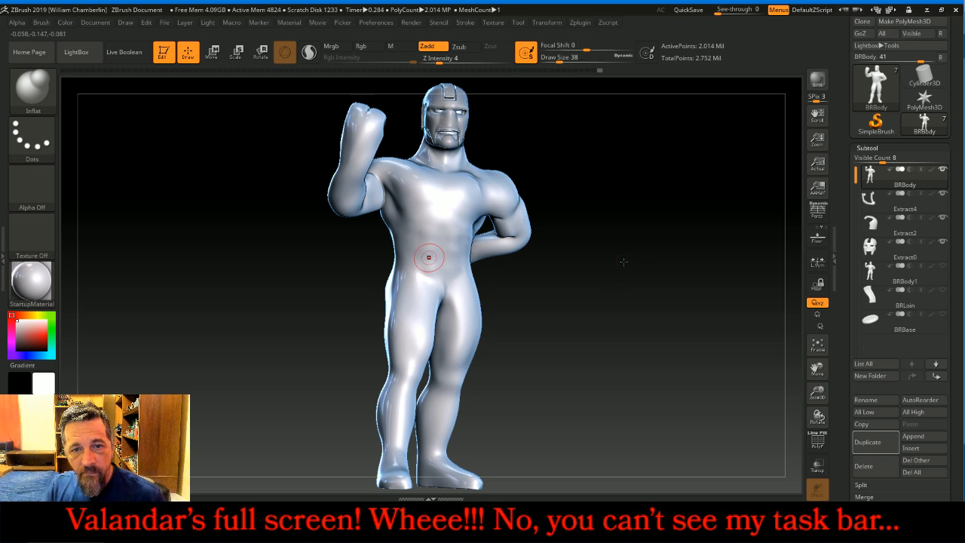
pyautogui.press('1')
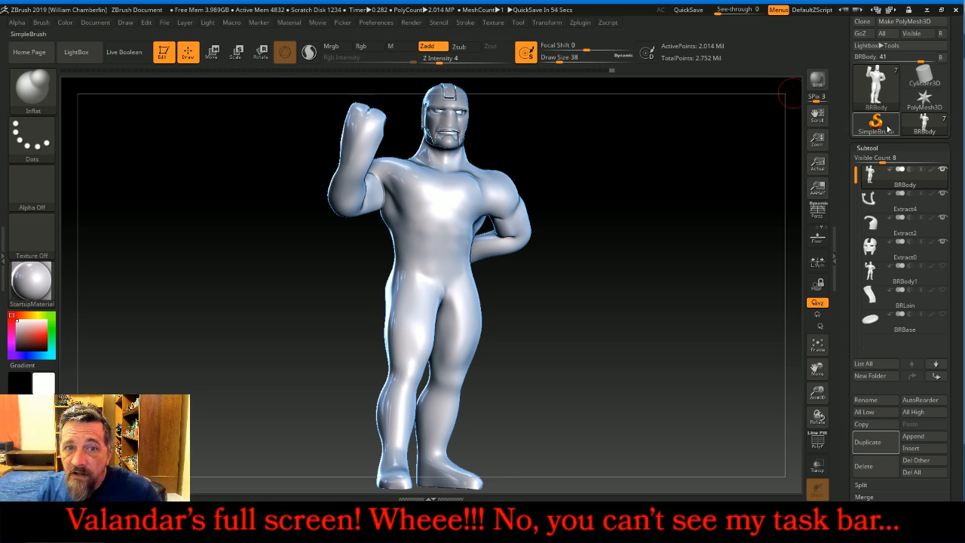
# Step: Merge the Extract4, Extract2 and Extract0 helmet subtools into one and make BRBody the active subtool
pyautogui.click(902, 201)
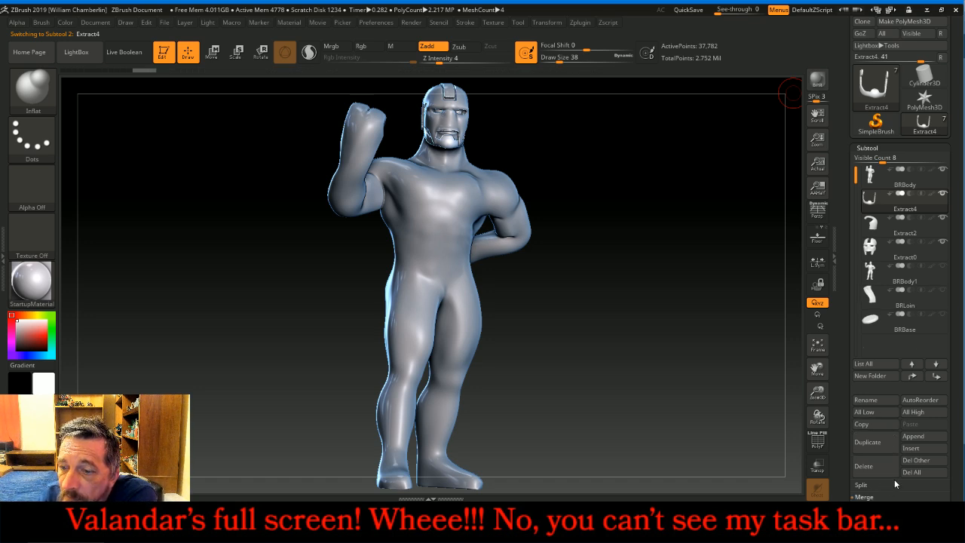
pyautogui.moveTo(951, 435); pyautogui.dragTo(956, 403)
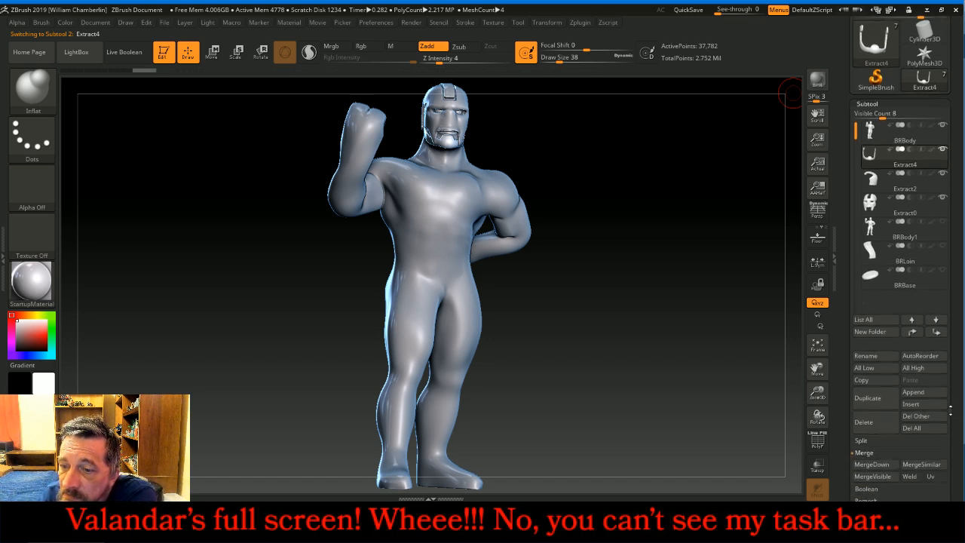
pyautogui.click(871, 464)
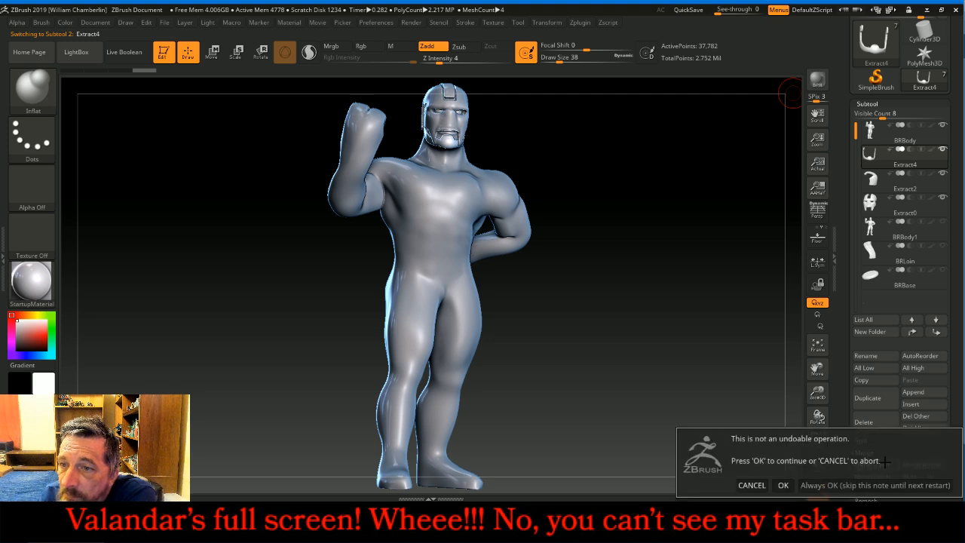
pyautogui.click(839, 483)
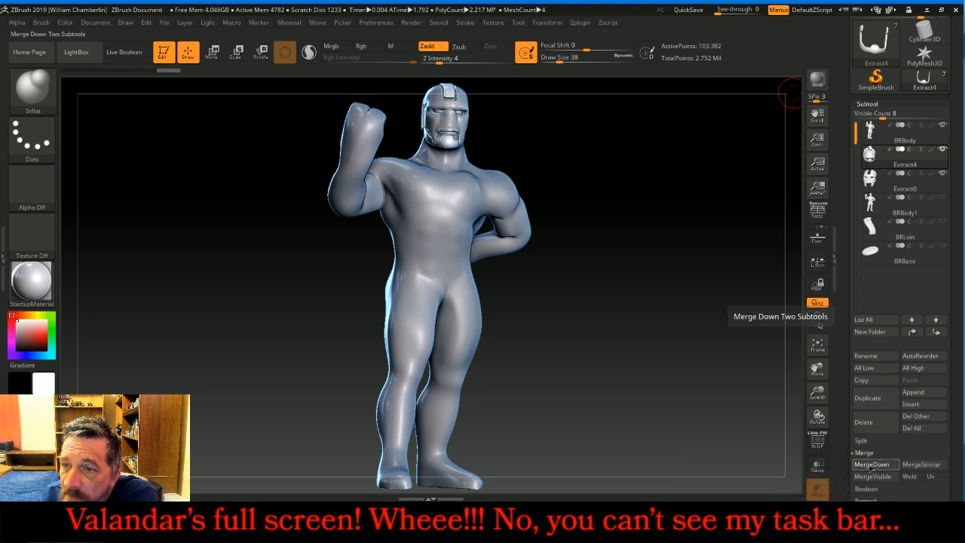
pyautogui.click(871, 464)
pyautogui.moveTo(724, 287)
pyautogui.mouseDown()
pyautogui.moveTo(758, 294)
pyautogui.moveTo(706, 291)
pyautogui.moveTo(693, 280)
pyautogui.moveTo(716, 283)
pyautogui.mouseUp()
pyautogui.press('Up')
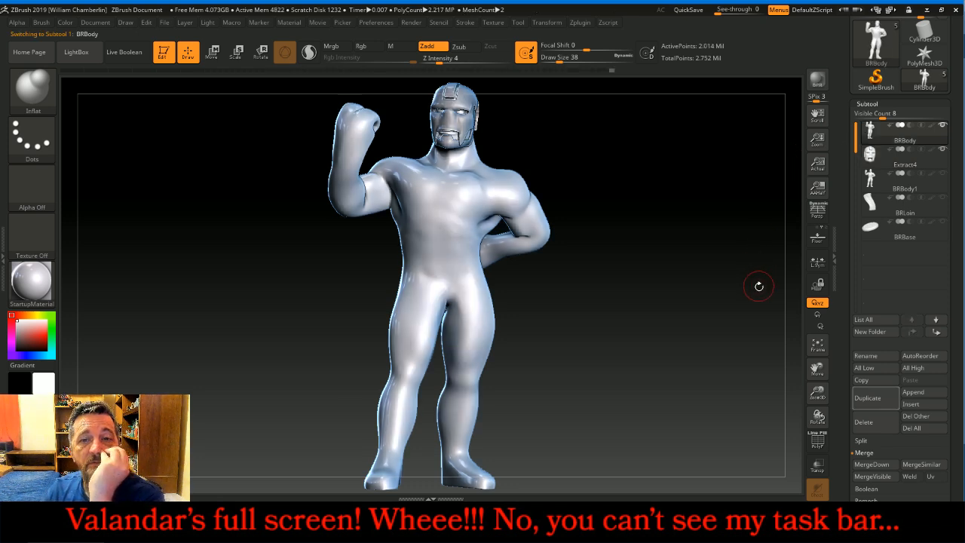
# Step: Switch to the Standard brush with a draw size of 14, keeping the draw size remembered per brush
pyautogui.moveTo(736, 312); pyautogui.dragTo(711, 319)
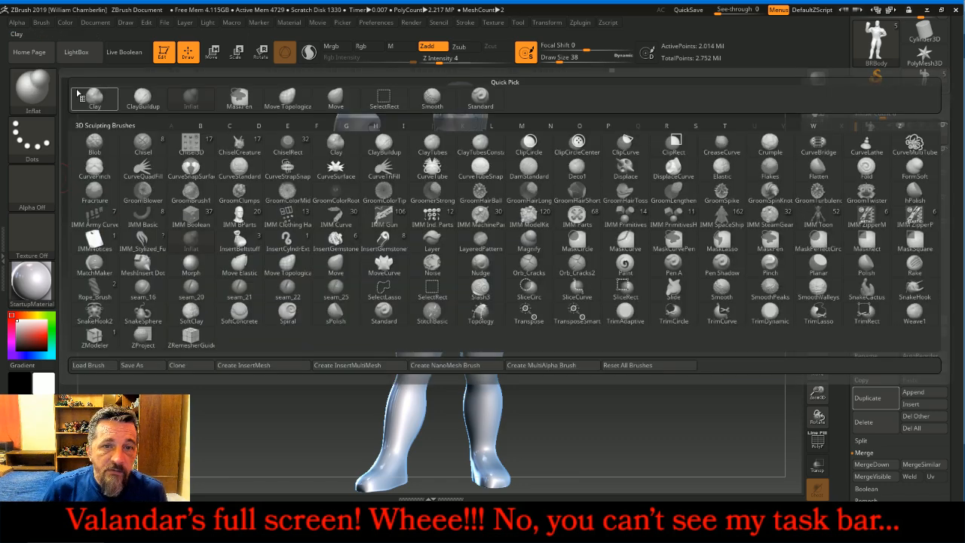
pyautogui.click(32, 87)
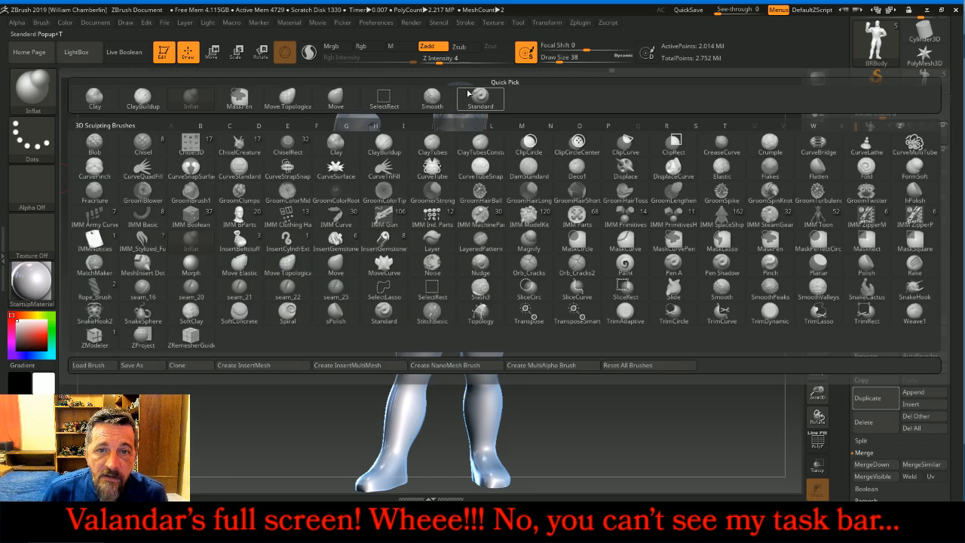
pyautogui.click(479, 100)
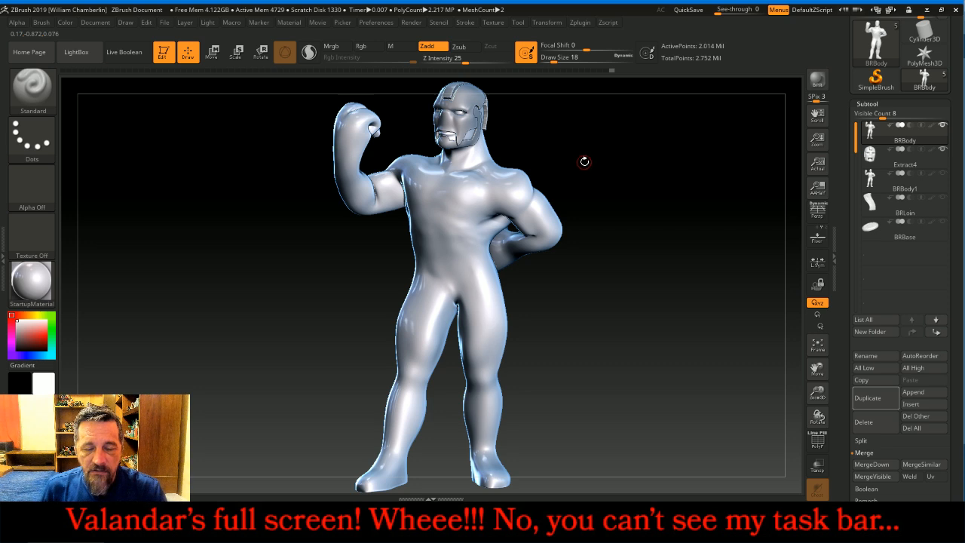
pyautogui.moveTo(817, 393); pyautogui.dragTo(792, 421)
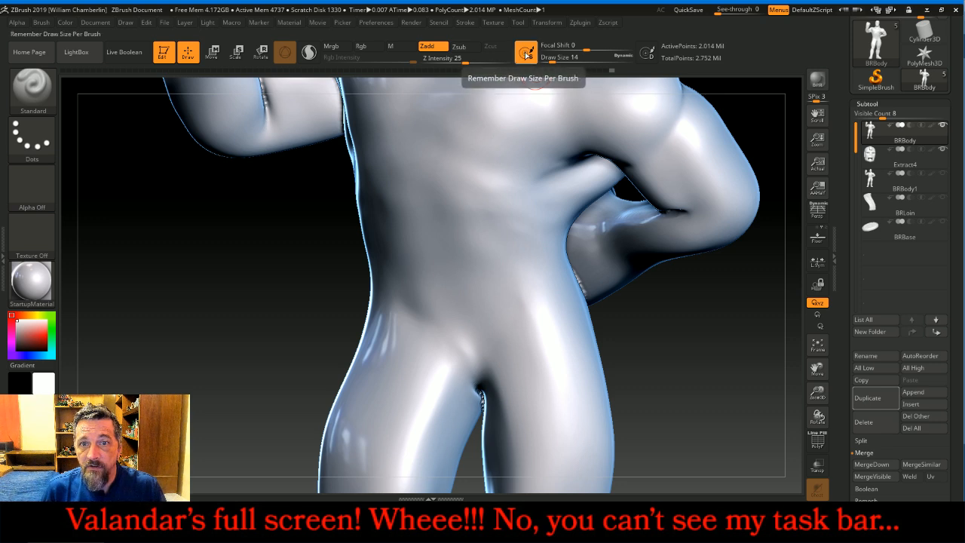
pyautogui.click(527, 54)
pyautogui.click(527, 54)
pyautogui.click(527, 54)
pyautogui.click(527, 54)
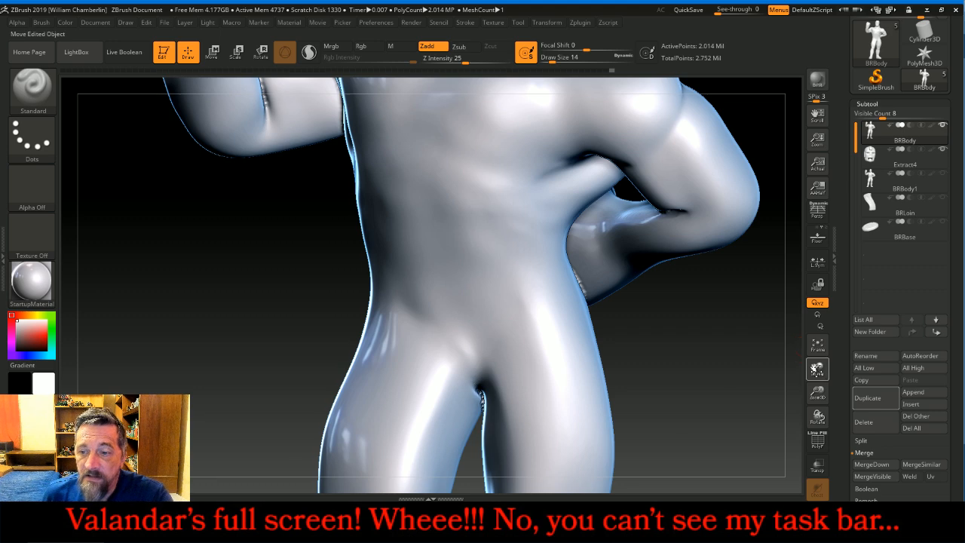
# Step: Paint a mask band with MaskPen along the left side of the neck, from the helmet's rear edge toward the throat
pyautogui.moveTo(816, 362); pyautogui.dragTo(816, 368)
pyautogui.moveTo(816, 407); pyautogui.dragTo(806, 443)
pyautogui.moveTo(649, 154); pyautogui.dragTo(671, 159)
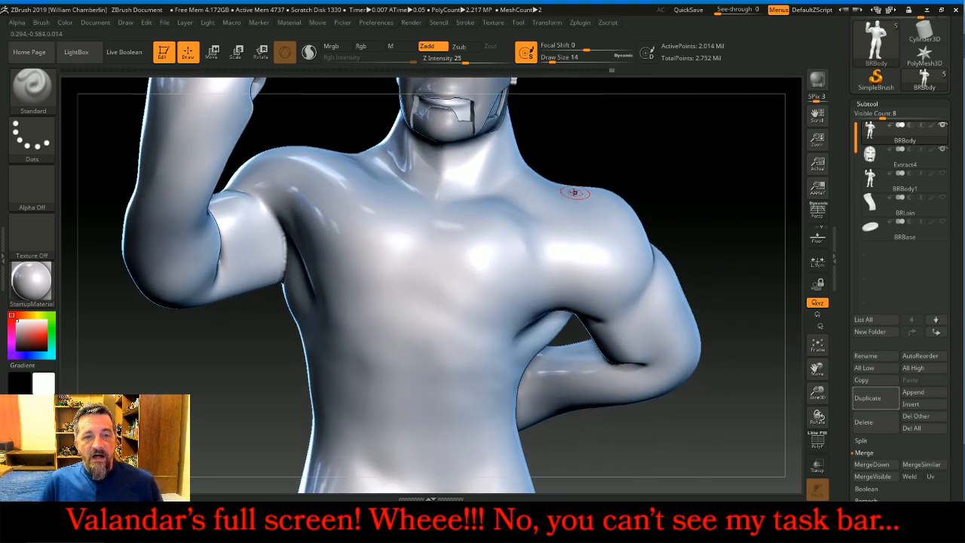
pyautogui.moveTo(339, 105)
pyautogui.mouseDown()
pyautogui.moveTo(338, 140)
pyautogui.moveTo(644, 211)
pyautogui.mouseUp()
pyautogui.moveTo(825, 365); pyautogui.dragTo(843, 449)
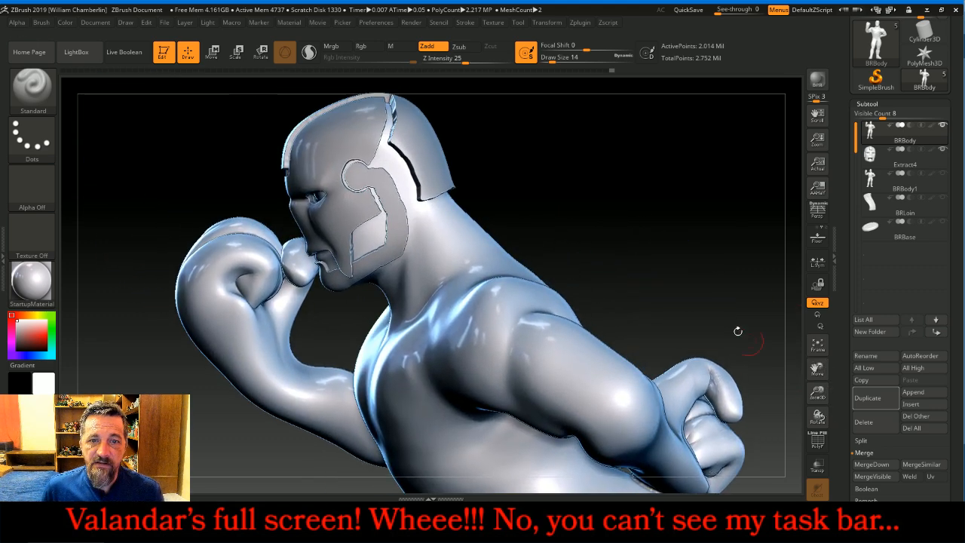
pyautogui.moveTo(603, 189); pyautogui.dragTo(597, 190)
pyautogui.press('ctrl')
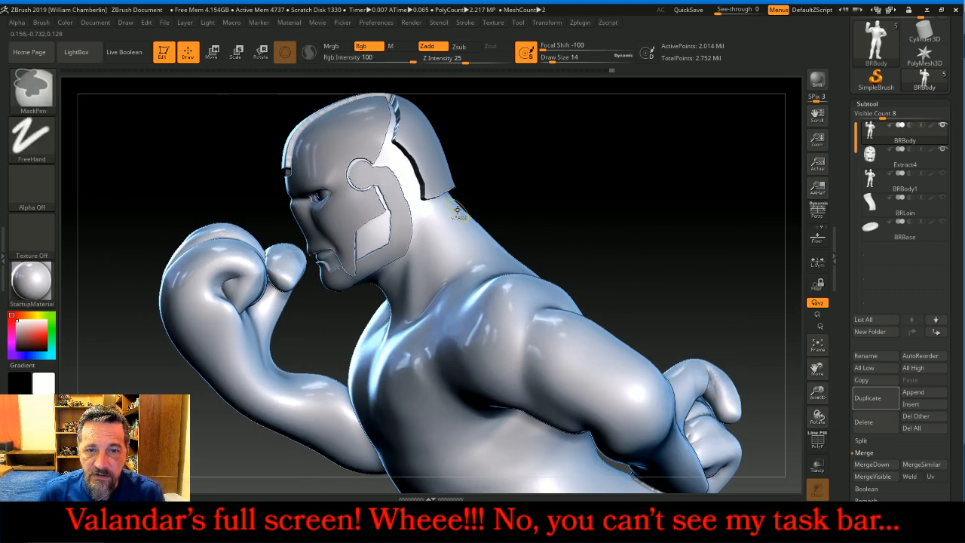
pyautogui.keyDown('ctrl'); pyautogui.moveTo(458, 210); pyautogui.dragTo(399, 294); pyautogui.keyUp('ctrl')
# Step: Continue the mask band across the nape and along the right side of the neck beneath the helmet
pyautogui.moveTo(601, 164)
pyautogui.mouseDown()
pyautogui.moveTo(620, 146)
pyautogui.moveTo(676, 136)
pyautogui.moveTo(732, 144)
pyautogui.mouseUp()
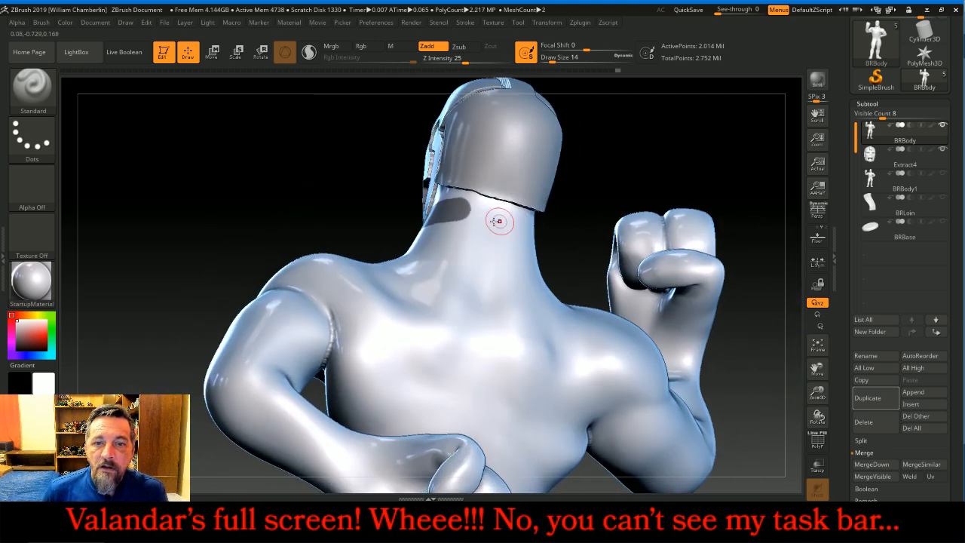
pyautogui.keyDown('ctrl'); pyautogui.moveTo(464, 209); pyautogui.dragTo(516, 225); pyautogui.keyUp('ctrl')
pyautogui.moveTo(641, 134); pyautogui.dragTo(602, 135)
pyautogui.keyDown('ctrl'); pyautogui.moveTo(464, 224); pyautogui.dragTo(509, 235); pyautogui.keyUp('ctrl')
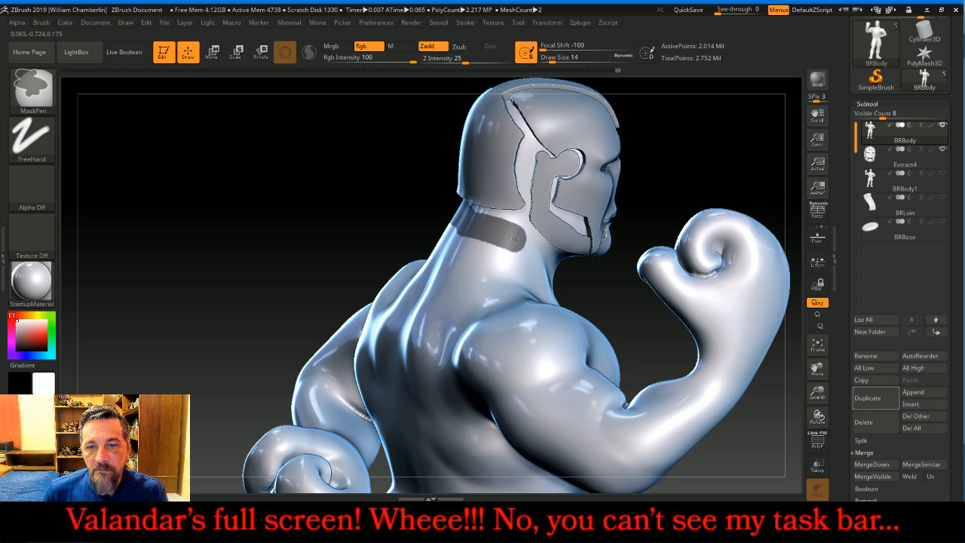
# Step: Close the neck mask across the throat and widen it downward over the front and left of the neck
pyautogui.moveTo(689, 142); pyautogui.dragTo(661, 116)
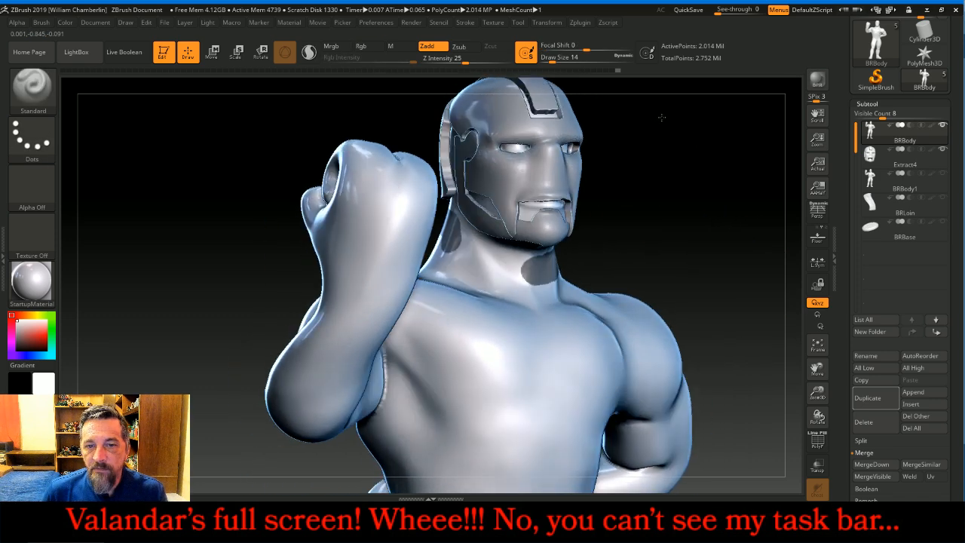
pyautogui.keyDown('ctrl'); pyautogui.moveTo(536, 282); pyautogui.dragTo(457, 250); pyautogui.keyUp('ctrl')
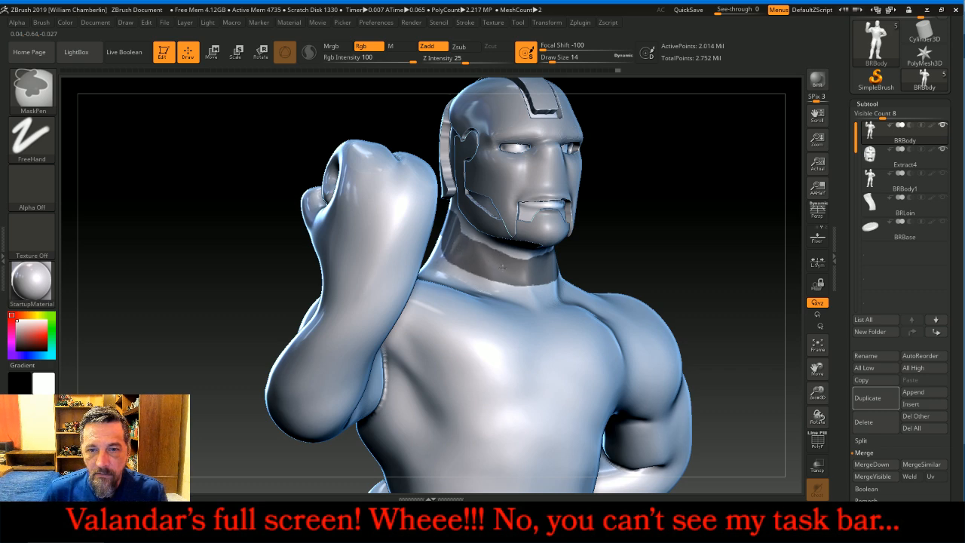
pyautogui.moveTo(754, 184); pyautogui.dragTo(638, 165)
pyautogui.moveTo(723, 177)
pyautogui.mouseDown()
pyautogui.moveTo(700, 183)
pyautogui.moveTo(758, 176)
pyautogui.mouseUp()
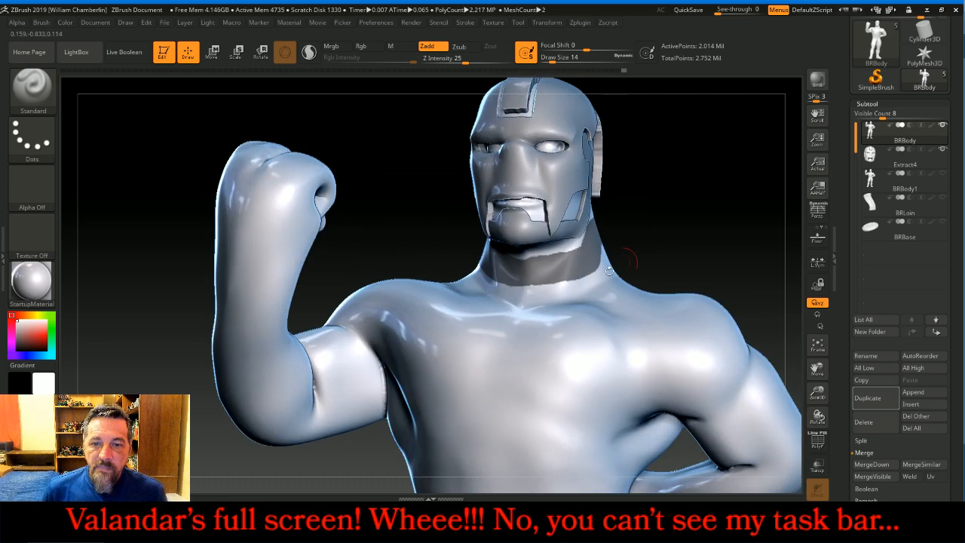
pyautogui.moveTo(531, 294)
pyautogui.keyDown('ctrl'); pyautogui.mouseDown()
pyautogui.moveTo(520, 297)
pyautogui.moveTo(579, 281)
pyautogui.mouseUp(); pyautogui.keyUp('ctrl')
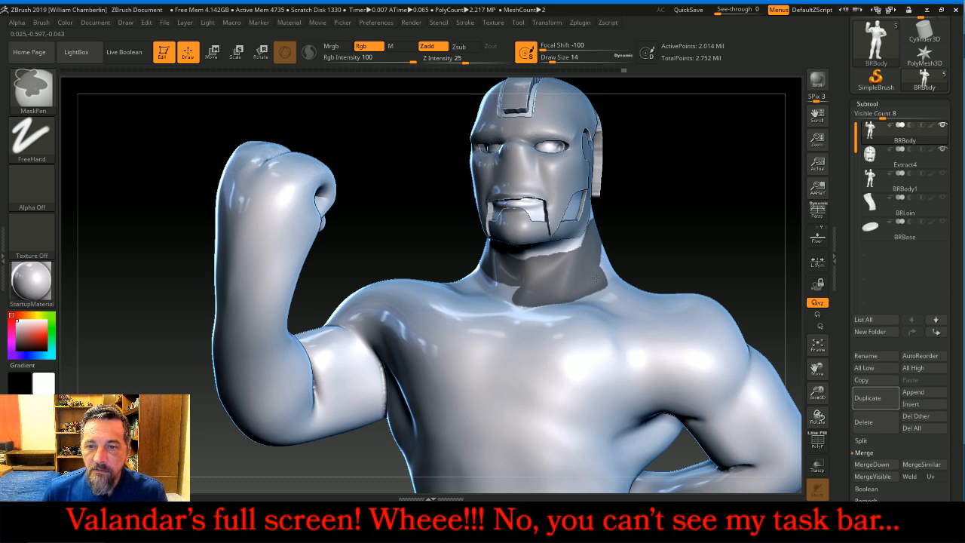
# Step: Extend the mask over the front and right base of the neck down to the collarbones
pyautogui.moveTo(706, 196); pyautogui.dragTo(683, 212)
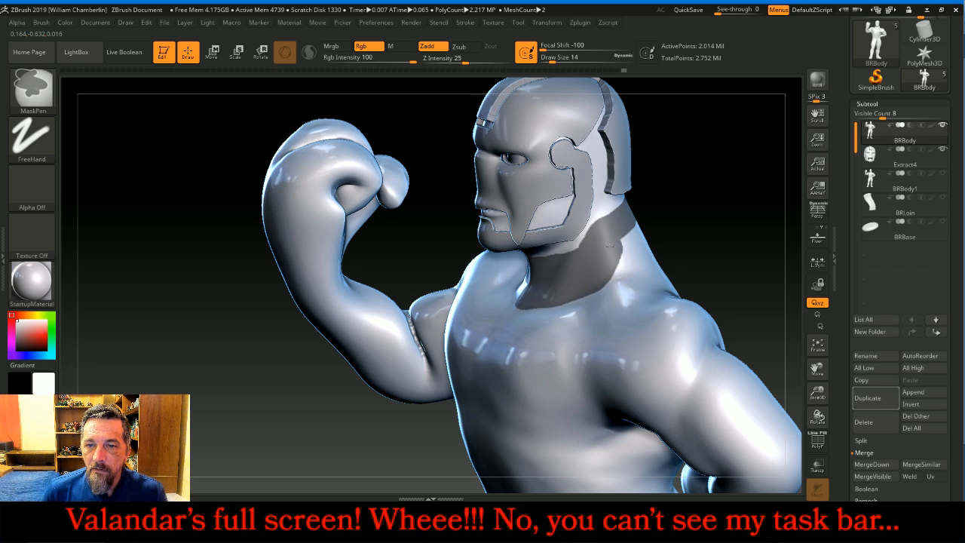
pyautogui.moveTo(719, 168); pyautogui.dragTo(745, 166)
pyautogui.press('ctrl')
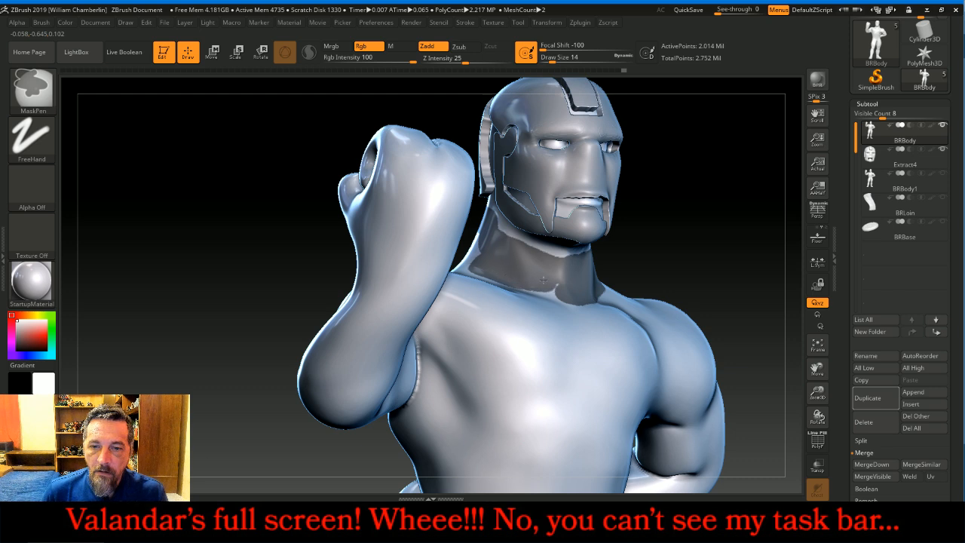
pyautogui.keyDown('ctrl'); pyautogui.moveTo(554, 282); pyautogui.dragTo(562, 286); pyautogui.keyUp('ctrl')
pyautogui.moveTo(712, 186); pyautogui.dragTo(711, 225)
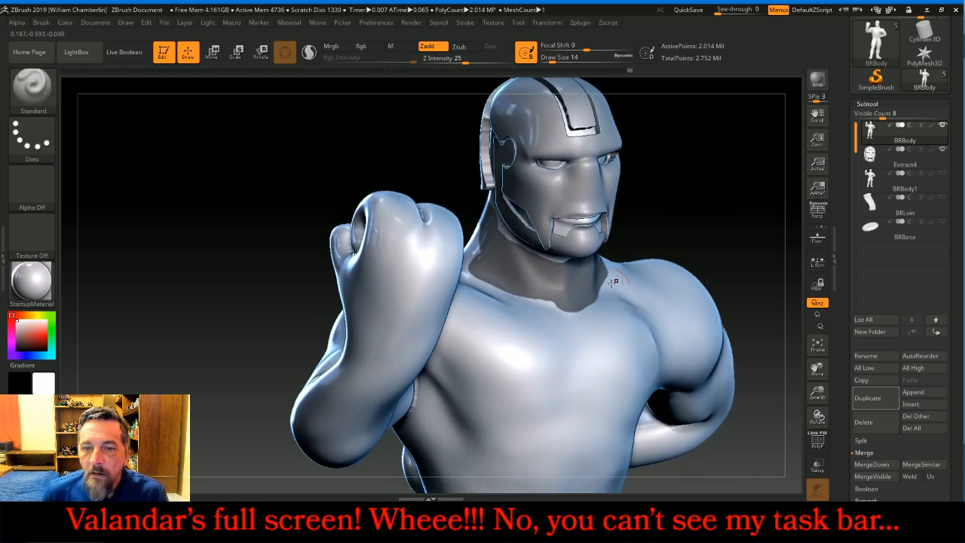
pyautogui.press('ctrl')
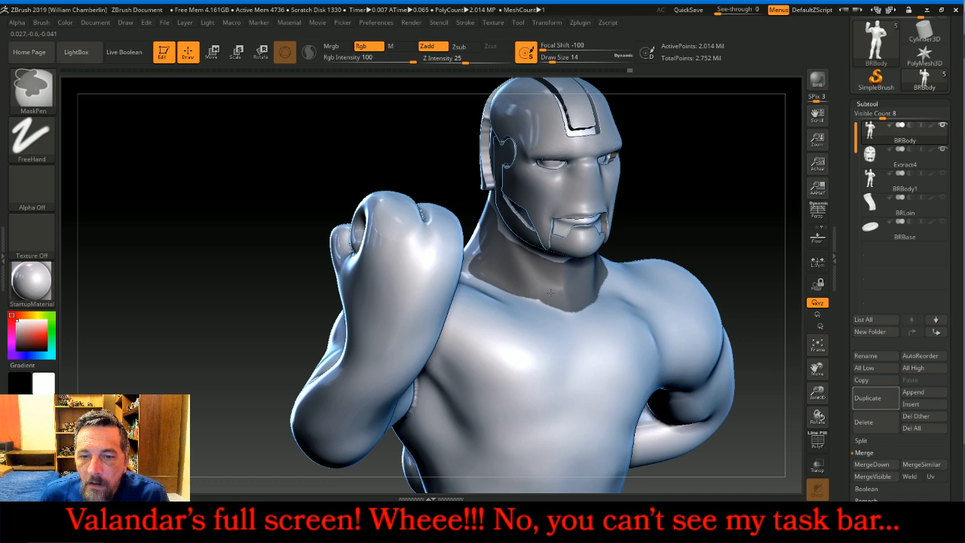
# Step: Fill out the mask along the right side and nape of the neck up to the helmet's rear edge
pyautogui.moveTo(648, 208)
pyautogui.mouseDown()
pyautogui.moveTo(715, 150)
pyautogui.moveTo(738, 166)
pyautogui.mouseUp()
pyautogui.press('ctrl')
pyautogui.keyDown('ctrl'); pyautogui.moveTo(528, 238); pyautogui.dragTo(529, 245); pyautogui.keyUp('ctrl')
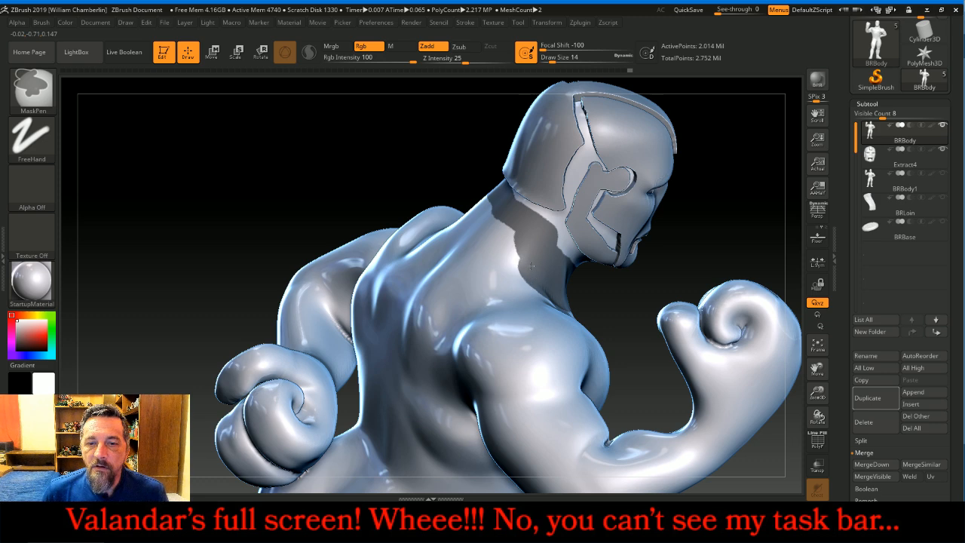
pyautogui.moveTo(375, 129)
pyautogui.mouseDown()
pyautogui.moveTo(431, 184)
pyautogui.moveTo(528, 224)
pyautogui.mouseUp()
pyautogui.press('ctrl')
pyautogui.moveTo(734, 396); pyautogui.dragTo(651, 347)
pyautogui.keyDown('ctrl'); pyautogui.moveTo(451, 194); pyautogui.dragTo(437, 174); pyautogui.keyUp('ctrl')
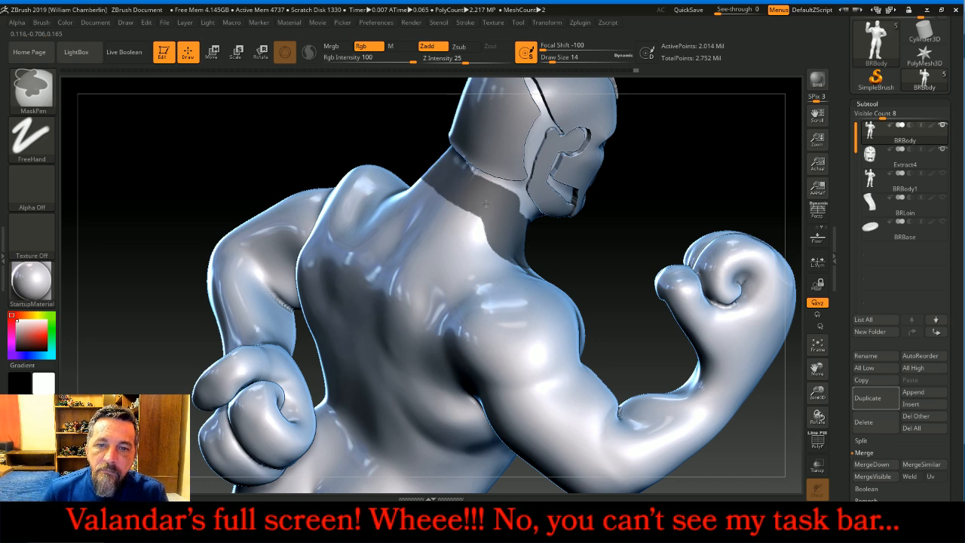
pyautogui.moveTo(659, 179)
pyautogui.mouseDown()
pyautogui.moveTo(679, 154)
pyautogui.moveTo(640, 155)
pyautogui.mouseUp()
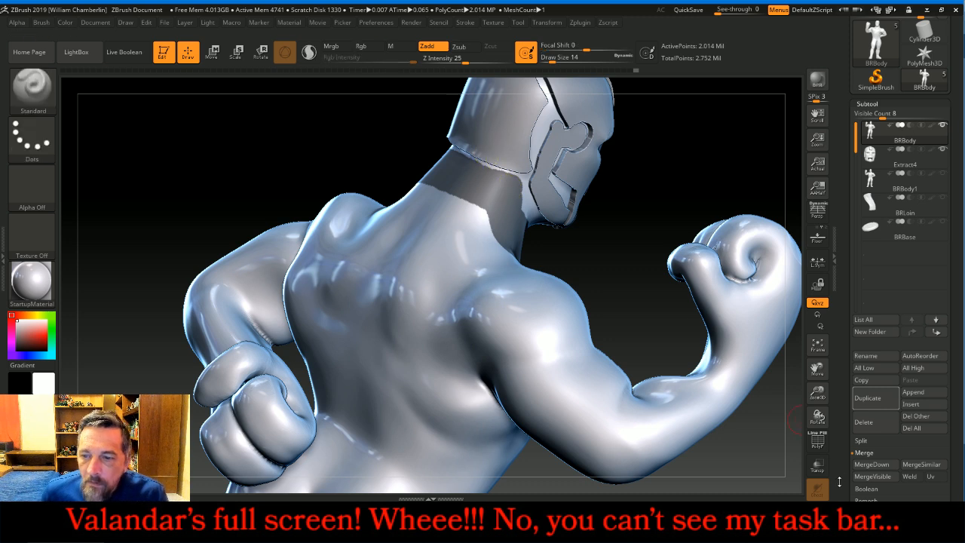
# Step: Refine the lower edge of the neck mask around the nape, sides and throat with the other subtools shown see-through
pyautogui.click(817, 467)
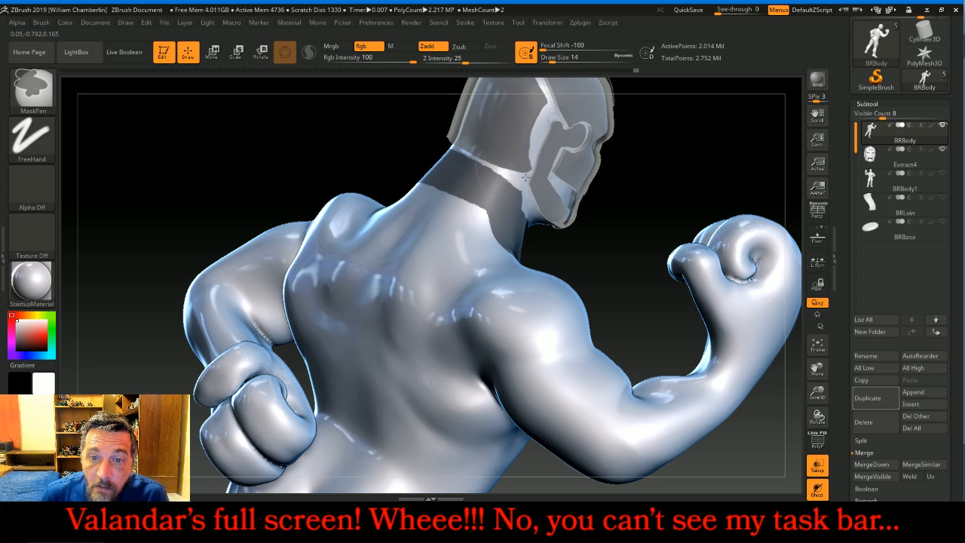
pyautogui.moveTo(676, 203); pyautogui.dragTo(659, 227)
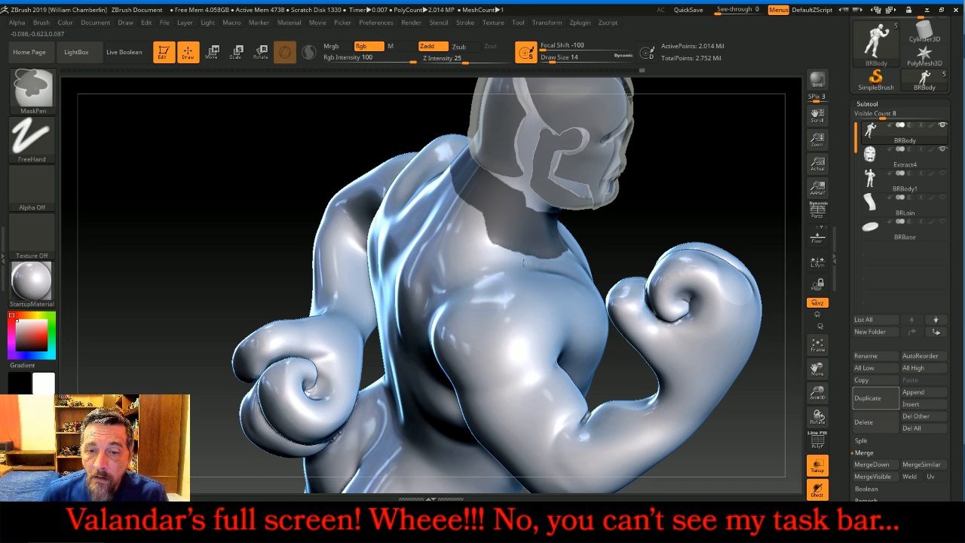
pyautogui.moveTo(742, 167); pyautogui.dragTo(697, 183)
pyautogui.moveTo(775, 304); pyautogui.dragTo(704, 245)
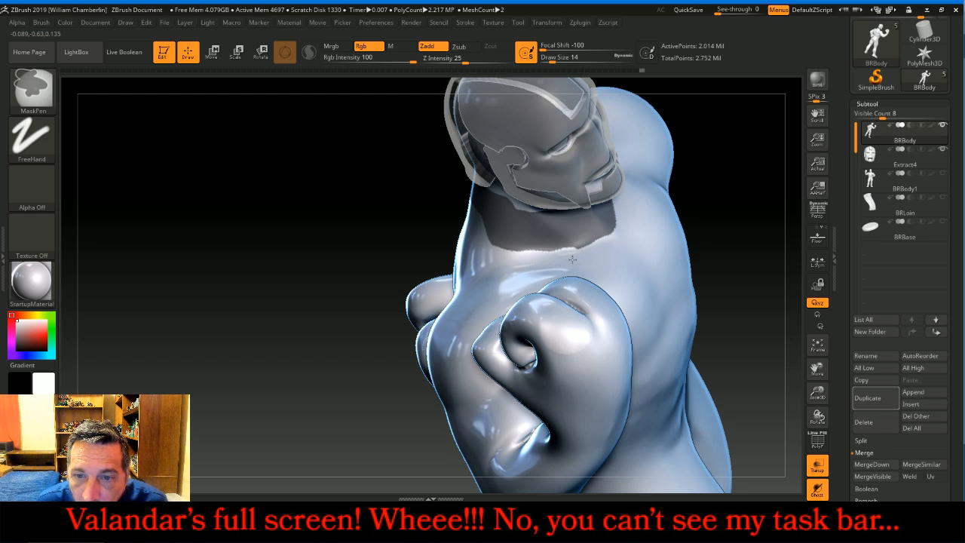
pyautogui.moveTo(733, 197)
pyautogui.mouseDown()
pyautogui.moveTo(696, 245)
pyautogui.moveTo(705, 253)
pyautogui.moveTo(708, 240)
pyautogui.mouseUp()
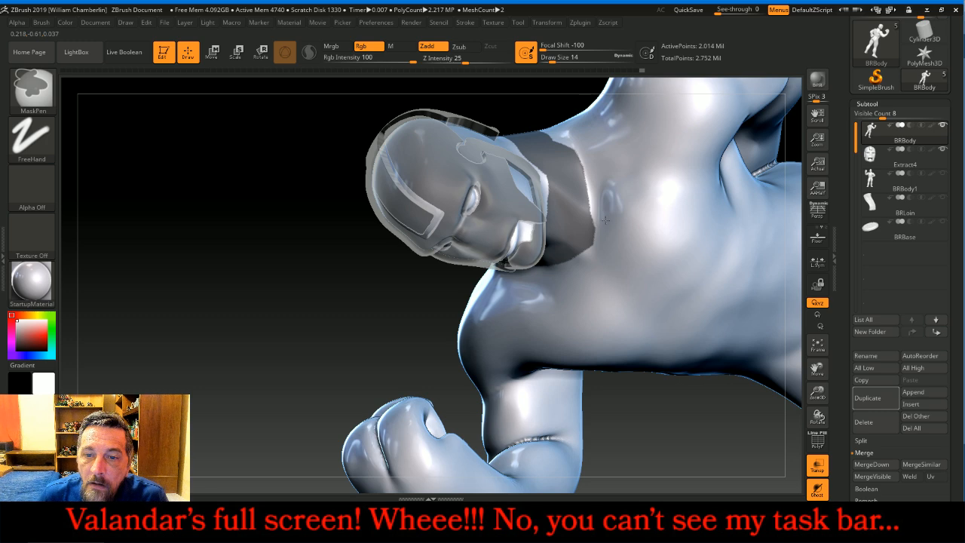
pyautogui.moveTo(355, 306); pyautogui.dragTo(355, 387)
pyautogui.moveTo(611, 332); pyautogui.dragTo(645, 363)
pyautogui.moveTo(817, 368); pyautogui.dragTo(782, 486)
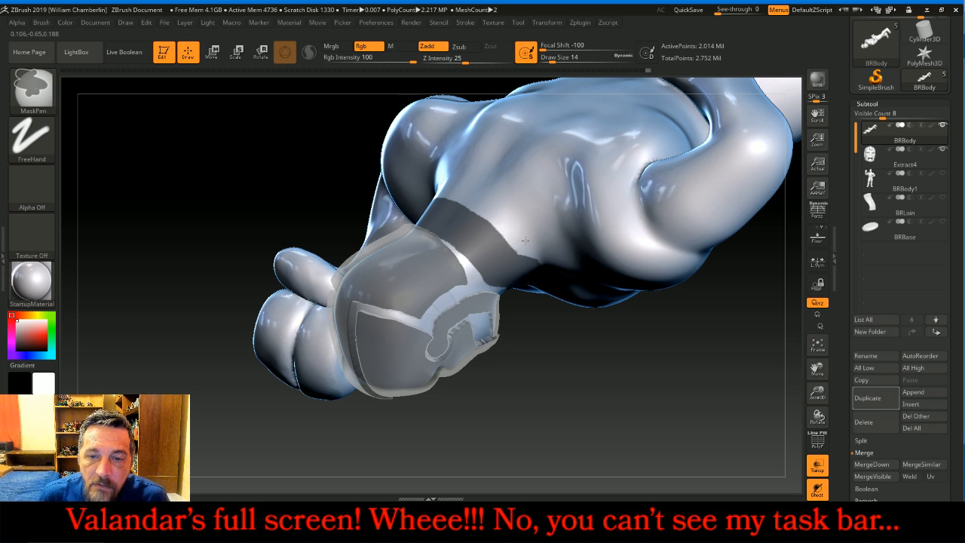
pyautogui.moveTo(519, 306); pyautogui.dragTo(629, 415)
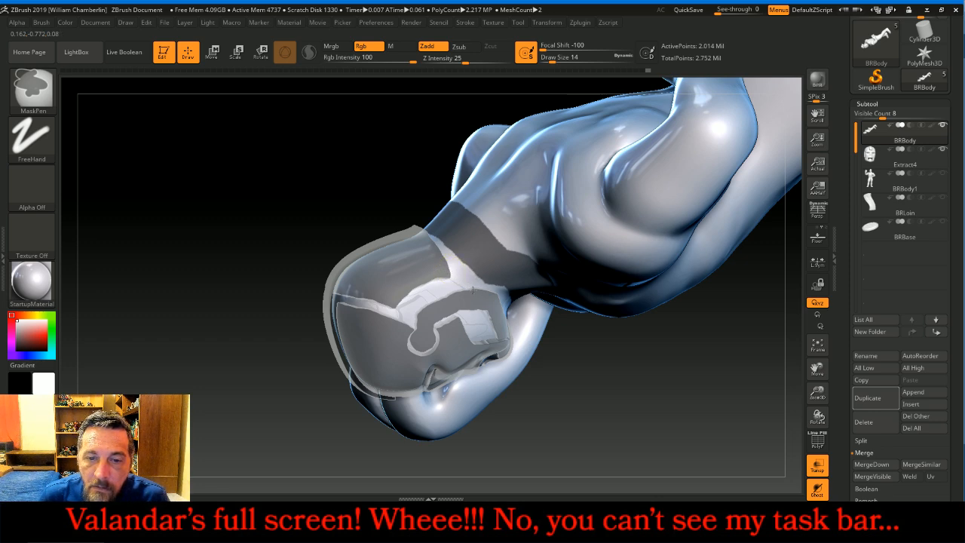
pyautogui.moveTo(634, 408)
pyautogui.mouseDown()
pyautogui.moveTo(659, 238)
pyautogui.moveTo(686, 200)
pyautogui.moveTo(704, 219)
pyautogui.moveTo(700, 276)
pyautogui.moveTo(680, 257)
pyautogui.mouseUp()
pyautogui.click(821, 467)
# Step: Extract the masked neck area as a separate collar piece with a thickness of 0.015 and accept it
pyautogui.moveTo(960, 403); pyautogui.dragTo(946, 343)
pyautogui.click(890, 379)
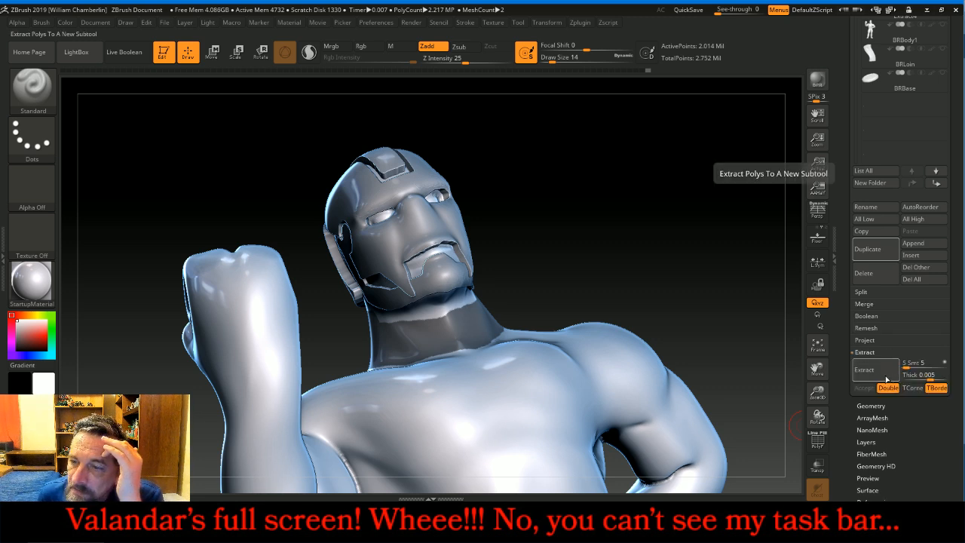
pyautogui.click(911, 373)
pyautogui.write('0.015')
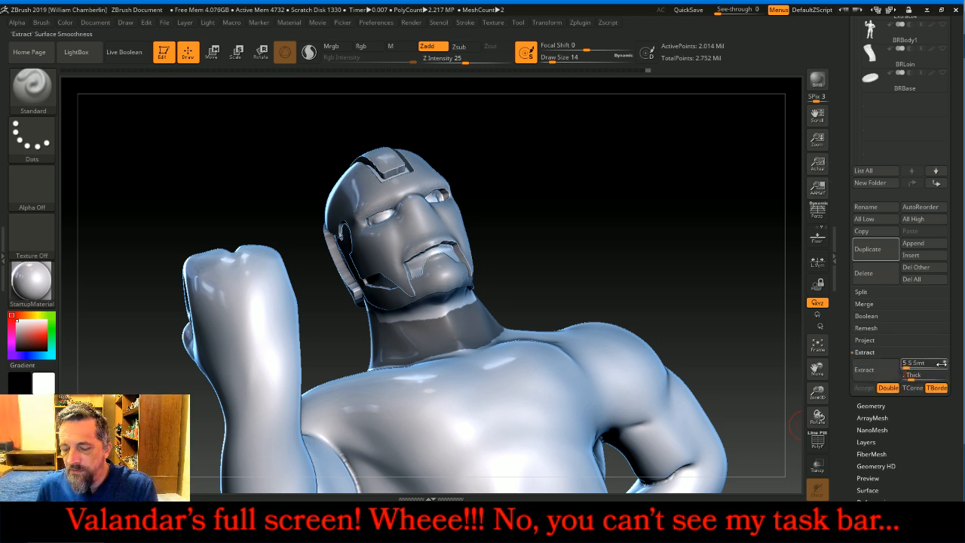
pyautogui.click(873, 370)
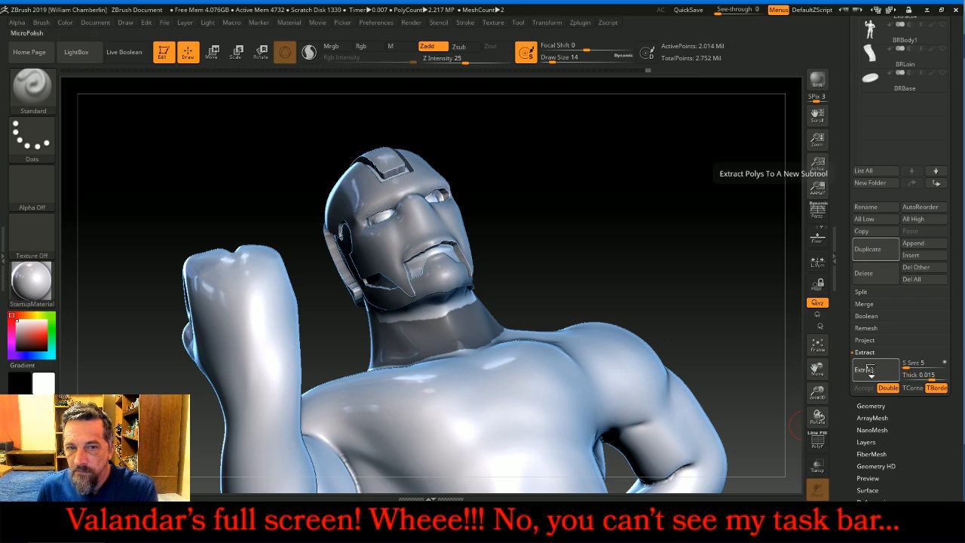
pyautogui.click(863, 387)
# Step: Clear the leftover mask and make the BRBody subtool active again
pyautogui.keyDown('ctrl'); pyautogui.moveTo(655, 181); pyautogui.dragTo(684, 243); pyautogui.keyUp('ctrl')
pyautogui.moveTo(711, 215); pyautogui.dragTo(680, 218)
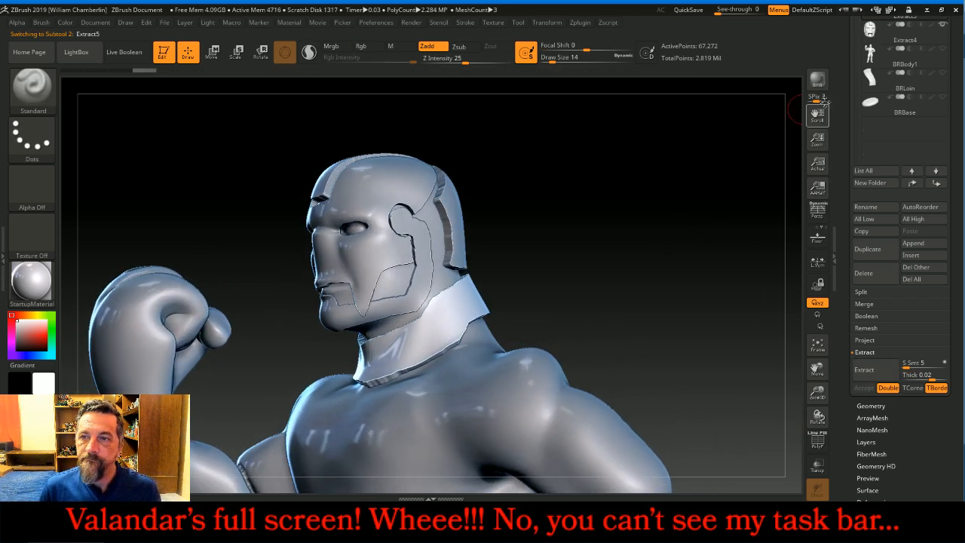
pyautogui.scroll(3, 889, 90)
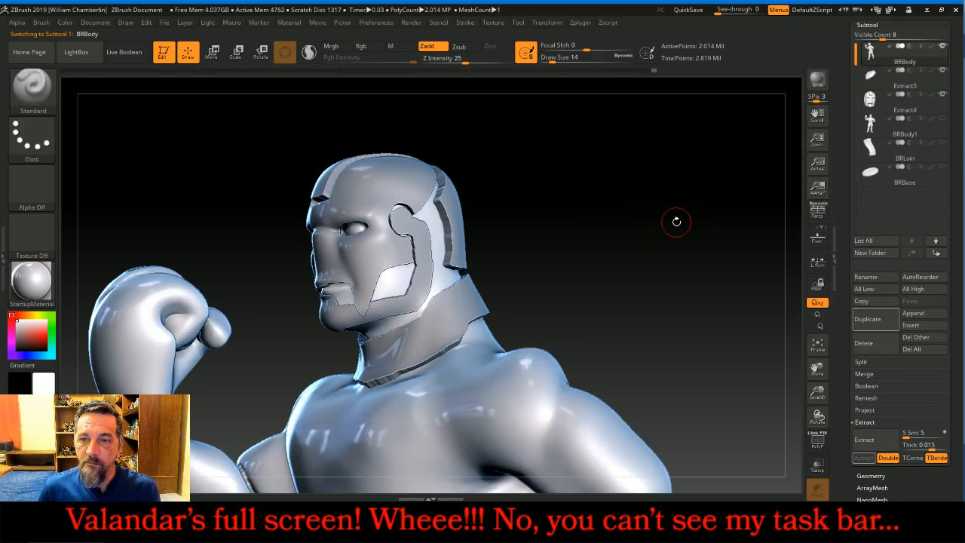
pyautogui.moveTo(695, 220); pyautogui.dragTo(711, 237)
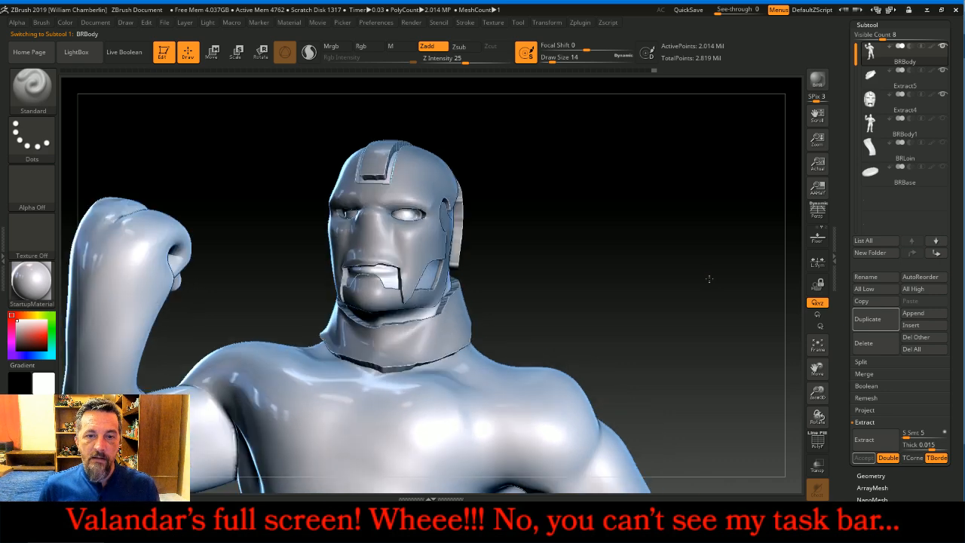
pyautogui.moveTo(819, 390); pyautogui.dragTo(816, 368)
pyautogui.moveTo(816, 368); pyautogui.dragTo(791, 307)
pyautogui.moveTo(743, 243); pyautogui.dragTo(722, 237)
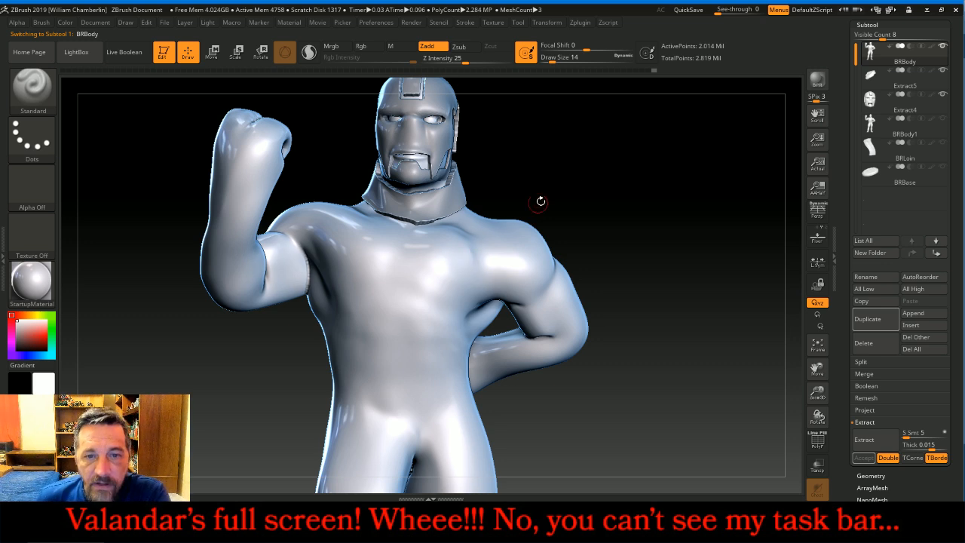
pyautogui.moveTo(653, 164); pyautogui.dragTo(655, 181)
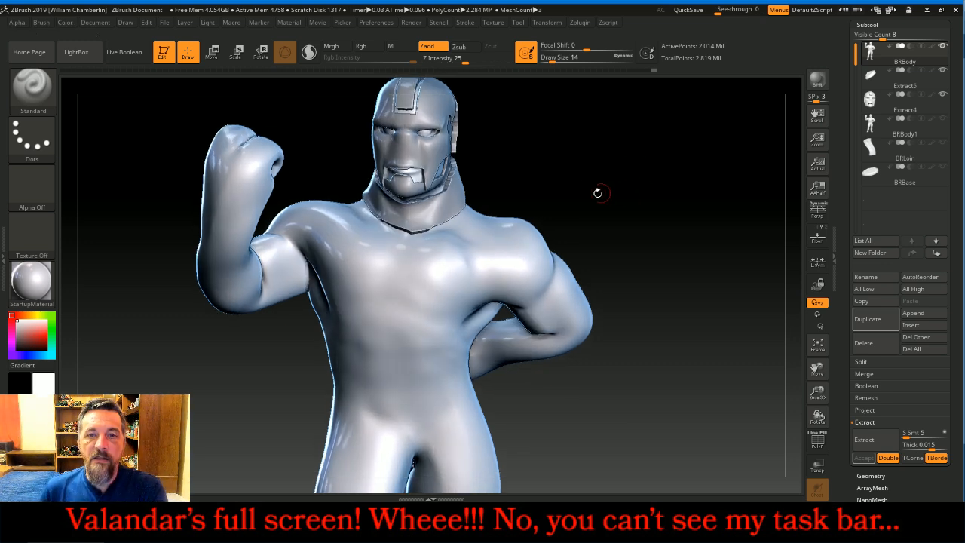
pyautogui.press('ctrl')
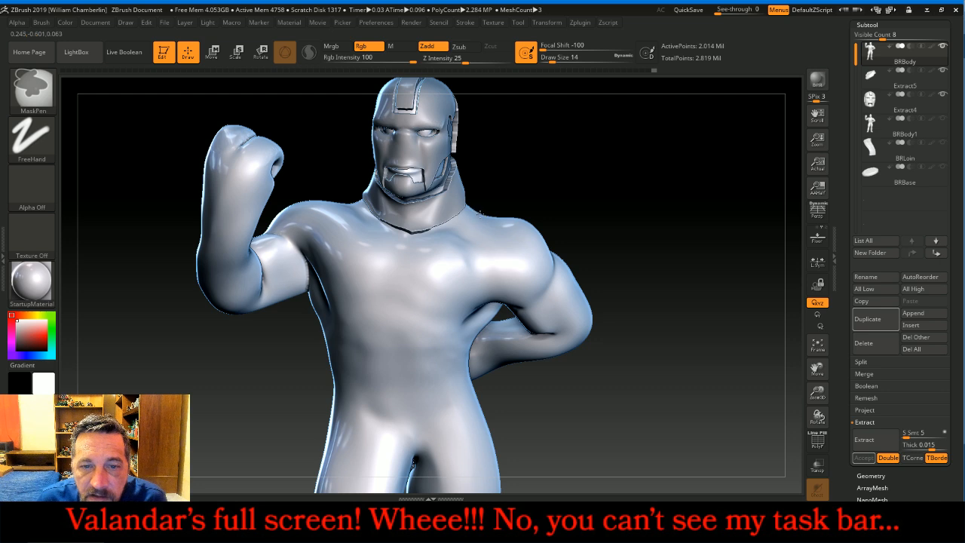
pyautogui.moveTo(466, 230)
pyautogui.keyDown('ctrl'); pyautogui.mouseDown()
pyautogui.moveTo(405, 247)
pyautogui.moveTo(393, 299)
pyautogui.mouseUp(); pyautogui.keyUp('ctrl')
pyautogui.keyDown('ctrl'); pyautogui.moveTo(386, 239); pyautogui.dragTo(389, 251); pyautogui.keyUp('ctrl')
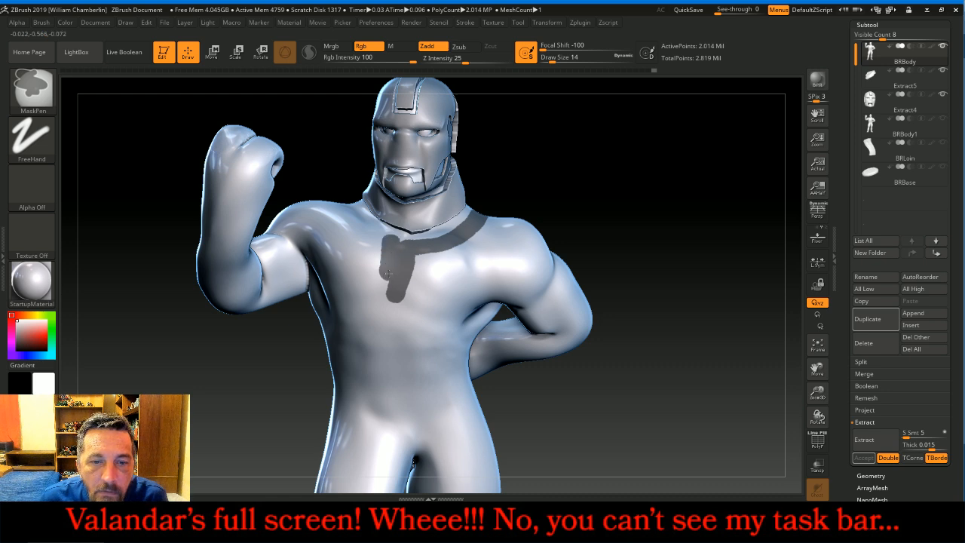
pyautogui.moveTo(387, 286)
pyautogui.keyDown('ctrl'); pyautogui.mouseDown()
pyautogui.moveTo(386, 240)
pyautogui.moveTo(387, 264)
pyautogui.mouseUp(); pyautogui.keyUp('ctrl')
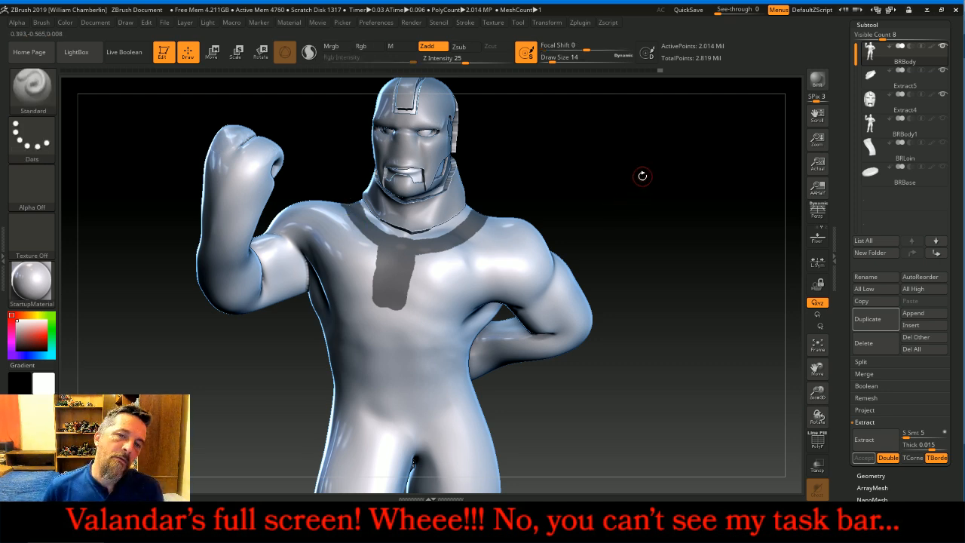
pyautogui.hotkey('ctrl', 'z')
pyautogui.hotkey('ctrl', 'z')
pyautogui.hotkey('ctrl', 'z')
pyautogui.hotkey('ctrl', 'z')
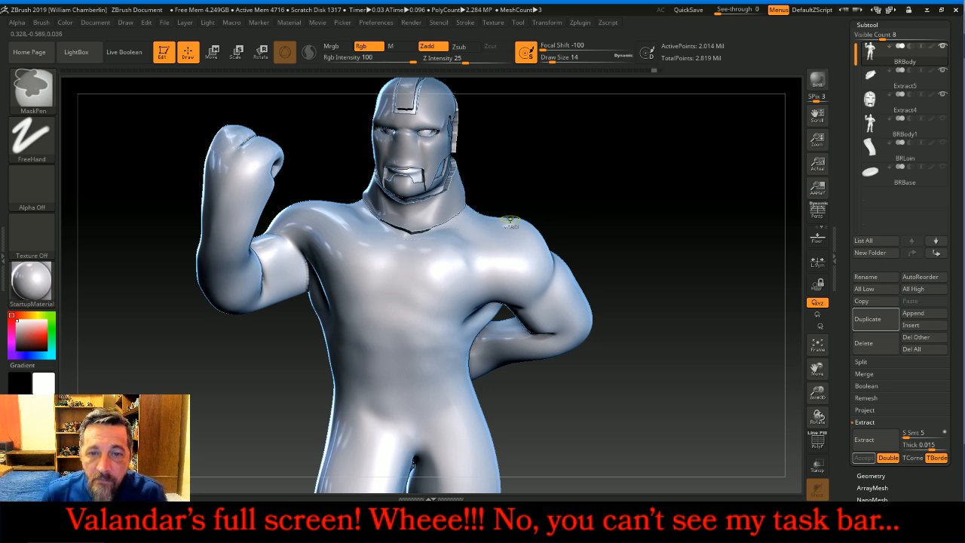
# Step: Mask a band across the upper chest below the collar and a strap from the breastbone down to the figure's left ribs
pyautogui.moveTo(490, 218)
pyautogui.keyDown('ctrl'); pyautogui.mouseDown()
pyautogui.moveTo(443, 247)
pyautogui.moveTo(407, 249)
pyautogui.moveTo(371, 241)
pyautogui.moveTo(345, 221)
pyautogui.moveTo(344, 205)
pyautogui.mouseUp(); pyautogui.keyUp('ctrl')
pyautogui.moveTo(396, 253)
pyautogui.keyDown('ctrl'); pyautogui.mouseDown()
pyautogui.moveTo(387, 311)
pyautogui.moveTo(443, 355)
pyautogui.moveTo(461, 353)
pyautogui.mouseUp(); pyautogui.keyUp('ctrl')
pyautogui.moveTo(700, 269)
pyautogui.mouseDown()
pyautogui.moveTo(690, 233)
pyautogui.moveTo(648, 235)
pyautogui.mouseUp()
pyautogui.moveTo(716, 325); pyautogui.dragTo(610, 324)
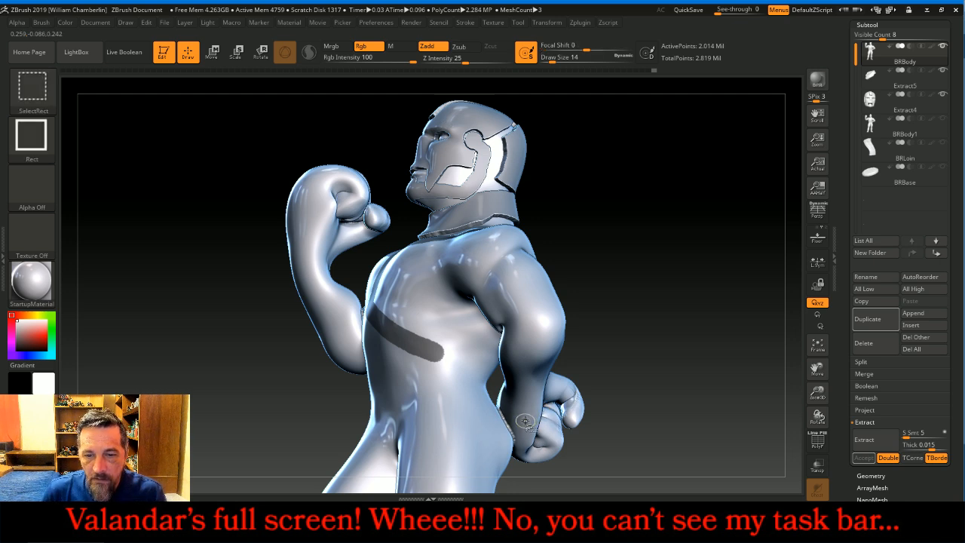
# Step: Hide the polygroups of the figure's left hand and arm and of the right elbow and upper arm
pyautogui.keyDown('ctrl'); pyautogui.keyDown('shift'); pyautogui.click(524, 421); pyautogui.keyUp('shift'); pyautogui.keyUp('ctrl')
pyautogui.keyDown('ctrl'); pyautogui.keyDown('shift'); pyautogui.click(526, 424); pyautogui.keyUp('shift'); pyautogui.keyUp('ctrl')
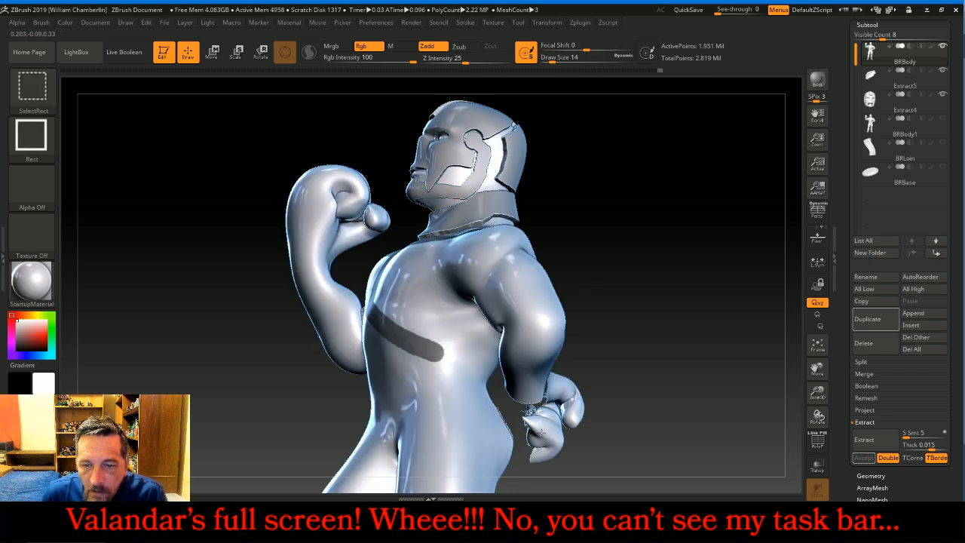
pyautogui.keyDown('ctrl'); pyautogui.keyDown('shift'); pyautogui.click(541, 435); pyautogui.keyUp('shift'); pyautogui.keyUp('ctrl')
pyautogui.keyDown('ctrl'); pyautogui.keyDown('shift'); pyautogui.click(543, 455); pyautogui.keyUp('shift'); pyautogui.keyUp('ctrl')
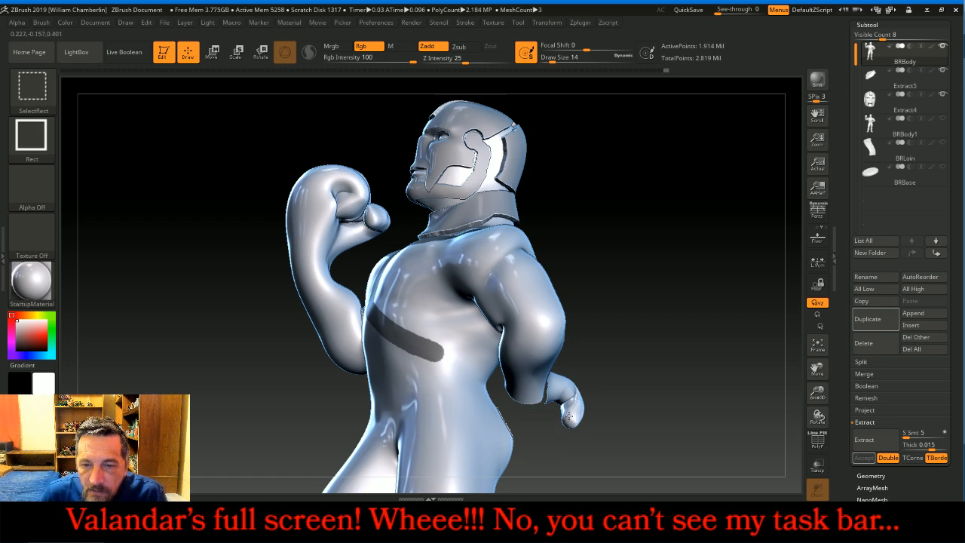
pyautogui.keyDown('ctrl'); pyautogui.keyDown('shift'); pyautogui.click(559, 399); pyautogui.keyUp('shift'); pyautogui.keyUp('ctrl')
pyautogui.keyDown('ctrl'); pyautogui.keyDown('shift'); pyautogui.click(530, 396); pyautogui.keyUp('shift'); pyautogui.keyUp('ctrl')
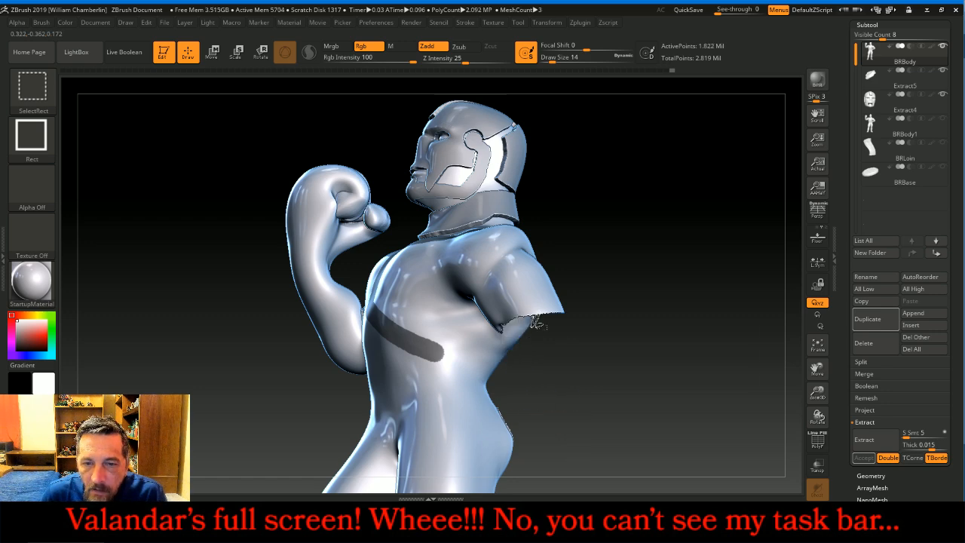
pyautogui.keyDown('ctrl'); pyautogui.keyDown('shift'); pyautogui.click(532, 302); pyautogui.keyUp('shift'); pyautogui.keyUp('ctrl')
pyautogui.moveTo(654, 252)
pyautogui.mouseDown()
pyautogui.moveTo(708, 242)
pyautogui.moveTo(697, 247)
pyautogui.moveTo(710, 278)
pyautogui.moveTo(690, 300)
pyautogui.moveTo(655, 242)
pyautogui.mouseUp()
pyautogui.keyDown('ctrl'); pyautogui.keyDown('shift'); pyautogui.click(254, 331); pyautogui.keyUp('shift'); pyautogui.keyUp('ctrl')
pyautogui.keyDown('ctrl'); pyautogui.keyDown('shift'); pyautogui.click(204, 332); pyautogui.keyUp('shift'); pyautogui.keyUp('ctrl')
# Step: Continue the mask band around the figure's left ribs and up the left side of the back to the shoulder
pyautogui.press('ctrl')
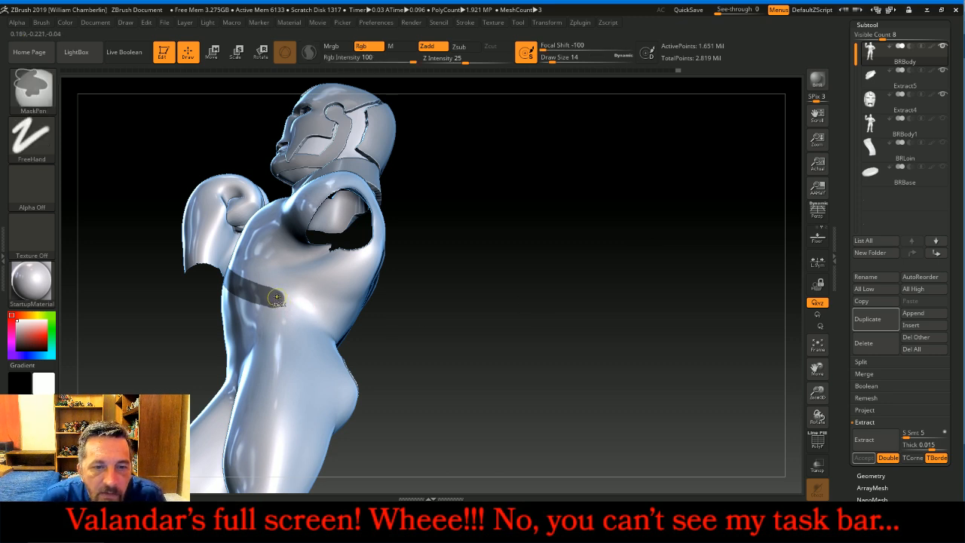
pyautogui.keyDown('ctrl'); pyautogui.moveTo(300, 307); pyautogui.dragTo(342, 310); pyautogui.keyUp('ctrl')
pyautogui.moveTo(554, 340); pyautogui.dragTo(437, 321)
pyautogui.moveTo(299, 299)
pyautogui.keyDown('ctrl'); pyautogui.mouseDown()
pyautogui.moveTo(348, 302)
pyautogui.moveTo(361, 265)
pyautogui.moveTo(407, 223)
pyautogui.mouseUp(); pyautogui.keyUp('ctrl')
pyautogui.moveTo(663, 155)
pyautogui.mouseDown()
pyautogui.moveTo(673, 162)
pyautogui.moveTo(670, 225)
pyautogui.moveTo(660, 218)
pyautogui.mouseUp()
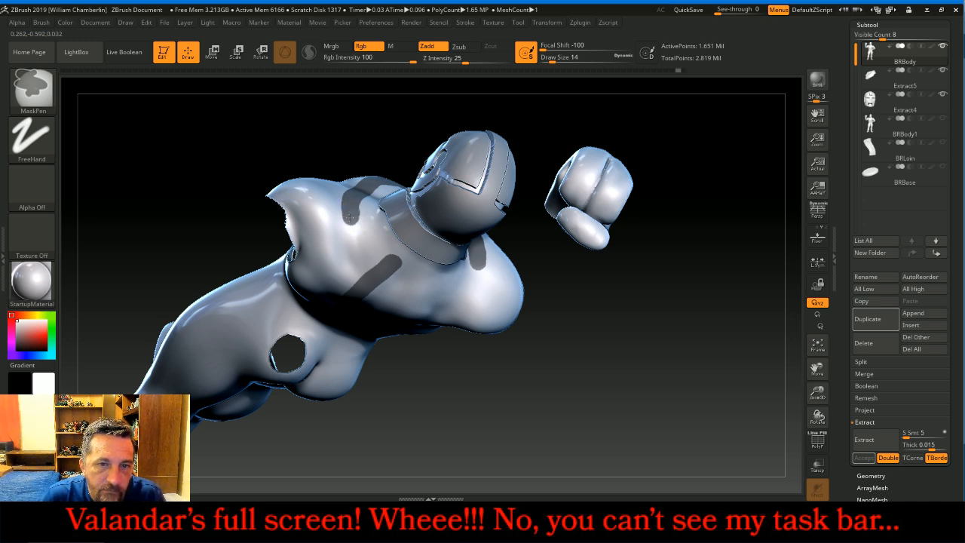
pyautogui.keyDown('ctrl'); pyautogui.moveTo(349, 222); pyautogui.dragTo(366, 247); pyautogui.keyUp('ctrl')
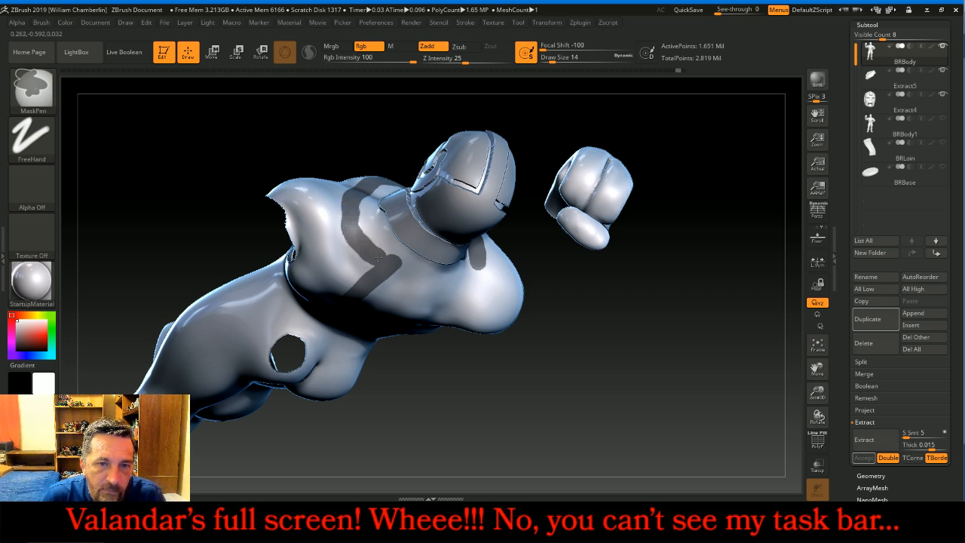
# Step: Mask a matching strap from the figure's right shoulder down the right side of the back
pyautogui.moveTo(596, 424); pyautogui.dragTo(565, 327)
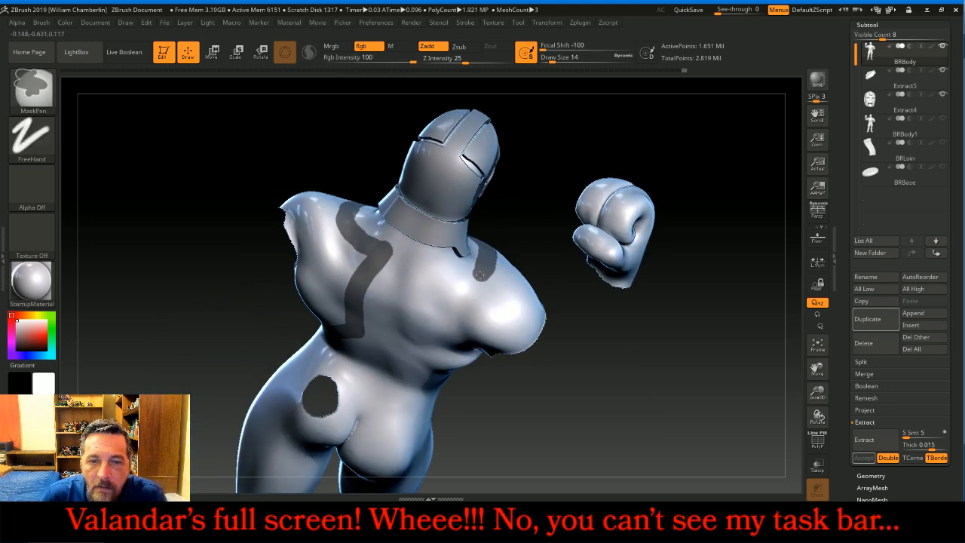
pyautogui.moveTo(469, 279)
pyautogui.keyDown('ctrl'); pyautogui.mouseDown()
pyautogui.moveTo(422, 265)
pyautogui.moveTo(435, 315)
pyautogui.moveTo(403, 340)
pyautogui.mouseUp(); pyautogui.keyUp('ctrl')
pyautogui.moveTo(631, 442); pyautogui.dragTo(586, 355)
pyautogui.press('ctrl')
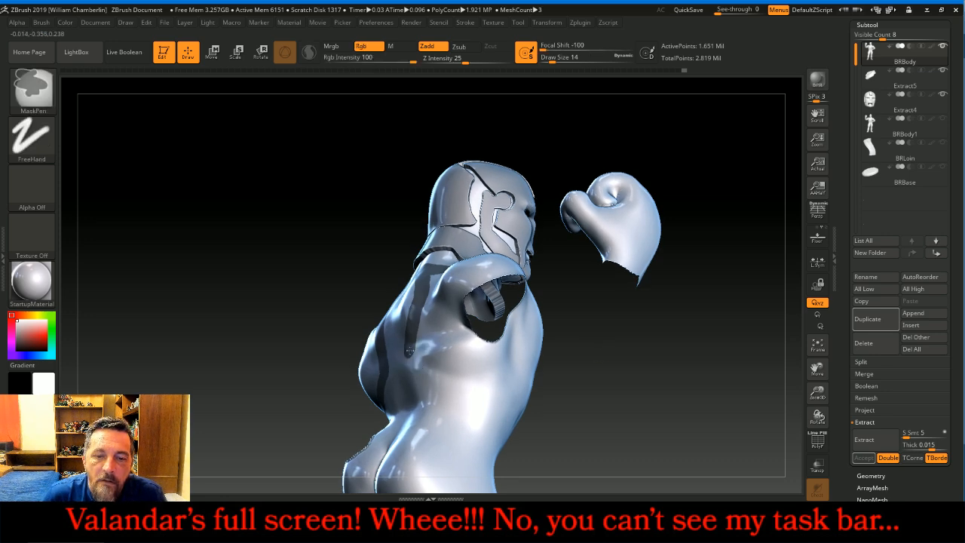
# Step: Carry the mask band around the figure's right ribs to the front and trim its uneven upper edge
pyautogui.moveTo(660, 395)
pyautogui.mouseDown()
pyautogui.moveTo(623, 363)
pyautogui.moveTo(517, 370)
pyautogui.moveTo(391, 353)
pyautogui.mouseUp()
pyautogui.press('ctrl')
pyautogui.moveTo(276, 274)
pyautogui.mouseDown()
pyautogui.moveTo(273, 287)
pyautogui.moveTo(286, 295)
pyautogui.mouseUp()
pyautogui.press('ctrl')
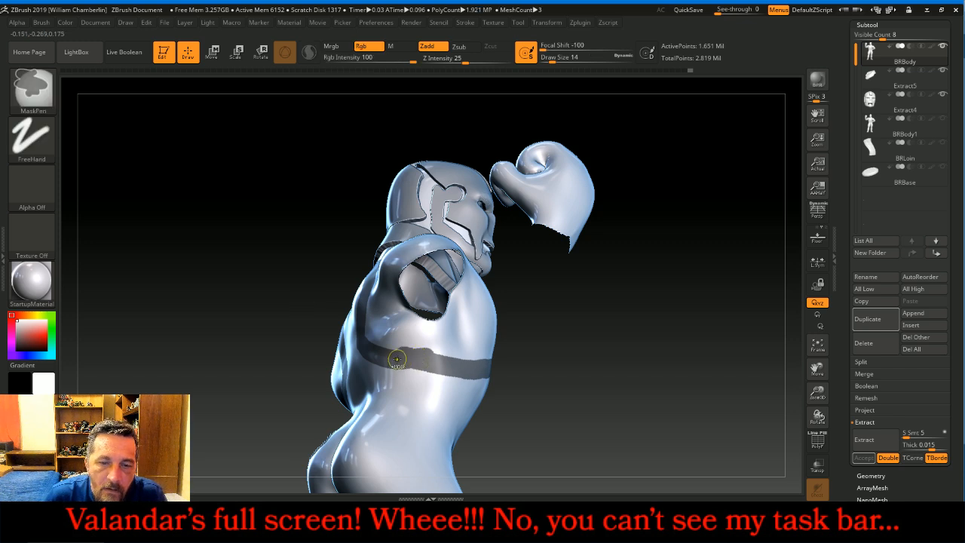
pyautogui.keyDown('ctrl'); pyautogui.moveTo(422, 362); pyautogui.dragTo(443, 344); pyautogui.keyUp('ctrl')
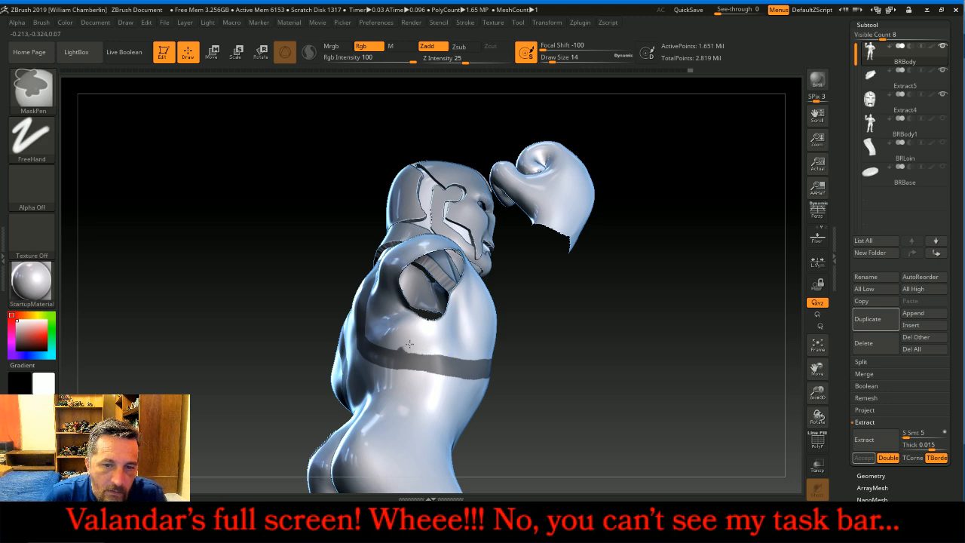
# Step: Even out the shape and width of the two masked straps running down the back
pyautogui.moveTo(680, 268); pyautogui.dragTo(650, 300)
pyautogui.press('ctrl')
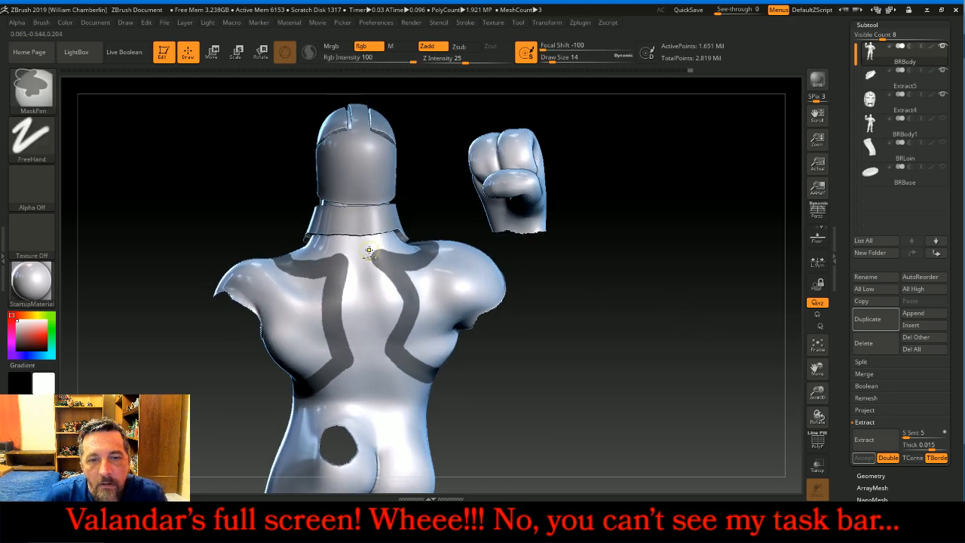
pyautogui.keyDown('ctrl'); pyautogui.click(389, 297); pyautogui.keyUp('ctrl')
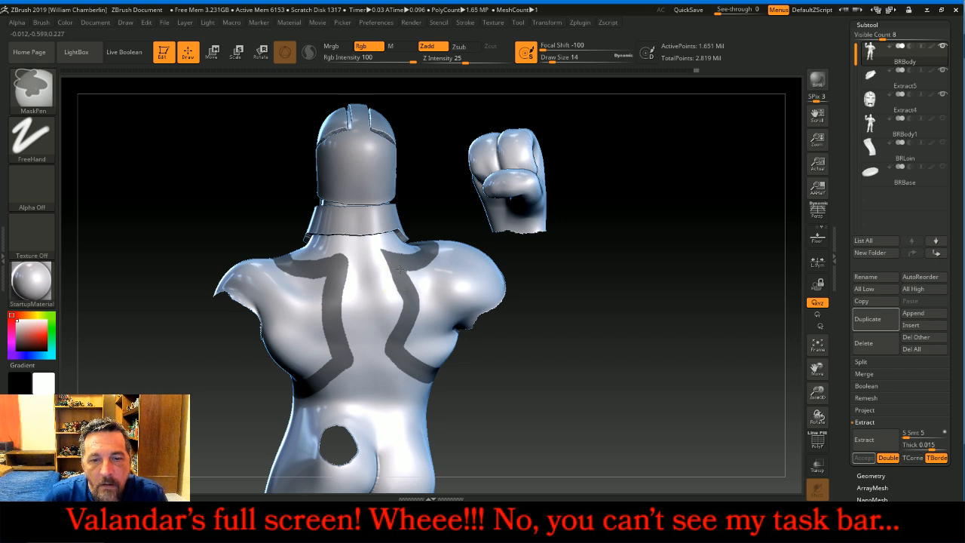
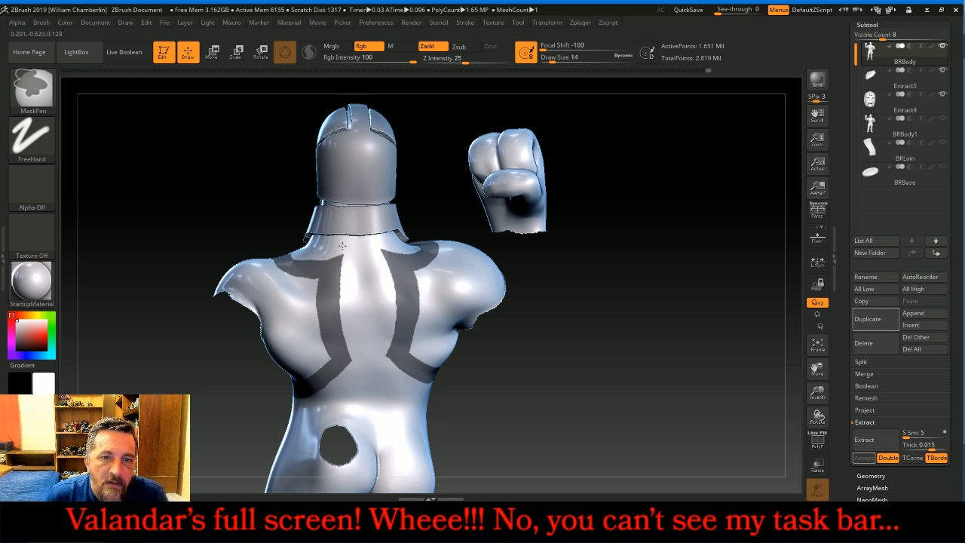
# Step: Mask a second band across the figure's left ribs above the lower one and join it to the central chest strap
pyautogui.moveTo(634, 343); pyautogui.dragTo(664, 284)
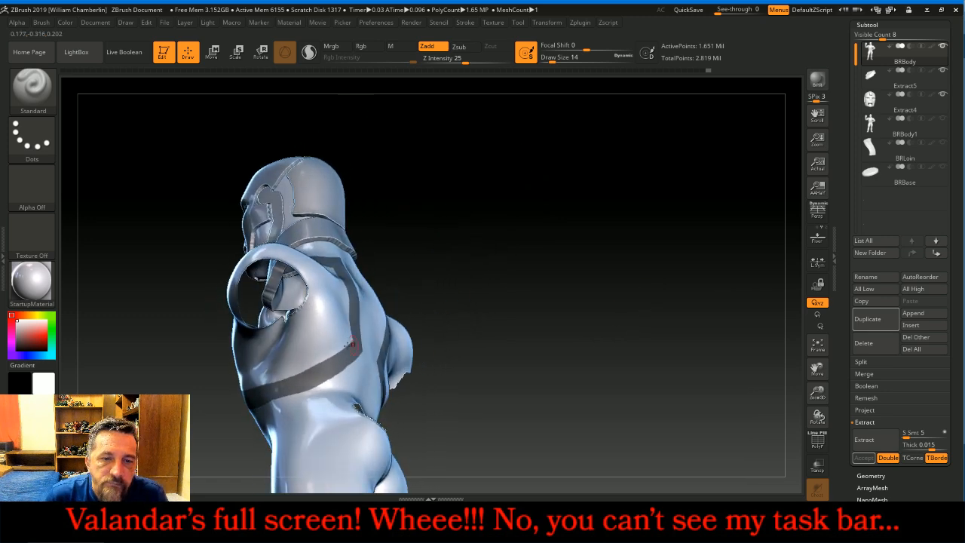
pyautogui.moveTo(250, 354)
pyautogui.keyDown('ctrl'); pyautogui.mouseDown()
pyautogui.moveTo(315, 323)
pyautogui.moveTo(335, 332)
pyautogui.moveTo(260, 369)
pyautogui.mouseUp(); pyautogui.keyUp('ctrl')
pyautogui.hotkey('ctrl', 'z')
pyautogui.moveTo(547, 232); pyautogui.dragTo(588, 208)
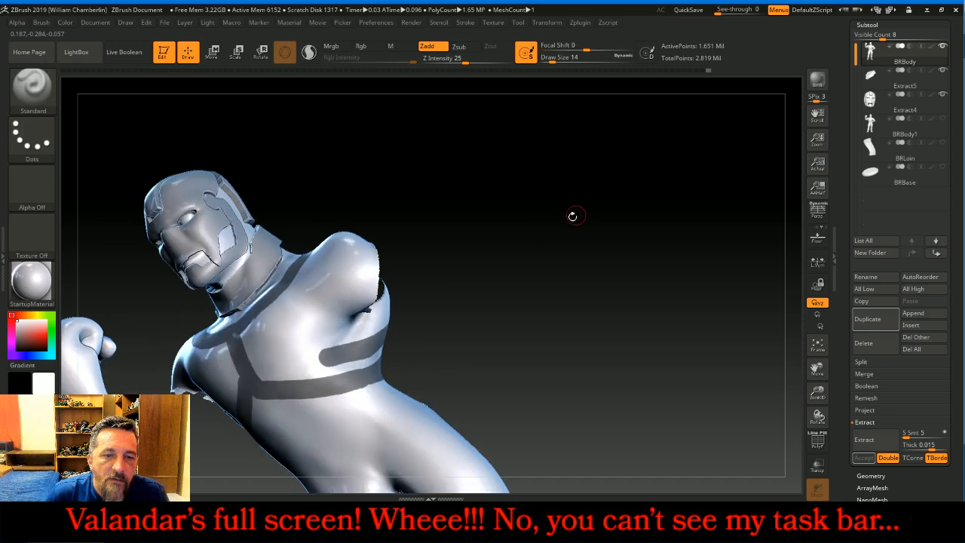
pyautogui.keyDown('ctrl'); pyautogui.moveTo(327, 356); pyautogui.dragTo(252, 361); pyautogui.keyUp('ctrl')
pyautogui.moveTo(579, 243)
pyautogui.mouseDown()
pyautogui.moveTo(605, 208)
pyautogui.moveTo(549, 241)
pyautogui.mouseUp()
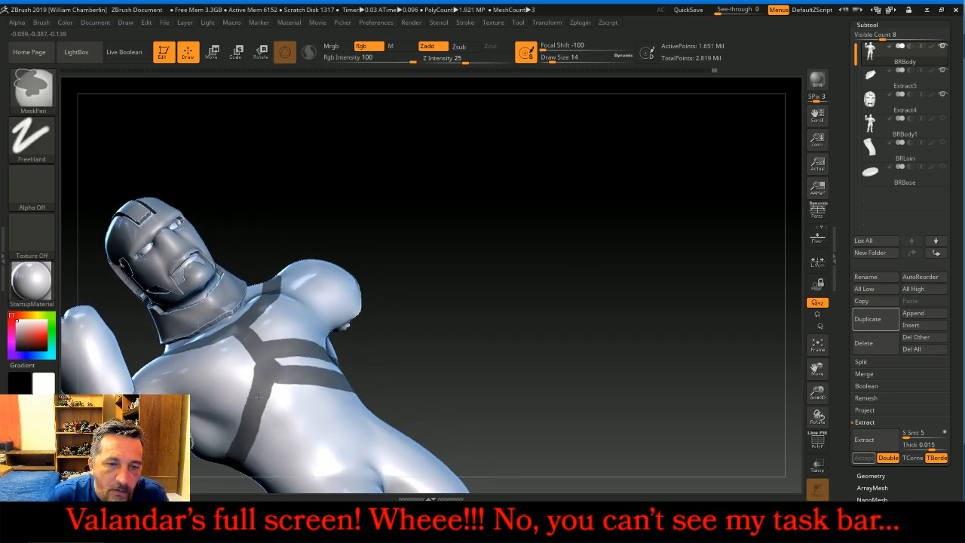
# Step: Even out the lower chest band and mask a second band around the figure's right ribs to the back strap
pyautogui.keyDown('ctrl'); pyautogui.moveTo(255, 407); pyautogui.dragTo(252, 370); pyautogui.keyUp('ctrl')
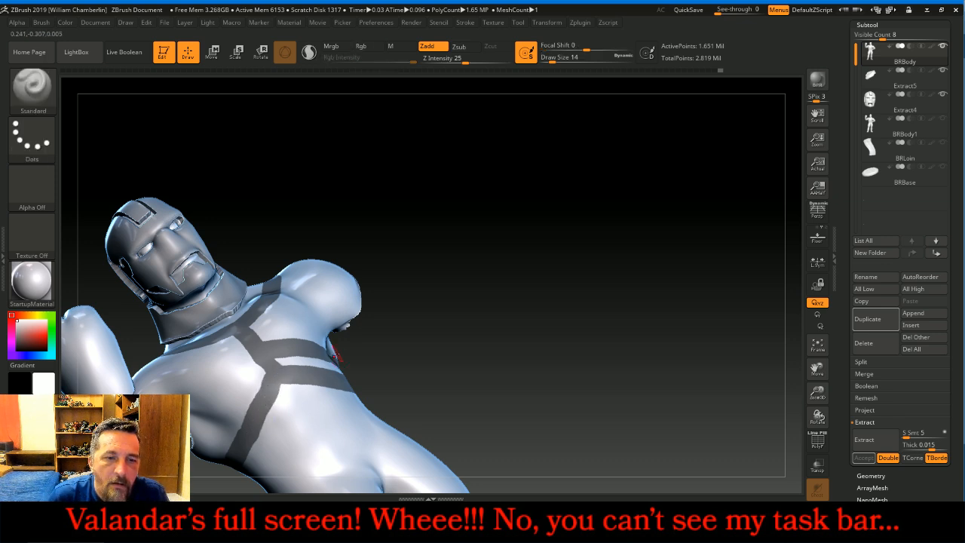
pyautogui.moveTo(255, 352); pyautogui.dragTo(215, 443)
pyautogui.moveTo(536, 297); pyautogui.dragTo(563, 158)
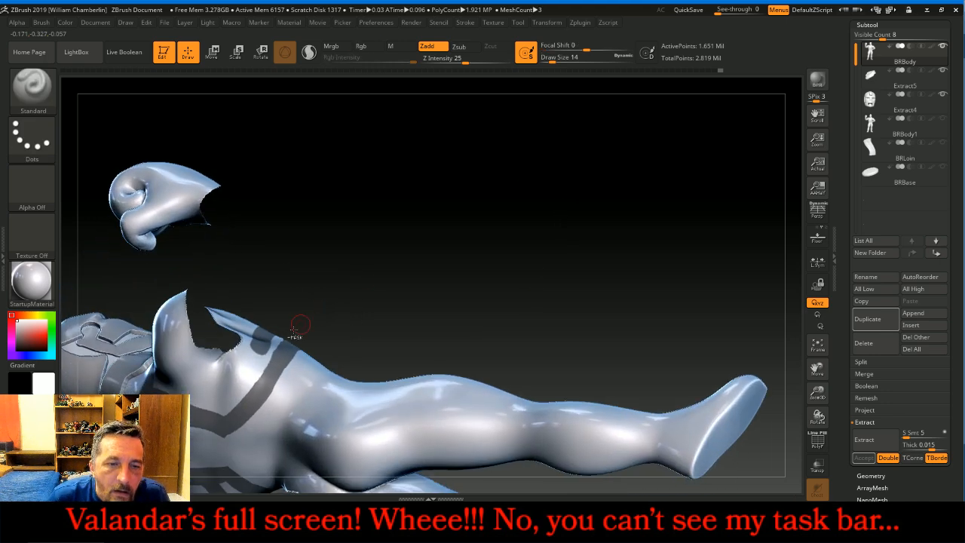
pyautogui.press('ctrl')
pyautogui.keyDown('ctrl'); pyautogui.moveTo(256, 350); pyautogui.dragTo(207, 406); pyautogui.keyUp('ctrl')
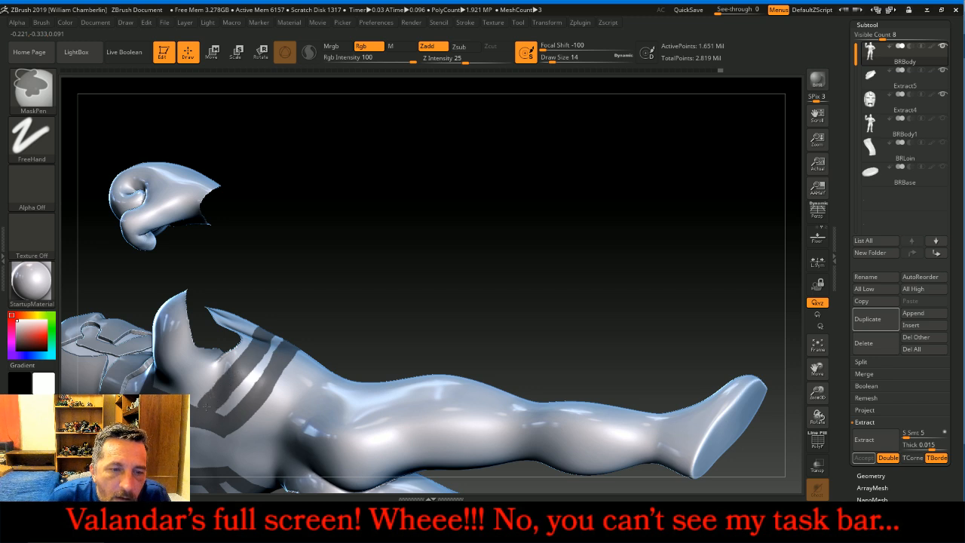
pyautogui.moveTo(450, 219); pyautogui.dragTo(486, 161)
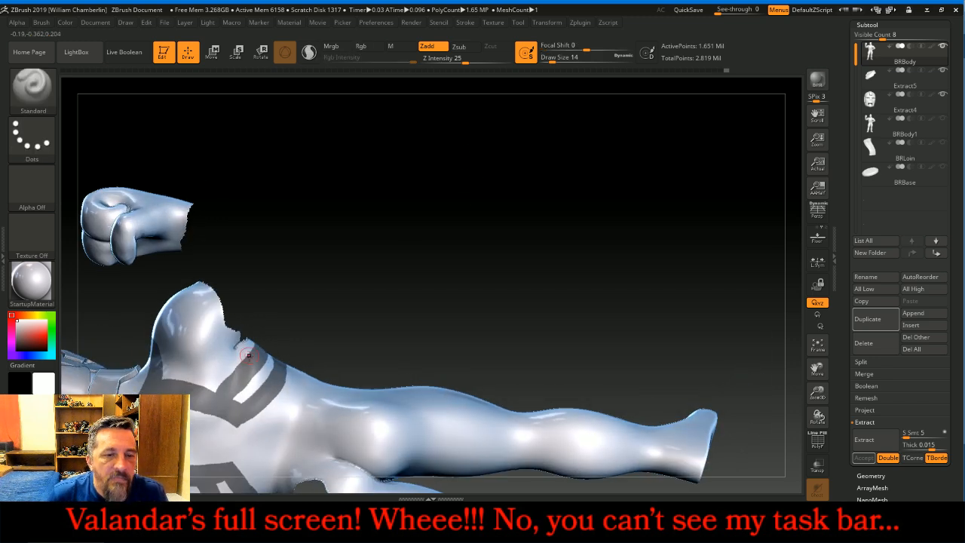
# Step: Mask an angular loop over each shoulder blade off the back straps, plus a row of round spots down the spine
pyautogui.moveTo(204, 393)
pyautogui.keyDown('ctrl'); pyautogui.mouseDown()
pyautogui.moveTo(202, 341)
pyautogui.moveTo(181, 338)
pyautogui.moveTo(164, 378)
pyautogui.mouseUp(); pyautogui.keyUp('ctrl')
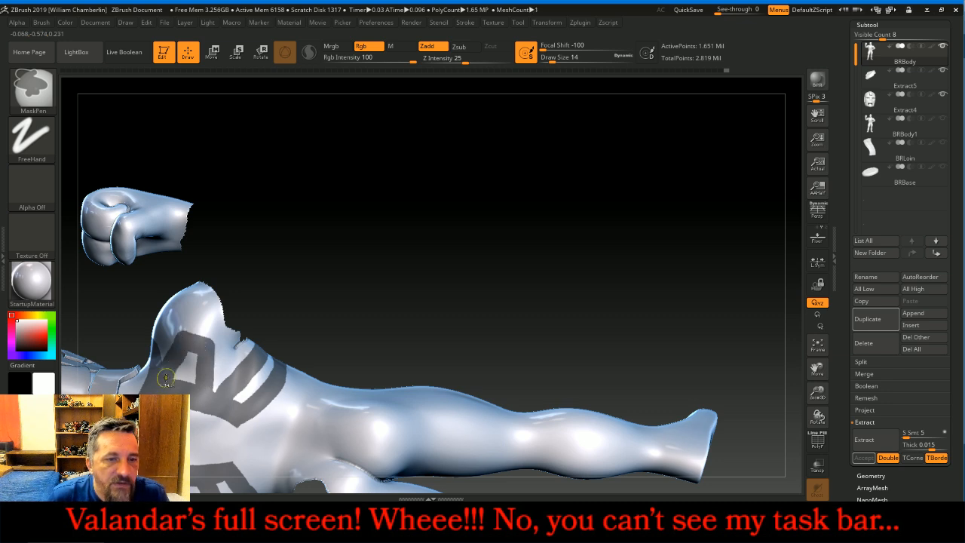
pyautogui.moveTo(817, 369); pyautogui.dragTo(836, 263)
pyautogui.moveTo(617, 142); pyautogui.dragTo(630, 113)
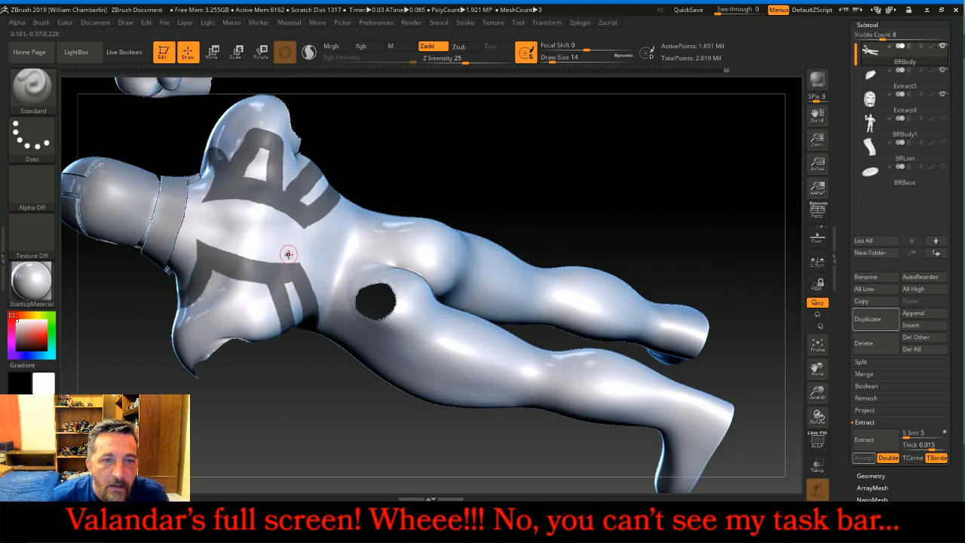
pyautogui.moveTo(255, 282)
pyautogui.keyDown('ctrl'); pyautogui.mouseDown()
pyautogui.moveTo(248, 306)
pyautogui.moveTo(225, 312)
pyautogui.moveTo(213, 278)
pyautogui.mouseUp(); pyautogui.keyUp('ctrl')
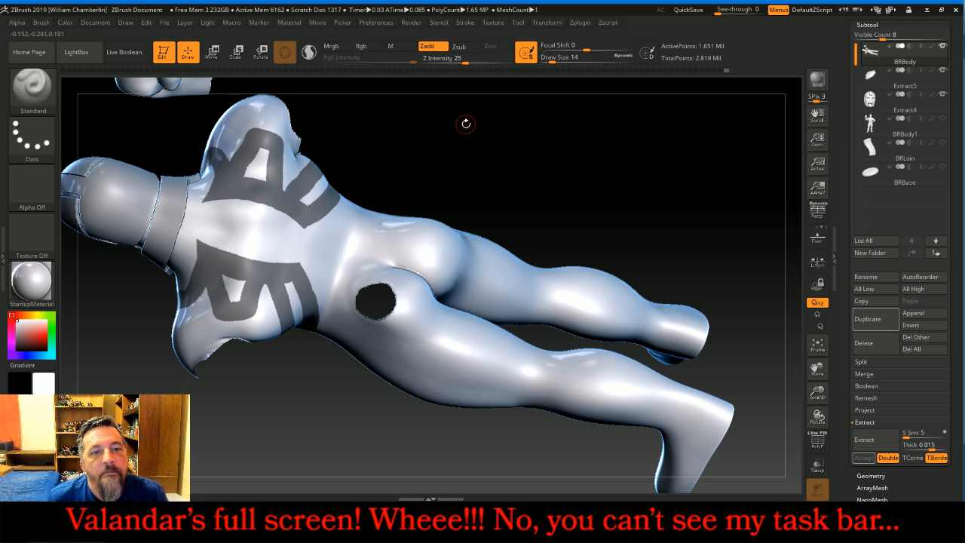
pyautogui.keyDown('ctrl'); pyautogui.moveTo(217, 221); pyautogui.dragTo(317, 250); pyautogui.keyUp('ctrl')
# Step: Mask a downward-pointing spike below the upper chest strap on each side of the chest
pyautogui.moveTo(547, 185)
pyautogui.mouseDown()
pyautogui.moveTo(613, 217)
pyautogui.moveTo(638, 204)
pyautogui.moveTo(644, 228)
pyautogui.moveTo(588, 217)
pyautogui.mouseUp()
pyautogui.press('ctrl')
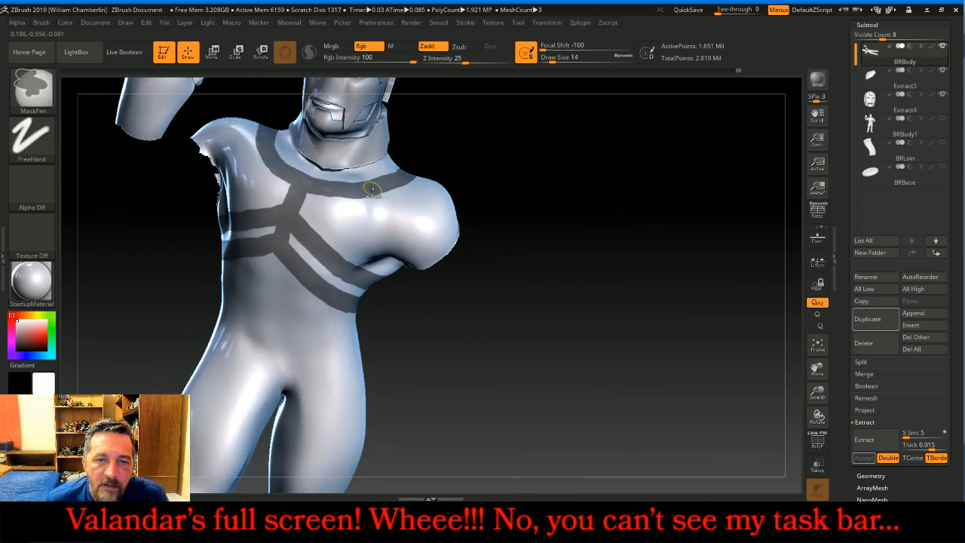
pyautogui.moveTo(369, 192)
pyautogui.keyDown('ctrl'); pyautogui.mouseDown()
pyautogui.moveTo(377, 227)
pyautogui.moveTo(379, 198)
pyautogui.moveTo(395, 193)
pyautogui.mouseUp(); pyautogui.keyUp('ctrl')
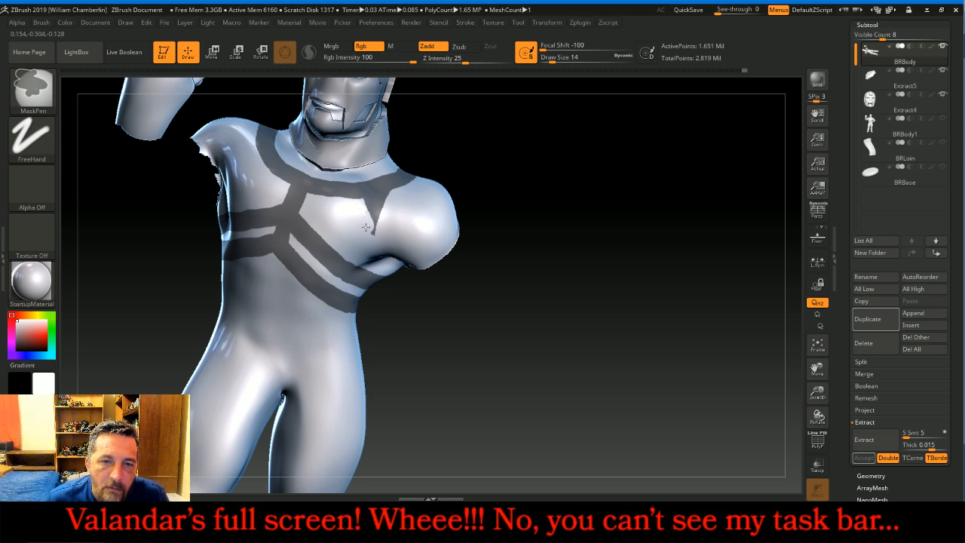
pyautogui.moveTo(577, 316)
pyautogui.mouseDown()
pyautogui.moveTo(648, 335)
pyautogui.moveTo(539, 315)
pyautogui.mouseUp()
pyautogui.keyDown('ctrl'); pyautogui.moveTo(254, 128); pyautogui.dragTo(241, 149); pyautogui.keyUp('ctrl')
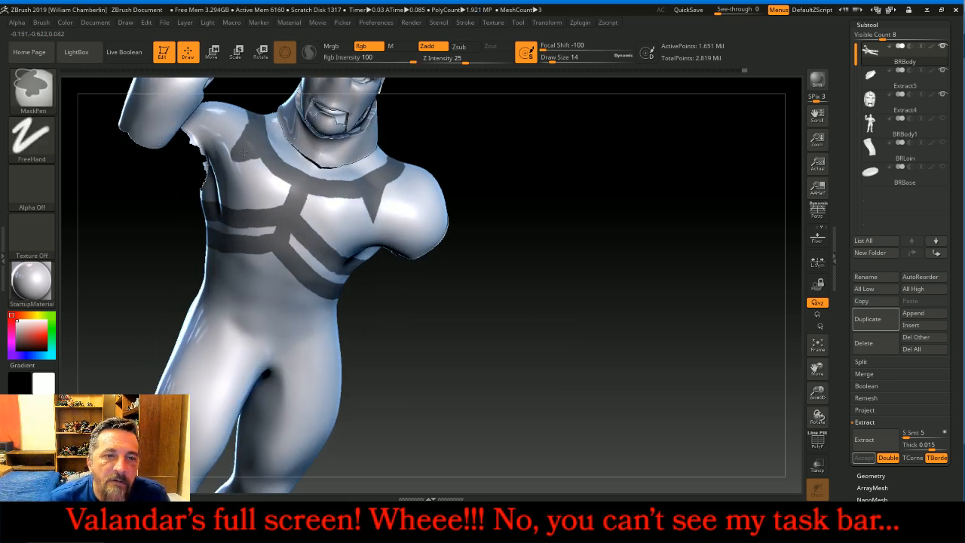
pyautogui.keyDown('ctrl'); pyautogui.moveTo(248, 133); pyautogui.dragTo(242, 125); pyautogui.keyUp('ctrl')
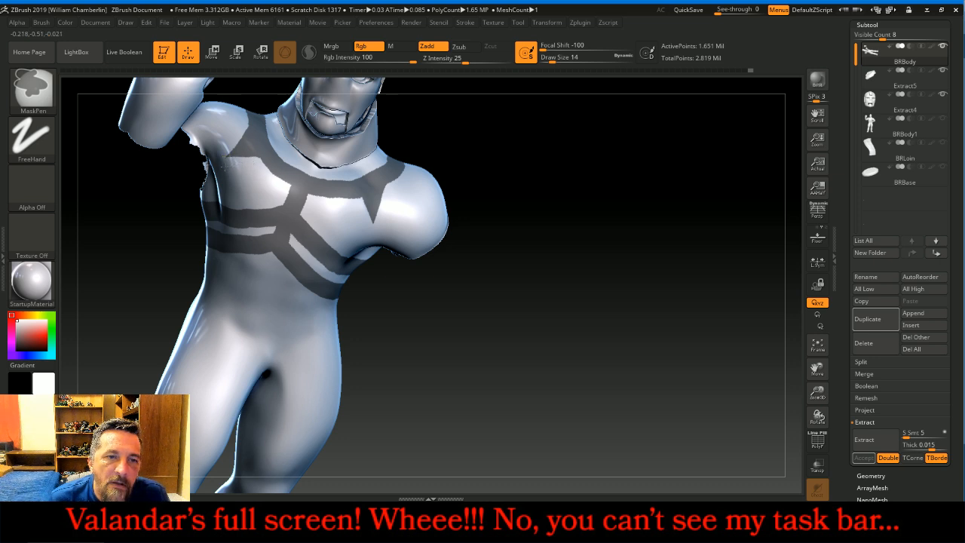
pyautogui.moveTo(615, 311); pyautogui.dragTo(708, 322)
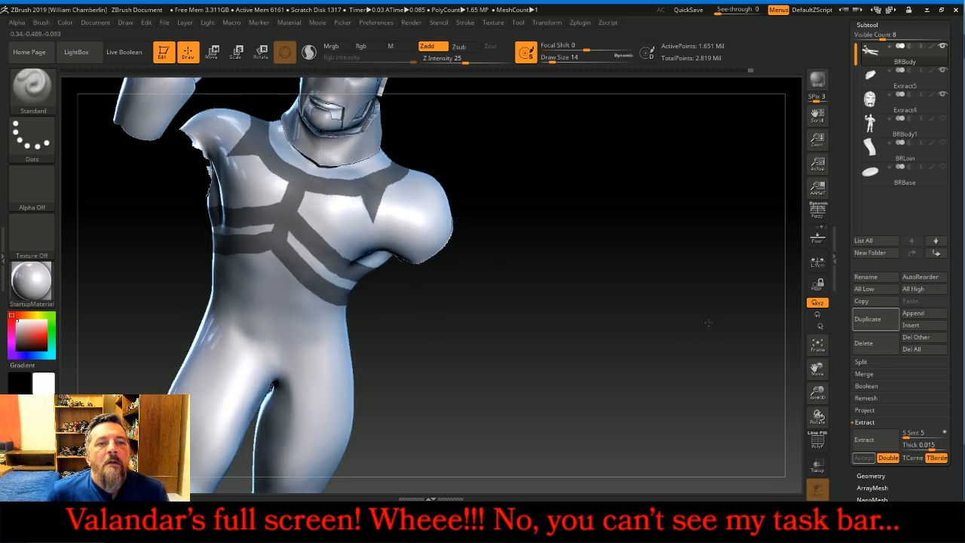
# Step: Unhide the whole body, extract the masked harness at thickness 0.015 as a new subtool, clear its mask and reselect BRBody
pyautogui.keyDown('ctrl'); pyautogui.keyDown('shift'); pyautogui.click(705, 286); pyautogui.keyUp('shift'); pyautogui.keyUp('ctrl')
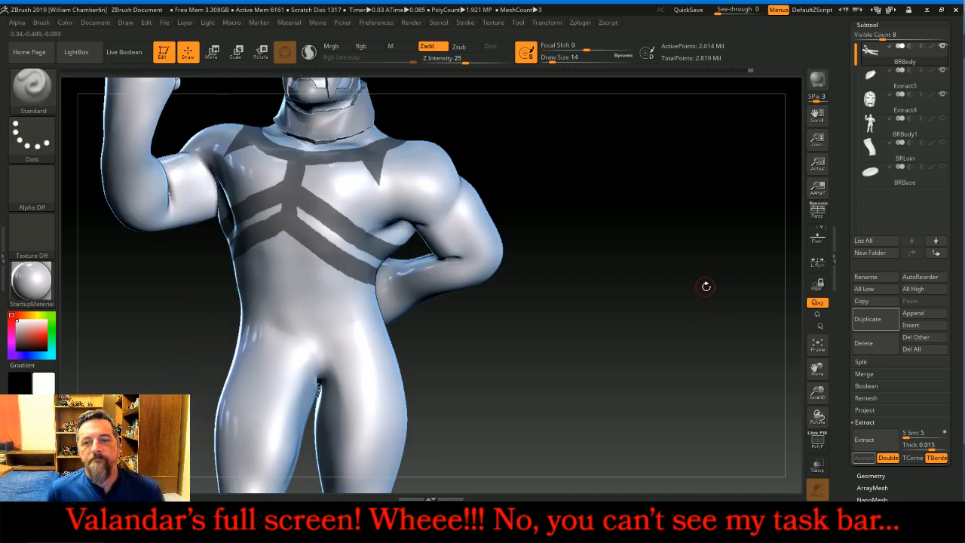
pyautogui.click(820, 342)
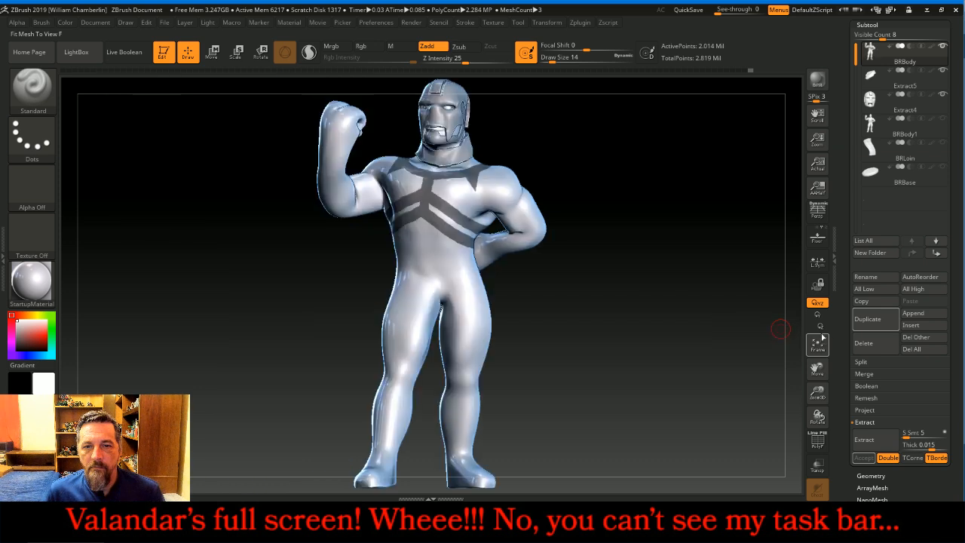
pyautogui.moveTo(713, 263); pyautogui.dragTo(706, 243)
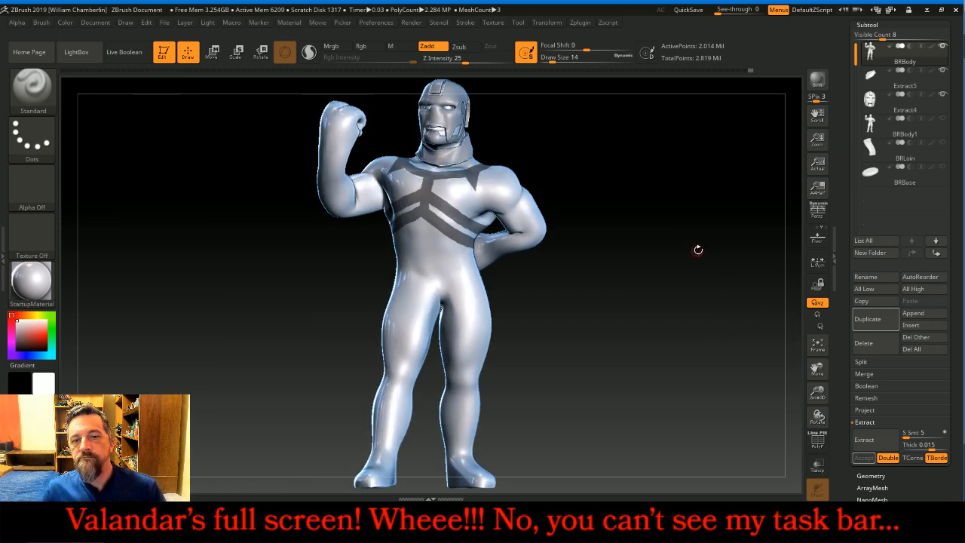
pyautogui.click(864, 439)
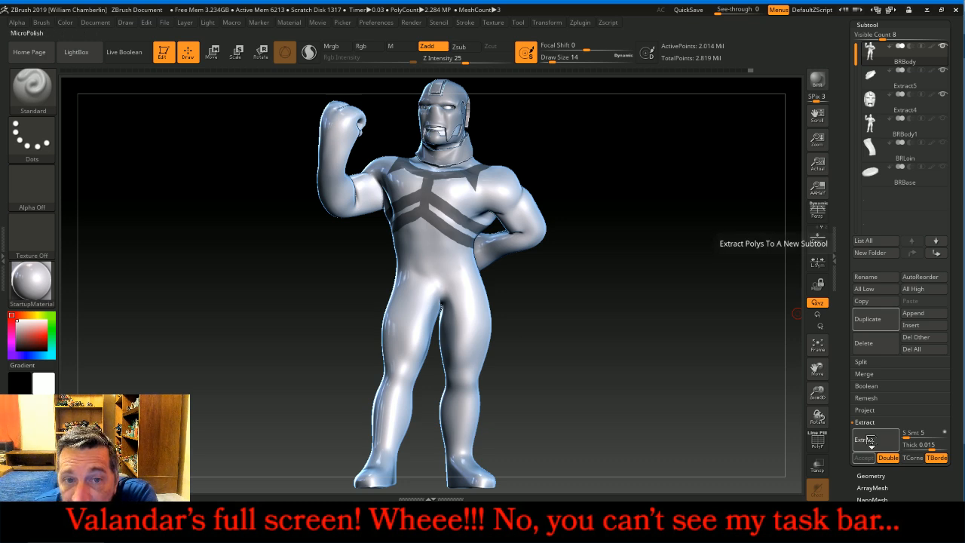
pyautogui.click(864, 458)
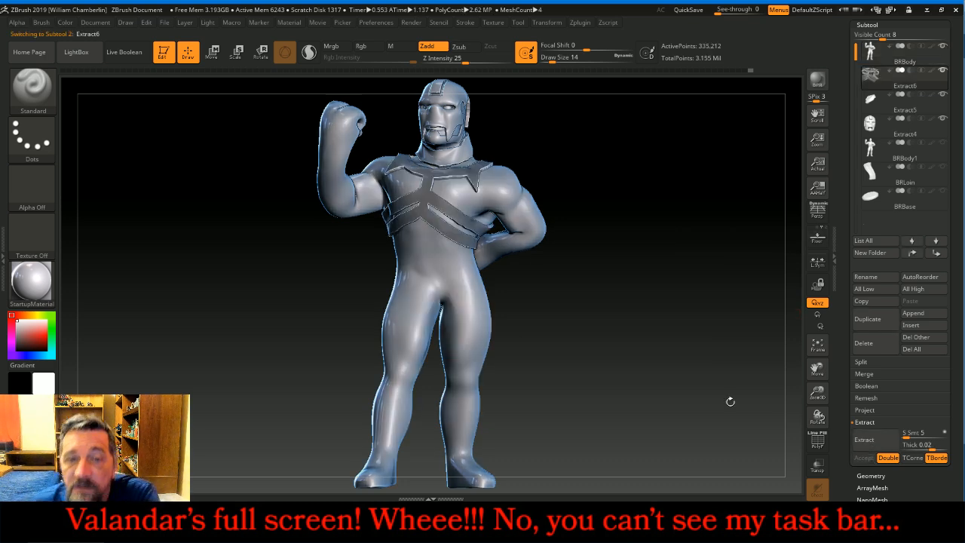
pyautogui.keyDown('ctrl'); pyautogui.moveTo(713, 255); pyautogui.dragTo(739, 269); pyautogui.keyUp('ctrl')
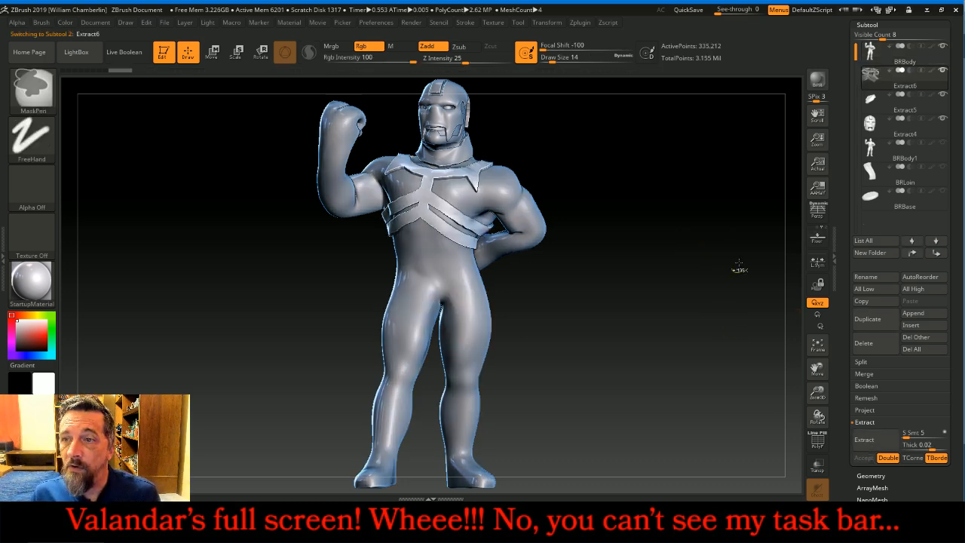
pyautogui.click(870, 65)
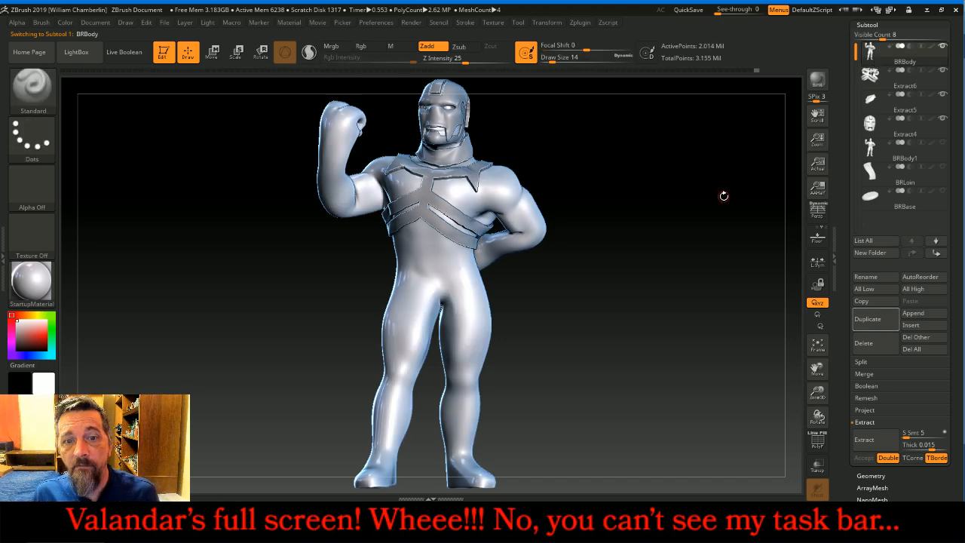
# Step: Check the YouTube live chat in Firefox and return to the sculpt
pyautogui.moveTo(717, 196)
pyautogui.mouseDown()
pyautogui.moveTo(610, 198)
pyautogui.moveTo(727, 202)
pyautogui.mouseUp()
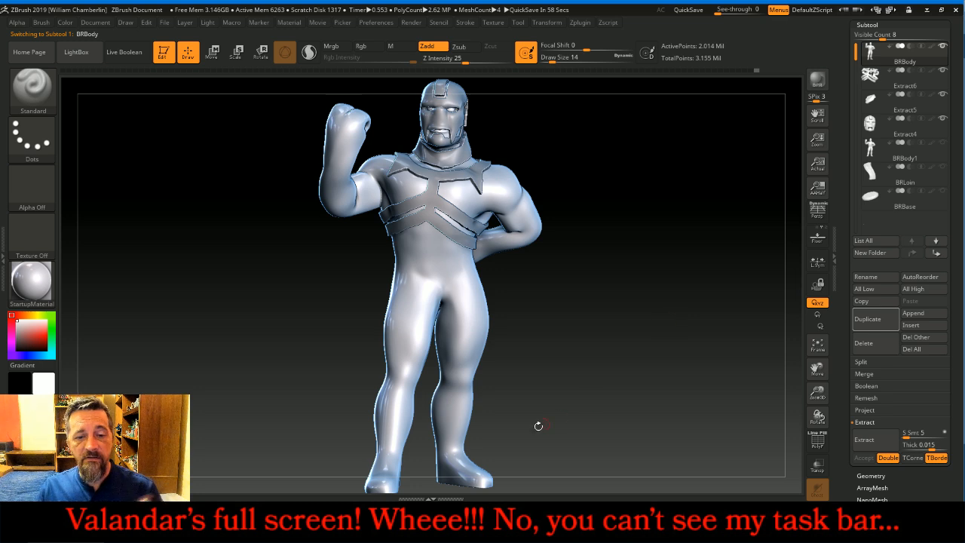
pyautogui.click(482, 522)
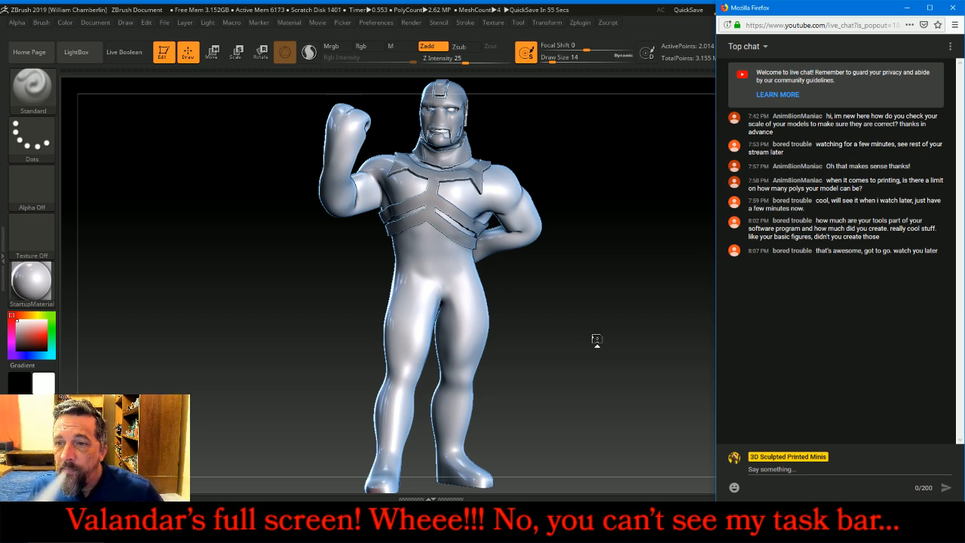
pyautogui.moveTo(596, 340); pyautogui.dragTo(590, 340)
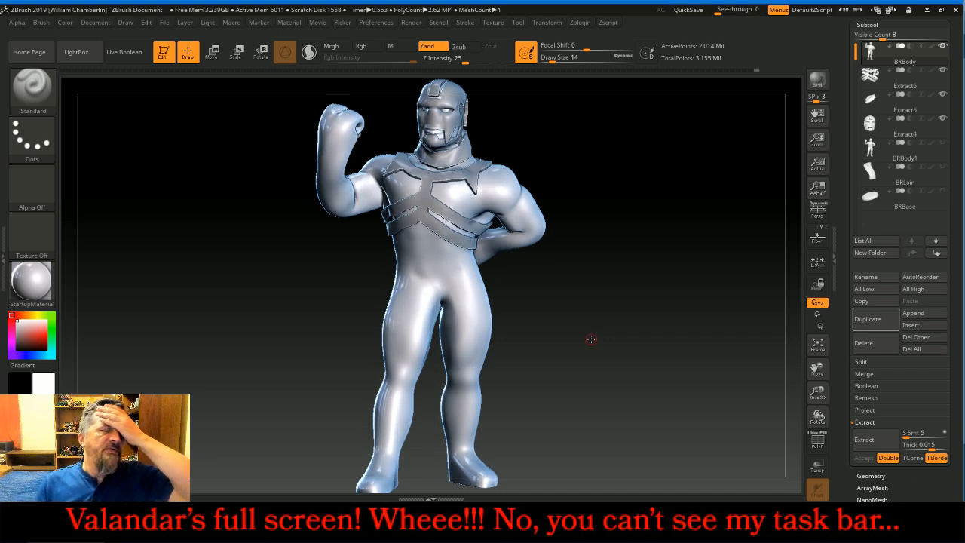
# Step: Hide the polygroups of the figure's left hand, forearm and upper arm to expose the left side of the waist
pyautogui.moveTo(591, 329); pyautogui.dragTo(517, 287)
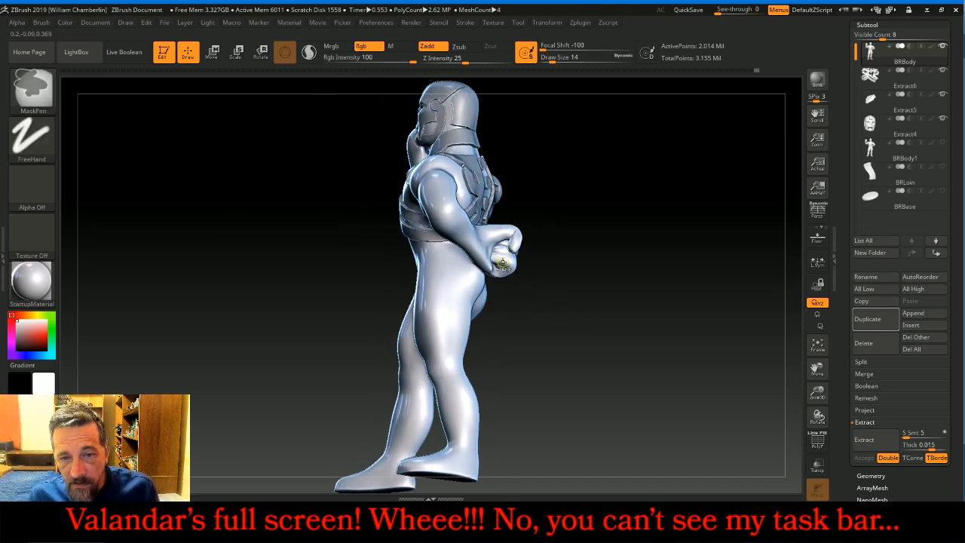
pyautogui.keyDown('ctrl'); pyautogui.keyDown('shift'); pyautogui.click(503, 262); pyautogui.keyUp('shift'); pyautogui.keyUp('ctrl')
pyautogui.keyDown('ctrl'); pyautogui.keyDown('shift'); pyautogui.click(502, 261); pyautogui.keyUp('shift'); pyautogui.keyUp('ctrl')
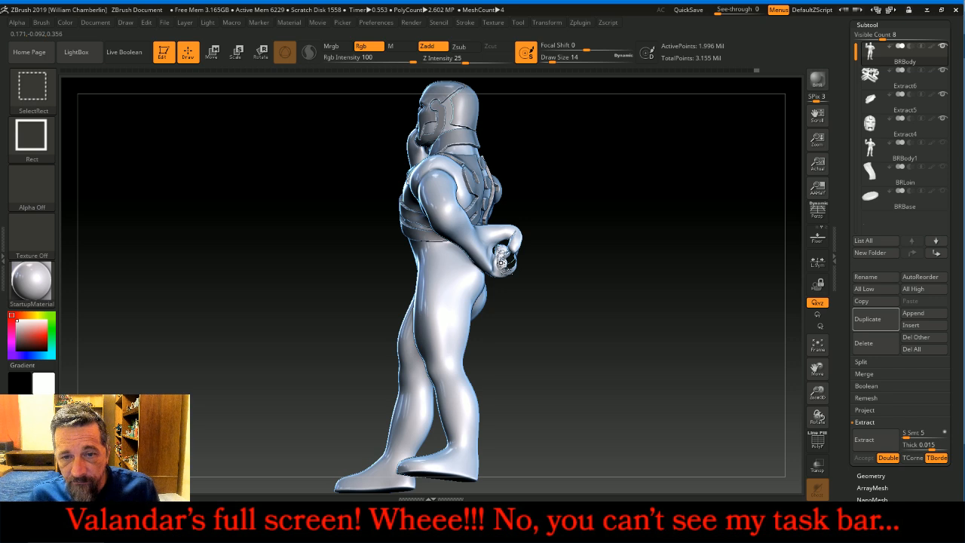
pyautogui.keyDown('ctrl'); pyautogui.keyDown('shift'); pyautogui.click(502, 258); pyautogui.keyUp('shift'); pyautogui.keyUp('ctrl')
pyautogui.keyDown('ctrl'); pyautogui.keyDown('shift'); pyautogui.click(495, 271); pyautogui.keyUp('shift'); pyautogui.keyUp('ctrl')
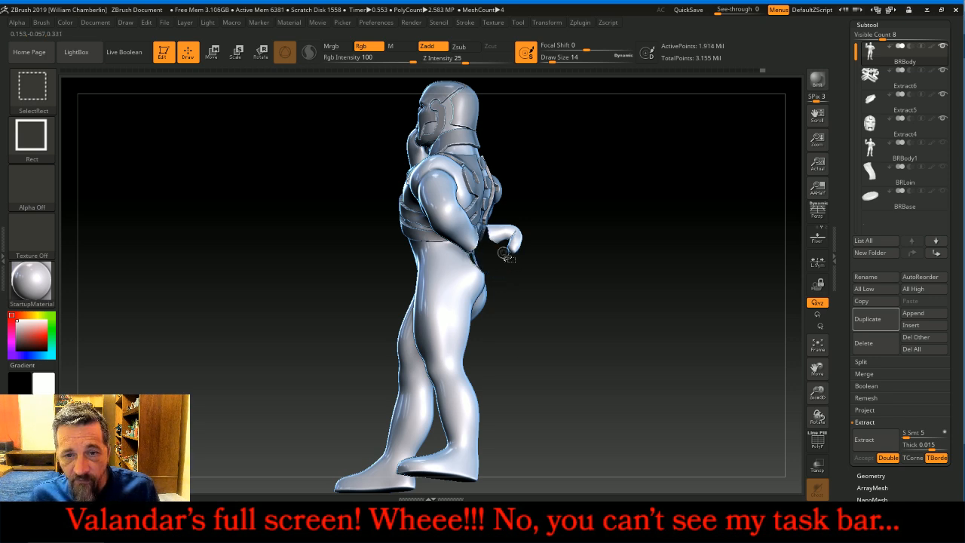
pyautogui.keyDown('ctrl'); pyautogui.keyDown('shift'); pyautogui.click(512, 240); pyautogui.keyUp('shift'); pyautogui.keyUp('ctrl')
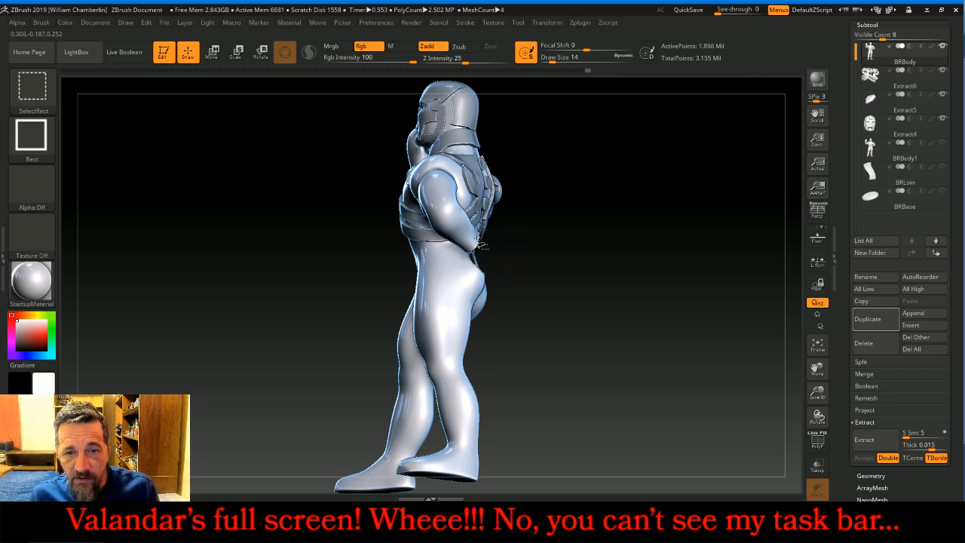
pyautogui.keyDown('ctrl'); pyautogui.keyDown('shift'); pyautogui.click(449, 212); pyautogui.keyUp('shift'); pyautogui.keyUp('ctrl')
pyautogui.keyDown('ctrl'); pyautogui.keyDown('shift'); pyautogui.click(448, 206); pyautogui.keyUp('shift'); pyautogui.keyUp('ctrl')
pyautogui.moveTo(571, 241)
pyautogui.mouseDown()
pyautogui.moveTo(630, 241)
pyautogui.moveTo(625, 252)
pyautogui.mouseUp()
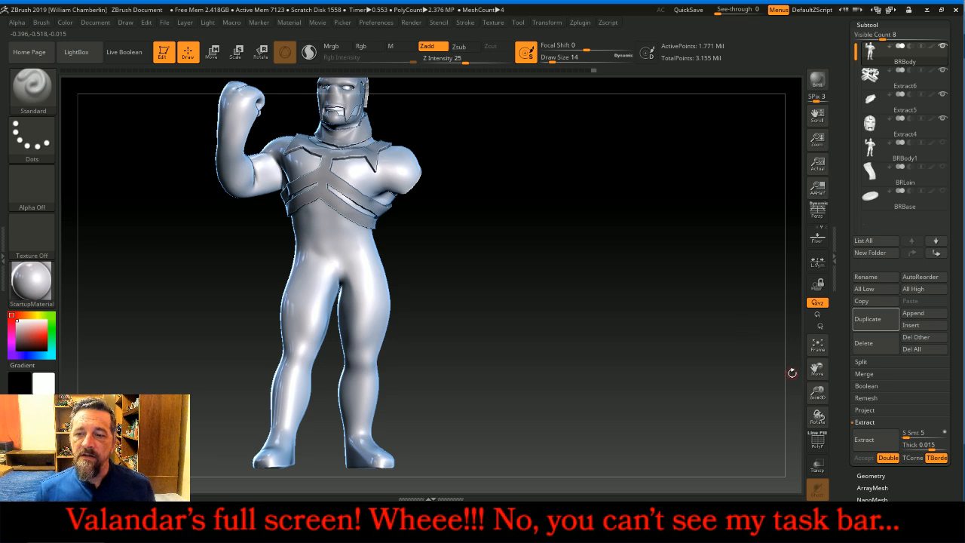
# Step: Mask a low belt across the front of the hips, dipping above the crotch and rising to both sides
pyautogui.moveTo(817, 392); pyautogui.dragTo(812, 428)
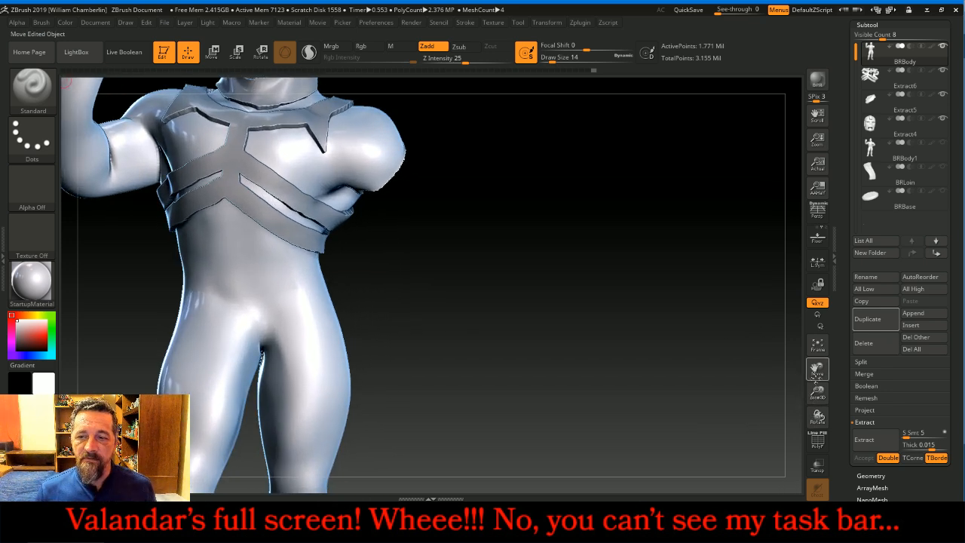
pyautogui.moveTo(817, 371); pyautogui.dragTo(898, 359)
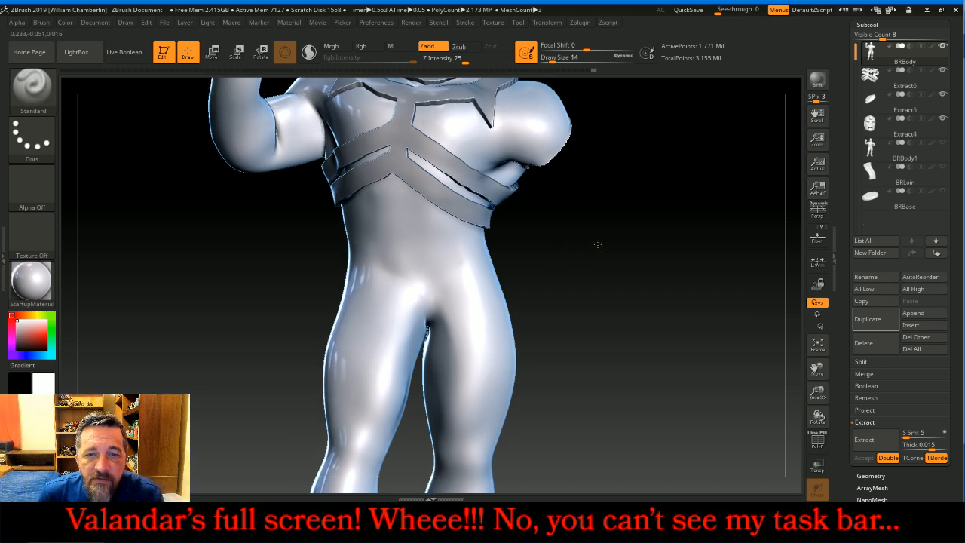
pyautogui.moveTo(596, 244); pyautogui.dragTo(573, 254)
pyautogui.press('ctrl')
pyautogui.moveTo(488, 248)
pyautogui.keyDown('ctrl'); pyautogui.mouseDown()
pyautogui.moveTo(405, 282)
pyautogui.moveTo(361, 264)
pyautogui.moveTo(405, 298)
pyautogui.moveTo(445, 294)
pyautogui.moveTo(468, 260)
pyautogui.mouseUp(); pyautogui.keyUp('ctrl')
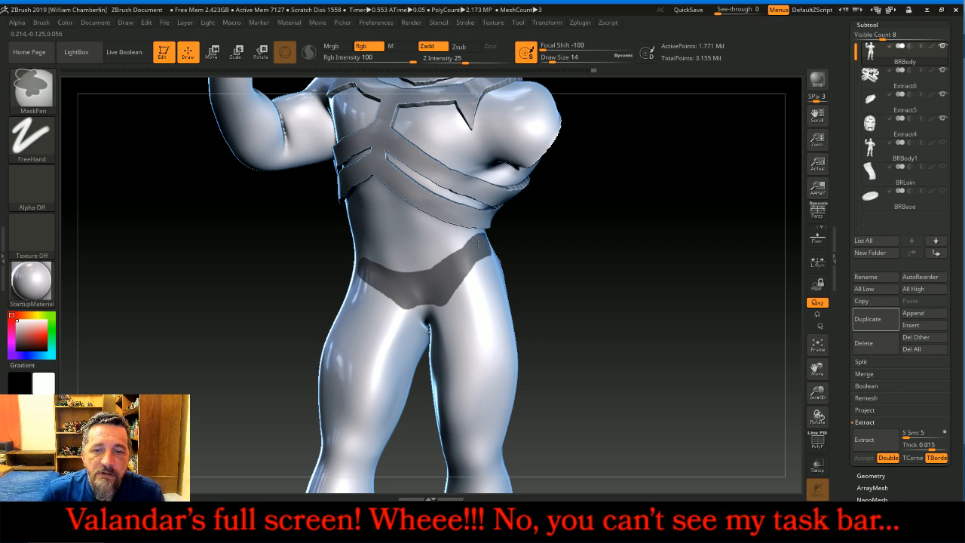
pyautogui.moveTo(618, 241); pyautogui.dragTo(615, 252)
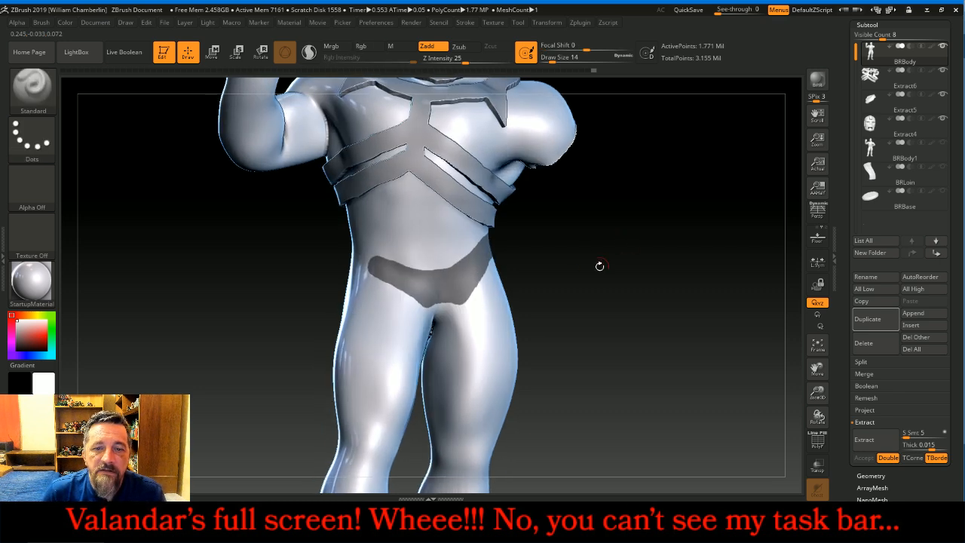
pyautogui.keyDown('ctrl'); pyautogui.moveTo(376, 266); pyautogui.dragTo(358, 255); pyautogui.keyUp('ctrl')
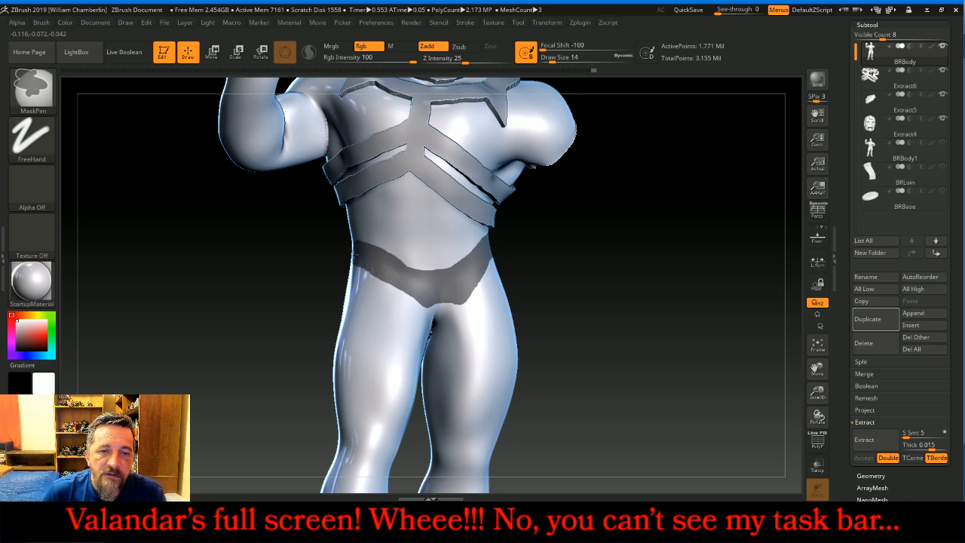
# Step: Continue the belt mask around the back of the waist and across the figure's left side to close the loop
pyautogui.moveTo(613, 254)
pyautogui.mouseDown()
pyautogui.moveTo(704, 229)
pyautogui.moveTo(646, 246)
pyautogui.mouseUp()
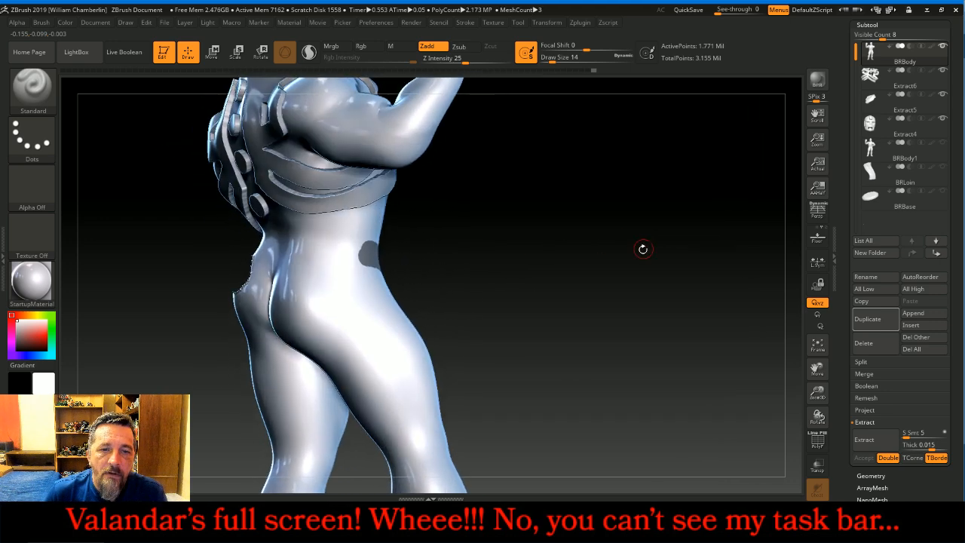
pyautogui.press('ctrl')
pyautogui.keyDown('ctrl'); pyautogui.moveTo(341, 251); pyautogui.dragTo(278, 248); pyautogui.keyUp('ctrl')
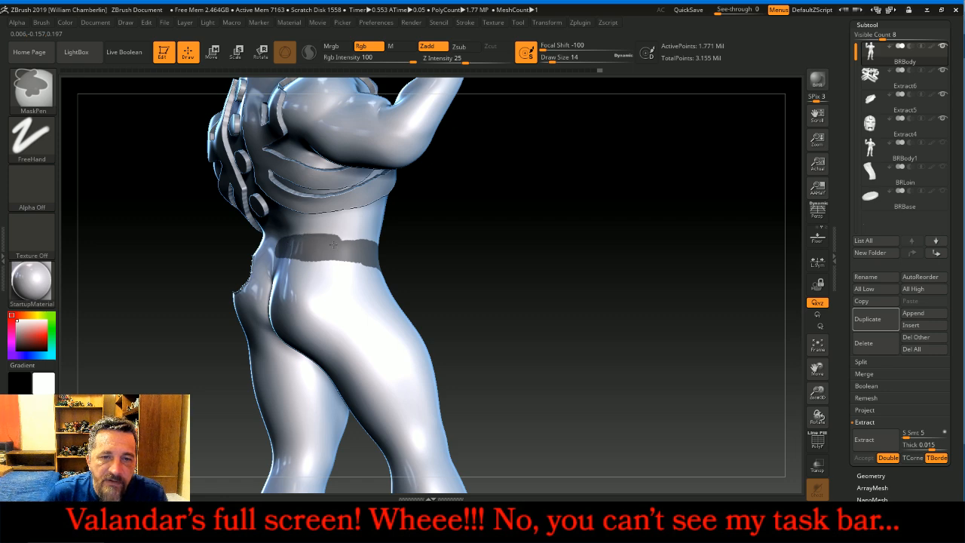
pyautogui.moveTo(474, 231); pyautogui.dragTo(544, 230)
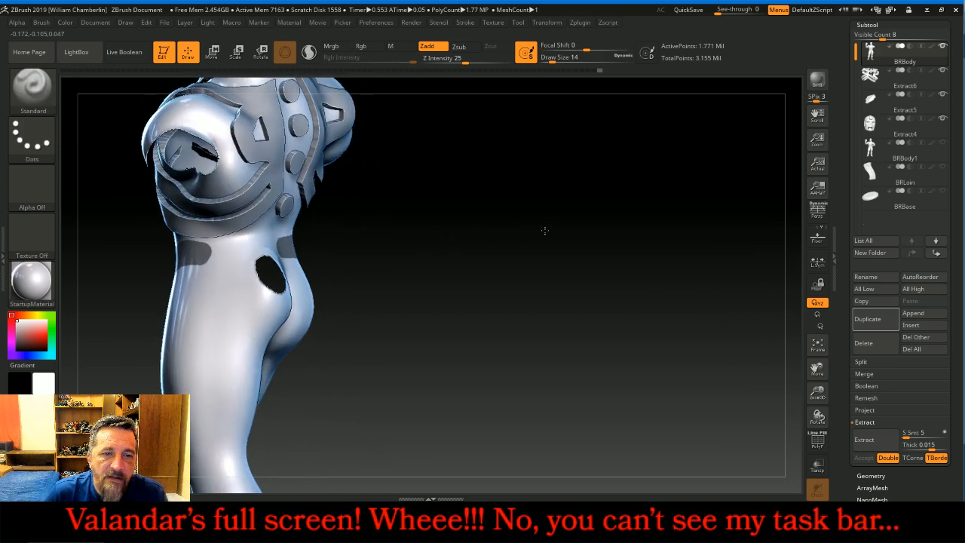
pyautogui.moveTo(187, 256)
pyautogui.keyDown('ctrl'); pyautogui.mouseDown()
pyautogui.moveTo(279, 244)
pyautogui.moveTo(231, 255)
pyautogui.mouseUp(); pyautogui.keyUp('ctrl')
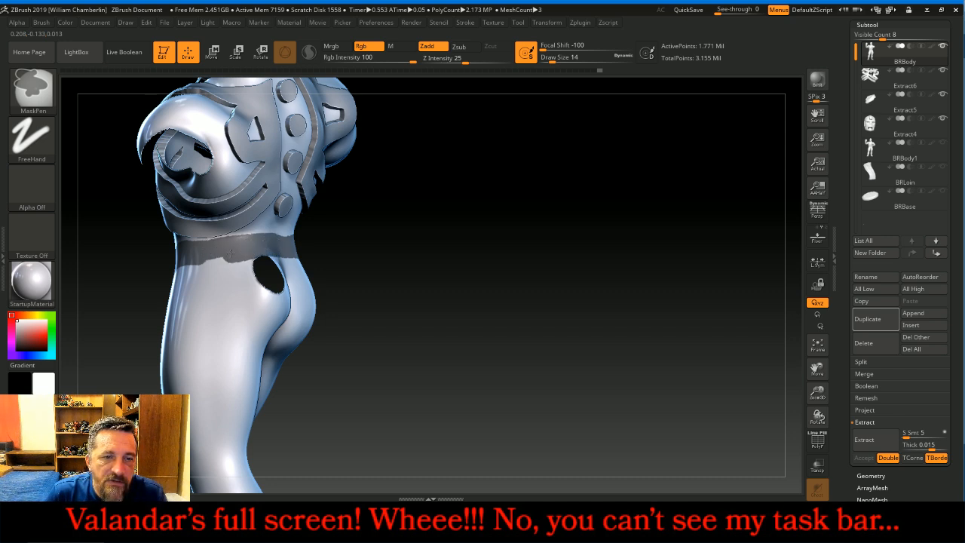
# Step: Extract the masked hip belt at thickness 0.015 as a new subtool, clear its mask, and reselect BRBody to clear its mask
pyautogui.moveTo(542, 271)
pyautogui.mouseDown()
pyautogui.moveTo(438, 279)
pyautogui.moveTo(453, 284)
pyautogui.mouseUp()
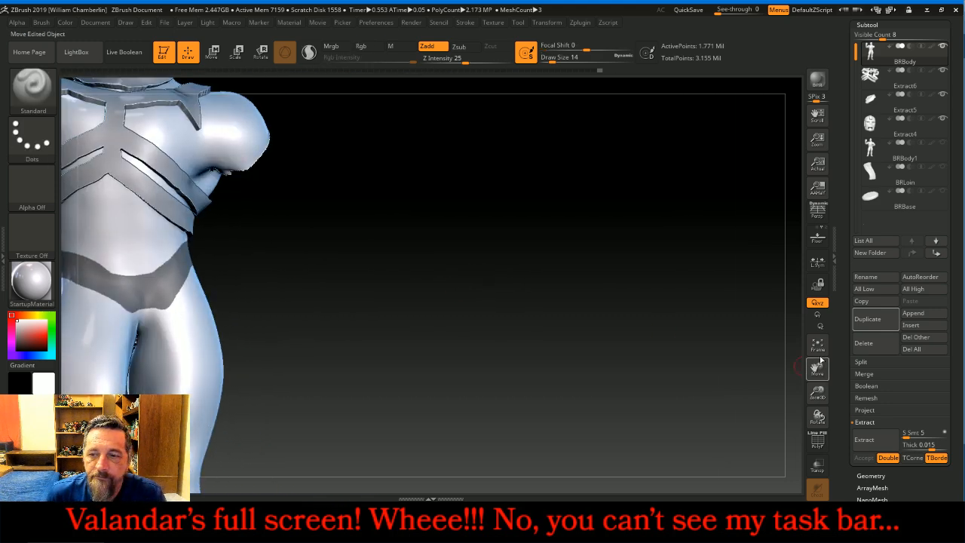
pyautogui.moveTo(817, 368); pyautogui.dragTo(902, 365)
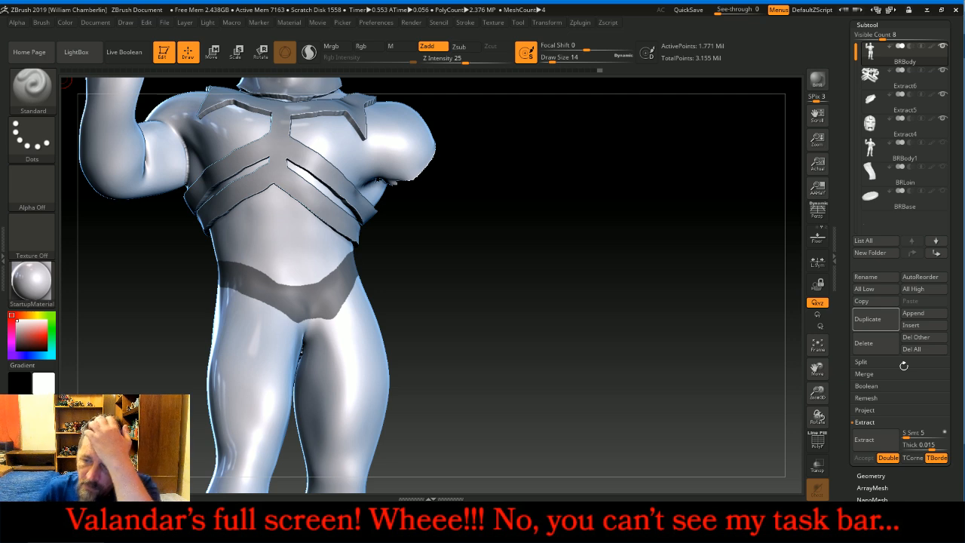
pyautogui.click(864, 439)
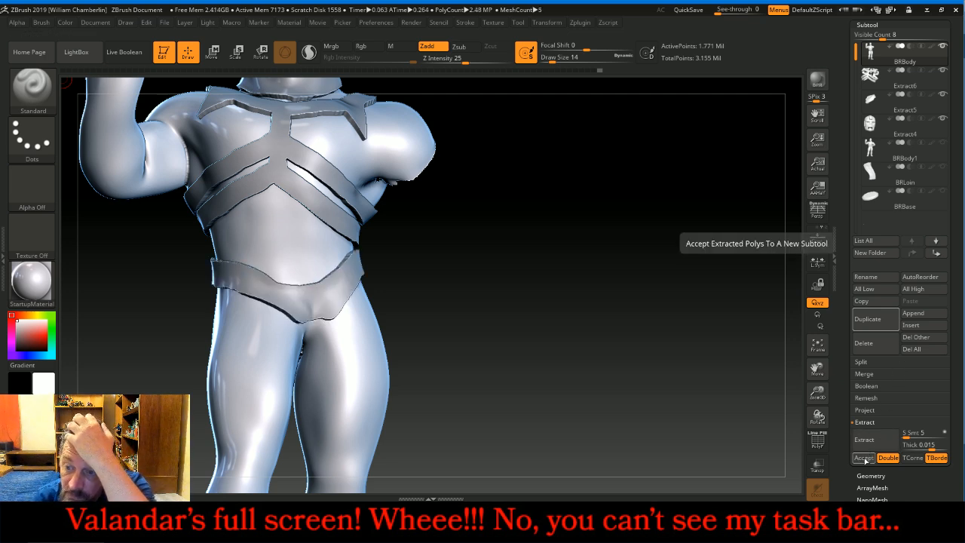
pyautogui.click(863, 458)
pyautogui.keyDown('ctrl'); pyautogui.moveTo(661, 281); pyautogui.dragTo(684, 332); pyautogui.keyUp('ctrl')
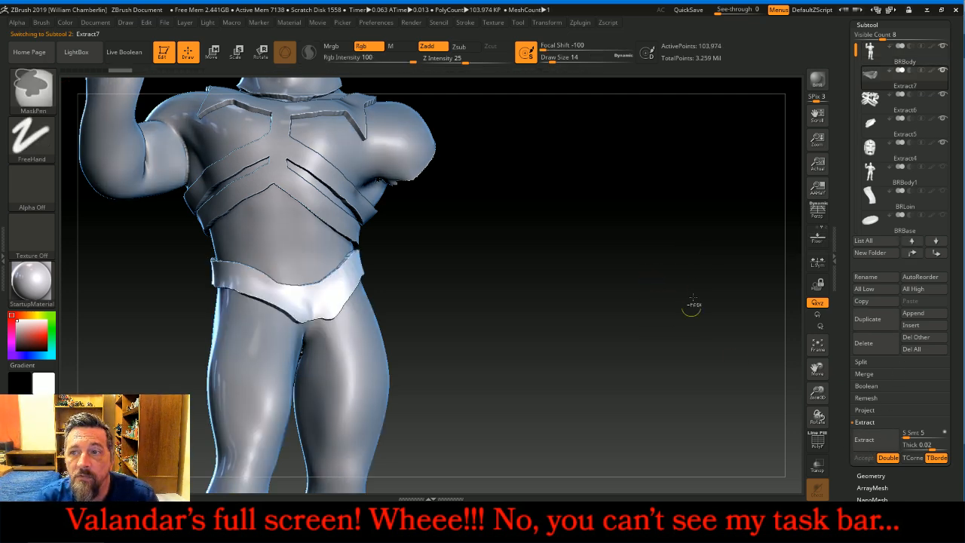
pyautogui.click(872, 60)
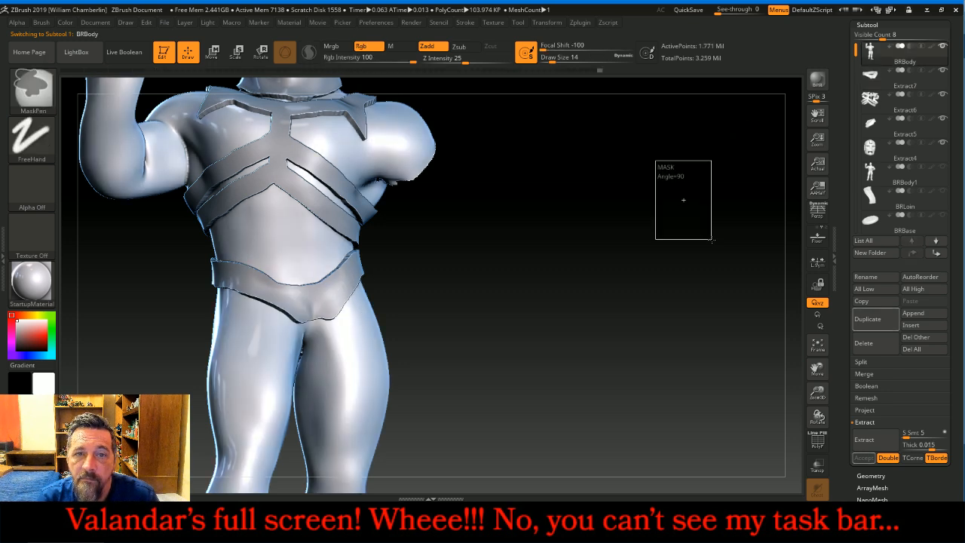
# Step: Select the belt subtool Extract7 and merge it down with Extract6, Extract5 and Extract4
pyautogui.click(874, 75)
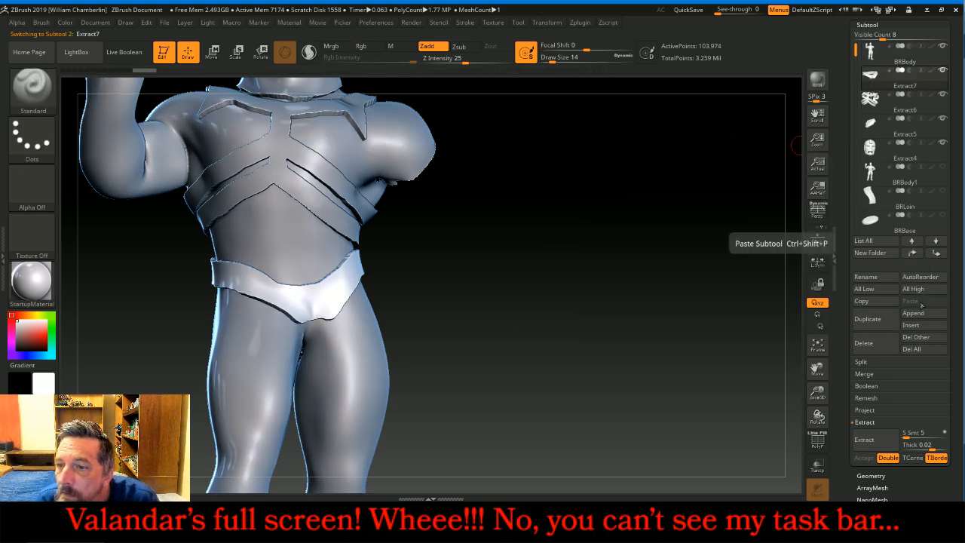
pyautogui.click(888, 374)
pyautogui.click(876, 386)
pyautogui.click(877, 386)
pyautogui.click(875, 385)
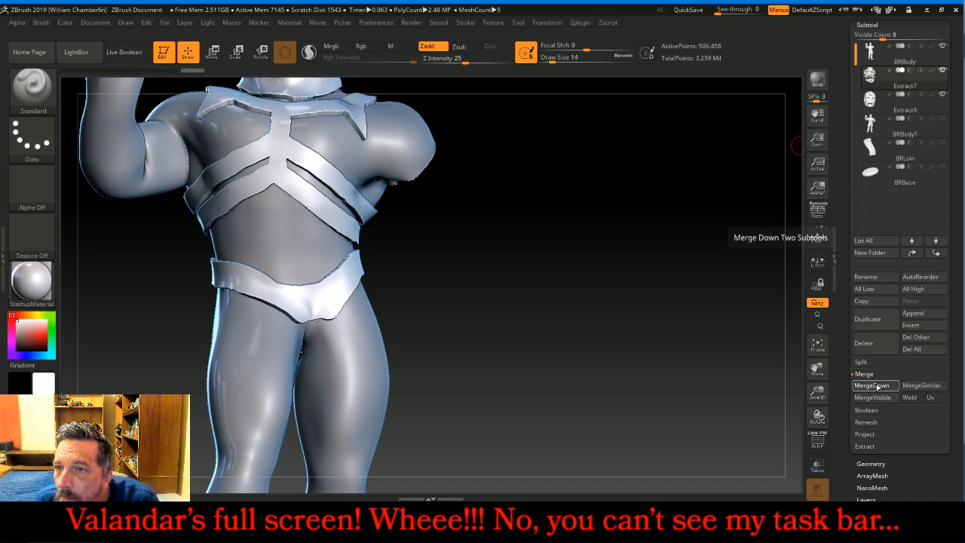
# Step: Frame the figure, reselect BRBody and unhide the hidden left arm
pyautogui.click(817, 344)
pyautogui.moveTo(750, 294); pyautogui.dragTo(738, 312)
pyautogui.hotkey('ctrl', 'shift')
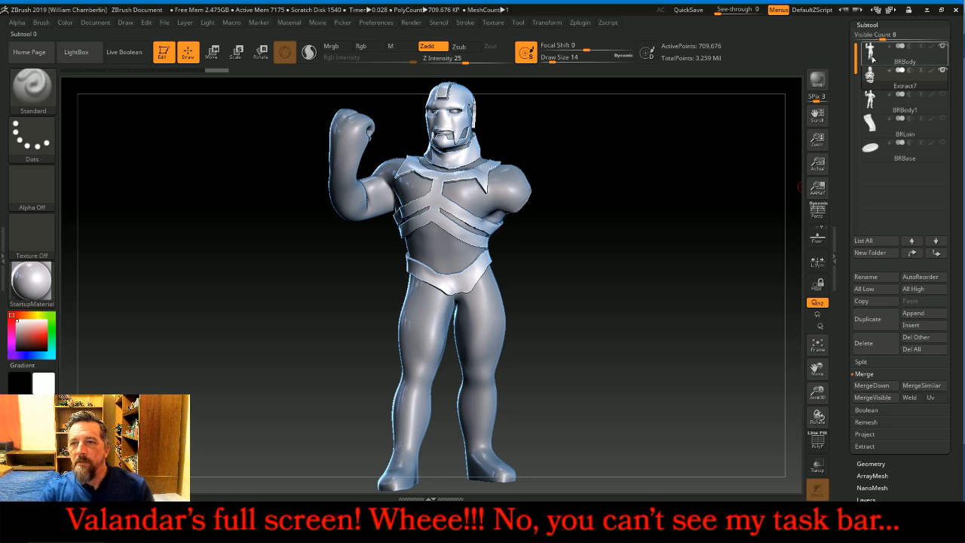
pyautogui.click(872, 61)
pyautogui.keyDown('ctrl'); pyautogui.keyDown('shift'); pyautogui.click(686, 224); pyautogui.keyUp('shift'); pyautogui.keyUp('ctrl')
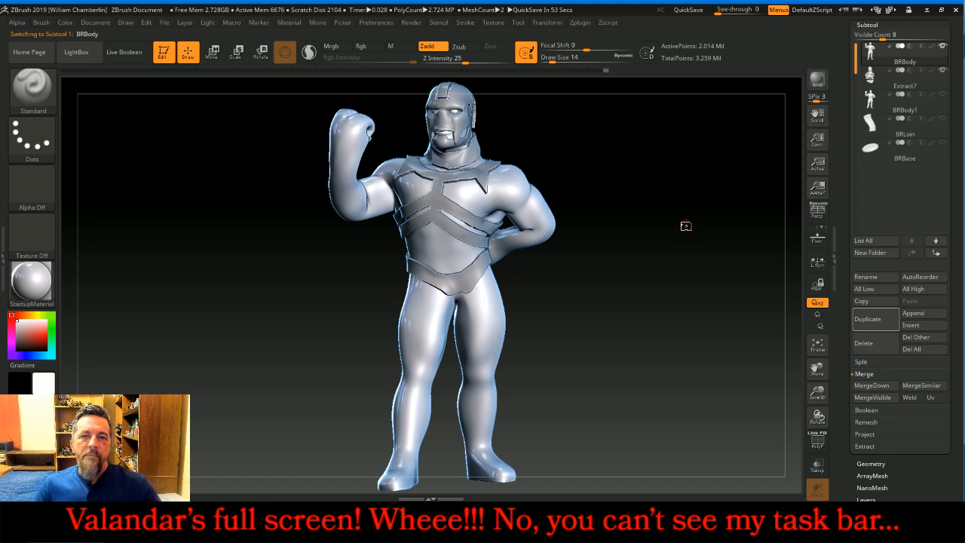
# Step: Mask an angled band across the front of the figure's left thigh, rising from the inner thigh to the outer hip, with sharp corners
pyautogui.moveTo(672, 240)
pyautogui.mouseDown()
pyautogui.moveTo(740, 243)
pyautogui.moveTo(666, 226)
pyautogui.mouseUp()
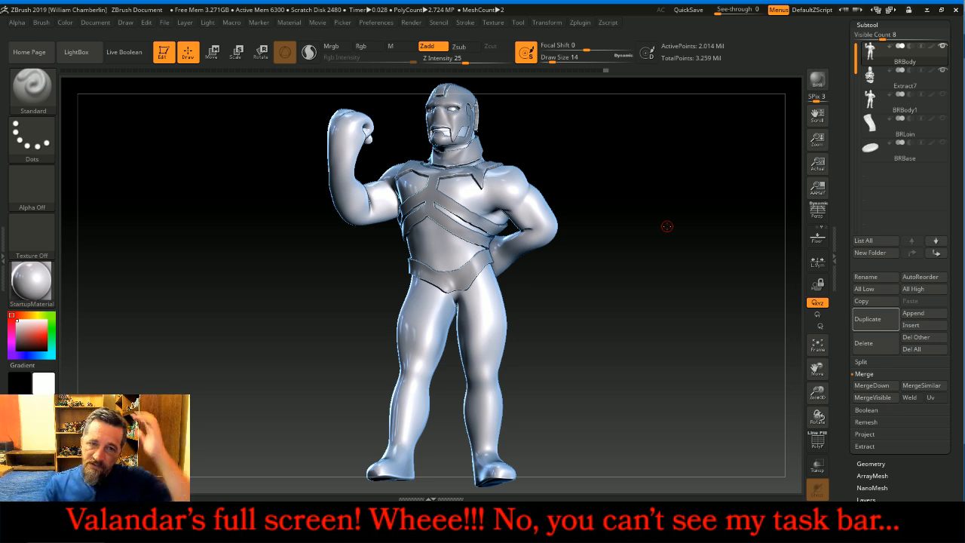
pyautogui.moveTo(666, 226); pyautogui.dragTo(661, 235)
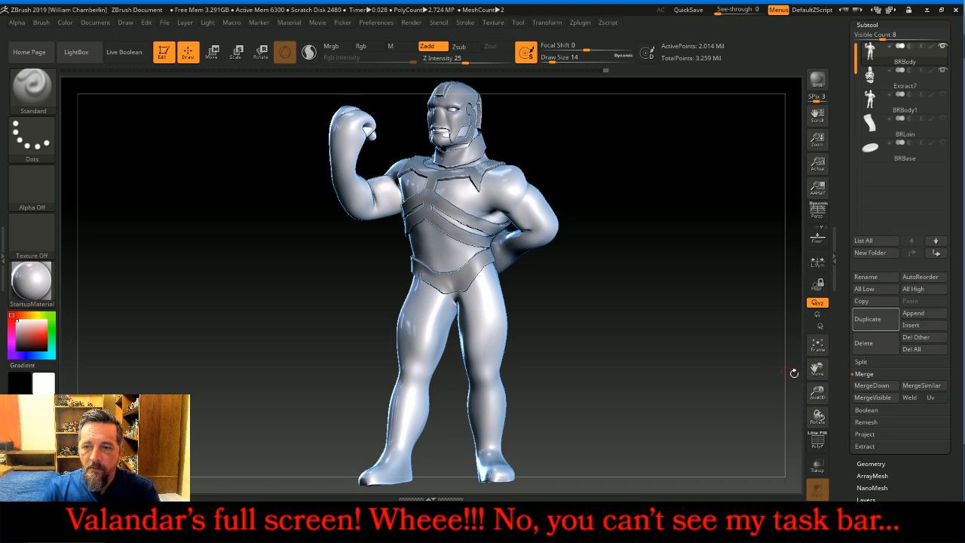
pyautogui.moveTo(814, 391); pyautogui.dragTo(824, 324)
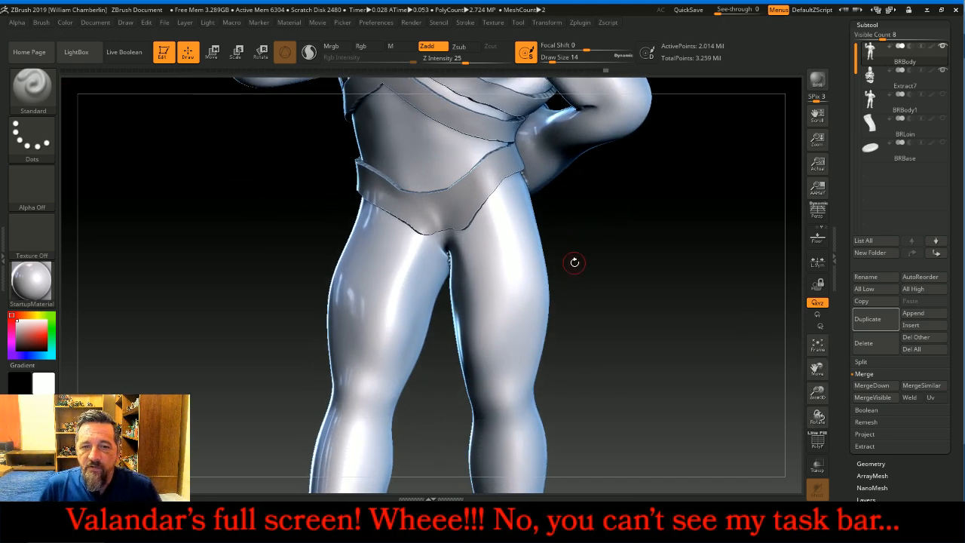
pyautogui.press('ctrl')
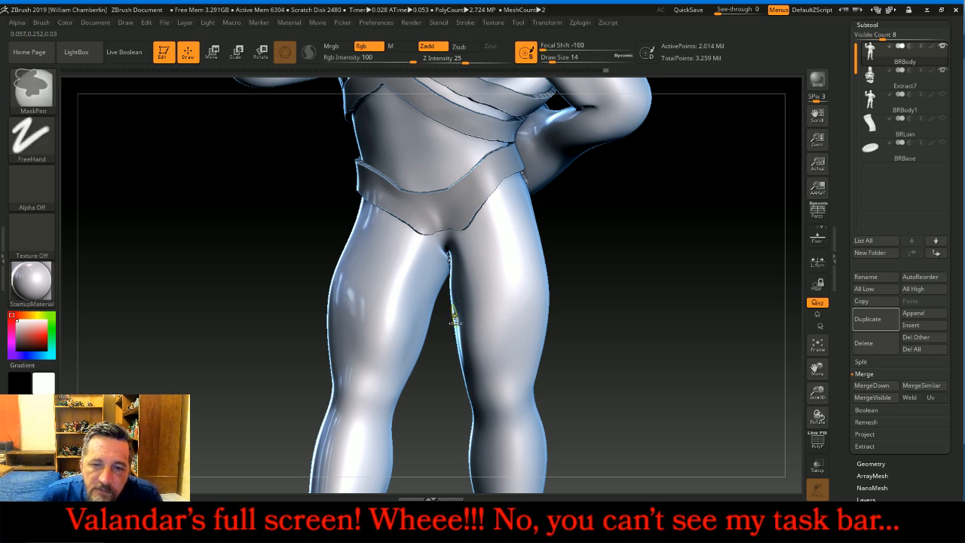
pyautogui.moveTo(455, 318)
pyautogui.keyDown('ctrl'); pyautogui.mouseDown()
pyautogui.moveTo(489, 300)
pyautogui.moveTo(506, 259)
pyautogui.moveTo(541, 235)
pyautogui.mouseUp(); pyautogui.keyUp('ctrl')
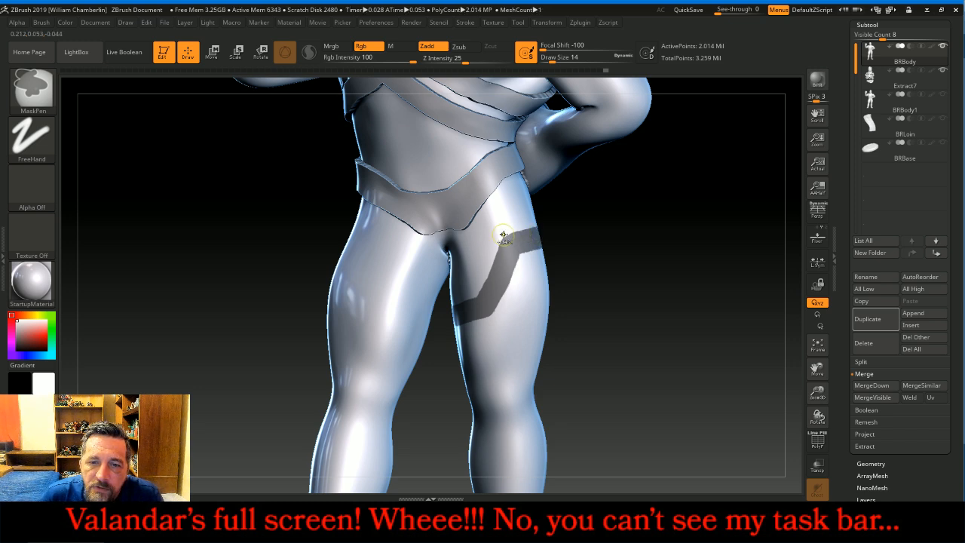
pyautogui.keyDown('ctrl'); pyautogui.click(501, 237); pyautogui.keyUp('ctrl')
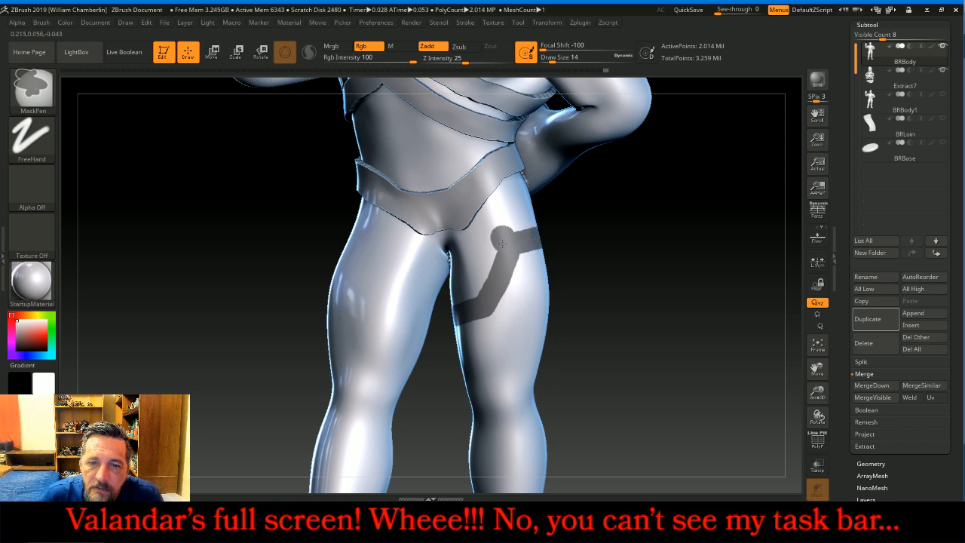
pyautogui.moveTo(492, 263)
pyautogui.keyDown('ctrl'); pyautogui.mouseDown()
pyautogui.moveTo(480, 305)
pyautogui.moveTo(487, 311)
pyautogui.mouseUp(); pyautogui.keyUp('ctrl')
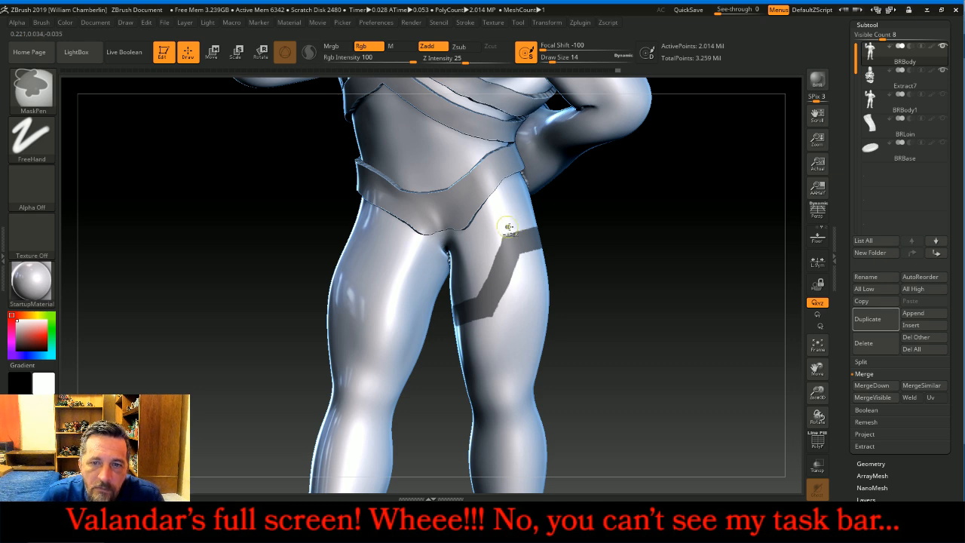
# Step: Continue the band mask around the inner side and back of the left thigh, stepping up to meet its outer end
pyautogui.moveTo(648, 251)
pyautogui.mouseDown()
pyautogui.moveTo(671, 258)
pyautogui.moveTo(571, 241)
pyautogui.mouseUp()
pyautogui.moveTo(704, 236)
pyautogui.mouseDown()
pyautogui.moveTo(700, 219)
pyautogui.moveTo(523, 304)
pyautogui.mouseUp()
pyautogui.press('ctrl')
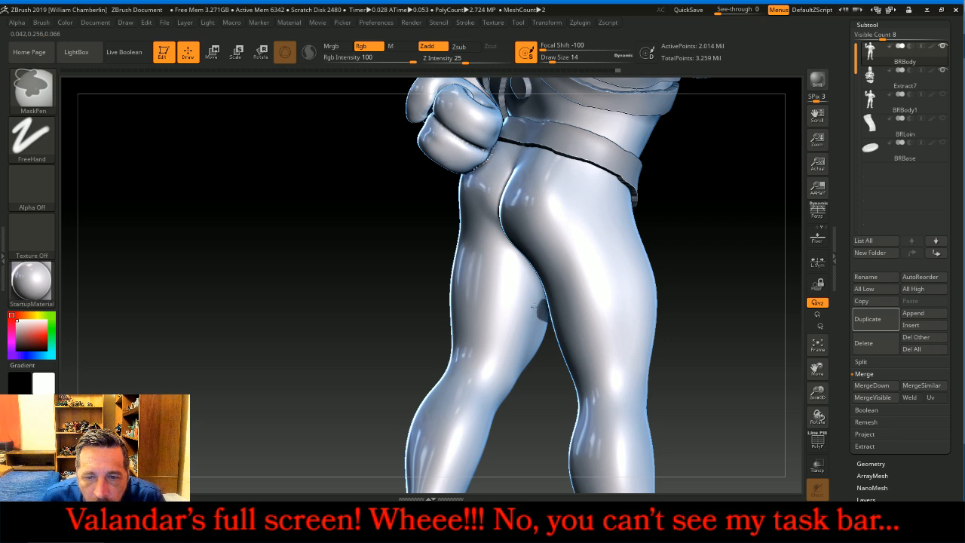
pyautogui.keyDown('ctrl'); pyautogui.moveTo(535, 307); pyautogui.dragTo(482, 286); pyautogui.keyUp('ctrl')
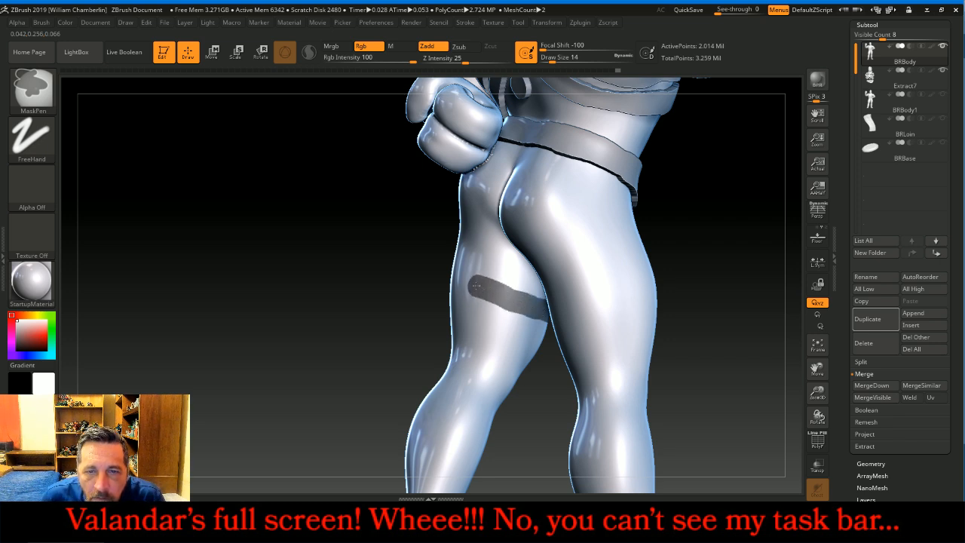
pyautogui.moveTo(340, 303); pyautogui.dragTo(365, 332)
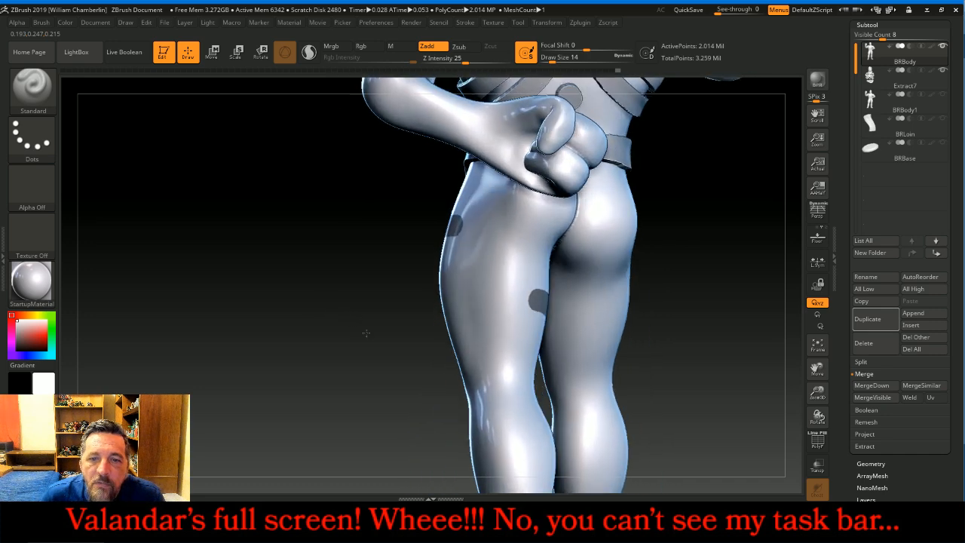
pyautogui.press('ctrl')
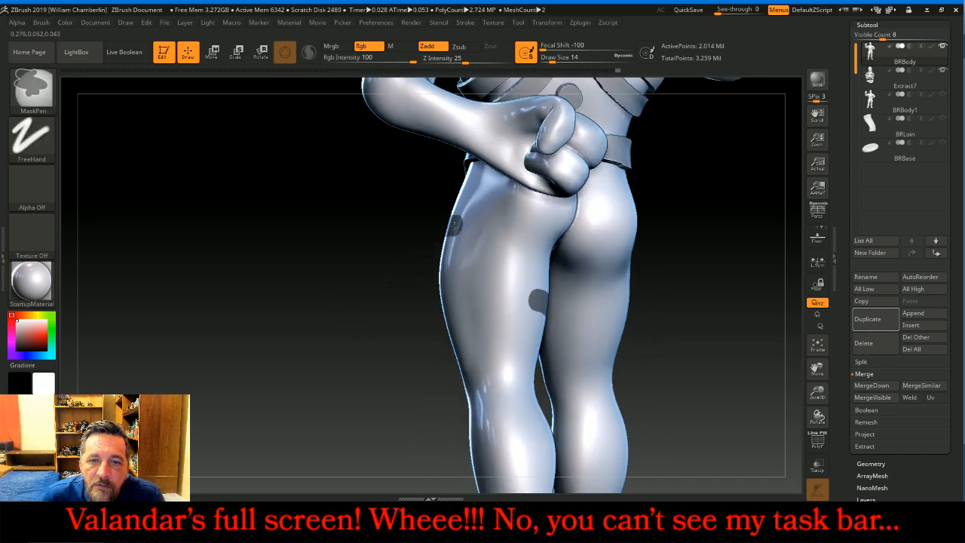
pyautogui.moveTo(463, 226)
pyautogui.keyDown('ctrl'); pyautogui.mouseDown()
pyautogui.moveTo(509, 238)
pyautogui.moveTo(525, 286)
pyautogui.mouseUp(); pyautogui.keyUp('ctrl')
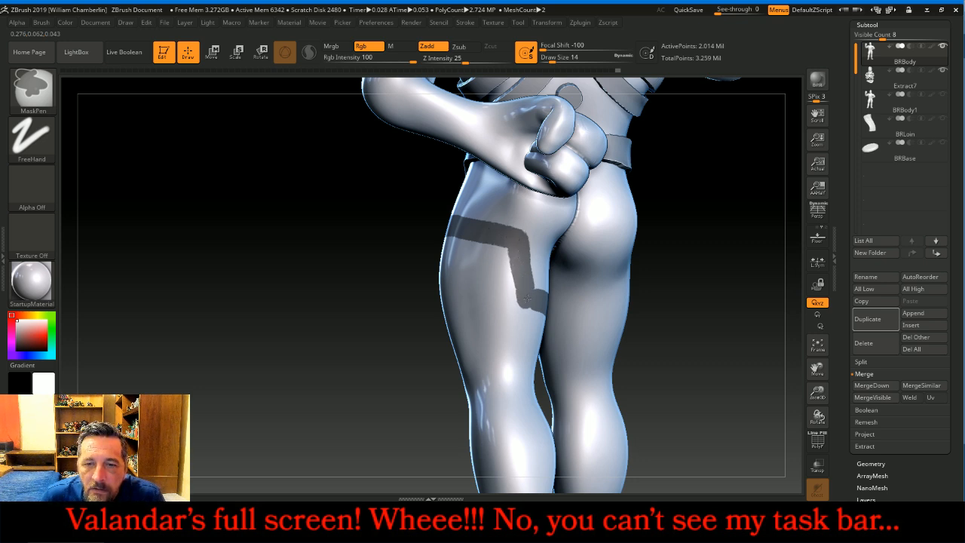
# Step: Square off the corners of the band mask at the back of the left thigh
pyautogui.moveTo(691, 279); pyautogui.dragTo(710, 276)
pyautogui.keyDown('ctrl'); pyautogui.moveTo(491, 236); pyautogui.dragTo(487, 229); pyautogui.keyUp('ctrl')
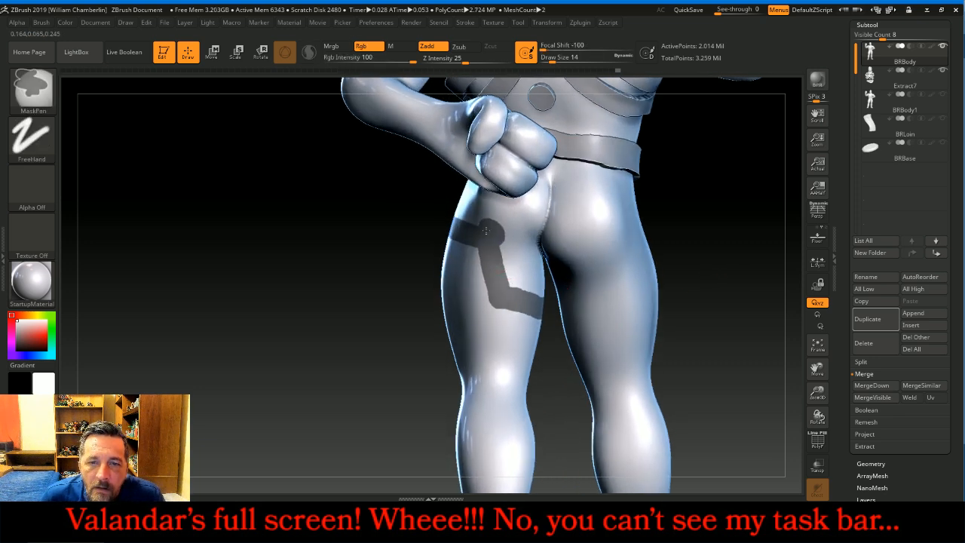
pyautogui.keyDown('ctrl'); pyautogui.moveTo(488, 292); pyautogui.dragTo(500, 319); pyautogui.keyUp('ctrl')
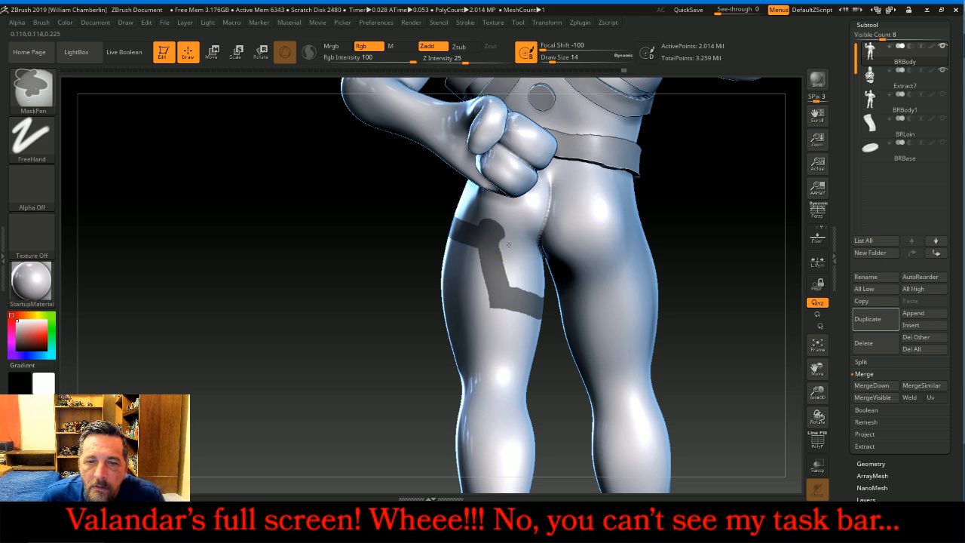
pyautogui.moveTo(739, 189); pyautogui.dragTo(577, 198)
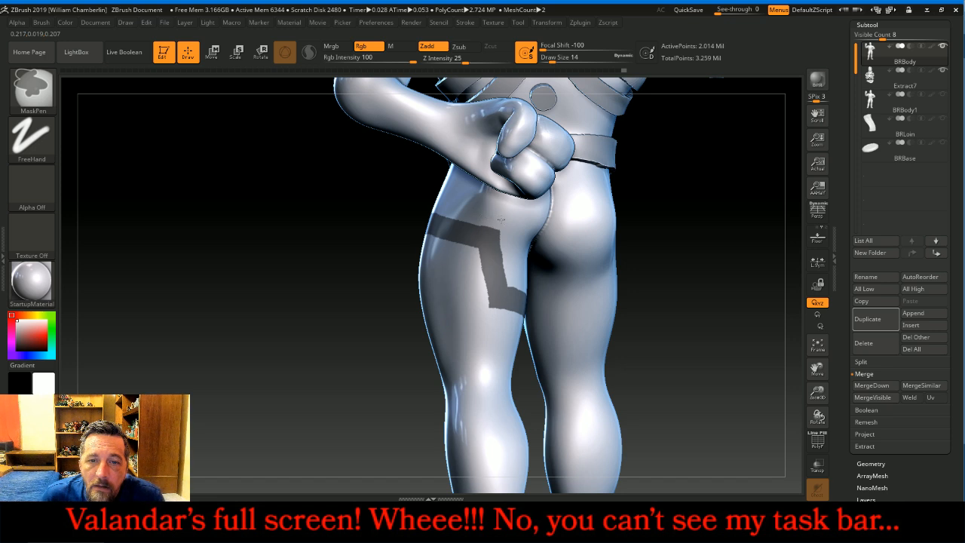
# Step: Mask a solid panel on the outer side of the left thigh, below the band
pyautogui.moveTo(631, 224)
pyautogui.mouseDown()
pyautogui.moveTo(760, 239)
pyautogui.moveTo(723, 241)
pyautogui.mouseUp()
pyautogui.moveTo(452, 277)
pyautogui.keyDown('ctrl'); pyautogui.mouseDown()
pyautogui.moveTo(444, 273)
pyautogui.moveTo(415, 304)
pyautogui.moveTo(411, 341)
pyautogui.moveTo(447, 359)
pyautogui.moveTo(506, 291)
pyautogui.mouseUp(); pyautogui.keyUp('ctrl')
pyautogui.keyDown('ctrl'); pyautogui.moveTo(449, 272); pyautogui.dragTo(522, 295); pyautogui.keyUp('ctrl')
pyautogui.moveTo(646, 335); pyautogui.dragTo(574, 325)
pyautogui.moveTo(505, 287)
pyautogui.keyDown('ctrl'); pyautogui.keyDown('alt'); pyautogui.mouseDown()
pyautogui.moveTo(505, 303)
pyautogui.moveTo(493, 282)
pyautogui.moveTo(503, 327)
pyautogui.moveTo(472, 362)
pyautogui.mouseUp(); pyautogui.keyUp('alt'); pyautogui.keyUp('ctrl')
pyautogui.moveTo(412, 364); pyautogui.dragTo(394, 367)
pyautogui.moveTo(450, 320)
pyautogui.keyDown('ctrl'); pyautogui.mouseDown()
pyautogui.moveTo(431, 327)
pyautogui.moveTo(424, 302)
pyautogui.moveTo(443, 291)
pyautogui.moveTo(462, 318)
pyautogui.moveTo(478, 302)
pyautogui.moveTo(449, 333)
pyautogui.mouseUp(); pyautogui.keyUp('ctrl')
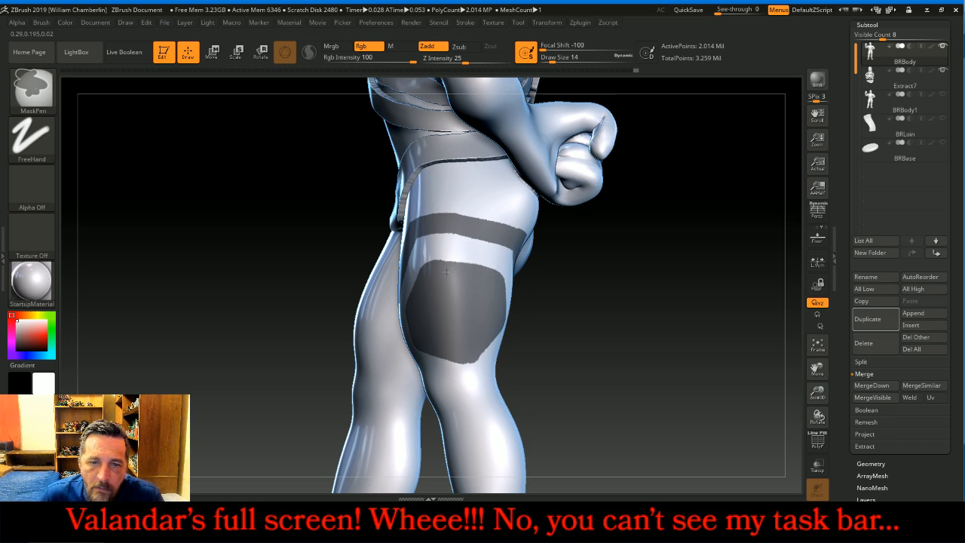
# Step: Trim the front and rear edges of the outer thigh panel mask into straight, angular sides
pyautogui.moveTo(608, 286)
pyautogui.mouseDown()
pyautogui.moveTo(626, 285)
pyautogui.moveTo(616, 278)
pyautogui.mouseUp()
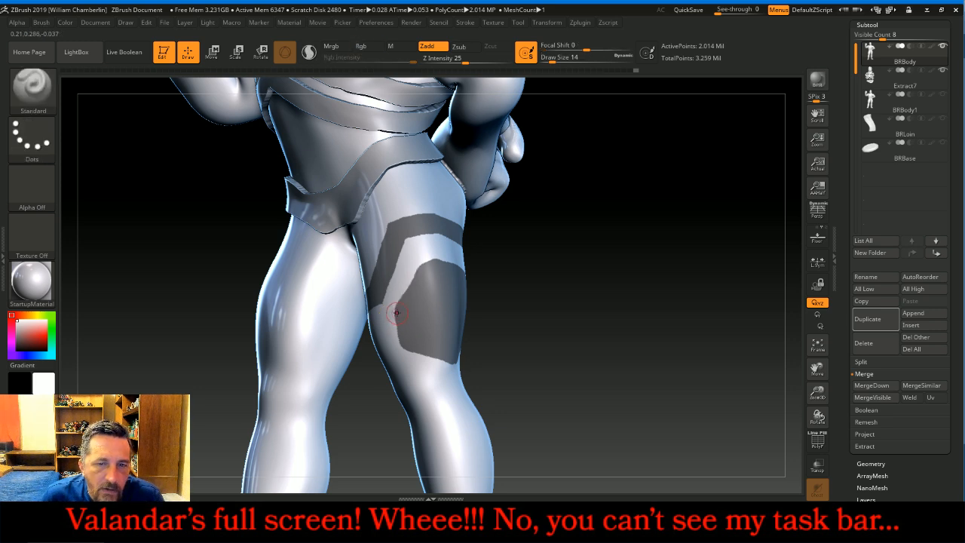
pyautogui.keyDown('ctrl'); pyautogui.keyDown('alt'); pyautogui.moveTo(391, 316); pyautogui.dragTo(421, 262); pyautogui.keyUp('alt'); pyautogui.keyUp('ctrl')
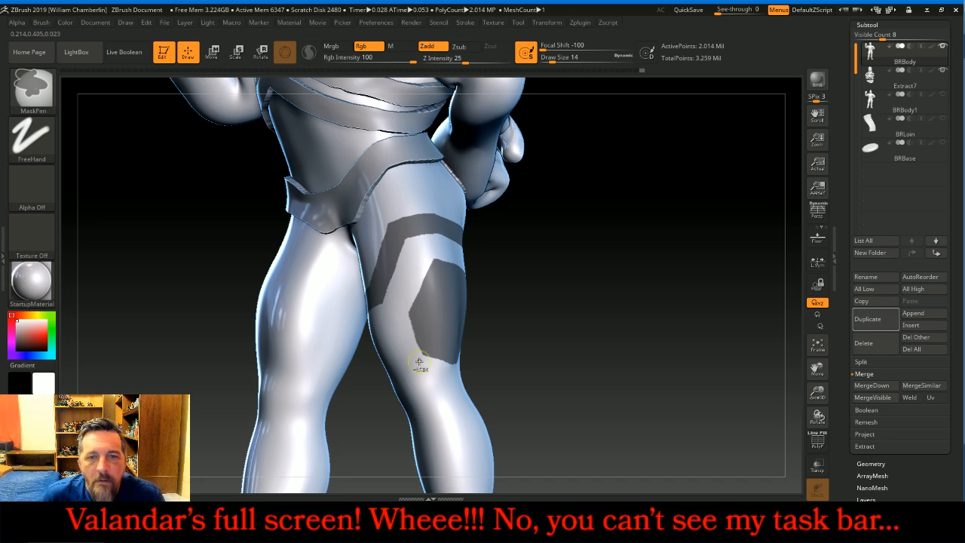
pyautogui.moveTo(605, 314); pyautogui.dragTo(460, 254)
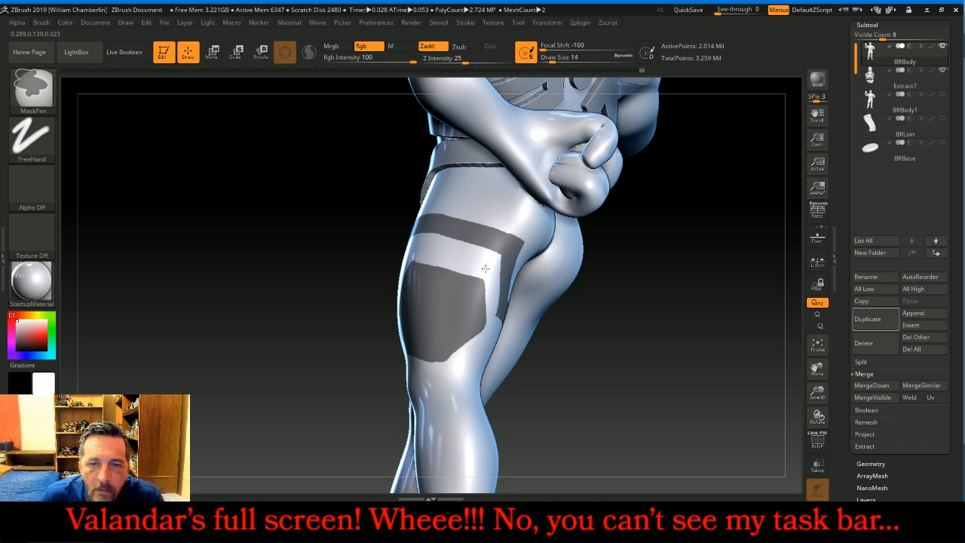
pyautogui.moveTo(480, 266)
pyautogui.keyDown('ctrl'); pyautogui.keyDown('alt'); pyautogui.mouseDown()
pyautogui.moveTo(482, 317)
pyautogui.moveTo(458, 352)
pyautogui.mouseUp(); pyautogui.keyUp('alt'); pyautogui.keyUp('ctrl')
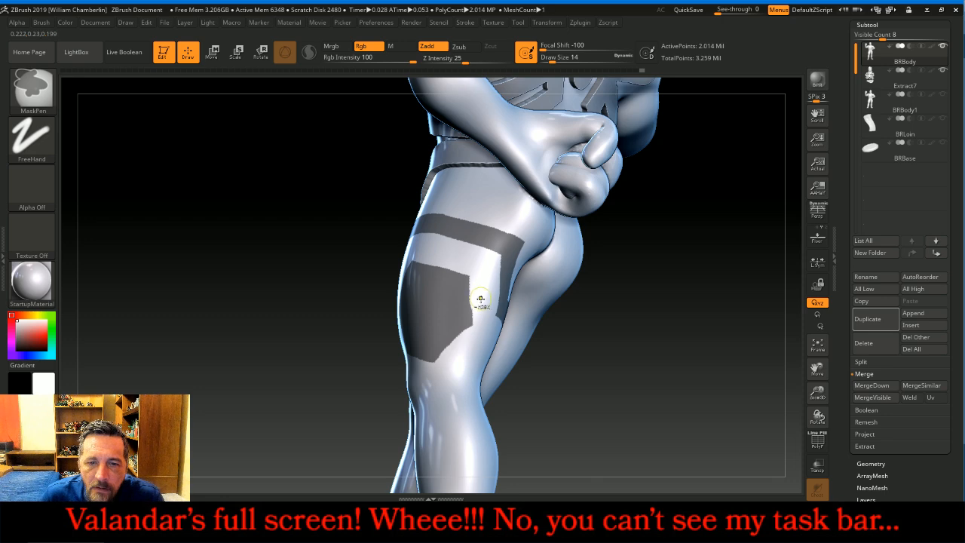
# Step: Mask a horizontal band segment across the front and inner side of the right thigh, level with the left thigh band's lower end
pyautogui.moveTo(586, 388)
pyautogui.mouseDown()
pyautogui.moveTo(662, 342)
pyautogui.moveTo(668, 260)
pyautogui.moveTo(653, 249)
pyautogui.mouseUp()
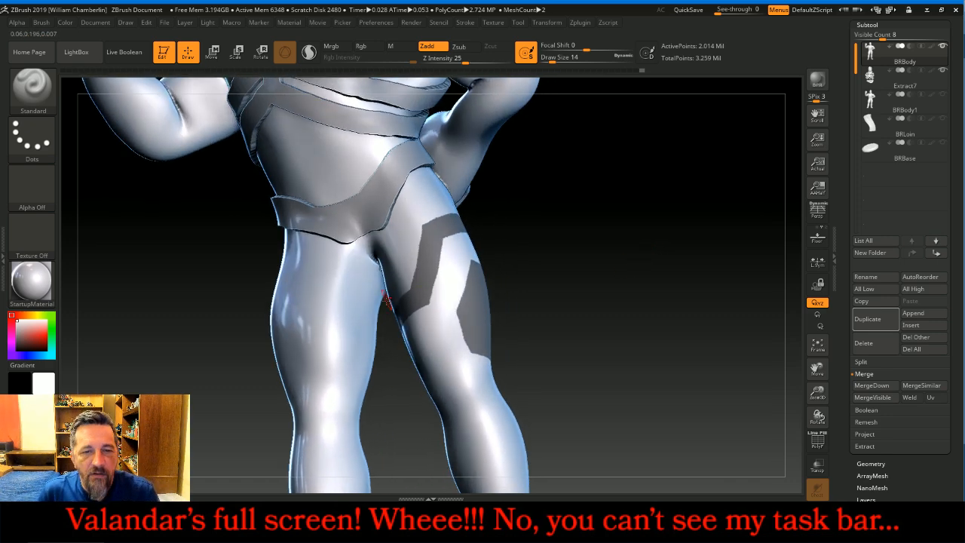
pyautogui.press('ctrl')
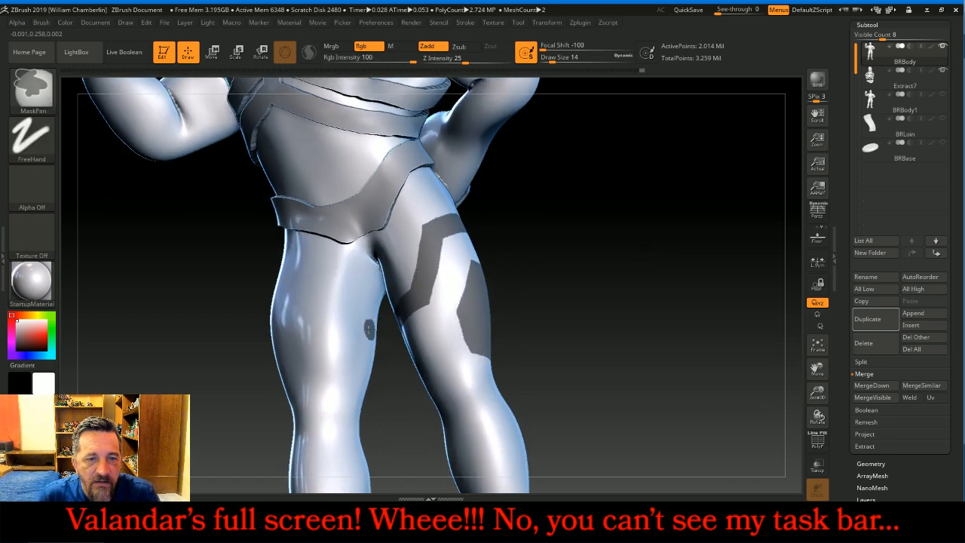
pyautogui.keyDown('ctrl'); pyautogui.moveTo(360, 321); pyautogui.dragTo(311, 314); pyautogui.keyUp('ctrl')
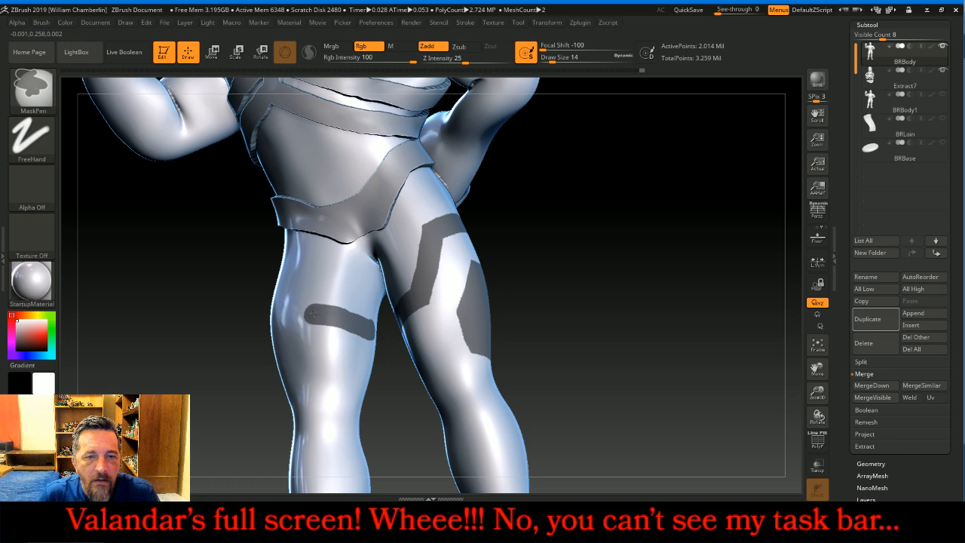
pyautogui.moveTo(622, 205)
pyautogui.mouseDown()
pyautogui.moveTo(635, 200)
pyautogui.moveTo(646, 215)
pyautogui.mouseUp()
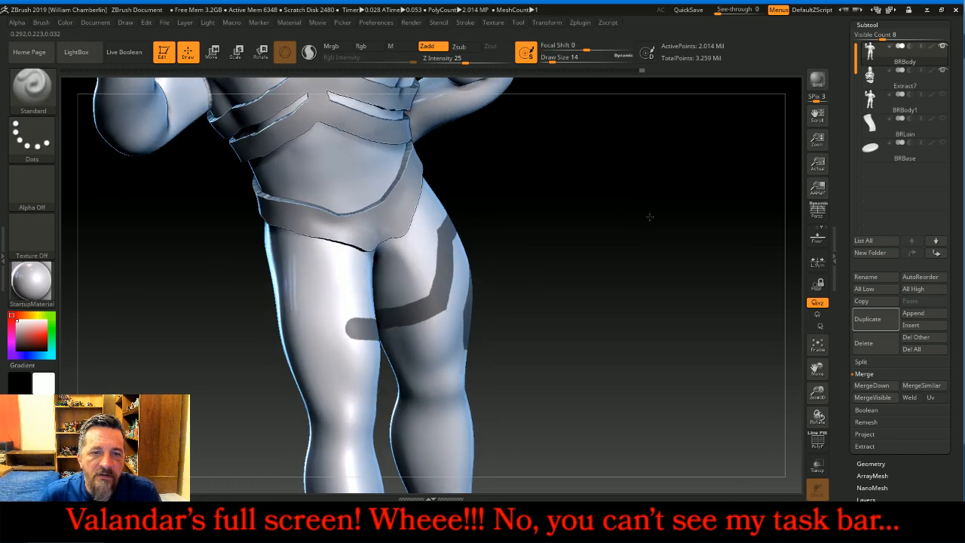
# Step: Add a diagonal band mask up the front of the right thigh from the horizontal segment toward the outer side
pyautogui.press('ctrl')
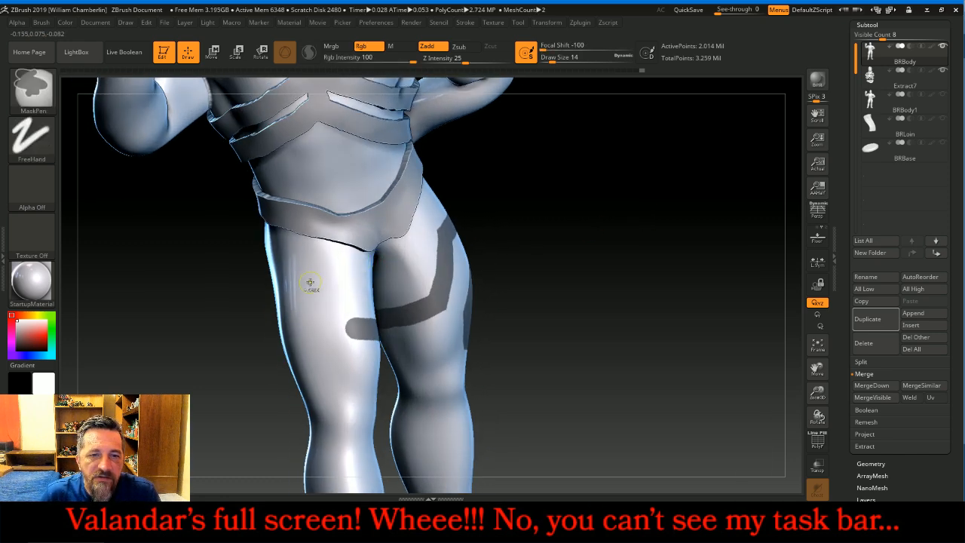
pyautogui.keyDown('ctrl'); pyautogui.moveTo(308, 283); pyautogui.dragTo(333, 312); pyautogui.keyUp('ctrl')
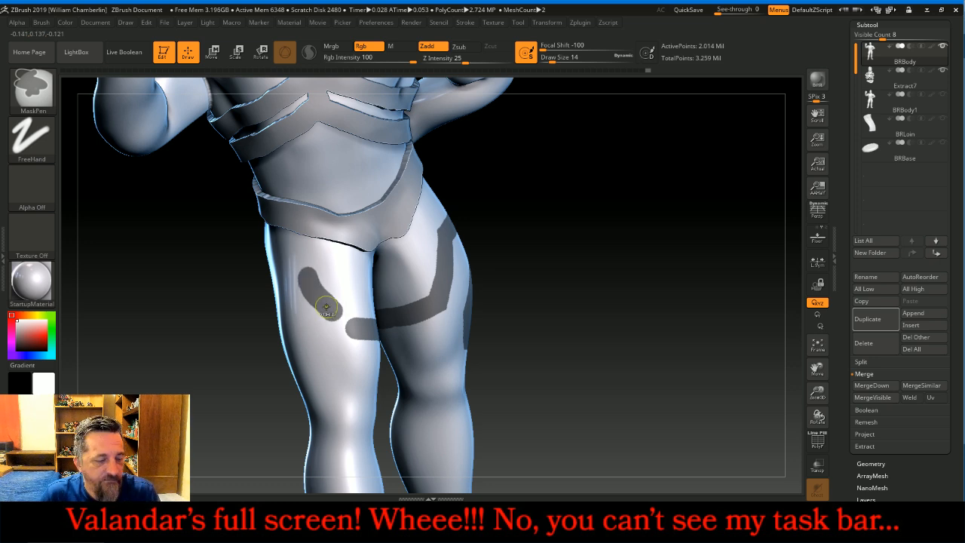
pyautogui.hotkey('ctrl', 'z')
pyautogui.keyDown('ctrl'); pyautogui.moveTo(309, 277); pyautogui.dragTo(343, 335); pyautogui.keyUp('ctrl')
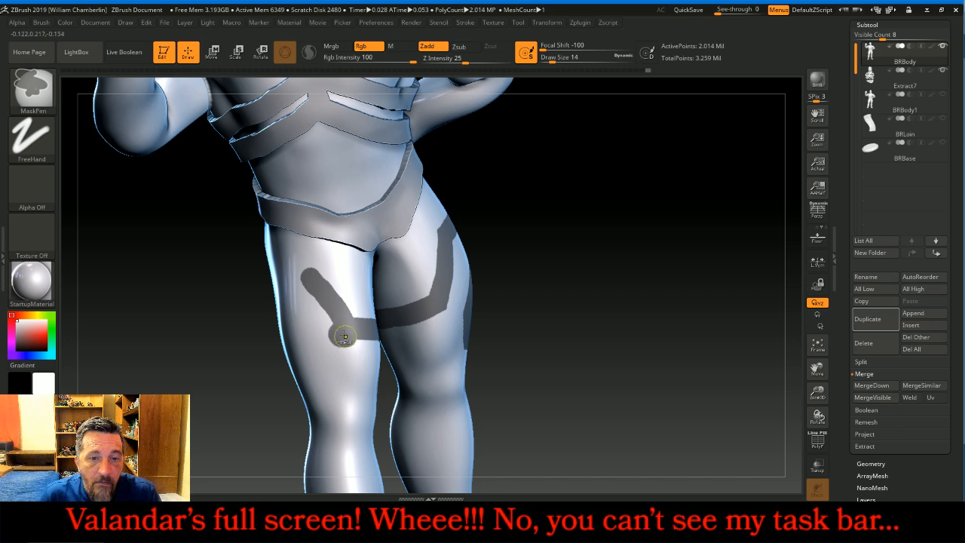
pyautogui.keyDown('ctrl'); pyautogui.click(310, 270); pyautogui.keyUp('ctrl')
# Step: Continue the band mask around the inner side and back of the right thigh, stepping up to cross its outer side
pyautogui.moveTo(578, 218)
pyautogui.mouseDown()
pyautogui.moveTo(682, 196)
pyautogui.moveTo(671, 191)
pyautogui.moveTo(738, 203)
pyautogui.moveTo(640, 218)
pyautogui.mouseUp()
pyautogui.keyDown('ctrl'); pyautogui.moveTo(391, 330); pyautogui.dragTo(393, 332); pyautogui.keyUp('ctrl')
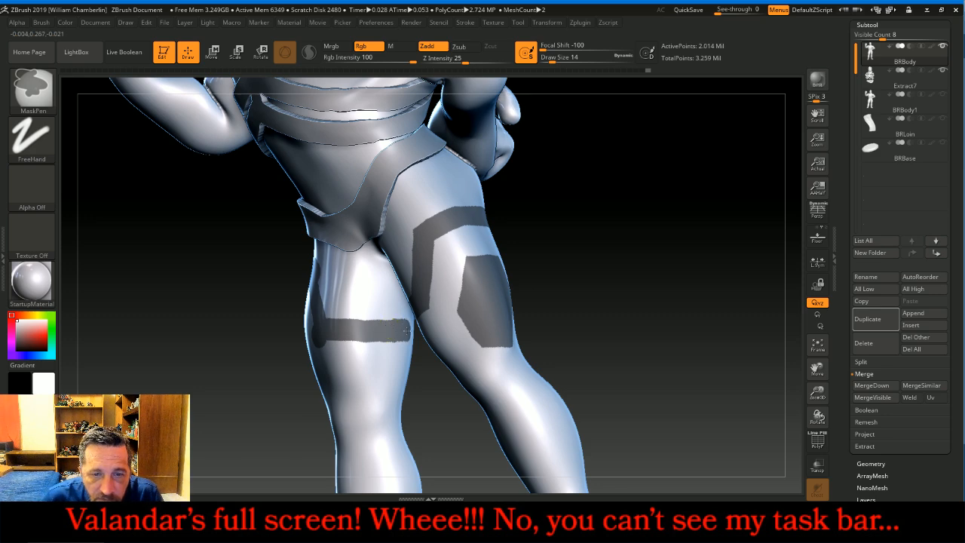
pyautogui.keyDown('ctrl'); pyautogui.moveTo(411, 332); pyautogui.dragTo(411, 331); pyautogui.keyUp('ctrl')
pyautogui.moveTo(656, 269); pyautogui.dragTo(592, 276)
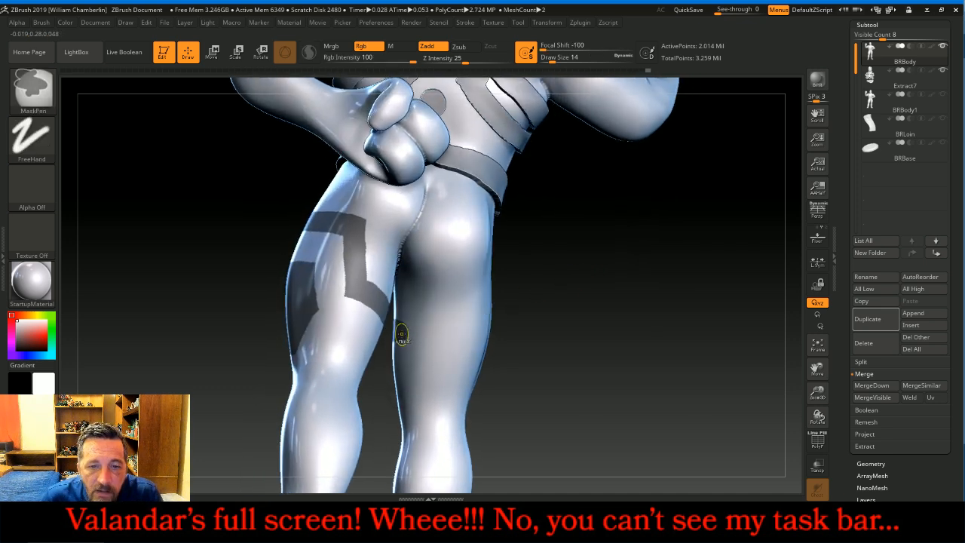
pyautogui.moveTo(399, 333)
pyautogui.keyDown('ctrl'); pyautogui.mouseDown()
pyautogui.moveTo(429, 334)
pyautogui.moveTo(464, 298)
pyautogui.moveTo(445, 348)
pyautogui.moveTo(437, 338)
pyautogui.mouseUp(); pyautogui.keyUp('ctrl')
pyautogui.moveTo(627, 283); pyautogui.dragTo(579, 285)
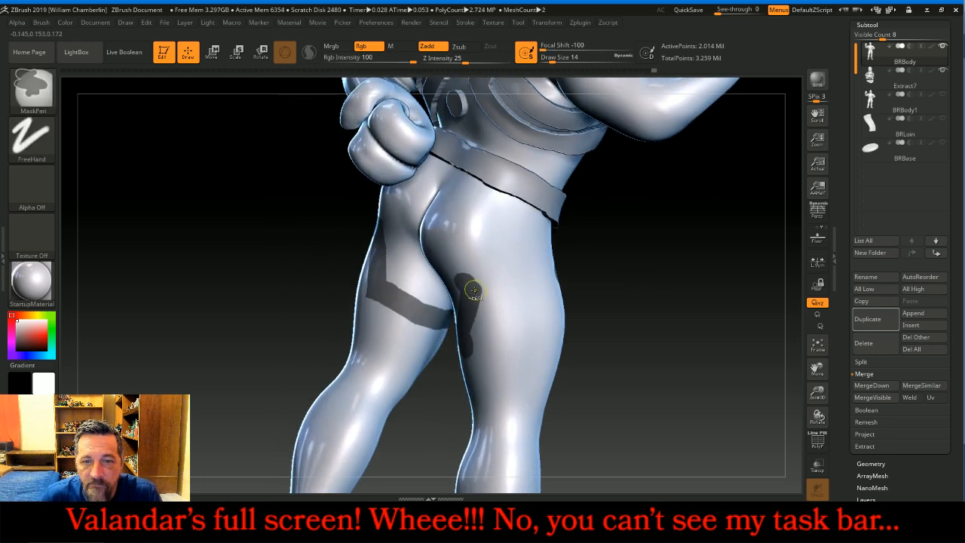
pyautogui.keyDown('ctrl'); pyautogui.moveTo(478, 289); pyautogui.dragTo(562, 272); pyautogui.keyUp('ctrl')
# Step: Square off the rounded corners of the band mask at the front of the right thigh
pyautogui.moveTo(662, 269)
pyautogui.mouseDown()
pyautogui.moveTo(586, 276)
pyautogui.moveTo(537, 268)
pyautogui.moveTo(532, 253)
pyautogui.mouseUp()
pyautogui.press('ctrl')
pyautogui.hotkey('ctrl', 'z')
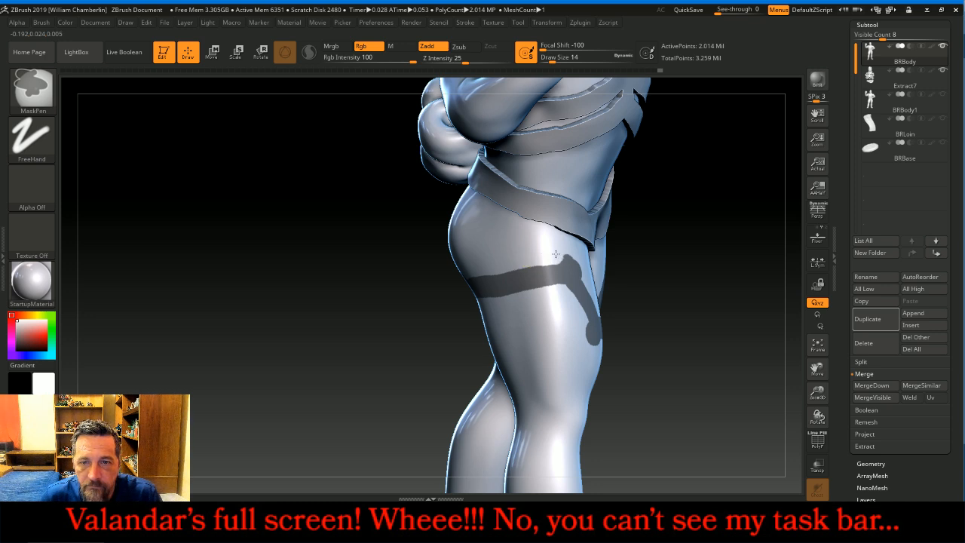
pyautogui.moveTo(706, 254); pyautogui.dragTo(585, 269)
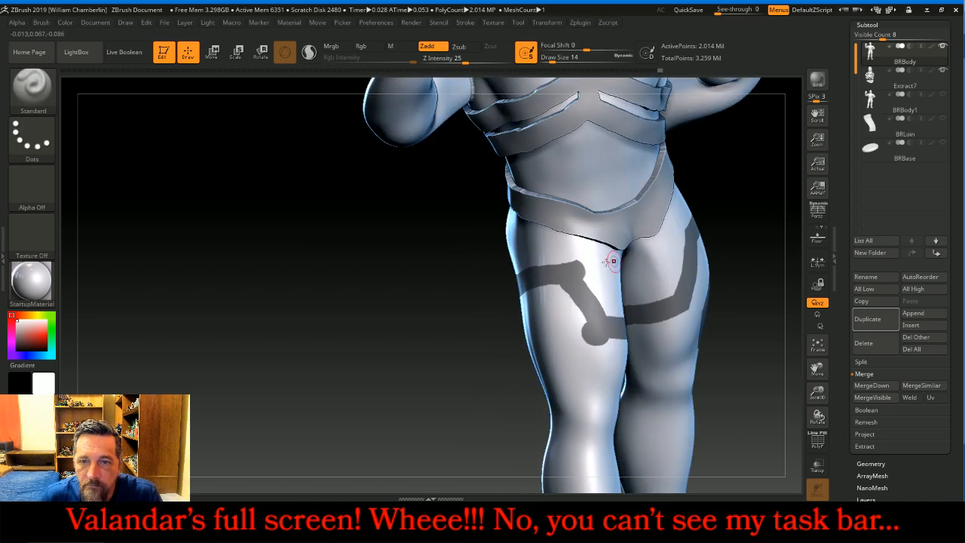
pyautogui.press('ctrl')
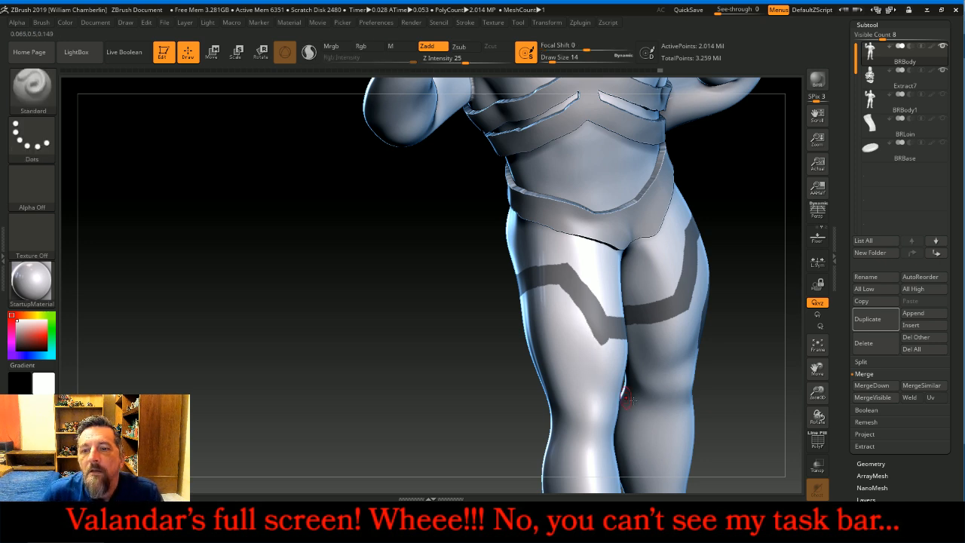
# Step: Square off the band mask's corners on the inner side and back of the right thigh
pyautogui.moveTo(759, 362); pyautogui.dragTo(704, 359)
pyautogui.press('ctrl')
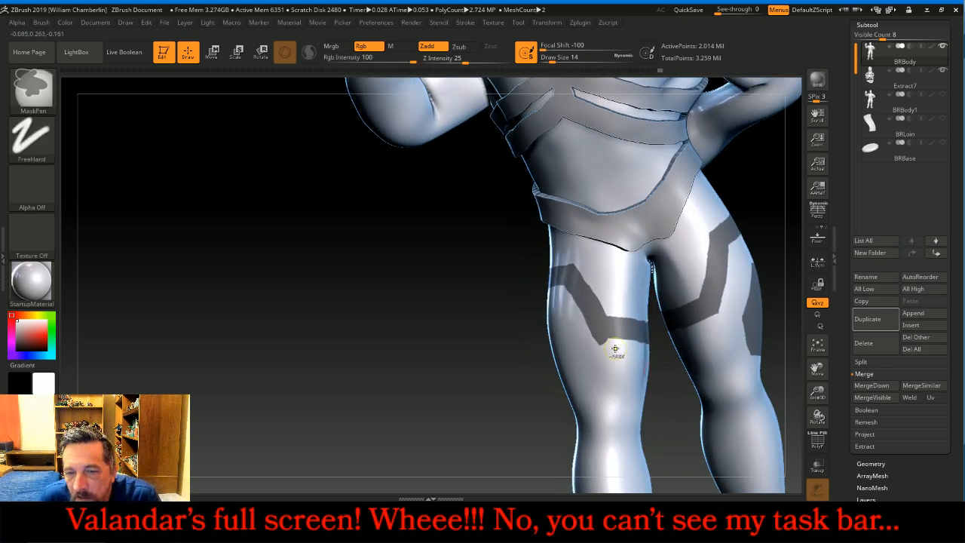
pyautogui.moveTo(456, 400)
pyautogui.mouseDown()
pyautogui.moveTo(541, 380)
pyautogui.moveTo(589, 317)
pyautogui.moveTo(691, 241)
pyautogui.mouseUp()
pyautogui.press('ctrl')
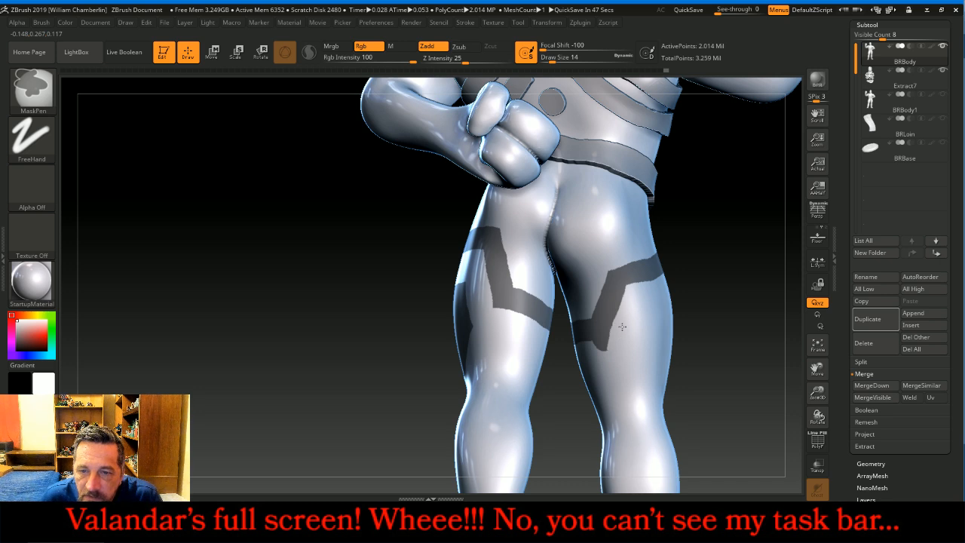
pyautogui.moveTo(612, 354); pyautogui.dragTo(586, 353, button='right')
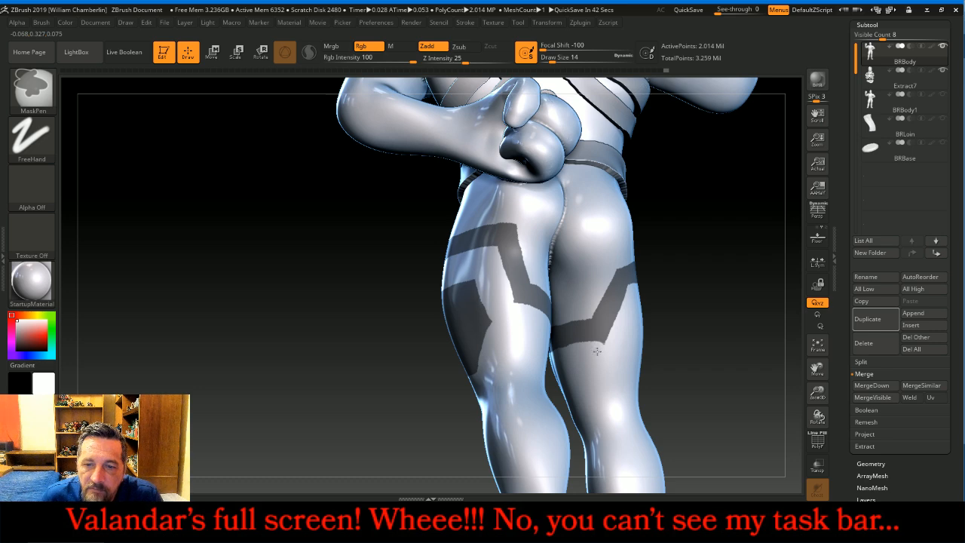
# Step: Mask the top, front and lower outline of an angular panel on the outer right thigh, below the band
pyautogui.moveTo(743, 299)
pyautogui.mouseDown(button='right')
pyautogui.moveTo(710, 263)
pyautogui.moveTo(671, 265)
pyautogui.moveTo(653, 301)
pyautogui.moveTo(659, 163)
pyautogui.moveTo(709, 299)
pyautogui.mouseUp(button='right')
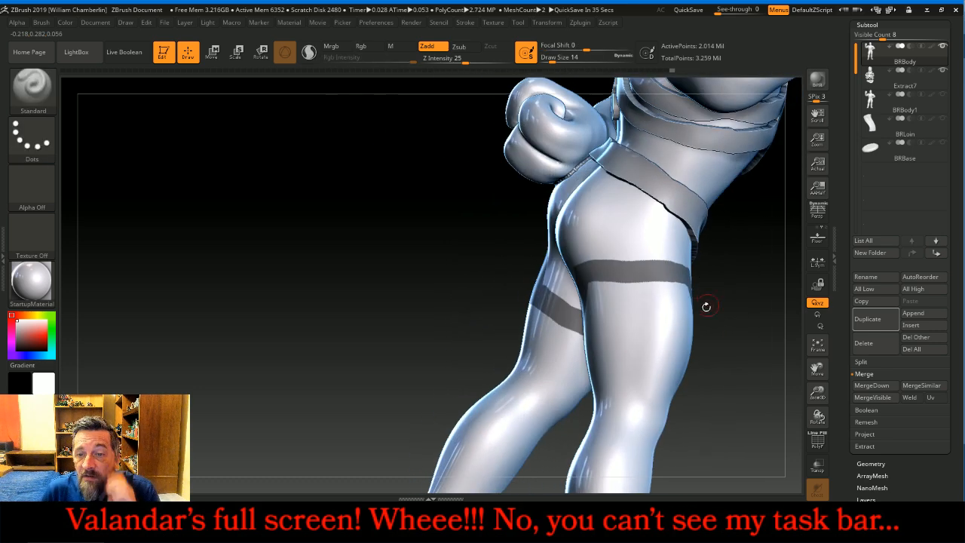
pyautogui.keyDown('ctrl'); pyautogui.moveTo(603, 315); pyautogui.dragTo(652, 315); pyautogui.keyUp('ctrl')
pyautogui.moveTo(768, 338); pyautogui.dragTo(650, 312, button='right')
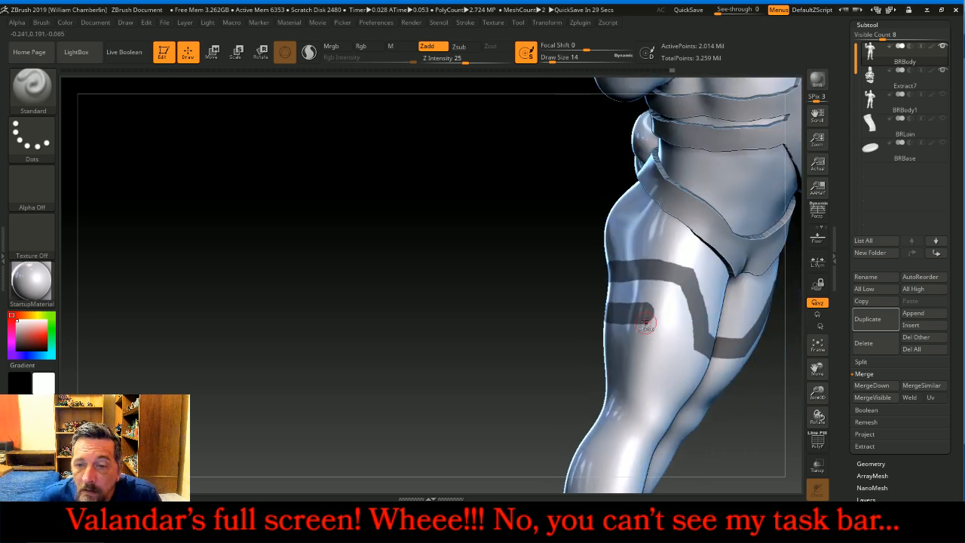
pyautogui.moveTo(651, 312)
pyautogui.keyDown('ctrl'); pyautogui.mouseDown()
pyautogui.moveTo(659, 342)
pyautogui.moveTo(650, 366)
pyautogui.moveTo(612, 391)
pyautogui.mouseUp(); pyautogui.keyUp('ctrl')
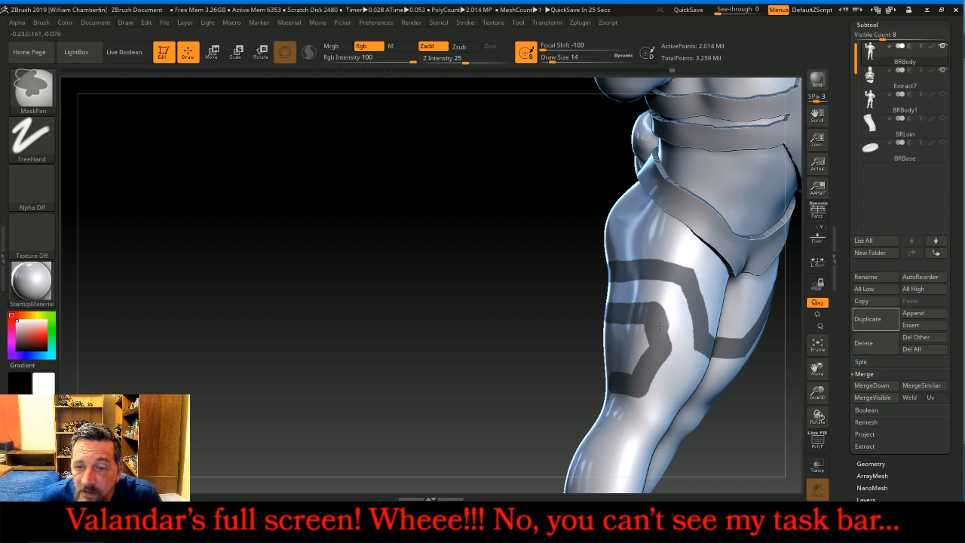
# Step: Fill in the outer right thigh panel's mask to make it solid
pyautogui.moveTo(433, 320)
pyautogui.mouseDown()
pyautogui.moveTo(624, 298)
pyautogui.moveTo(595, 337)
pyautogui.moveTo(594, 353)
pyautogui.moveTo(615, 378)
pyautogui.mouseUp()
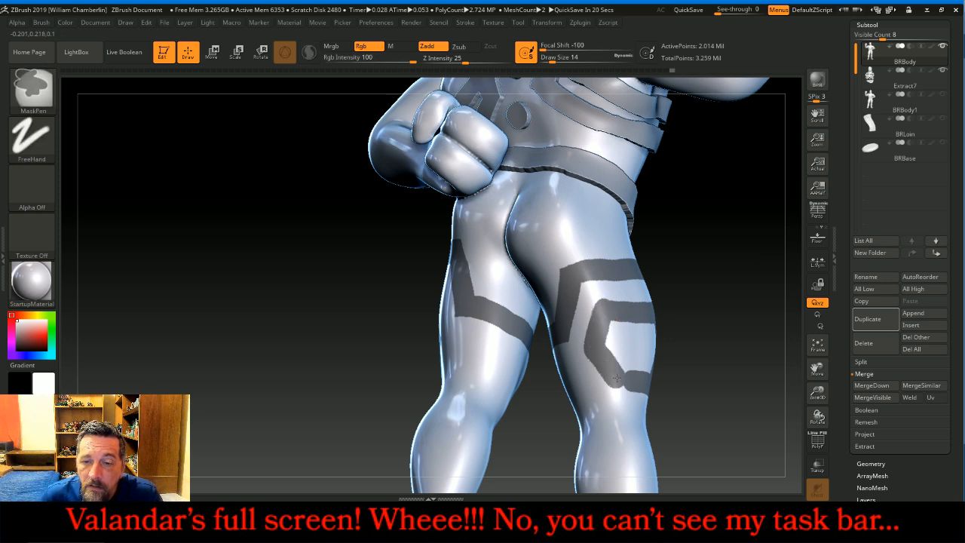
pyautogui.moveTo(603, 305)
pyautogui.keyDown('ctrl'); pyautogui.mouseDown()
pyautogui.moveTo(622, 357)
pyautogui.moveTo(630, 326)
pyautogui.mouseUp(); pyautogui.keyUp('ctrl')
pyautogui.keyDown('ctrl'); pyautogui.moveTo(635, 364); pyautogui.dragTo(638, 370); pyautogui.keyUp('ctrl')
pyautogui.moveTo(744, 314); pyautogui.dragTo(722, 297)
pyautogui.keyDown('ctrl'); pyautogui.moveTo(654, 328); pyautogui.dragTo(656, 342); pyautogui.keyUp('ctrl')
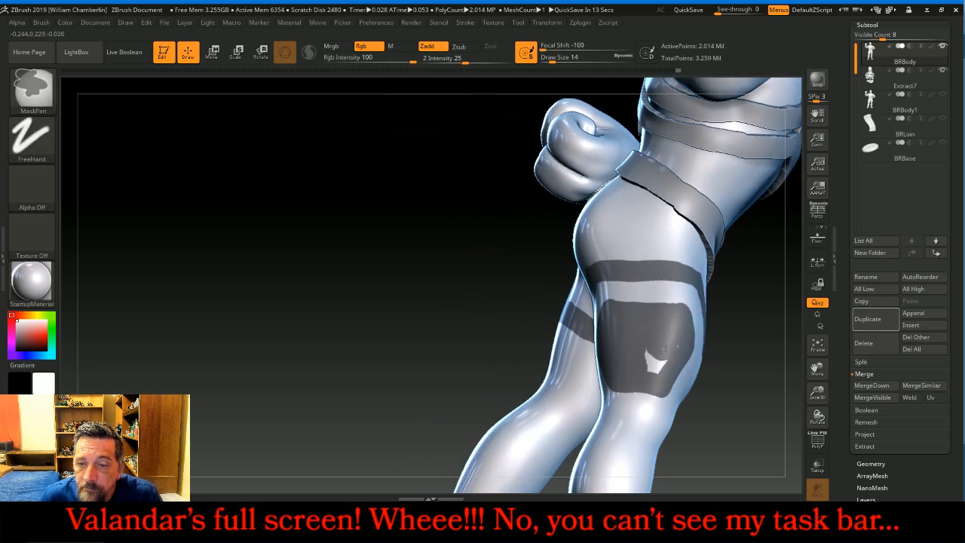
# Step: Trim the front and rear edges of the outer right thigh panel mask into straight, angular sides
pyautogui.moveTo(788, 331); pyautogui.dragTo(743, 315)
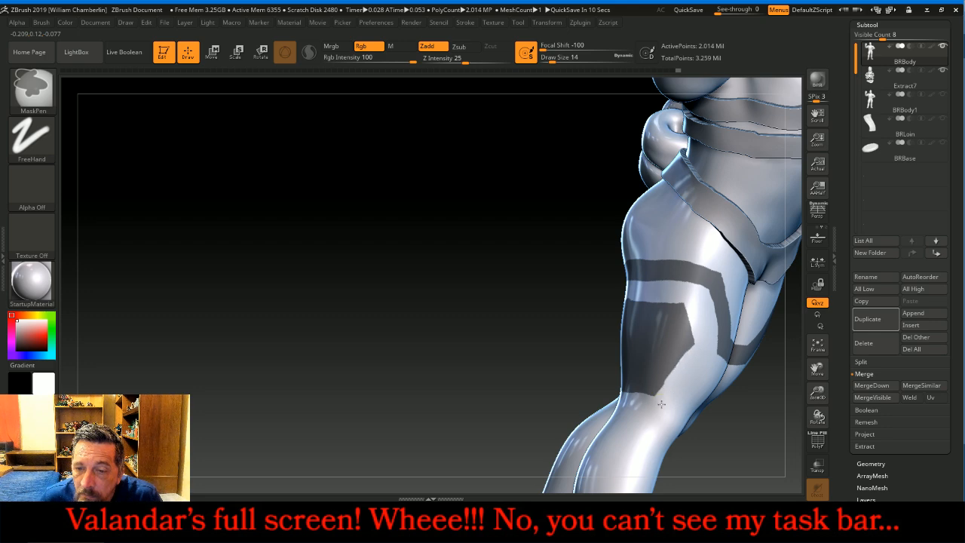
pyautogui.moveTo(505, 351); pyautogui.dragTo(514, 347)
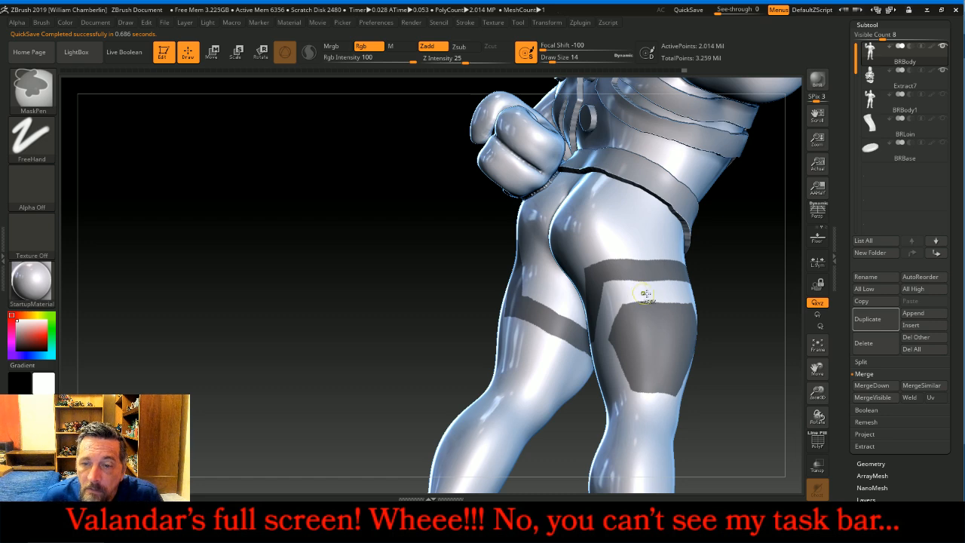
pyautogui.press('ctrl')
# Step: Extract the masked thigh bands and panels as a new subtool with thickness 0.015, and reselect the BRBody subtool
pyautogui.moveTo(762, 308)
pyautogui.mouseDown()
pyautogui.moveTo(719, 308)
pyautogui.moveTo(718, 324)
pyautogui.moveTo(738, 333)
pyautogui.mouseUp()
pyautogui.click(819, 343)
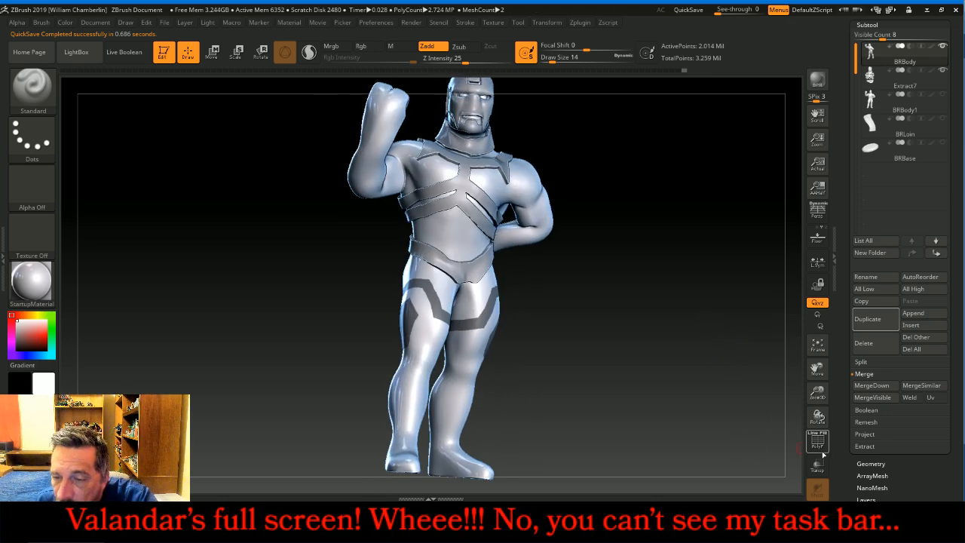
pyautogui.click(864, 446)
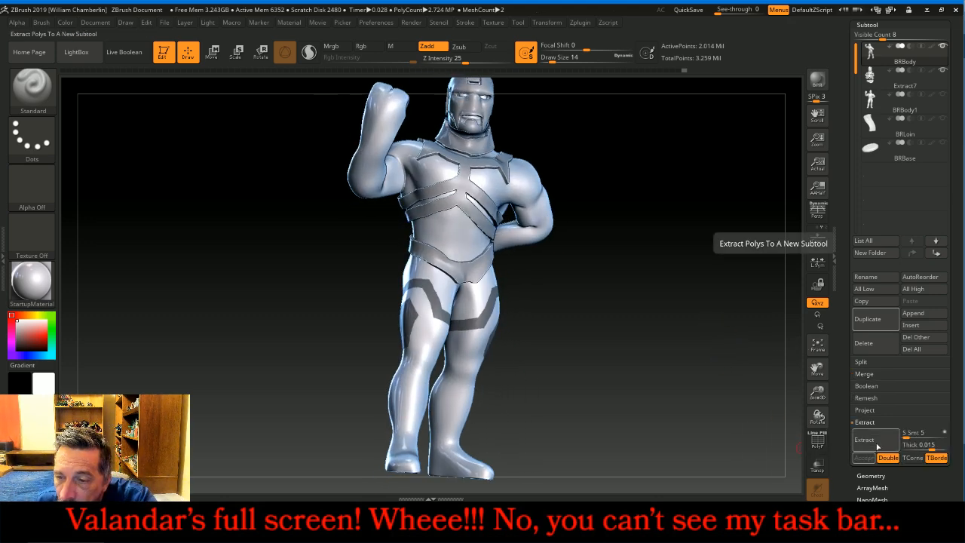
pyautogui.click(865, 445)
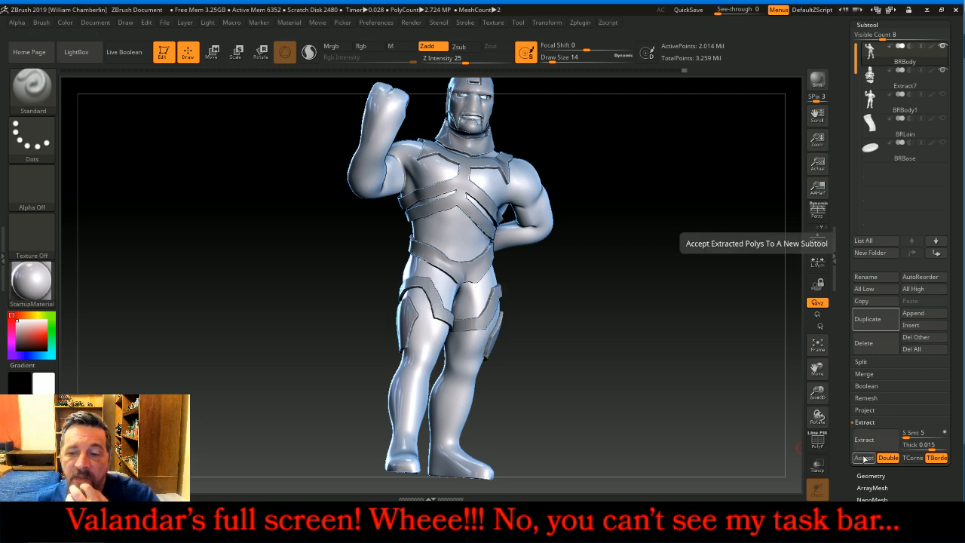
pyautogui.click(863, 457)
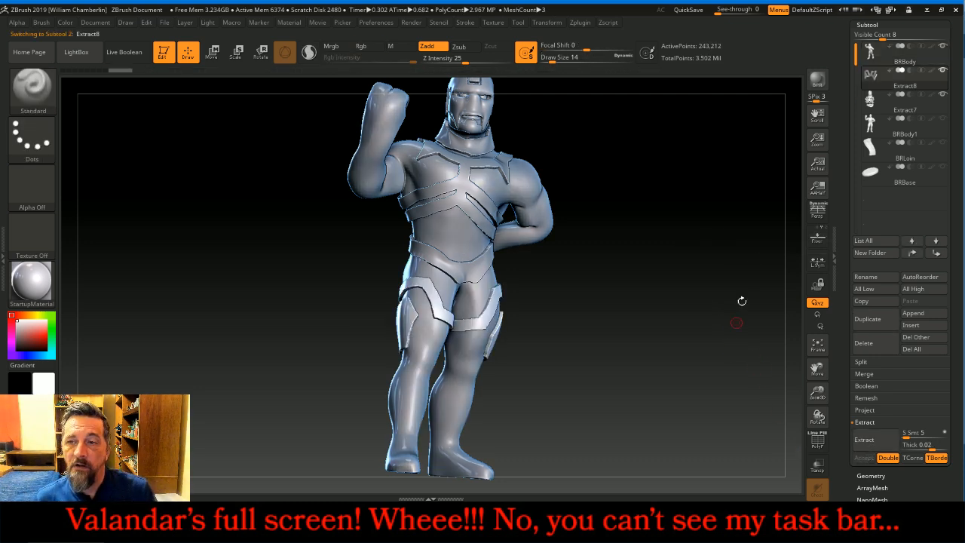
pyautogui.click(874, 57)
pyautogui.press('ctrl')
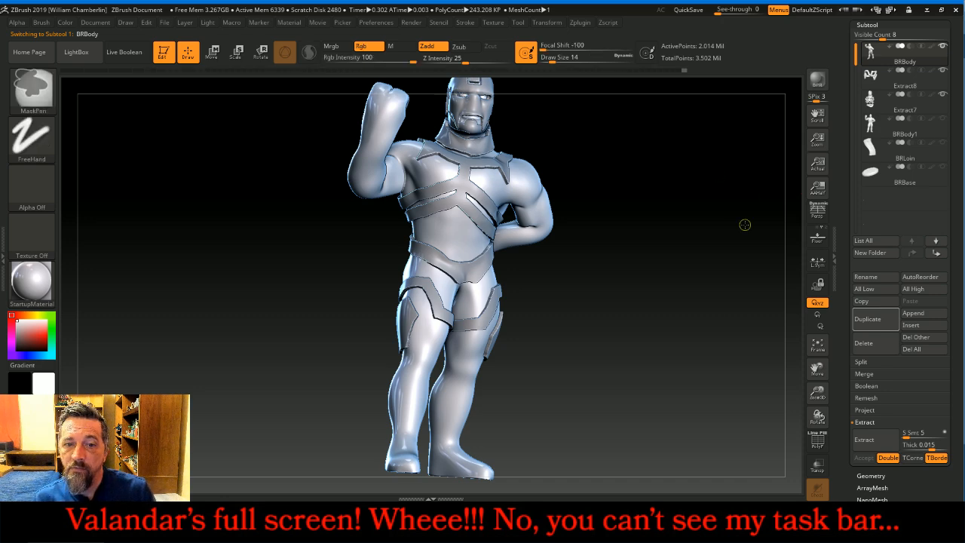
pyautogui.moveTo(739, 224); pyautogui.dragTo(715, 228)
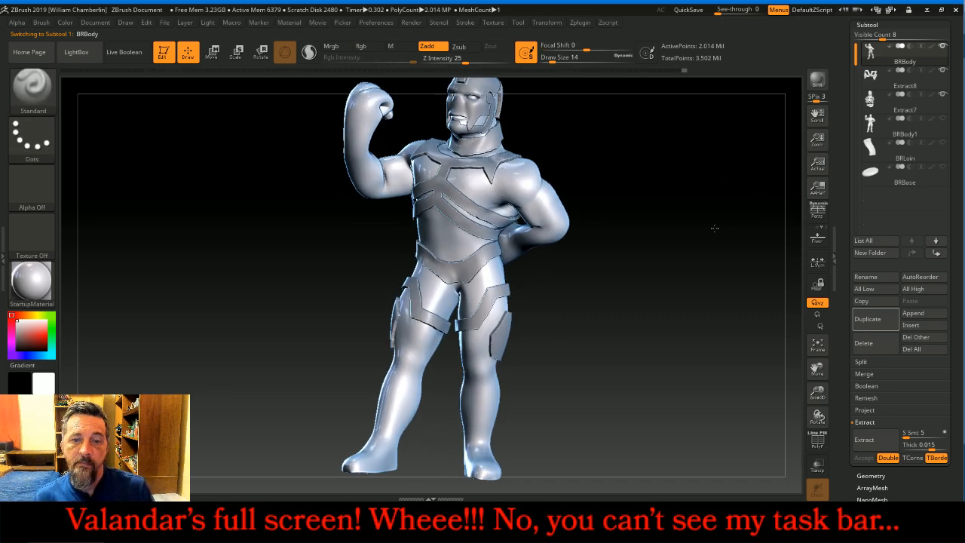
# Step: Merge the extracted thigh pieces, Extract8, down into the Extract7 costume subtool
pyautogui.click(871, 74)
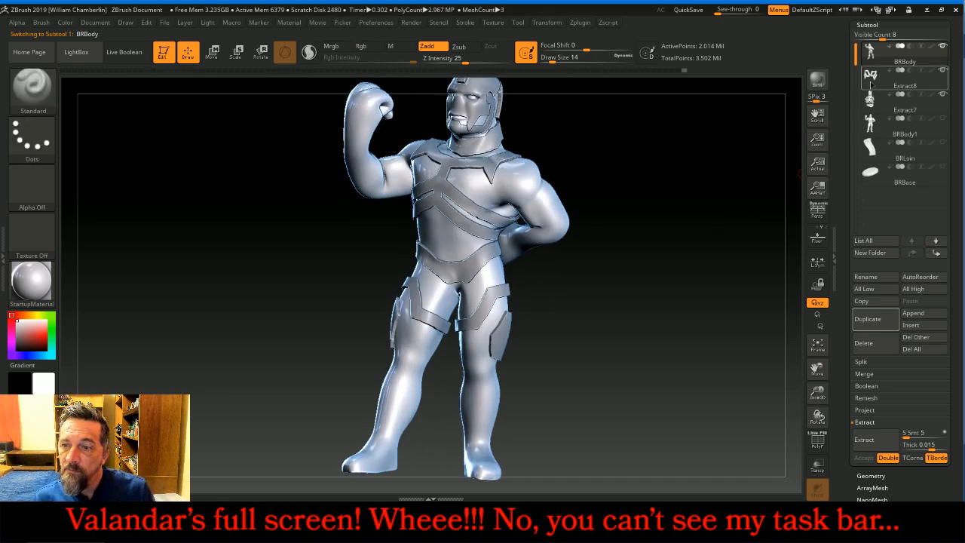
pyautogui.click(864, 374)
pyautogui.click(874, 385)
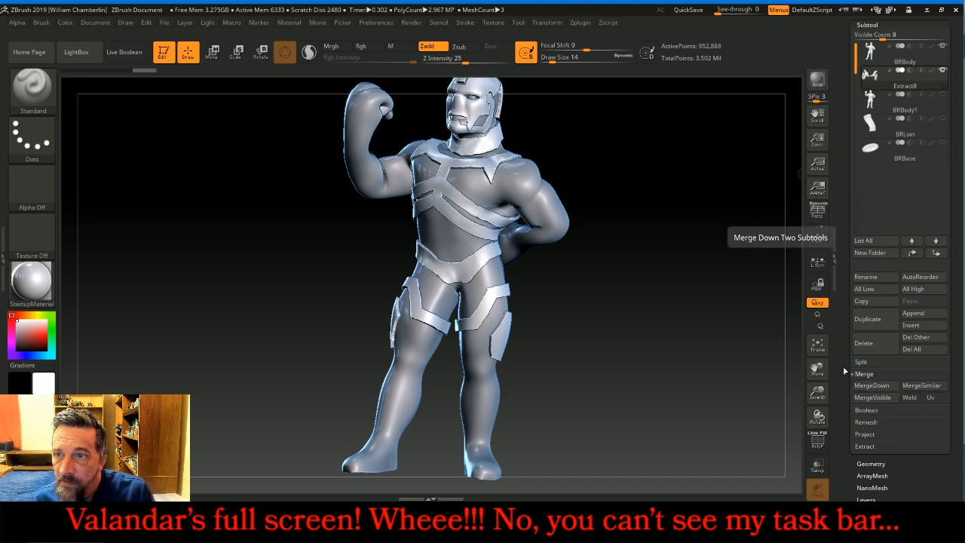
# Step: Examine the whole figure's costume from front and back at a small display size
pyautogui.moveTo(745, 248)
pyautogui.mouseDown()
pyautogui.moveTo(758, 251)
pyautogui.moveTo(746, 257)
pyautogui.mouseUp()
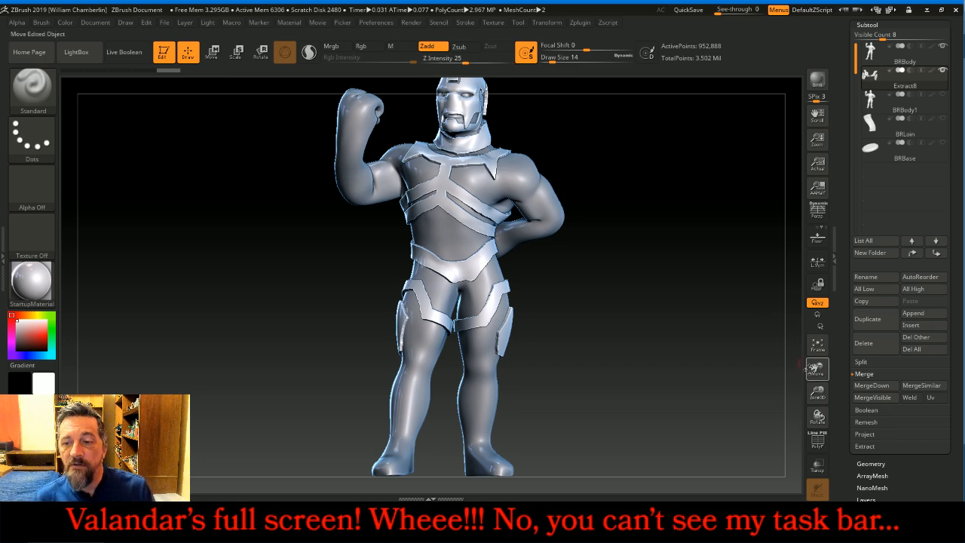
pyautogui.moveTo(817, 392); pyautogui.dragTo(785, 266)
pyautogui.moveTo(493, 353); pyautogui.dragTo(578, 349)
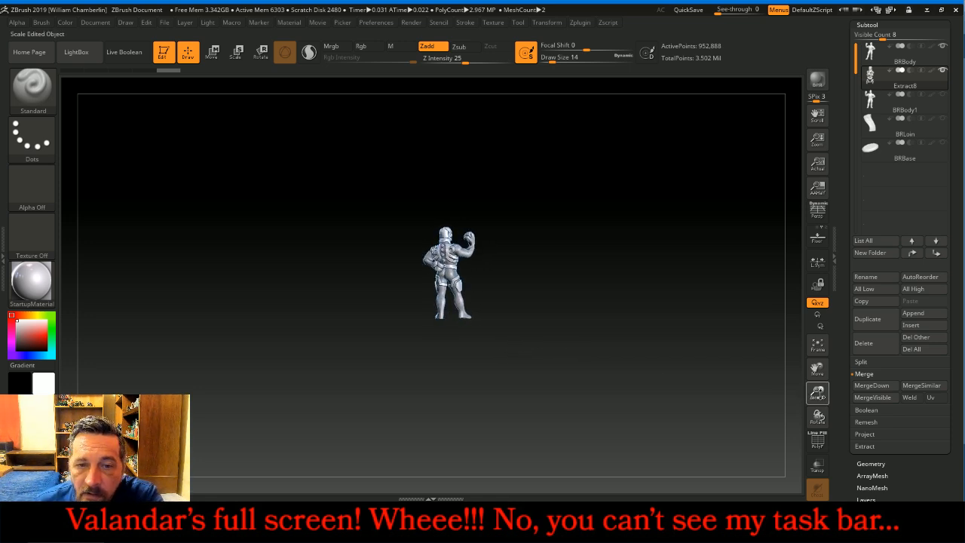
pyautogui.moveTo(817, 392)
pyautogui.mouseDown()
pyautogui.moveTo(818, 418)
pyautogui.moveTo(811, 399)
pyautogui.mouseUp()
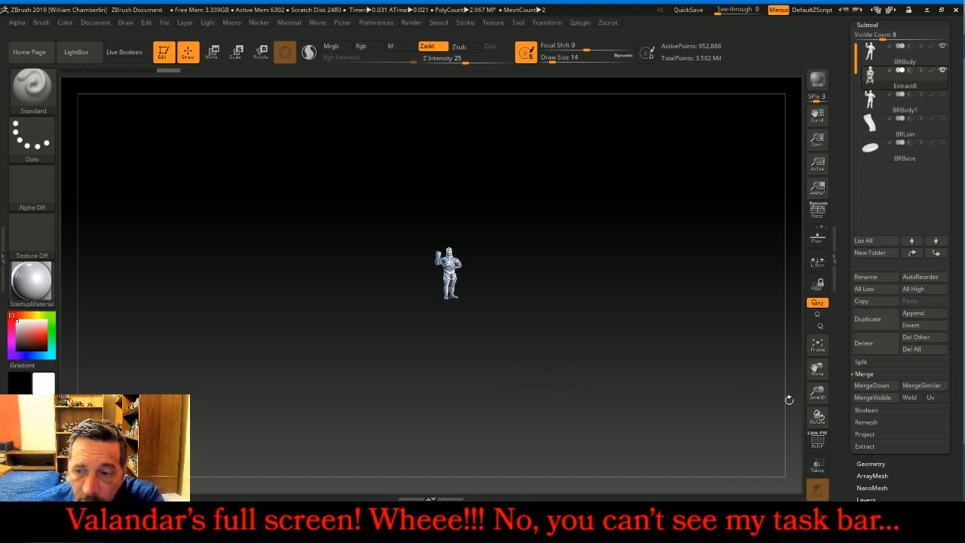
pyautogui.moveTo(817, 398); pyautogui.dragTo(817, 439)
pyautogui.moveTo(680, 430)
pyautogui.mouseDown()
pyautogui.moveTo(537, 432)
pyautogui.moveTo(678, 425)
pyautogui.mouseUp()
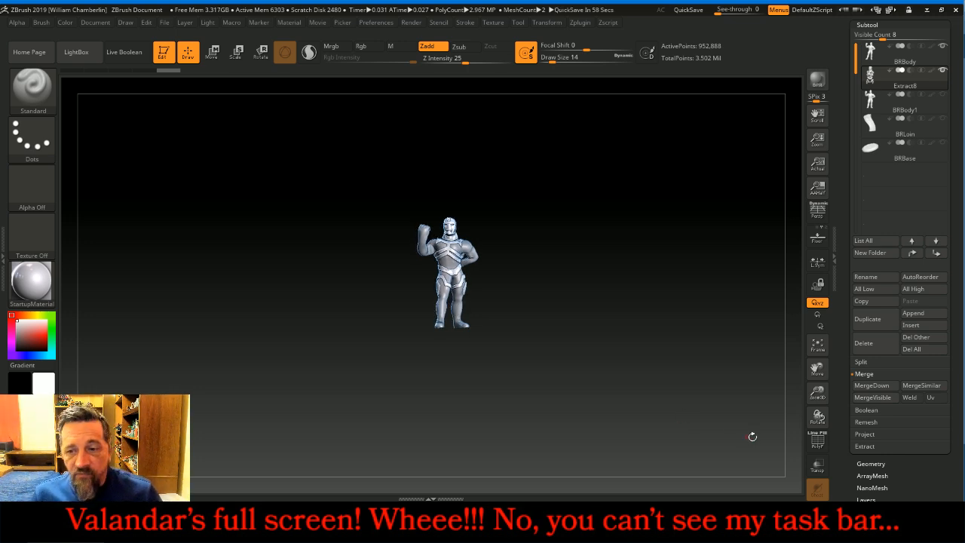
# Step: Select the BRBody subtool and mask a rounded cap over the shoulder of the arm held behind the back
pyautogui.click(814, 347)
pyautogui.moveTo(748, 352); pyautogui.dragTo(722, 360)
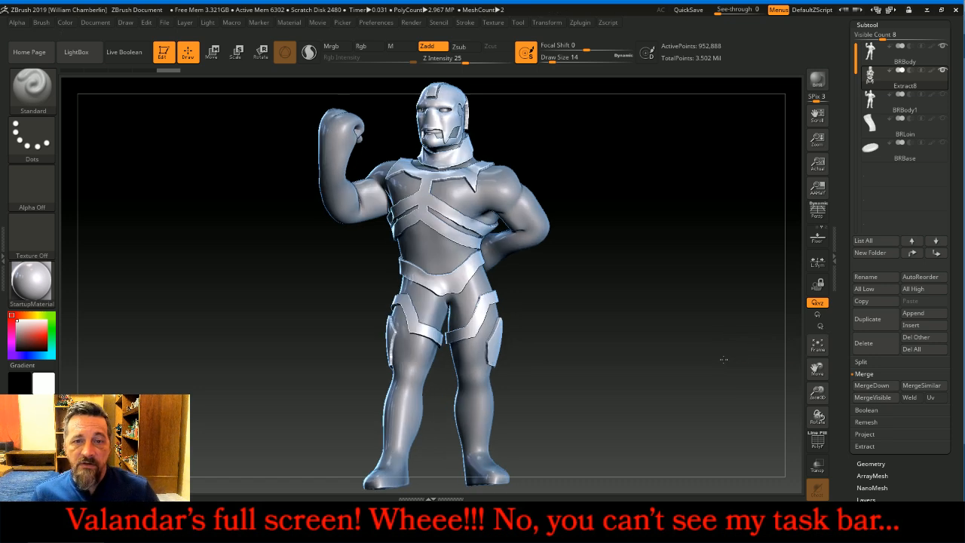
pyautogui.click(878, 51)
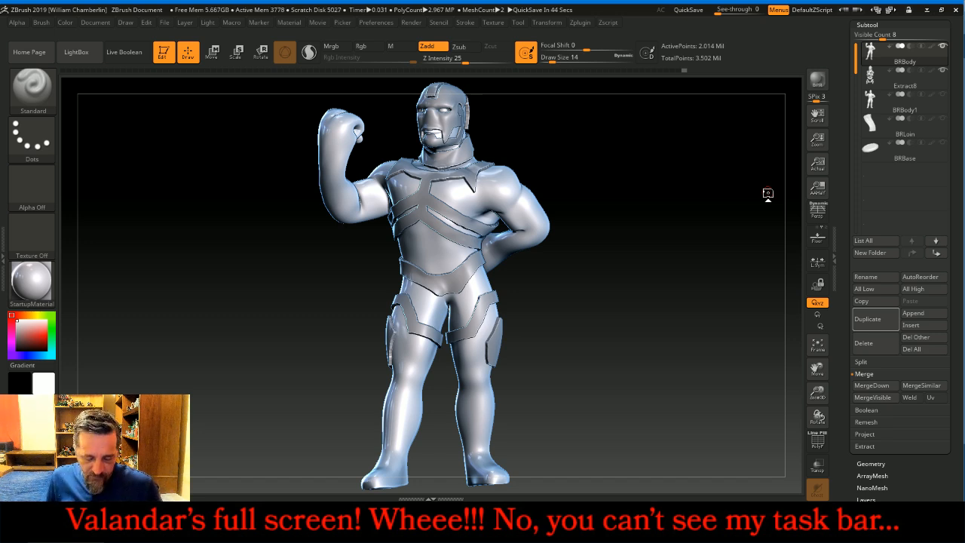
pyautogui.moveTo(668, 239); pyautogui.dragTo(663, 251)
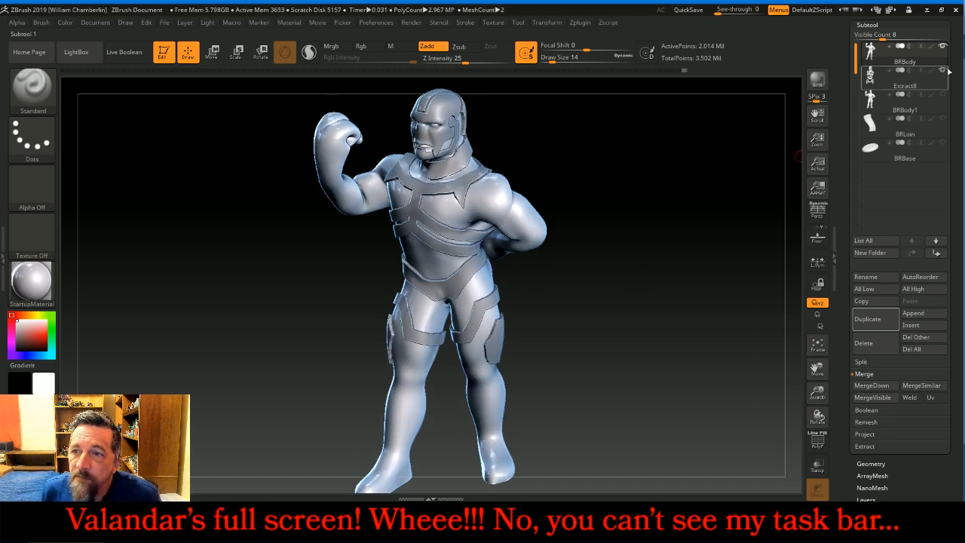
pyautogui.moveTo(631, 183); pyautogui.dragTo(640, 181)
pyautogui.press('ctrl')
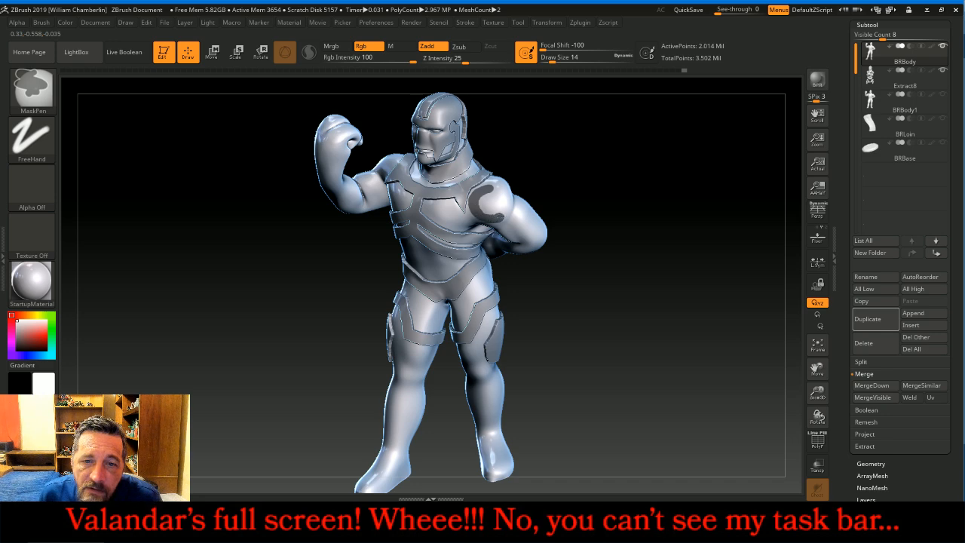
pyautogui.moveTo(646, 161)
pyautogui.mouseDown()
pyautogui.moveTo(629, 218)
pyautogui.moveTo(494, 169)
pyautogui.moveTo(475, 187)
pyautogui.mouseUp()
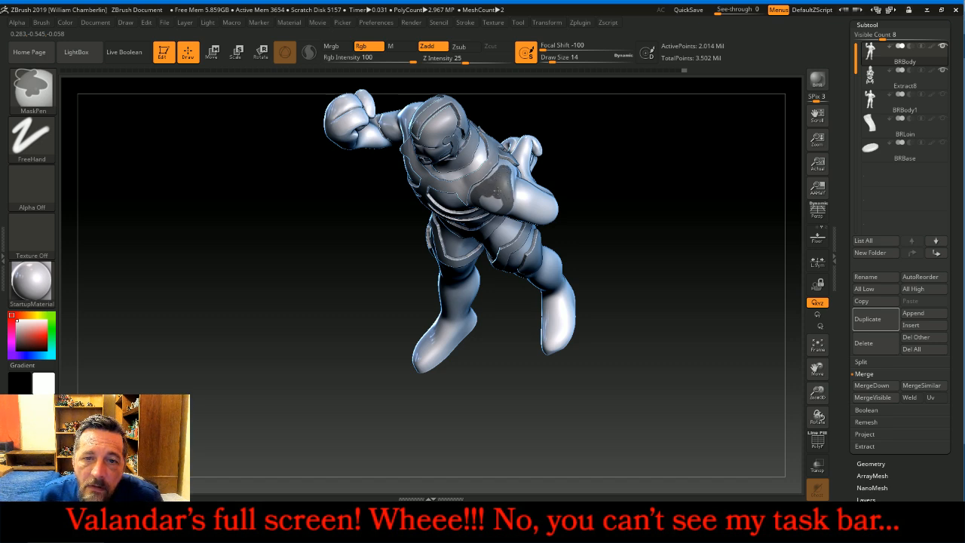
pyautogui.keyDown('shift'); pyautogui.moveTo(639, 155); pyautogui.dragTo(556, 176); pyautogui.keyUp('shift')
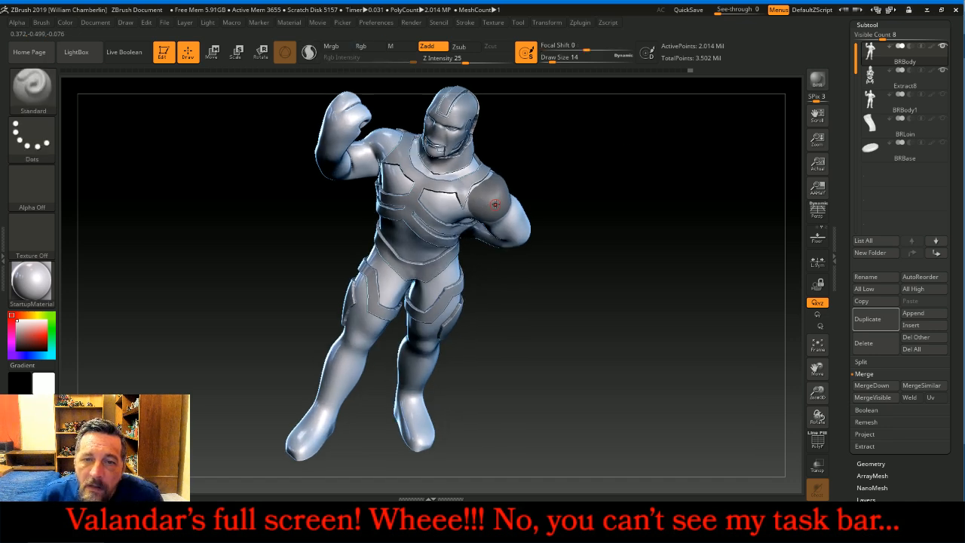
# Step: Make the costume pieces transparent and refine the shoulder cap mask's edges beside the chest harness and across the upper arm
pyautogui.click(817, 465)
pyautogui.moveTo(783, 413); pyautogui.dragTo(695, 340)
pyautogui.press('ctrl')
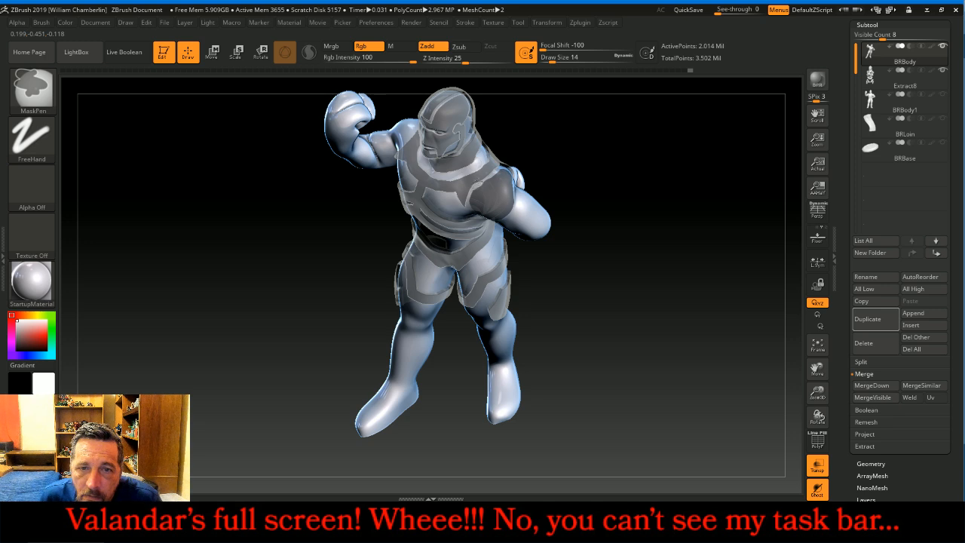
pyautogui.moveTo(581, 155)
pyautogui.mouseDown()
pyautogui.moveTo(630, 194)
pyautogui.moveTo(534, 167)
pyautogui.mouseUp()
pyautogui.press('ctrl')
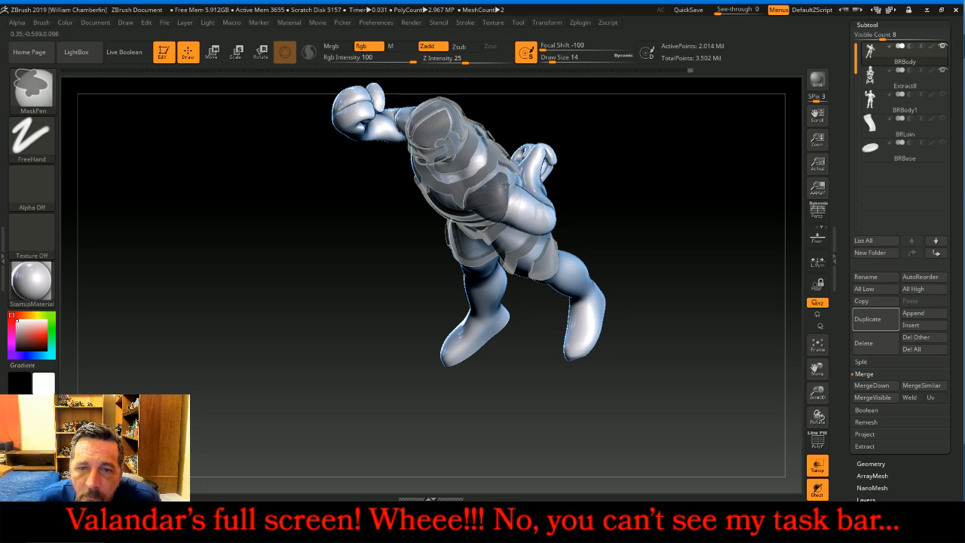
pyautogui.moveTo(629, 166); pyautogui.dragTo(645, 146)
pyautogui.moveTo(817, 391); pyautogui.dragTo(823, 460)
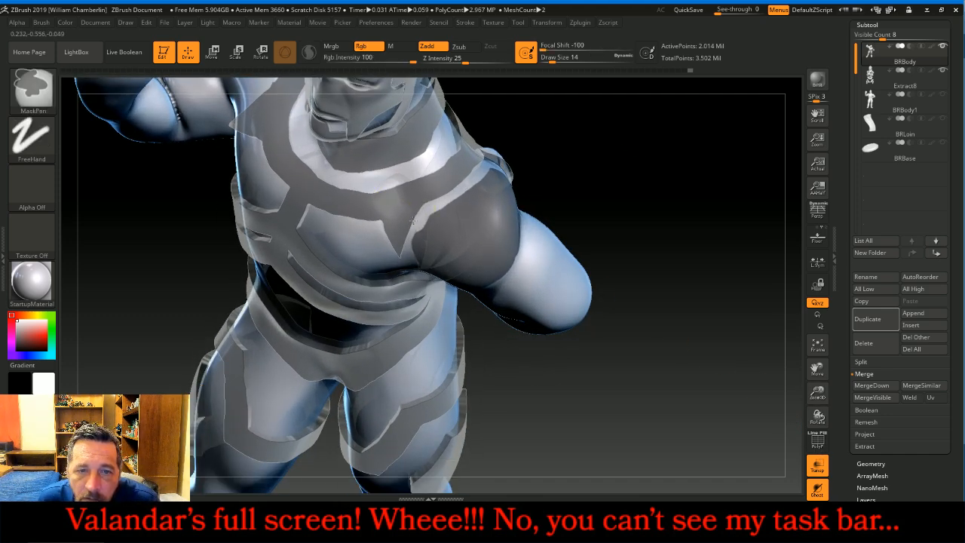
pyautogui.moveTo(647, 170); pyautogui.dragTo(626, 164)
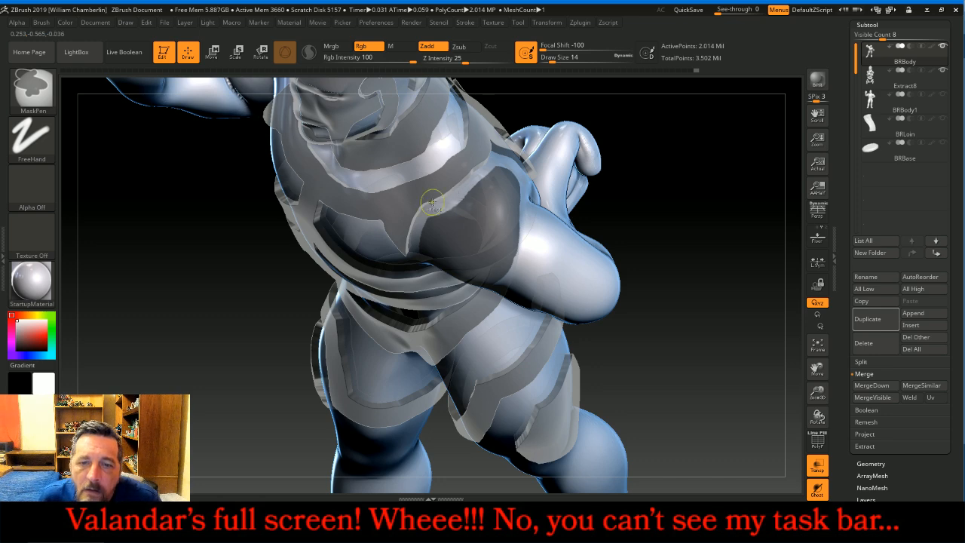
pyautogui.moveTo(694, 305); pyautogui.dragTo(686, 212)
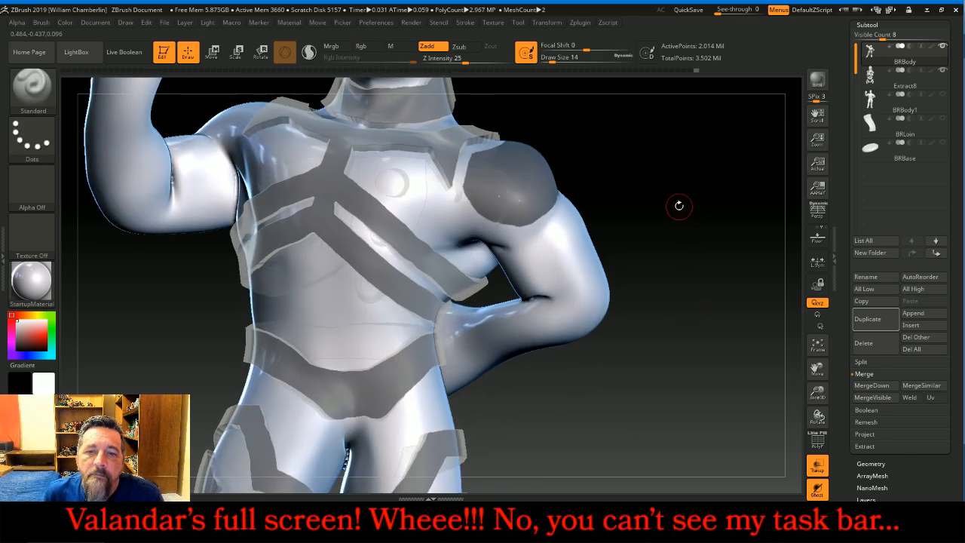
pyautogui.press('ctrl')
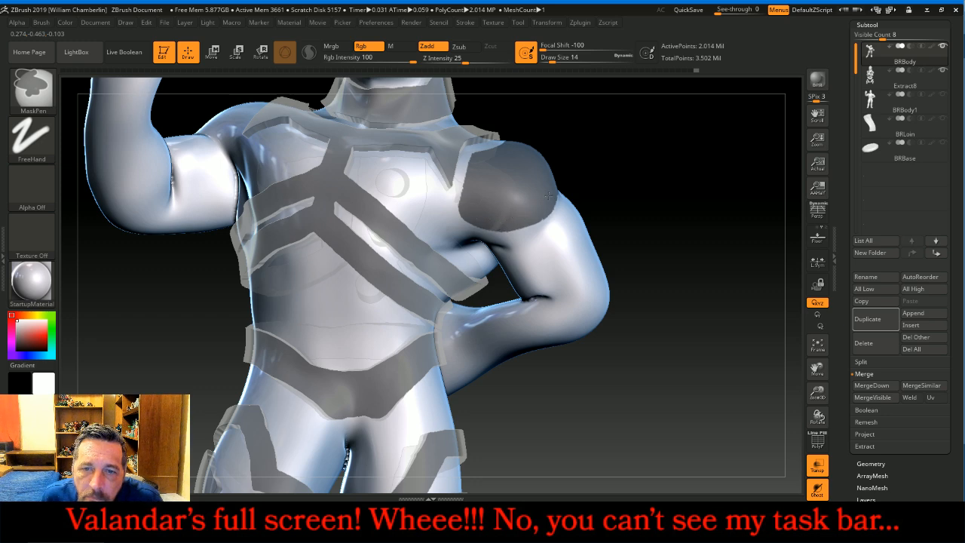
# Step: Mask a rounded patch on the inner biceps of the arm held behind the back
pyautogui.moveTo(664, 205)
pyautogui.mouseDown()
pyautogui.moveTo(684, 217)
pyautogui.moveTo(678, 183)
pyautogui.mouseUp()
pyautogui.keyDown('ctrl'); pyautogui.moveTo(498, 267); pyautogui.dragTo(517, 292); pyautogui.keyUp('ctrl')
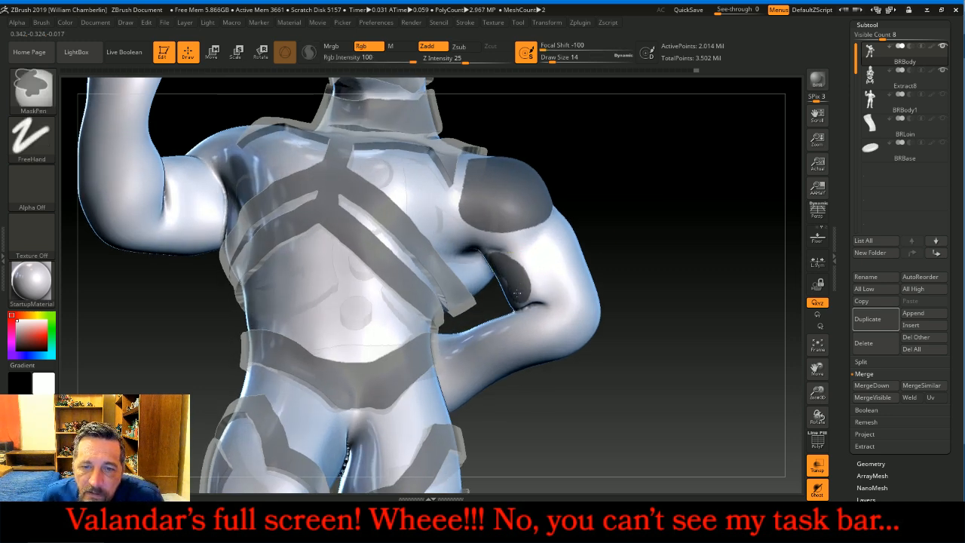
pyautogui.moveTo(646, 226)
pyautogui.mouseDown()
pyautogui.moveTo(686, 194)
pyautogui.moveTo(675, 185)
pyautogui.mouseUp()
pyautogui.press('ctrl')
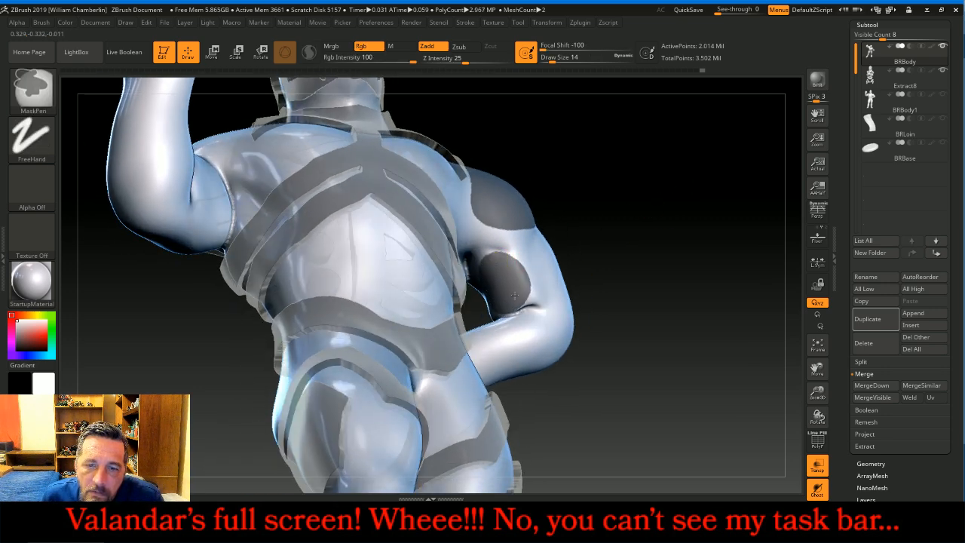
pyautogui.moveTo(668, 231); pyautogui.dragTo(620, 254)
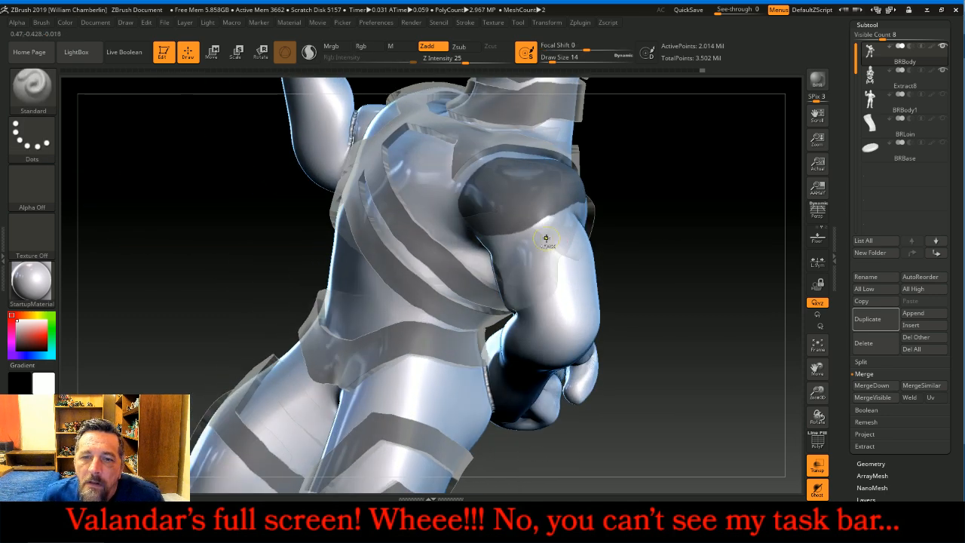
# Step: Mask a row of oblong patches around the outer side of that upper arm, below the shoulder cap
pyautogui.moveTo(547, 238)
pyautogui.keyDown('ctrl'); pyautogui.mouseDown()
pyautogui.moveTo(537, 265)
pyautogui.moveTo(543, 294)
pyautogui.mouseUp(); pyautogui.keyUp('ctrl')
pyautogui.moveTo(678, 283)
pyautogui.mouseDown()
pyautogui.moveTo(680, 273)
pyautogui.moveTo(607, 243)
pyautogui.moveTo(597, 298)
pyautogui.moveTo(558, 268)
pyautogui.moveTo(559, 299)
pyautogui.mouseUp()
pyautogui.press('ctrl')
pyautogui.moveTo(367, 330)
pyautogui.mouseDown()
pyautogui.moveTo(400, 313)
pyautogui.moveTo(400, 296)
pyautogui.moveTo(680, 225)
pyautogui.mouseUp()
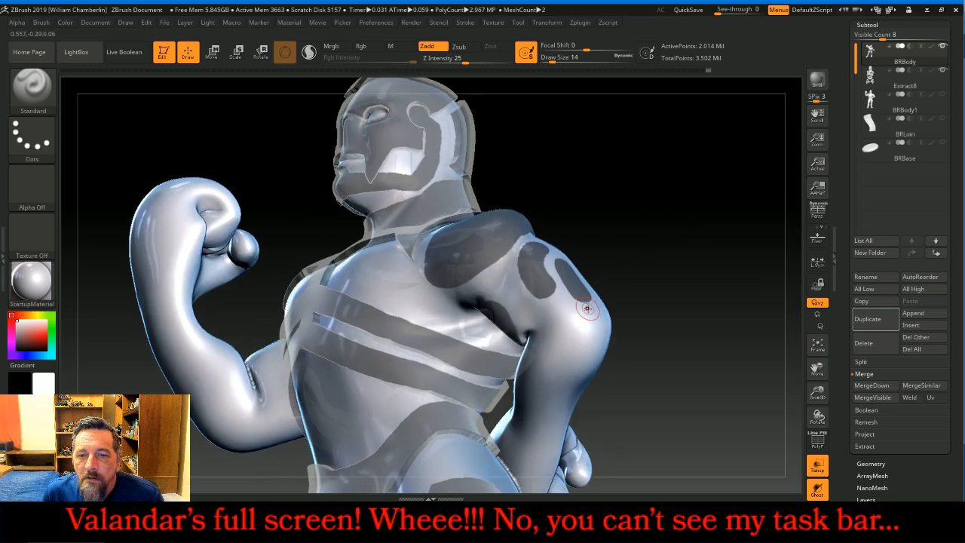
pyautogui.moveTo(642, 278); pyautogui.dragTo(678, 266)
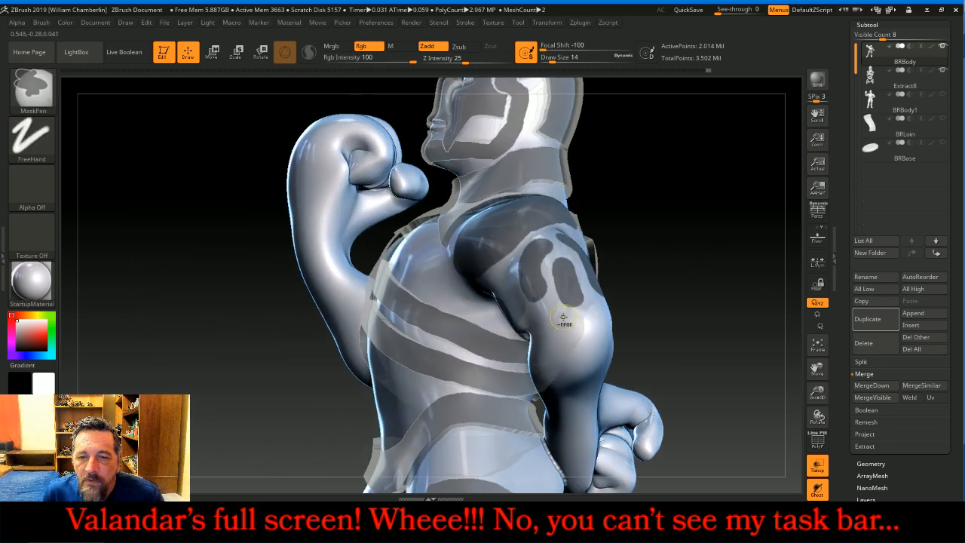
pyautogui.moveTo(623, 299)
pyautogui.mouseDown()
pyautogui.moveTo(697, 205)
pyautogui.moveTo(636, 217)
pyautogui.mouseUp()
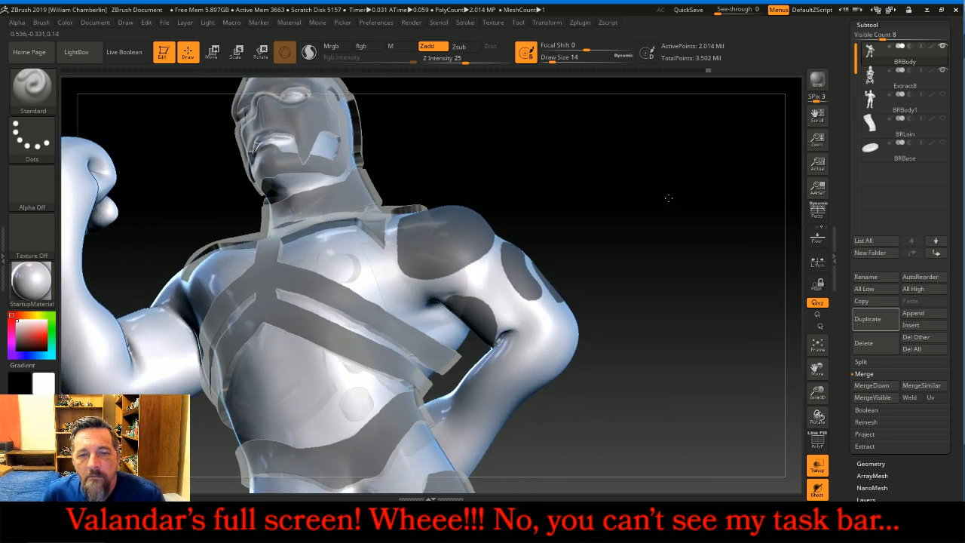
pyautogui.press('ctrl')
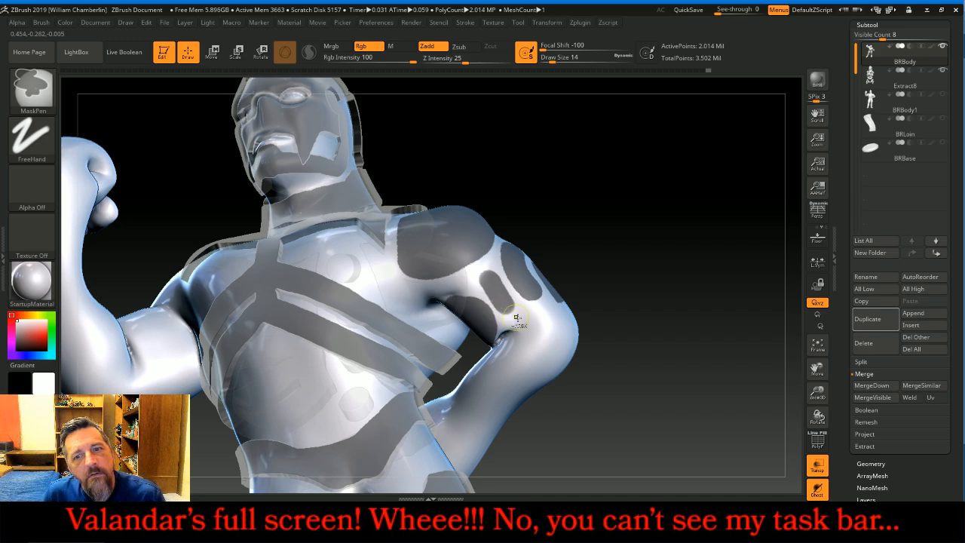
# Step: Extend the masked patches to the rear inner side of the same upper arm, close to the elbow bend
pyautogui.moveTo(675, 238); pyautogui.dragTo(431, 252)
pyautogui.moveTo(405, 161); pyautogui.dragTo(420, 226)
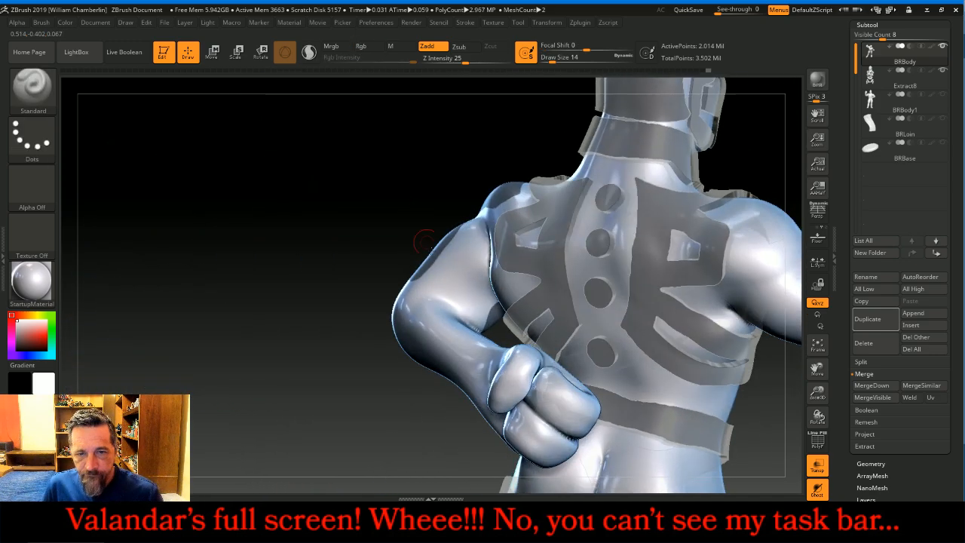
pyautogui.press('ctrl')
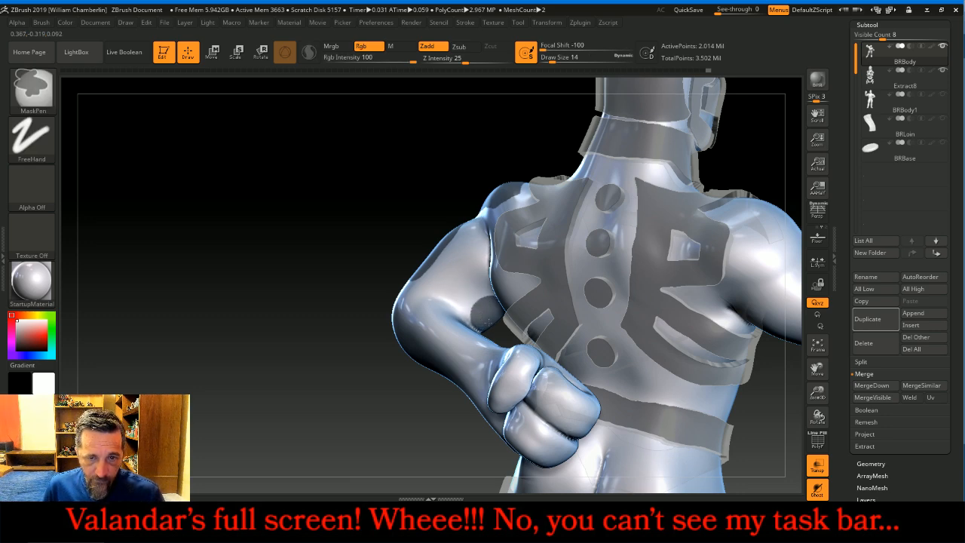
pyautogui.moveTo(344, 222)
pyautogui.mouseDown()
pyautogui.moveTo(358, 201)
pyautogui.moveTo(382, 218)
pyautogui.mouseUp()
pyautogui.press('ctrl')
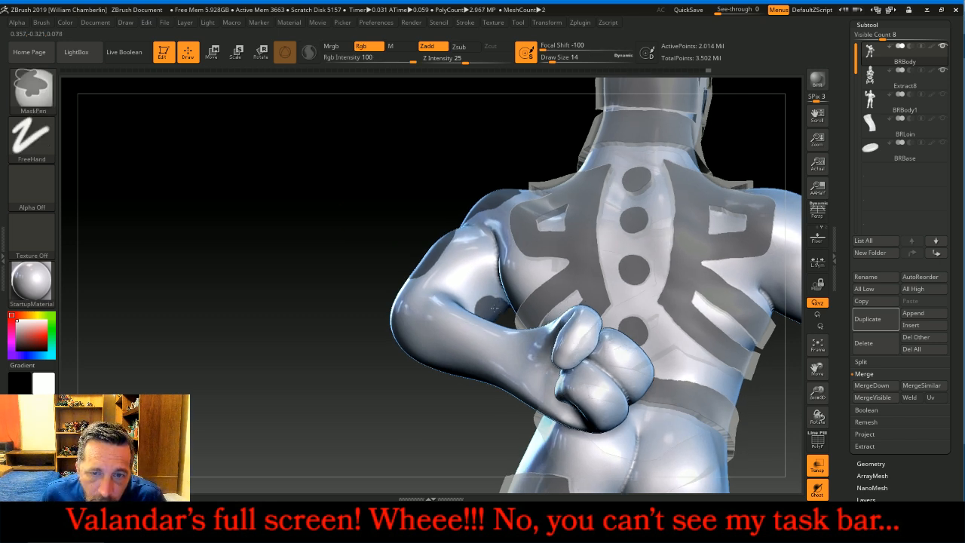
pyautogui.moveTo(319, 258)
pyautogui.mouseDown()
pyautogui.moveTo(332, 334)
pyautogui.moveTo(365, 284)
pyautogui.mouseUp()
# Step: Mask a rounded cap over the shoulder of the raised arm
pyautogui.moveTo(315, 266); pyautogui.dragTo(758, 307)
pyautogui.moveTo(817, 368)
pyautogui.mouseDown()
pyautogui.moveTo(724, 317)
pyautogui.moveTo(732, 298)
pyautogui.moveTo(555, 189)
pyautogui.mouseUp()
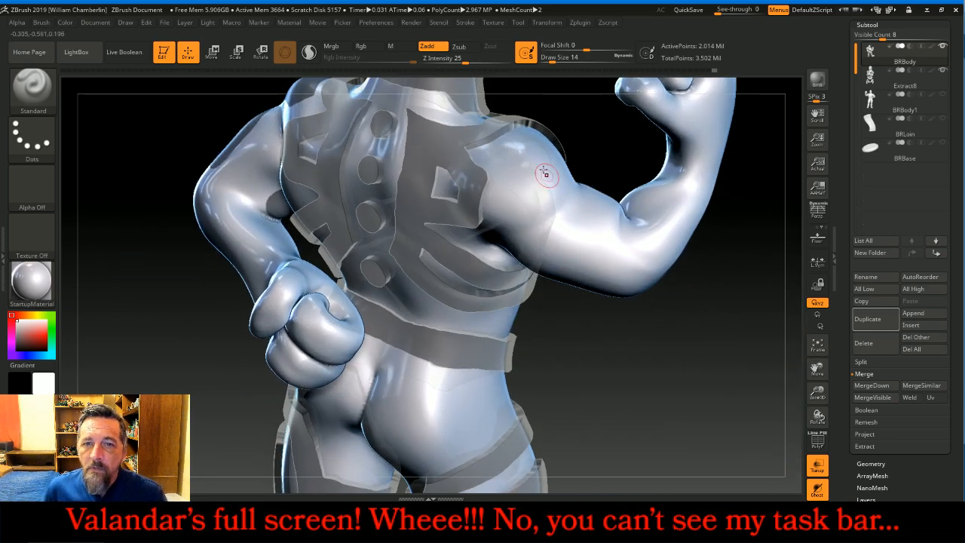
pyautogui.press('ctrl')
pyautogui.moveTo(534, 136)
pyautogui.keyDown('ctrl'); pyautogui.mouseDown()
pyautogui.moveTo(500, 155)
pyautogui.moveTo(491, 182)
pyautogui.moveTo(502, 204)
pyautogui.moveTo(523, 210)
pyautogui.moveTo(564, 175)
pyautogui.mouseUp(); pyautogui.keyUp('ctrl')
pyautogui.moveTo(674, 282)
pyautogui.mouseDown()
pyautogui.moveTo(711, 306)
pyautogui.moveTo(719, 337)
pyautogui.moveTo(626, 243)
pyautogui.mouseUp()
pyautogui.press('ctrl')
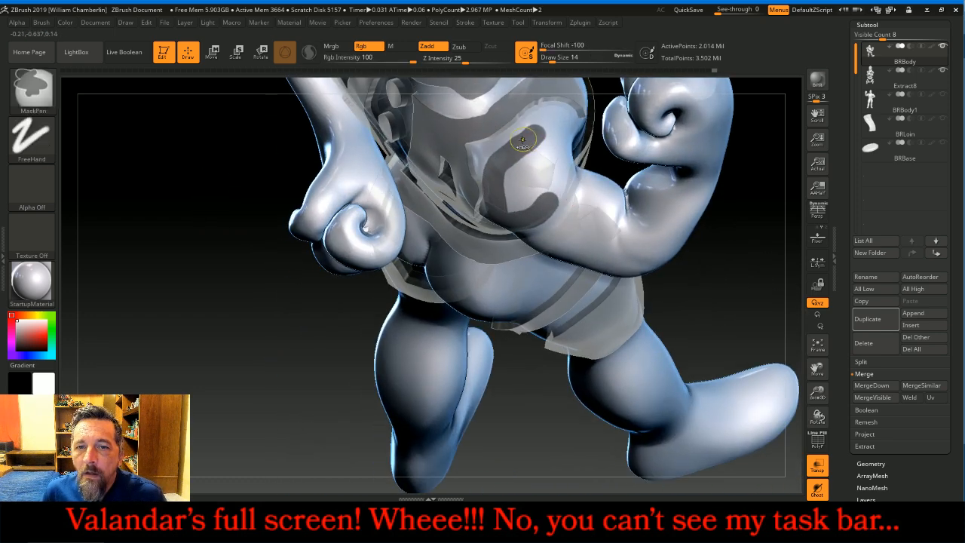
pyautogui.moveTo(527, 141)
pyautogui.keyDown('ctrl'); pyautogui.mouseDown()
pyautogui.moveTo(545, 121)
pyautogui.moveTo(562, 122)
pyautogui.moveTo(555, 194)
pyautogui.moveTo(517, 203)
pyautogui.moveTo(511, 187)
pyautogui.moveTo(547, 146)
pyautogui.moveTo(529, 190)
pyautogui.moveTo(532, 180)
pyautogui.mouseUp(); pyautogui.keyUp('ctrl')
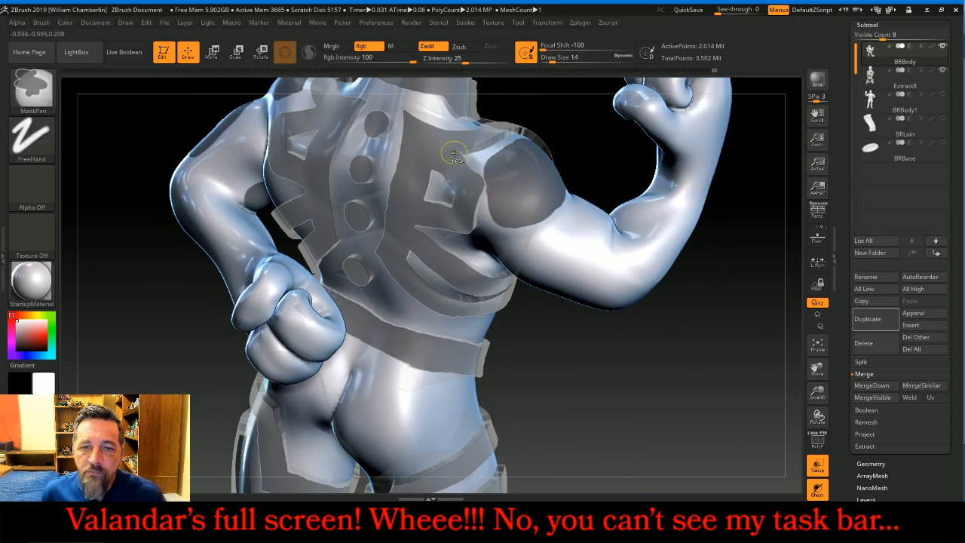
# Step: Trim the raised arm's shoulder cap mask into straight, angular edges along its rear and lower sides
pyautogui.moveTo(453, 151)
pyautogui.keyDown('ctrl'); pyautogui.mouseDown()
pyautogui.moveTo(474, 170)
pyautogui.moveTo(471, 161)
pyautogui.mouseUp(); pyautogui.keyUp('ctrl')
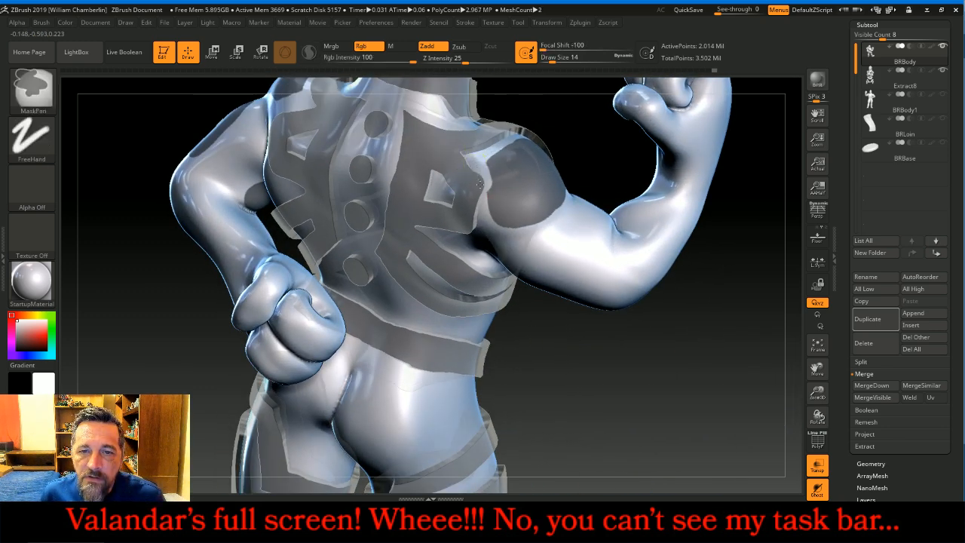
pyautogui.keyDown('ctrl'); pyautogui.keyDown('alt'); pyautogui.moveTo(484, 218); pyautogui.dragTo(484, 224); pyautogui.keyUp('alt'); pyautogui.keyUp('ctrl')
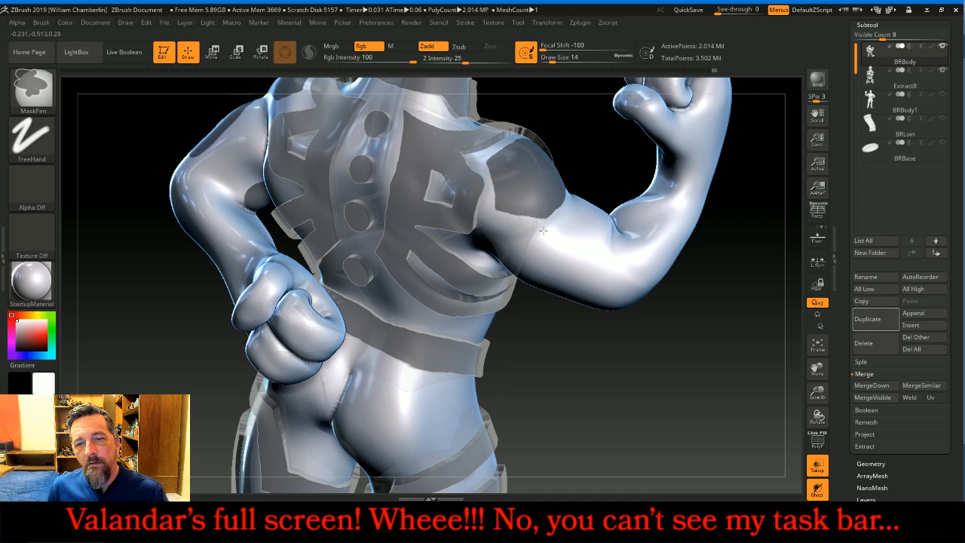
pyautogui.moveTo(704, 340)
pyautogui.mouseDown()
pyautogui.moveTo(680, 364)
pyautogui.moveTo(624, 287)
pyautogui.moveTo(699, 349)
pyautogui.moveTo(559, 226)
pyautogui.mouseUp()
pyautogui.press('ctrl')
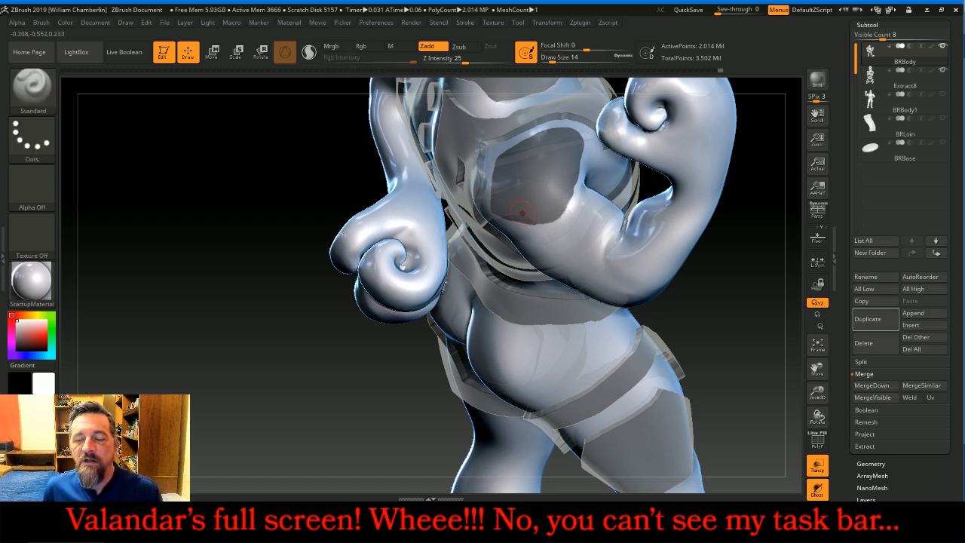
# Step: Mask a rounded patch on the inner biceps of the raised arm and tidy the nearby shoulder cap edge
pyautogui.moveTo(715, 347)
pyautogui.mouseDown()
pyautogui.moveTo(746, 385)
pyautogui.moveTo(587, 204)
pyautogui.moveTo(603, 219)
pyautogui.mouseUp()
pyautogui.press('ctrl')
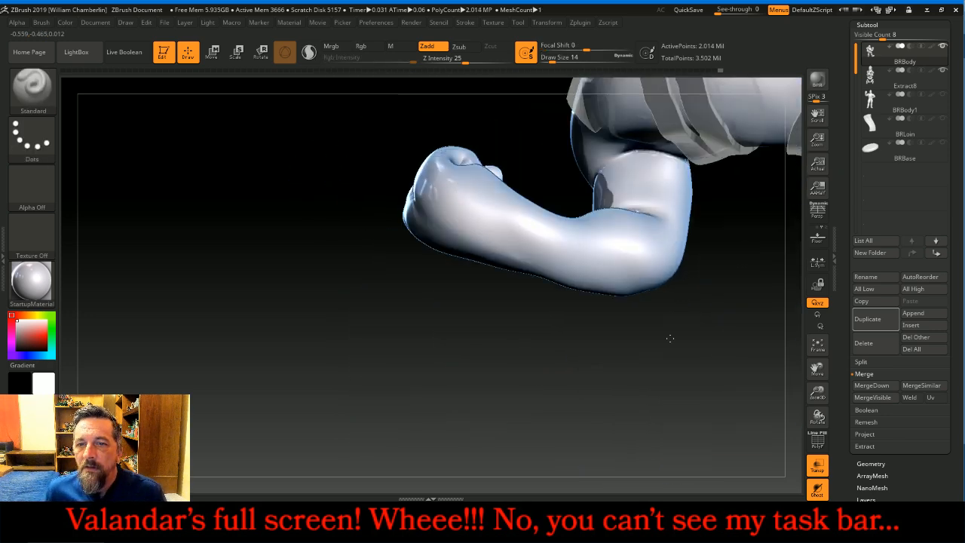
pyautogui.press('ctrl')
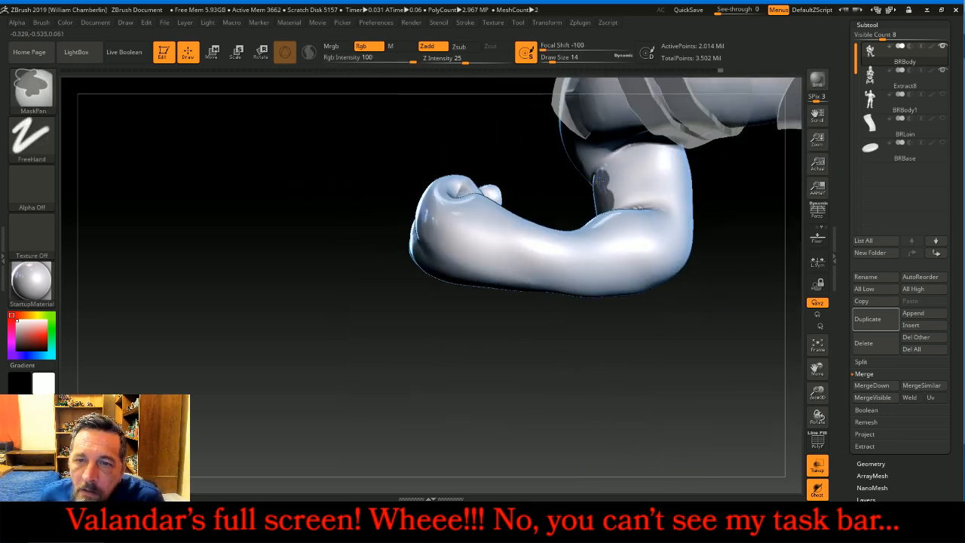
pyautogui.keyDown('ctrl'); pyautogui.moveTo(607, 178); pyautogui.dragTo(614, 186); pyautogui.keyUp('ctrl')
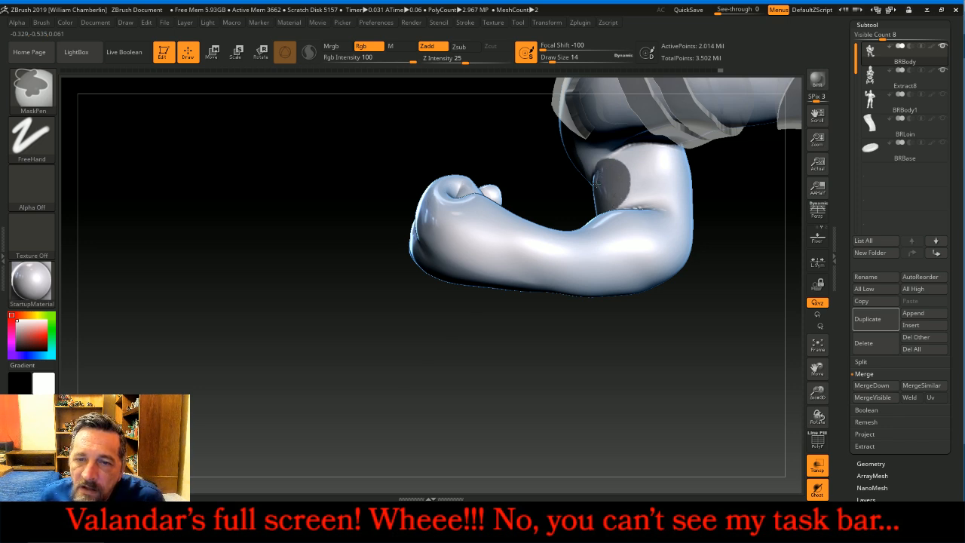
pyautogui.moveTo(743, 209); pyautogui.dragTo(743, 193)
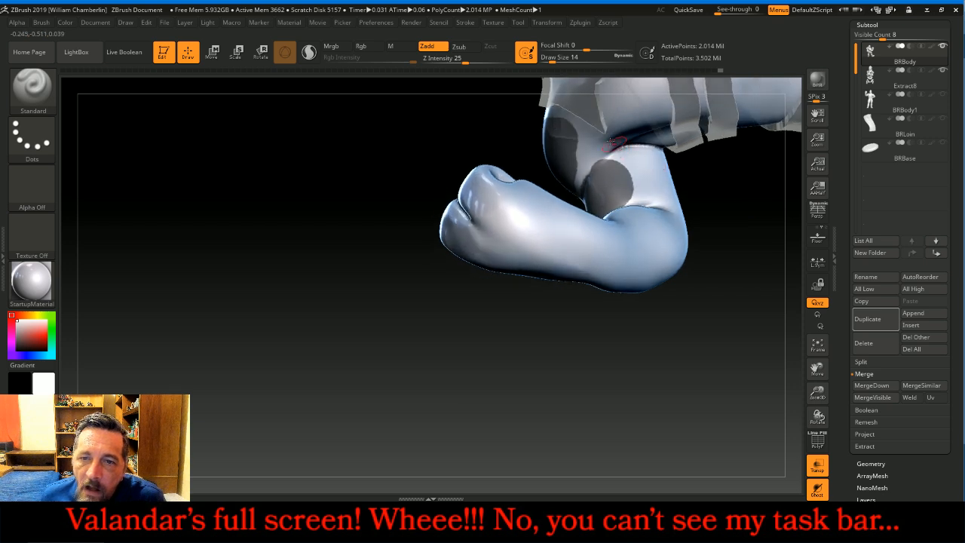
pyautogui.press('ctrl')
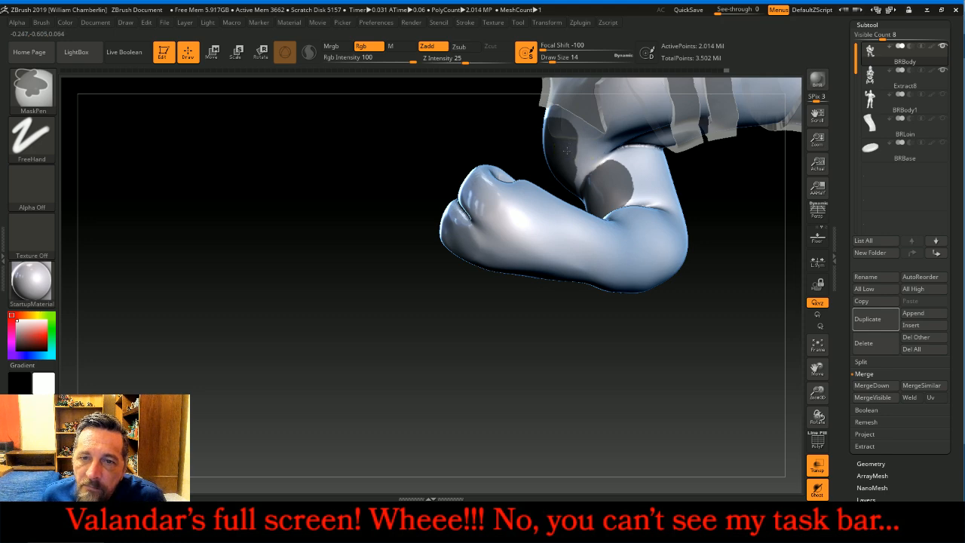
# Step: Mask a group of oblong patches along the rear and underside of the raised upper arm, undoing misplaced strokes
pyautogui.moveTo(547, 353)
pyautogui.mouseDown()
pyautogui.moveTo(589, 320)
pyautogui.moveTo(620, 259)
pyautogui.moveTo(674, 311)
pyautogui.moveTo(538, 183)
pyautogui.moveTo(548, 172)
pyautogui.moveTo(581, 182)
pyautogui.mouseUp()
pyautogui.press('ctrl')
pyautogui.moveTo(593, 286)
pyautogui.mouseDown()
pyautogui.moveTo(549, 205)
pyautogui.moveTo(569, 219)
pyautogui.moveTo(561, 224)
pyautogui.moveTo(548, 208)
pyautogui.moveTo(585, 229)
pyautogui.mouseUp()
pyautogui.press('ctrl')
pyautogui.hotkey('ctrl', 'z')
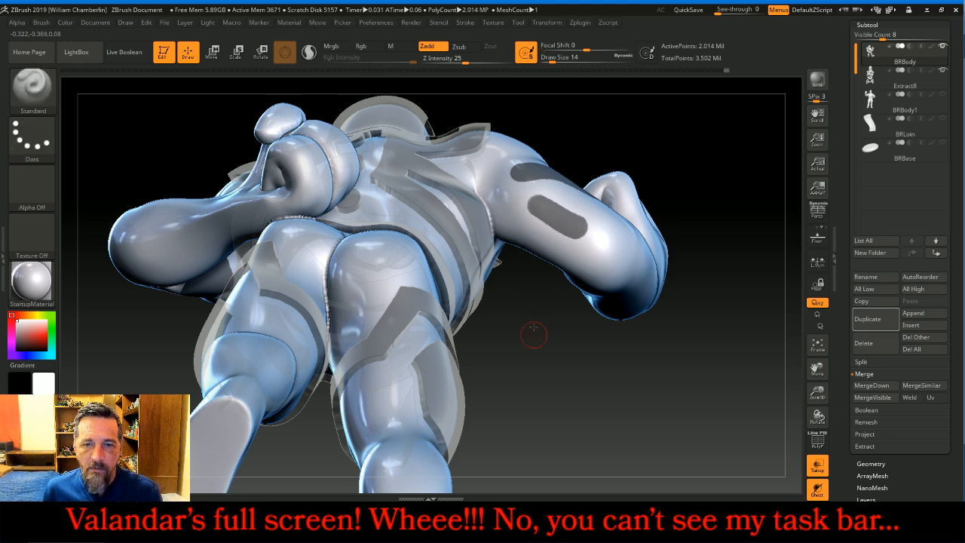
pyautogui.moveTo(534, 334); pyautogui.dragTo(529, 267)
pyautogui.keyDown('ctrl'); pyautogui.moveTo(512, 209); pyautogui.dragTo(503, 204); pyautogui.keyUp('ctrl')
pyautogui.hotkey('ctrl', 'z')
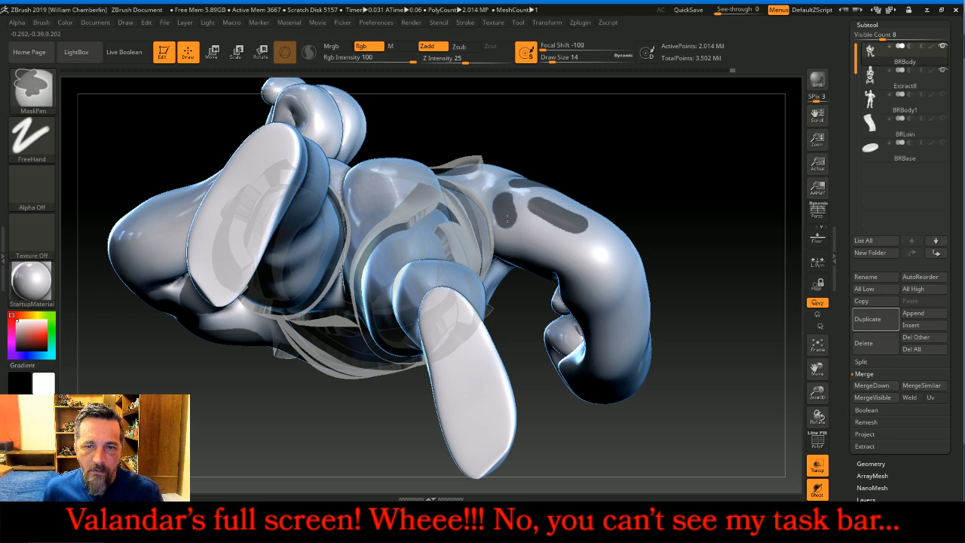
# Step: Mask a long oblong patch along the back of the raised upper arm
pyautogui.moveTo(734, 226)
pyautogui.mouseDown()
pyautogui.moveTo(755, 139)
pyautogui.moveTo(682, 164)
pyautogui.mouseUp()
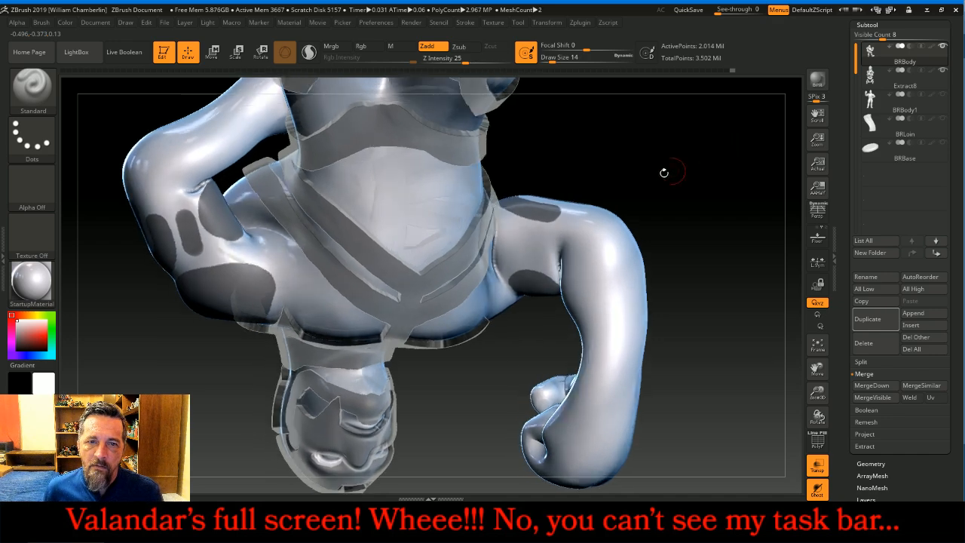
pyautogui.moveTo(625, 181); pyautogui.dragTo(590, 273)
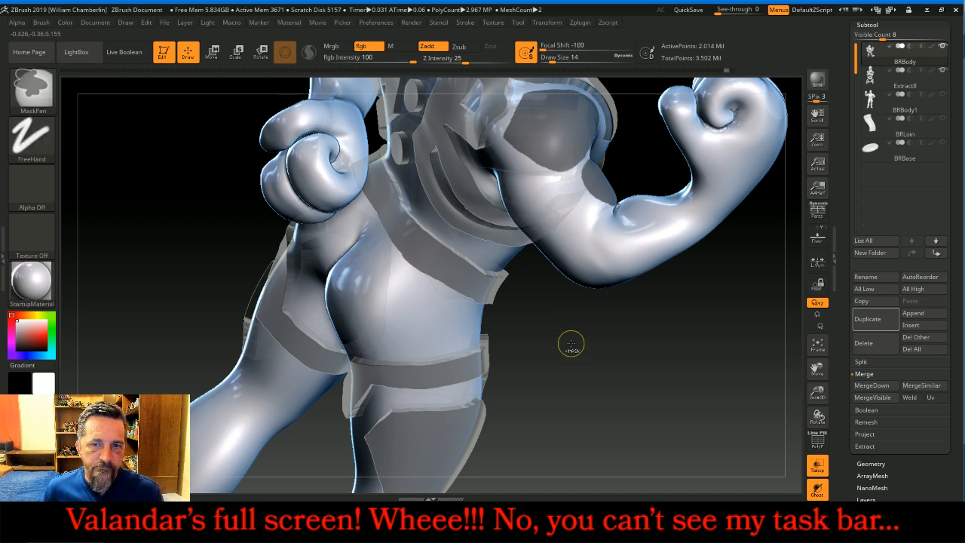
pyautogui.moveTo(571, 338); pyautogui.dragTo(587, 325)
pyautogui.keyDown('ctrl'); pyautogui.moveTo(572, 192); pyautogui.dragTo(588, 215); pyautogui.keyUp('ctrl')
pyautogui.moveTo(580, 340); pyautogui.dragTo(559, 313)
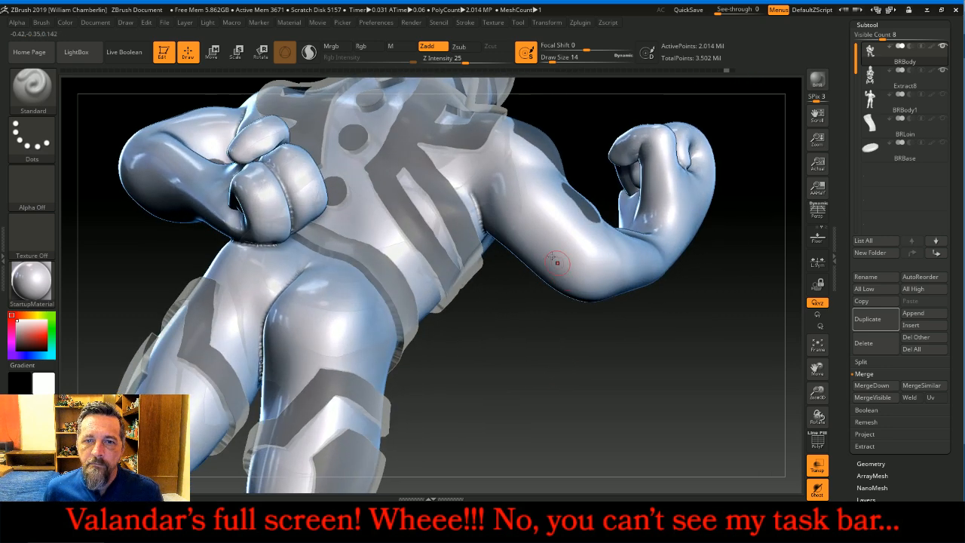
pyautogui.moveTo(510, 194)
pyautogui.keyDown('ctrl'); pyautogui.mouseDown()
pyautogui.moveTo(529, 193)
pyautogui.moveTo(568, 229)
pyautogui.mouseUp(); pyautogui.keyUp('ctrl')
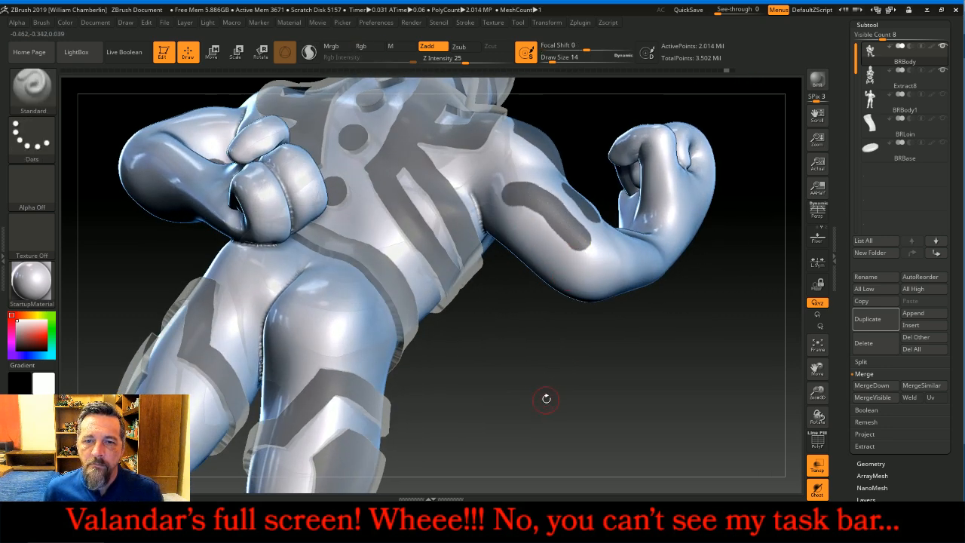
# Step: Mask a second oblong patch on the underside of the raised upper arm, beside the long rear patch
pyautogui.moveTo(545, 398); pyautogui.dragTo(524, 260)
pyautogui.keyDown('ctrl'); pyautogui.moveTo(495, 220); pyautogui.dragTo(494, 239); pyautogui.keyUp('ctrl')
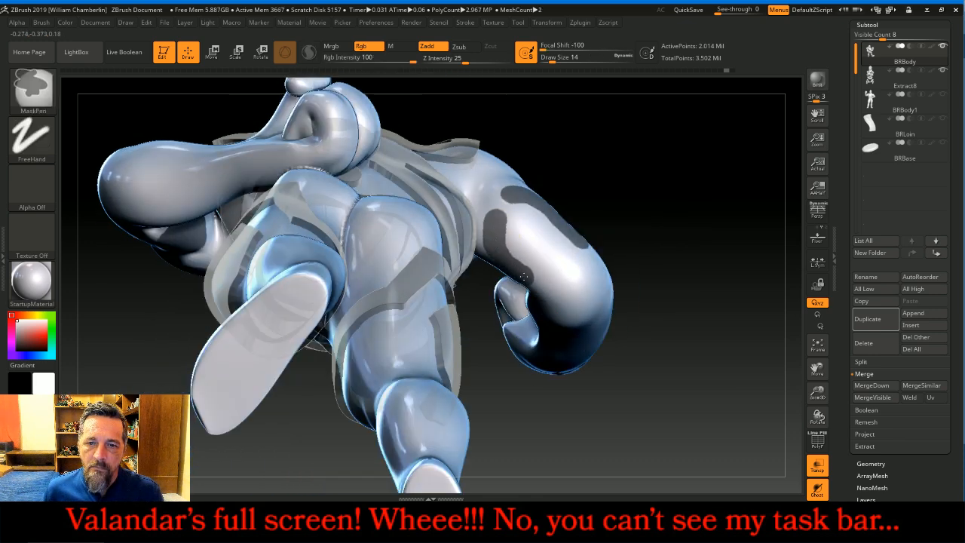
pyautogui.keyDown('ctrl'); pyautogui.moveTo(524, 228); pyautogui.dragTo(562, 265); pyautogui.keyUp('ctrl')
# Step: Turn off transparency and extract the masked shoulder caps and arm patches as a new subtool, accepting the result
pyautogui.moveTo(739, 145)
pyautogui.mouseDown()
pyautogui.moveTo(726, 254)
pyautogui.moveTo(623, 236)
pyautogui.mouseUp()
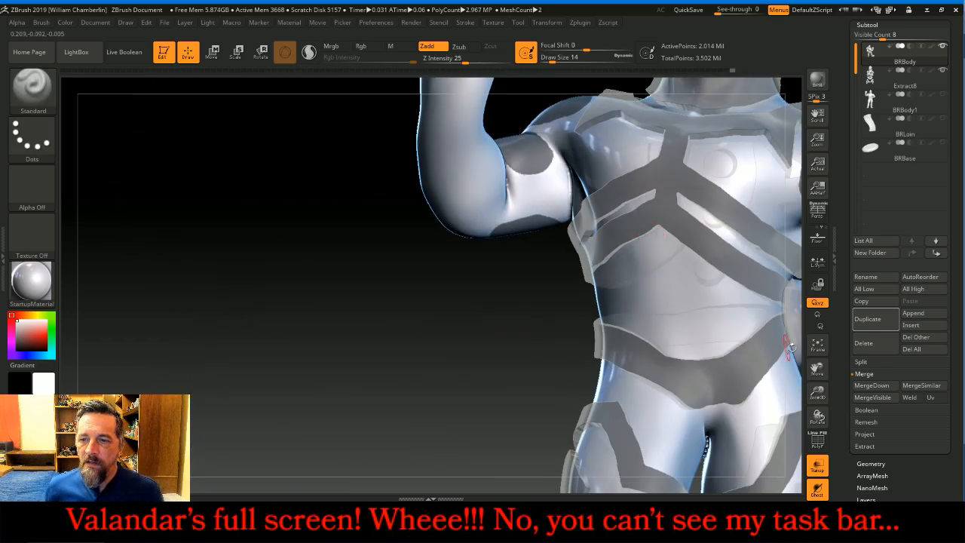
pyautogui.click(817, 345)
pyautogui.moveTo(706, 355); pyautogui.dragTo(708, 351)
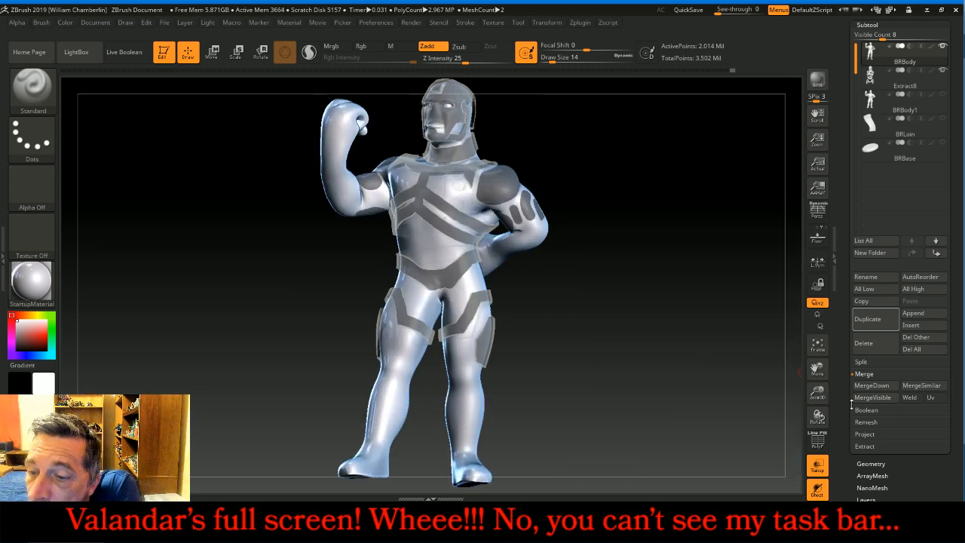
pyautogui.click(817, 465)
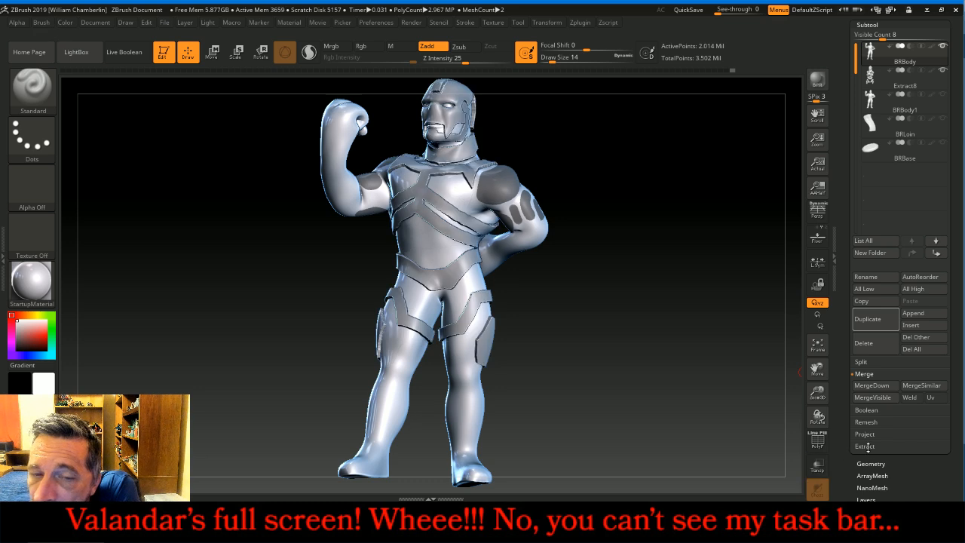
pyautogui.click(864, 446)
pyautogui.click(889, 445)
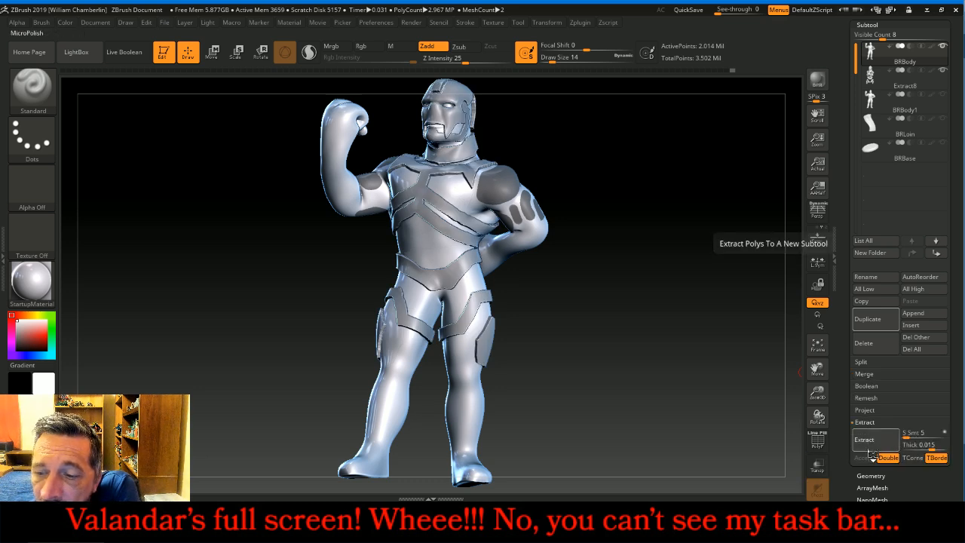
pyautogui.click(863, 457)
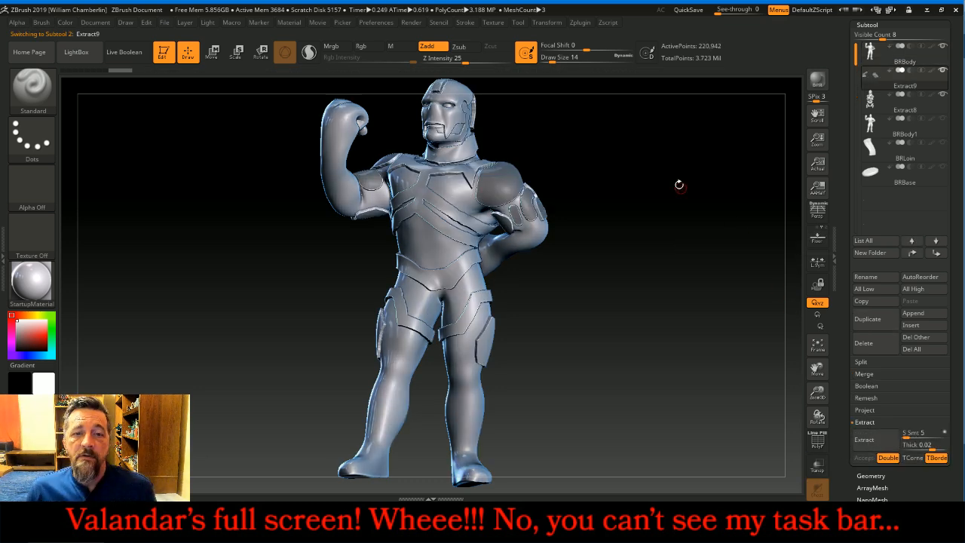
# Step: Clear the masks from the newly extracted arm pieces and from BRBody
pyautogui.keyDown('ctrl'); pyautogui.moveTo(668, 172); pyautogui.dragTo(716, 191); pyautogui.keyUp('ctrl')
pyautogui.click(873, 56)
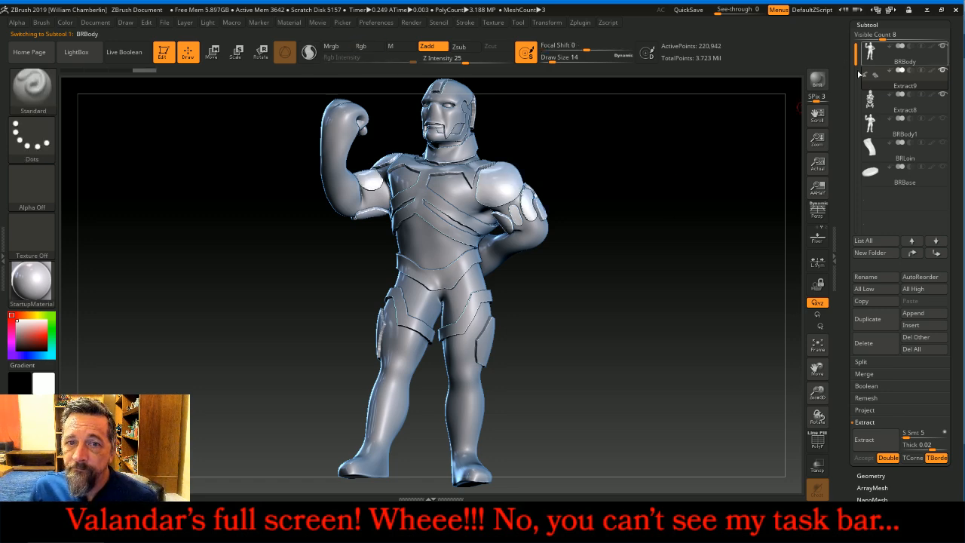
pyautogui.moveTo(669, 151)
pyautogui.keyDown('ctrl'); pyautogui.mouseDown()
pyautogui.moveTo(710, 211)
pyautogui.moveTo(765, 226)
pyautogui.moveTo(725, 227)
pyautogui.mouseUp(); pyautogui.keyUp('ctrl')
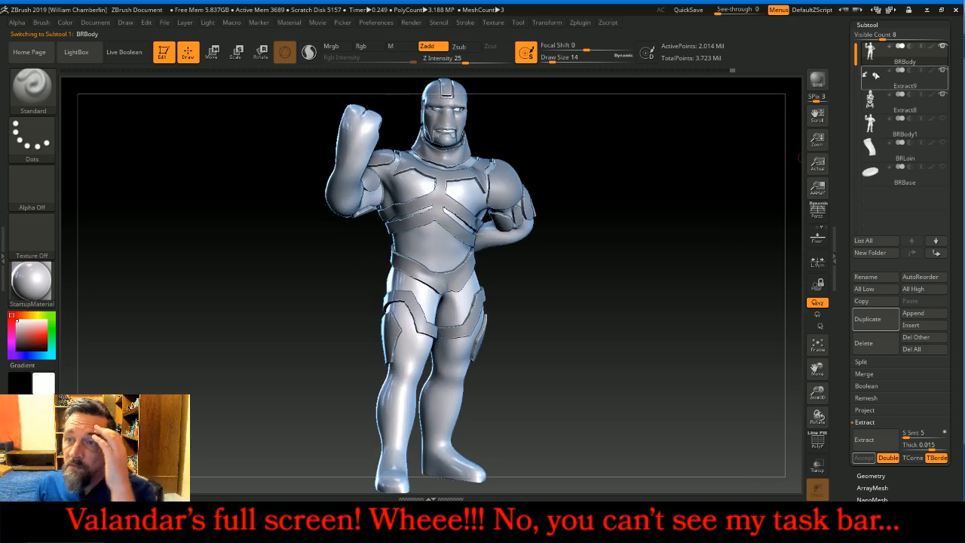
# Step: Merge the extracted shoulder and arm pieces in Extract9 down into the Extract8 costume subtool
pyautogui.click(893, 75)
pyautogui.click(863, 374)
pyautogui.click(870, 385)
pyautogui.moveTo(749, 289); pyautogui.dragTo(723, 276)
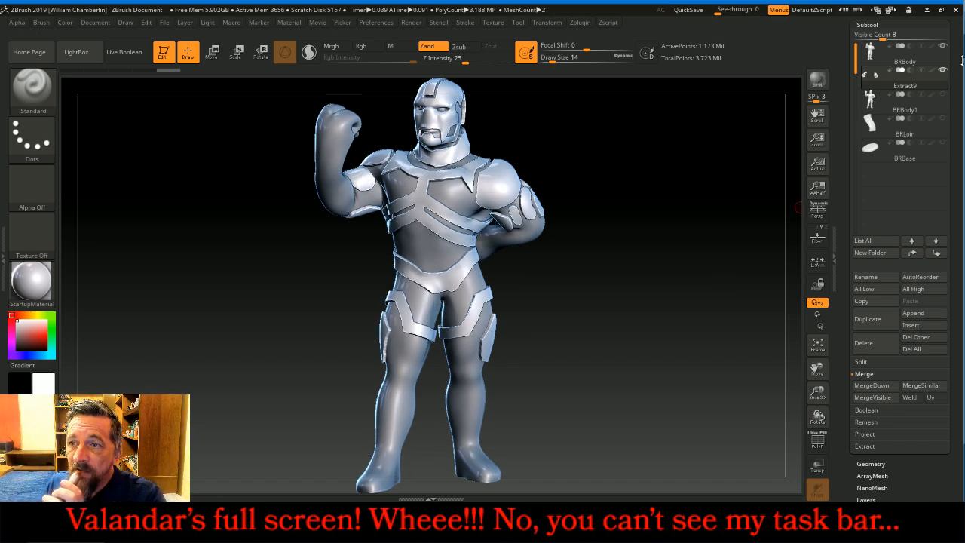
# Step: Hide BRBody and the merged costume, show BRBody1 and BRLoin, and make BRLoin the active subtool
pyautogui.click(879, 55)
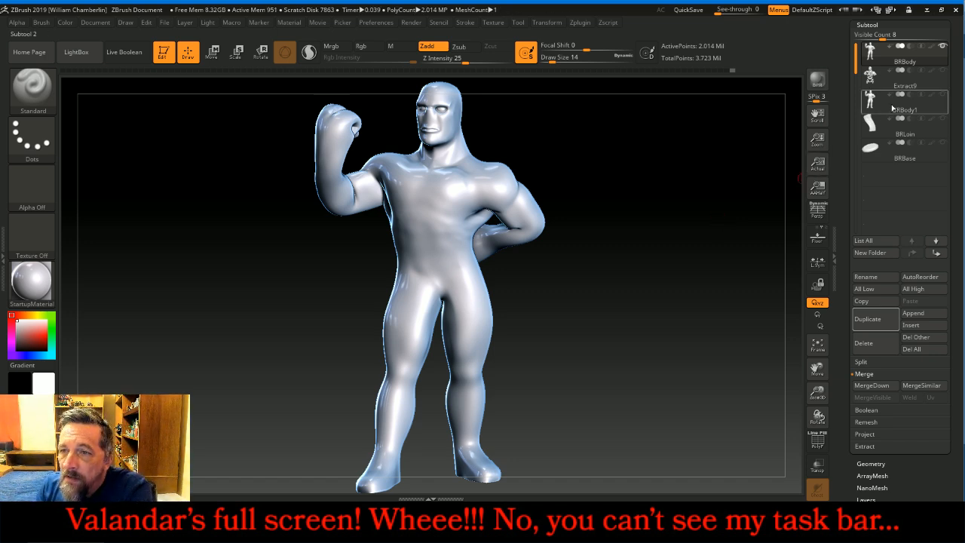
pyautogui.click(942, 96)
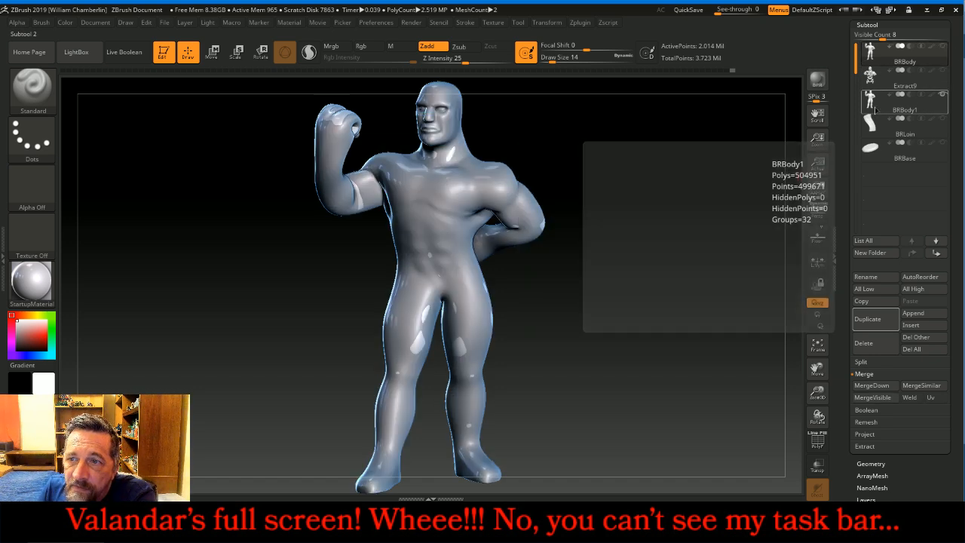
pyautogui.click(875, 108)
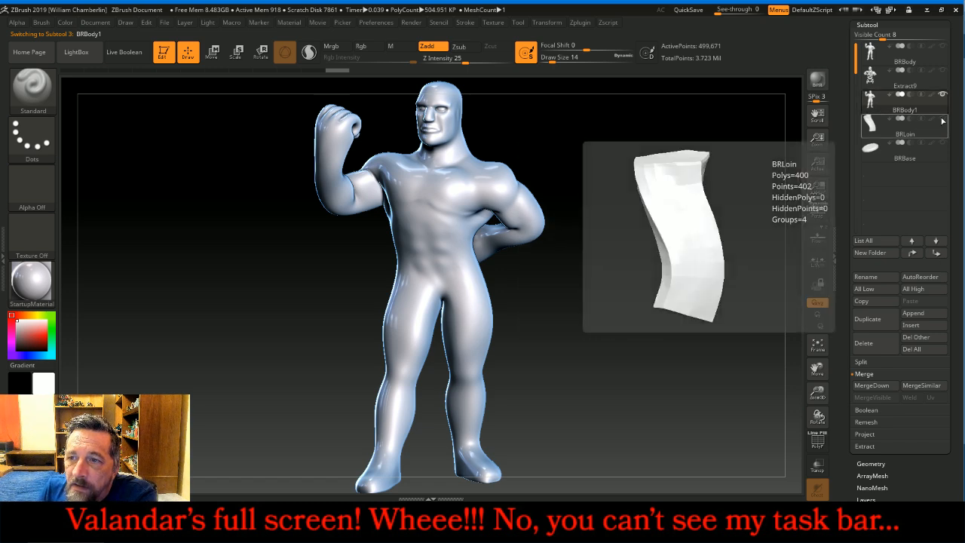
pyautogui.click(942, 118)
pyautogui.click(900, 127)
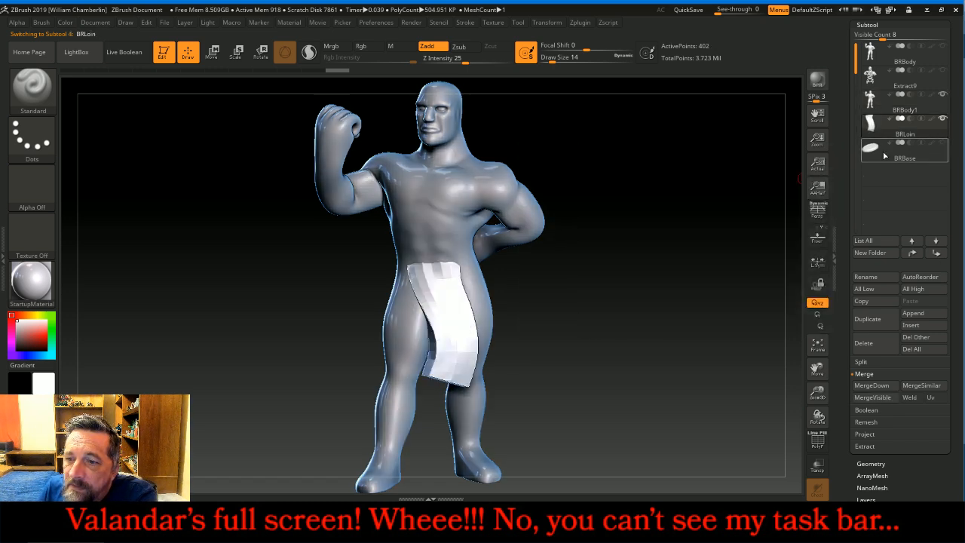
# Step: Subdivide the BRLoin cloth up to subdivision level 6 and delete its lower subdivision levels
pyautogui.click(888, 465)
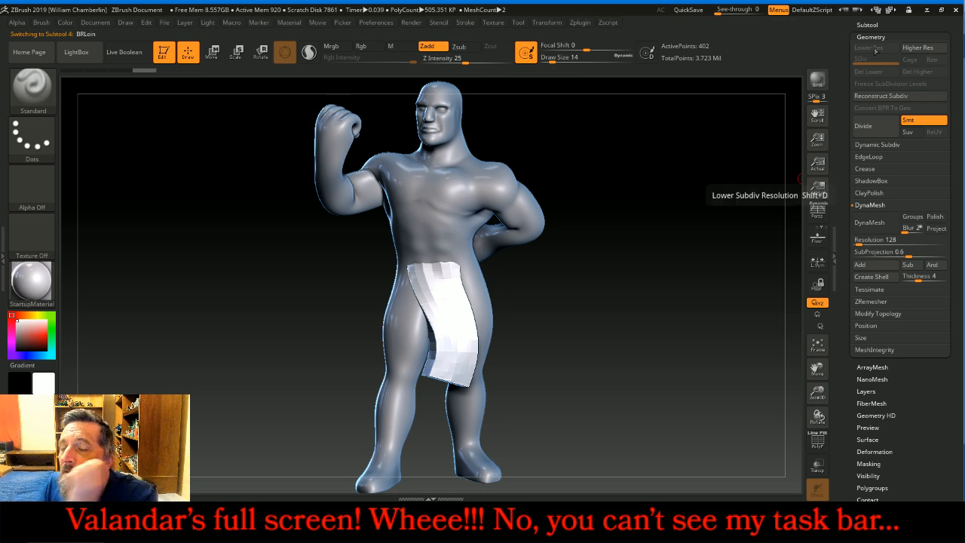
pyautogui.click(878, 129)
pyautogui.click(878, 128)
pyautogui.click(878, 128)
pyautogui.click(878, 128)
pyautogui.click(878, 129)
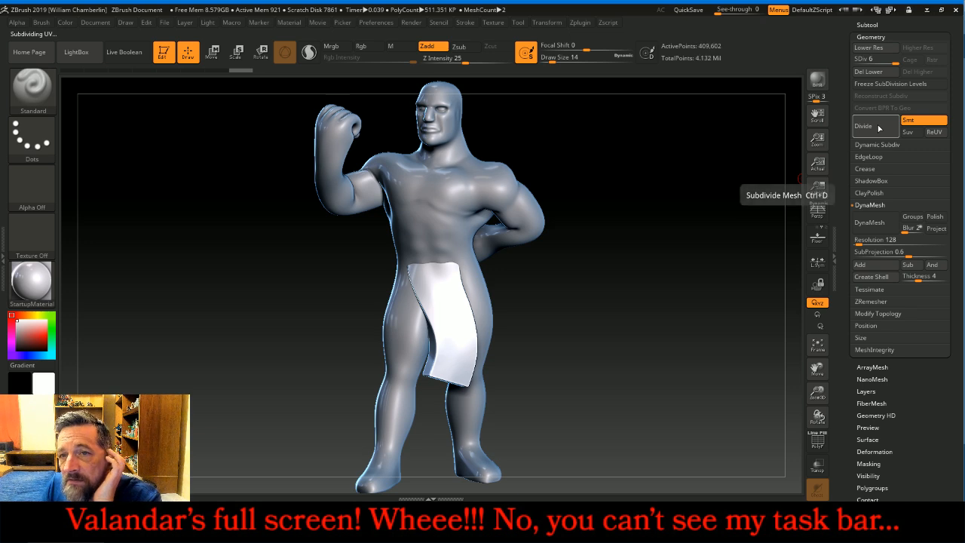
pyautogui.click(869, 72)
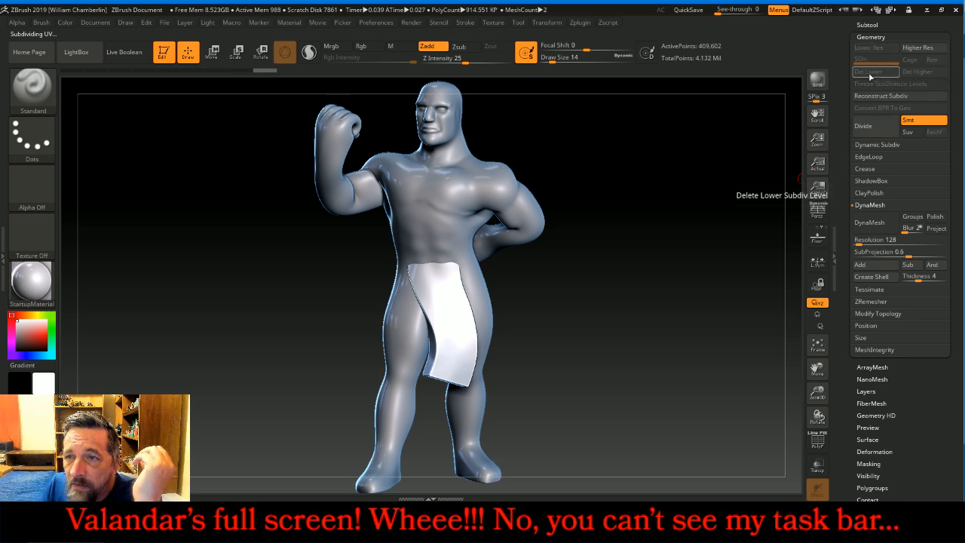
# Step: Hide the polygroups of both hands and wrists on BRBody1, including the raised fist's fingers
pyautogui.click(868, 26)
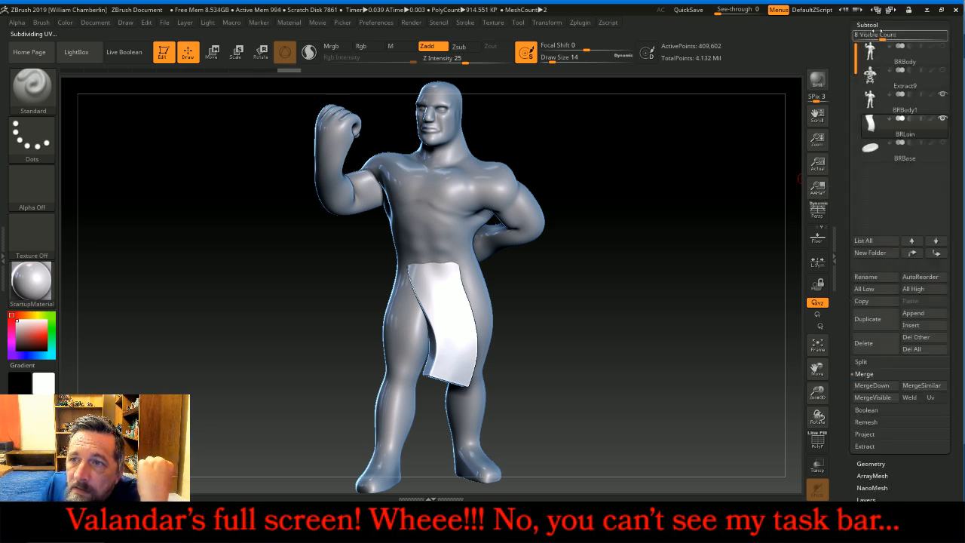
pyautogui.click(876, 98)
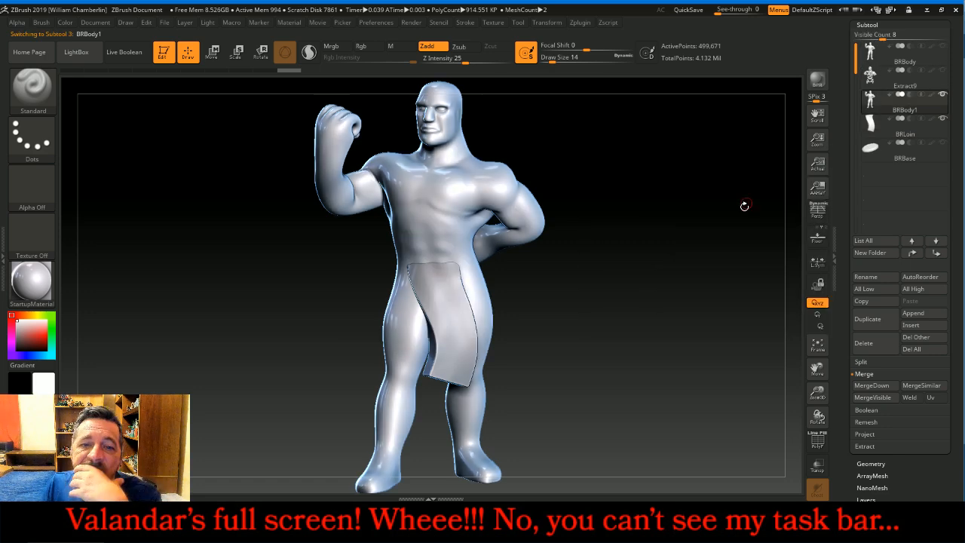
pyautogui.moveTo(688, 264); pyautogui.dragTo(532, 257)
pyautogui.keyDown('ctrl'); pyautogui.keyDown('shift'); pyautogui.click(503, 262); pyautogui.keyUp('shift'); pyautogui.keyUp('ctrl')
pyautogui.keyDown('ctrl'); pyautogui.keyDown('shift'); pyautogui.click(502, 263); pyautogui.keyUp('shift'); pyautogui.keyUp('ctrl')
pyautogui.keyDown('ctrl'); pyautogui.keyDown('shift'); pyautogui.click(520, 273); pyautogui.keyUp('shift'); pyautogui.keyUp('ctrl')
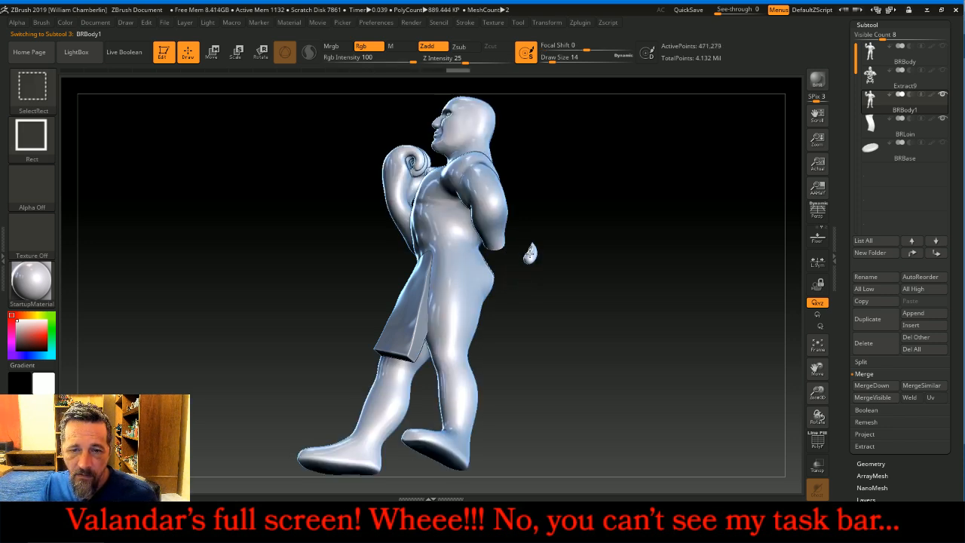
pyautogui.keyDown('ctrl'); pyautogui.keyDown('shift'); pyautogui.click(530, 253); pyautogui.keyUp('shift'); pyautogui.keyUp('ctrl')
pyautogui.moveTo(560, 241); pyautogui.dragTo(594, 253)
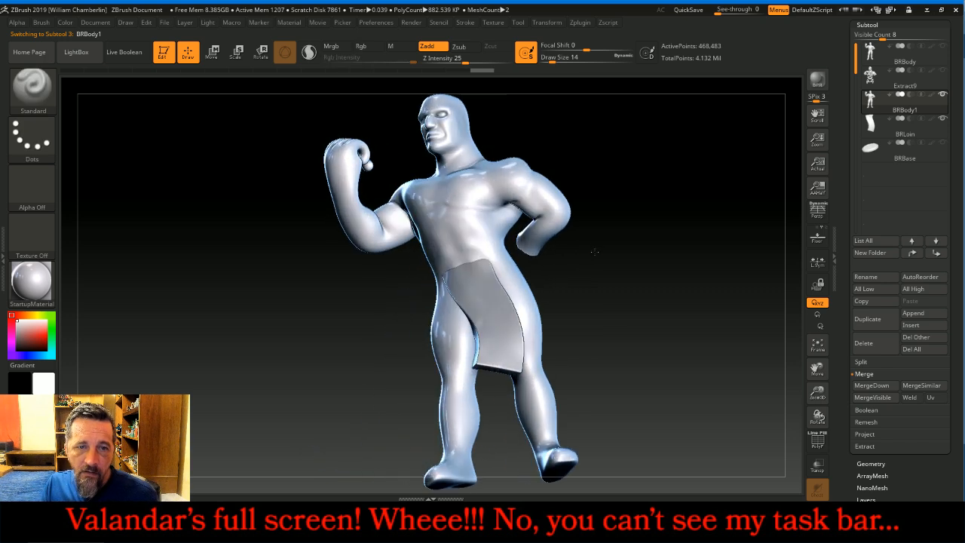
pyautogui.keyDown('ctrl'); pyautogui.keyDown('shift'); pyautogui.click(344, 172); pyautogui.keyUp('shift'); pyautogui.keyUp('ctrl')
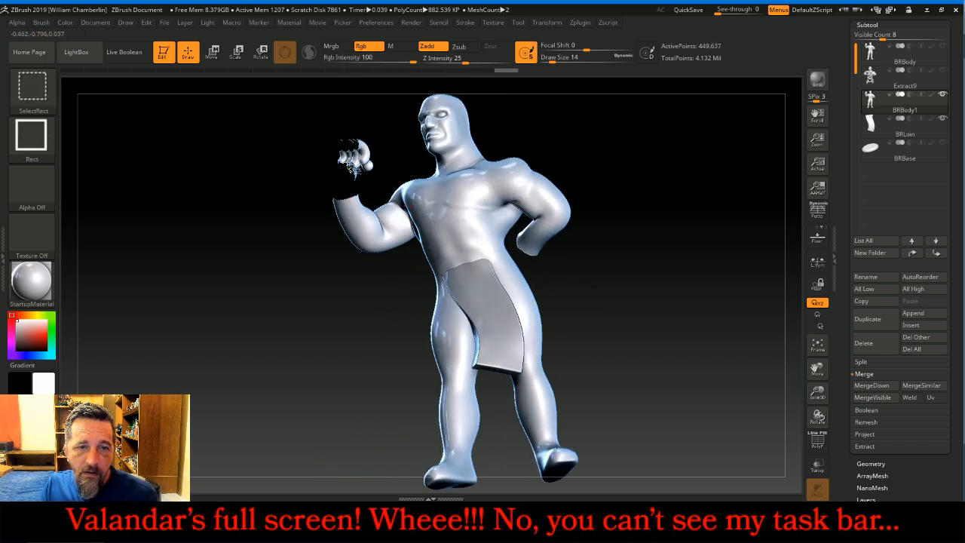
pyautogui.keyDown('ctrl'); pyautogui.keyDown('shift'); pyautogui.click(353, 164); pyautogui.keyUp('shift'); pyautogui.keyUp('ctrl')
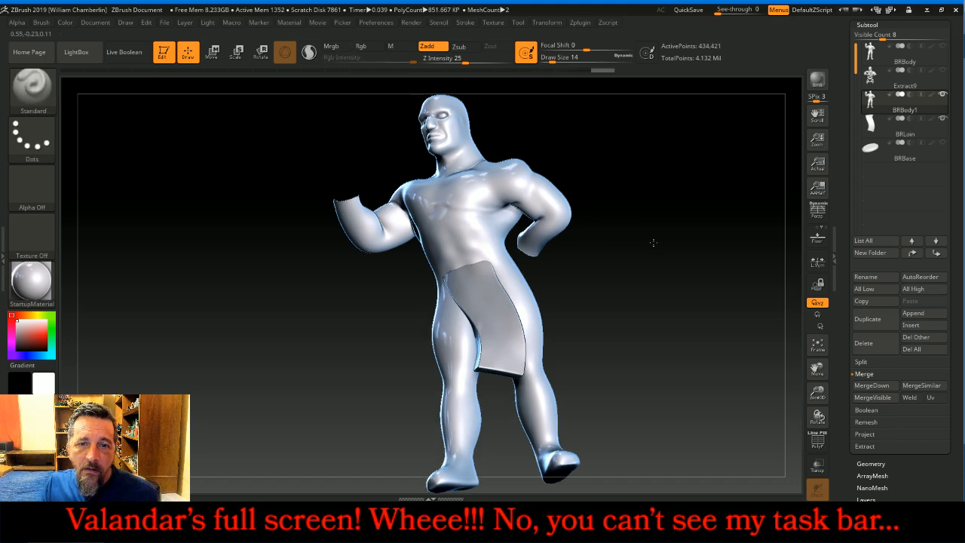
# Step: Delete the hidden hand geometry from BRBody1
pyautogui.keyDown('shift'); pyautogui.moveTo(652, 241); pyautogui.dragTo(653, 247); pyautogui.keyUp('shift')
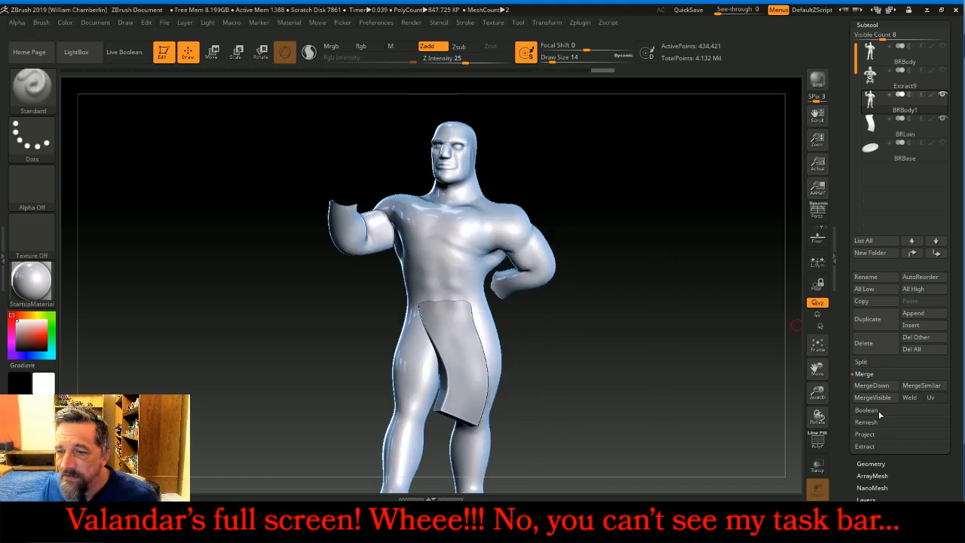
pyautogui.click(874, 463)
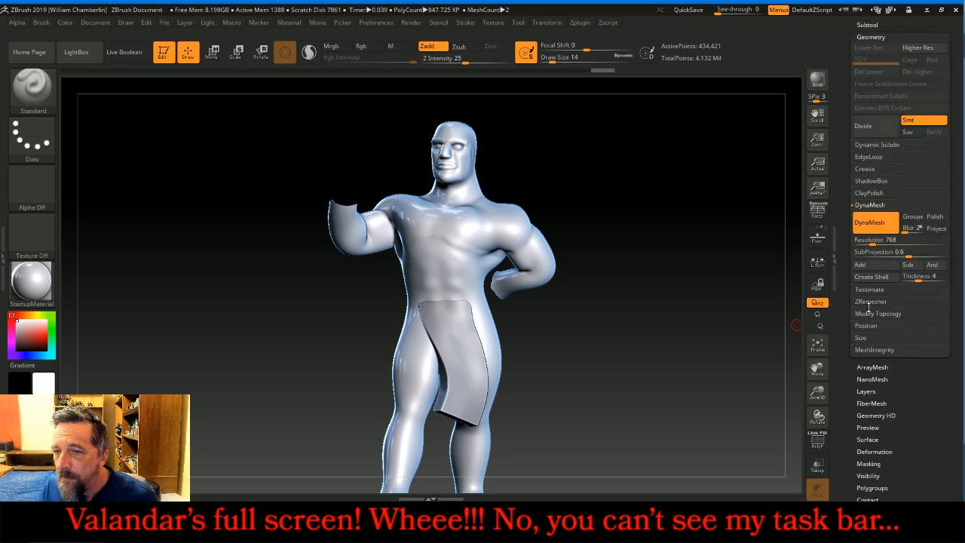
pyautogui.click(877, 313)
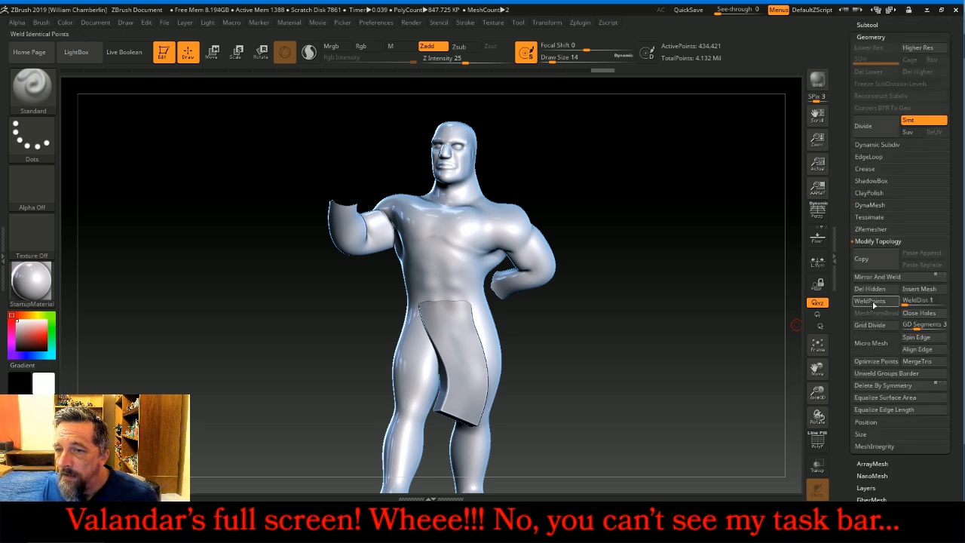
pyautogui.click(872, 292)
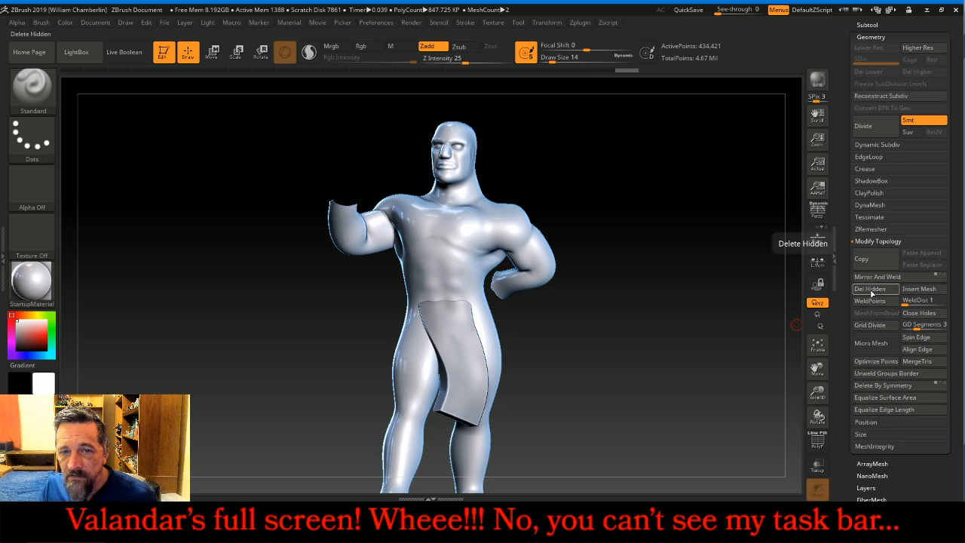
pyautogui.moveTo(724, 239); pyautogui.dragTo(724, 238)
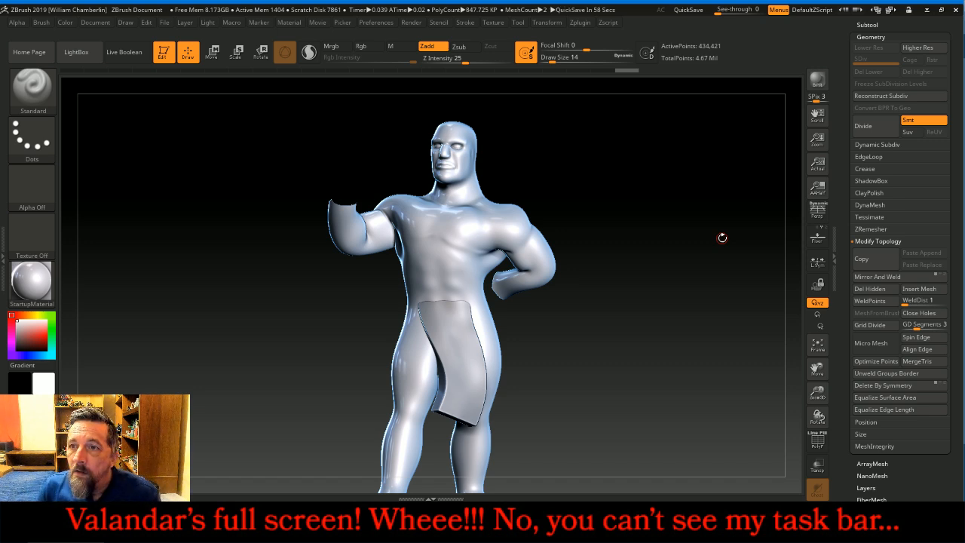
# Step: Inspect BRBody1 from behind with BRLoin hidden, show BRLoin again and turn on transparency
pyautogui.click(866, 25)
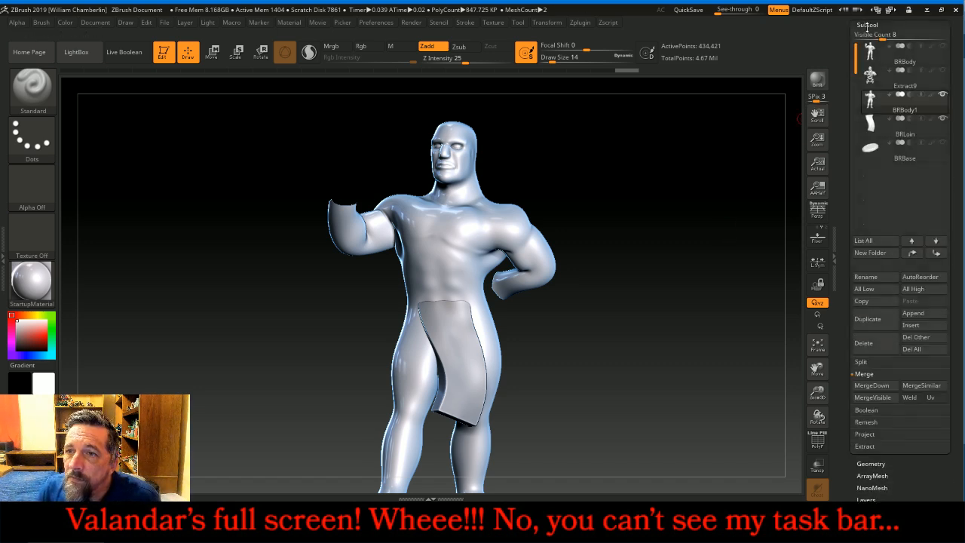
pyautogui.click(944, 118)
pyautogui.moveTo(725, 222); pyautogui.dragTo(637, 219)
pyautogui.moveTo(721, 290); pyautogui.dragTo(683, 293)
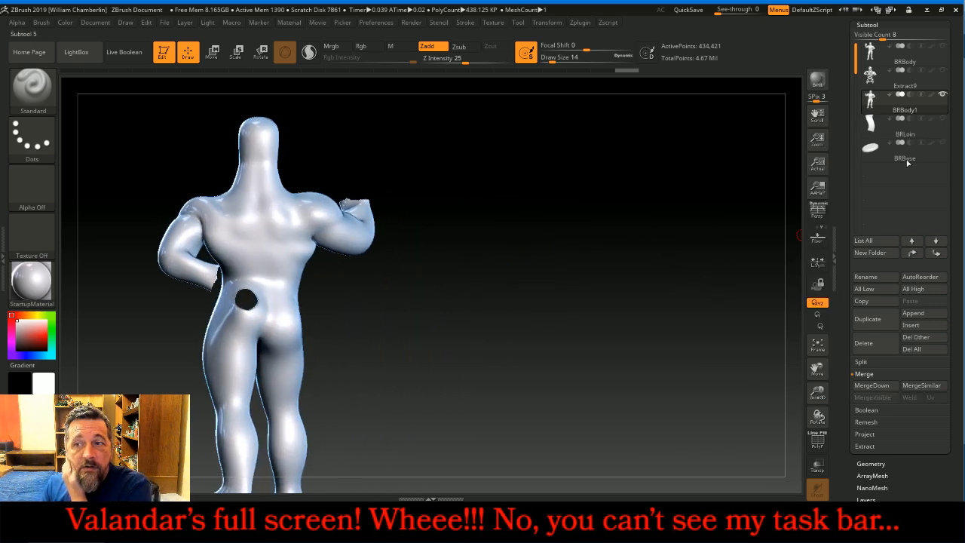
pyautogui.click(943, 120)
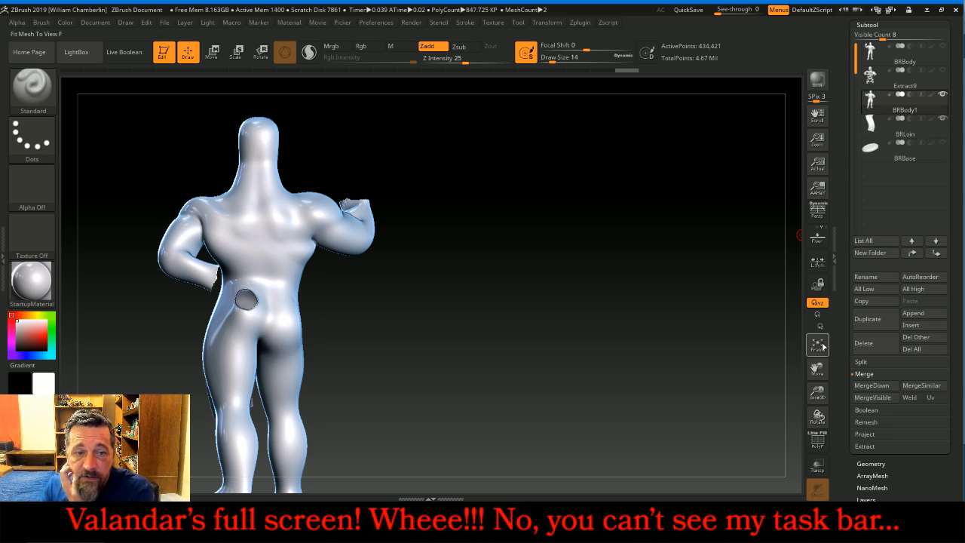
pyautogui.click(814, 469)
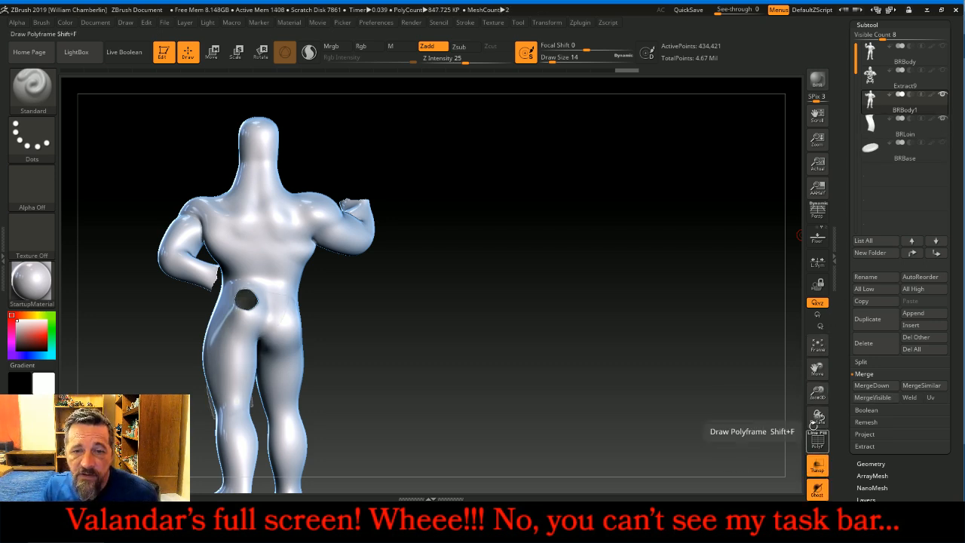
# Step: Mask a belt band across the back of BRBody1's hips, dipping to a V above the buttocks
pyautogui.click(817, 345)
pyautogui.moveTo(817, 392); pyautogui.dragTo(817, 394)
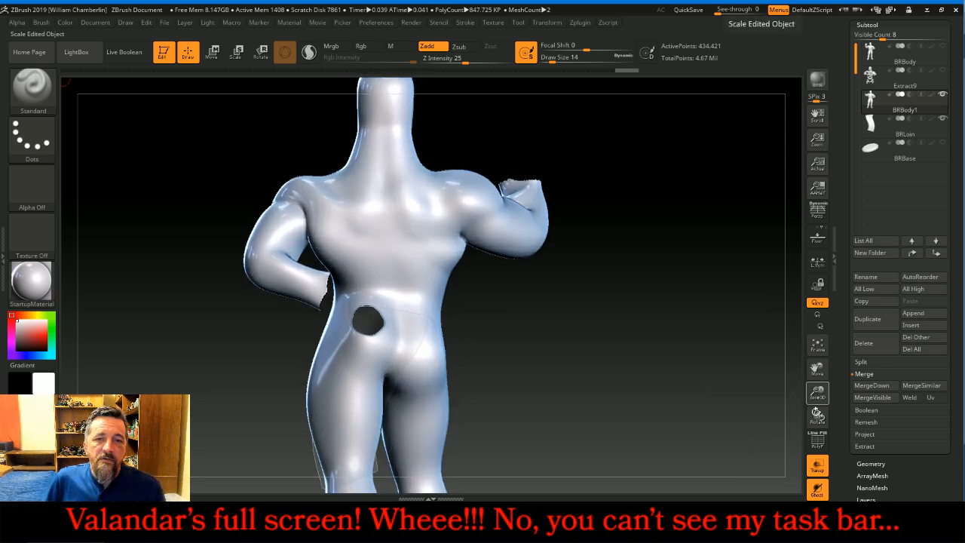
pyautogui.press('ctrl')
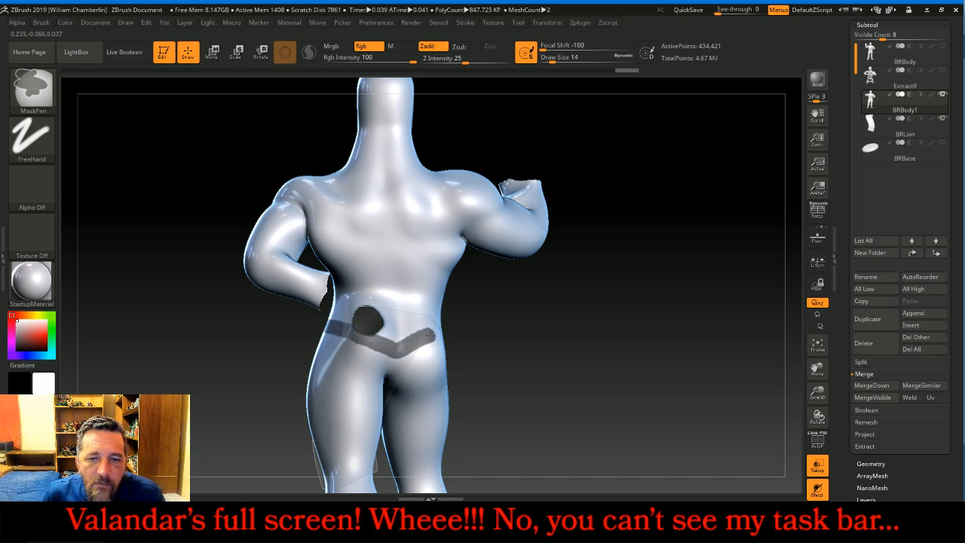
pyautogui.moveTo(443, 330)
pyautogui.mouseDown()
pyautogui.moveTo(550, 319)
pyautogui.moveTo(662, 290)
pyautogui.moveTo(595, 303)
pyautogui.moveTo(493, 303)
pyautogui.mouseUp()
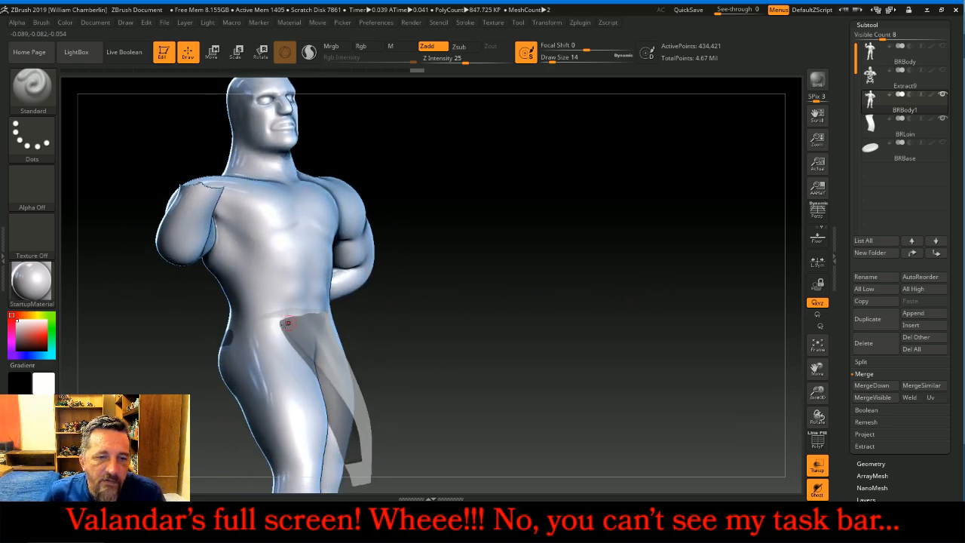
# Step: Continue the belt mask around both hips and across the front beneath the BRLoin cloth on BRBody1
pyautogui.press('ctrl')
pyautogui.keyDown('ctrl'); pyautogui.moveTo(253, 333); pyautogui.dragTo(309, 341); pyautogui.keyUp('ctrl')
pyautogui.moveTo(523, 338); pyautogui.dragTo(425, 341)
pyautogui.press('ctrl')
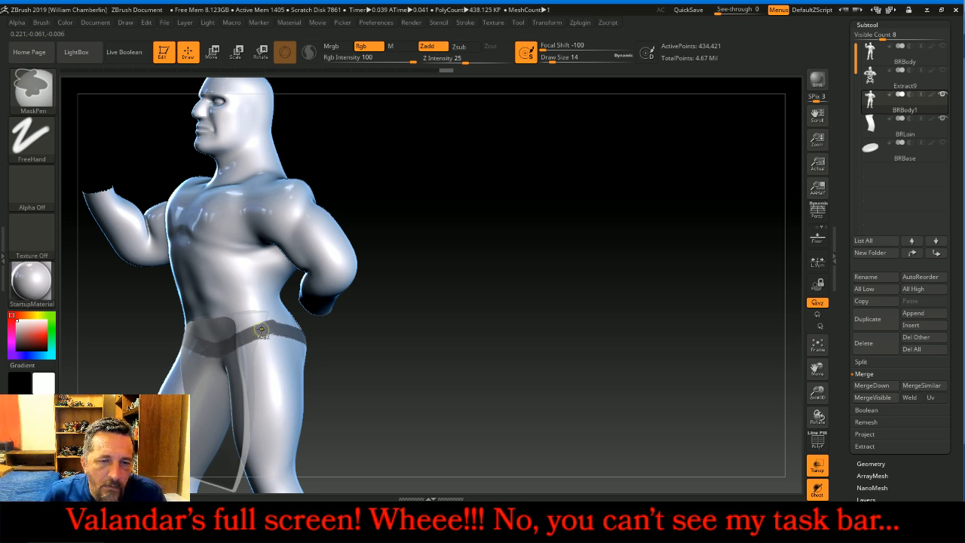
# Step: Mask vertical straps down both sides of BRBody1's chest and curve the hand-on-hip side's strap under the armpit
pyautogui.moveTo(494, 238); pyautogui.dragTo(537, 247)
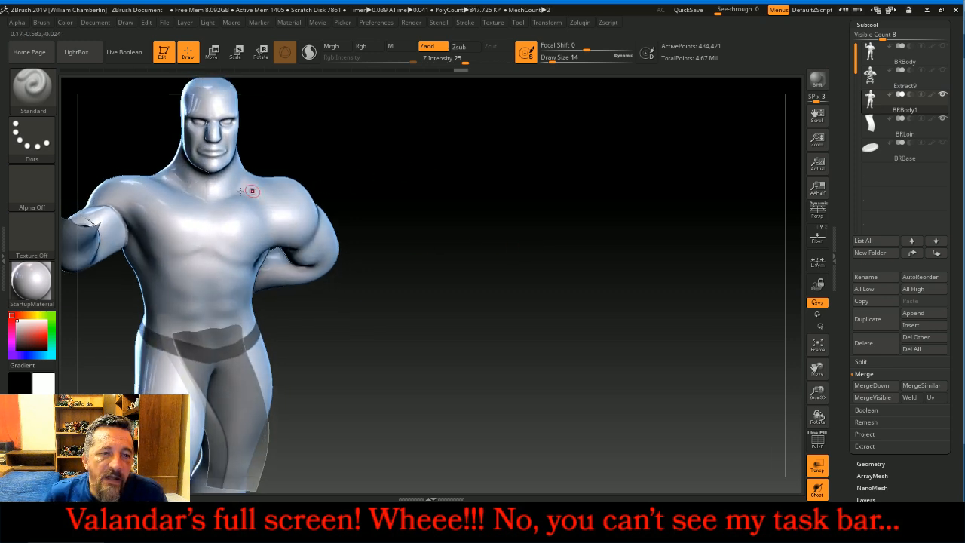
pyautogui.press('ctrl')
pyautogui.keyDown('ctrl'); pyautogui.moveTo(153, 181); pyautogui.dragTo(154, 217); pyautogui.keyUp('ctrl')
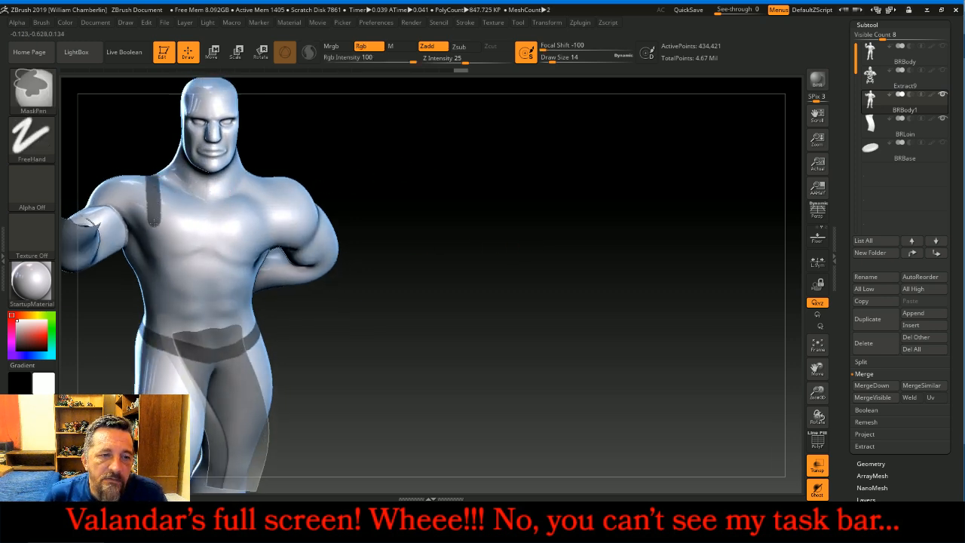
pyautogui.keyDown('ctrl'); pyautogui.moveTo(249, 170); pyautogui.dragTo(247, 228); pyautogui.keyUp('ctrl')
pyautogui.moveTo(546, 316); pyautogui.dragTo(494, 280)
pyautogui.keyDown('ctrl'); pyautogui.moveTo(241, 260); pyautogui.dragTo(260, 267); pyautogui.keyUp('ctrl')
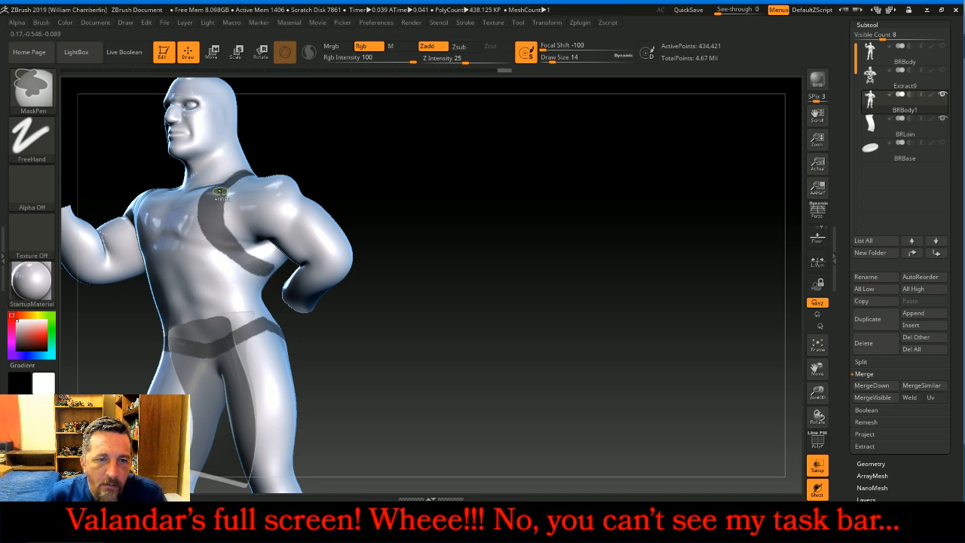
# Step: Mask the strap around the back of the raised arm's shoulder, linking the shoulder top to the armpit
pyautogui.moveTo(403, 155)
pyautogui.mouseDown()
pyautogui.moveTo(422, 132)
pyautogui.moveTo(366, 134)
pyautogui.mouseUp()
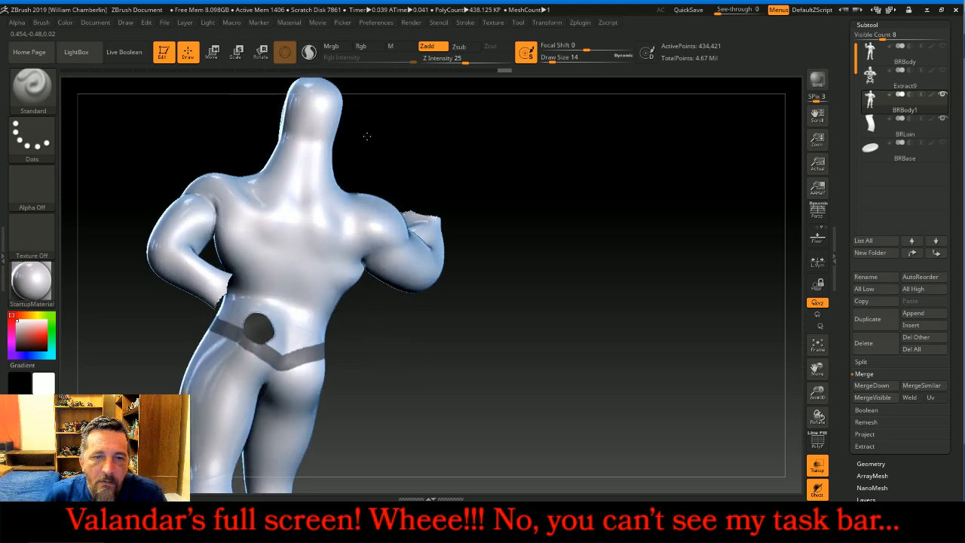
pyautogui.moveTo(440, 130); pyautogui.dragTo(512, 108)
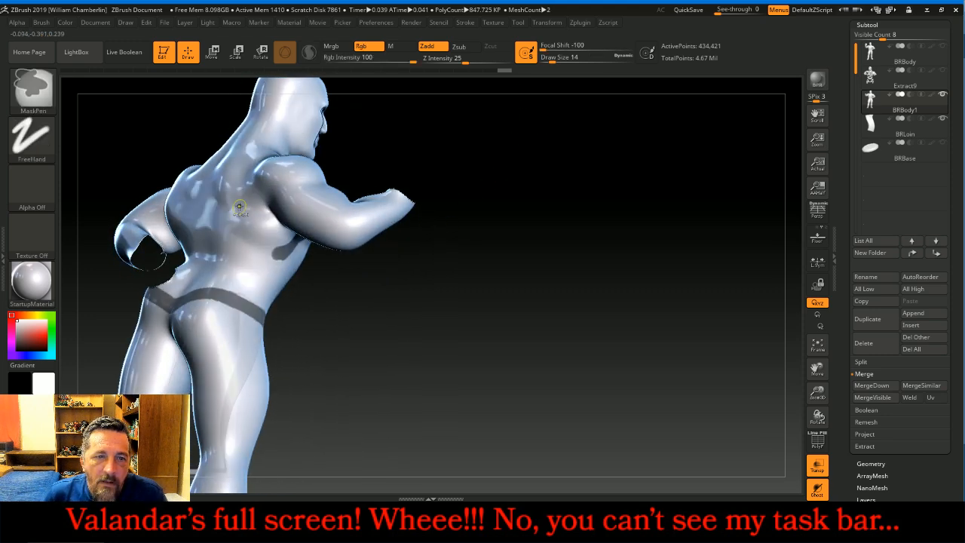
pyautogui.moveTo(238, 196)
pyautogui.keyDown('ctrl'); pyautogui.mouseDown()
pyautogui.moveTo(243, 224)
pyautogui.moveTo(281, 259)
pyautogui.mouseUp(); pyautogui.keyUp('ctrl')
pyautogui.moveTo(539, 166)
pyautogui.mouseDown()
pyautogui.moveTo(549, 173)
pyautogui.moveTo(549, 233)
pyautogui.moveTo(559, 248)
pyautogui.mouseUp()
pyautogui.press('ctrl')
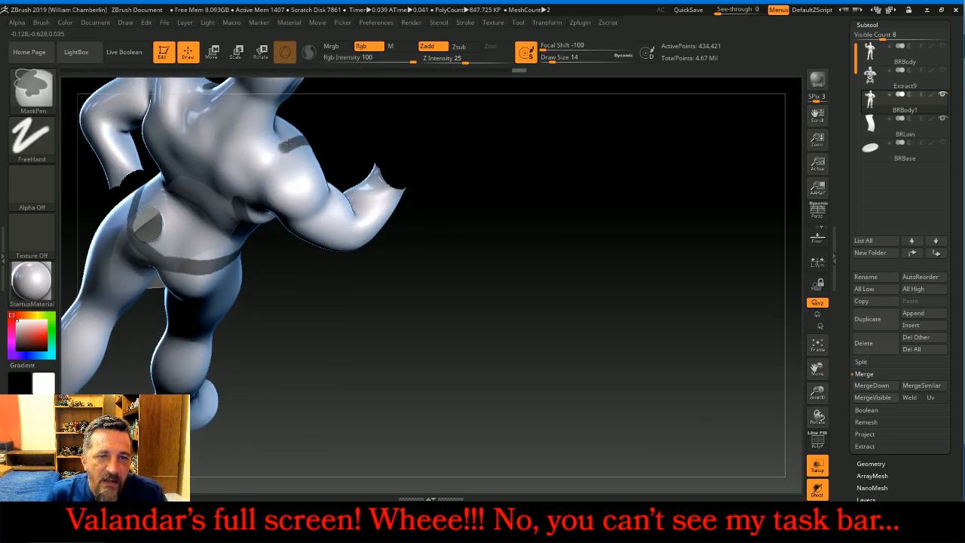
pyautogui.moveTo(275, 152)
pyautogui.keyDown('ctrl'); pyautogui.mouseDown()
pyautogui.moveTo(241, 197)
pyautogui.moveTo(240, 215)
pyautogui.mouseUp(); pyautogui.keyUp('ctrl')
# Step: Extend the strap mask under the hand-on-hip arm and around the back of that shoulder
pyautogui.moveTo(391, 323); pyautogui.dragTo(527, 405)
pyautogui.press('ctrl')
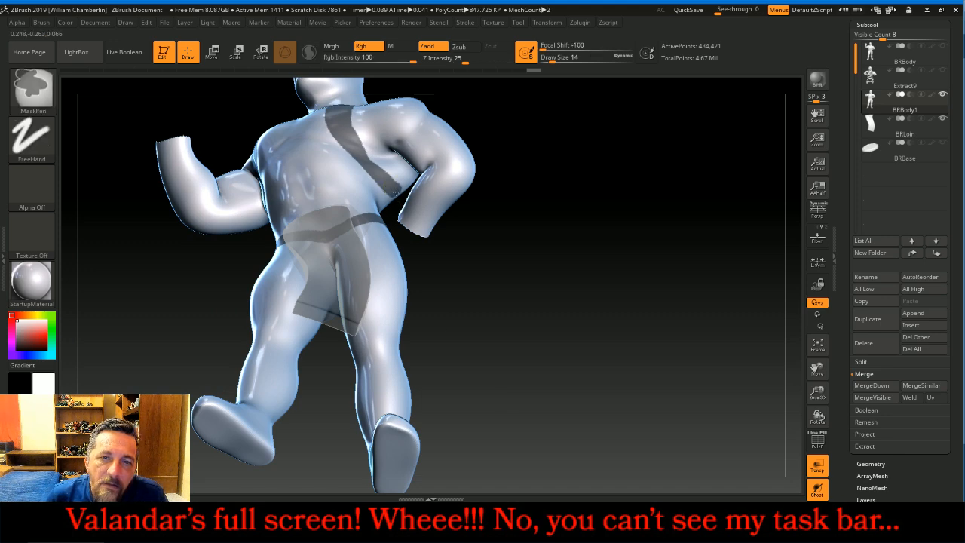
pyautogui.moveTo(541, 328)
pyautogui.mouseDown()
pyautogui.moveTo(564, 297)
pyautogui.moveTo(517, 242)
pyautogui.moveTo(664, 267)
pyautogui.moveTo(644, 278)
pyautogui.moveTo(659, 265)
pyautogui.moveTo(640, 256)
pyautogui.mouseUp()
pyautogui.press('ctrl')
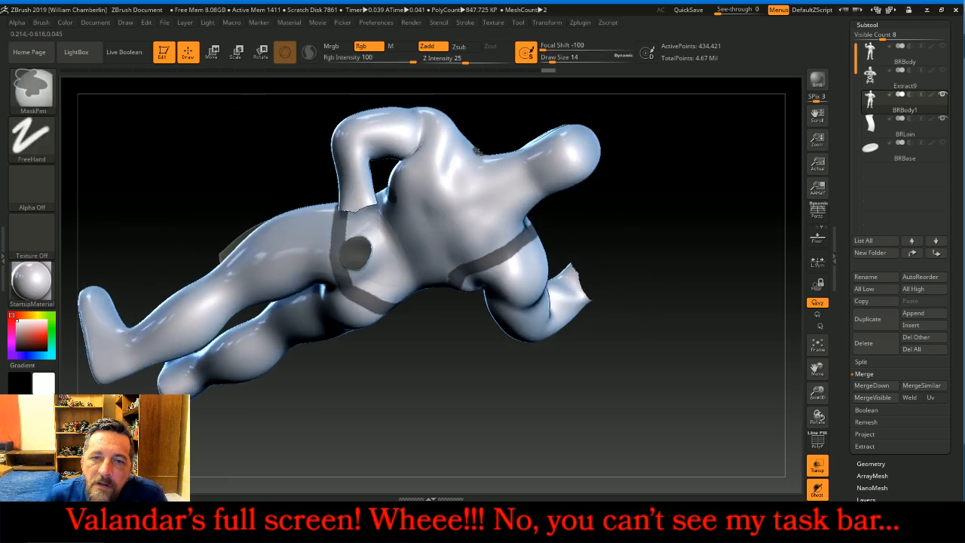
# Step: Mask a strip on BRBody1 around the back of the unmasked shoulder to outline the vest's second armhole
pyautogui.moveTo(476, 154)
pyautogui.keyDown('ctrl'); pyautogui.mouseDown()
pyautogui.moveTo(432, 191)
pyautogui.moveTo(394, 199)
pyautogui.mouseUp(); pyautogui.keyUp('ctrl')
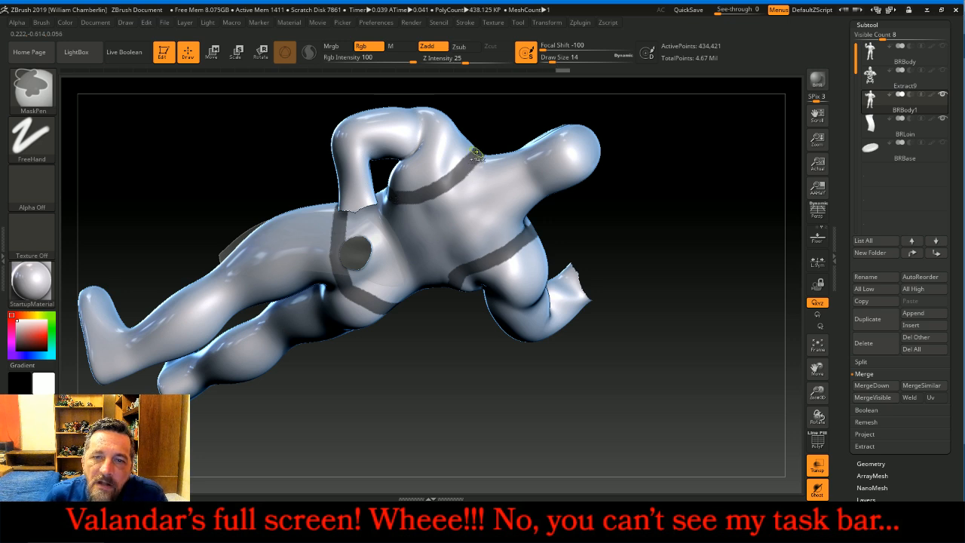
pyautogui.moveTo(462, 193)
pyautogui.keyDown('ctrl'); pyautogui.mouseDown()
pyautogui.moveTo(474, 221)
pyautogui.moveTo(508, 239)
pyautogui.mouseUp(); pyautogui.keyUp('ctrl')
pyautogui.moveTo(701, 239)
pyautogui.mouseDown()
pyautogui.moveTo(687, 246)
pyautogui.moveTo(699, 162)
pyautogui.mouseUp()
pyautogui.moveTo(719, 125); pyautogui.dragTo(656, 151)
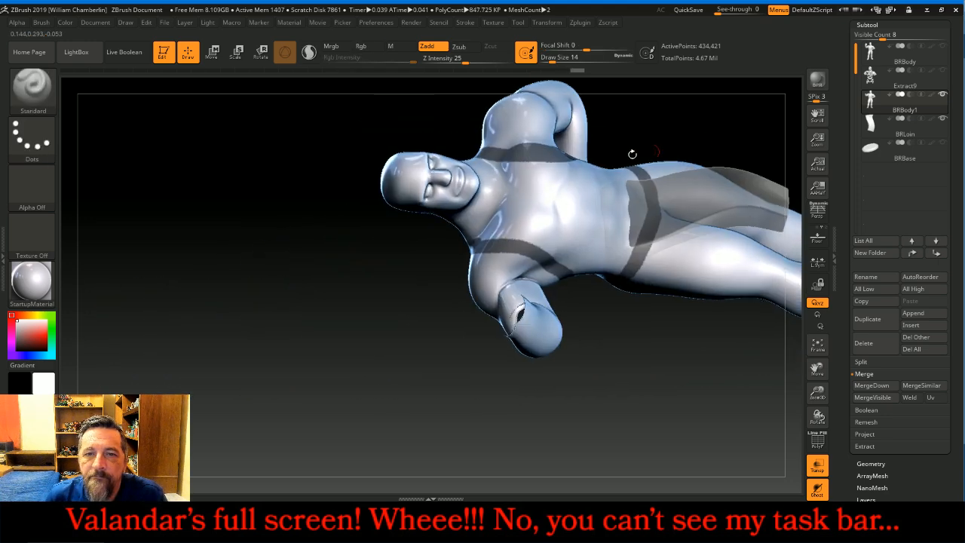
# Step: Mask two converging strips down the chest from both shoulders to outline a deep V-neckline
pyautogui.press('ctrl')
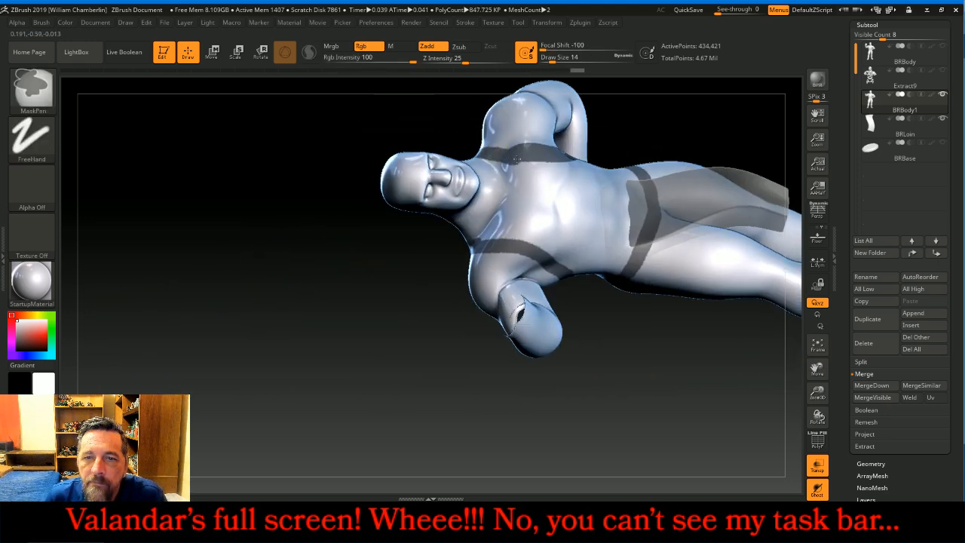
pyautogui.keyDown('ctrl'); pyautogui.moveTo(552, 178); pyautogui.dragTo(597, 204); pyautogui.keyUp('ctrl')
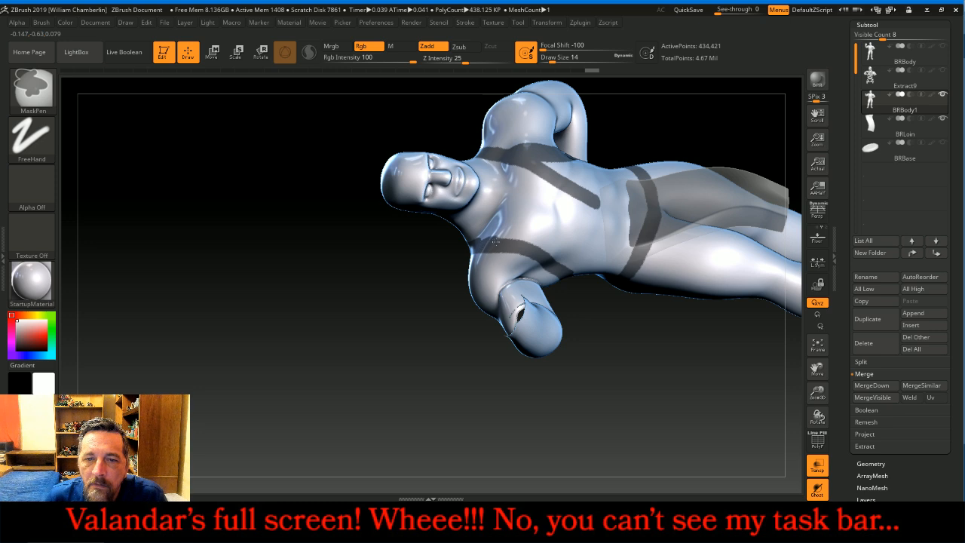
pyautogui.keyDown('ctrl'); pyautogui.moveTo(541, 228); pyautogui.dragTo(574, 214); pyautogui.keyUp('ctrl')
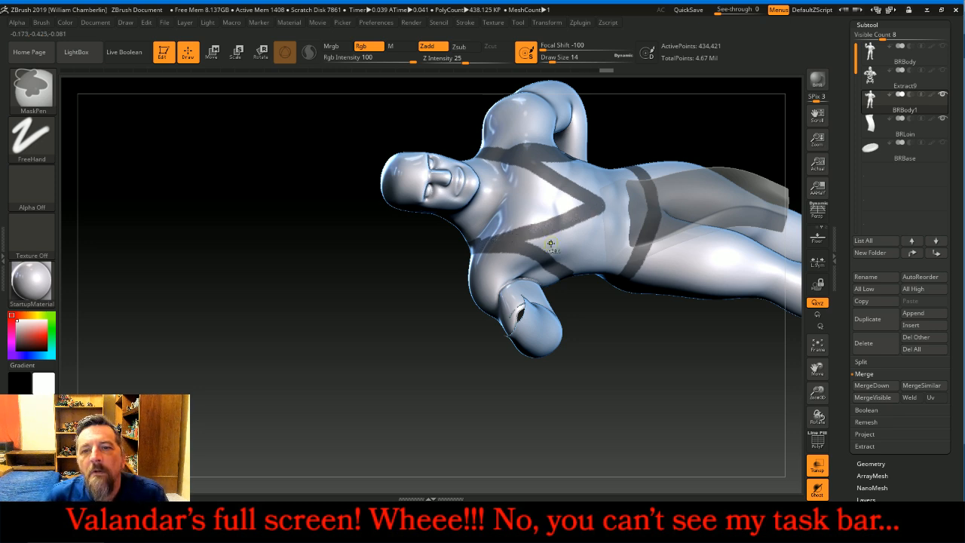
# Step: Fill the mask across the front and sides of the torso between the V-neckline, armholes and waistband
pyautogui.moveTo(349, 350); pyautogui.dragTo(373, 332)
pyautogui.press('ctrl')
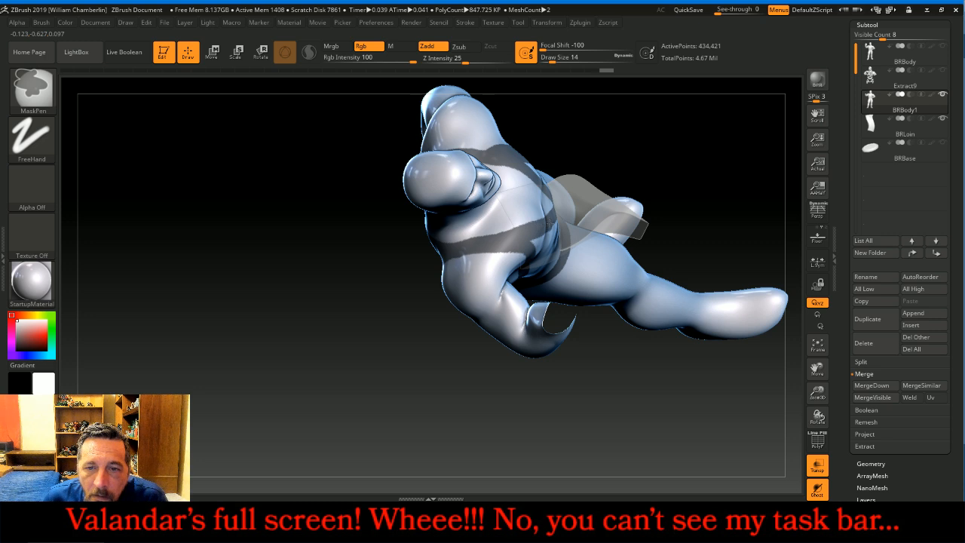
pyautogui.moveTo(670, 148)
pyautogui.mouseDown()
pyautogui.moveTo(540, 211)
pyautogui.moveTo(572, 225)
pyautogui.moveTo(646, 195)
pyautogui.moveTo(604, 193)
pyautogui.moveTo(629, 225)
pyautogui.mouseUp()
pyautogui.press('ctrl')
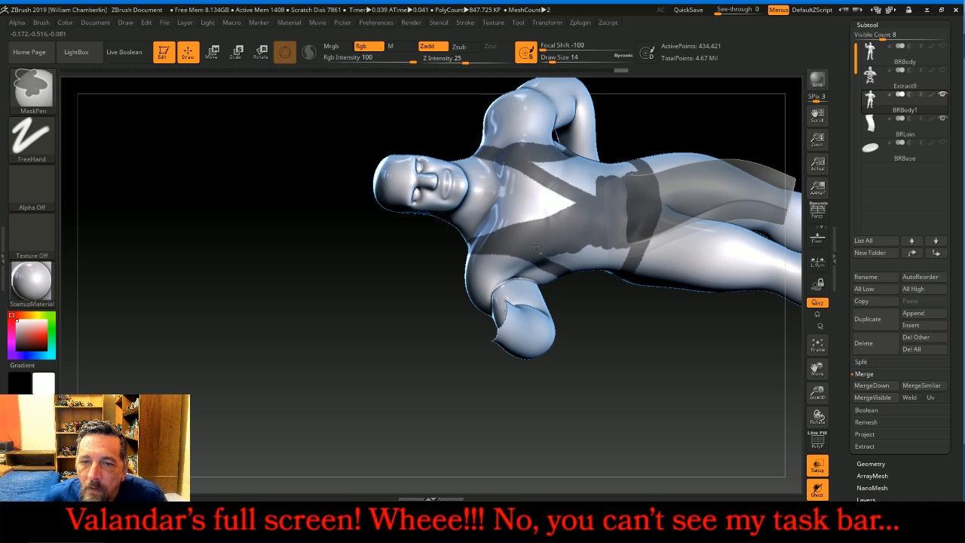
pyautogui.keyDown('ctrl'); pyautogui.moveTo(571, 264); pyautogui.dragTo(621, 252); pyautogui.keyUp('ctrl')
pyautogui.moveTo(659, 101); pyautogui.dragTo(618, 139)
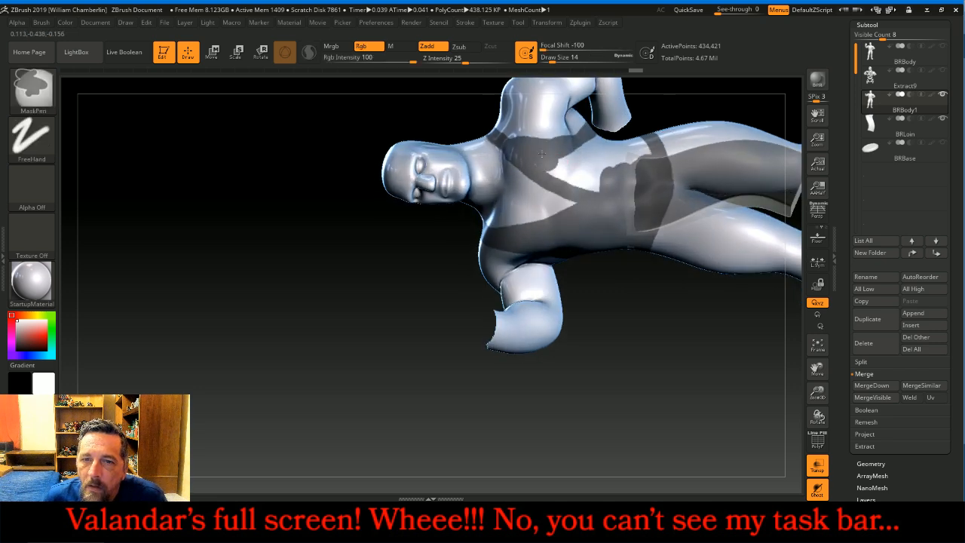
pyautogui.moveTo(562, 170)
pyautogui.keyDown('ctrl'); pyautogui.mouseDown()
pyautogui.moveTo(570, 175)
pyautogui.moveTo(582, 154)
pyautogui.mouseUp(); pyautogui.keyUp('ctrl')
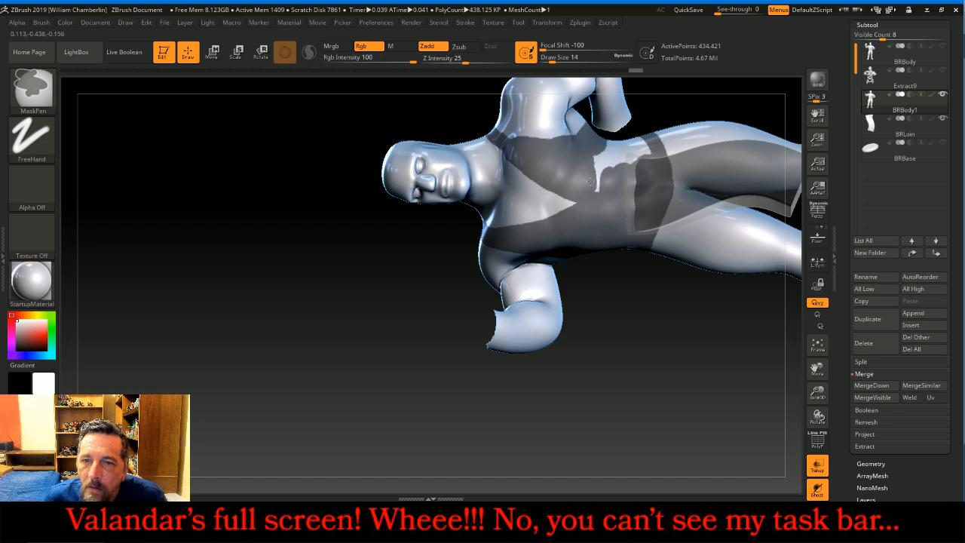
pyautogui.keyDown('ctrl'); pyautogui.moveTo(603, 172); pyautogui.dragTo(649, 151); pyautogui.keyUp('ctrl')
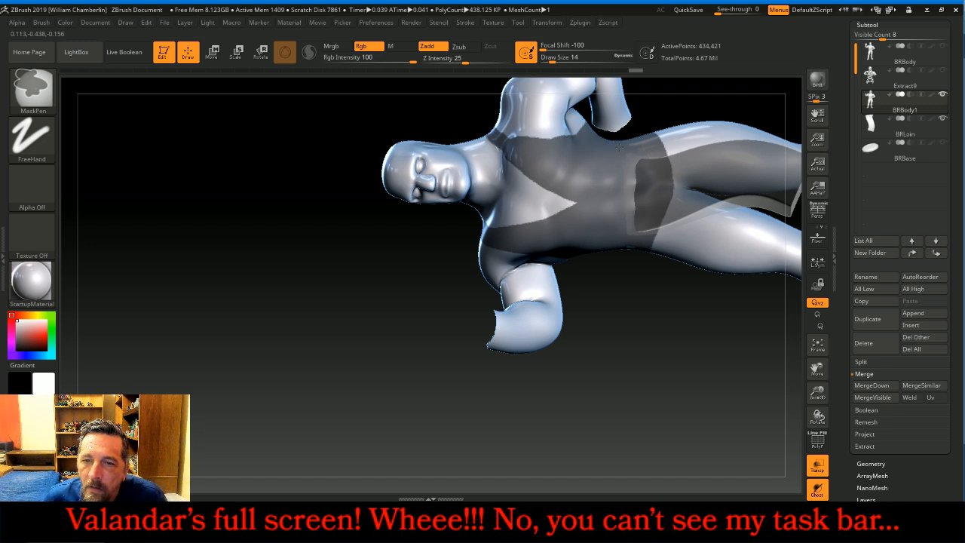
# Step: Fill the mask over the side and back of the torso, covering the bare patches down to the waist
pyautogui.moveTo(614, 295)
pyautogui.mouseDown()
pyautogui.moveTo(624, 185)
pyautogui.moveTo(627, 214)
pyautogui.moveTo(597, 216)
pyautogui.moveTo(602, 183)
pyautogui.moveTo(613, 220)
pyautogui.mouseUp()
pyautogui.moveTo(571, 384)
pyautogui.mouseDown()
pyautogui.moveTo(555, 351)
pyautogui.moveTo(471, 279)
pyautogui.moveTo(496, 245)
pyautogui.moveTo(485, 364)
pyautogui.mouseUp()
pyautogui.moveTo(656, 266)
pyautogui.keyDown('ctrl'); pyautogui.mouseDown()
pyautogui.moveTo(666, 272)
pyautogui.moveTo(639, 272)
pyautogui.mouseUp(); pyautogui.keyUp('ctrl')
pyautogui.moveTo(570, 379); pyautogui.dragTo(579, 232)
pyautogui.moveTo(637, 259)
pyautogui.keyDown('ctrl'); pyautogui.mouseDown()
pyautogui.moveTo(664, 294)
pyautogui.moveTo(603, 296)
pyautogui.moveTo(591, 275)
pyautogui.moveTo(712, 344)
pyautogui.moveTo(664, 387)
pyautogui.moveTo(629, 347)
pyautogui.moveTo(671, 339)
pyautogui.mouseUp(); pyautogui.keyUp('ctrl')
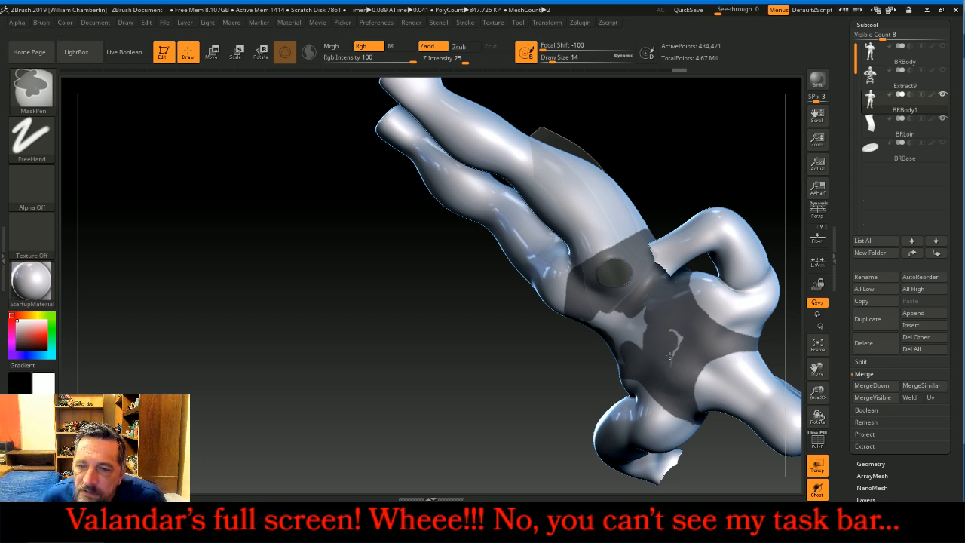
pyautogui.moveTo(457, 422); pyautogui.dragTo(484, 384)
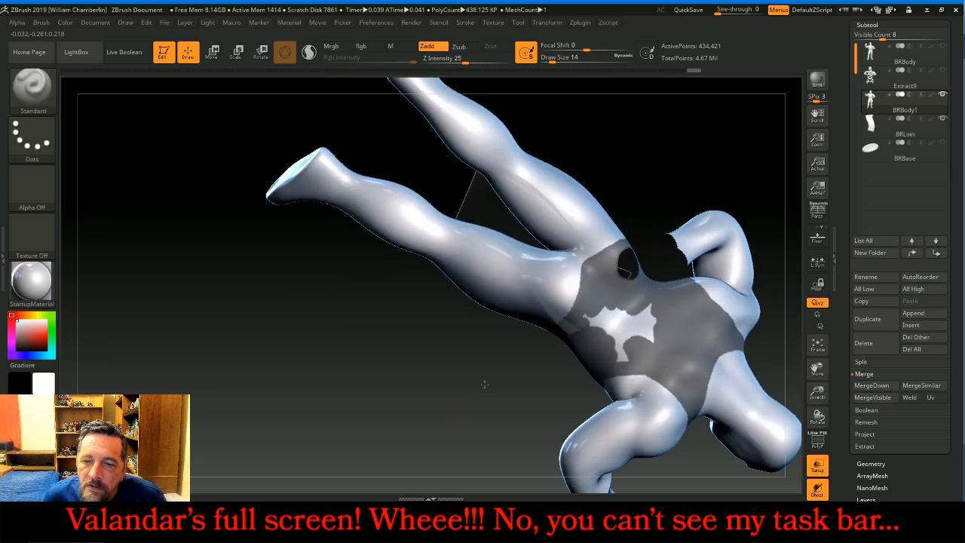
pyautogui.moveTo(609, 321)
pyautogui.keyDown('ctrl'); pyautogui.mouseDown()
pyautogui.moveTo(593, 332)
pyautogui.moveTo(614, 325)
pyautogui.moveTo(652, 337)
pyautogui.mouseUp(); pyautogui.keyUp('ctrl')
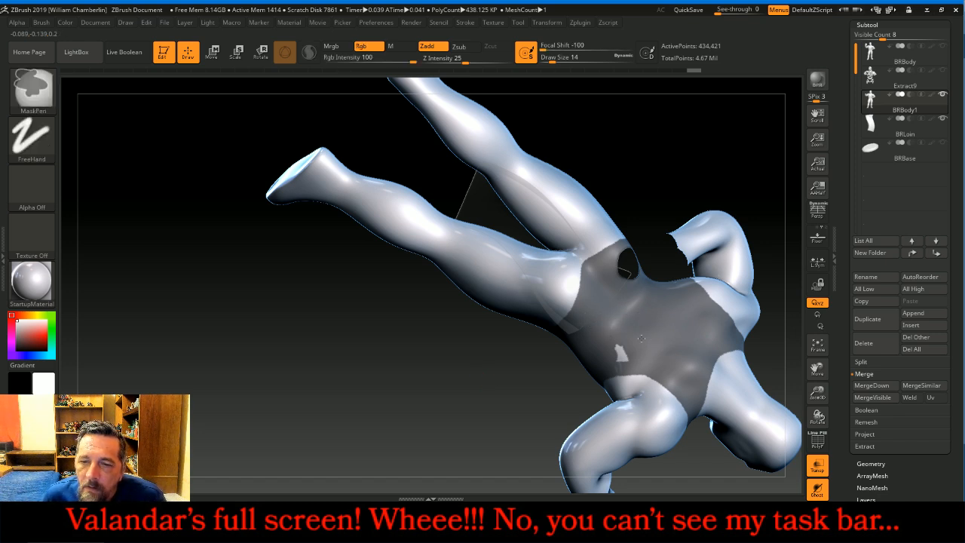
# Step: Turn off subtool transparency, check the vest-shaped mask from the front, and show the Extract9 armour subtool
pyautogui.moveTo(666, 143); pyautogui.dragTo(697, 368)
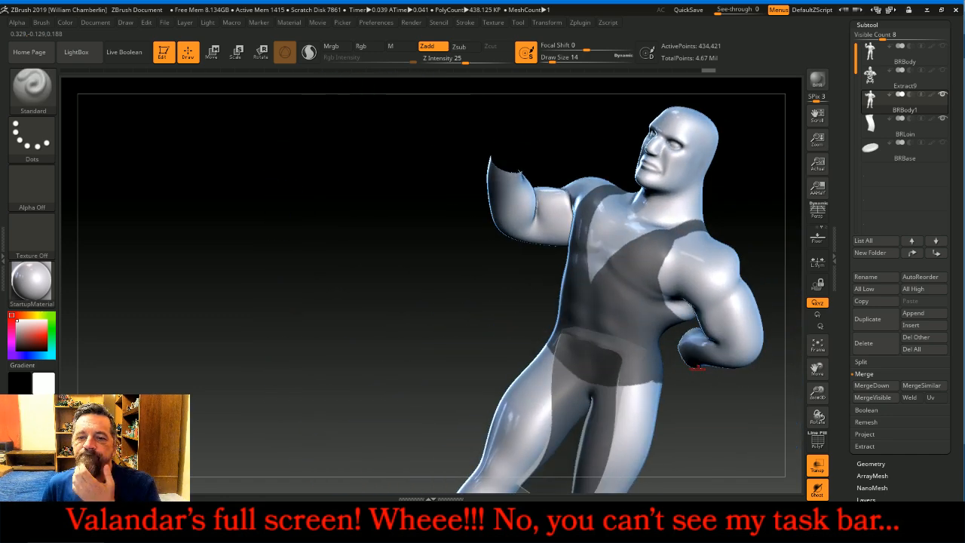
pyautogui.click(817, 465)
pyautogui.moveTo(743, 444)
pyautogui.mouseDown()
pyautogui.moveTo(753, 442)
pyautogui.moveTo(596, 354)
pyautogui.mouseUp()
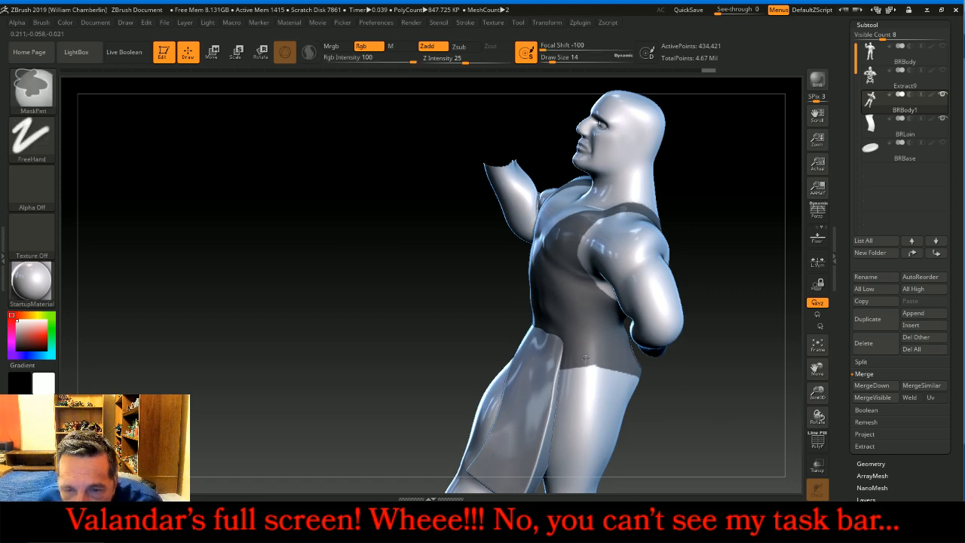
pyautogui.moveTo(735, 235); pyautogui.dragTo(763, 238)
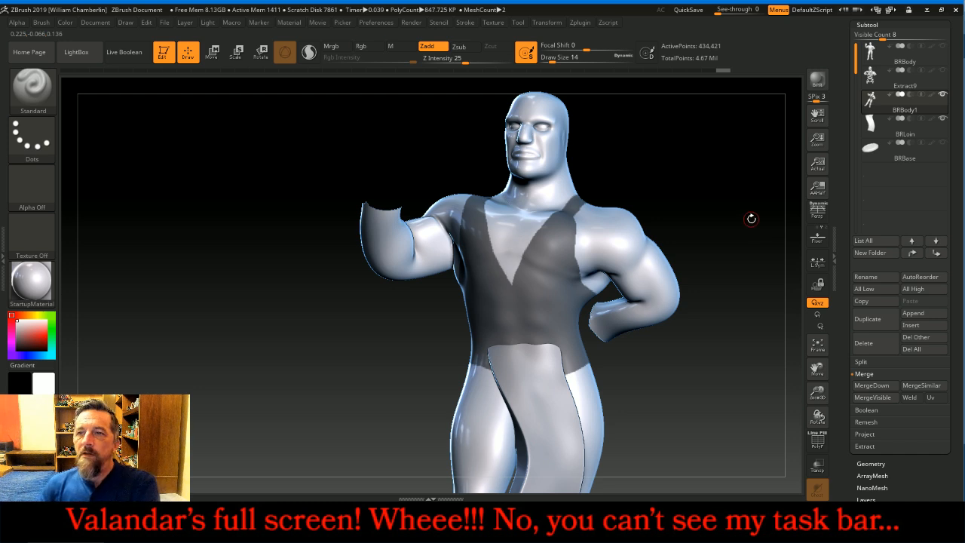
pyautogui.click(943, 71)
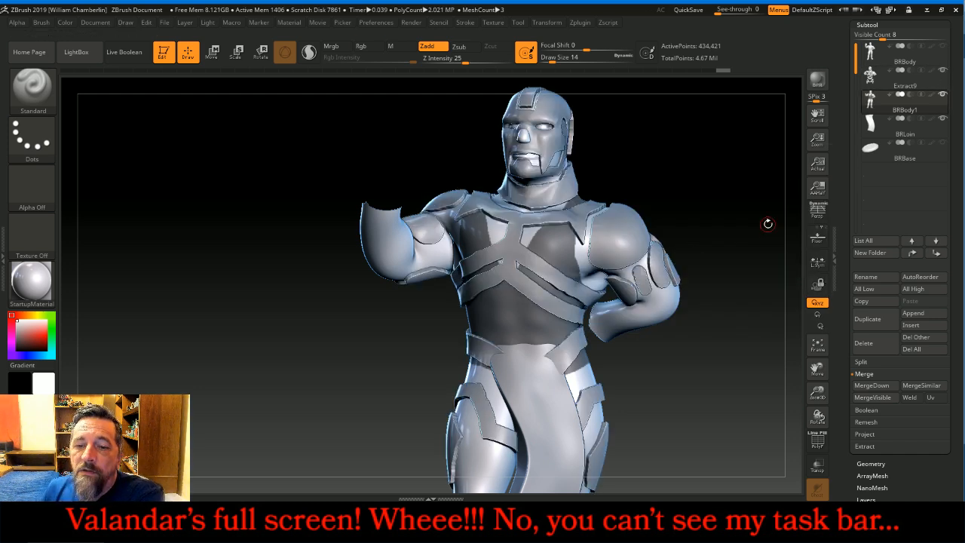
# Step: Extract the masked torso area as a new subtool with smoothing 5 and thickness 0.02, and accept it
pyautogui.click(878, 446)
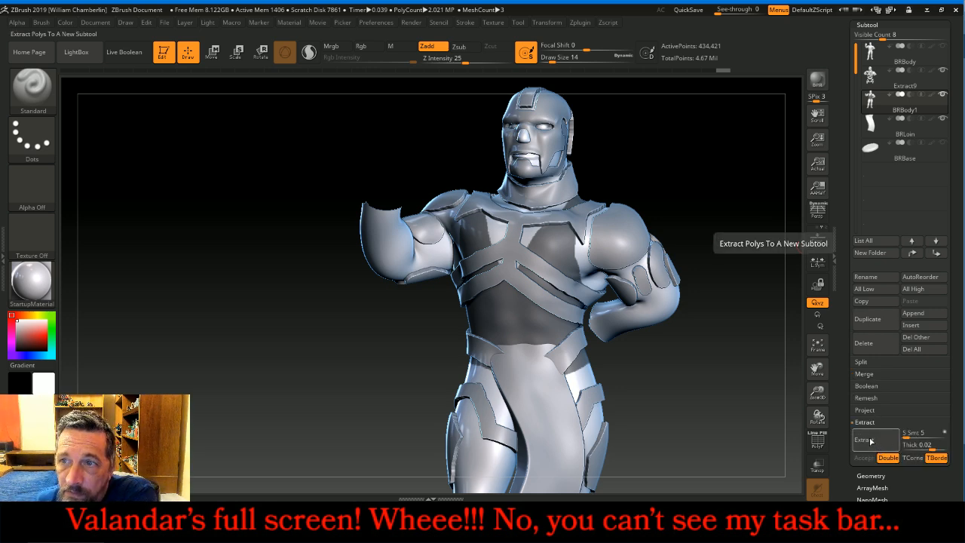
pyautogui.click(863, 440)
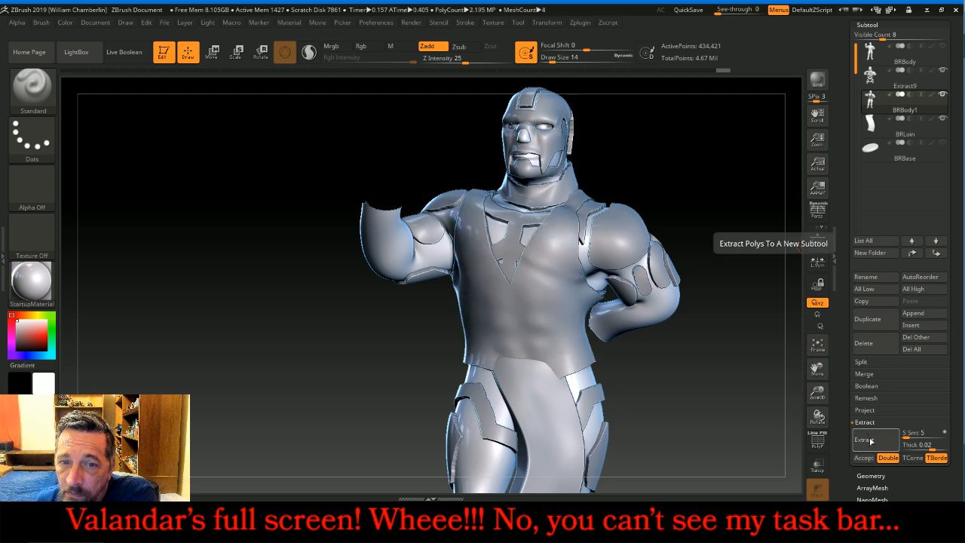
pyautogui.click(867, 458)
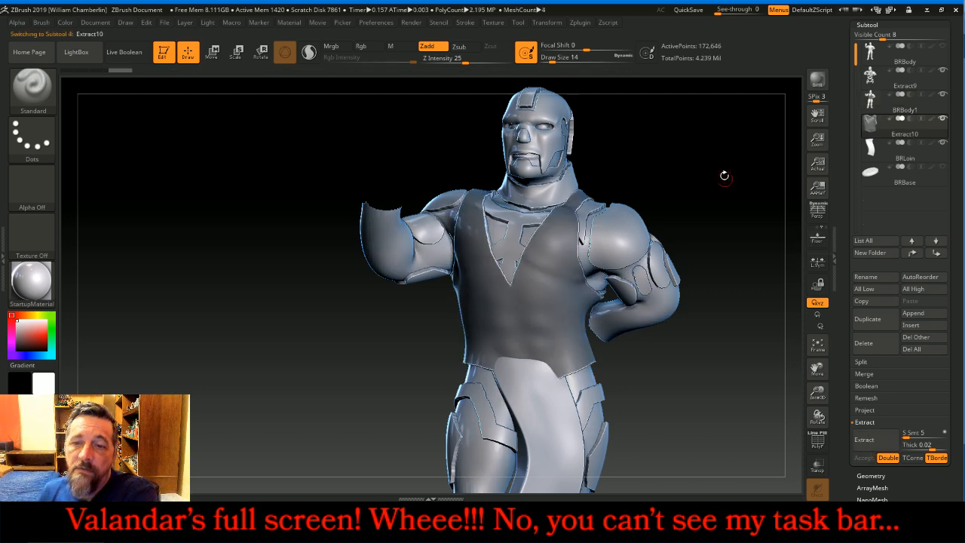
pyautogui.moveTo(728, 176); pyautogui.dragTo(750, 176)
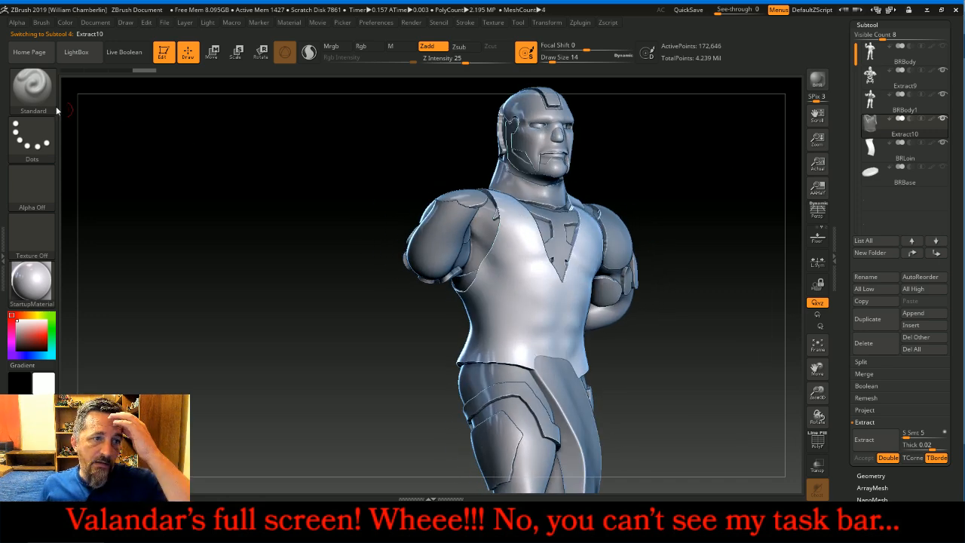
# Step: Switch to the Move brush and enlarge its draw size to about 66
pyautogui.click(32, 87)
pyautogui.click(326, 104)
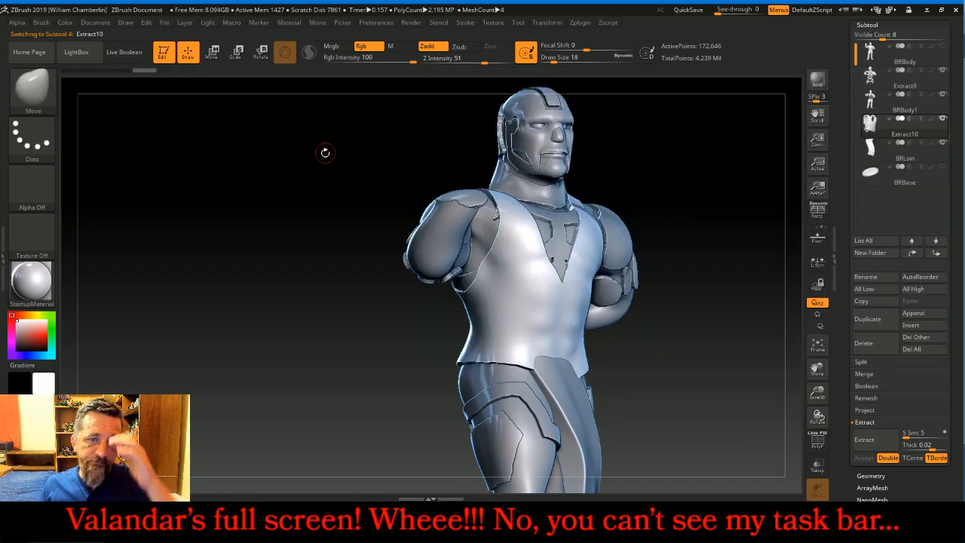
pyautogui.press(']')
pyautogui.press(']')
pyautogui.press(']')
pyautogui.press(']')
pyautogui.press(']')
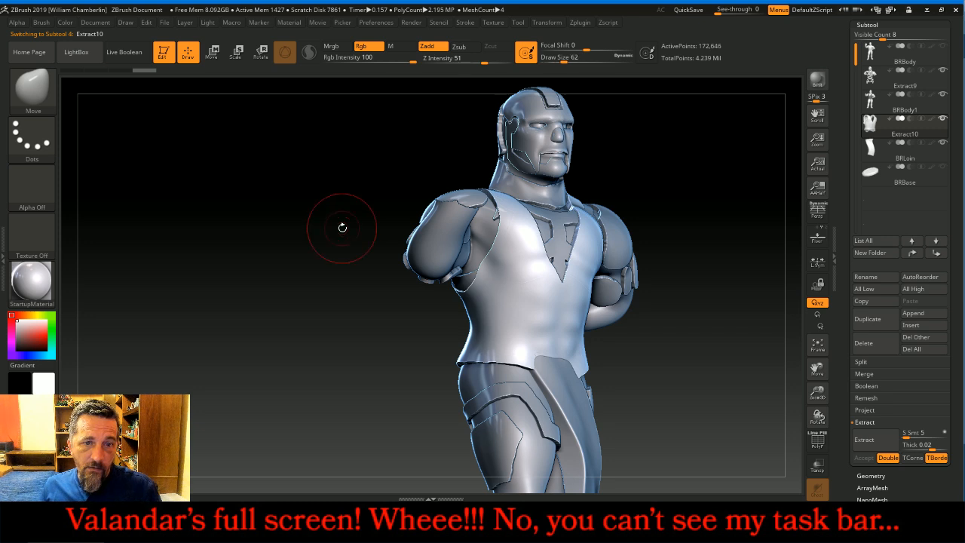
pyautogui.moveTo(328, 250); pyautogui.dragTo(347, 252)
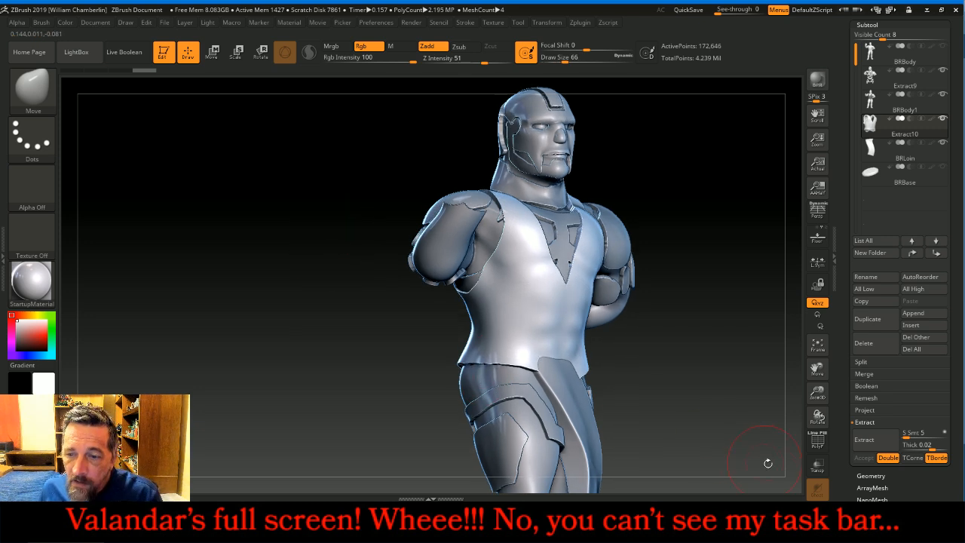
# Step: Reshape the vest's lower hem with the Move brush, using transparency to see the body underneath while working
pyautogui.click(807, 465)
pyautogui.moveTo(741, 441); pyautogui.dragTo(752, 435)
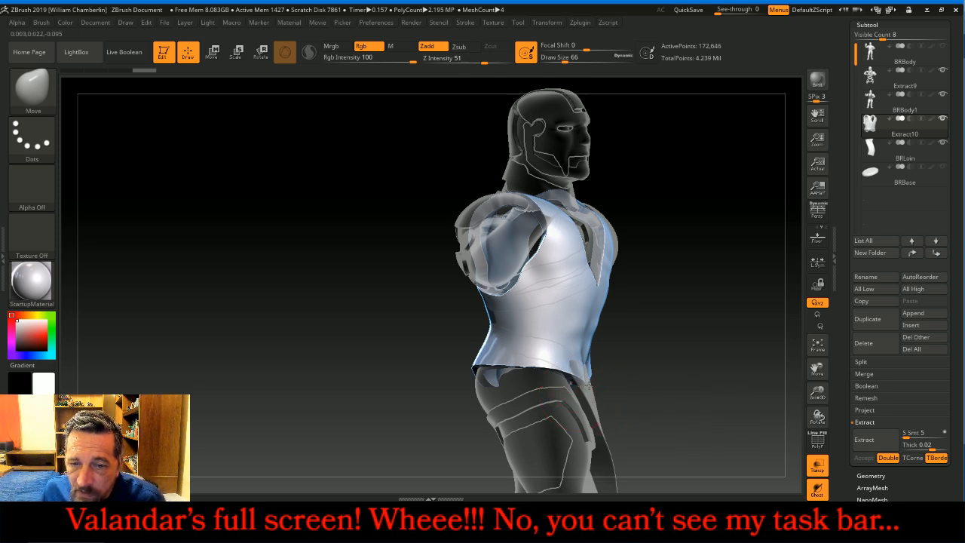
pyautogui.moveTo(591, 384)
pyautogui.mouseDown()
pyautogui.moveTo(659, 386)
pyautogui.moveTo(578, 384)
pyautogui.mouseUp()
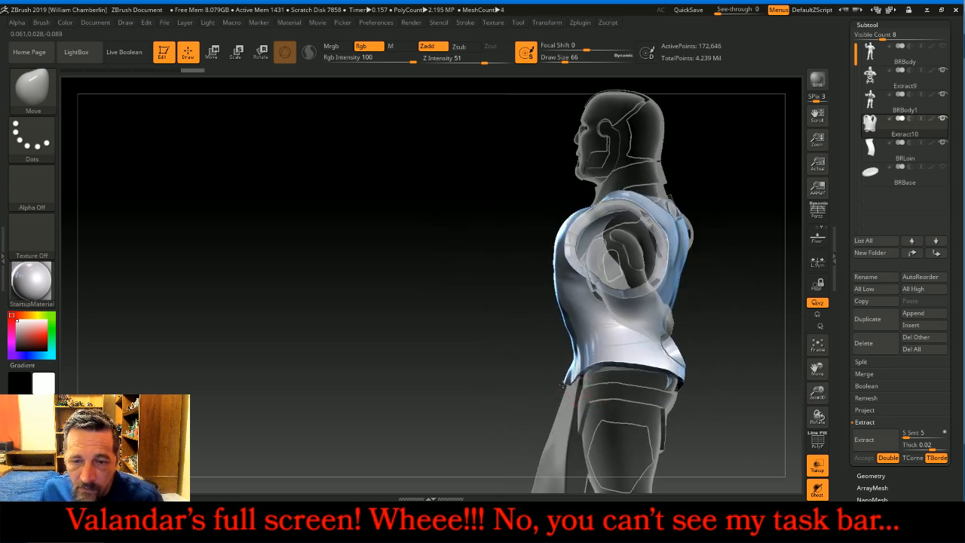
pyautogui.moveTo(553, 384); pyautogui.dragTo(671, 316)
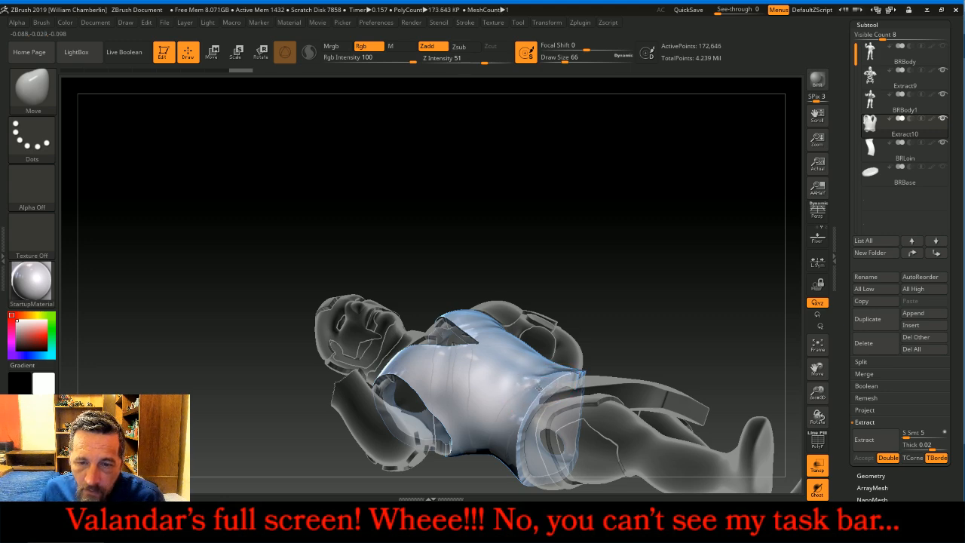
pyautogui.moveTo(639, 346); pyautogui.dragTo(584, 374)
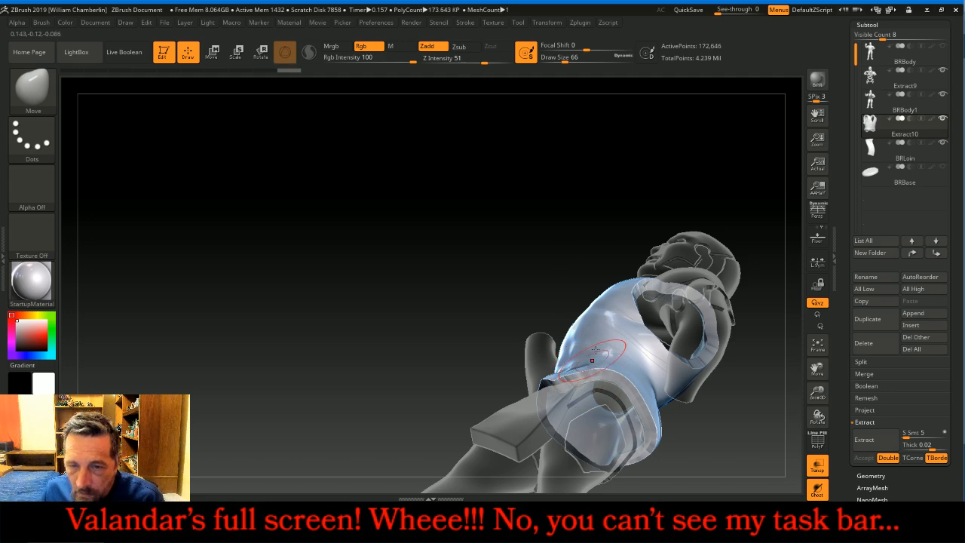
pyautogui.moveTo(570, 226)
pyautogui.mouseDown()
pyautogui.moveTo(631, 200)
pyautogui.moveTo(634, 174)
pyautogui.moveTo(624, 186)
pyautogui.moveTo(724, 443)
pyautogui.moveTo(748, 432)
pyautogui.mouseUp()
pyautogui.click(816, 465)
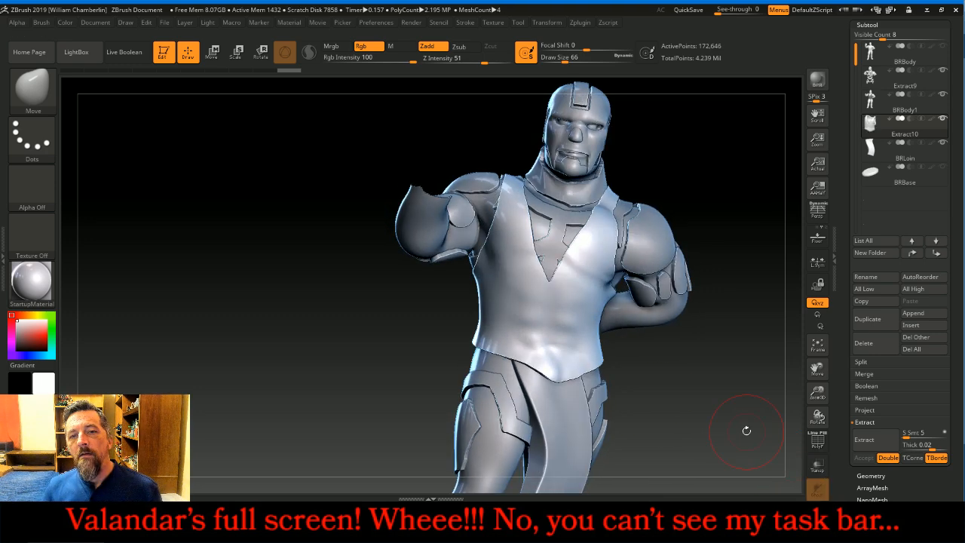
# Step: Try to reshape the edge of the round hole in the vest's lower back with a smaller Move brush
pyautogui.press('shift')
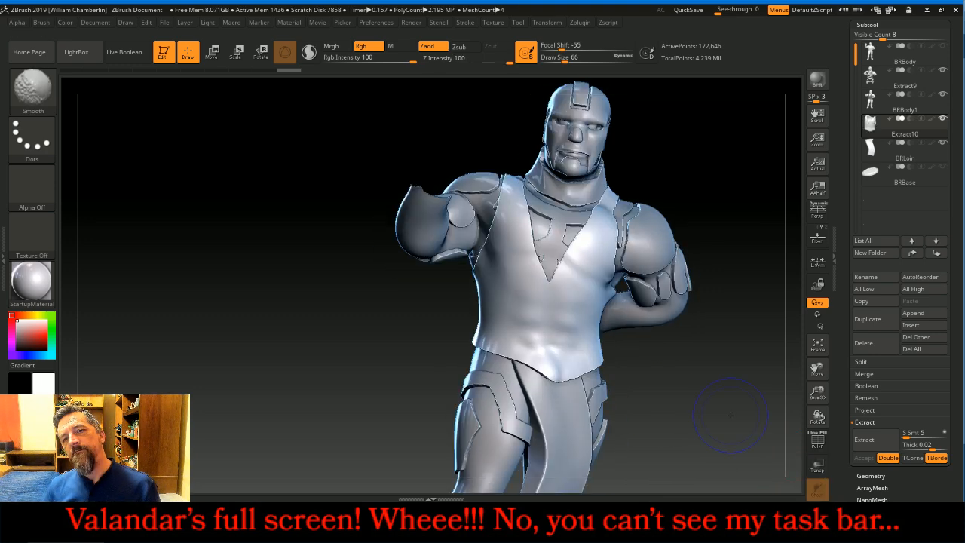
pyautogui.moveTo(732, 409); pyautogui.dragTo(643, 395)
pyautogui.moveTo(750, 389); pyautogui.dragTo(739, 387)
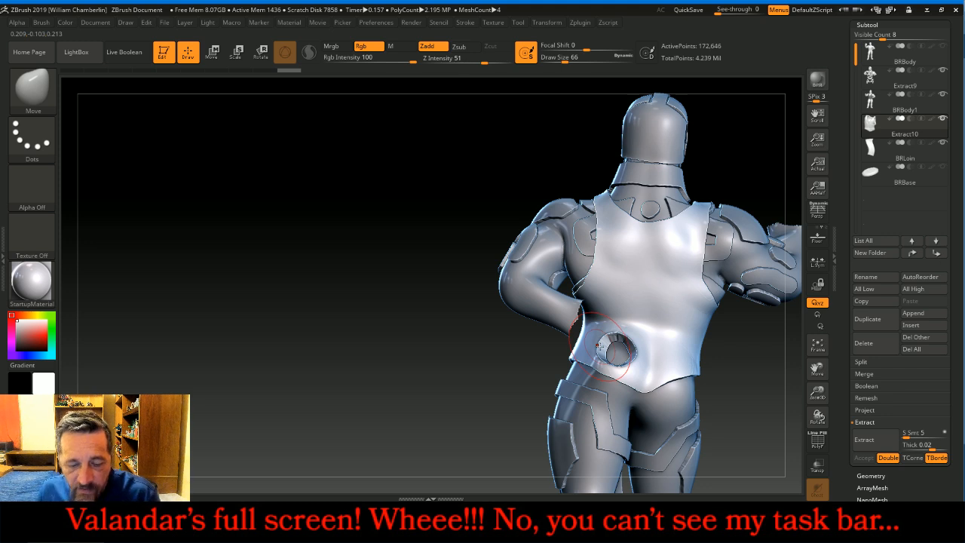
pyautogui.press('[')
pyautogui.press('[')
pyautogui.press('[')
pyautogui.press('[')
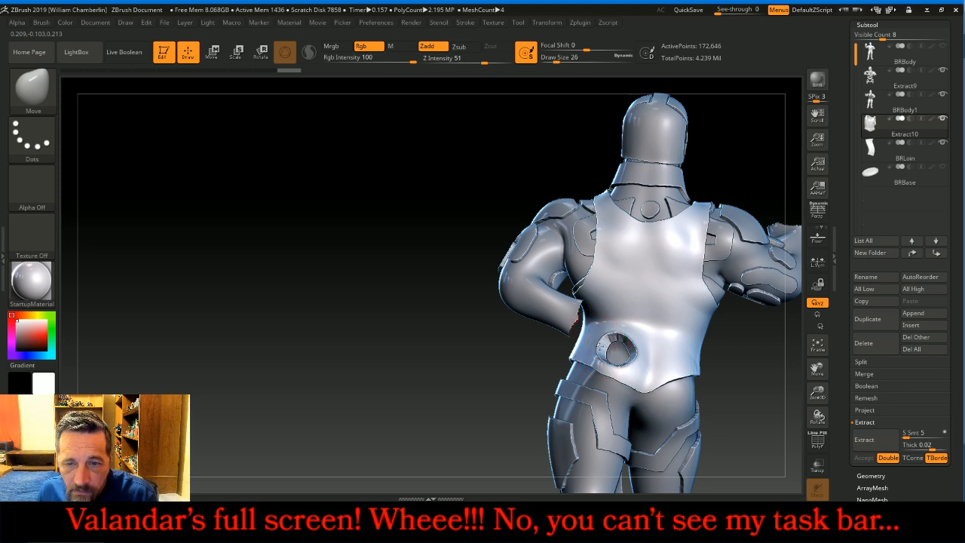
pyautogui.moveTo(605, 346); pyautogui.dragTo(596, 349)
pyautogui.hotkey('ctrl', 'z')
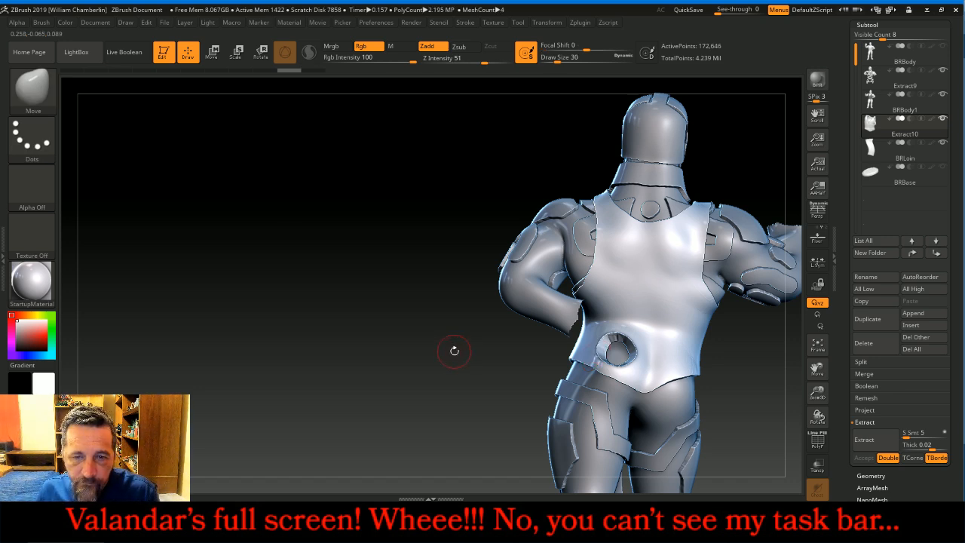
# Step: Show the BRBody subtool and check how its hand sits against the vest's lower back
pyautogui.moveTo(858, 104)
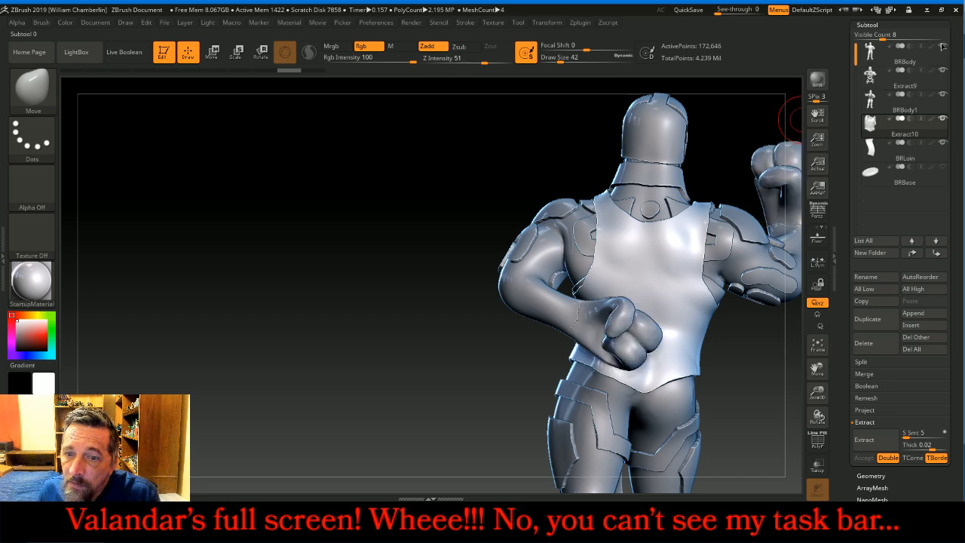
pyautogui.moveTo(421, 295); pyautogui.dragTo(387, 287)
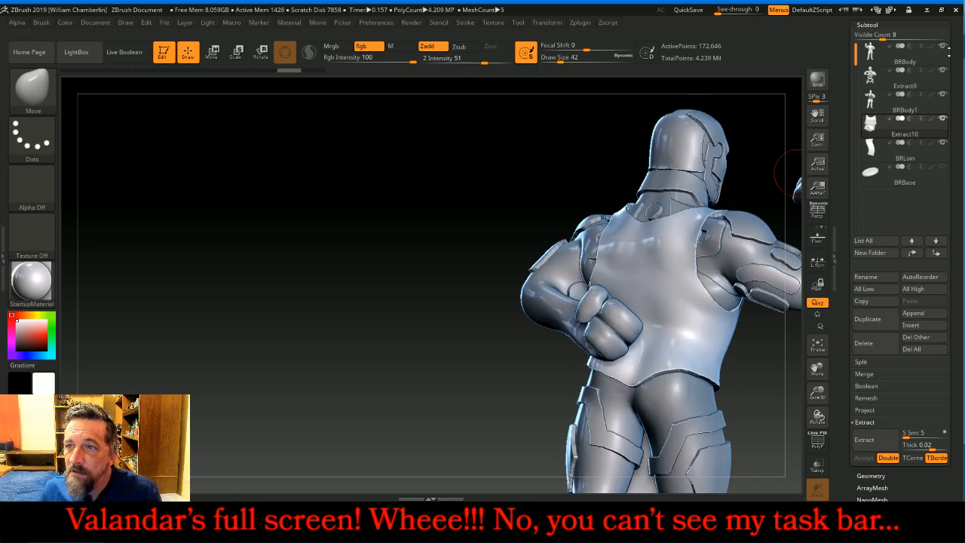
# Step: Hide the BRBody subtool and pull the centre of the vest's back hem down into a point with the Move brush
pyautogui.moveTo(948, 49)
pyautogui.moveTo(456, 186); pyautogui.dragTo(468, 201)
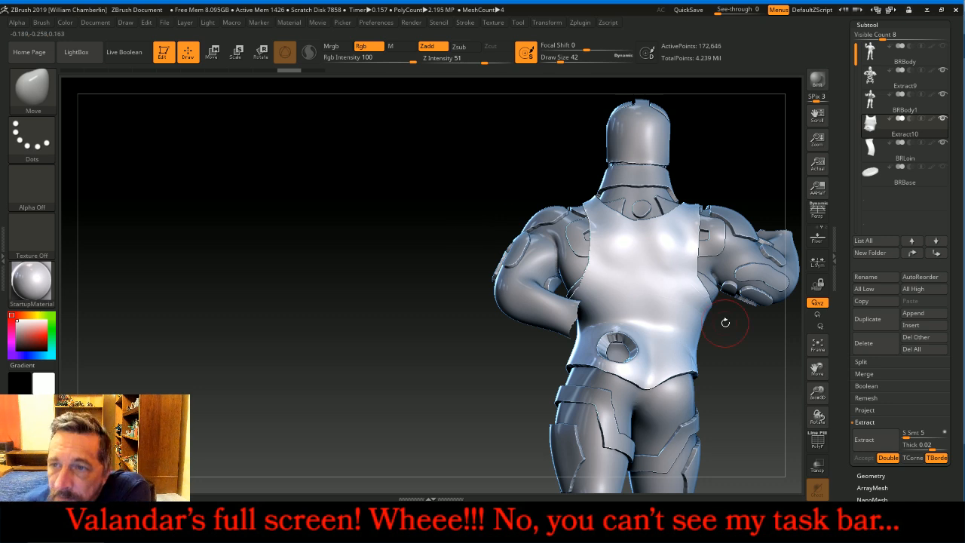
pyautogui.moveTo(749, 374); pyautogui.dragTo(694, 399)
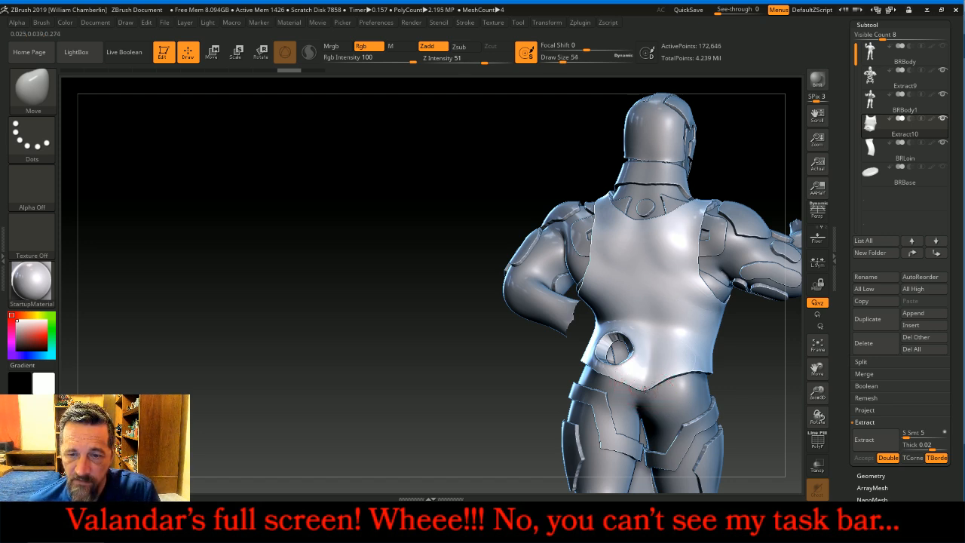
pyautogui.moveTo(642, 412); pyautogui.dragTo(641, 416)
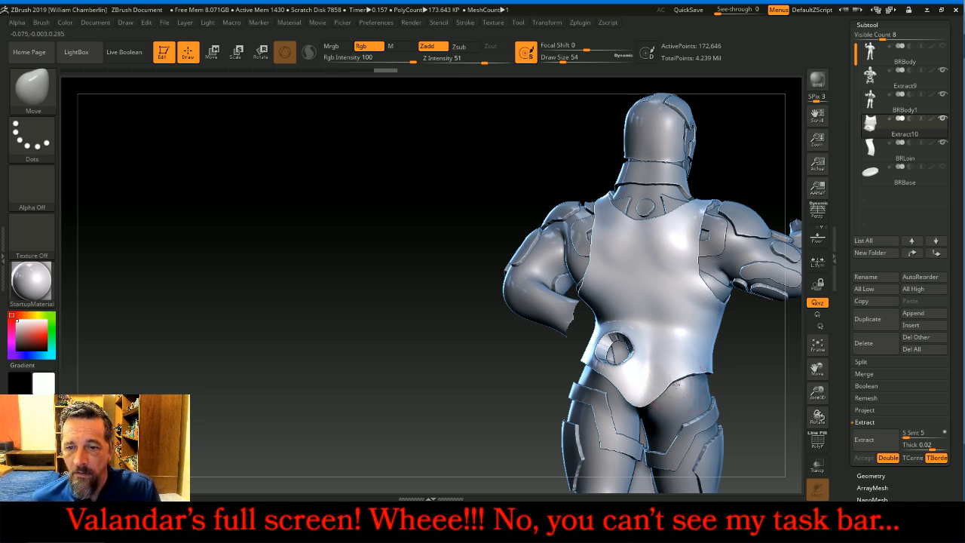
# Step: Check the vest from the front and remesh it with DynaMesh at resolution 256
pyautogui.moveTo(351, 367); pyautogui.dragTo(654, 385)
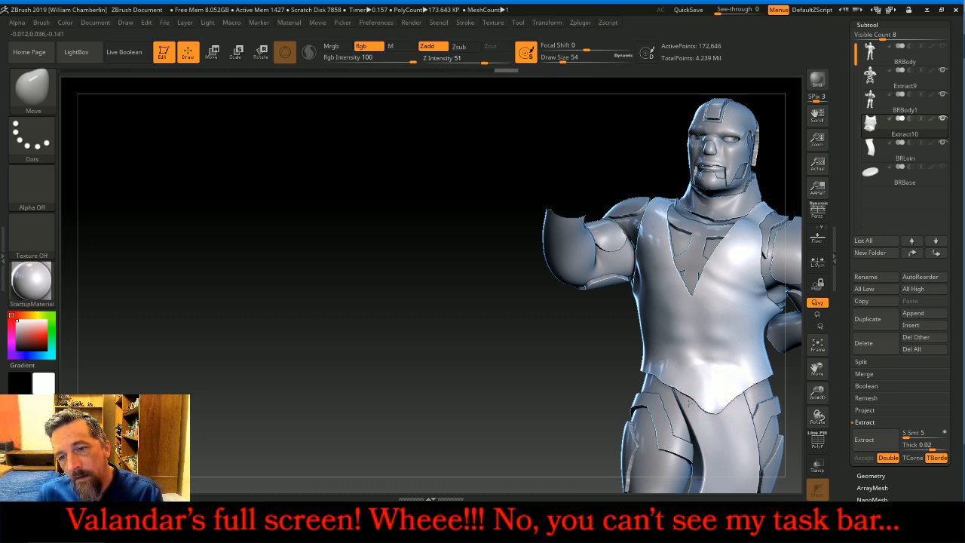
pyautogui.moveTo(474, 362); pyautogui.dragTo(473, 365)
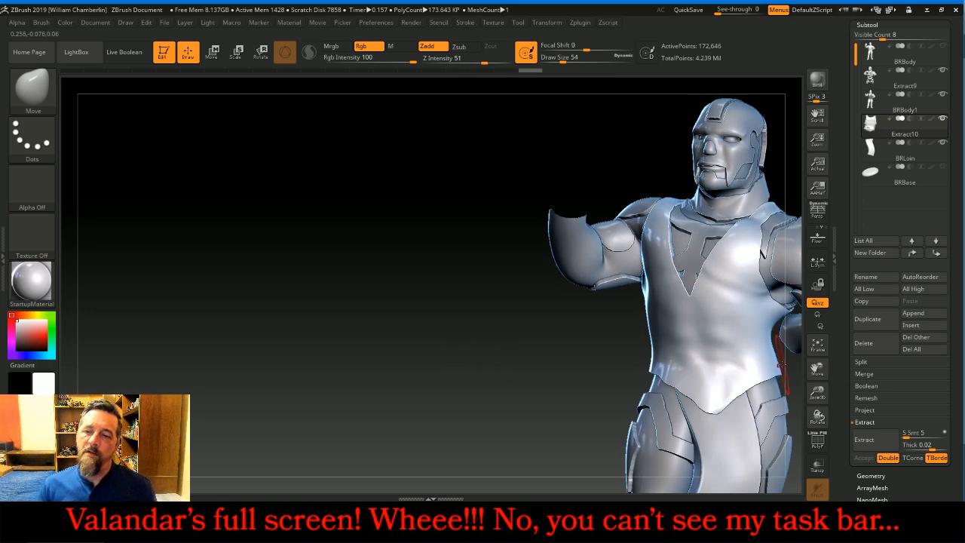
pyautogui.click(817, 344)
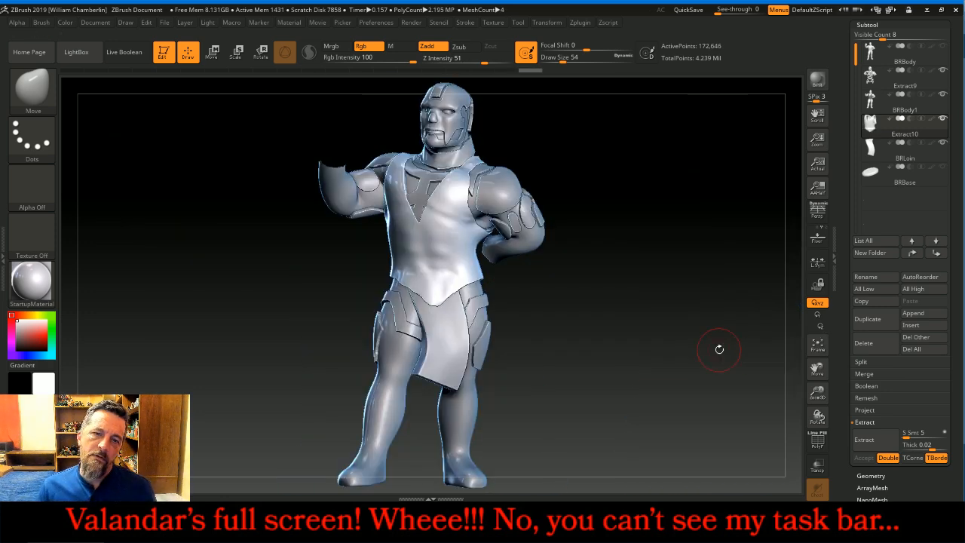
pyautogui.moveTo(723, 350); pyautogui.dragTo(726, 343)
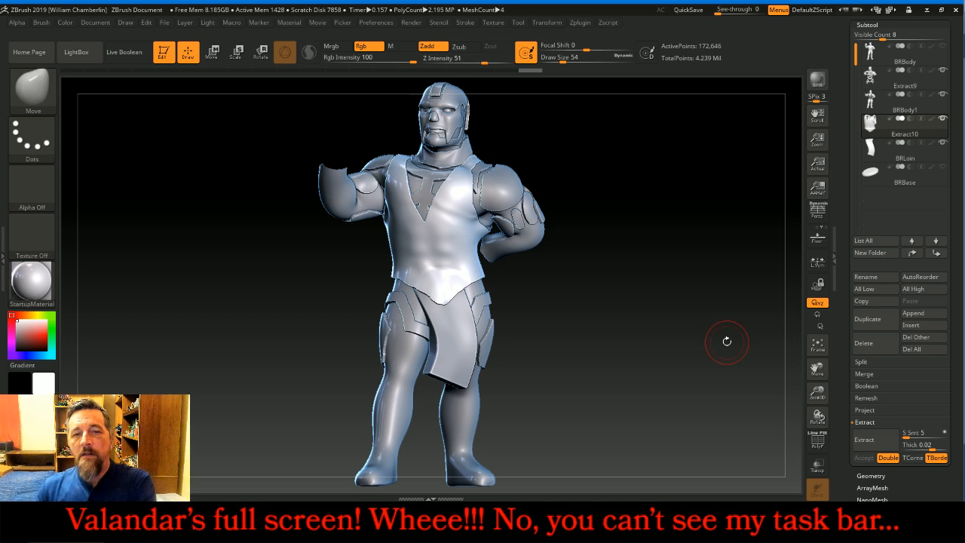
pyautogui.scroll(-3, 895, 483)
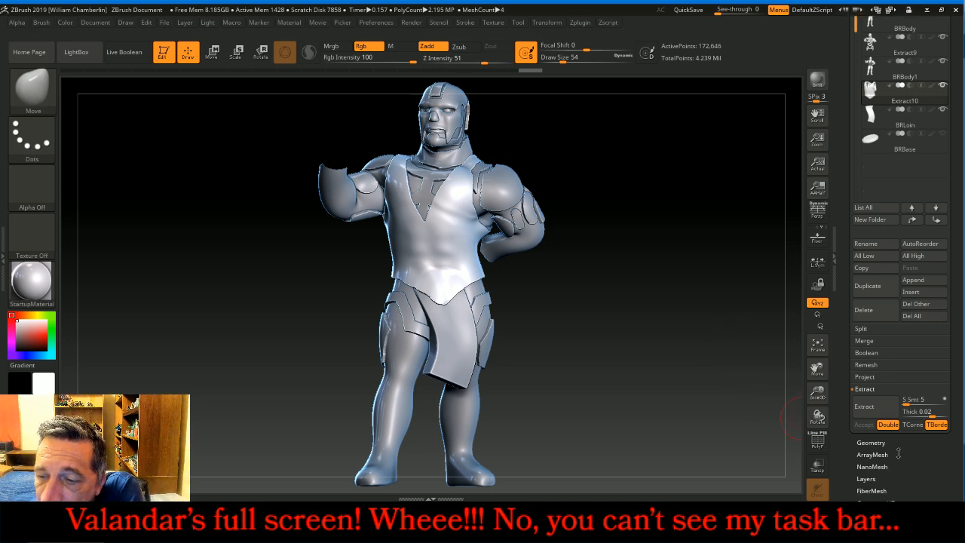
pyautogui.click(874, 372)
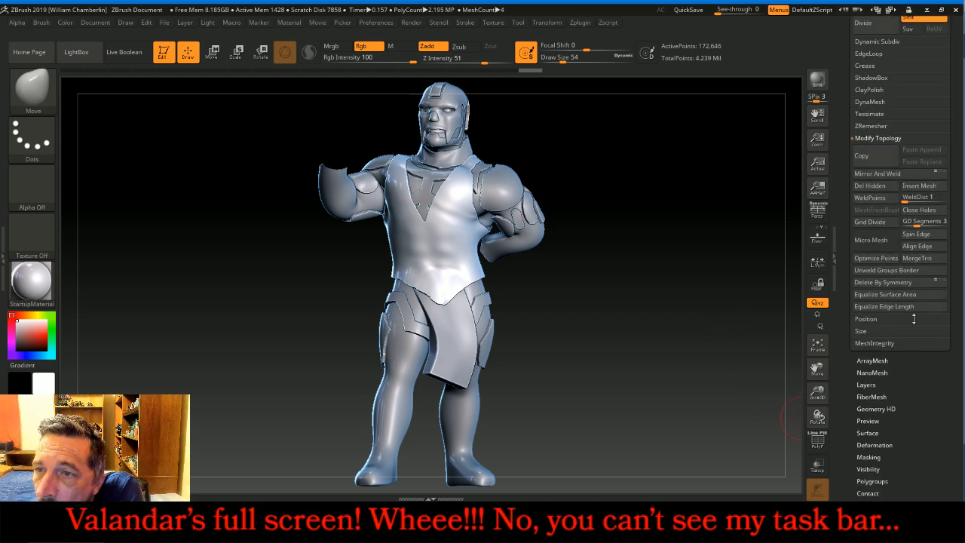
pyautogui.moveTo(959, 102); pyautogui.dragTo(955, 141)
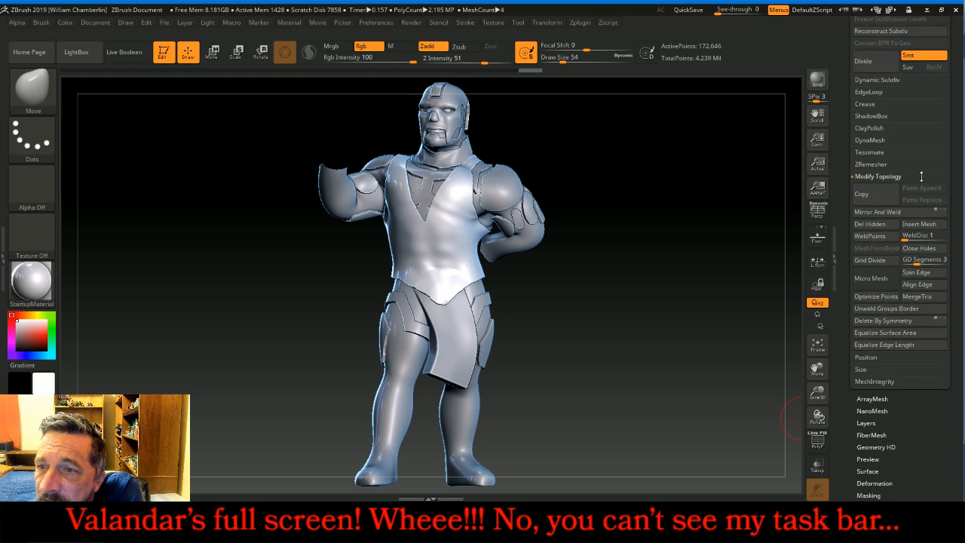
pyautogui.click(897, 142)
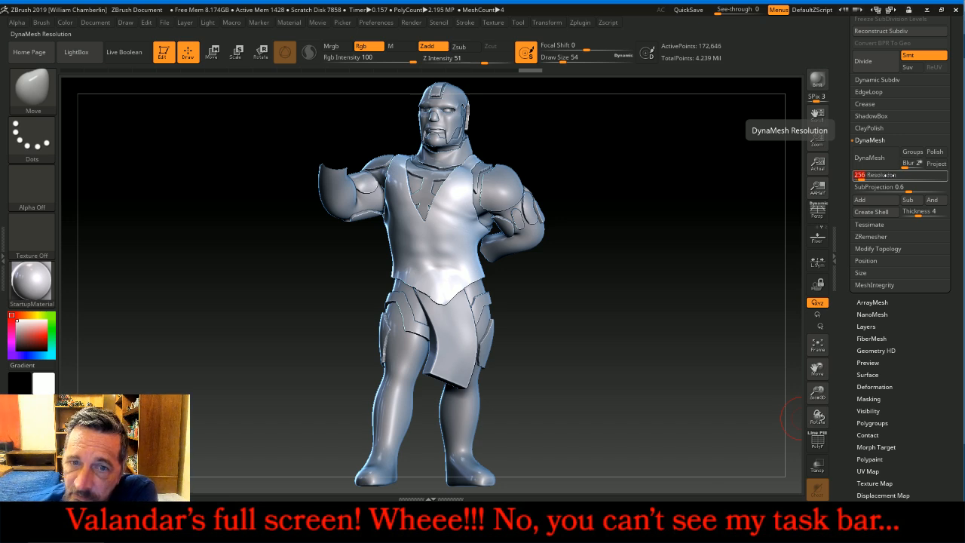
pyautogui.click(878, 163)
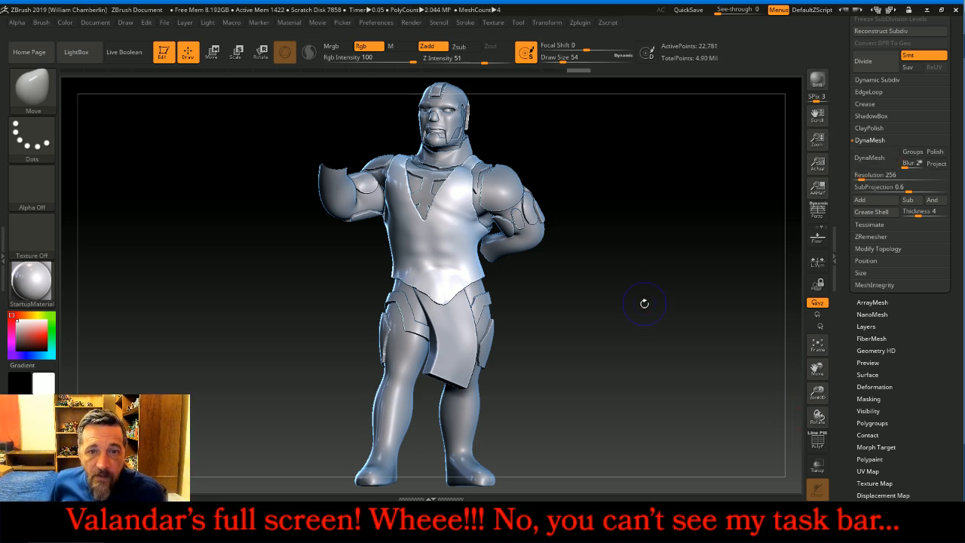
# Step: Smooth the front and back surfaces of the vest, and subdivide its mesh
pyautogui.keyDown('shift'); pyautogui.moveTo(450, 225); pyautogui.dragTo(460, 248); pyautogui.keyUp('shift')
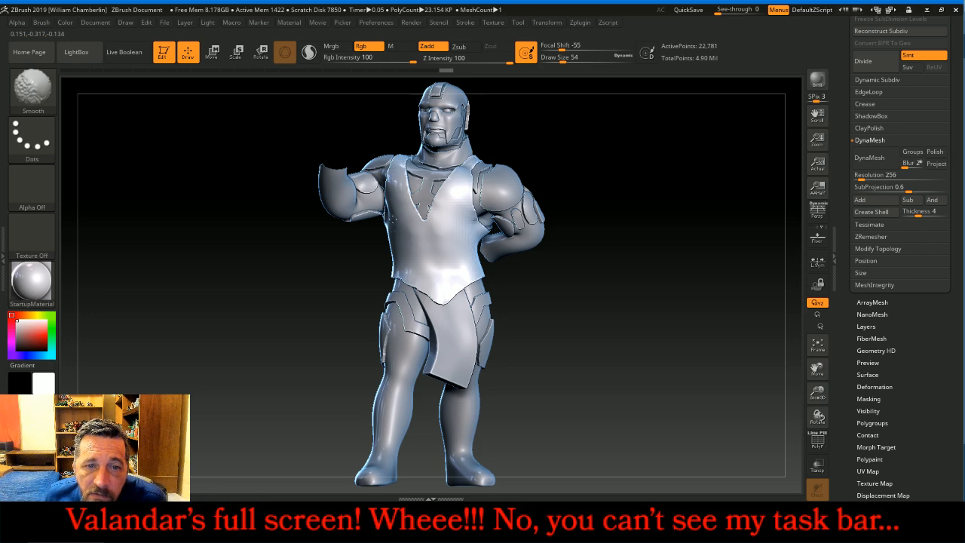
pyautogui.moveTo(605, 343)
pyautogui.mouseDown()
pyautogui.moveTo(646, 330)
pyautogui.moveTo(705, 332)
pyautogui.mouseUp()
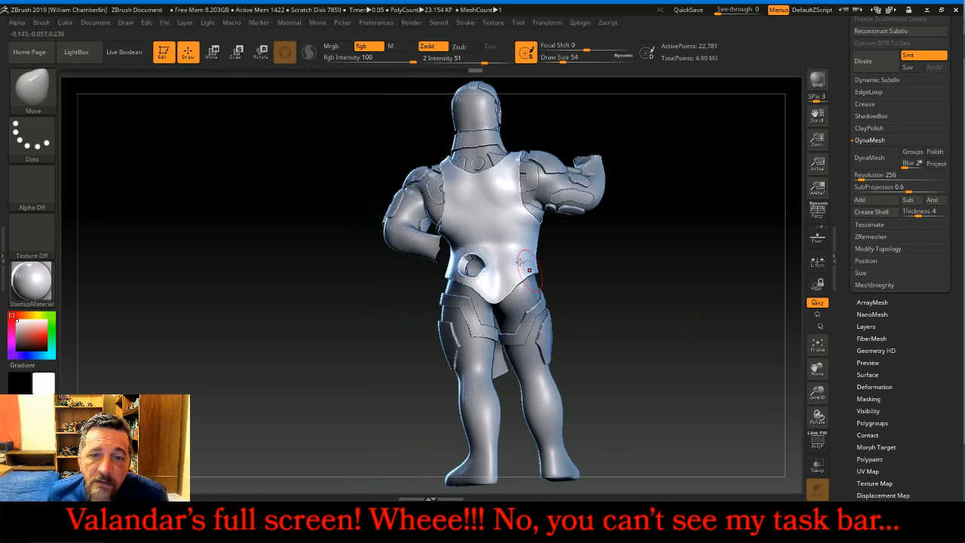
pyautogui.keyDown('shift'); pyautogui.moveTo(484, 218); pyautogui.dragTo(477, 206); pyautogui.keyUp('shift')
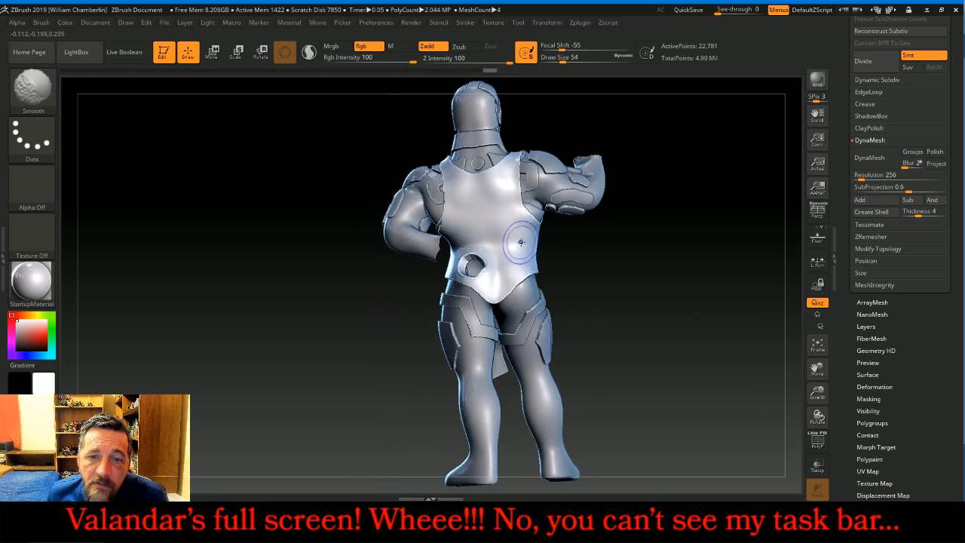
pyautogui.moveTo(655, 297)
pyautogui.mouseDown()
pyautogui.moveTo(707, 293)
pyautogui.moveTo(737, 260)
pyautogui.moveTo(764, 255)
pyautogui.mouseUp()
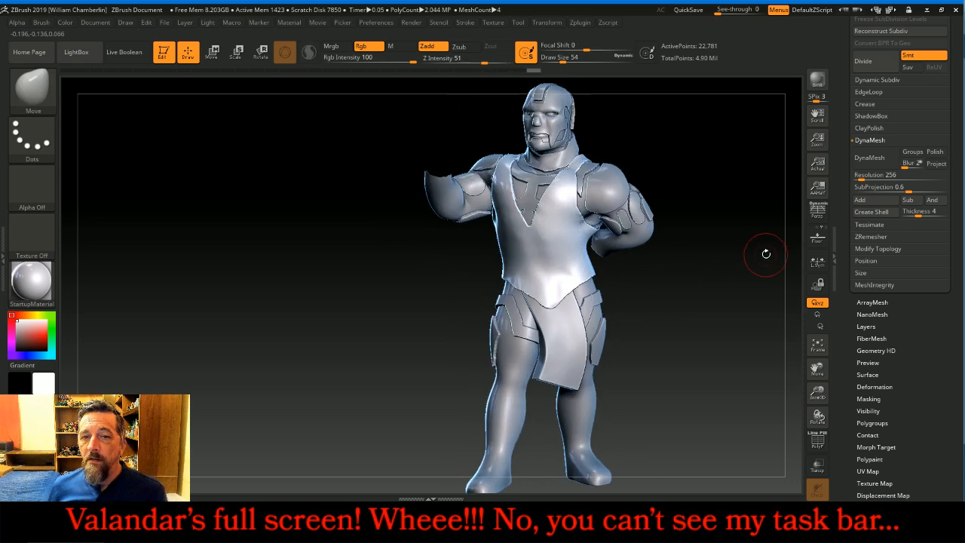
pyautogui.click(878, 66)
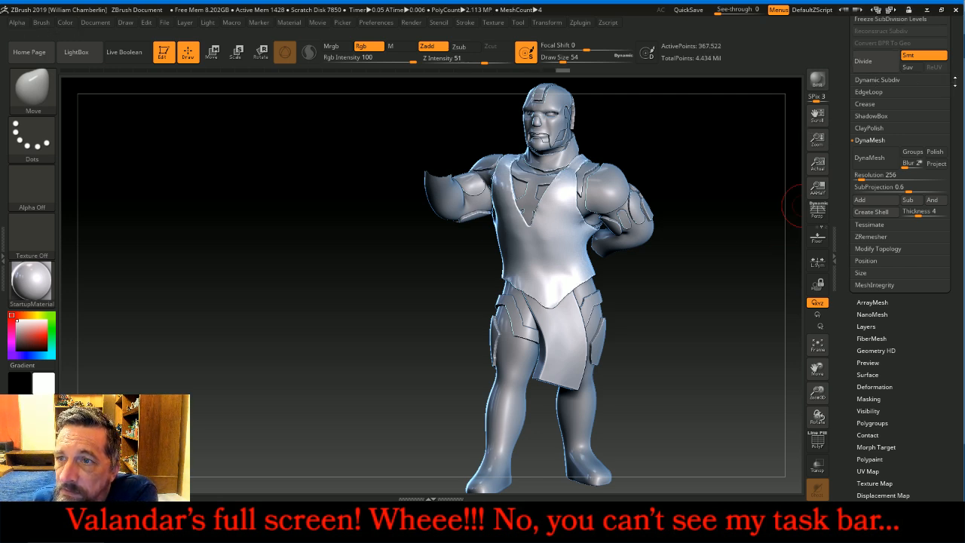
# Step: Clear the mask on the BRBody1 subtool and hide the Extract9 and BRLoin subtools
pyautogui.scroll(5, 954, 79)
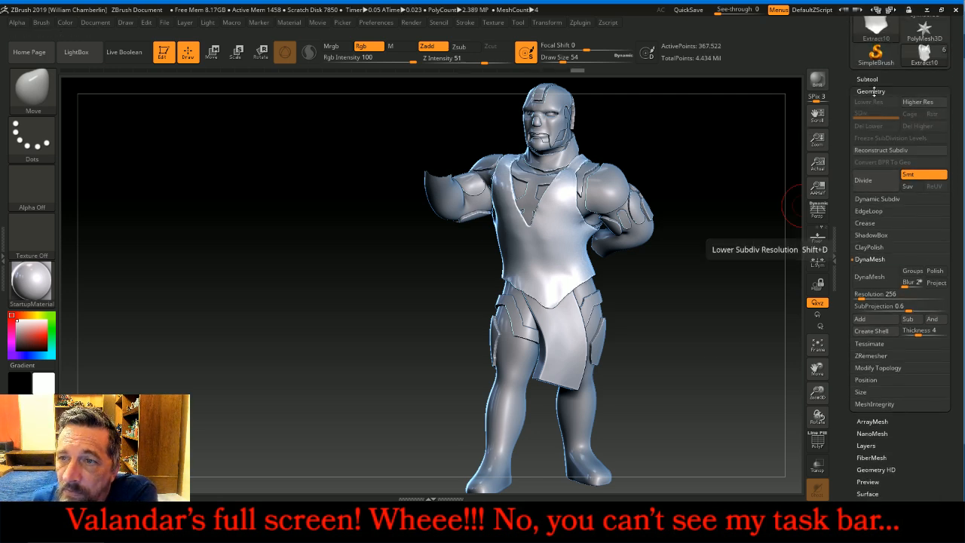
pyautogui.click(866, 78)
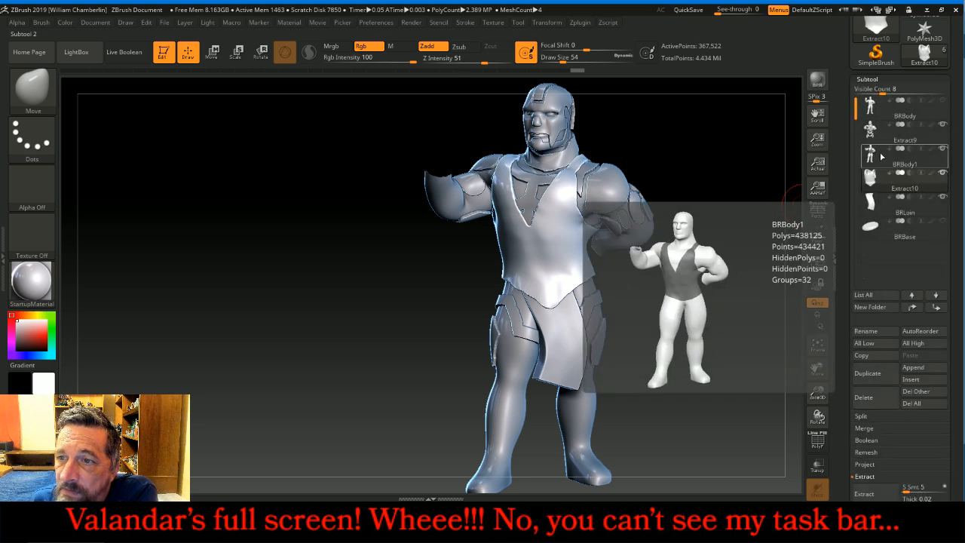
pyautogui.click(882, 156)
pyautogui.press('ctrl')
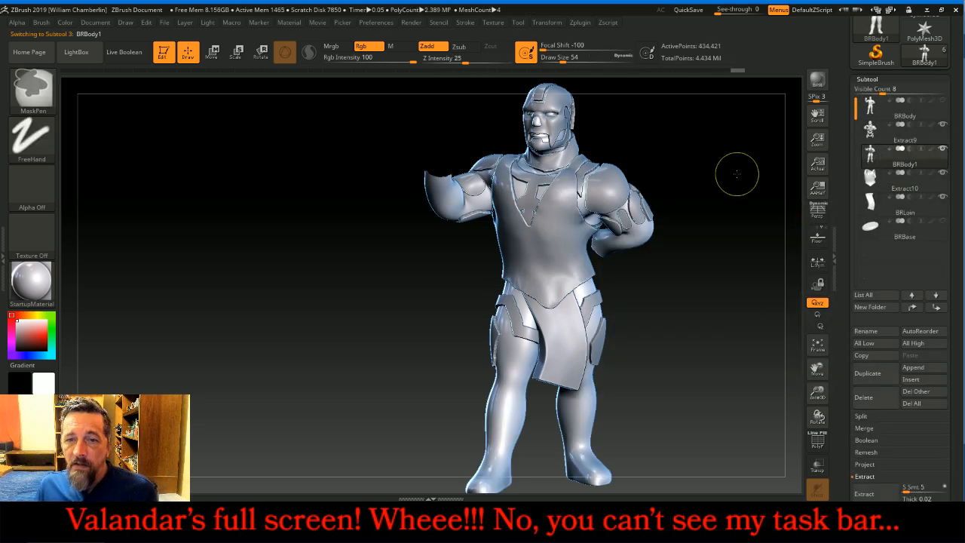
pyautogui.click(942, 125)
pyautogui.moveTo(752, 157); pyautogui.dragTo(751, 154)
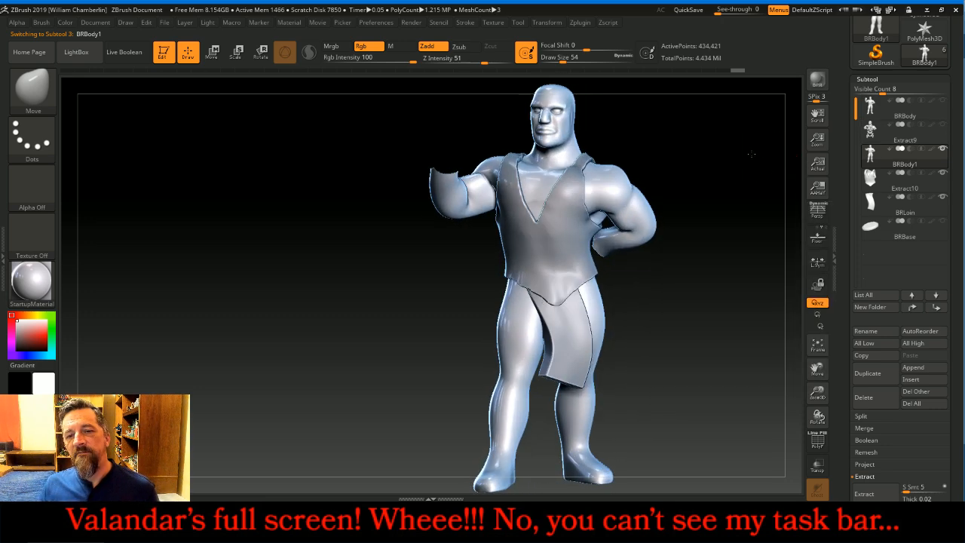
pyautogui.click(942, 196)
# Step: Try to mask the character's left lower leg from the knee to the ankle, working from the front
pyautogui.moveTo(817, 367); pyautogui.dragTo(799, 285)
pyautogui.moveTo(736, 355); pyautogui.dragTo(704, 347)
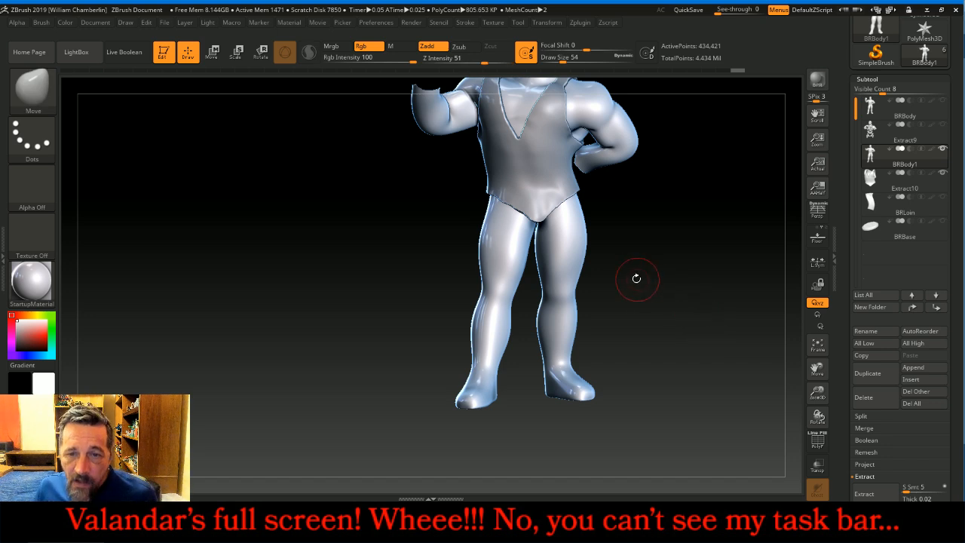
pyautogui.press('ctrl')
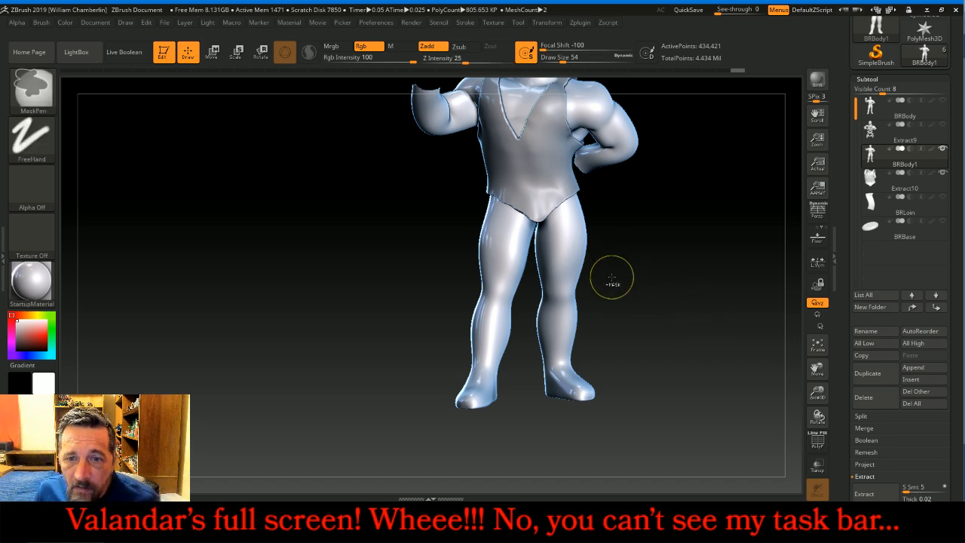
pyautogui.moveTo(605, 269)
pyautogui.keyDown('ctrl'); pyautogui.mouseDown()
pyautogui.moveTo(574, 286)
pyautogui.moveTo(534, 334)
pyautogui.moveTo(527, 374)
pyautogui.moveTo(528, 365)
pyautogui.mouseUp(); pyautogui.keyUp('ctrl')
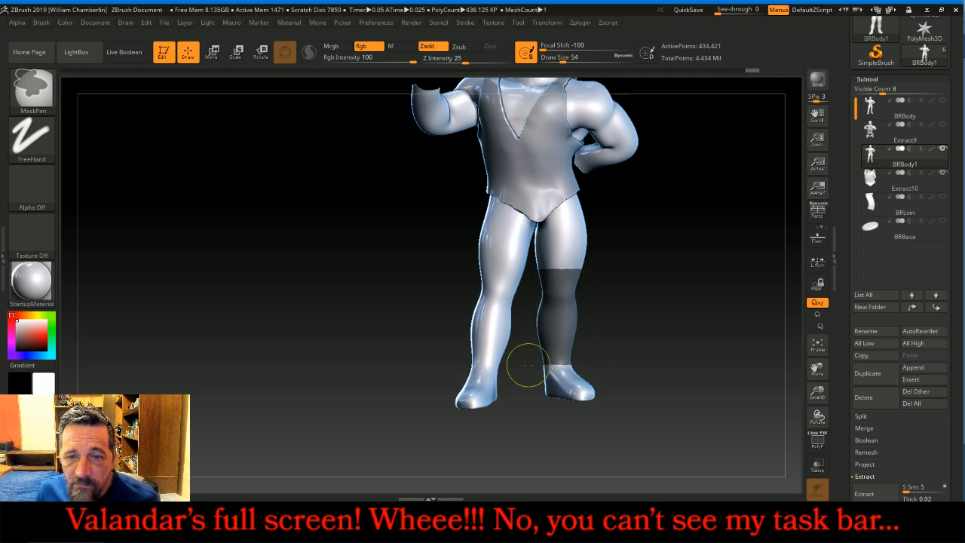
# Step: Mask the character's left lower leg from knee to ankle from the side, and remove the mask spill from the right leg
pyautogui.moveTo(693, 313); pyautogui.dragTo(649, 319)
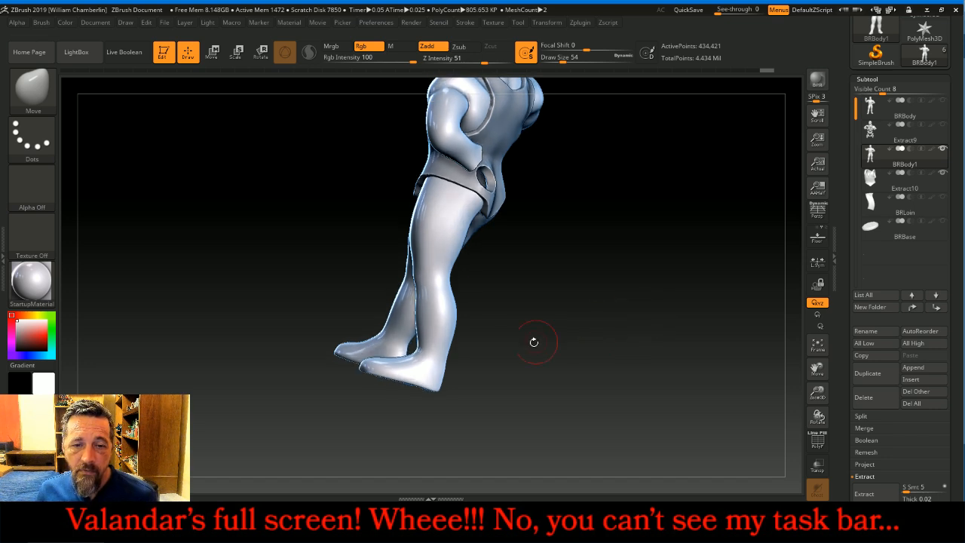
pyautogui.keyDown('ctrl'); pyautogui.moveTo(480, 354); pyautogui.dragTo(397, 263); pyautogui.keyUp('ctrl')
pyautogui.keyDown('ctrl'); pyautogui.moveTo(524, 233); pyautogui.dragTo(429, 282); pyautogui.keyUp('ctrl')
pyautogui.moveTo(517, 308); pyautogui.dragTo(614, 315)
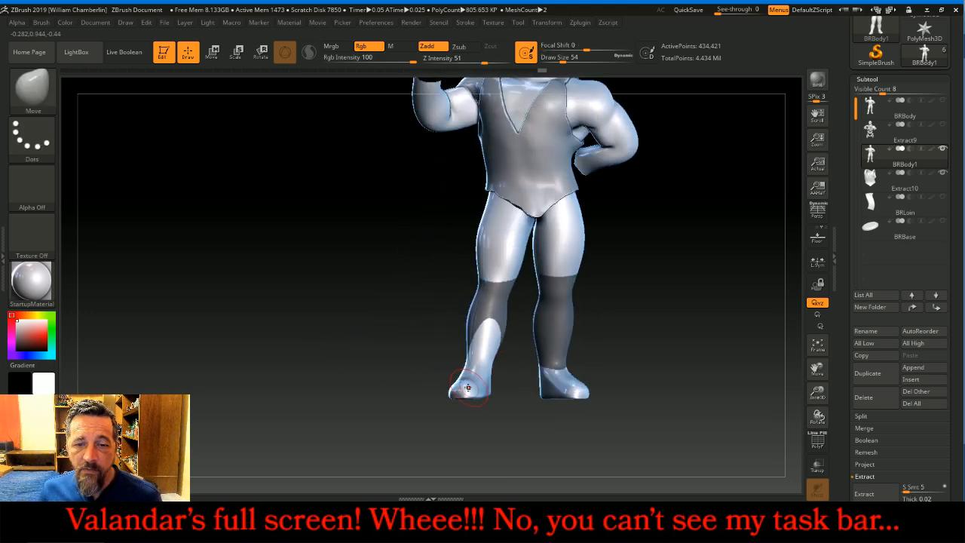
pyautogui.moveTo(394, 420)
pyautogui.keyDown('ctrl'); pyautogui.mouseDown()
pyautogui.moveTo(489, 323)
pyautogui.moveTo(529, 264)
pyautogui.mouseUp(); pyautogui.keyUp('ctrl')
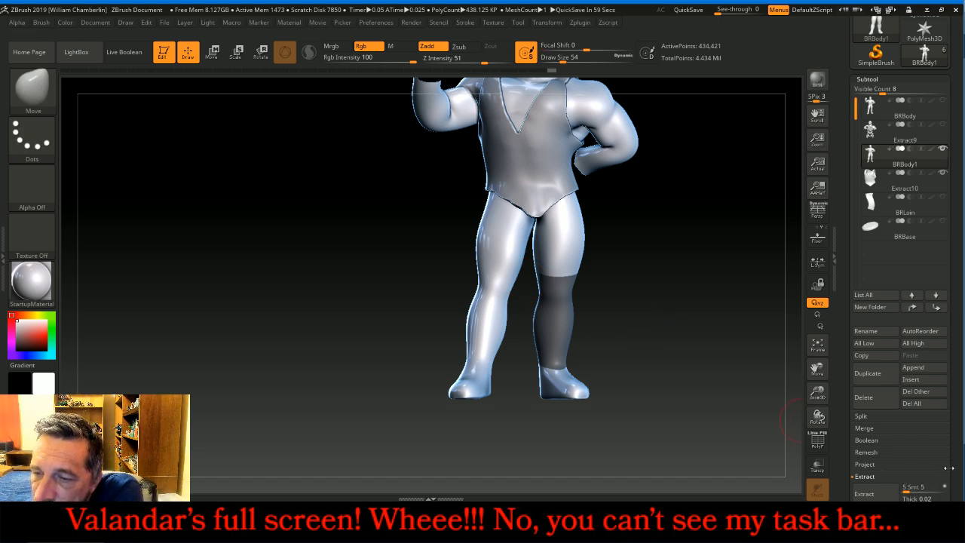
# Step: Extract the masked left lower leg as a new subtool with thickness 0.02, and clear the mask on it
pyautogui.scroll(-2, 955, 461)
pyautogui.click(865, 468)
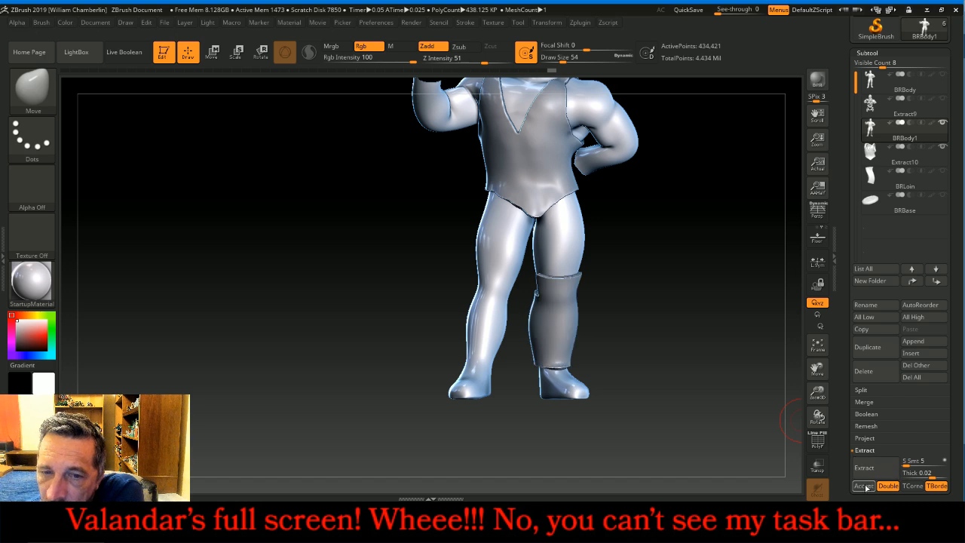
pyautogui.click(863, 486)
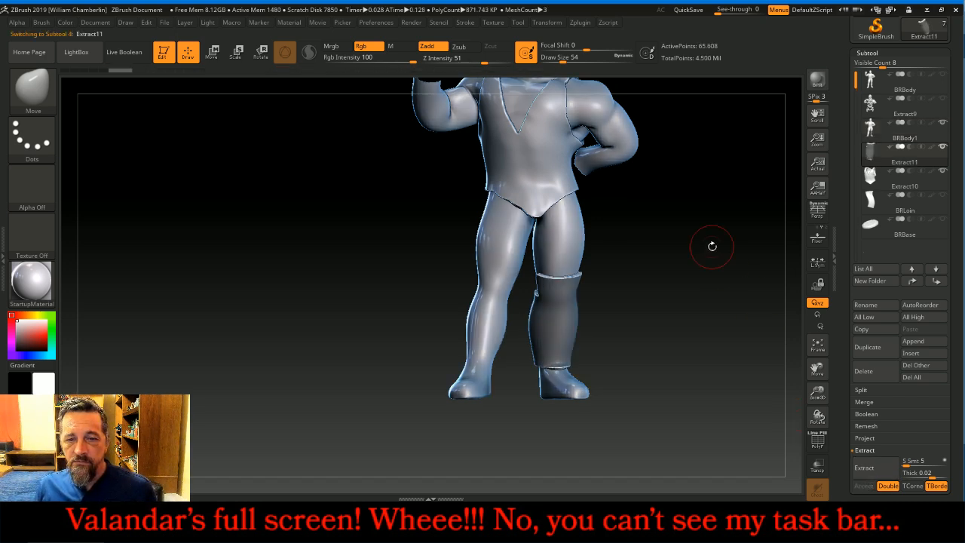
pyautogui.keyDown('ctrl'); pyautogui.moveTo(712, 245); pyautogui.dragTo(715, 288); pyautogui.keyUp('ctrl')
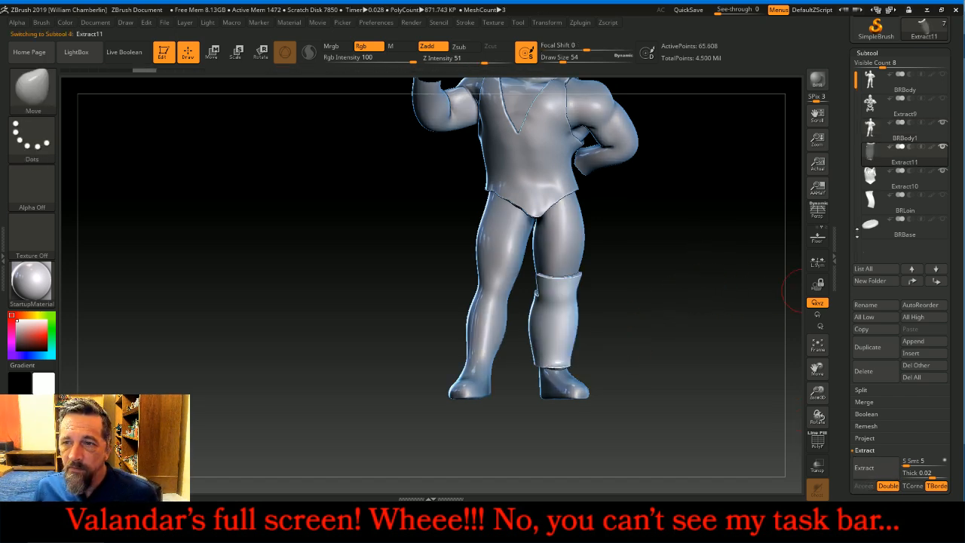
# Step: Hide the new lower-leg subtool and hide the left leg's polygroups on BRBody1, from thigh to foot
pyautogui.moveTo(940, 143)
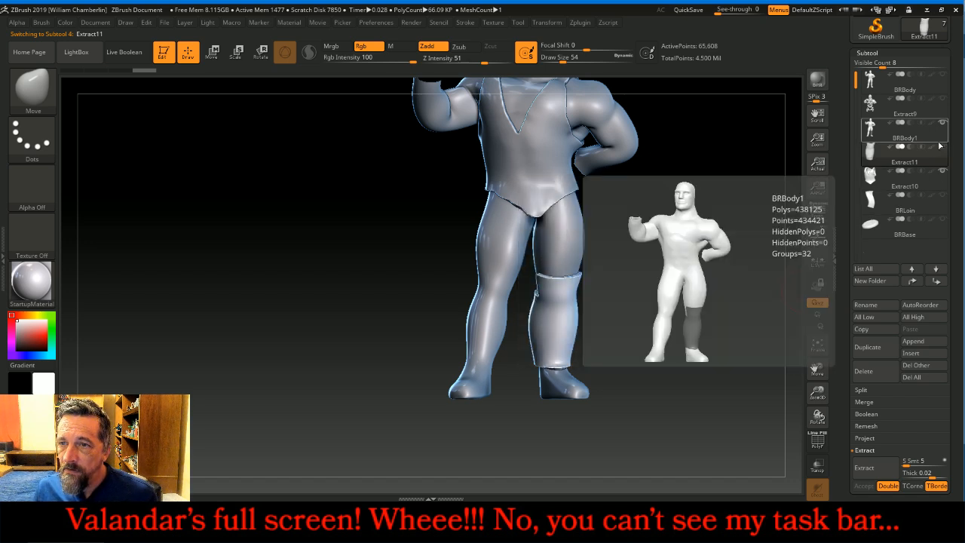
pyautogui.click(884, 133)
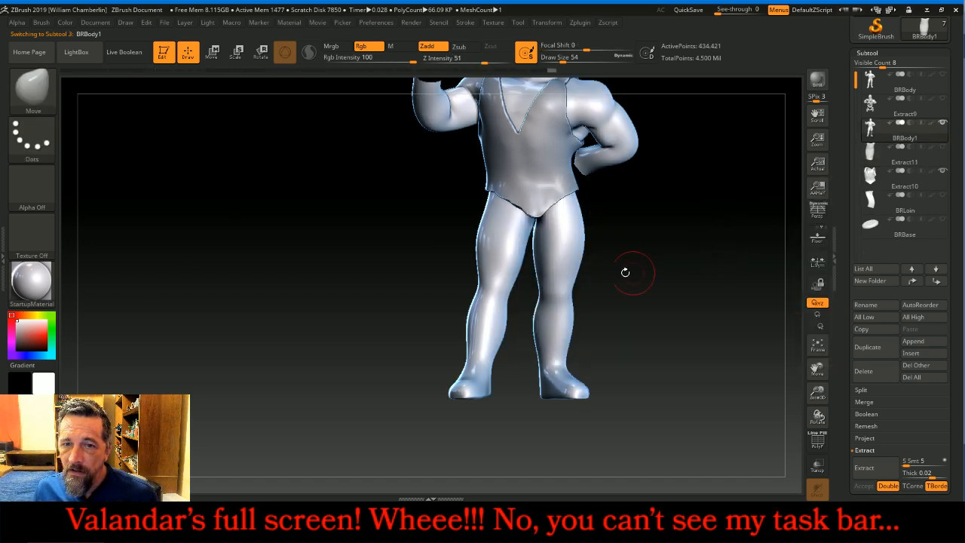
pyautogui.keyDown('ctrl'); pyautogui.keyDown('shift'); pyautogui.click(567, 271); pyautogui.keyUp('shift'); pyautogui.keyUp('ctrl')
pyautogui.keyDown('ctrl'); pyautogui.keyDown('shift'); pyautogui.click(562, 283); pyautogui.keyUp('shift'); pyautogui.keyUp('ctrl')
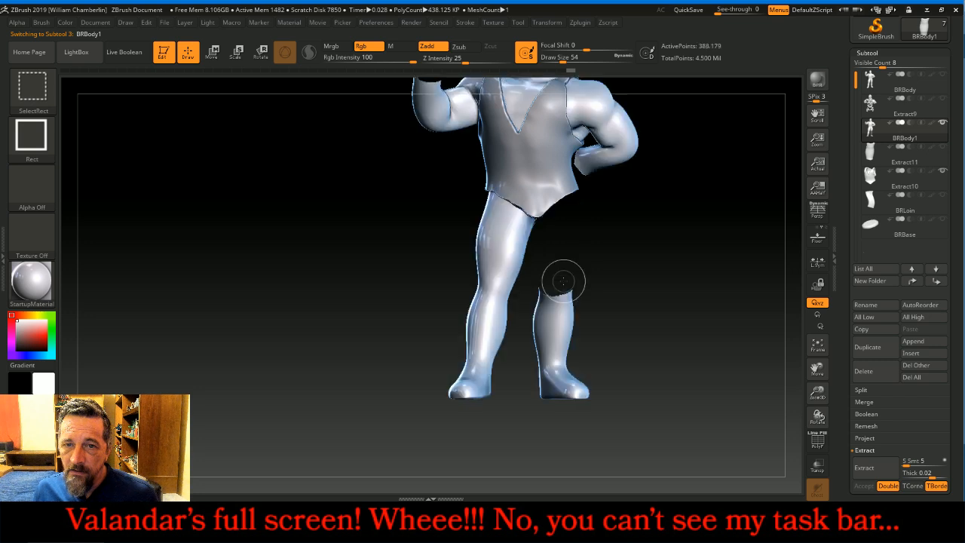
pyautogui.keyDown('ctrl'); pyautogui.keyDown('shift'); pyautogui.click(560, 318); pyautogui.keyUp('shift'); pyautogui.keyUp('ctrl')
pyautogui.keyDown('ctrl'); pyautogui.keyDown('shift'); pyautogui.click(562, 381); pyautogui.keyUp('shift'); pyautogui.keyUp('ctrl')
# Step: Mask the character's right lower leg from the side, covering the shin down to the ankle and the front of the knee
pyautogui.moveTo(671, 357)
pyautogui.mouseDown()
pyautogui.moveTo(727, 347)
pyautogui.moveTo(731, 370)
pyautogui.moveTo(698, 364)
pyautogui.moveTo(706, 364)
pyautogui.mouseUp()
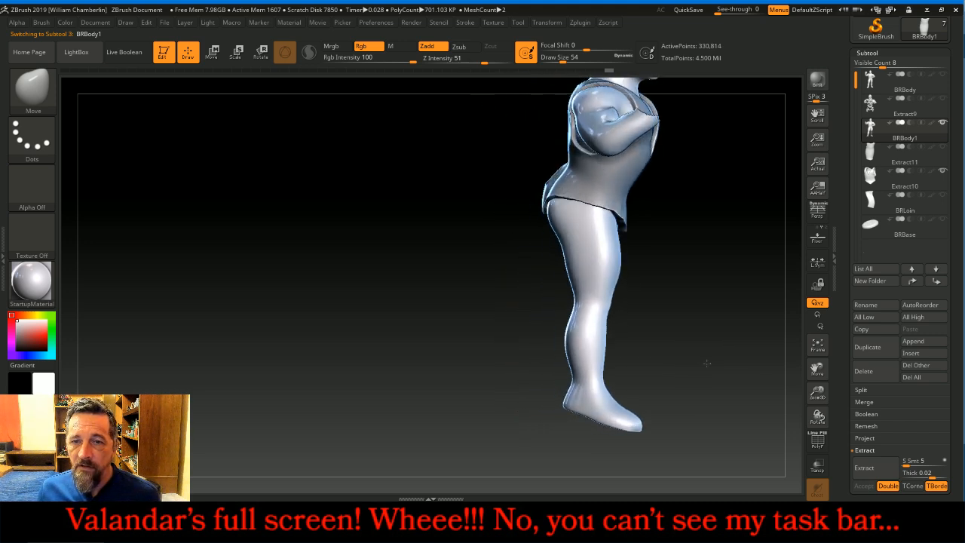
pyautogui.moveTo(634, 381)
pyautogui.keyDown('ctrl'); pyautogui.mouseDown()
pyautogui.moveTo(605, 363)
pyautogui.moveTo(558, 287)
pyautogui.moveTo(544, 283)
pyautogui.moveTo(595, 311)
pyautogui.mouseUp(); pyautogui.keyUp('ctrl')
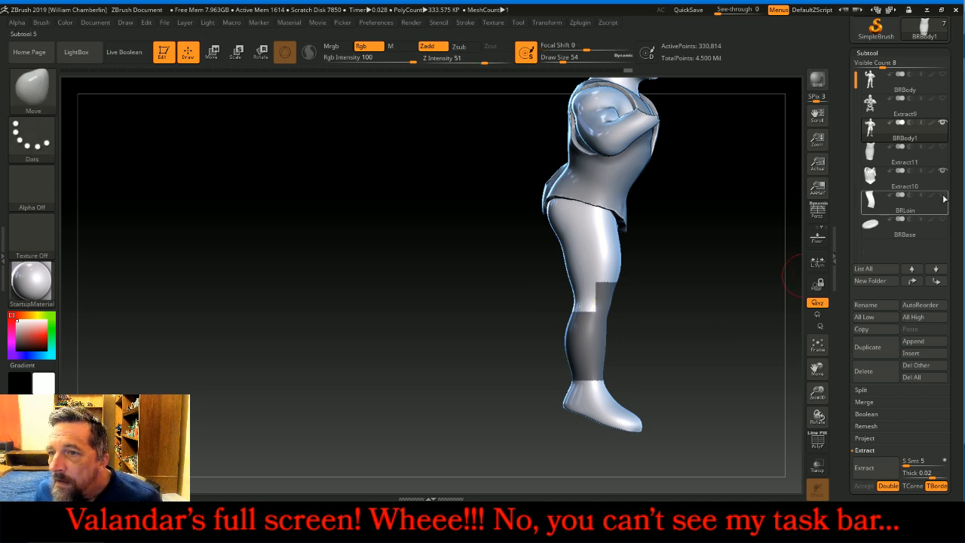
# Step: Show the extracted left lower-leg subtool and unhide the hidden left leg of BRBody1
pyautogui.click(942, 146)
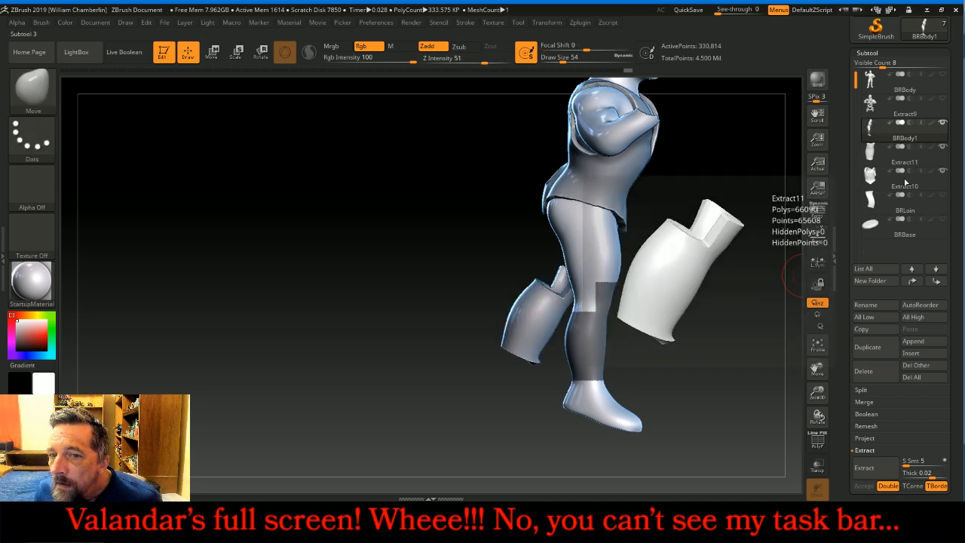
pyautogui.moveTo(727, 327)
pyautogui.mouseDown()
pyautogui.moveTo(628, 317)
pyautogui.moveTo(726, 334)
pyautogui.moveTo(673, 314)
pyautogui.moveTo(627, 332)
pyautogui.moveTo(554, 305)
pyautogui.mouseUp()
pyautogui.moveTo(698, 338)
pyautogui.mouseDown()
pyautogui.moveTo(718, 341)
pyautogui.moveTo(723, 311)
pyautogui.mouseUp()
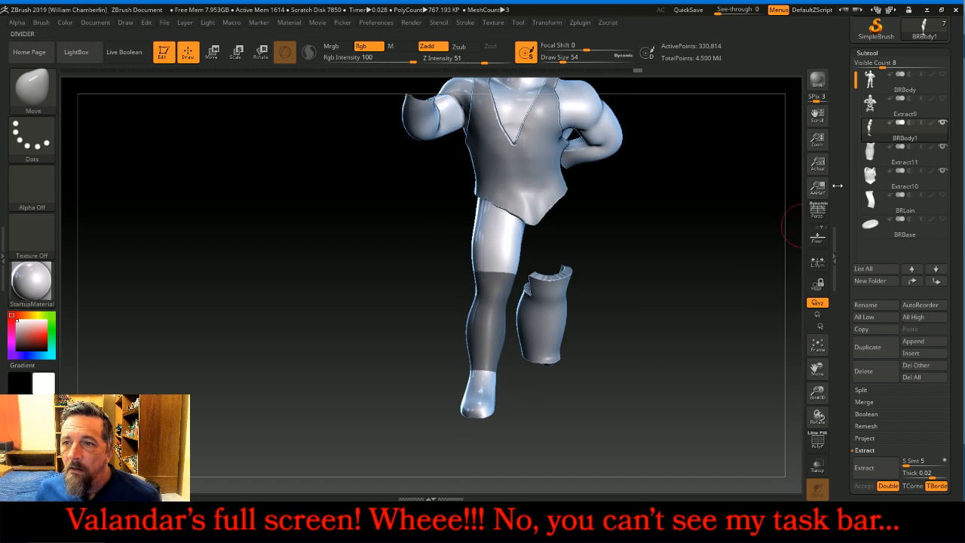
pyautogui.keyDown('ctrl'); pyautogui.keyDown('shift'); pyautogui.click(764, 200); pyautogui.keyUp('shift'); pyautogui.keyUp('ctrl')
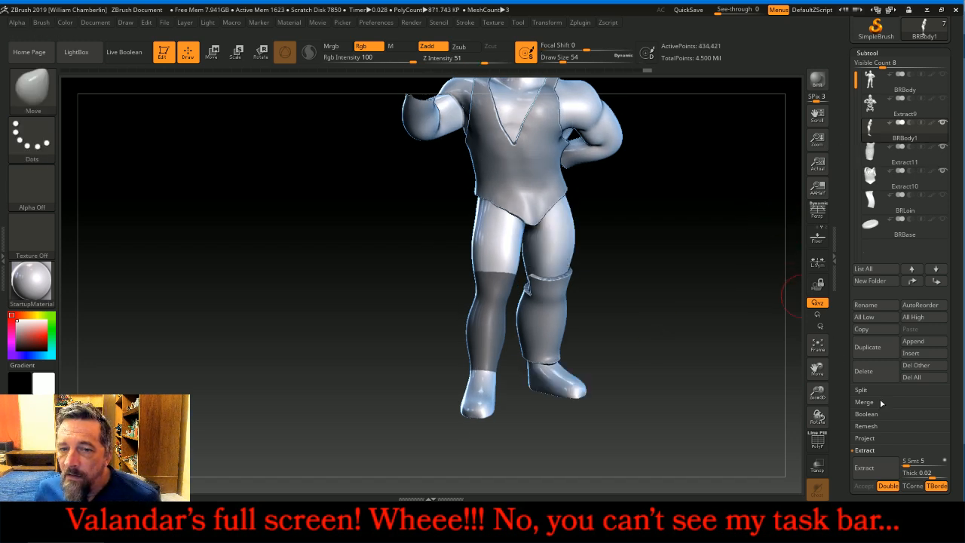
pyautogui.moveTo(748, 393); pyautogui.dragTo(758, 398)
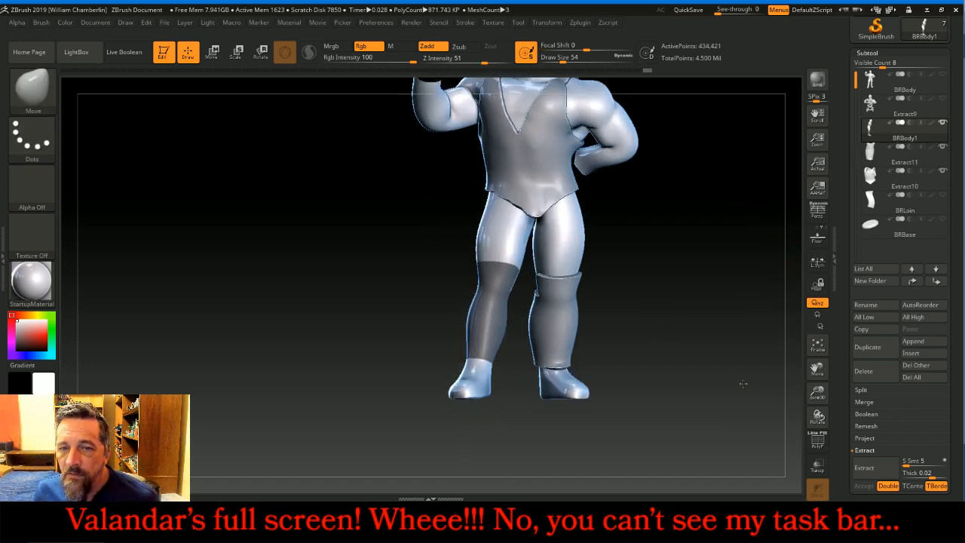
# Step: Extract the masked right lower leg as a new subtool with thickness 0.02 and accept it
pyautogui.click(863, 467)
pyautogui.keyDown('ctrl'); pyautogui.moveTo(711, 285); pyautogui.dragTo(725, 318); pyautogui.keyUp('ctrl')
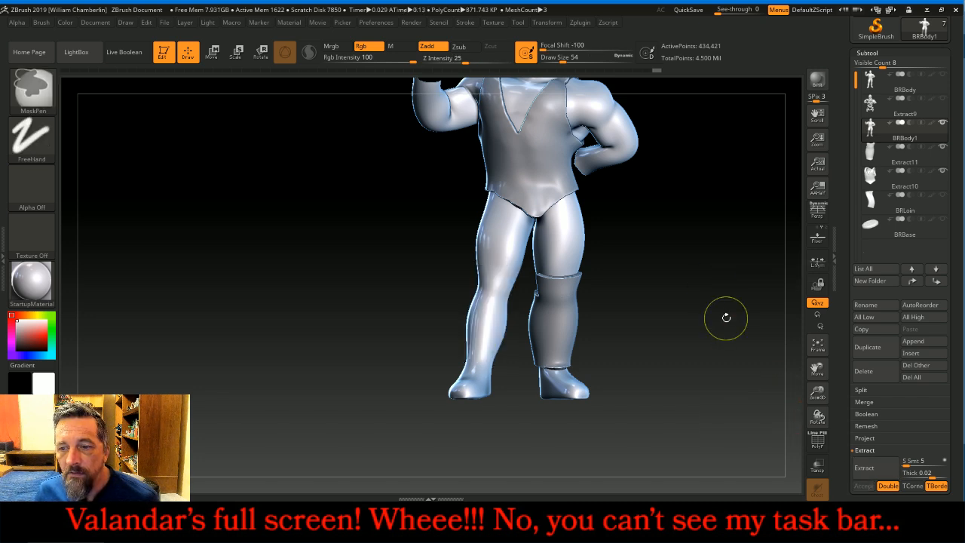
pyautogui.click(871, 471)
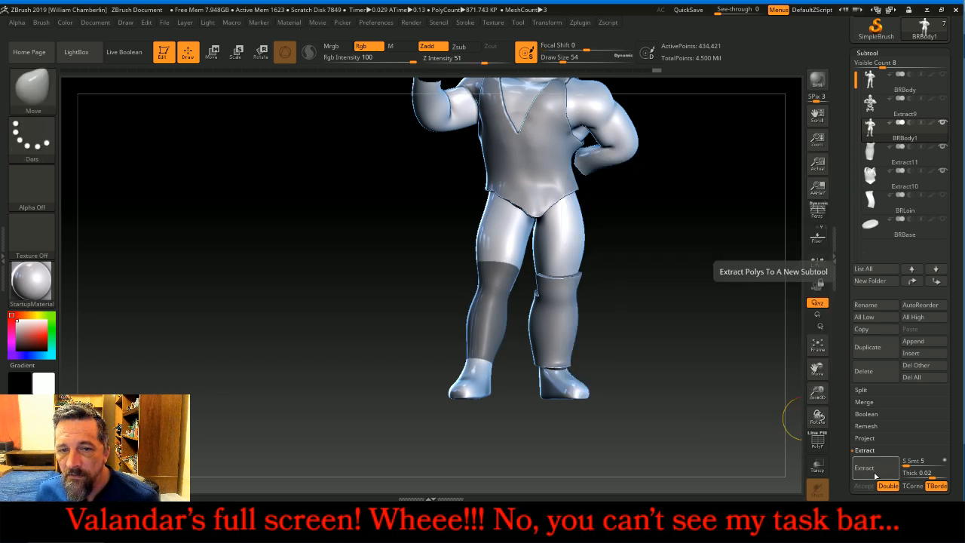
pyautogui.click(861, 486)
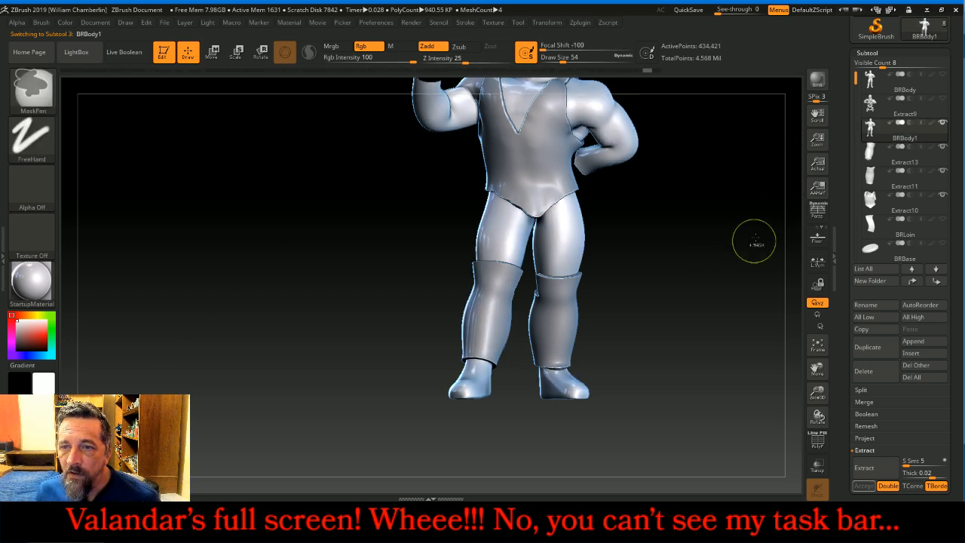
# Step: Select the Extract13 right lower-leg subtool and merge it down with Extract11 into one subtool
pyautogui.click(867, 54)
pyautogui.click(875, 52)
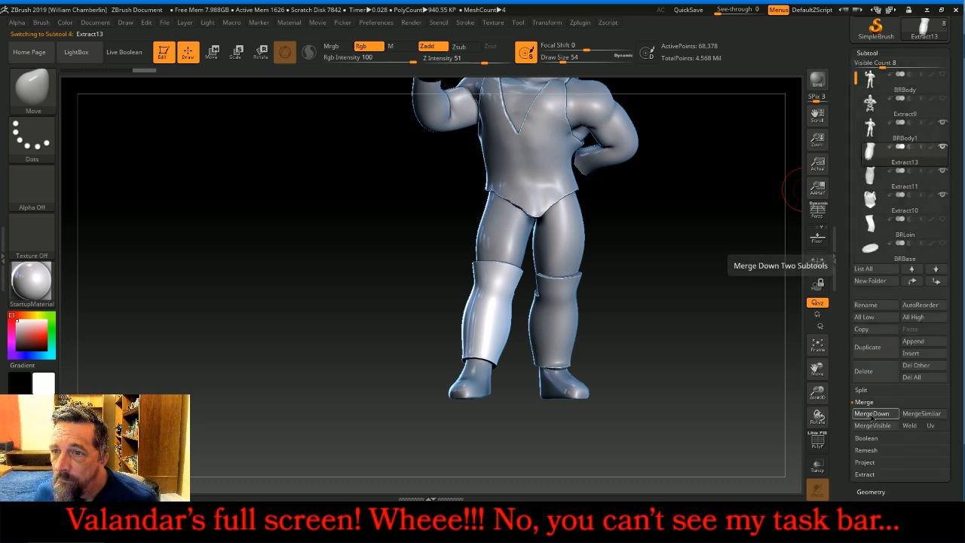
pyautogui.click(872, 414)
# Step: DynaMesh the merged lower-leg coverings at a resolution of 256
pyautogui.click(878, 53)
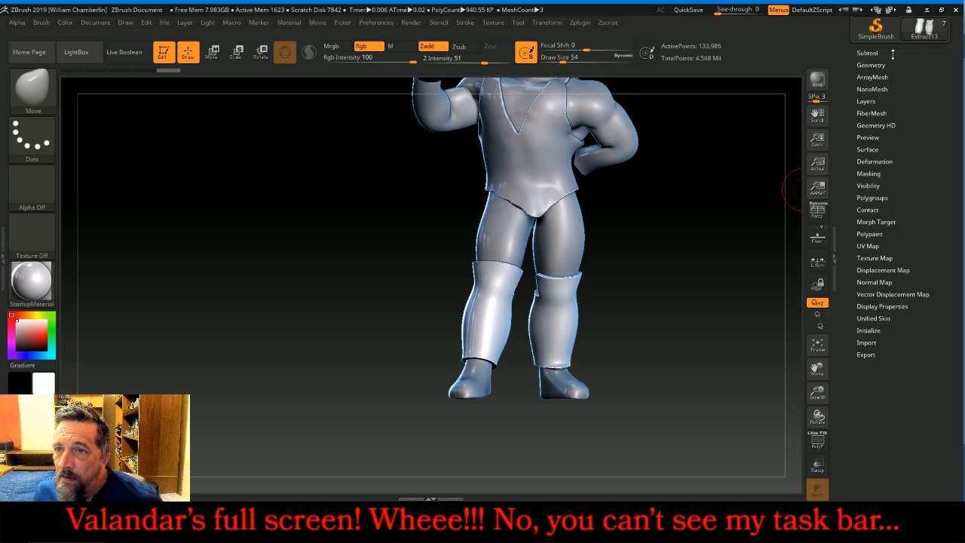
pyautogui.click(875, 65)
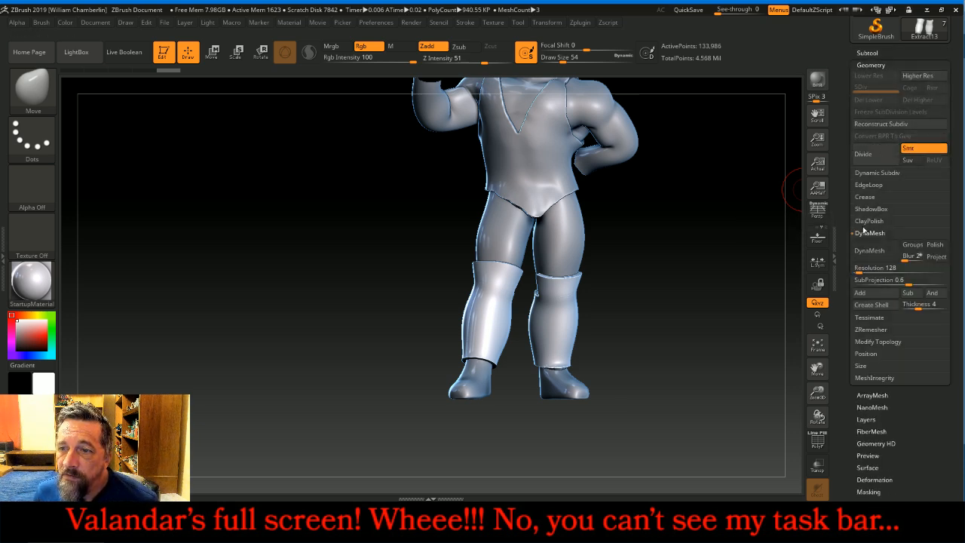
pyautogui.click(875, 268)
pyautogui.write('256')
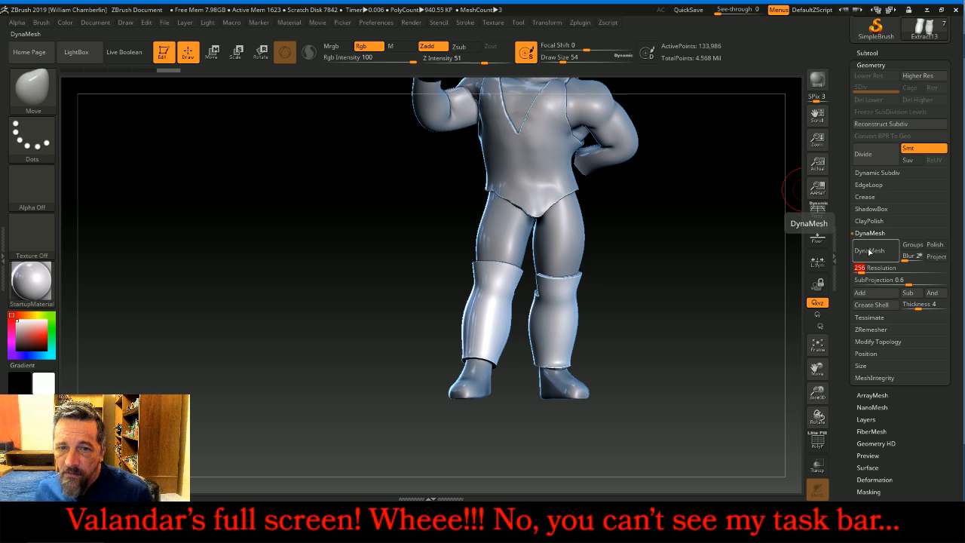
pyautogui.click(869, 250)
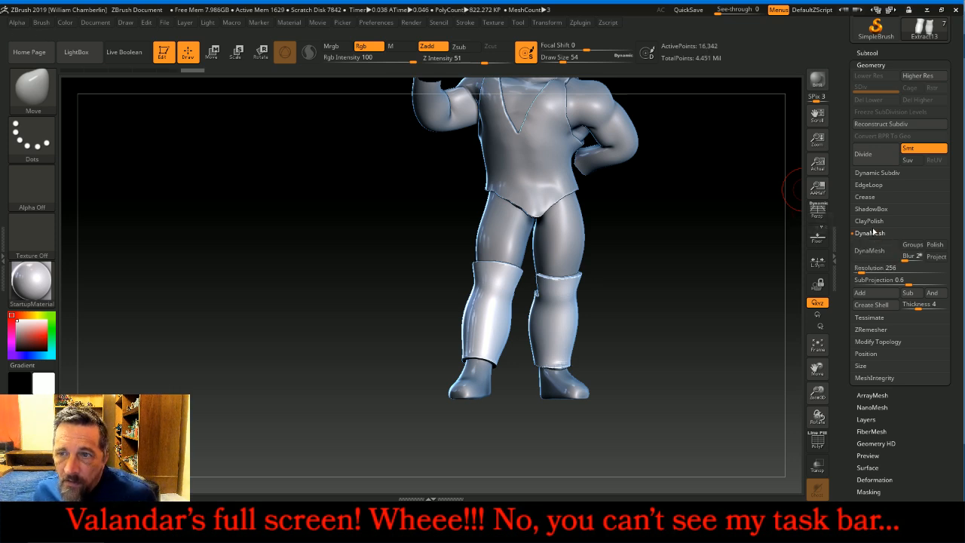
pyautogui.click(874, 156)
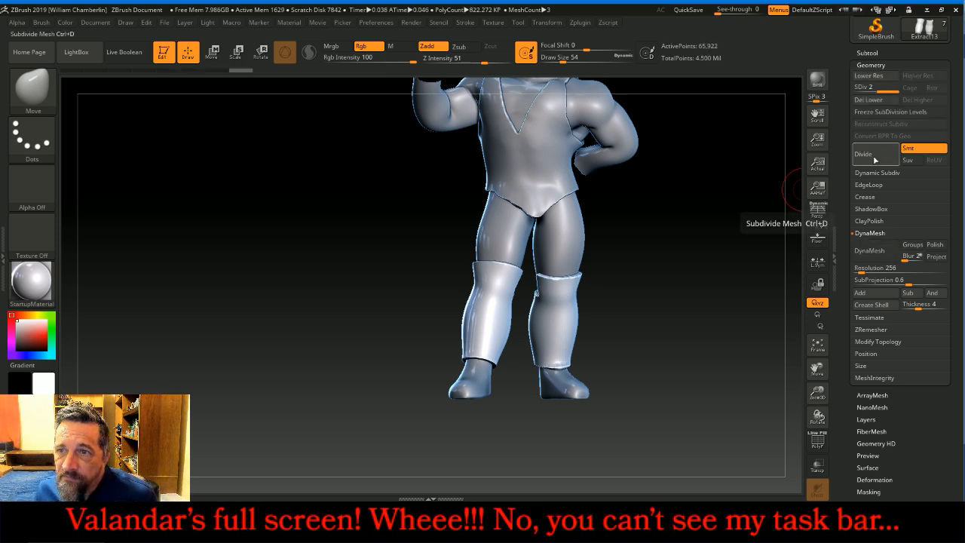
pyautogui.click(864, 86)
pyautogui.click(917, 100)
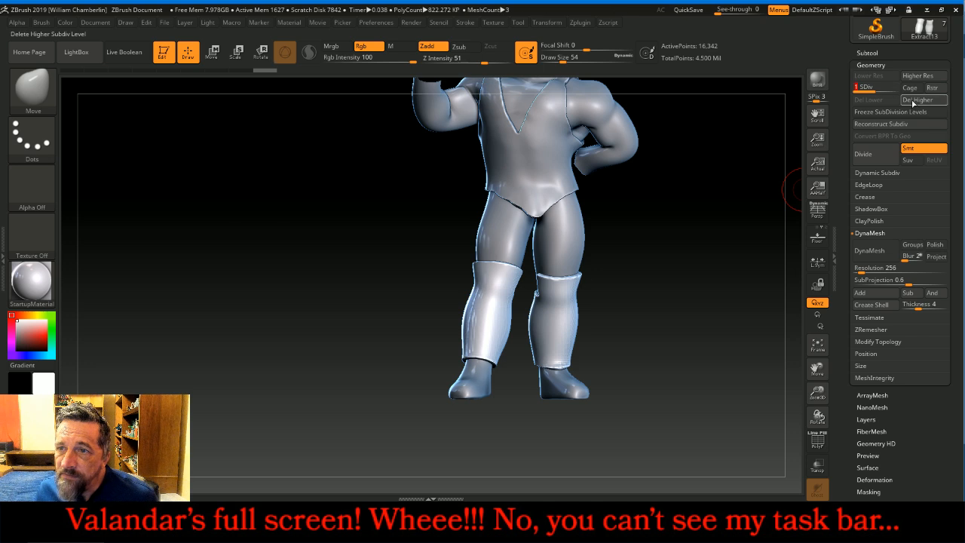
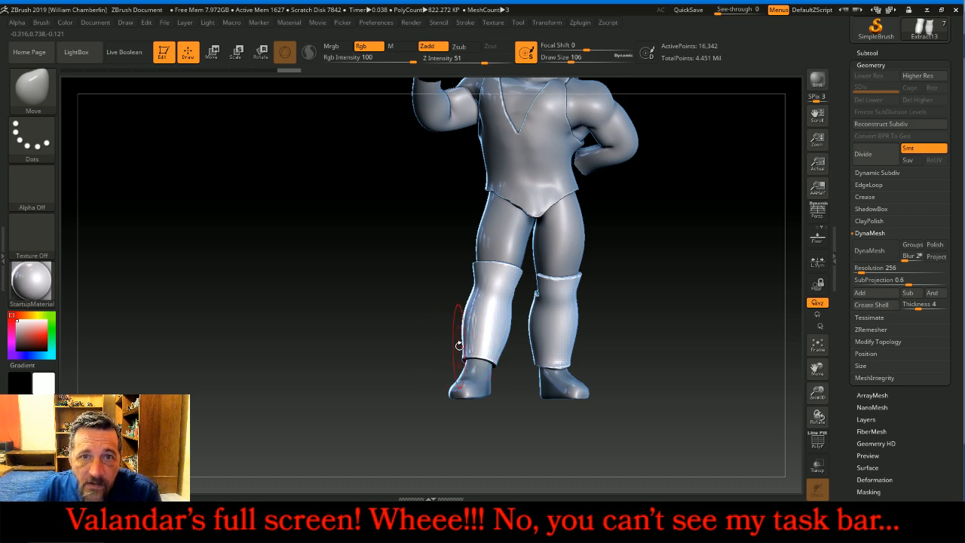
# Step: Smooth both lower-leg coverings with a draw size of 110, repeating the strokes until their lower ends shrink into the shins
pyautogui.moveTo(466, 206)
pyautogui.keyDown('shift'); pyautogui.mouseDown()
pyautogui.moveTo(486, 354)
pyautogui.moveTo(471, 392)
pyautogui.mouseUp(); pyautogui.keyUp('shift')
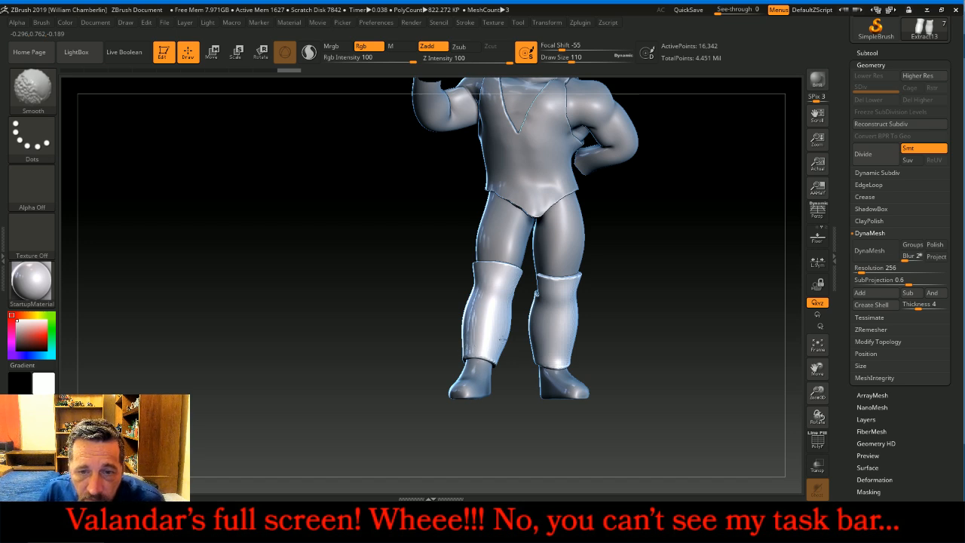
pyautogui.keyDown('shift'); pyautogui.moveTo(568, 358); pyautogui.dragTo(572, 359); pyautogui.keyUp('shift')
pyautogui.press('1')
pyautogui.press('1')
pyautogui.press('1')
pyautogui.press('1')
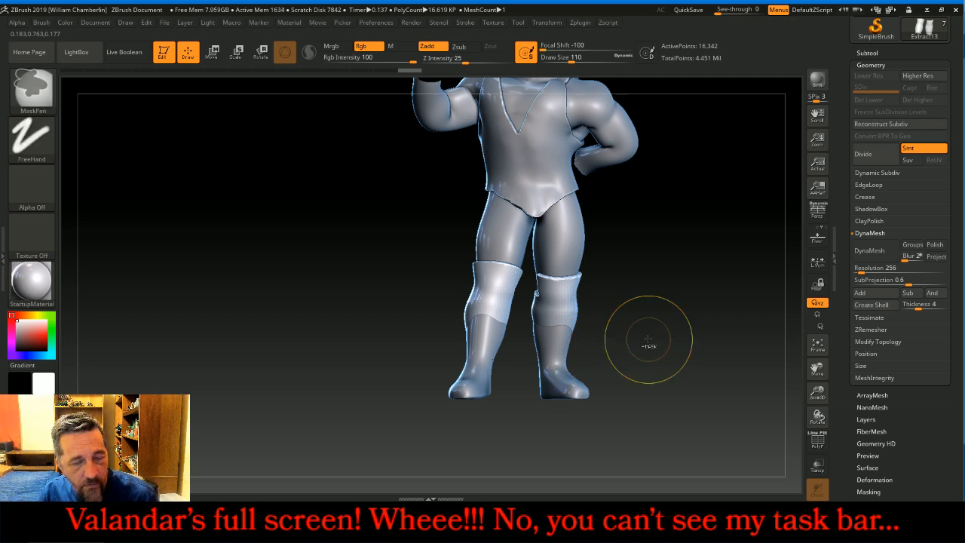
pyautogui.moveTo(645, 338); pyautogui.dragTo(736, 343)
pyautogui.keyDown('shift'); pyautogui.moveTo(477, 357); pyautogui.dragTo(461, 358); pyautogui.keyUp('shift')
pyautogui.moveTo(608, 324)
pyautogui.mouseDown()
pyautogui.moveTo(524, 318)
pyautogui.moveTo(615, 300)
pyautogui.mouseUp()
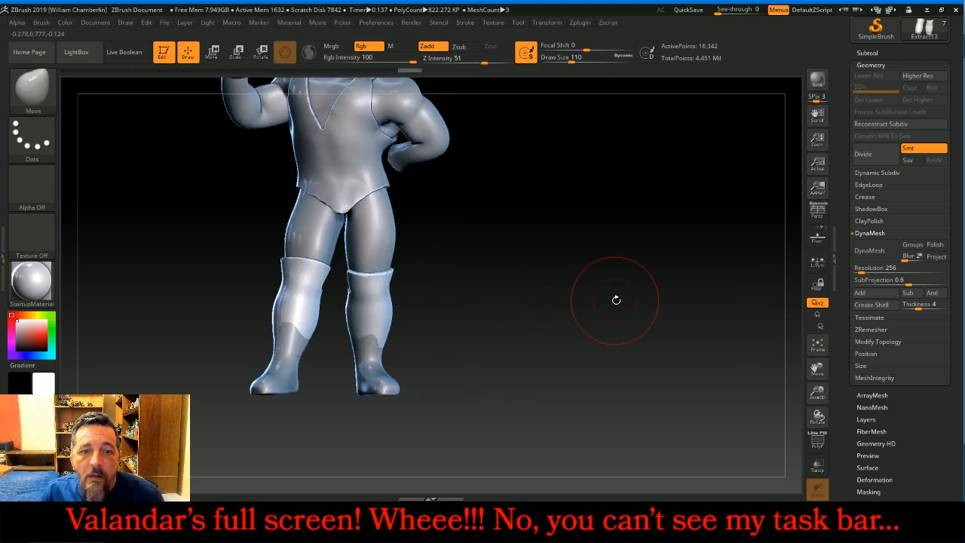
# Step: Frame the whole figure and subdivide the merged lower-leg coverings three times
pyautogui.click(816, 345)
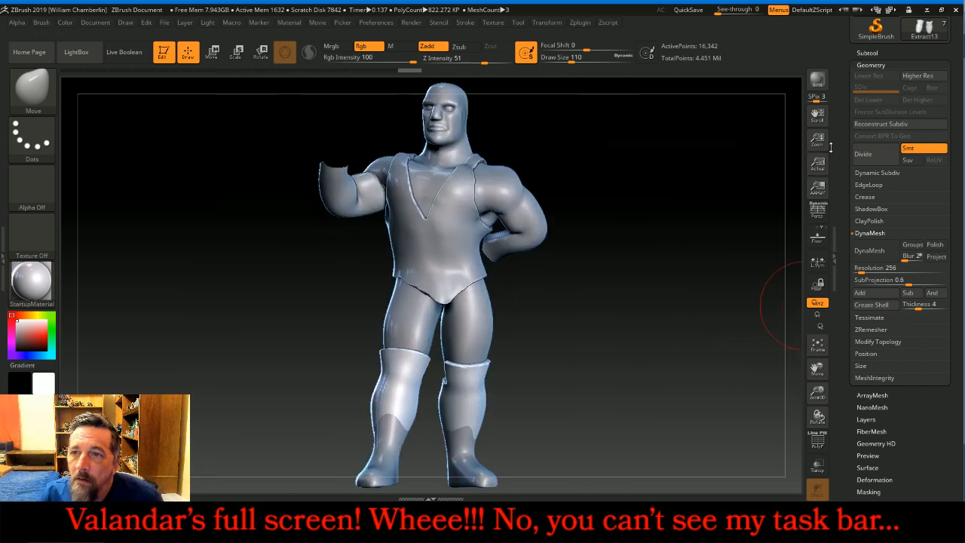
pyautogui.click(866, 52)
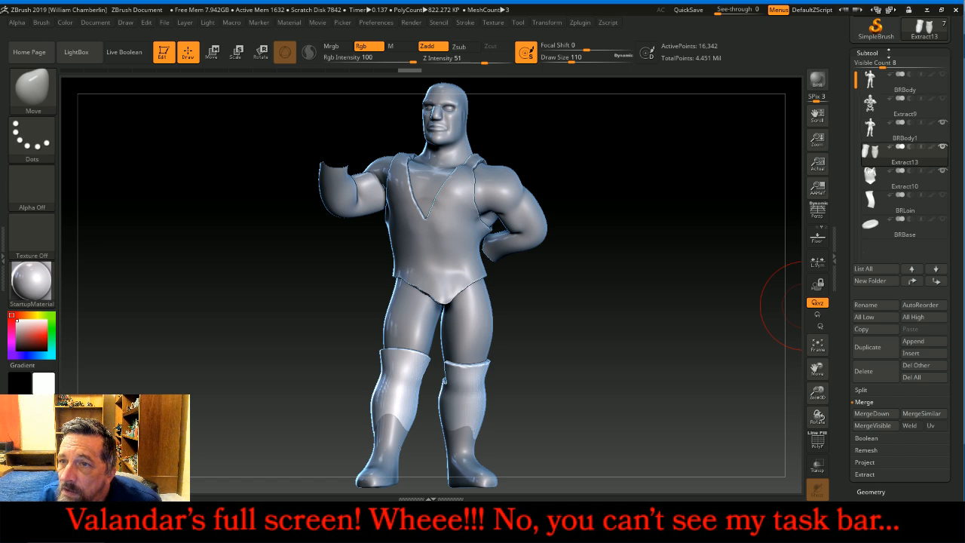
pyautogui.click(870, 491)
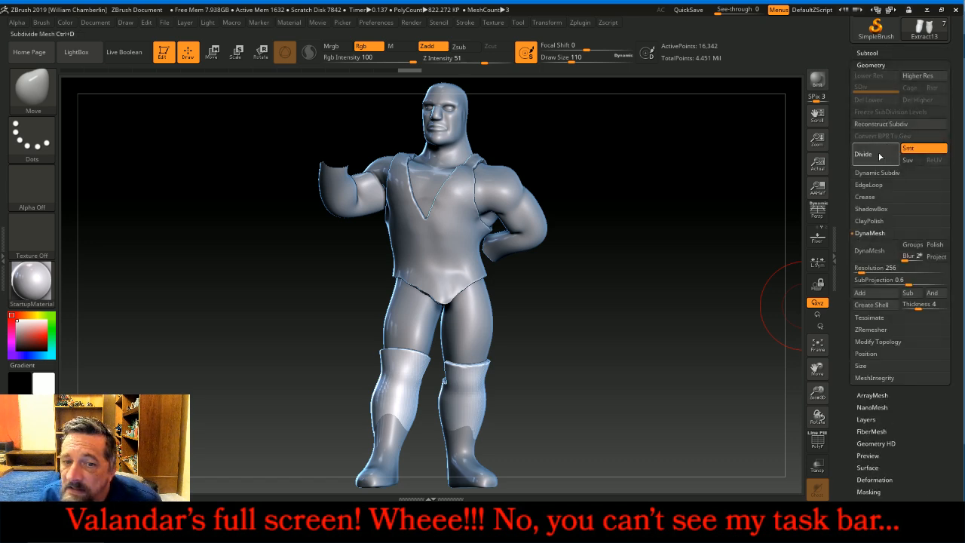
pyautogui.click(879, 155)
pyautogui.click(879, 155)
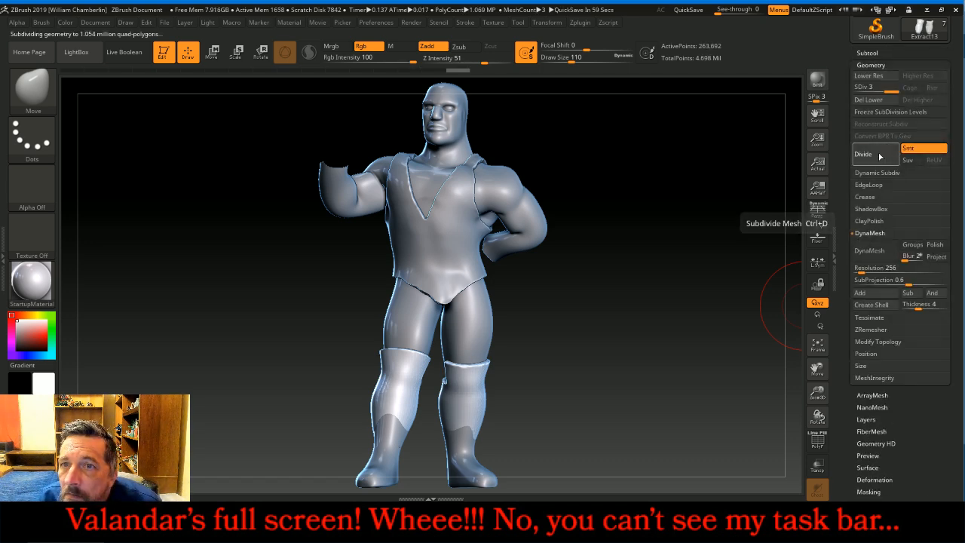
# Step: Move the Extract13 lower-leg subtool up two places in the subtool order, directly below BRBody
pyautogui.click(867, 53)
pyautogui.moveTo(904, 219)
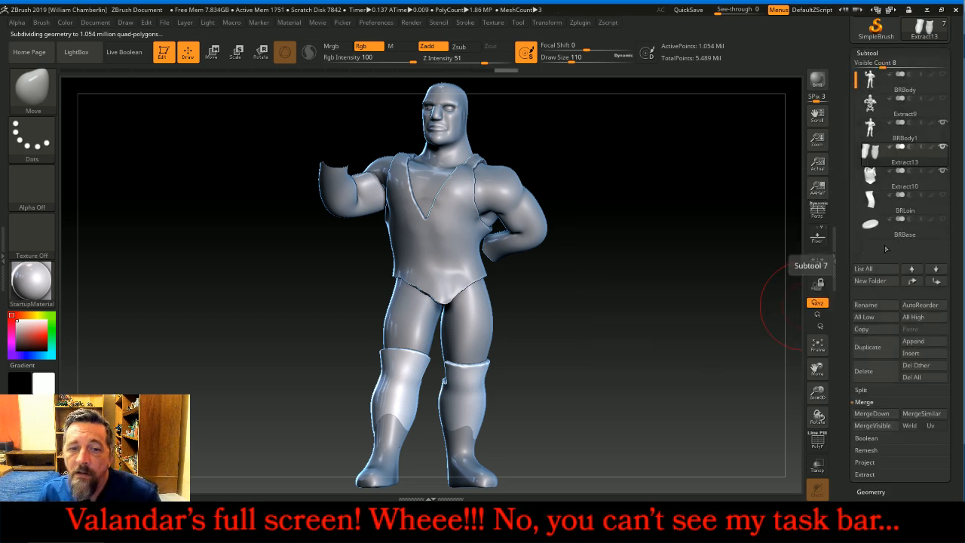
pyautogui.click(914, 282)
pyautogui.click(914, 282)
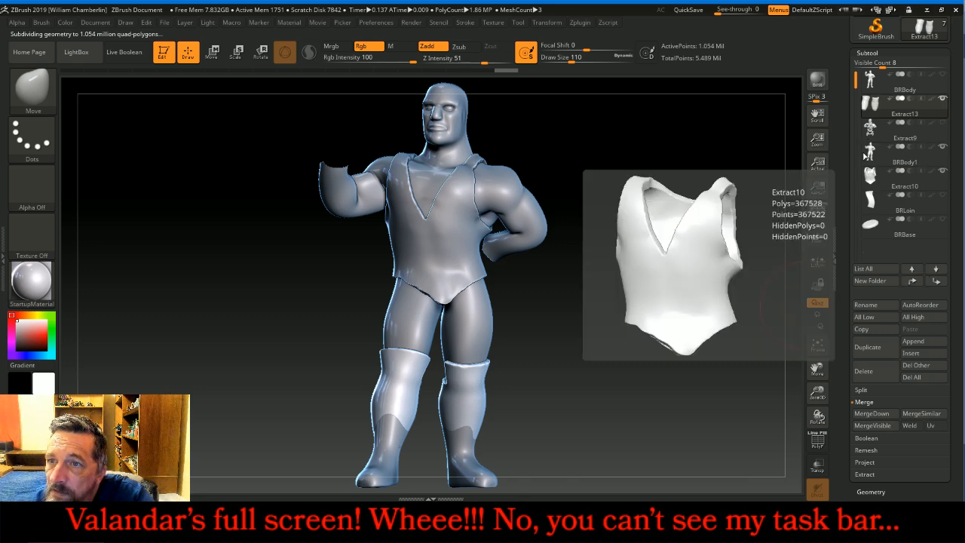
# Step: Hide BRBody1, show and select BRBody, and leave the Extract13 leg coverings and the Extract10 vest visible
pyautogui.click(944, 149)
pyautogui.click(942, 74)
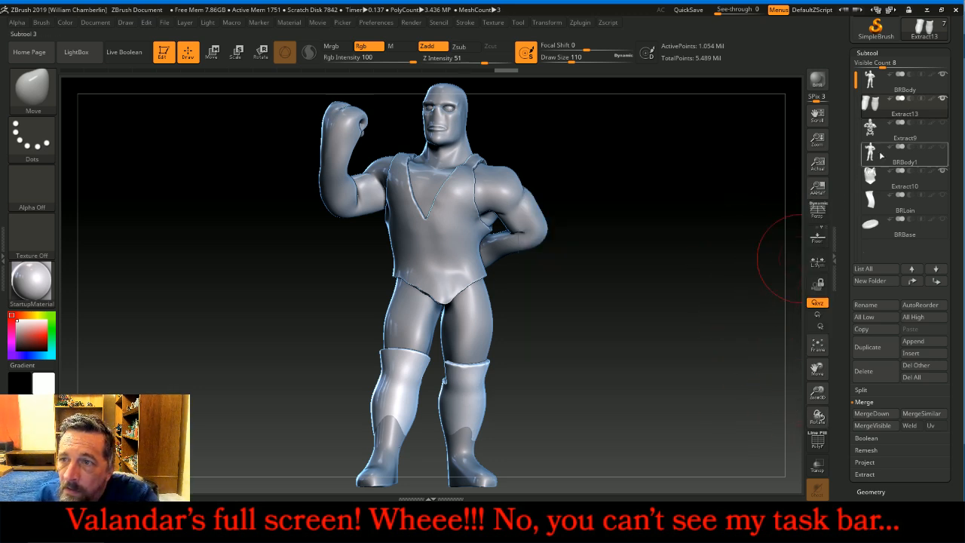
pyautogui.moveTo(944, 103)
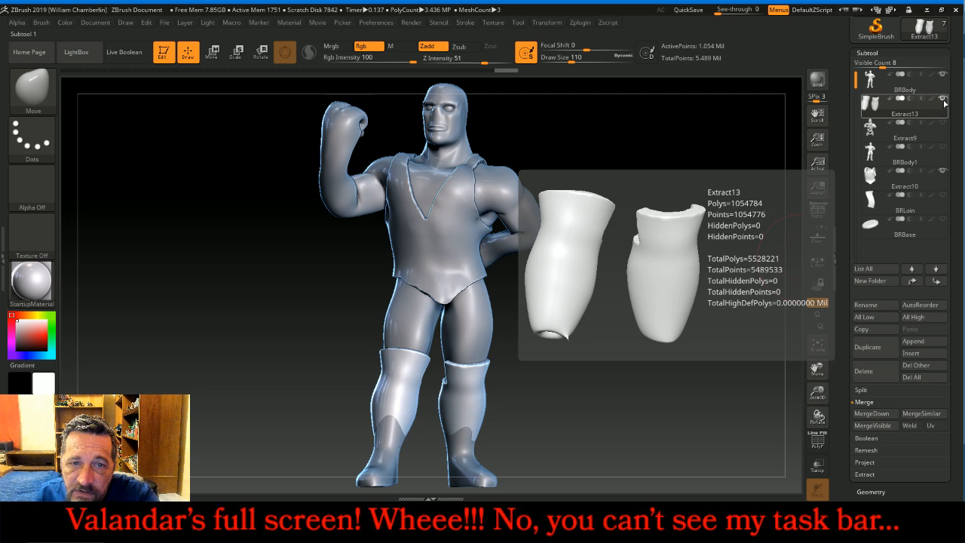
pyautogui.click(942, 171)
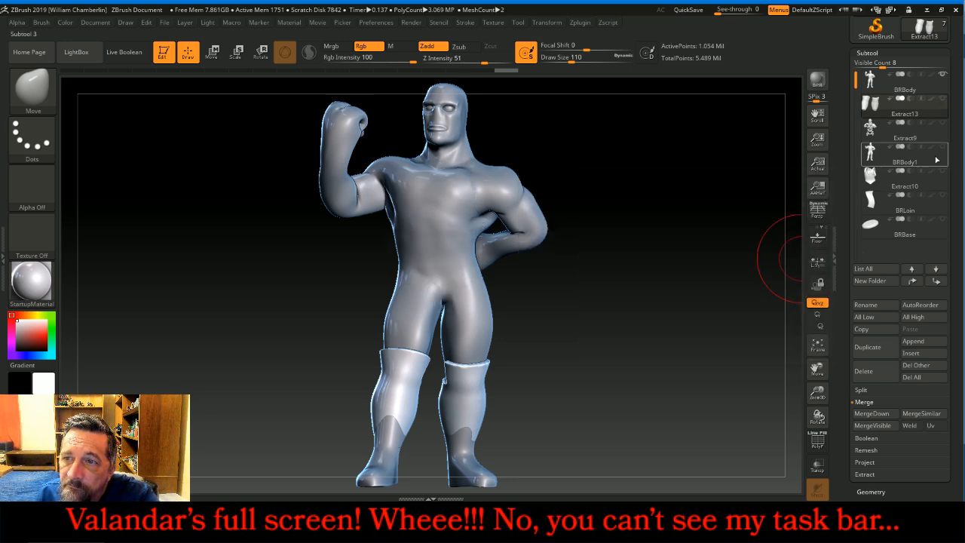
pyautogui.click(872, 82)
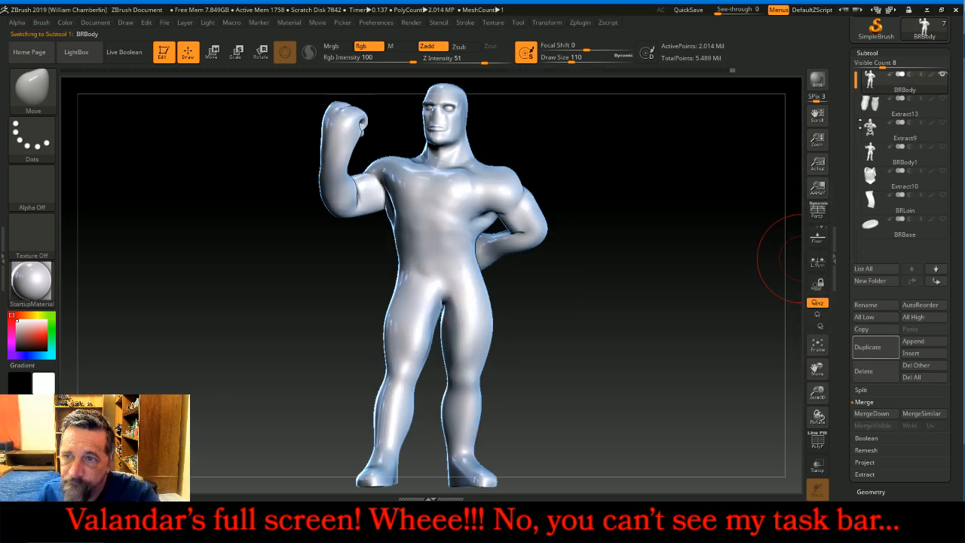
pyautogui.click(942, 99)
pyautogui.moveTo(943, 153)
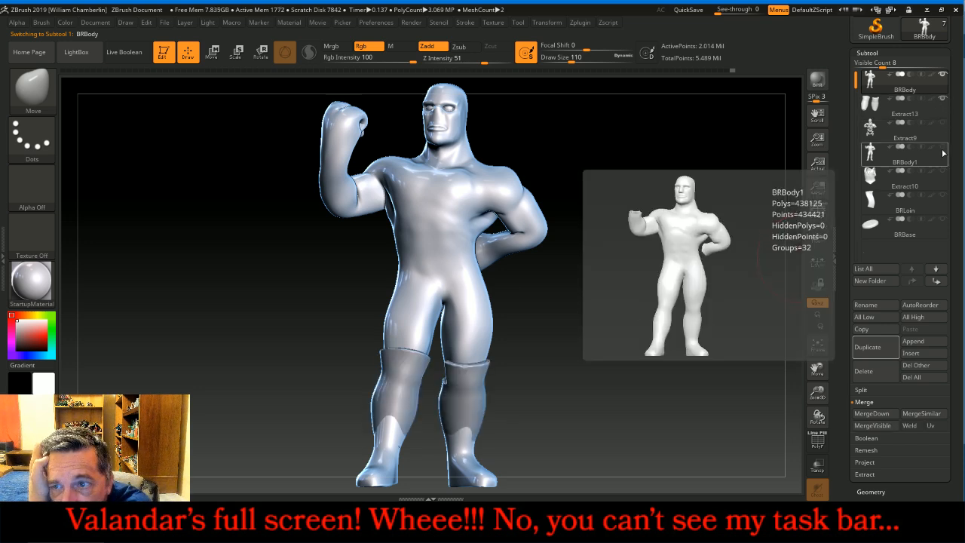
pyautogui.click(942, 171)
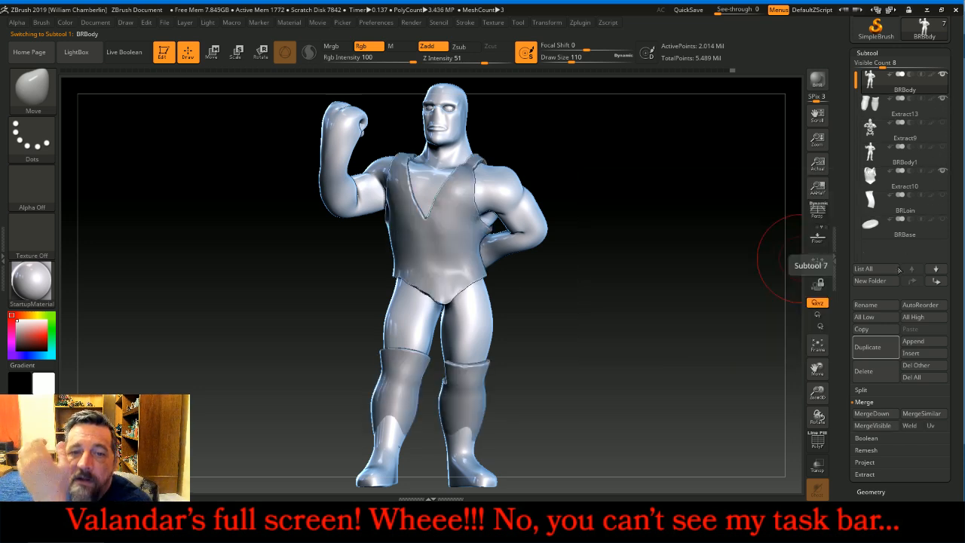
# Step: Turn on transparency and set up the Rake brush with draw size 94, Zsub and Z Intensity 15
pyautogui.click(817, 464)
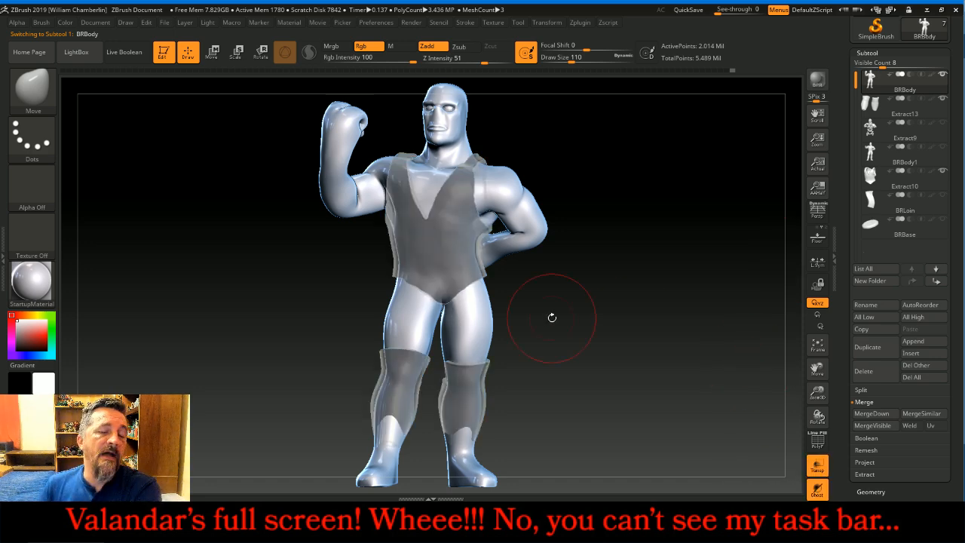
pyautogui.click(33, 90)
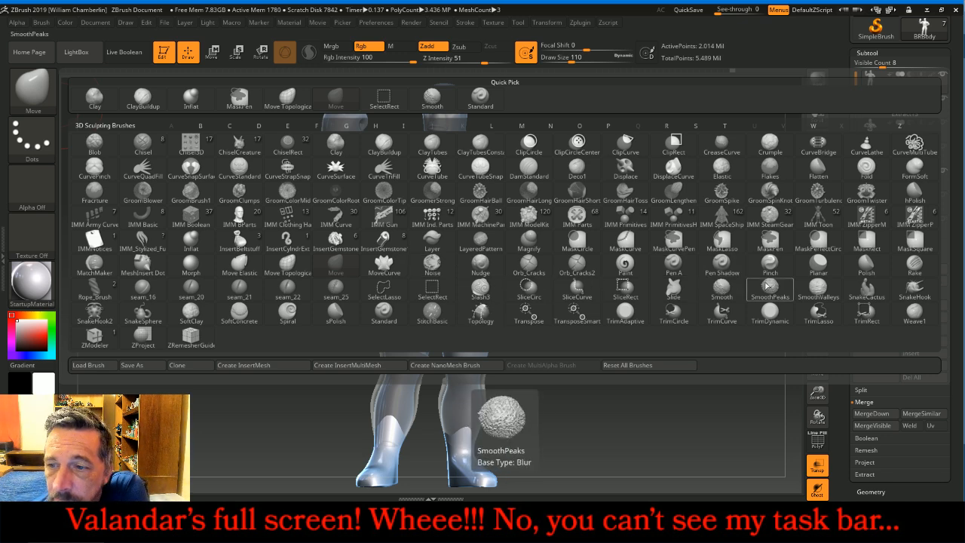
pyautogui.click(914, 264)
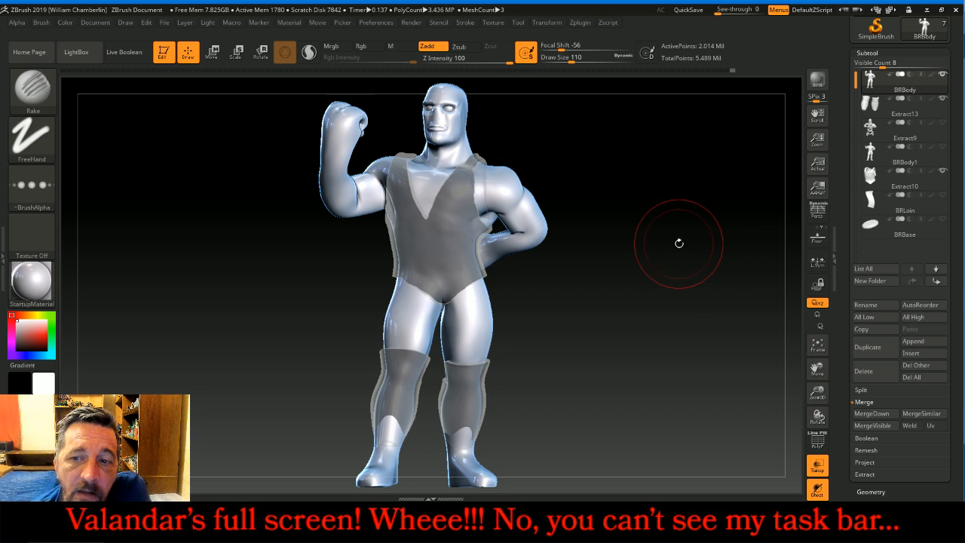
pyautogui.press('[')
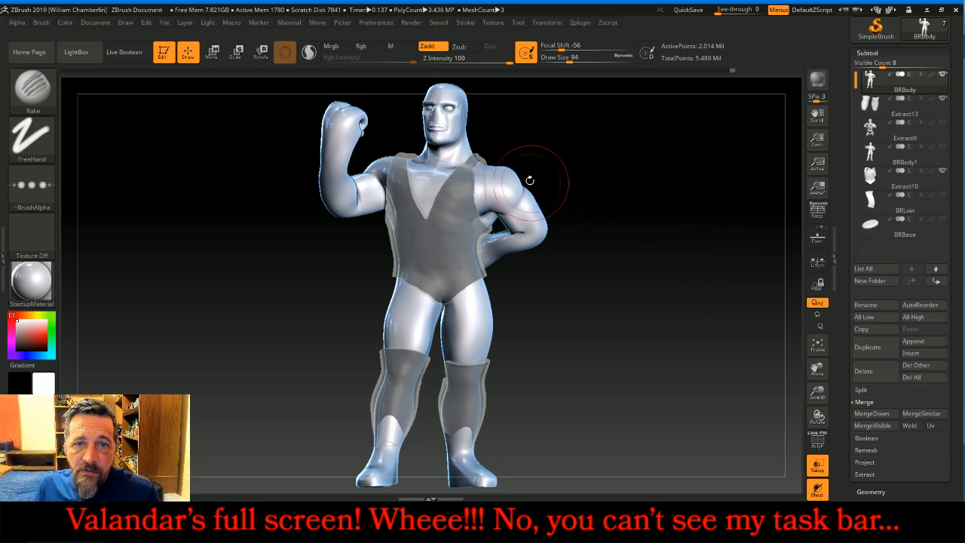
pyautogui.click(461, 47)
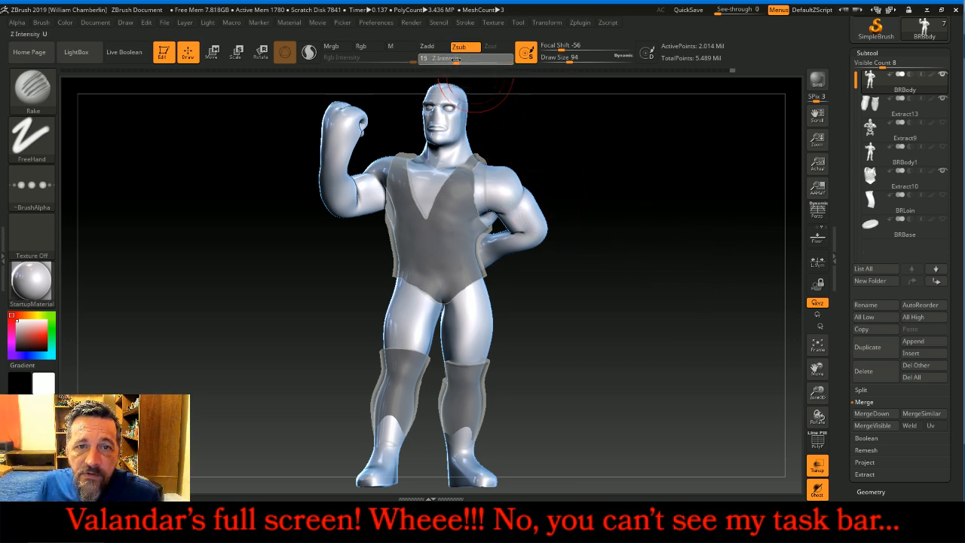
# Step: Set the Rake brush to draw size 90 and Z Intensity 21, and dock the Stroke settings with the Lazy Mouse options expanded
pyautogui.press('[')
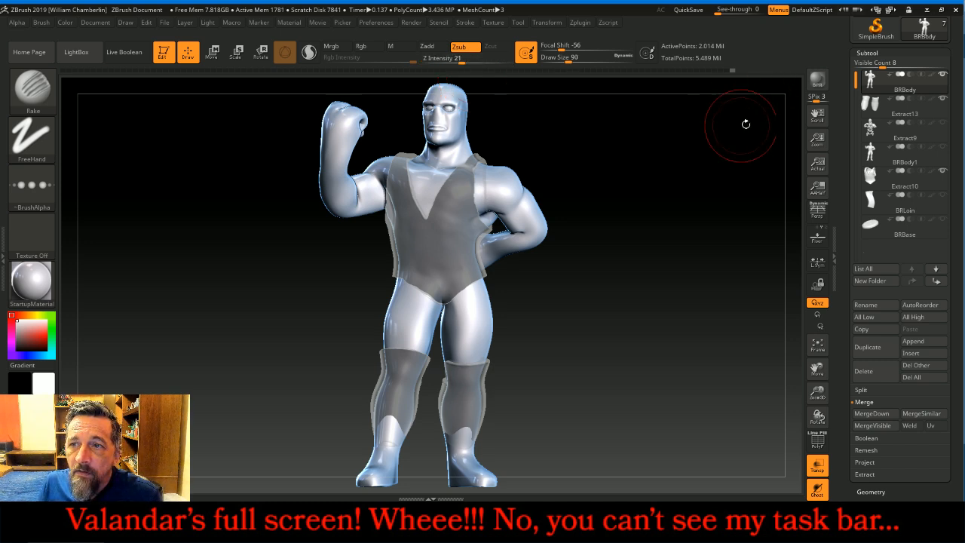
pyautogui.scroll(3, 960, 47)
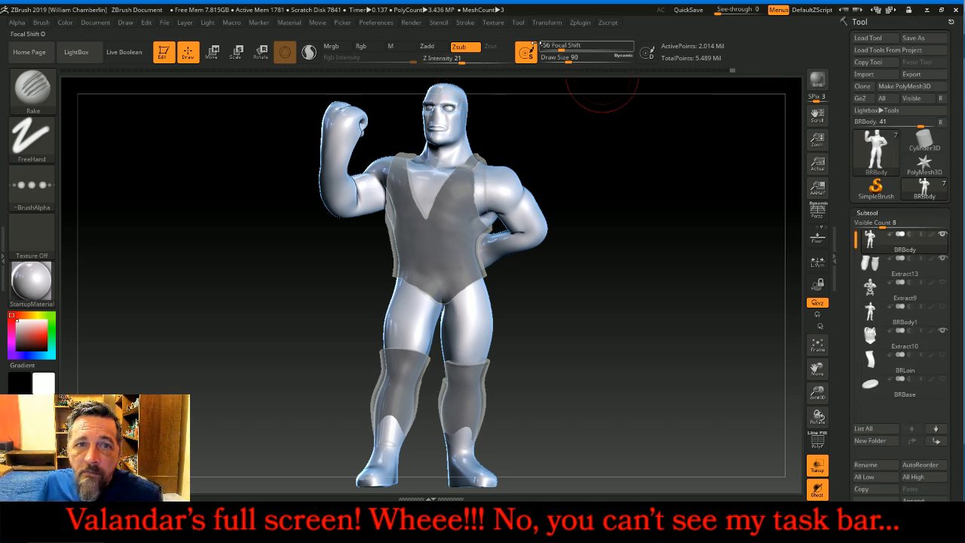
pyautogui.click(465, 23)
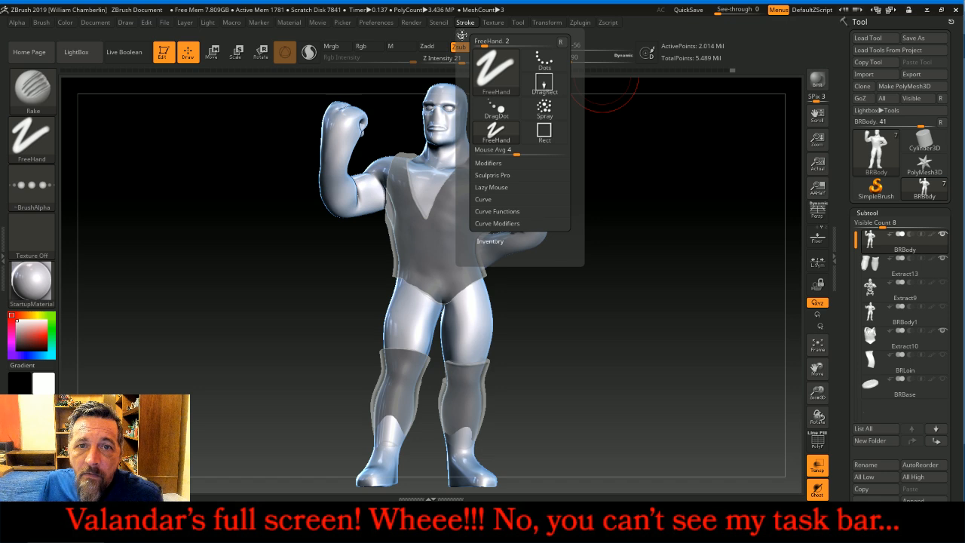
pyautogui.click(461, 34)
pyautogui.click(872, 183)
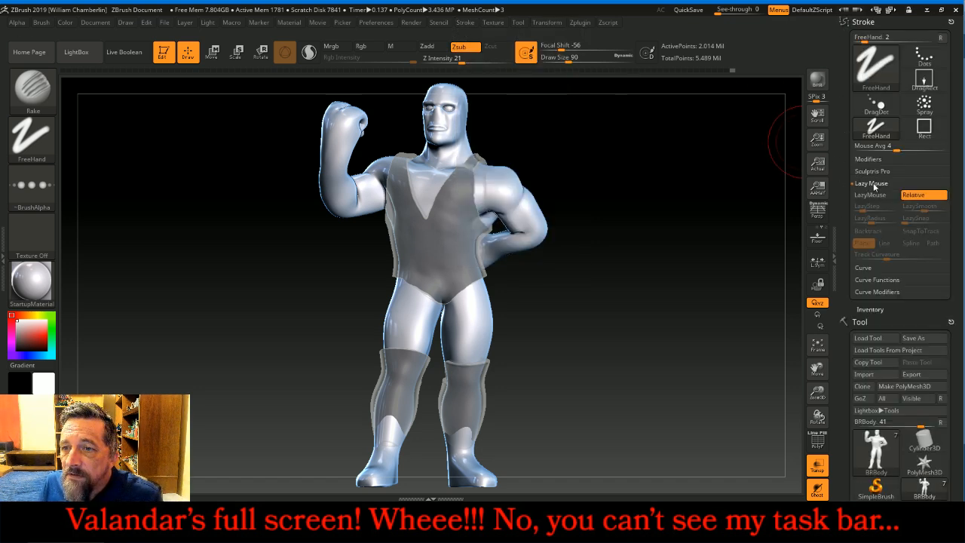
# Step: Try LazyMouse with a LazyStep of 0.1 on the Rake brush at draw size 86, and switch LazyMouse off again
pyautogui.press('[')
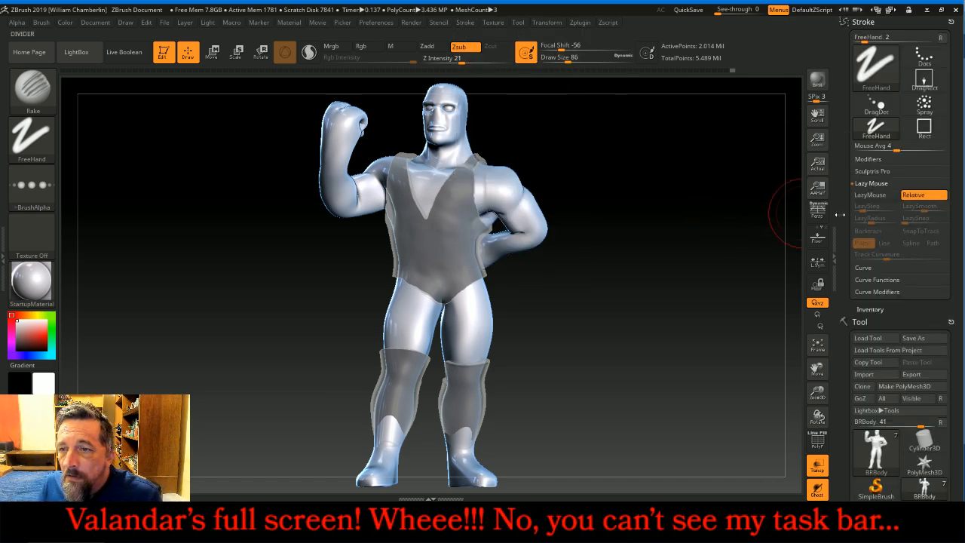
pyautogui.click(869, 195)
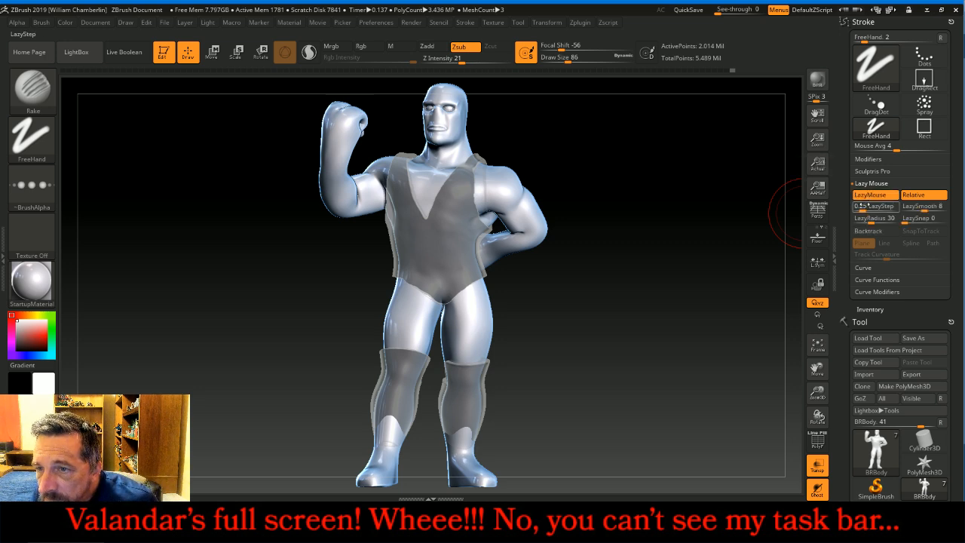
pyautogui.click(864, 206)
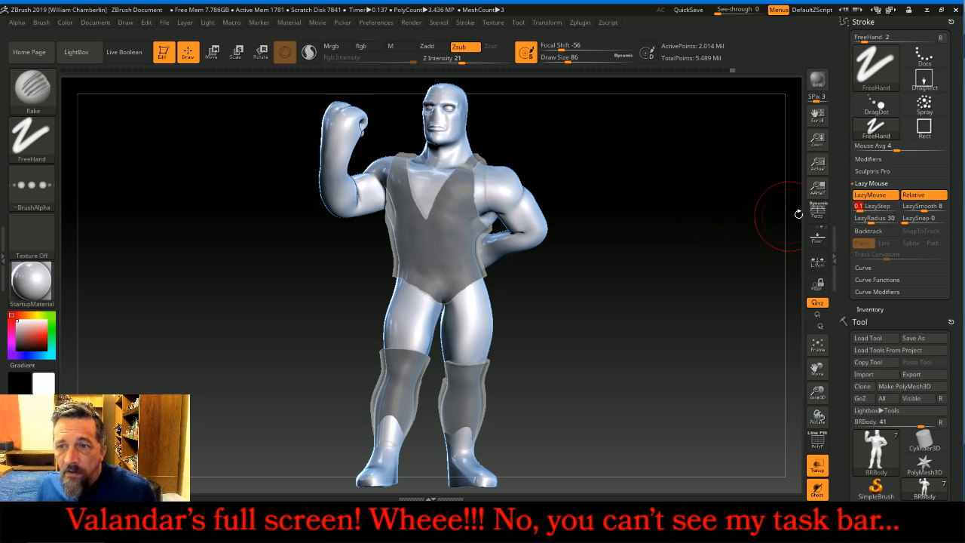
pyautogui.click(870, 196)
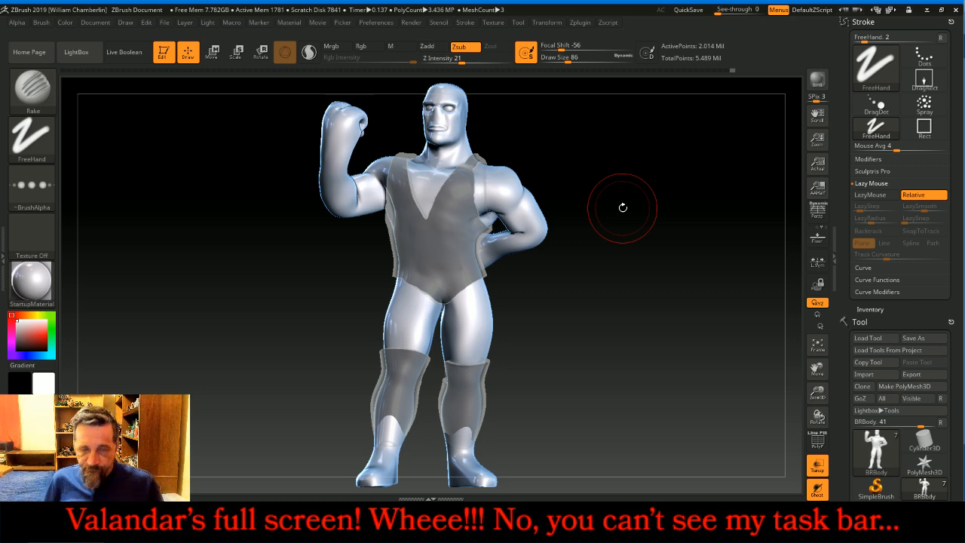
# Step: Try Rake strokes on the neck, first at Z Intensity 21 and again at 14 with a smaller brush, undoing both attempts
pyautogui.moveTo(603, 189)
pyautogui.mouseDown()
pyautogui.moveTo(605, 198)
pyautogui.moveTo(527, 226)
pyautogui.mouseUp()
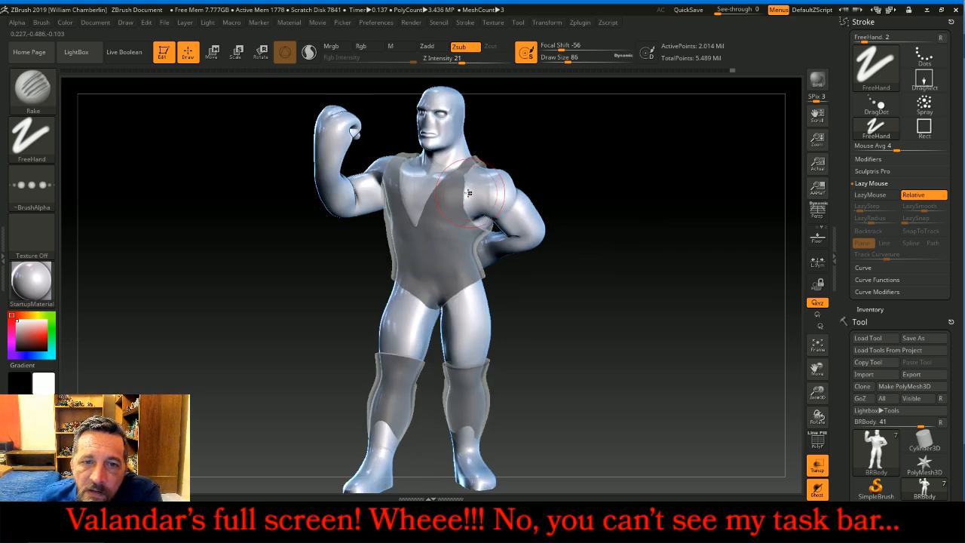
pyautogui.moveTo(447, 152); pyautogui.dragTo(450, 160)
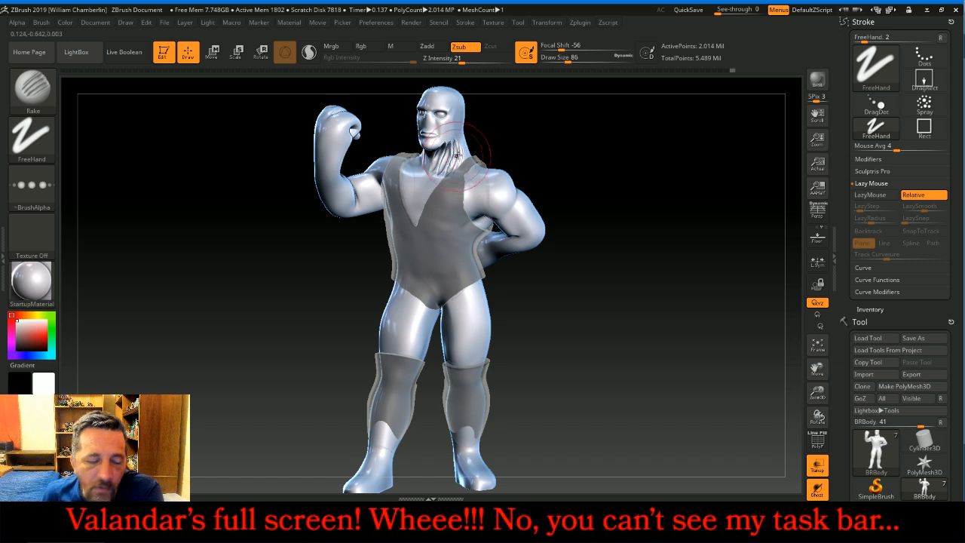
pyautogui.hotkey('ctrl', 'z')
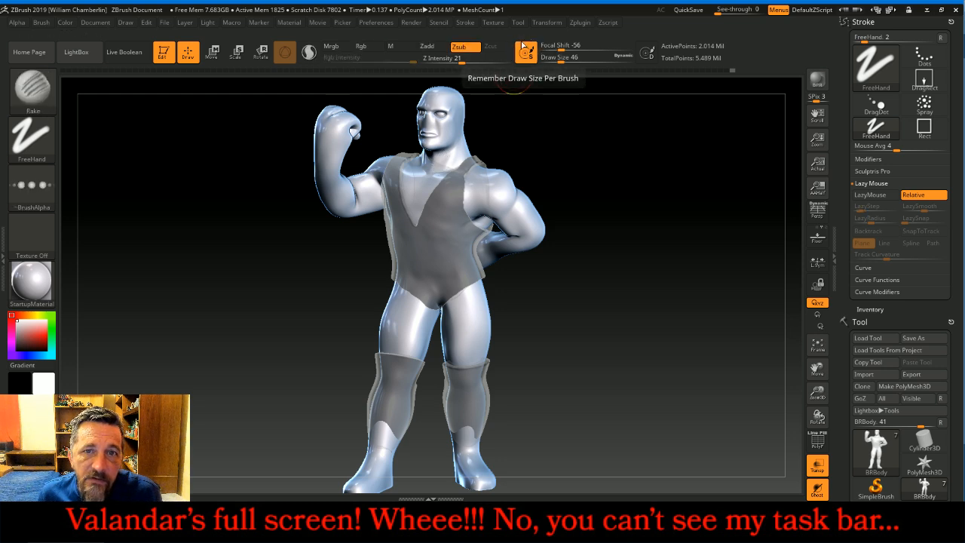
pyautogui.moveTo(460, 62); pyautogui.dragTo(455, 62)
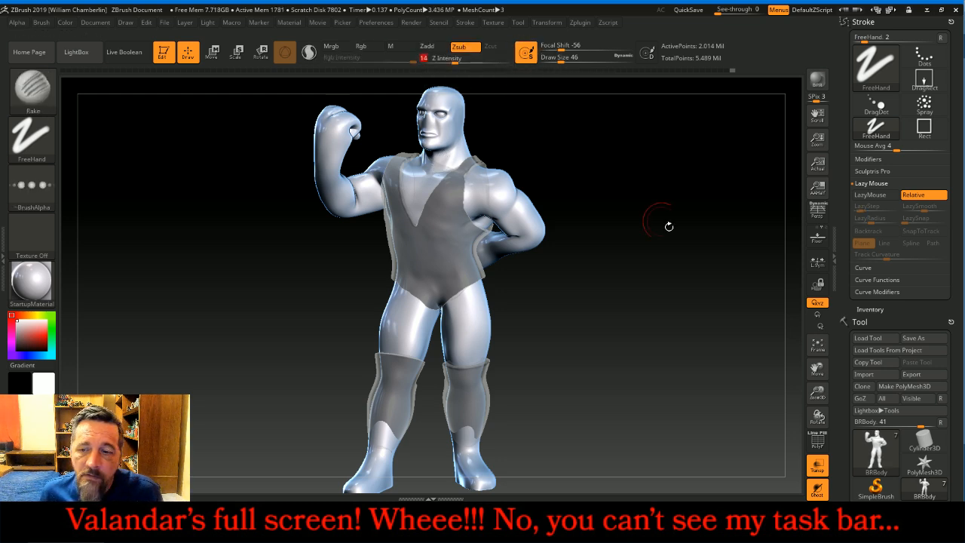
pyautogui.moveTo(818, 394); pyautogui.dragTo(823, 445)
pyautogui.moveTo(434, 167); pyautogui.dragTo(439, 154)
pyautogui.hotkey('ctrl', 'z')
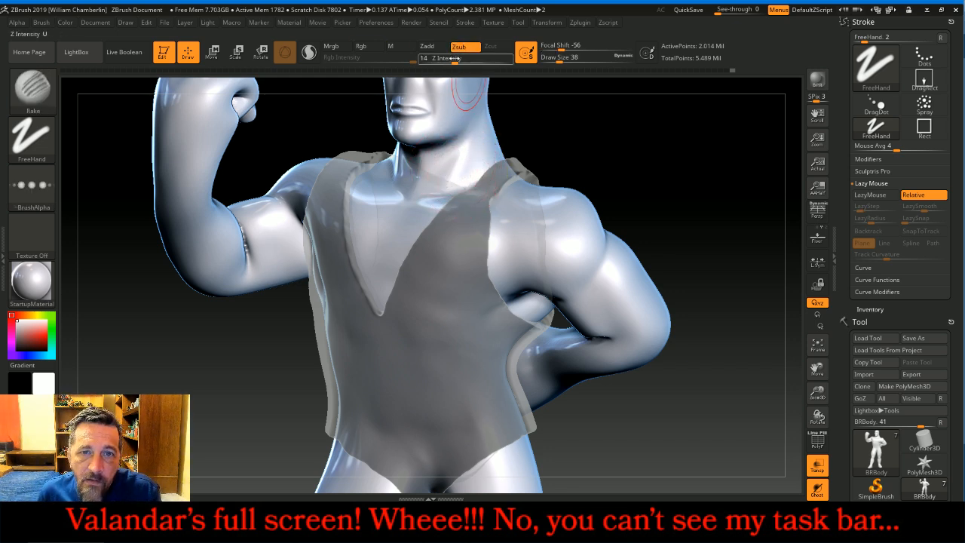
# Step: Set the Rake to Z Intensity 10 and carve long grooves down the front and side of the neck at draw size 38
pyautogui.moveTo(455, 62); pyautogui.dragTo(452, 62)
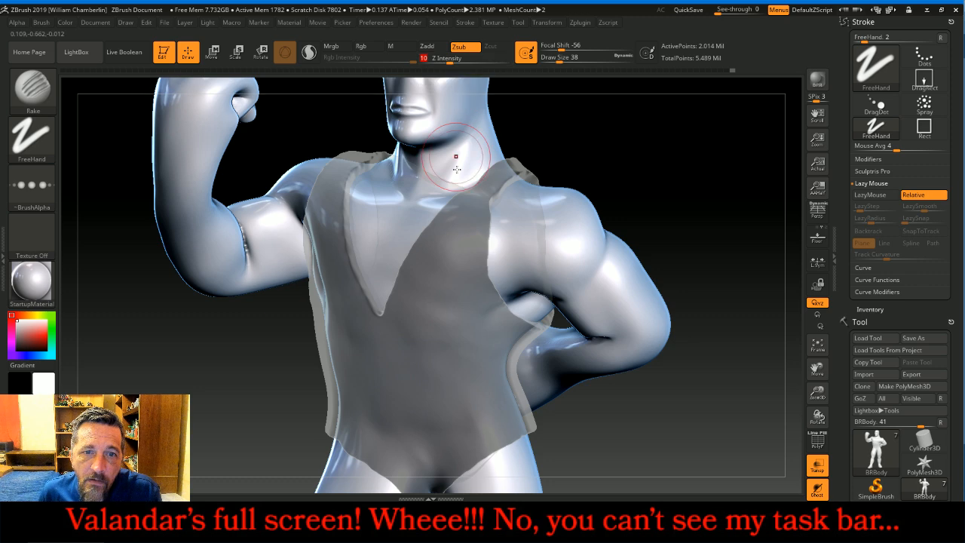
pyautogui.moveTo(442, 160); pyautogui.dragTo(434, 180)
pyautogui.moveTo(451, 144)
pyautogui.mouseDown()
pyautogui.moveTo(444, 179)
pyautogui.moveTo(469, 173)
pyautogui.mouseUp()
pyautogui.moveTo(478, 124)
pyautogui.mouseDown()
pyautogui.moveTo(484, 160)
pyautogui.moveTo(499, 157)
pyautogui.mouseUp()
pyautogui.moveTo(650, 138)
pyautogui.mouseDown()
pyautogui.moveTo(520, 120)
pyautogui.moveTo(555, 161)
pyautogui.mouseUp()
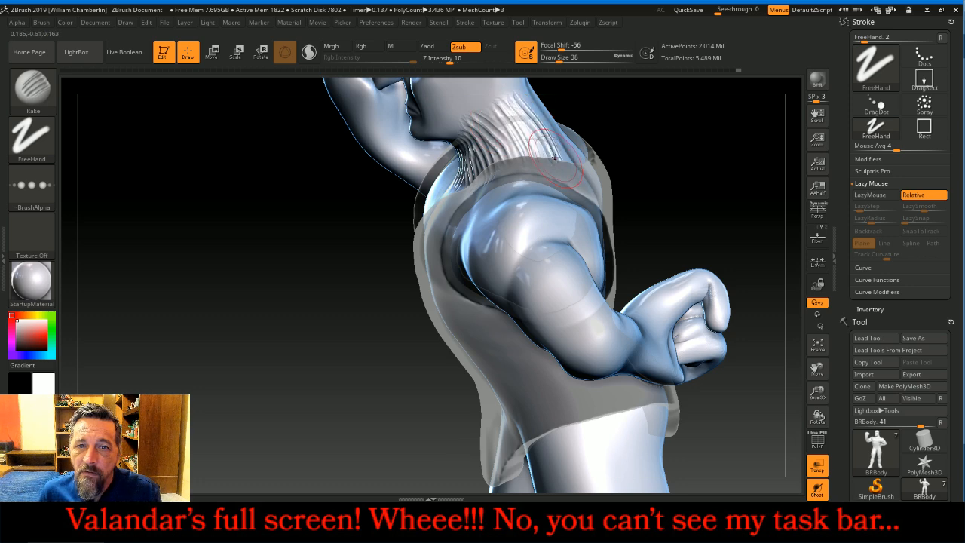
pyautogui.moveTo(721, 162); pyautogui.dragTo(636, 165)
pyautogui.moveTo(567, 137)
pyautogui.mouseDown()
pyautogui.moveTo(532, 89)
pyautogui.moveTo(591, 164)
pyautogui.mouseUp()
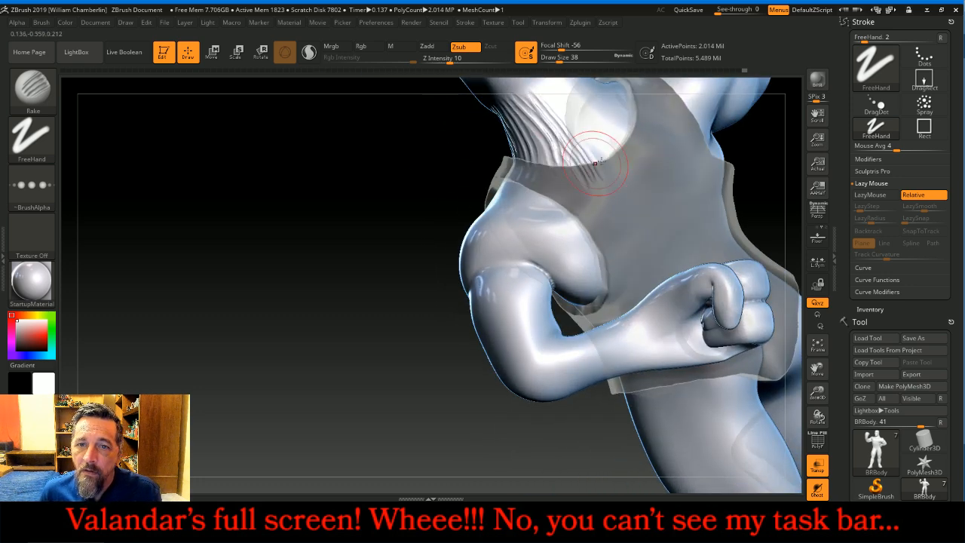
# Step: Carve flowing Rake grooves down the back of the neck to just beneath the vest collar
pyautogui.moveTo(816, 368); pyautogui.dragTo(735, 473)
pyautogui.moveTo(454, 184); pyautogui.dragTo(538, 265)
pyautogui.moveTo(474, 181); pyautogui.dragTo(532, 232)
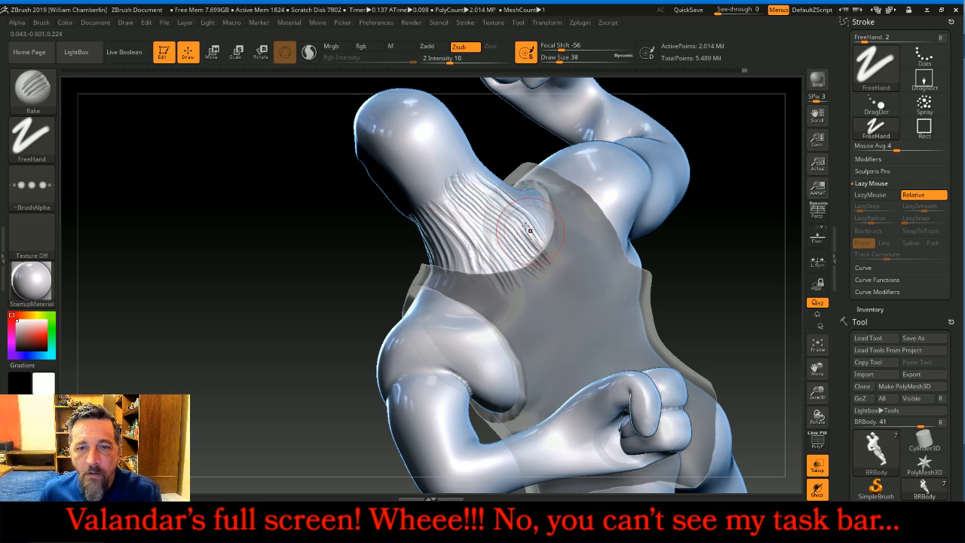
pyautogui.moveTo(393, 261); pyautogui.dragTo(330, 336)
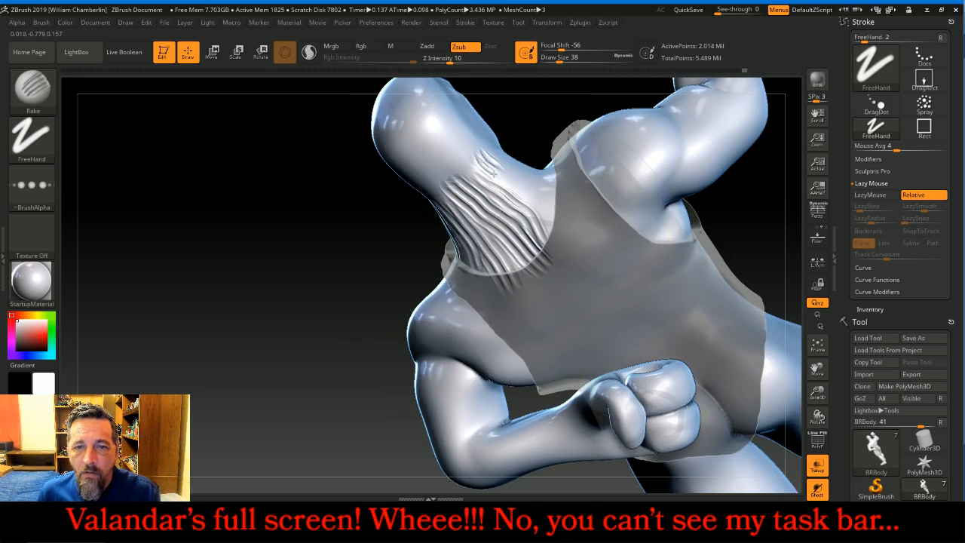
pyautogui.moveTo(479, 162); pyautogui.dragTo(538, 224)
pyautogui.moveTo(492, 154); pyautogui.dragTo(563, 192)
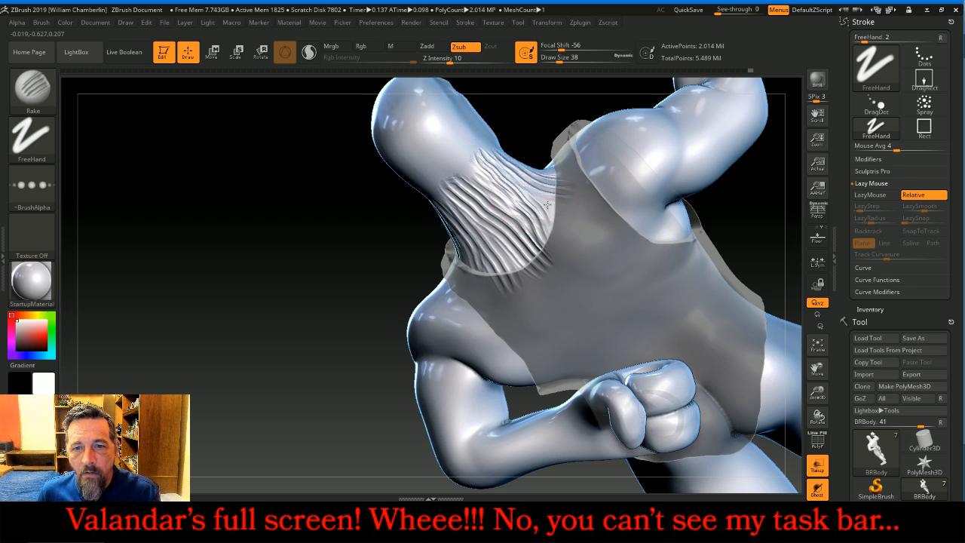
# Step: Continue the Rake grooves around the other side of the neck and across the throat beneath the jaw
pyautogui.moveTo(416, 229); pyautogui.dragTo(394, 278)
pyautogui.moveTo(507, 142)
pyautogui.mouseDown()
pyautogui.moveTo(550, 164)
pyautogui.moveTo(533, 128)
pyautogui.mouseUp()
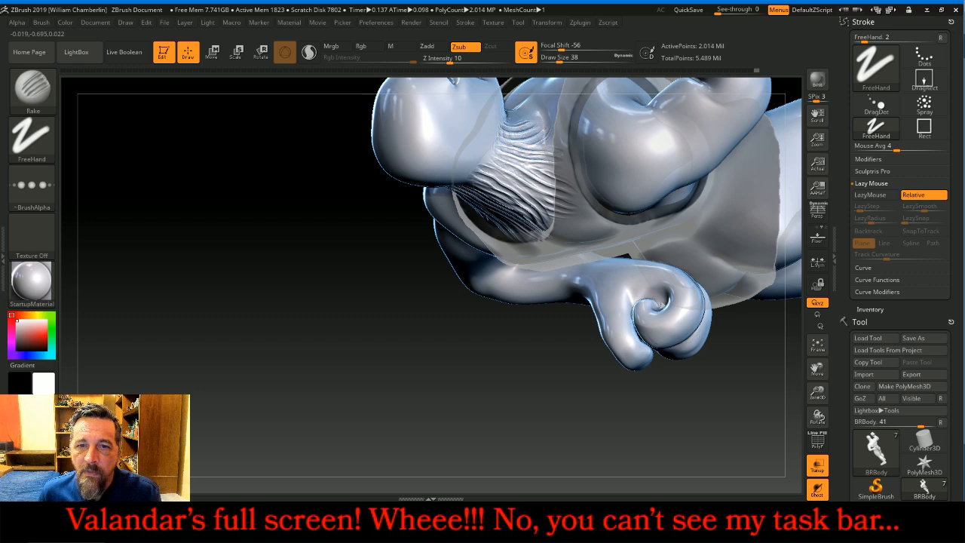
pyautogui.moveTo(433, 324); pyautogui.dragTo(420, 408)
pyautogui.moveTo(817, 369); pyautogui.dragTo(736, 437)
pyautogui.moveTo(342, 229)
pyautogui.mouseDown()
pyautogui.moveTo(389, 228)
pyautogui.moveTo(367, 213)
pyautogui.mouseUp()
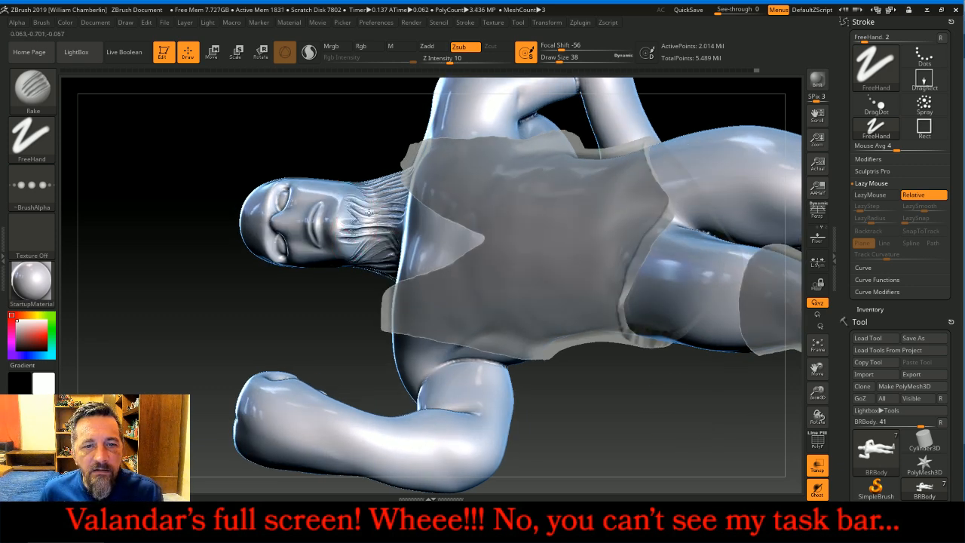
# Step: Cover both cheeks, the sides of the head and the chin with Rake grooves that follow the face's contours
pyautogui.moveTo(339, 278); pyautogui.dragTo(327, 187)
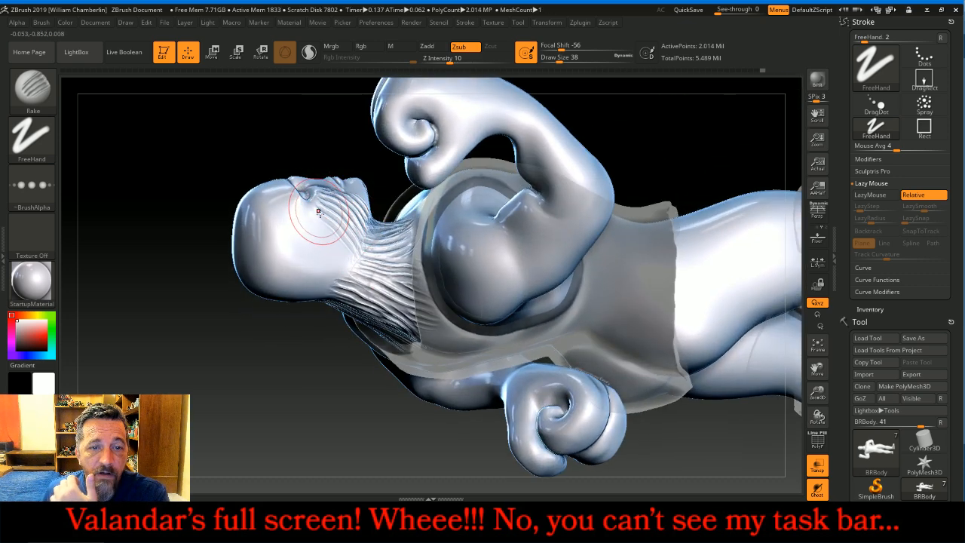
pyautogui.moveTo(333, 243); pyautogui.dragTo(325, 272)
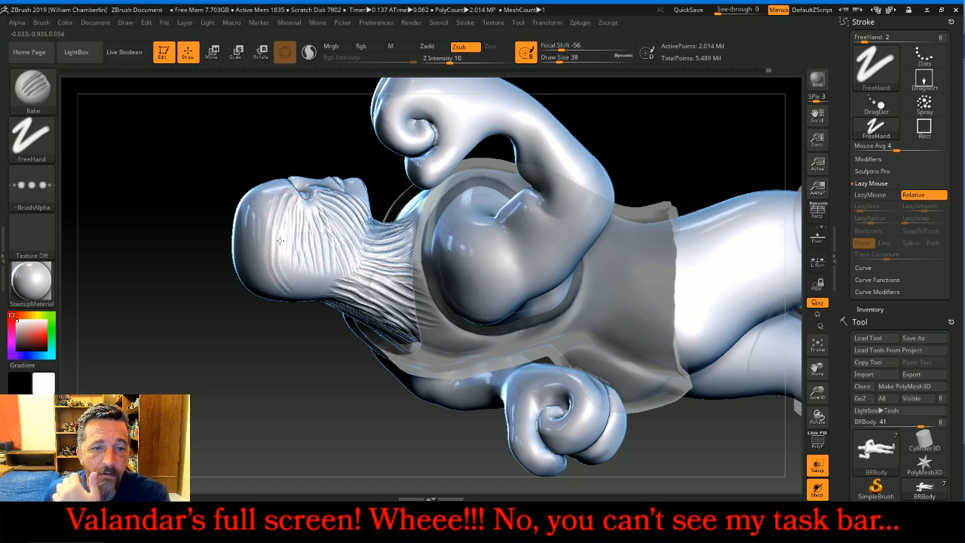
pyautogui.moveTo(283, 330); pyautogui.dragTo(319, 276)
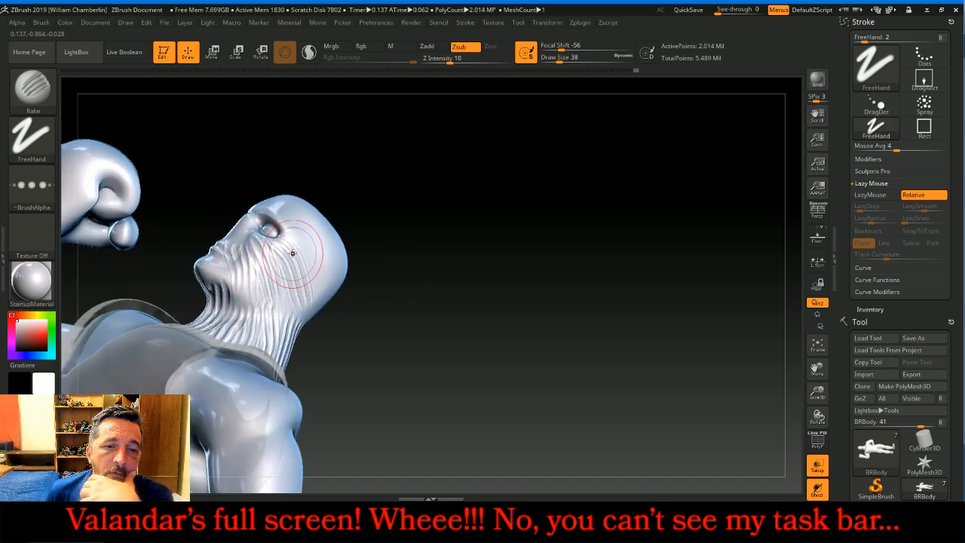
pyautogui.moveTo(486, 226); pyautogui.dragTo(360, 232)
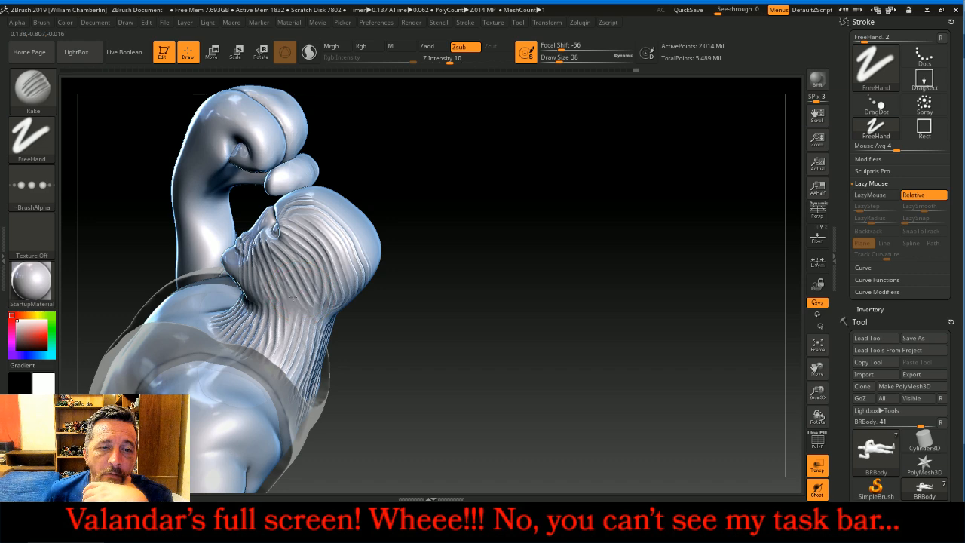
pyautogui.moveTo(503, 263); pyautogui.dragTo(528, 302)
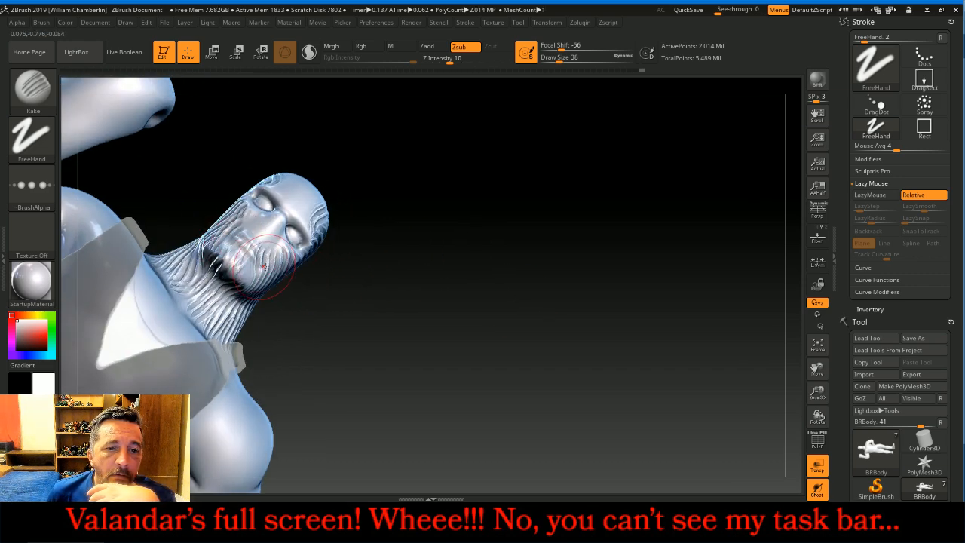
# Step: Carve lengthwise Rake grooves over the forehead, the crown and the back of the skull
pyautogui.moveTo(442, 332); pyautogui.dragTo(387, 256)
pyautogui.moveTo(255, 188); pyautogui.dragTo(260, 285)
pyautogui.moveTo(269, 167)
pyautogui.mouseDown()
pyautogui.moveTo(274, 226)
pyautogui.moveTo(303, 286)
pyautogui.mouseUp()
pyautogui.moveTo(385, 133); pyautogui.dragTo(370, 254)
pyautogui.moveTo(264, 103); pyautogui.dragTo(261, 170)
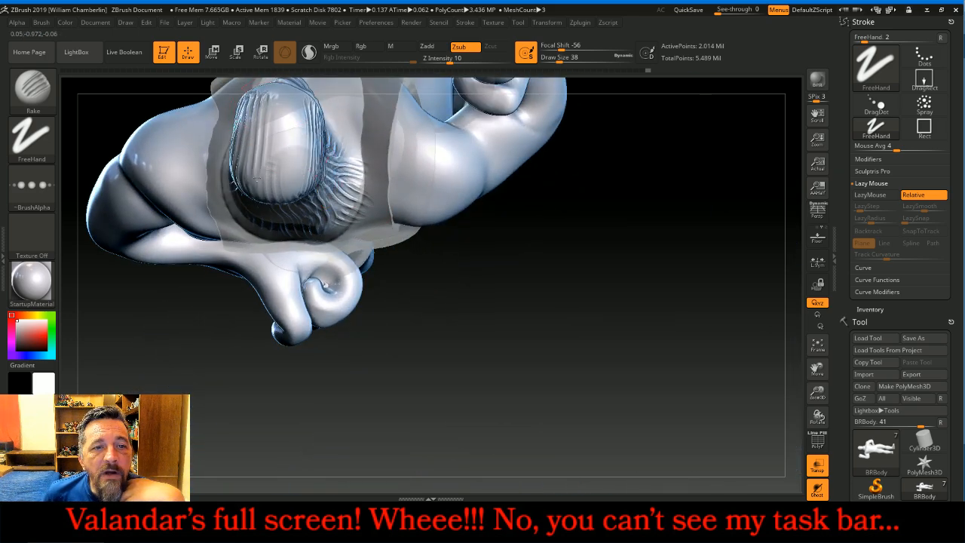
pyautogui.moveTo(288, 107); pyautogui.dragTo(289, 185)
# Step: Show the Extract9 armour, compare it with the grooved head and chest with transparency off and on, and hide it again
pyautogui.moveTo(387, 279); pyautogui.dragTo(663, 221)
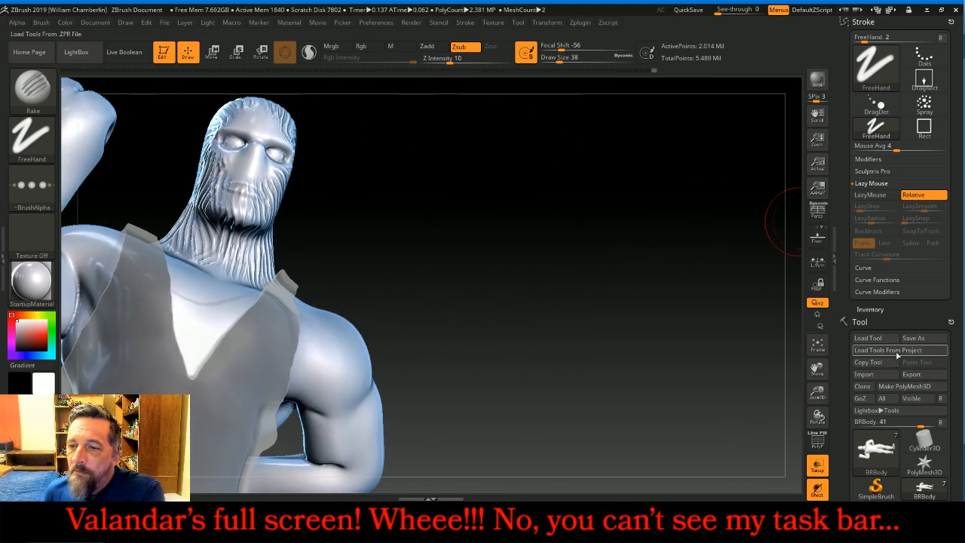
pyautogui.scroll(-5, 912, 237)
pyautogui.scroll(-1, 912, 238)
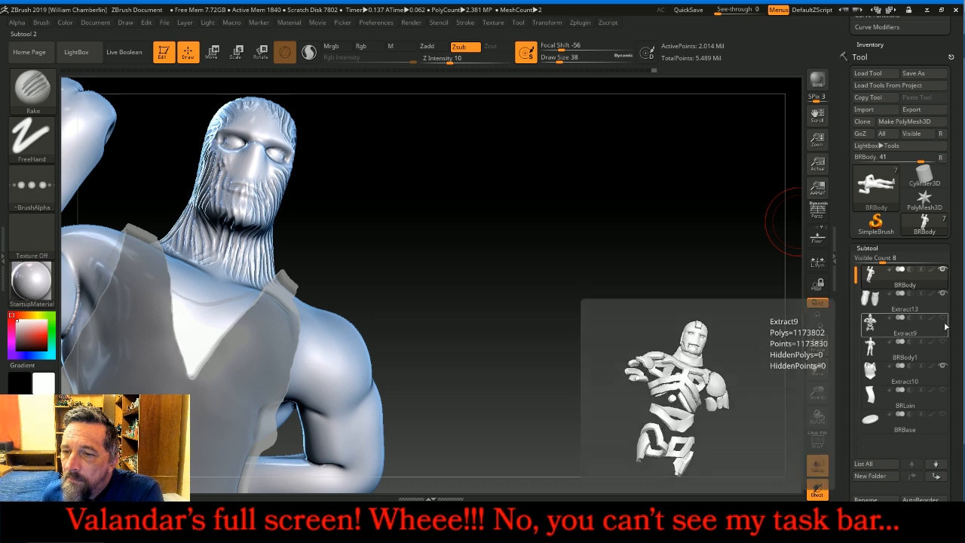
pyautogui.click(942, 320)
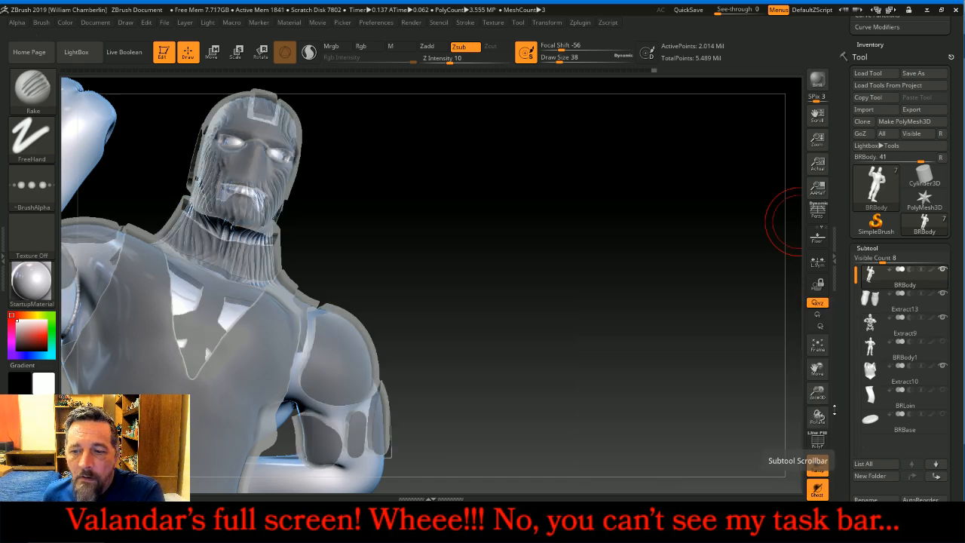
pyautogui.click(814, 467)
pyautogui.moveTo(754, 312); pyautogui.dragTo(752, 346)
pyautogui.moveTo(715, 340); pyautogui.dragTo(802, 431)
pyautogui.click(820, 468)
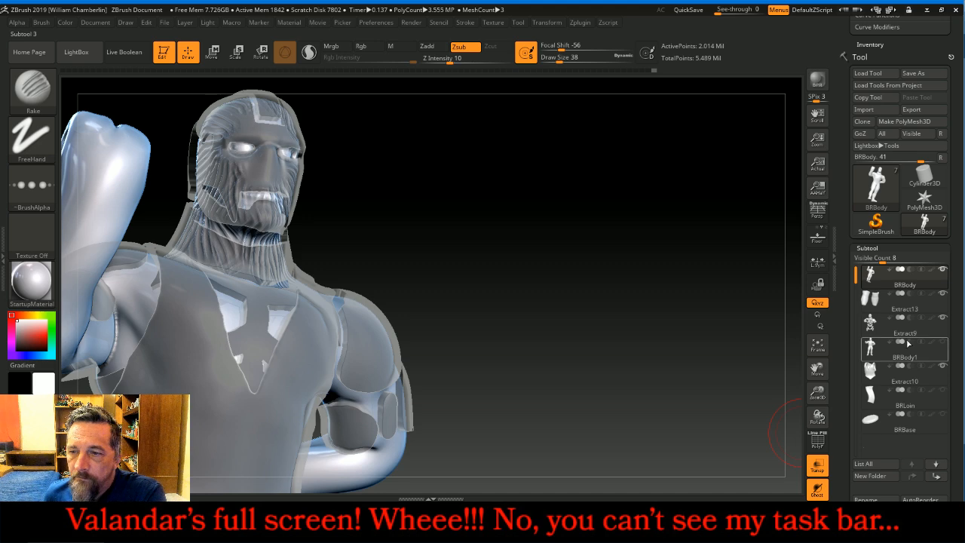
pyautogui.click(943, 320)
# Step: Carve rows of sideways Rake grooves outward from the breastbone across both sides of the chest, extending beneath the vest
pyautogui.moveTo(680, 247); pyautogui.dragTo(679, 279)
pyautogui.moveTo(242, 279); pyautogui.dragTo(190, 254)
pyautogui.moveTo(228, 299); pyautogui.dragTo(194, 279)
pyautogui.moveTo(247, 316); pyautogui.dragTo(198, 300)
pyautogui.moveTo(245, 336); pyautogui.dragTo(205, 325)
pyautogui.moveTo(243, 356); pyautogui.dragTo(209, 347)
pyautogui.moveTo(240, 375); pyautogui.dragTo(216, 364)
pyautogui.moveTo(267, 287); pyautogui.dragTo(309, 295)
pyautogui.moveTo(258, 354); pyautogui.dragTo(291, 357)
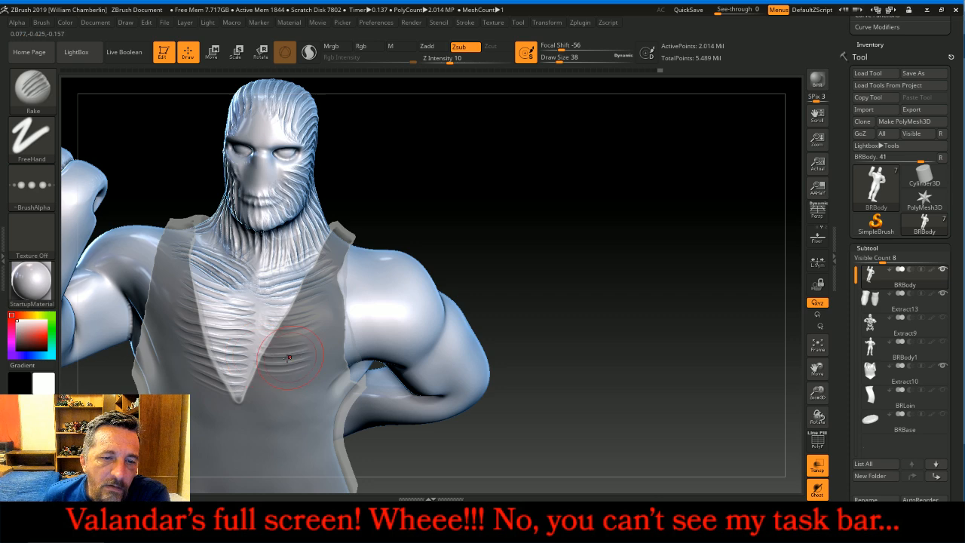
# Step: Carve curved Rake grooves from the armpit over the front and top of the shoulder whose arm bends behind the hip
pyautogui.moveTo(532, 226); pyautogui.dragTo(383, 298)
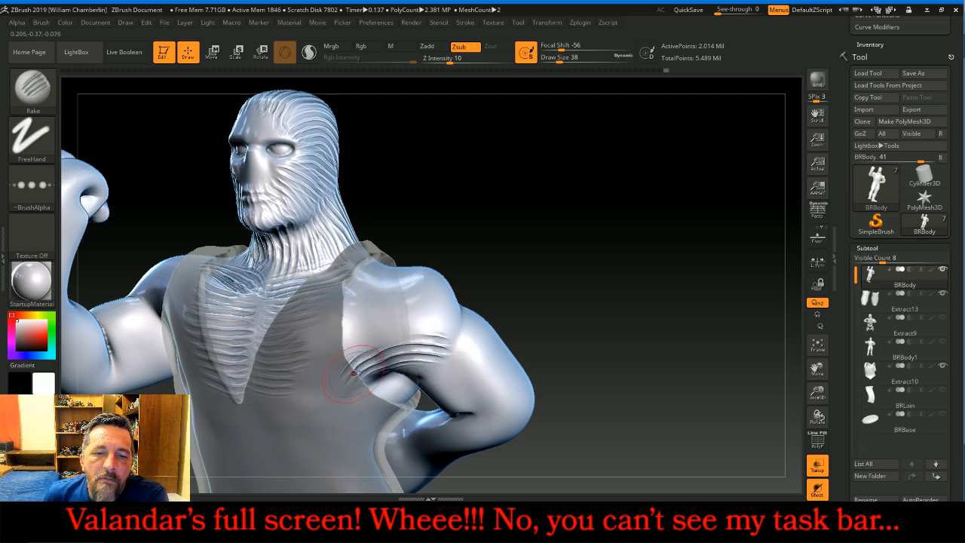
pyautogui.moveTo(451, 313); pyautogui.dragTo(341, 349)
pyautogui.moveTo(627, 242); pyautogui.dragTo(584, 303)
pyautogui.moveTo(456, 314)
pyautogui.mouseDown()
pyautogui.moveTo(493, 268)
pyautogui.moveTo(552, 233)
pyautogui.mouseUp()
pyautogui.moveTo(452, 291); pyautogui.dragTo(504, 232)
pyautogui.moveTo(439, 285); pyautogui.dragTo(484, 209)
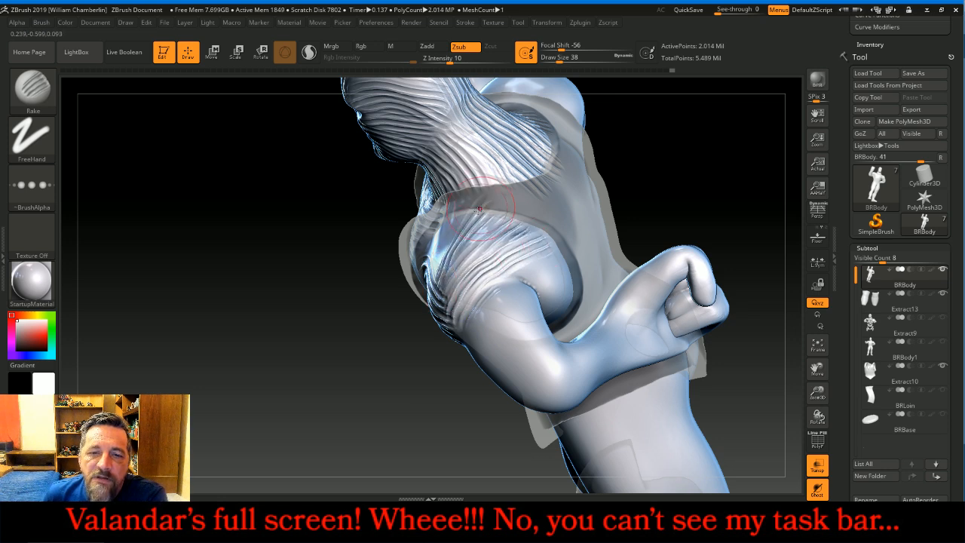
# Step: Extend the Rake grooves across the outer and back sides of the shoulder whose arm bends behind the hip
pyautogui.moveTo(434, 260); pyautogui.dragTo(484, 219)
pyautogui.moveTo(462, 298); pyautogui.dragTo(515, 244)
pyautogui.moveTo(484, 315)
pyautogui.mouseDown()
pyautogui.moveTo(520, 260)
pyautogui.moveTo(549, 258)
pyautogui.mouseUp()
pyautogui.moveTo(562, 281)
pyautogui.mouseDown()
pyautogui.moveTo(536, 291)
pyautogui.moveTo(577, 293)
pyautogui.mouseUp()
pyautogui.moveTo(399, 358)
pyautogui.mouseDown()
pyautogui.moveTo(498, 305)
pyautogui.moveTo(462, 334)
pyautogui.mouseUp()
pyautogui.moveTo(656, 308)
pyautogui.mouseDown()
pyautogui.moveTo(581, 321)
pyautogui.moveTo(557, 298)
pyautogui.moveTo(571, 286)
pyautogui.moveTo(532, 283)
pyautogui.moveTo(558, 257)
pyautogui.moveTo(567, 276)
pyautogui.mouseUp()
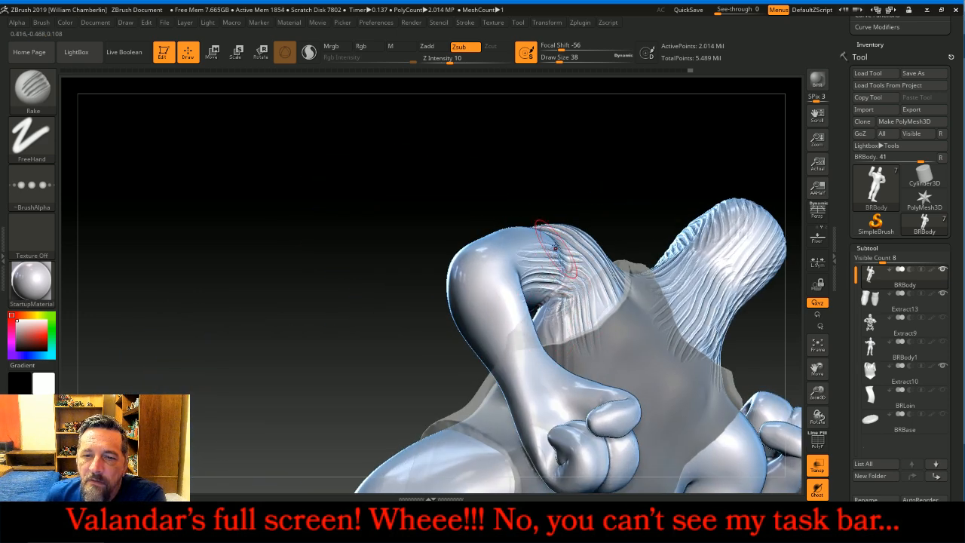
# Step: Carve lengthwise Rake grooves down the outer upper arm that bends behind the hip, from the shoulder towards the elbow
pyautogui.moveTo(494, 122); pyautogui.dragTo(477, 199)
pyautogui.moveTo(541, 234)
pyautogui.mouseDown()
pyautogui.moveTo(562, 244)
pyautogui.moveTo(480, 265)
pyautogui.mouseUp()
pyautogui.moveTo(398, 199)
pyautogui.mouseDown()
pyautogui.moveTo(446, 155)
pyautogui.moveTo(452, 162)
pyautogui.mouseUp()
pyautogui.moveTo(514, 220); pyautogui.dragTo(466, 255)
pyautogui.moveTo(528, 188); pyautogui.dragTo(465, 228)
pyautogui.moveTo(602, 307); pyautogui.dragTo(504, 219)
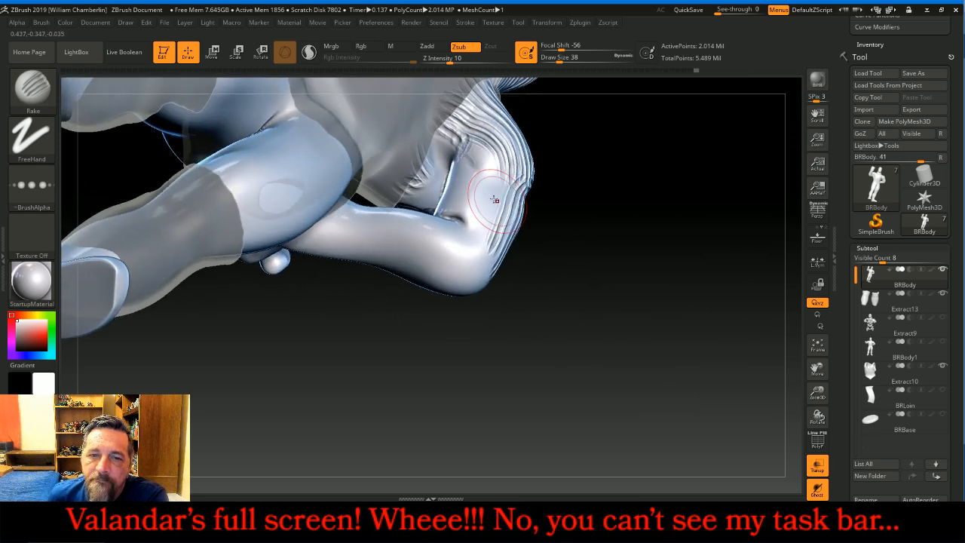
# Step: Carve Rake grooves over the inner upper arm and around the elbow of the arm bent behind the hip
pyautogui.moveTo(453, 155)
pyautogui.mouseDown()
pyautogui.moveTo(429, 151)
pyautogui.moveTo(442, 191)
pyautogui.moveTo(417, 194)
pyautogui.mouseUp()
pyautogui.moveTo(477, 150); pyautogui.dragTo(459, 216)
pyautogui.moveTo(485, 178)
pyautogui.mouseDown()
pyautogui.moveTo(475, 239)
pyautogui.moveTo(486, 196)
pyautogui.moveTo(483, 278)
pyautogui.moveTo(459, 273)
pyautogui.mouseUp()
pyautogui.moveTo(528, 306)
pyautogui.mouseDown()
pyautogui.moveTo(545, 315)
pyautogui.moveTo(561, 369)
pyautogui.mouseUp()
pyautogui.moveTo(517, 276)
pyautogui.mouseDown()
pyautogui.moveTo(499, 302)
pyautogui.moveTo(474, 296)
pyautogui.mouseUp()
pyautogui.moveTo(656, 238)
pyautogui.mouseDown()
pyautogui.moveTo(670, 179)
pyautogui.moveTo(618, 189)
pyautogui.mouseUp()
pyautogui.moveTo(493, 341)
pyautogui.mouseDown()
pyautogui.moveTo(459, 360)
pyautogui.moveTo(462, 351)
pyautogui.mouseUp()
pyautogui.moveTo(483, 315)
pyautogui.mouseDown()
pyautogui.moveTo(444, 338)
pyautogui.moveTo(433, 330)
pyautogui.mouseUp()
pyautogui.moveTo(559, 200)
pyautogui.mouseDown()
pyautogui.moveTo(572, 259)
pyautogui.moveTo(438, 280)
pyautogui.moveTo(409, 323)
pyautogui.mouseUp()
pyautogui.moveTo(406, 280)
pyautogui.mouseDown()
pyautogui.moveTo(399, 332)
pyautogui.moveTo(422, 324)
pyautogui.mouseUp()
pyautogui.moveTo(433, 286); pyautogui.dragTo(441, 335)
pyautogui.moveTo(484, 269)
pyautogui.mouseDown()
pyautogui.moveTo(594, 294)
pyautogui.moveTo(668, 233)
pyautogui.moveTo(646, 213)
pyautogui.moveTo(677, 236)
pyautogui.moveTo(589, 249)
pyautogui.mouseUp()
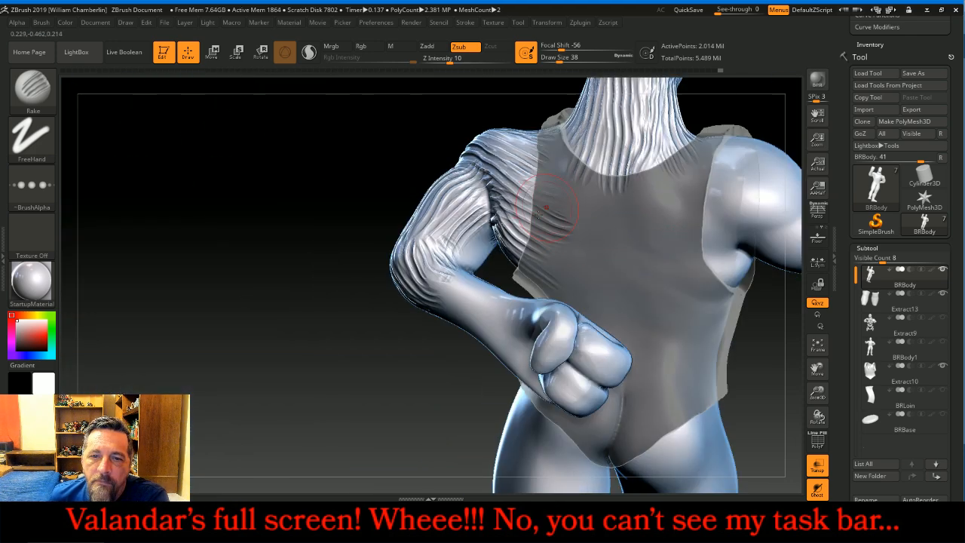
pyautogui.moveTo(486, 235); pyautogui.dragTo(455, 274)
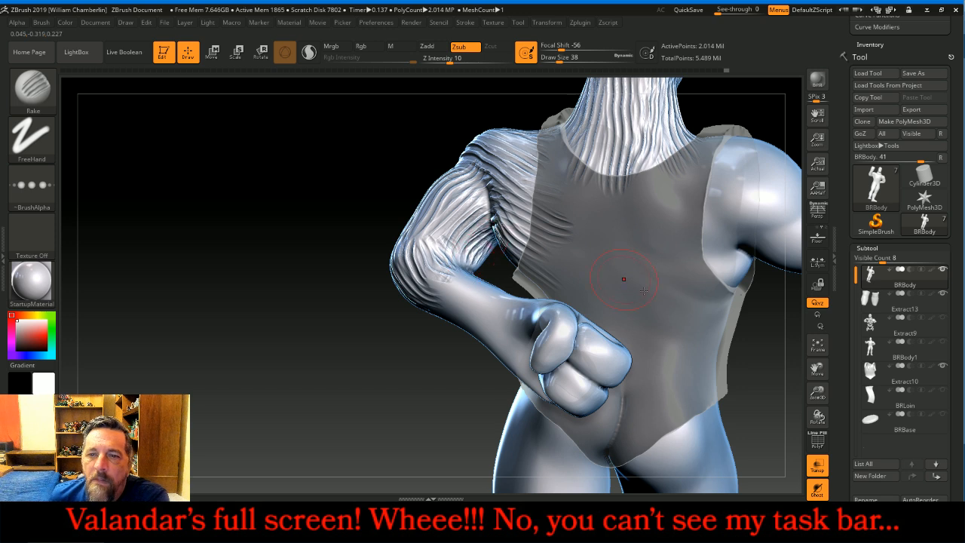
# Step: Carve curved Rake grooves over the front and top of the raised arm's shoulder, running in from the vest edge
pyautogui.moveTo(814, 368); pyautogui.dragTo(686, 386)
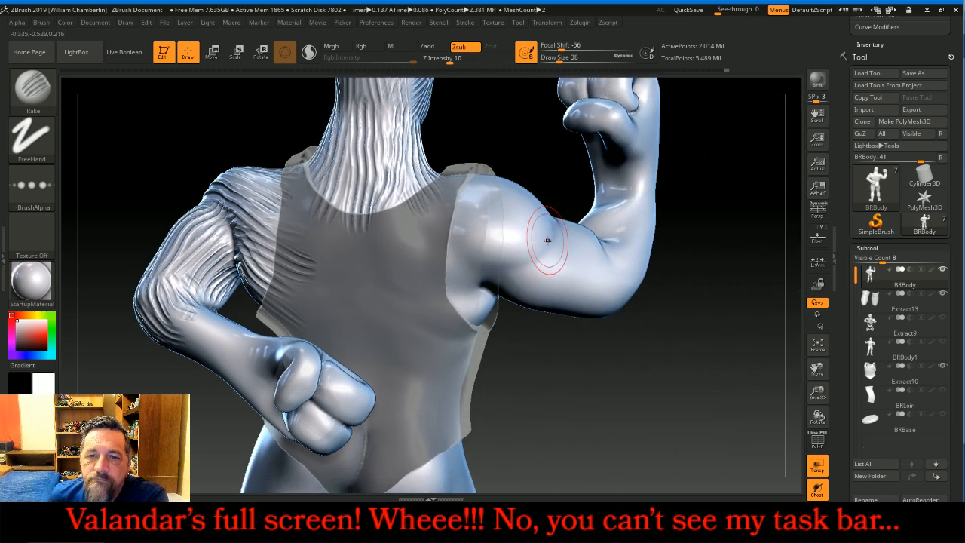
pyautogui.moveTo(548, 225); pyautogui.dragTo(440, 279)
pyautogui.moveTo(532, 217); pyautogui.dragTo(452, 237)
pyautogui.moveTo(531, 200); pyautogui.dragTo(462, 205)
pyautogui.moveTo(555, 159)
pyautogui.mouseDown()
pyautogui.moveTo(527, 198)
pyautogui.moveTo(536, 191)
pyautogui.moveTo(477, 142)
pyautogui.mouseUp()
pyautogui.moveTo(529, 193); pyautogui.dragTo(480, 176)
pyautogui.moveTo(519, 211); pyautogui.dragTo(447, 213)
pyautogui.moveTo(724, 339); pyautogui.dragTo(649, 321)
pyautogui.moveTo(544, 192); pyautogui.dragTo(592, 173)
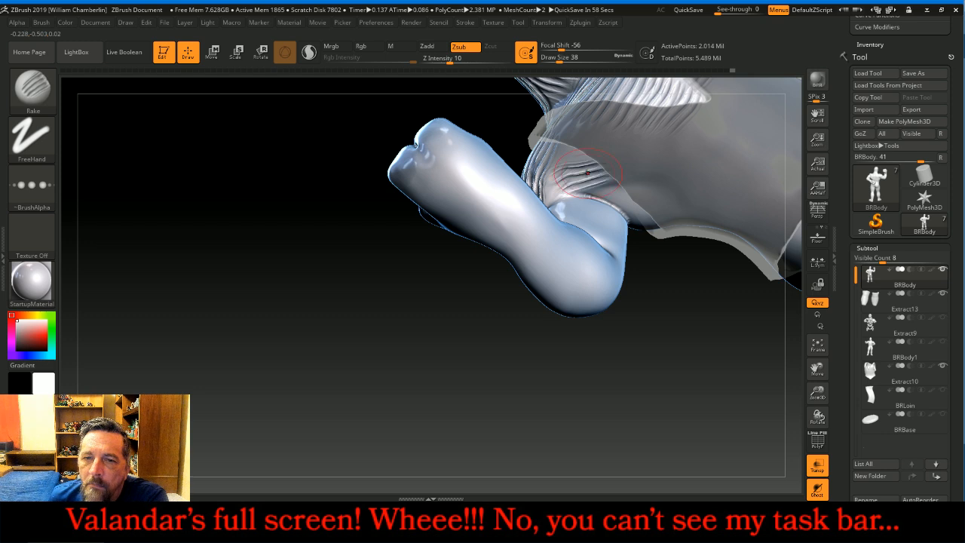
# Step: Carve Rake grooves around the raised arm's armpit and the adjoining side of the torso, extending beneath the vest
pyautogui.moveTo(661, 337); pyautogui.dragTo(593, 215)
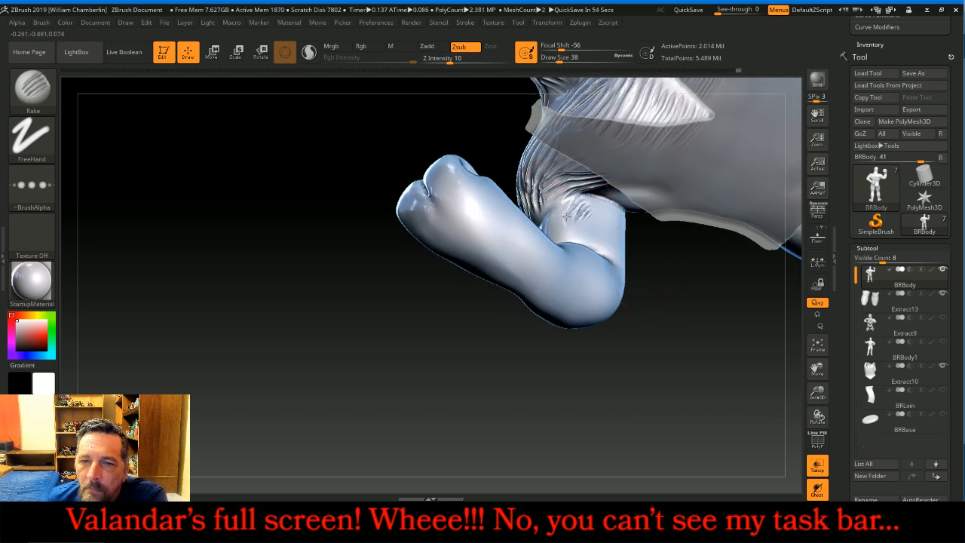
pyautogui.moveTo(671, 290); pyautogui.dragTo(607, 189)
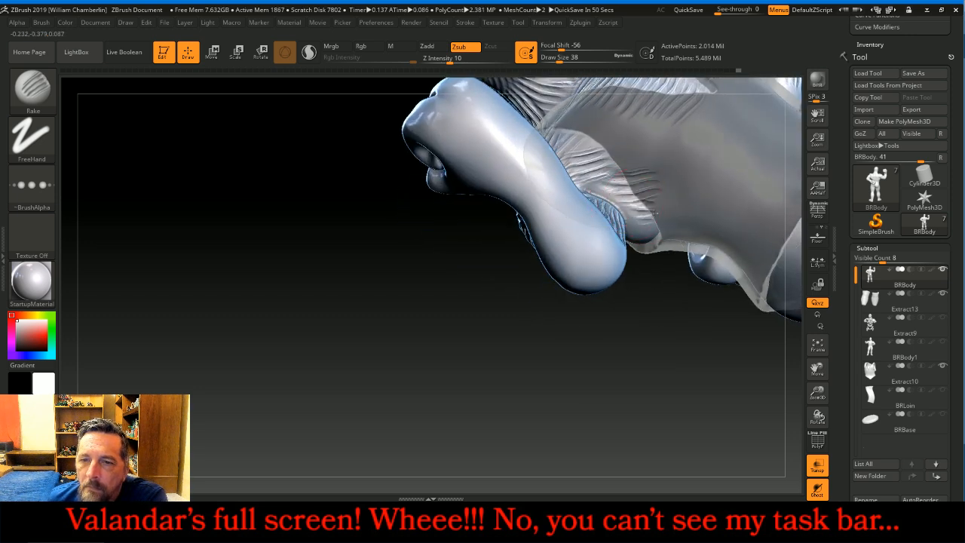
pyautogui.moveTo(676, 236); pyautogui.dragTo(637, 248, button='right')
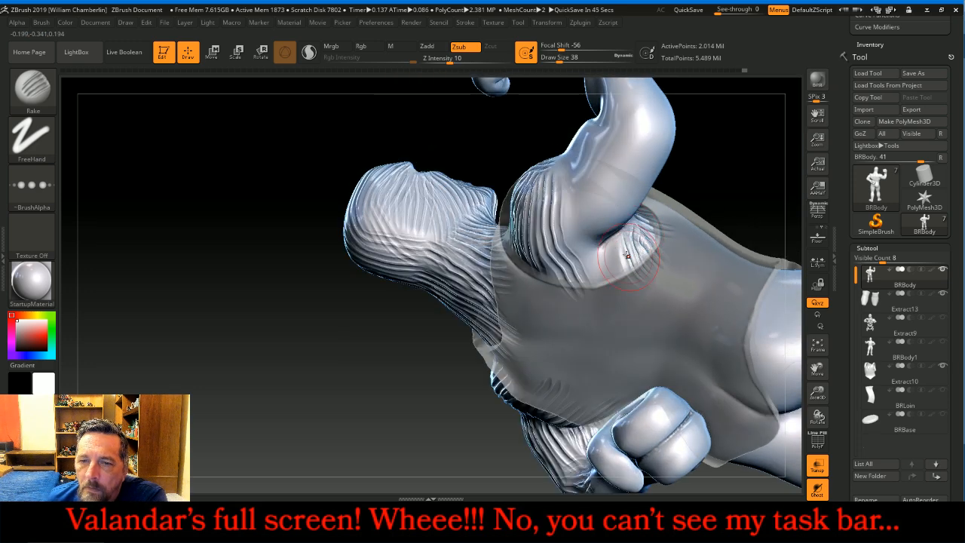
pyautogui.moveTo(589, 250); pyautogui.dragTo(614, 287)
pyautogui.moveTo(563, 196); pyautogui.dragTo(570, 237)
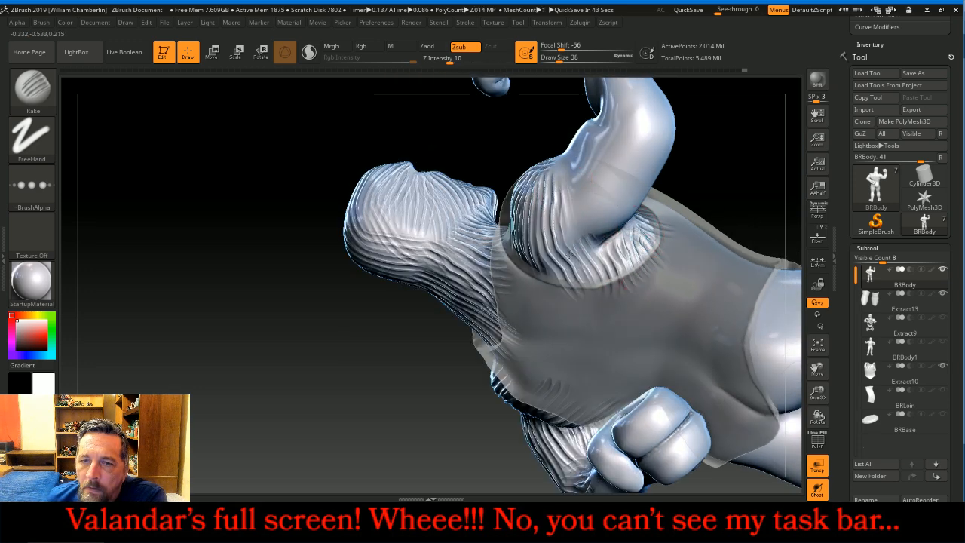
pyautogui.moveTo(636, 223); pyautogui.dragTo(595, 216, button='right')
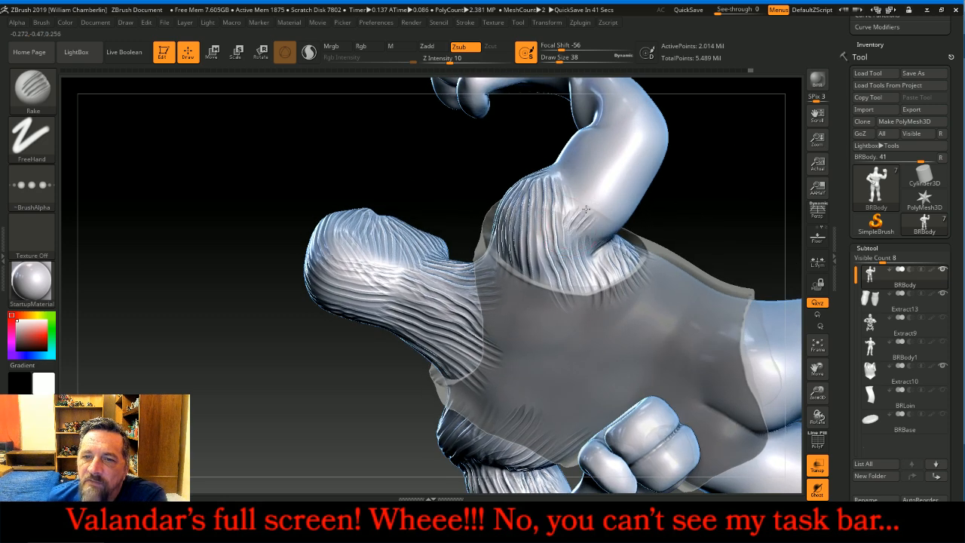
# Step: Carve long Rake grooves along the front, underside and back of the raised upper arm towards the elbow
pyautogui.moveTo(580, 217); pyautogui.dragTo(624, 130)
pyautogui.moveTo(563, 207); pyautogui.dragTo(621, 130)
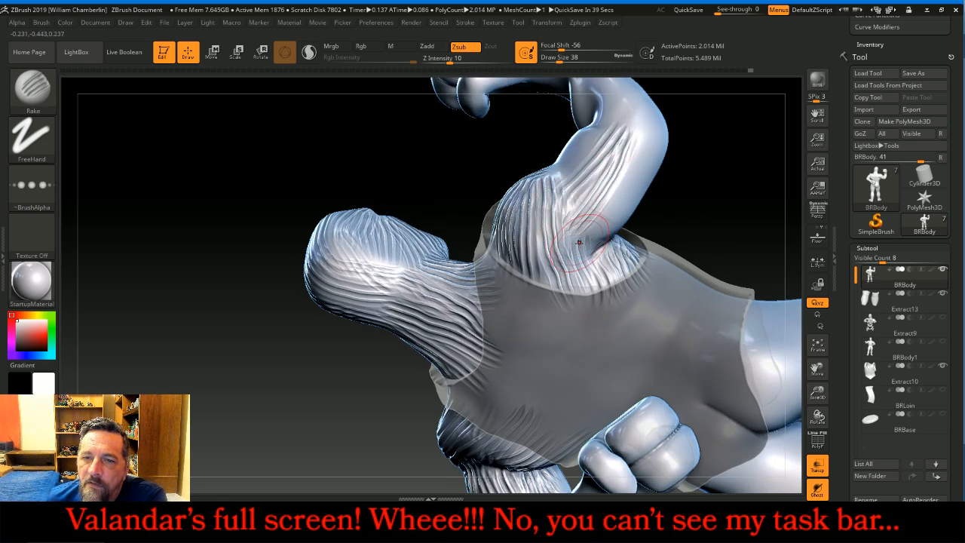
pyautogui.moveTo(676, 193); pyautogui.dragTo(603, 231, button='right')
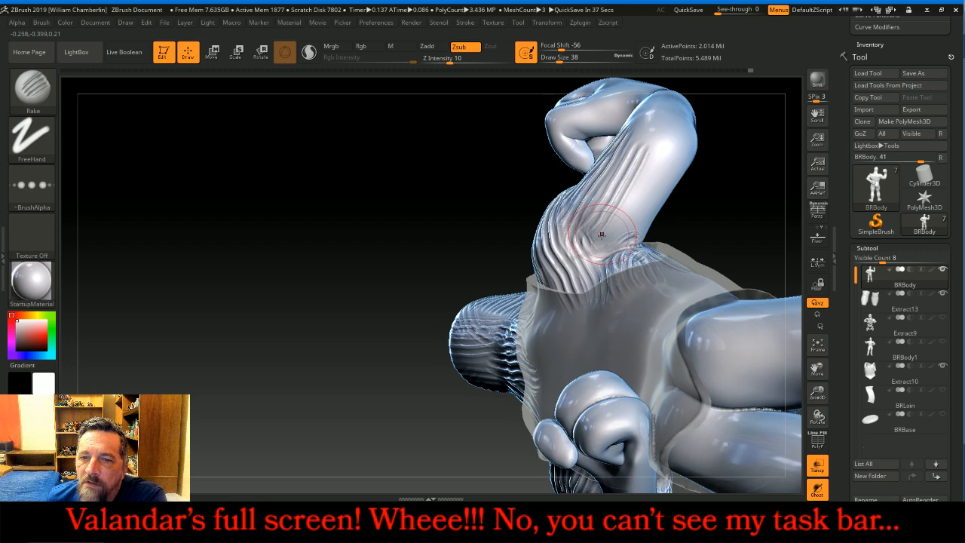
pyautogui.moveTo(626, 203); pyautogui.dragTo(654, 145)
pyautogui.moveTo(635, 229); pyautogui.dragTo(671, 149)
pyautogui.moveTo(737, 205); pyautogui.dragTo(683, 197)
pyautogui.moveTo(637, 237)
pyautogui.mouseDown()
pyautogui.moveTo(637, 156)
pyautogui.moveTo(646, 200)
pyautogui.moveTo(658, 161)
pyautogui.moveTo(697, 168)
pyautogui.moveTo(717, 134)
pyautogui.mouseUp()
pyautogui.moveTo(643, 149); pyautogui.dragTo(703, 123)
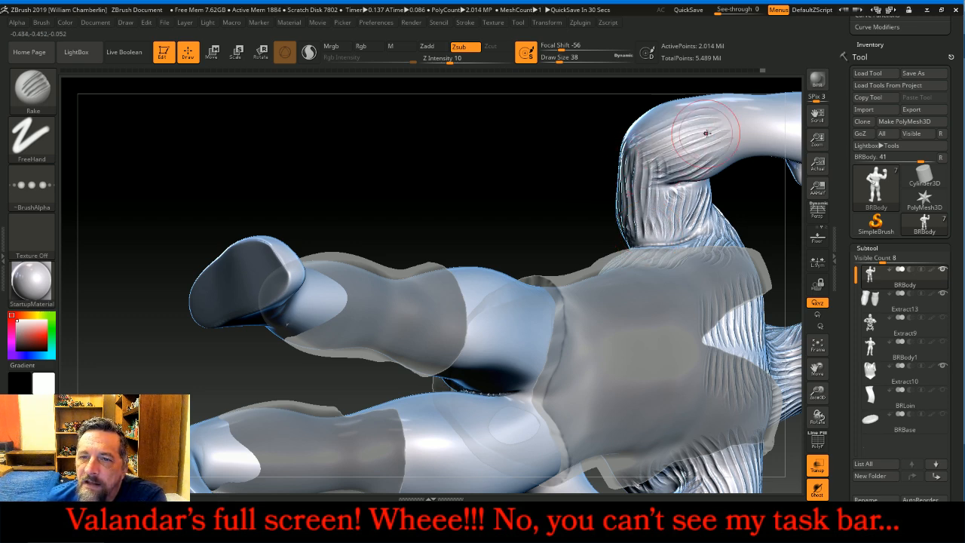
# Step: Fill the raised arm's inner upper arm and elbow with Rake grooves, stopping at the start of the forearm
pyautogui.moveTo(517, 161); pyautogui.dragTo(601, 249)
pyautogui.moveTo(798, 382)
pyautogui.mouseDown()
pyautogui.moveTo(721, 381)
pyautogui.moveTo(633, 348)
pyautogui.mouseUp()
pyautogui.moveTo(447, 248)
pyautogui.mouseDown()
pyautogui.moveTo(465, 285)
pyautogui.moveTo(483, 280)
pyautogui.mouseUp()
pyautogui.moveTo(457, 214); pyautogui.dragTo(486, 265)
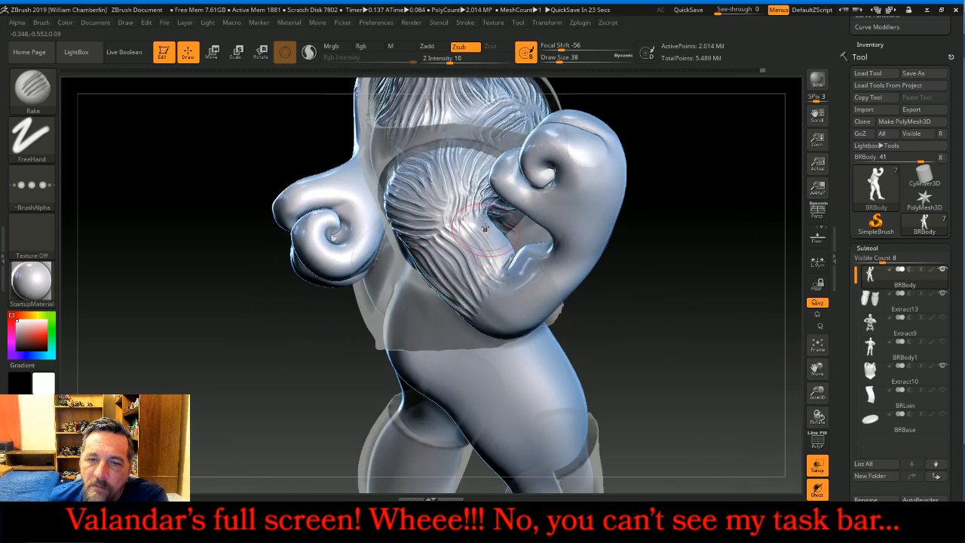
pyautogui.moveTo(667, 273)
pyautogui.mouseDown()
pyautogui.moveTo(691, 318)
pyautogui.moveTo(657, 347)
pyautogui.mouseUp()
pyautogui.moveTo(528, 224); pyautogui.dragTo(500, 252)
pyautogui.moveTo(599, 332)
pyautogui.mouseDown()
pyautogui.moveTo(575, 439)
pyautogui.moveTo(595, 430)
pyautogui.mouseUp()
pyautogui.moveTo(528, 270)
pyautogui.mouseDown()
pyautogui.moveTo(507, 290)
pyautogui.moveTo(483, 294)
pyautogui.mouseUp()
pyautogui.moveTo(542, 331); pyautogui.dragTo(575, 380)
pyautogui.moveTo(442, 262)
pyautogui.mouseDown()
pyautogui.moveTo(477, 304)
pyautogui.moveTo(450, 306)
pyautogui.mouseUp()
pyautogui.moveTo(423, 387)
pyautogui.mouseDown()
pyautogui.moveTo(399, 294)
pyautogui.moveTo(415, 310)
pyautogui.mouseUp()
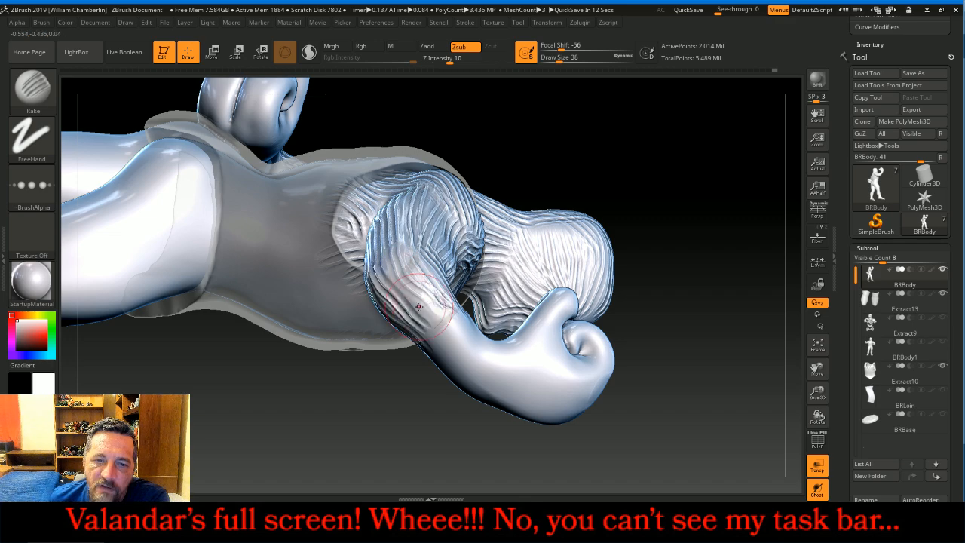
# Step: Turn transparency off and show the Extract9 armour over the grooved body, with the whole figure framed
pyautogui.moveTo(408, 441)
pyautogui.mouseDown()
pyautogui.moveTo(441, 276)
pyautogui.moveTo(655, 159)
pyautogui.moveTo(698, 272)
pyautogui.moveTo(787, 293)
pyautogui.mouseUp()
pyautogui.click(818, 349)
pyautogui.moveTo(717, 416)
pyautogui.mouseDown()
pyautogui.moveTo(722, 351)
pyautogui.moveTo(848, 385)
pyautogui.mouseUp()
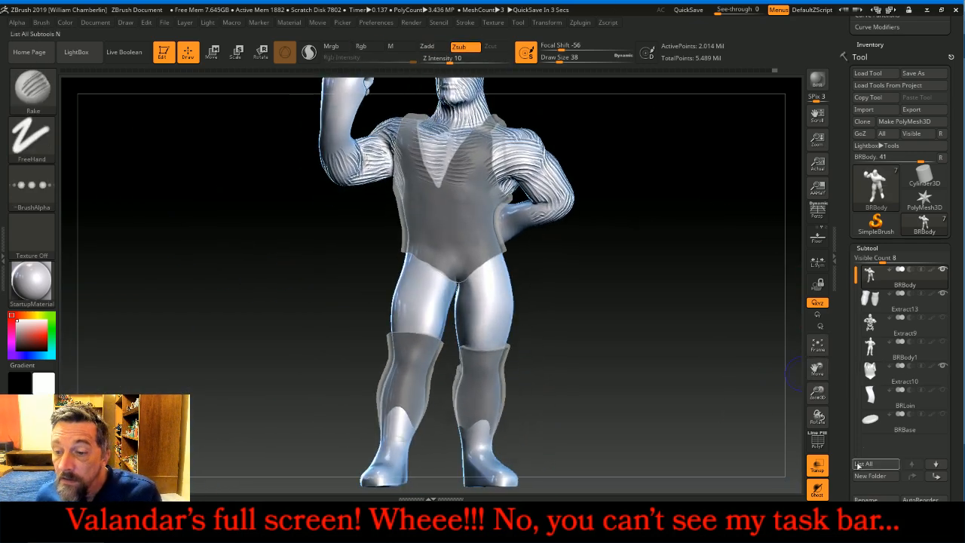
pyautogui.click(819, 468)
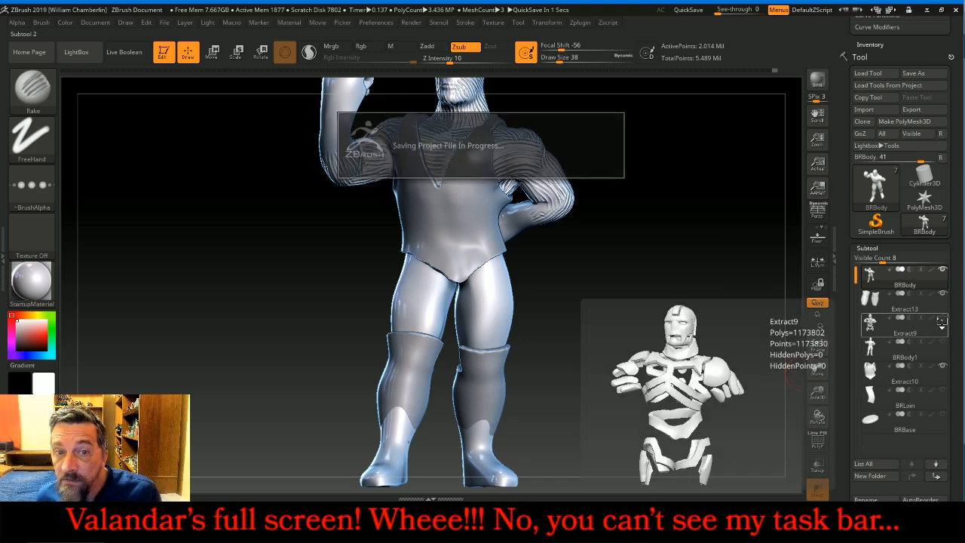
pyautogui.click(942, 317)
pyautogui.moveTo(706, 319); pyautogui.dragTo(736, 369)
pyautogui.click(817, 345)
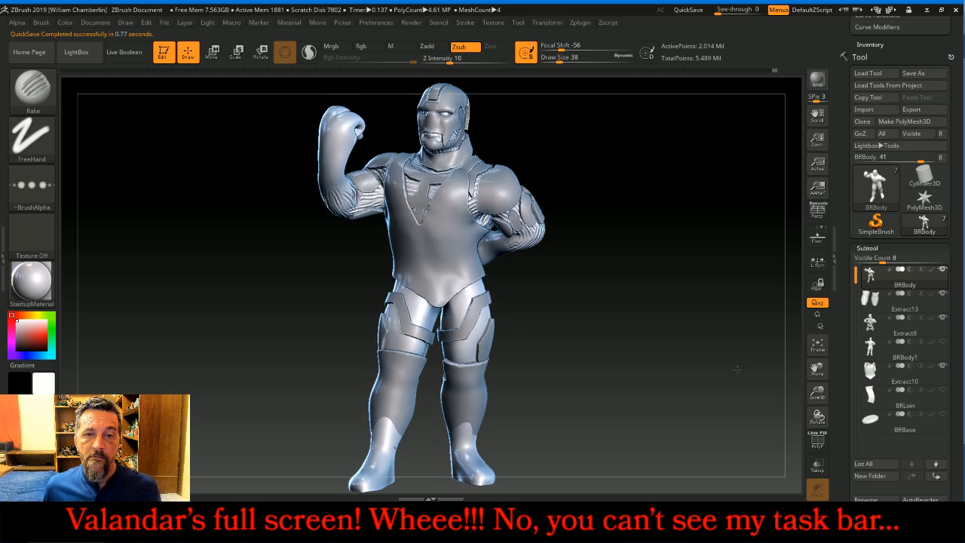
# Step: Preview the BRLoin loincloth with the armour, hide it again and turn transparency back on
pyautogui.click(942, 390)
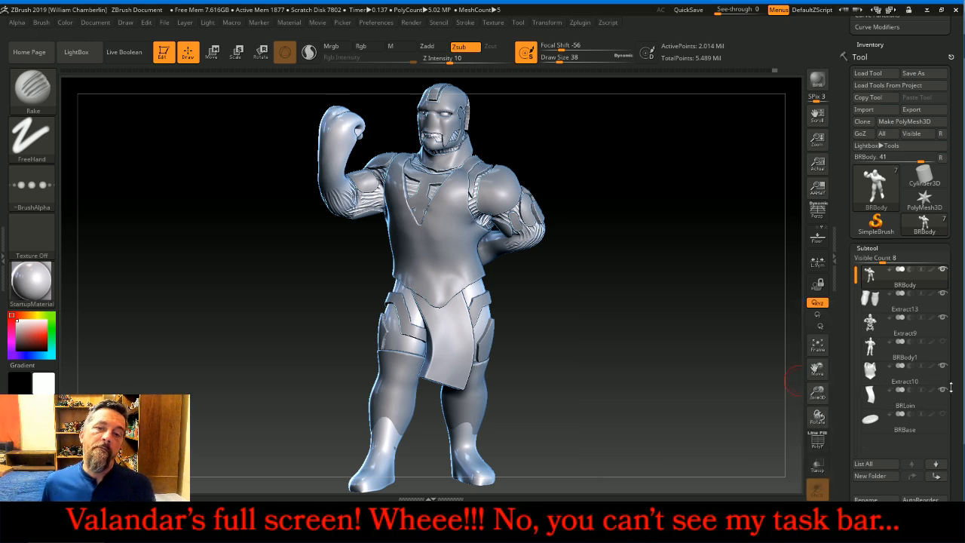
pyautogui.click(942, 390)
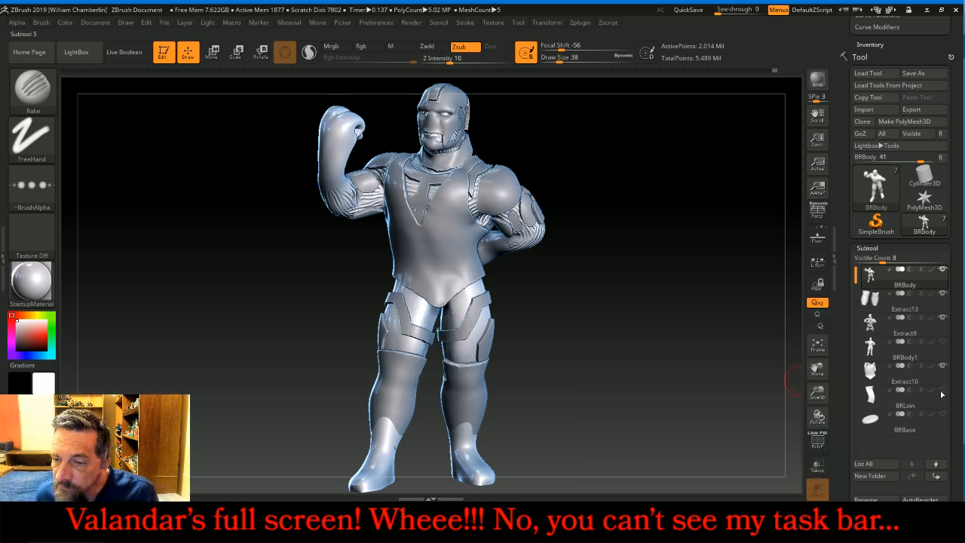
pyautogui.click(943, 295)
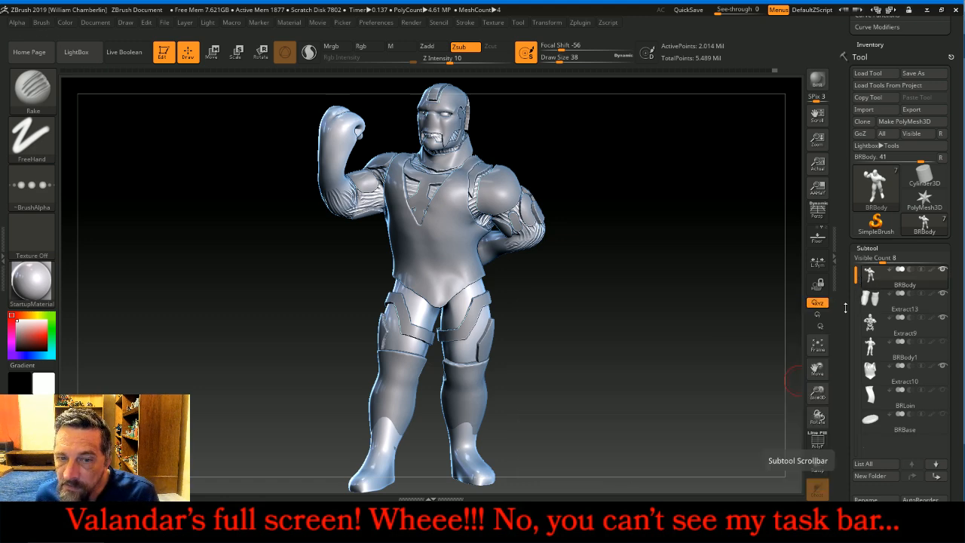
pyautogui.click(817, 465)
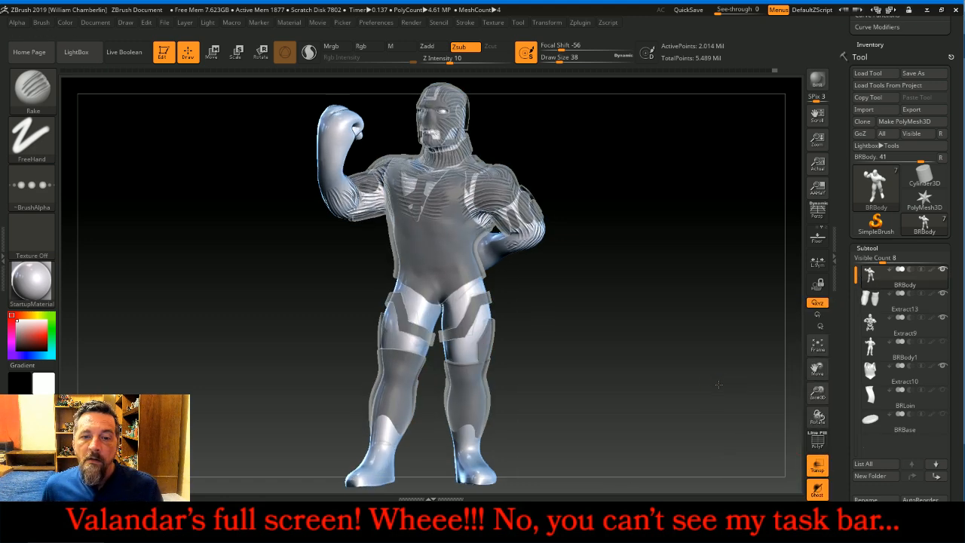
# Step: Carve lengthwise Rake grooves down the outer and back thigh on the side of the arm bent behind the hip
pyautogui.moveTo(657, 321); pyautogui.dragTo(457, 309)
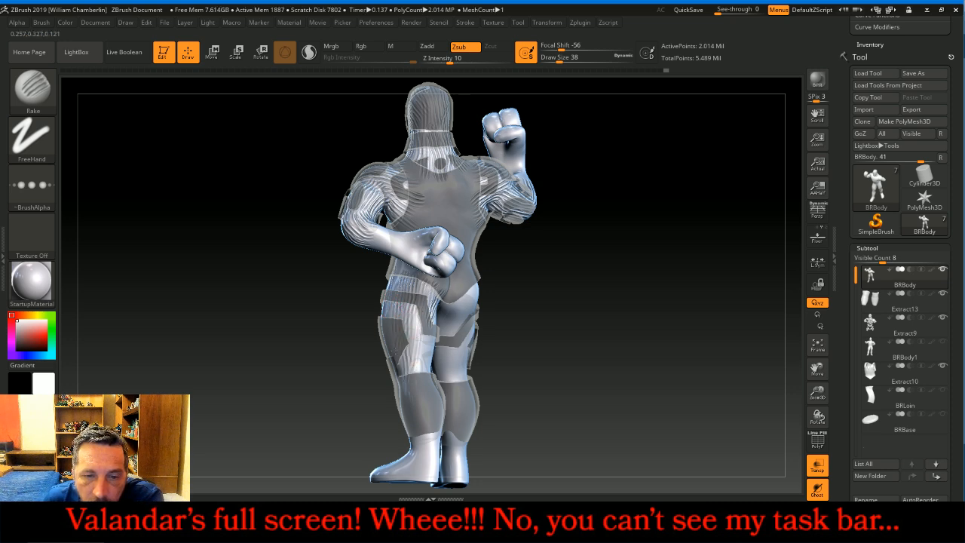
pyautogui.moveTo(449, 364); pyautogui.dragTo(440, 331, button='right')
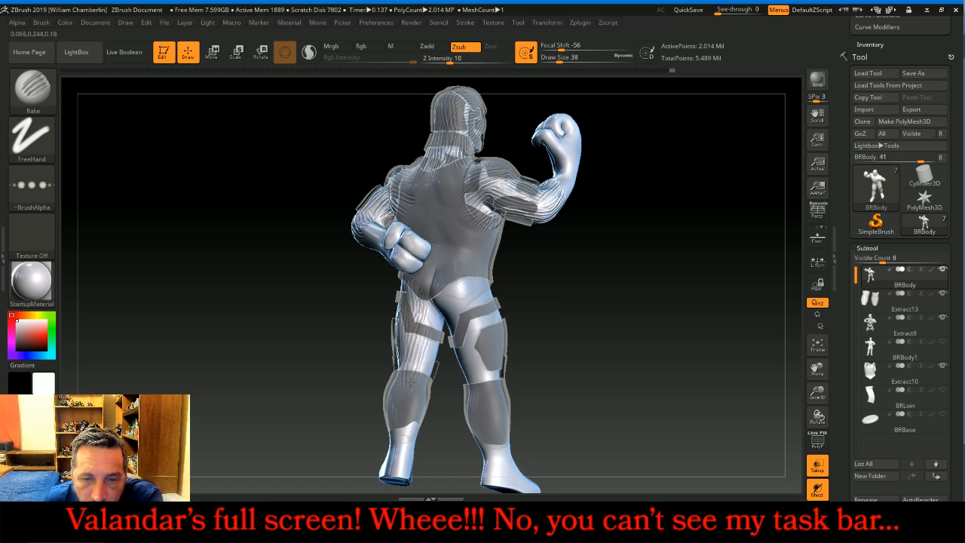
pyautogui.moveTo(471, 384); pyautogui.dragTo(456, 303, button='right')
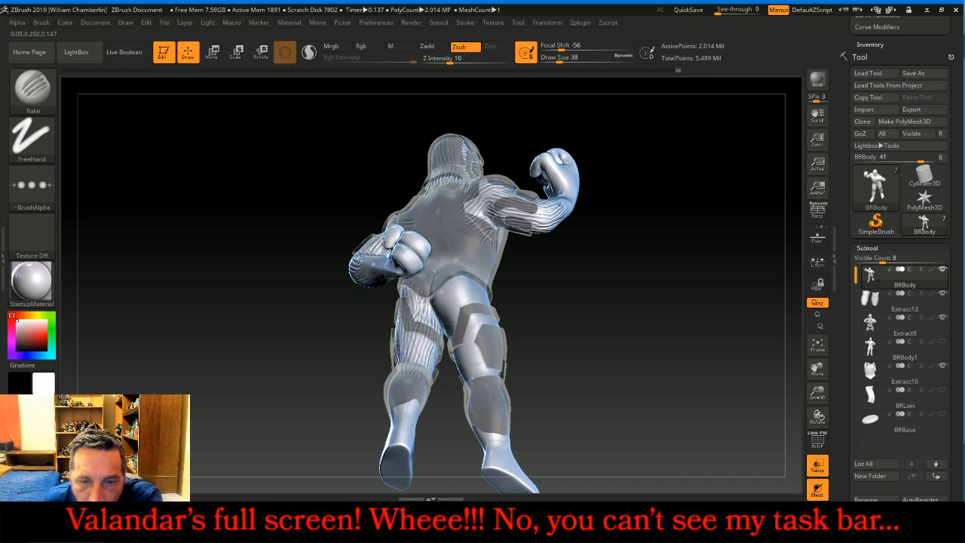
pyautogui.moveTo(569, 320); pyautogui.dragTo(554, 277)
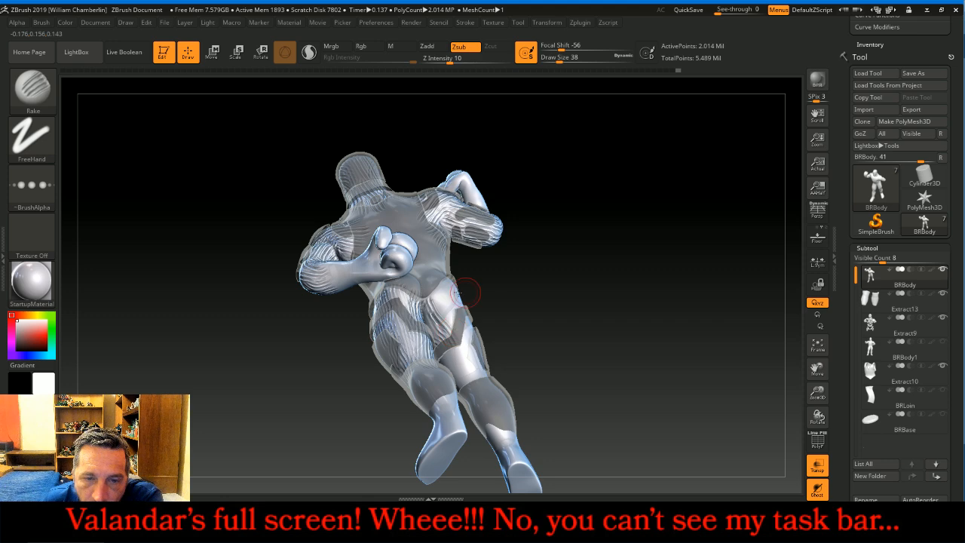
pyautogui.moveTo(474, 293); pyautogui.dragTo(445, 282, button='right')
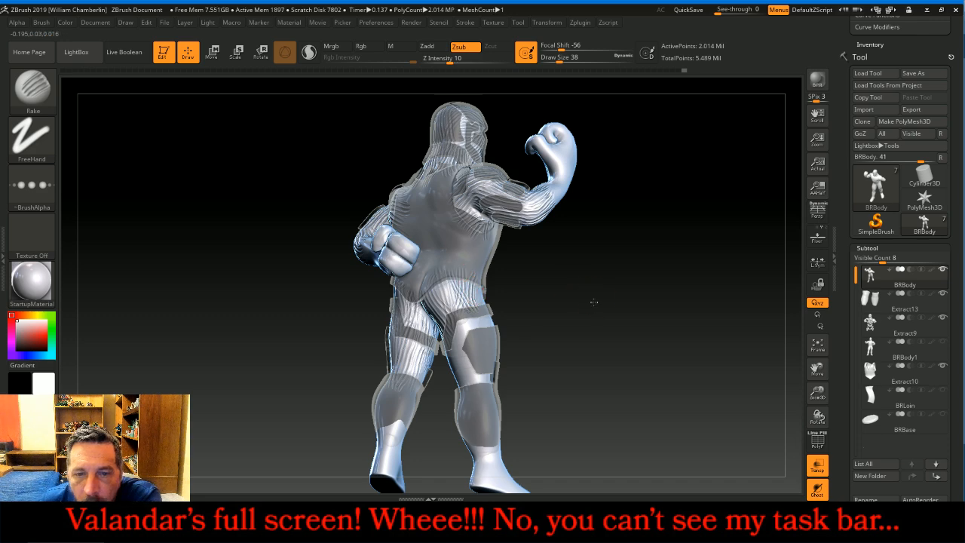
# Step: Carve Rake grooves over the front and inner upper thighs and the groin, running beneath the vest's lower edge
pyautogui.moveTo(500, 295); pyautogui.dragTo(504, 296, button='right')
pyautogui.moveTo(589, 305); pyautogui.dragTo(496, 294, button='right')
pyautogui.moveTo(586, 307); pyautogui.dragTo(502, 300, button='right')
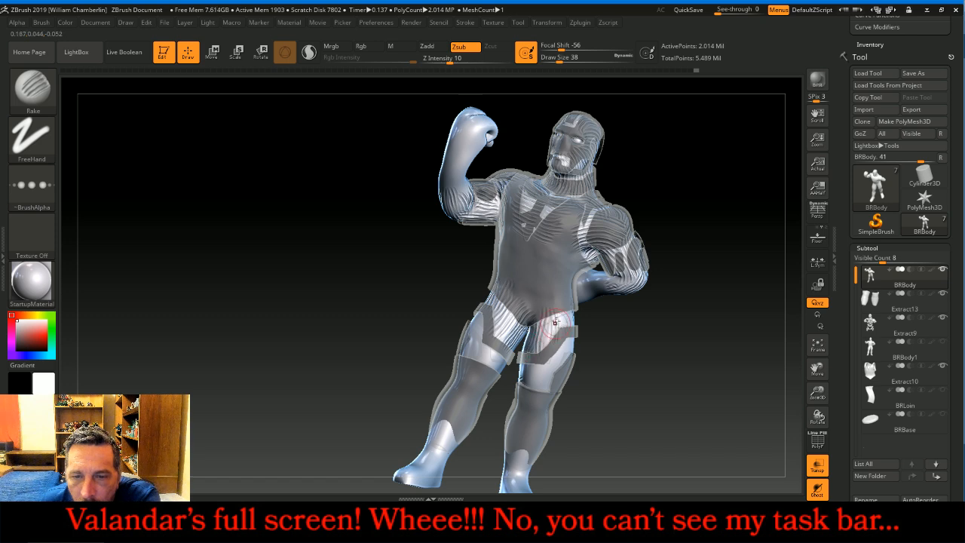
pyautogui.moveTo(676, 350); pyautogui.dragTo(552, 324)
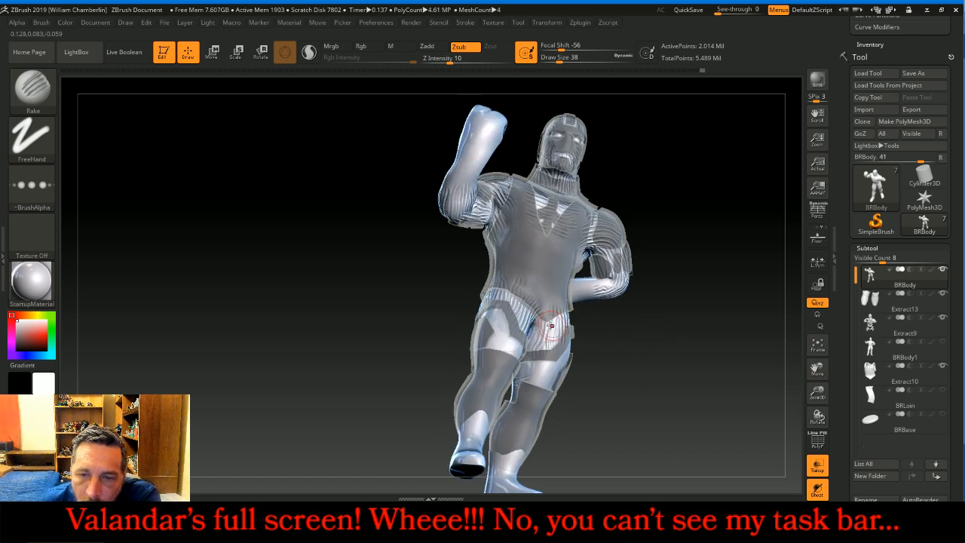
pyautogui.moveTo(620, 380); pyautogui.dragTo(565, 365)
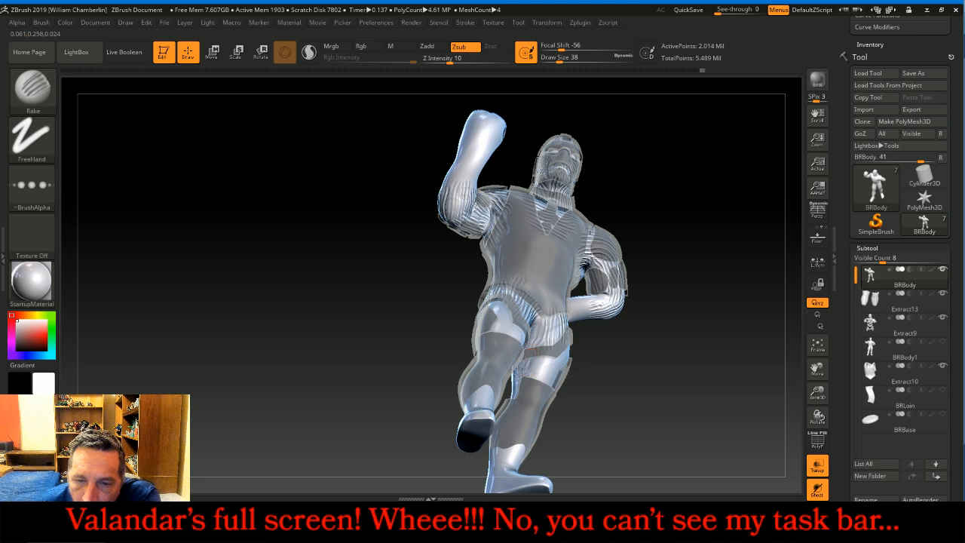
# Step: Carve lengthwise Rake grooves around the thigh on the raised arm's side, from the hip to the leg covering
pyautogui.moveTo(595, 358); pyautogui.dragTo(532, 324)
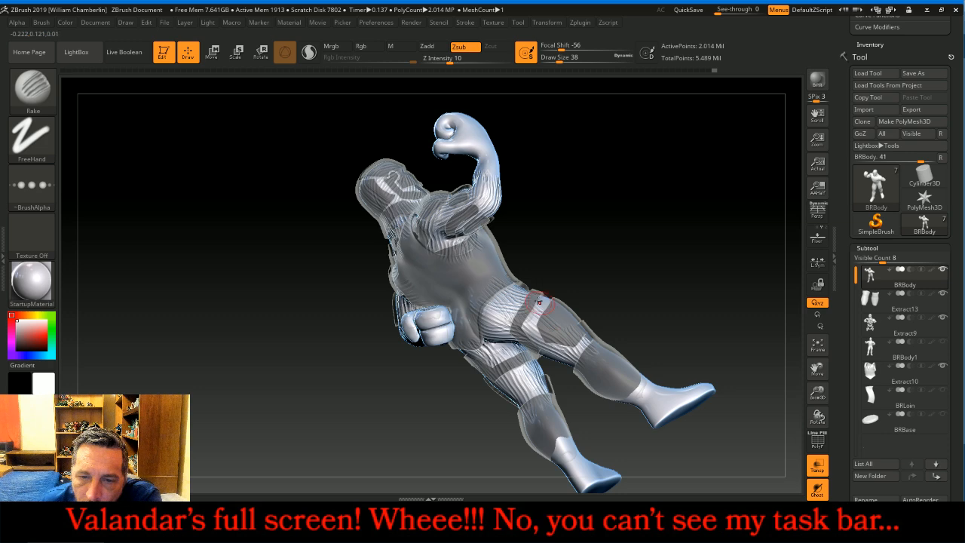
pyautogui.moveTo(571, 326); pyautogui.dragTo(551, 293)
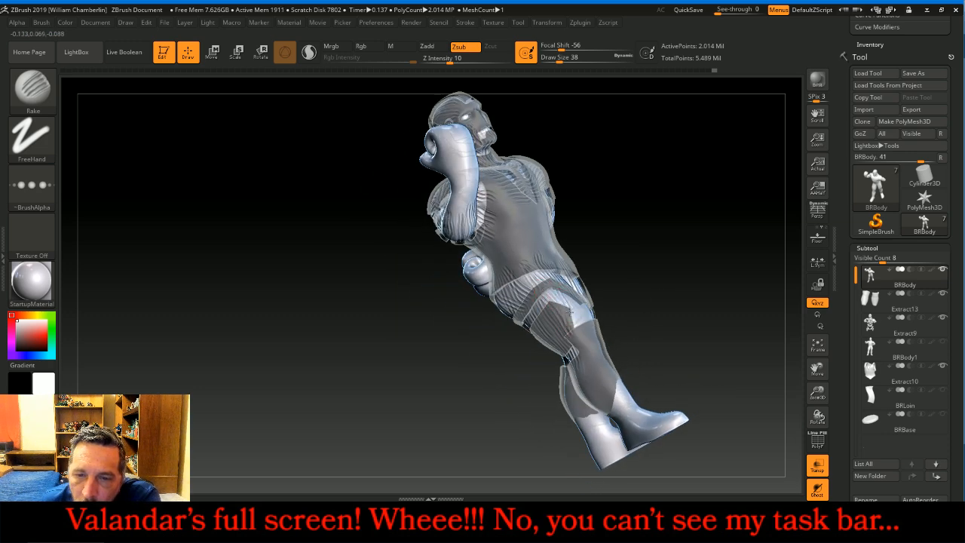
pyautogui.moveTo(674, 295); pyautogui.dragTo(600, 313)
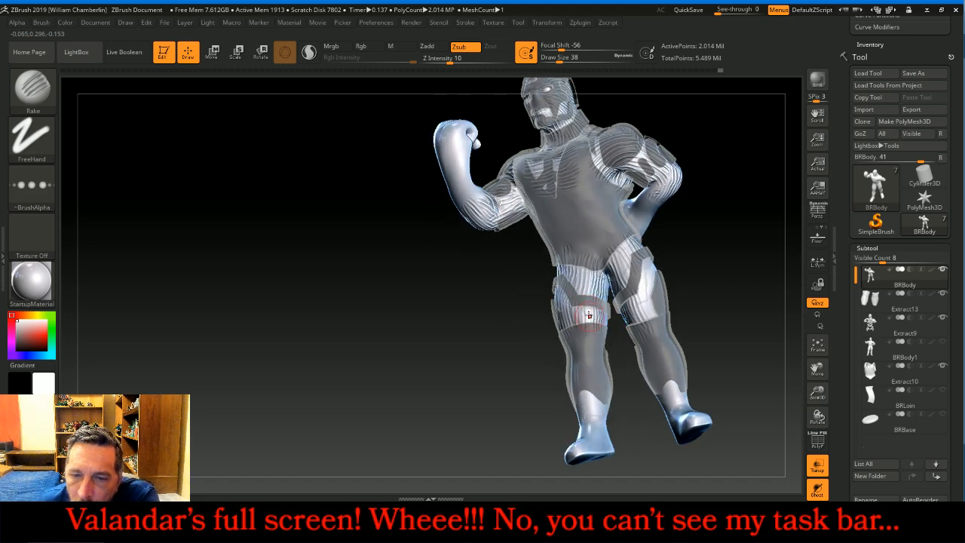
pyautogui.moveTo(712, 279); pyautogui.dragTo(651, 283)
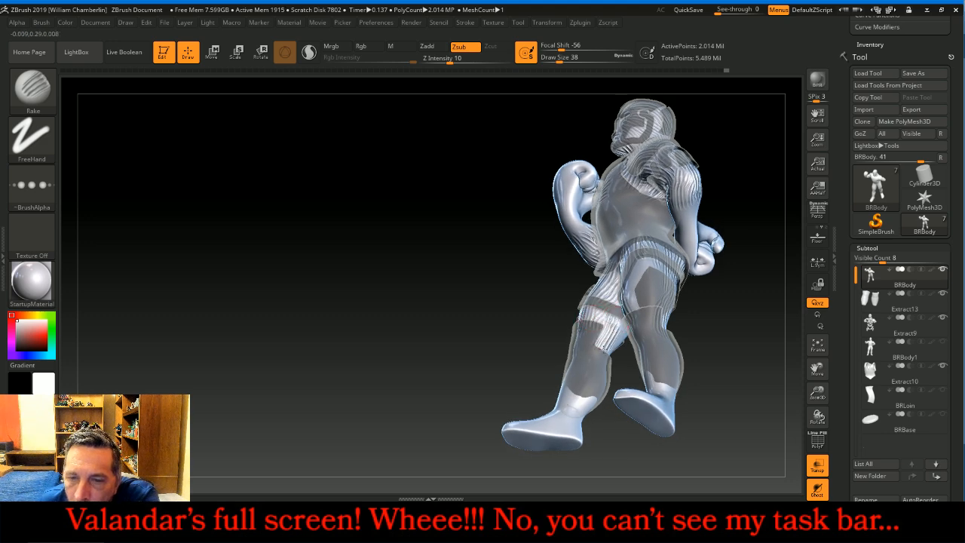
# Step: Turn off transparency and check the finished thigh grooves against the leg coverings and armour on the whole figure
pyautogui.moveTo(704, 332); pyautogui.dragTo(663, 314)
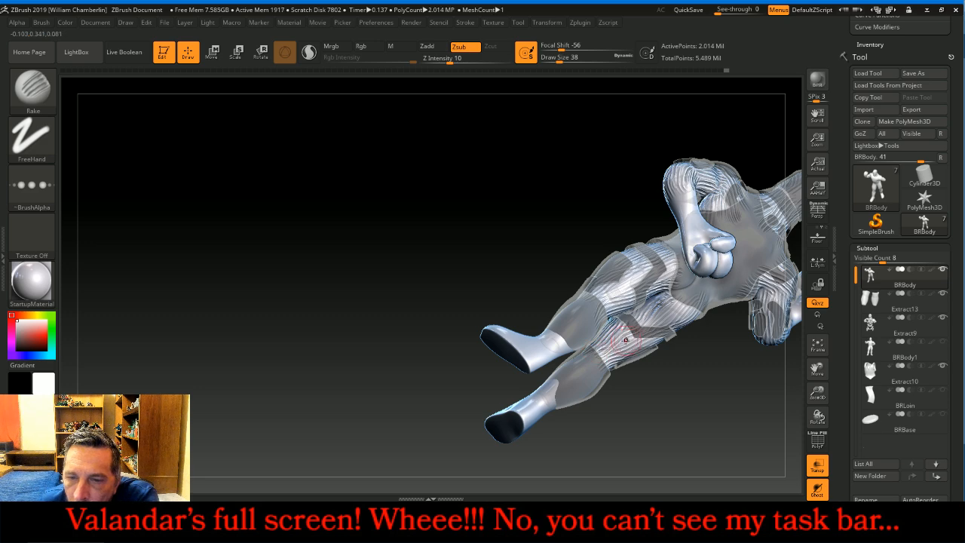
pyautogui.moveTo(512, 224); pyautogui.dragTo(506, 282)
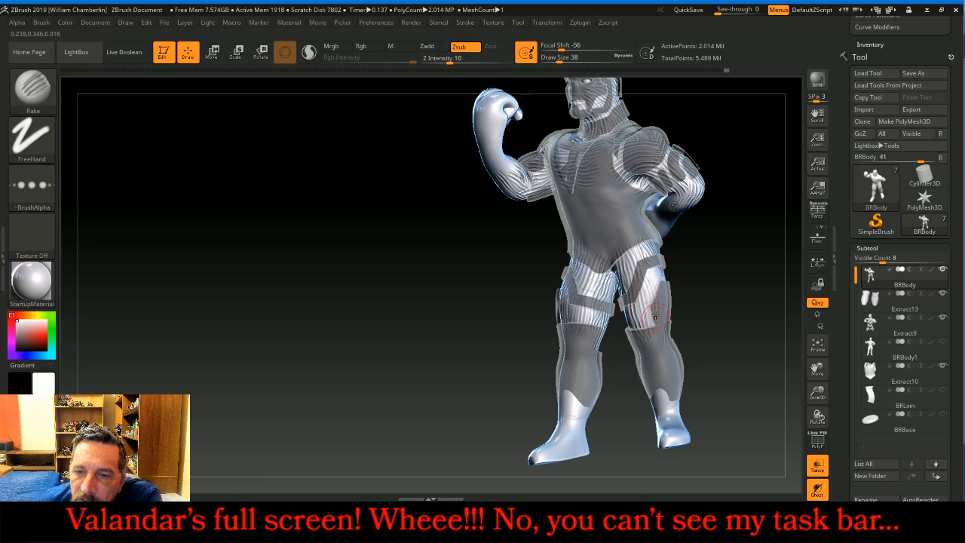
pyautogui.moveTo(682, 275); pyautogui.dragTo(758, 337)
pyautogui.click(817, 465)
pyautogui.moveTo(765, 401); pyautogui.dragTo(763, 359)
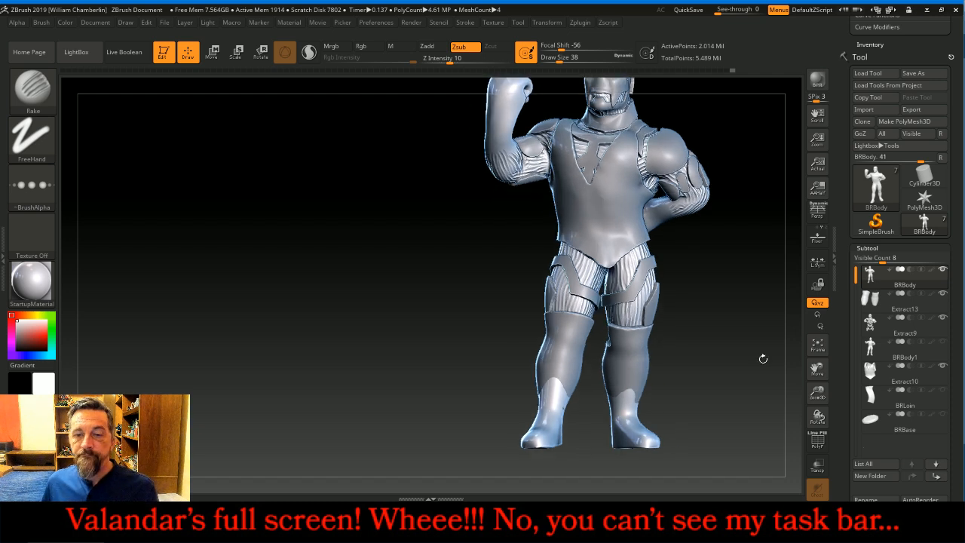
pyautogui.click(817, 345)
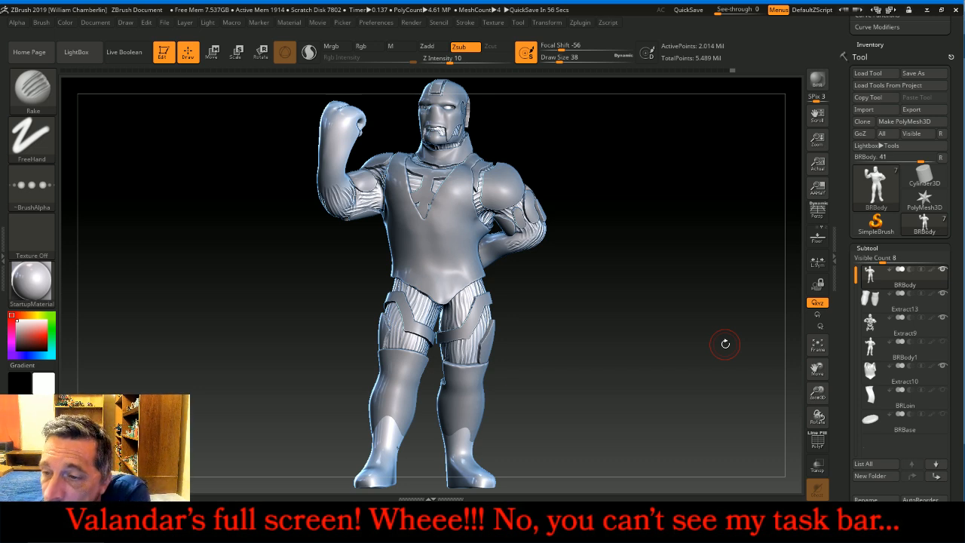
# Step: Merge BRBody with the Extract13 leg coverings subtool below it and DynaMesh the result at resolution 768
pyautogui.scroll(-5, 947, 300)
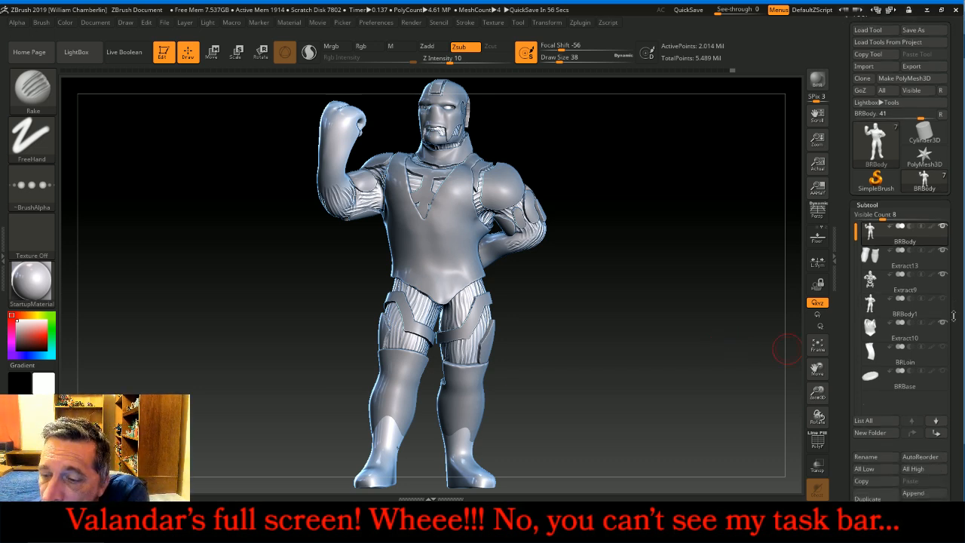
pyautogui.click(871, 472)
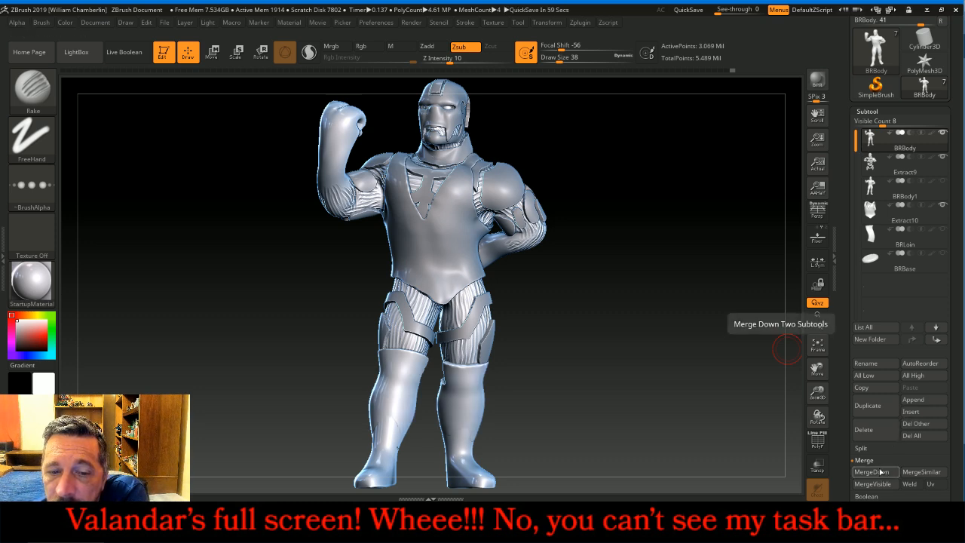
pyautogui.click(890, 111)
pyautogui.click(872, 123)
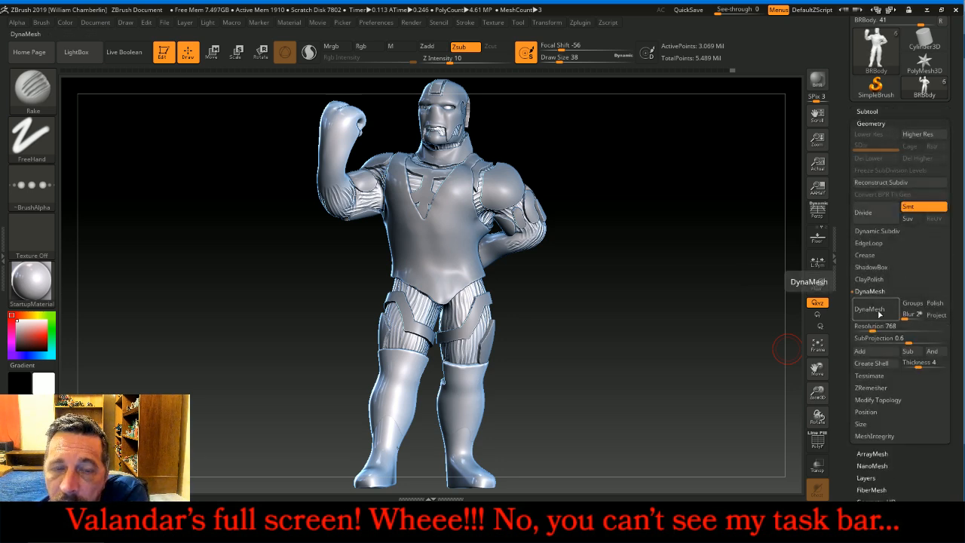
pyautogui.click(877, 311)
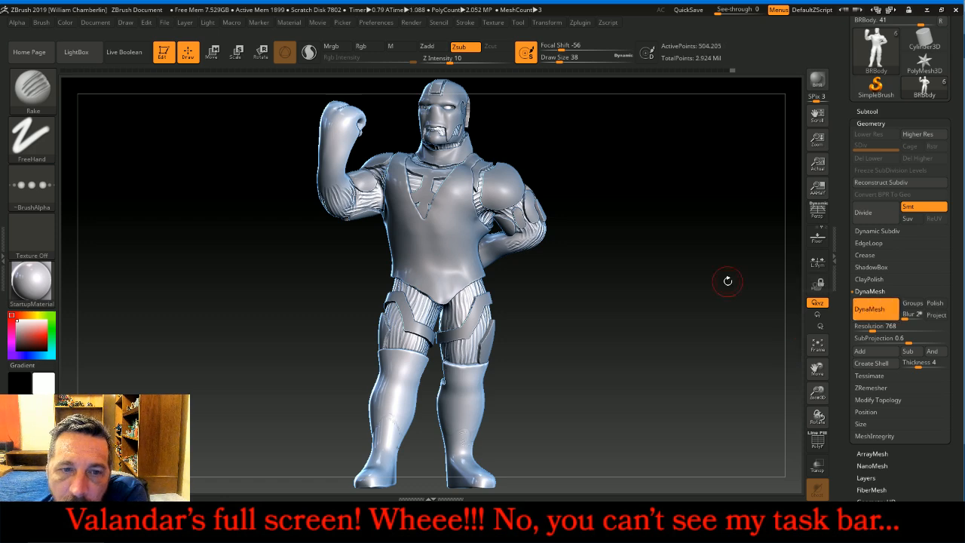
# Step: Smooth the seam across the front of the lower legs where the merged coverings meet the body
pyautogui.moveTo(727, 280)
pyautogui.mouseDown()
pyautogui.moveTo(774, 277)
pyautogui.moveTo(793, 323)
pyautogui.mouseUp()
pyautogui.moveTo(817, 368); pyautogui.dragTo(825, 336)
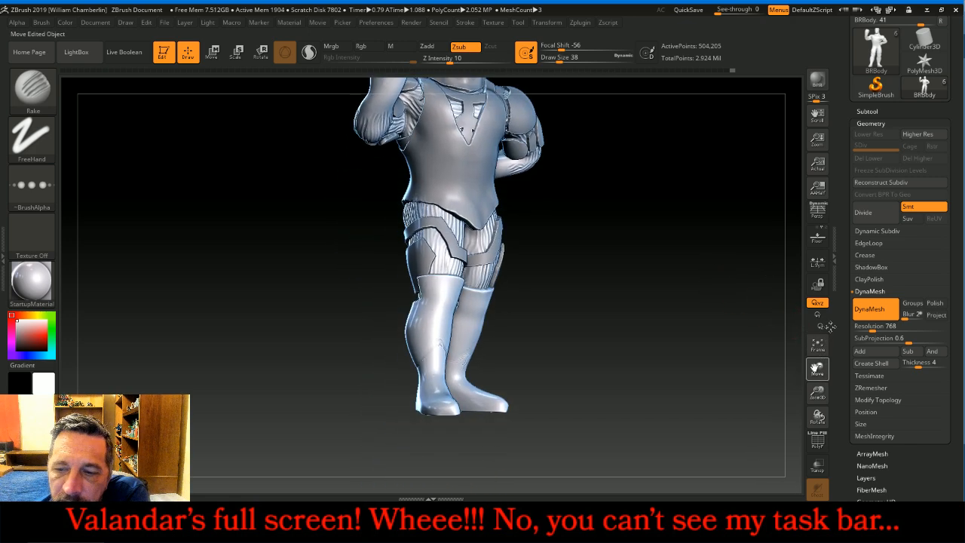
pyautogui.moveTo(817, 405); pyautogui.dragTo(819, 285)
pyautogui.press('shift')
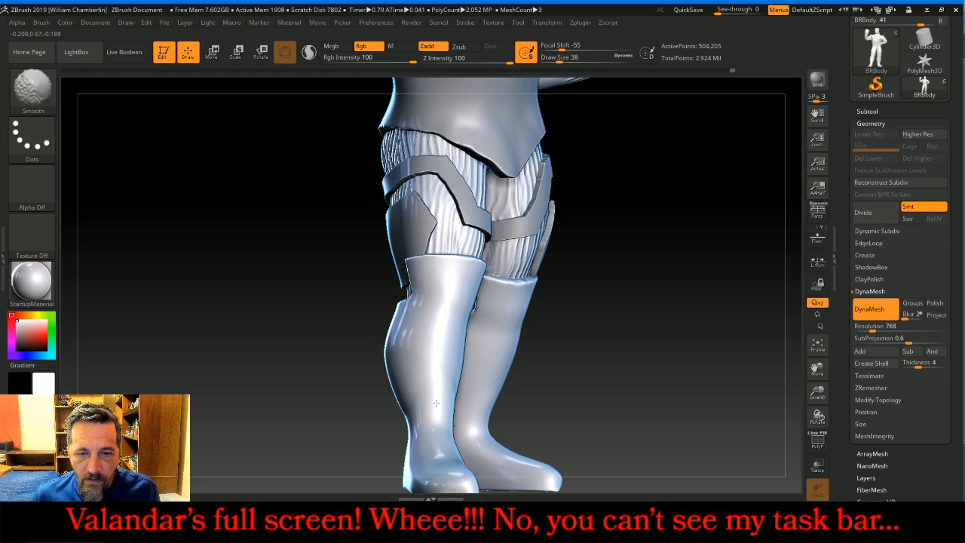
pyautogui.press('alt')
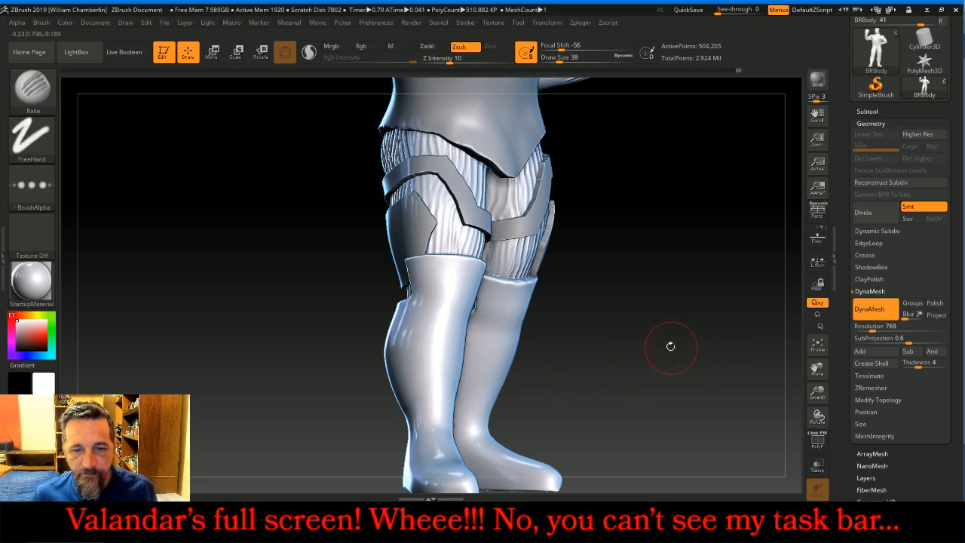
# Step: Smooth the covering seam around the back and outer side of the calves, just above the ankles
pyautogui.moveTo(650, 338); pyautogui.dragTo(742, 346)
pyautogui.press('shift')
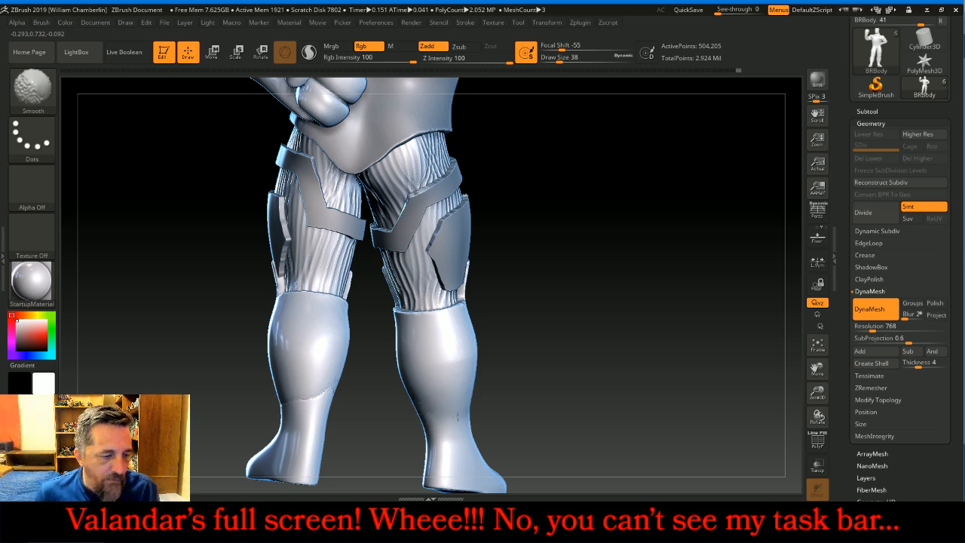
pyautogui.press('alt')
pyautogui.moveTo(616, 349); pyautogui.dragTo(675, 338)
pyautogui.press('shift')
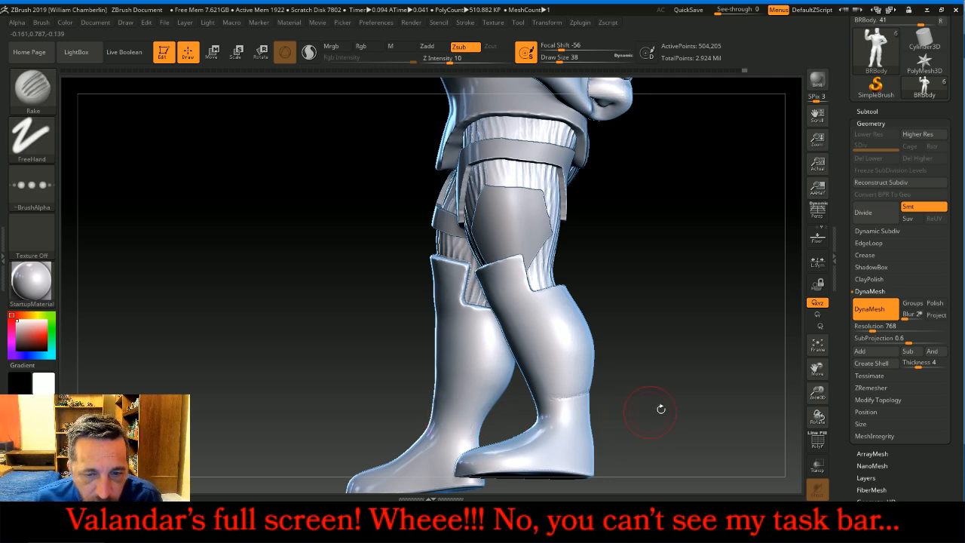
pyautogui.press('shift')
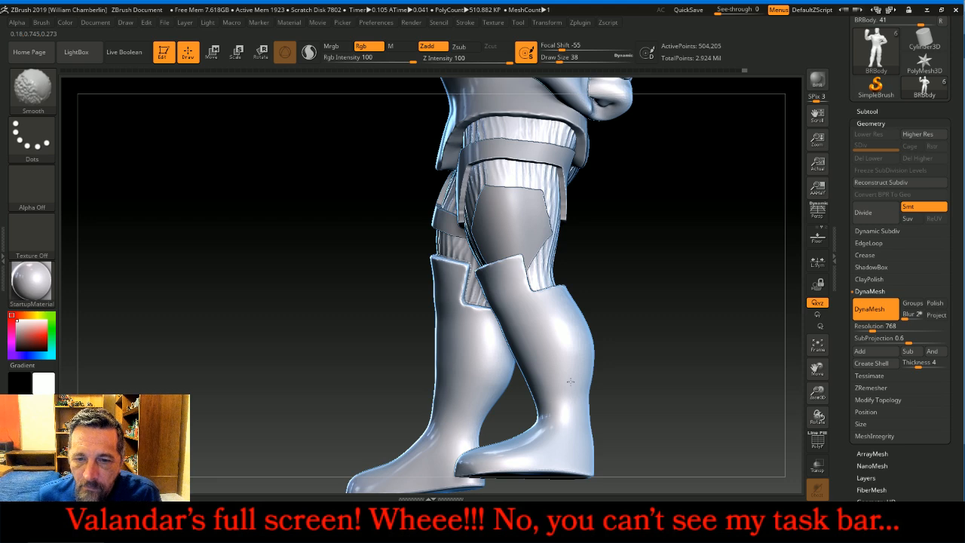
# Step: Smooth the remaining covering seam on the inner lower leg and bring the whole figure back into view
pyautogui.moveTo(724, 337)
pyautogui.mouseDown()
pyautogui.moveTo(622, 358)
pyautogui.moveTo(599, 392)
pyautogui.mouseUp()
pyautogui.press('shift')
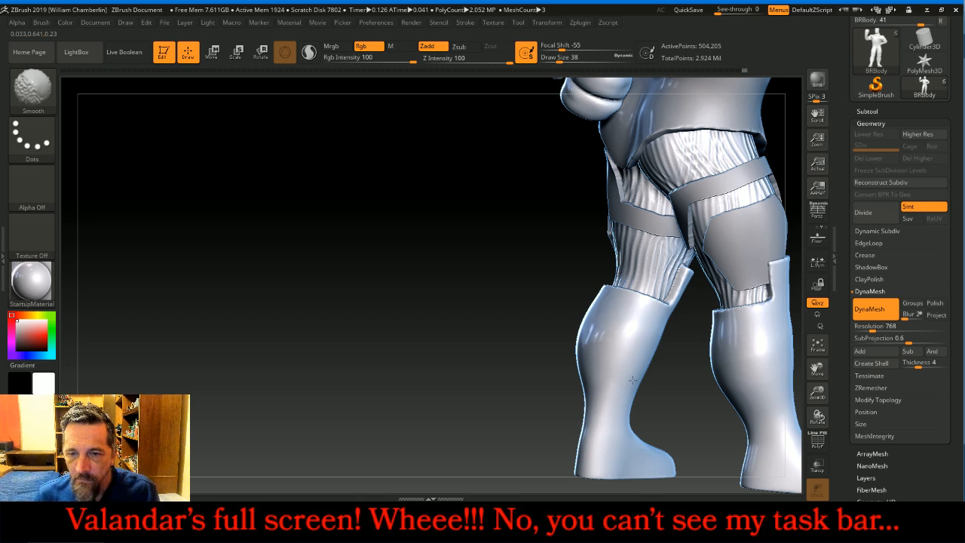
pyautogui.keyDown('shift'); pyautogui.moveTo(592, 396); pyautogui.dragTo(604, 390); pyautogui.keyUp('shift')
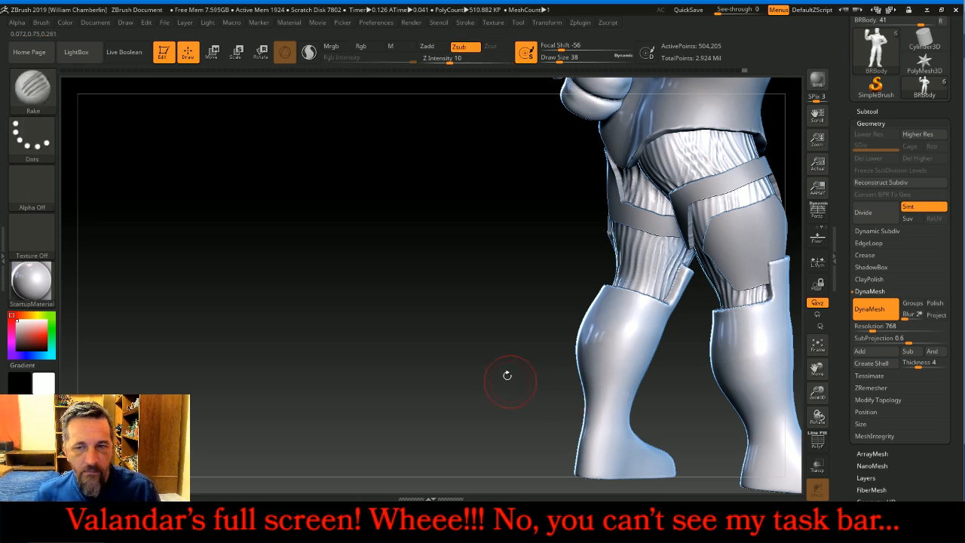
pyautogui.moveTo(437, 351); pyautogui.dragTo(611, 358)
pyautogui.click(818, 345)
pyautogui.keyDown('shift'); pyautogui.moveTo(754, 341); pyautogui.dragTo(750, 329); pyautogui.keyUp('shift')
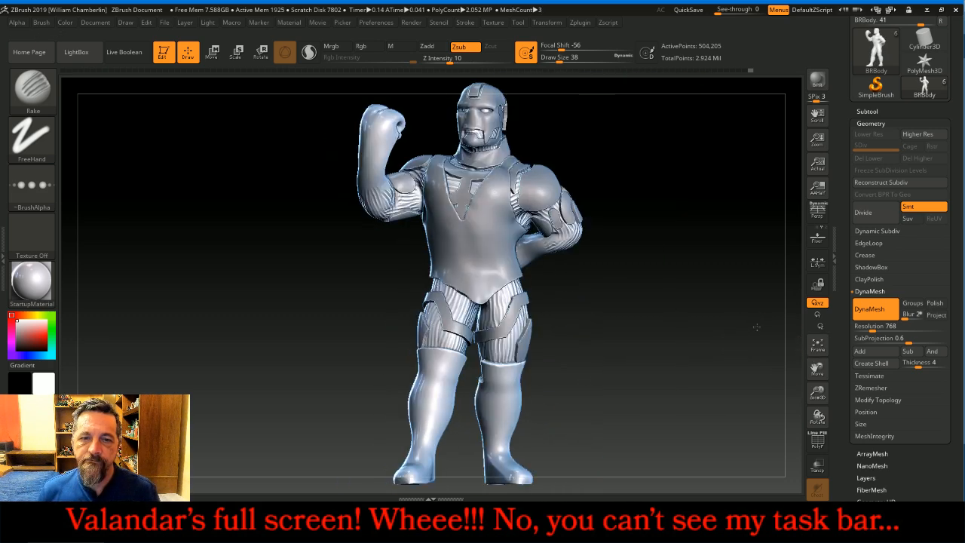
# Step: Hide the grooved BRBody, show the ungrooved BRBody1 copy and make it the active subtool
pyautogui.click(881, 111)
pyautogui.moveTo(868, 139)
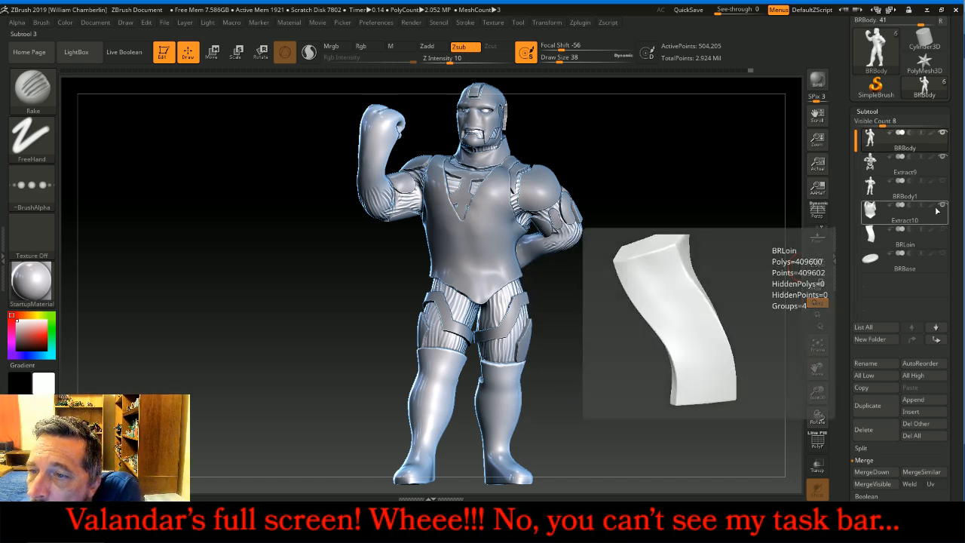
pyautogui.moveTo(944, 147)
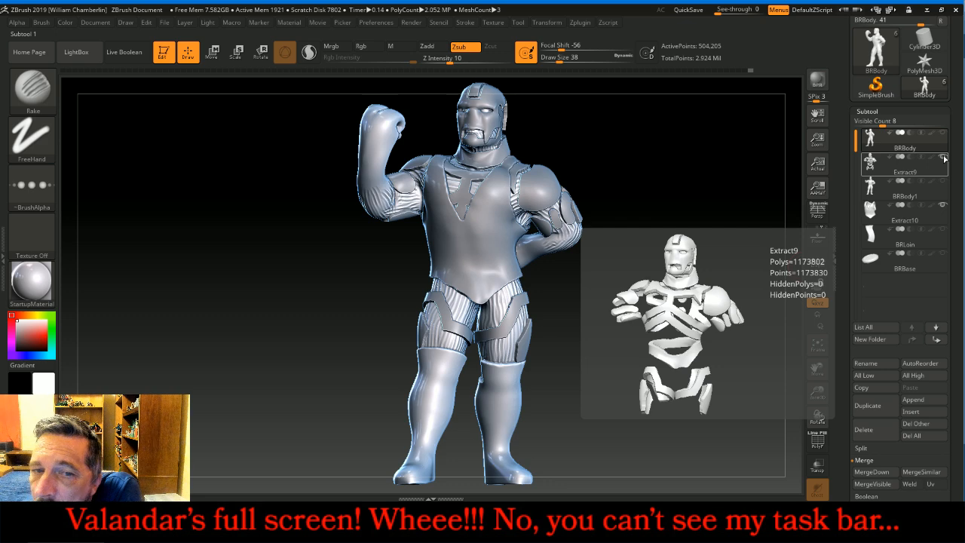
pyautogui.click(942, 181)
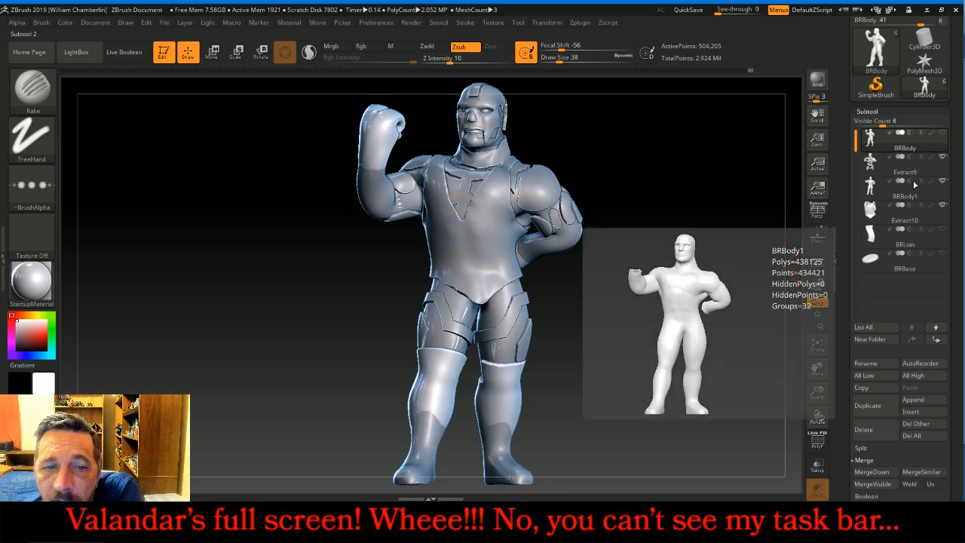
pyautogui.moveTo(710, 181); pyautogui.dragTo(773, 154)
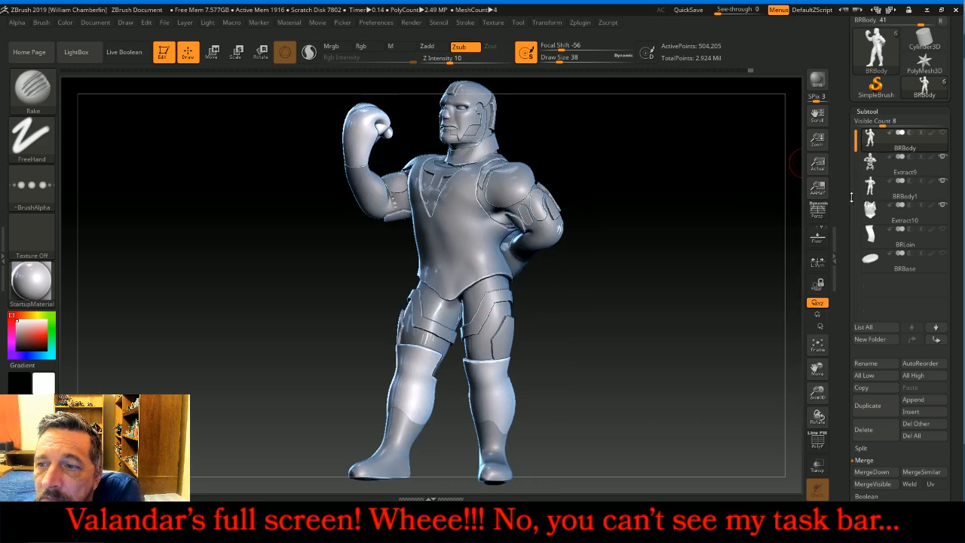
pyautogui.click(869, 187)
# Step: Isolate BRBody1 by hiding the Extract9 armour and the Extract10 vest, with the cut wrist close in view
pyautogui.moveTo(721, 201); pyautogui.dragTo(657, 143)
pyautogui.moveTo(817, 392); pyautogui.dragTo(820, 434)
pyautogui.moveTo(816, 369); pyautogui.dragTo(728, 468)
pyautogui.moveTo(353, 260); pyautogui.dragTo(362, 267)
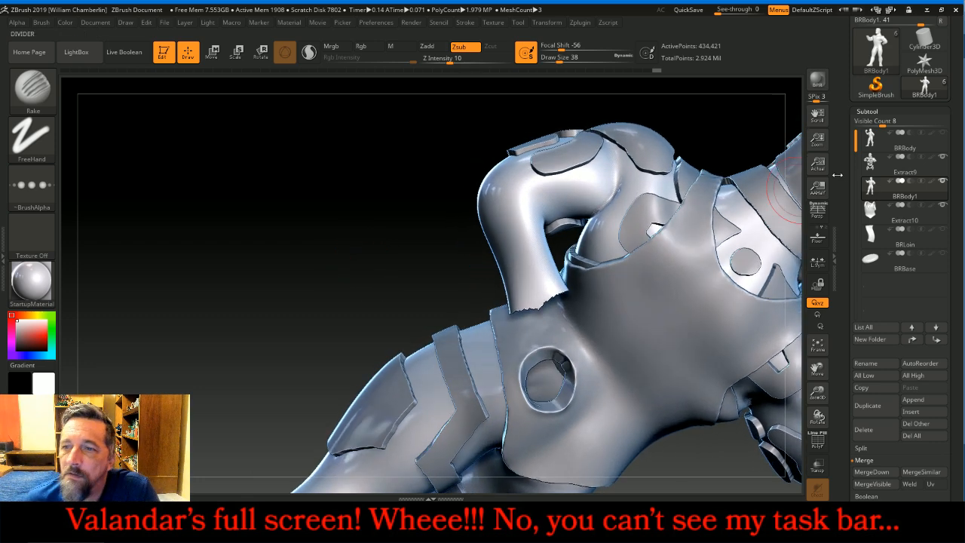
pyautogui.click(942, 156)
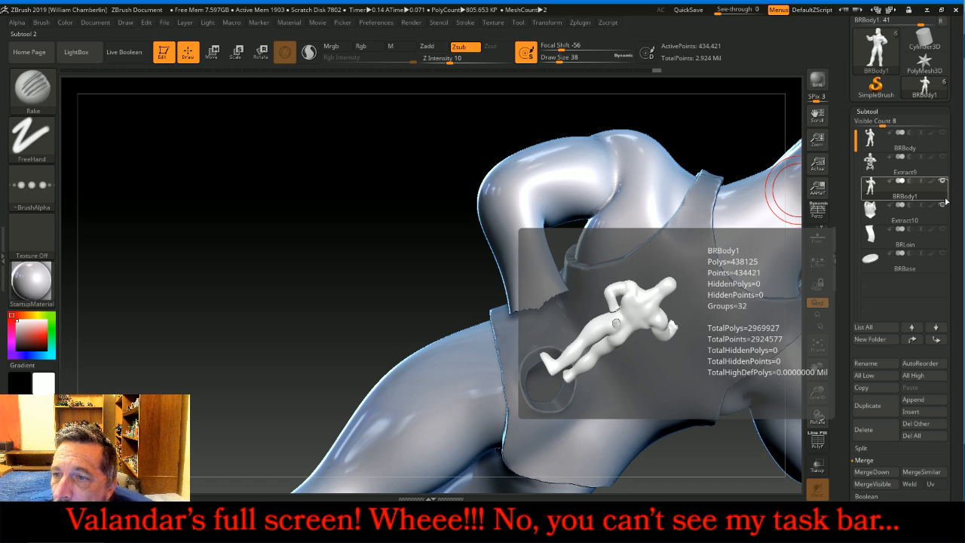
pyautogui.click(942, 205)
pyautogui.moveTo(329, 235)
pyautogui.mouseDown()
pyautogui.moveTo(438, 218)
pyautogui.moveTo(611, 319)
pyautogui.moveTo(780, 335)
pyautogui.mouseUp()
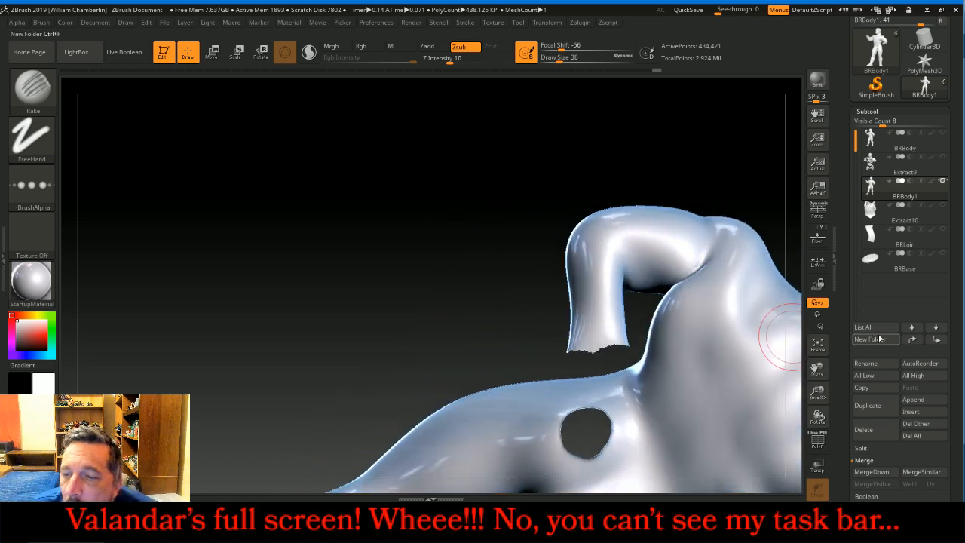
# Step: Turn on double-sided display for BRBody1 in its display properties
pyautogui.scroll(-5, 920, 391)
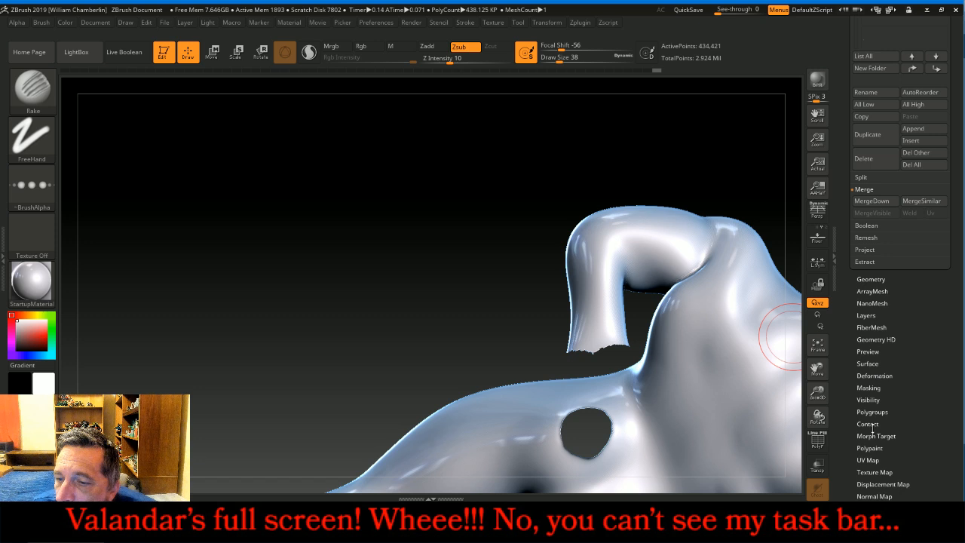
pyautogui.scroll(-2, 906, 454)
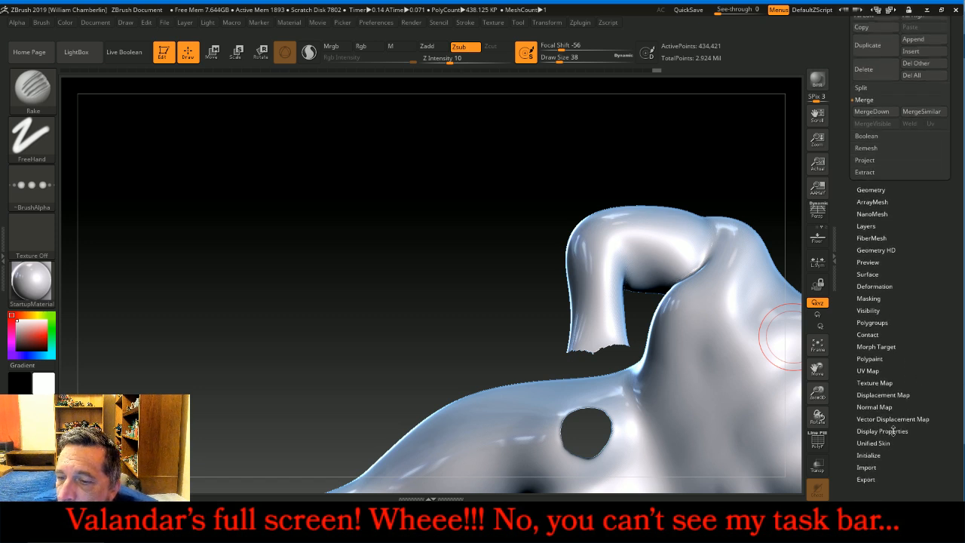
pyautogui.click(881, 430)
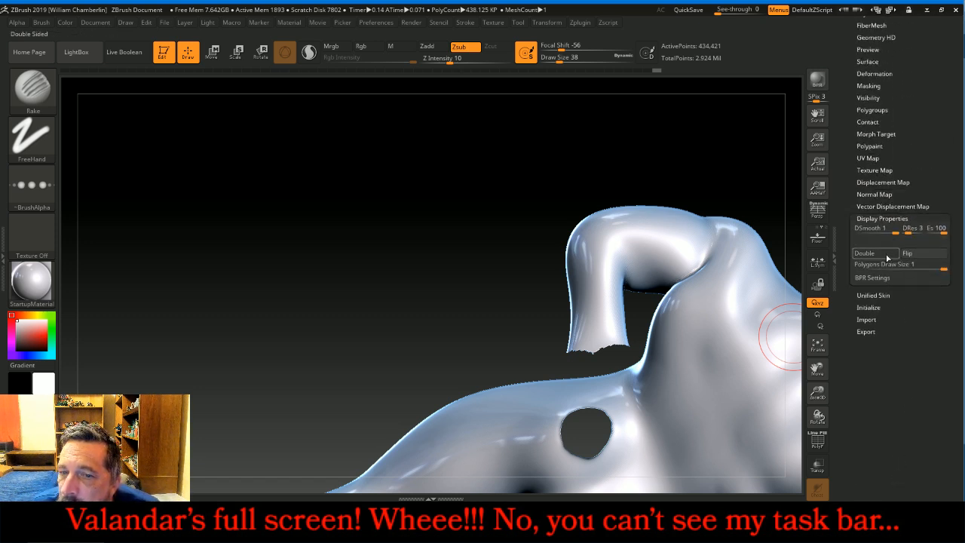
pyautogui.click(887, 259)
pyautogui.moveTo(711, 170)
pyautogui.mouseDown()
pyautogui.moveTo(710, 160)
pyautogui.moveTo(702, 181)
pyautogui.mouseUp()
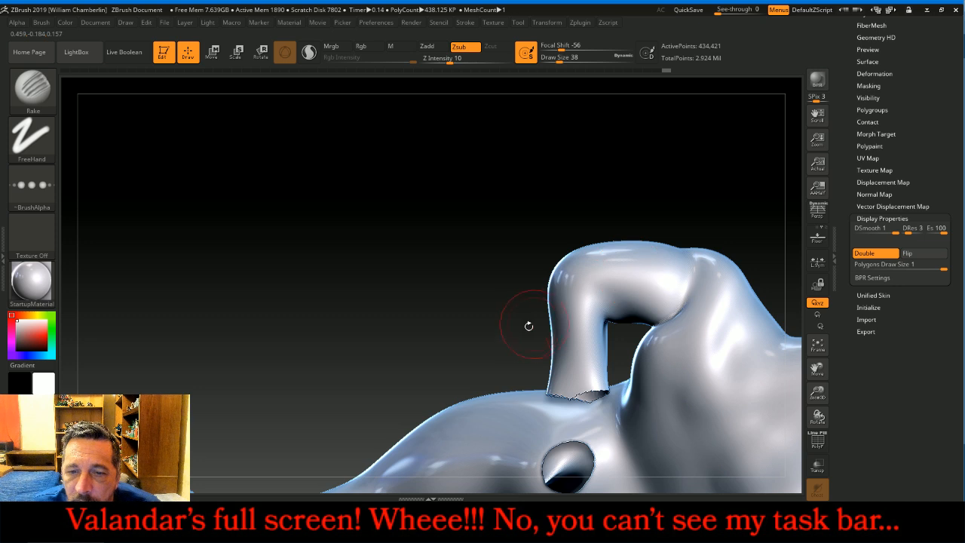
# Step: Mask a band around each forearm of BRBody1, just short of the open wrist ends
pyautogui.moveTo(524, 324)
pyautogui.keyDown('ctrl'); pyautogui.mouseDown()
pyautogui.moveTo(609, 367)
pyautogui.moveTo(609, 388)
pyautogui.mouseUp(); pyautogui.keyUp('ctrl')
pyautogui.moveTo(532, 353)
pyautogui.mouseDown()
pyautogui.moveTo(474, 312)
pyautogui.moveTo(535, 294)
pyautogui.moveTo(482, 279)
pyautogui.moveTo(503, 274)
pyautogui.mouseUp()
pyautogui.moveTo(817, 369); pyautogui.dragTo(679, 246)
pyautogui.press('ctrl')
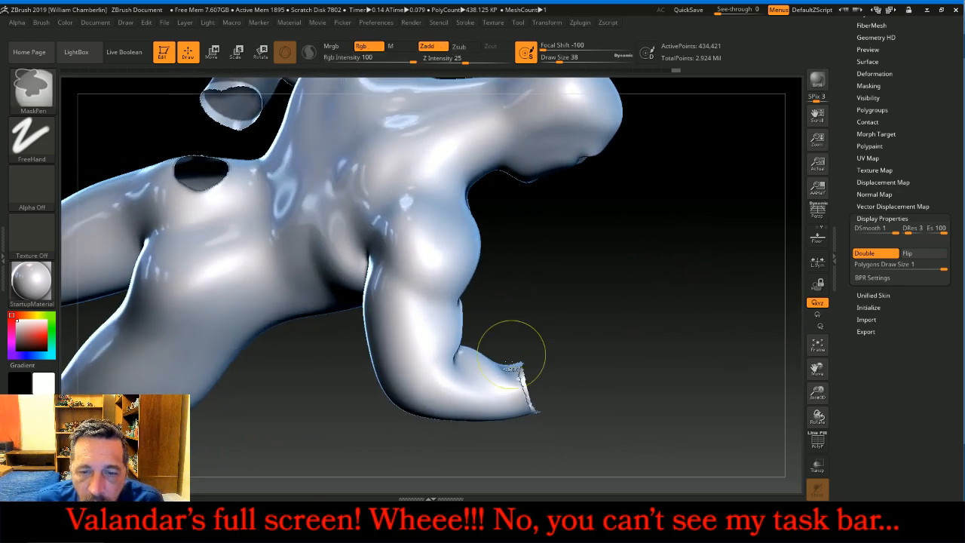
pyautogui.moveTo(514, 437)
pyautogui.keyDown('ctrl'); pyautogui.mouseDown()
pyautogui.moveTo(513, 392)
pyautogui.moveTo(490, 344)
pyautogui.moveTo(463, 333)
pyautogui.mouseUp(); pyautogui.keyUp('ctrl')
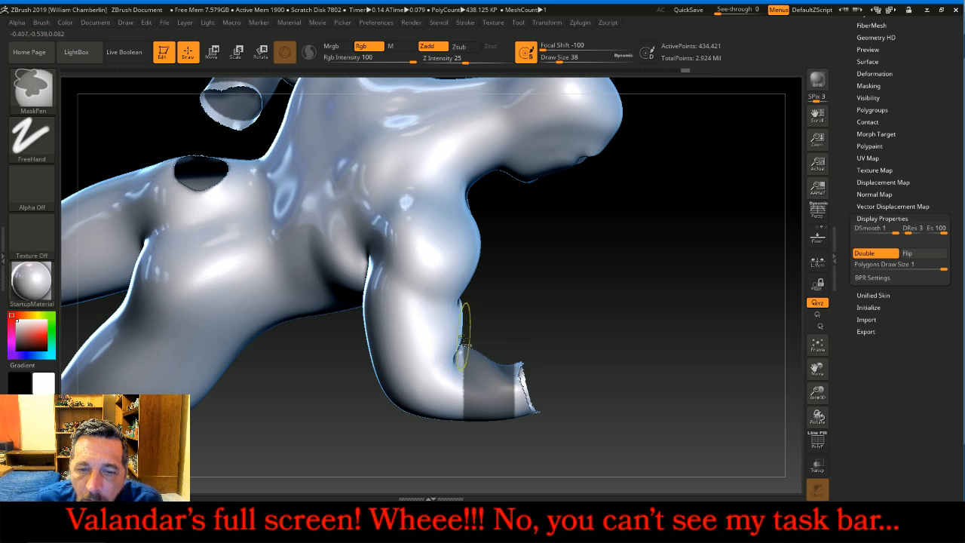
pyautogui.moveTo(640, 344); pyautogui.dragTo(600, 242)
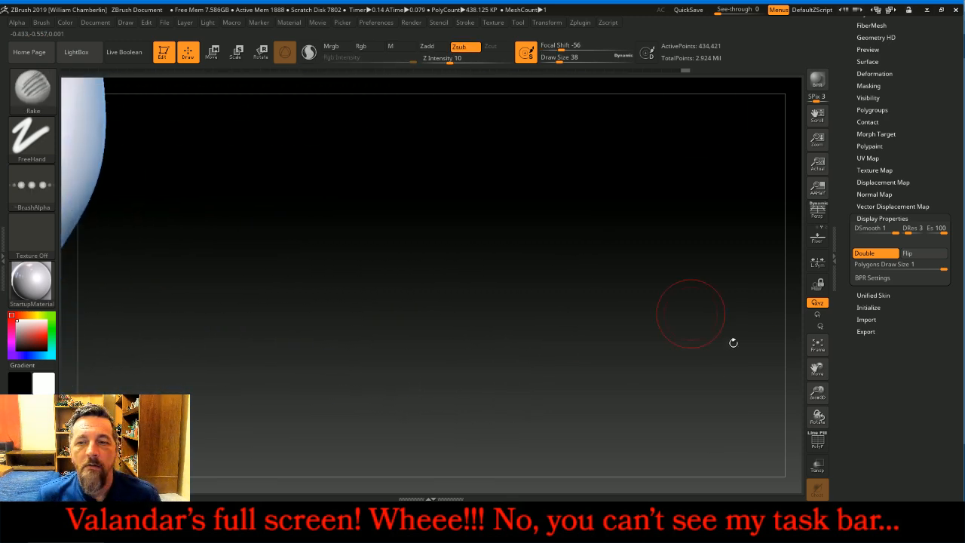
pyautogui.click(817, 346)
pyautogui.moveTo(738, 404); pyautogui.dragTo(730, 389)
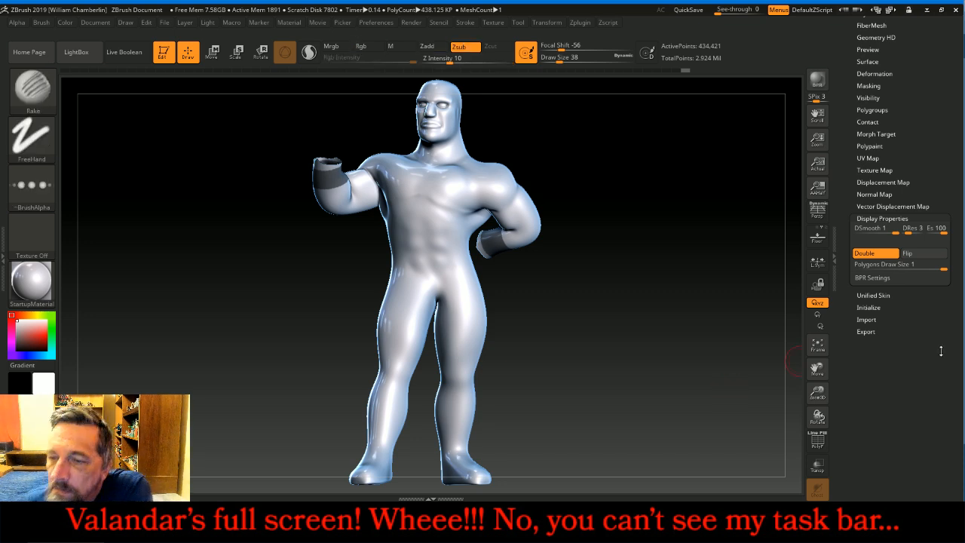
# Step: Extract the masked forearm bands of BRBody1 with smoothness 5 and thickness 0.02, and accept them as a new subtool
pyautogui.scroll(5, 899, 193)
pyautogui.click(882, 145)
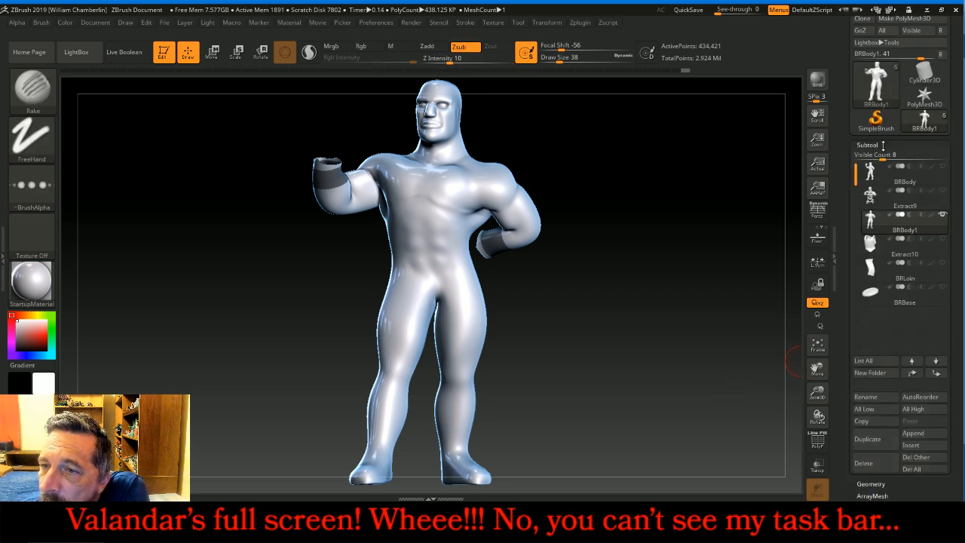
pyautogui.scroll(-3, 951, 425)
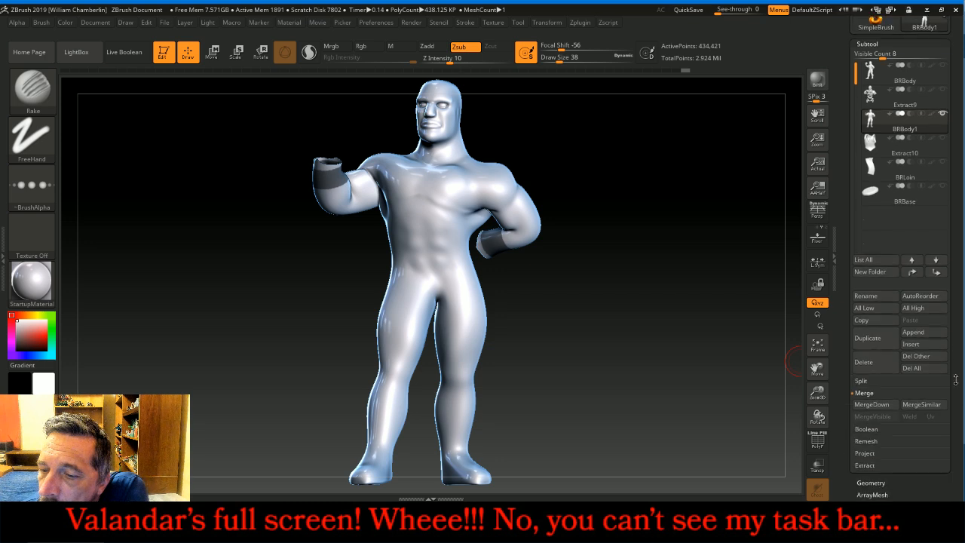
pyautogui.click(899, 452)
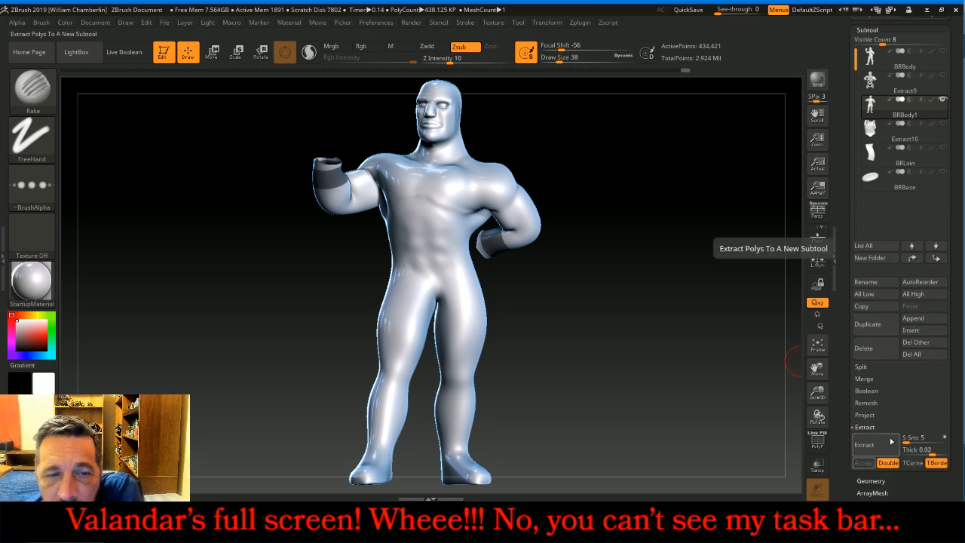
pyautogui.click(891, 442)
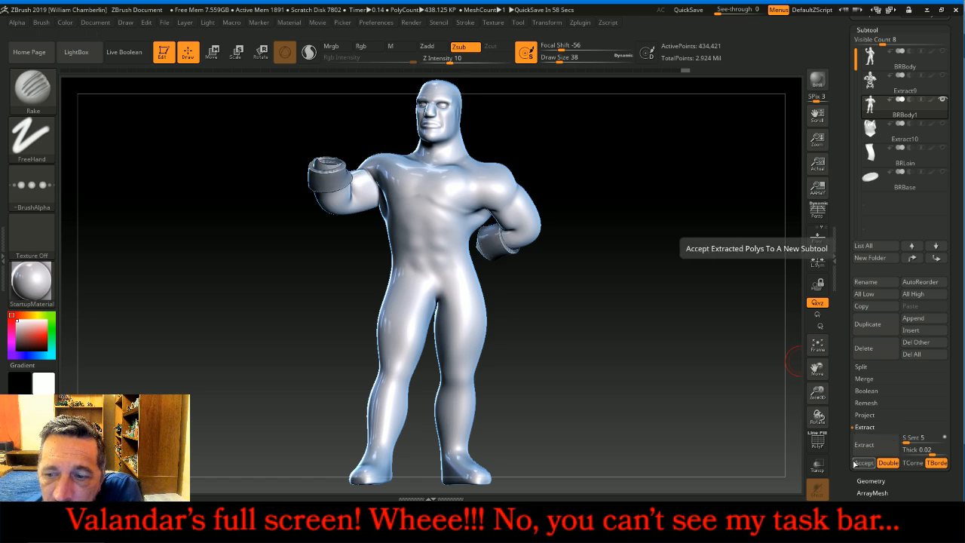
pyautogui.click(863, 463)
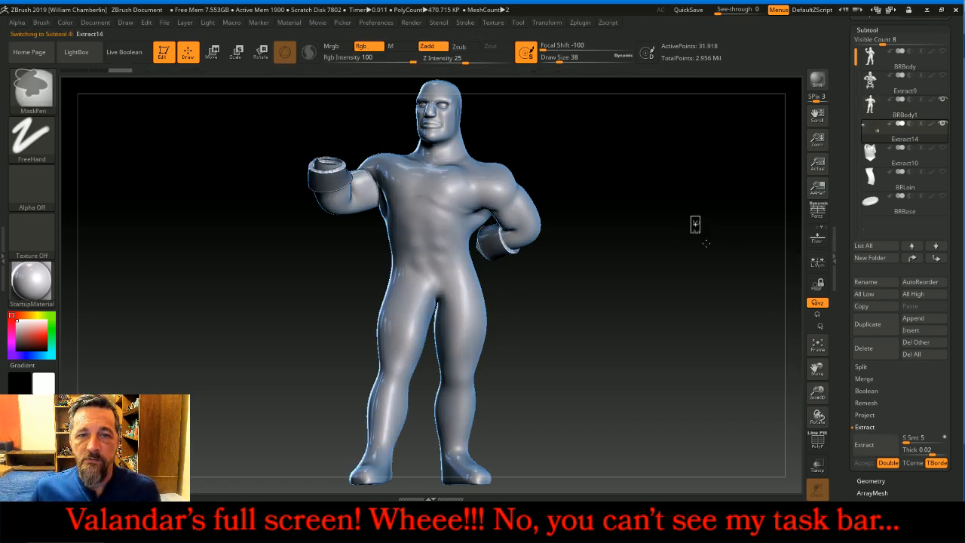
# Step: Make the extracted forearm cuffs the active subtool, hide BRBody1 and frame both cuffs in the view
pyautogui.click(871, 106)
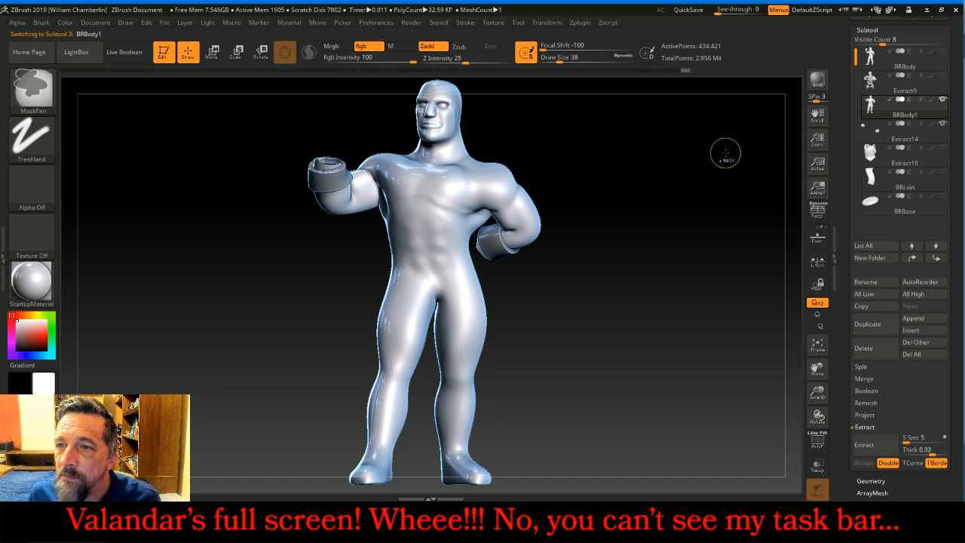
pyautogui.click(883, 127)
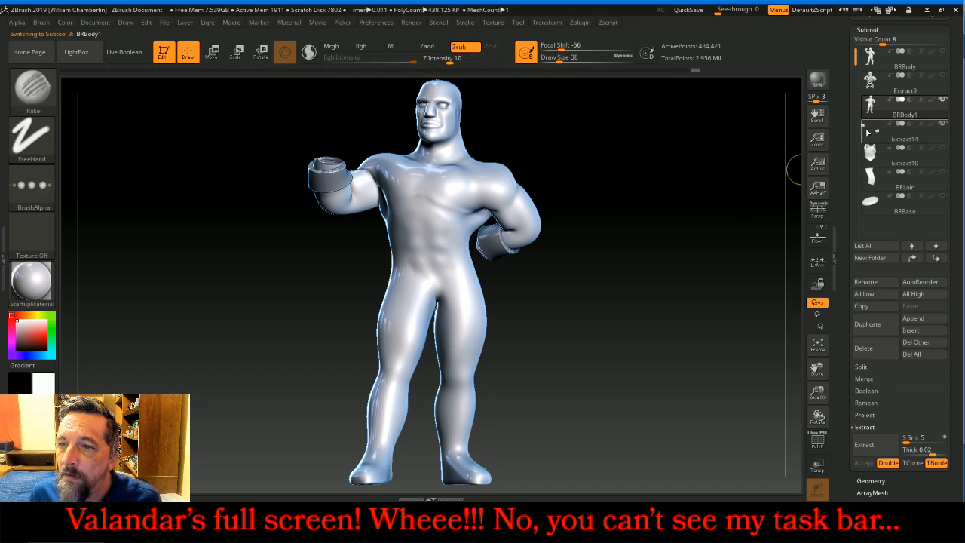
pyautogui.click(942, 98)
pyautogui.click(824, 344)
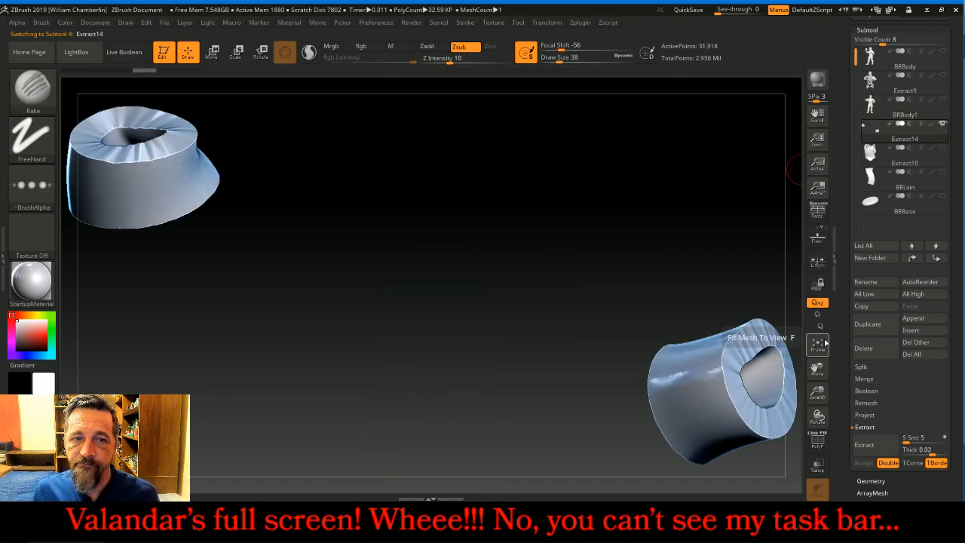
# Step: Set ZRemesher for the forearm cuffs to AdaptiveSize 100 and half the polygon count
pyautogui.scroll(-4, 878, 392)
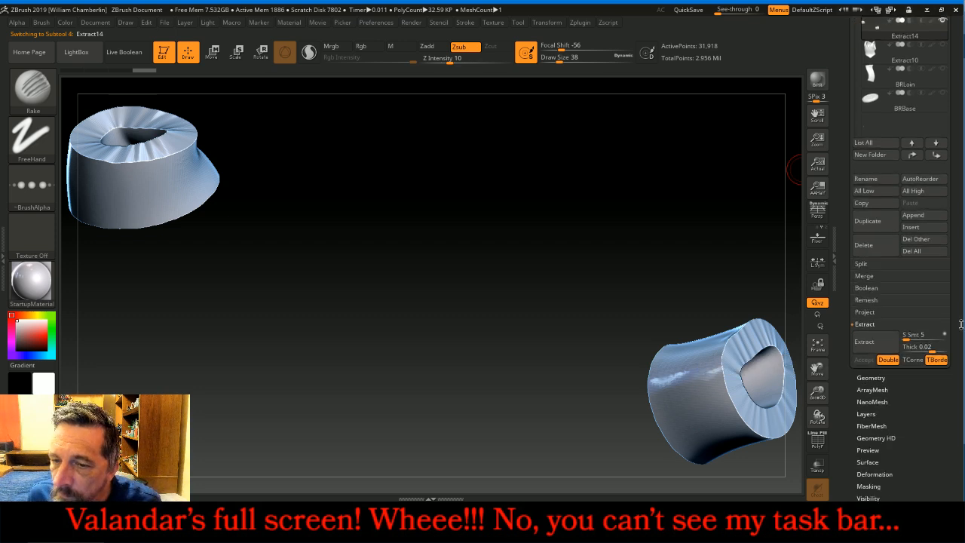
pyautogui.click(871, 360)
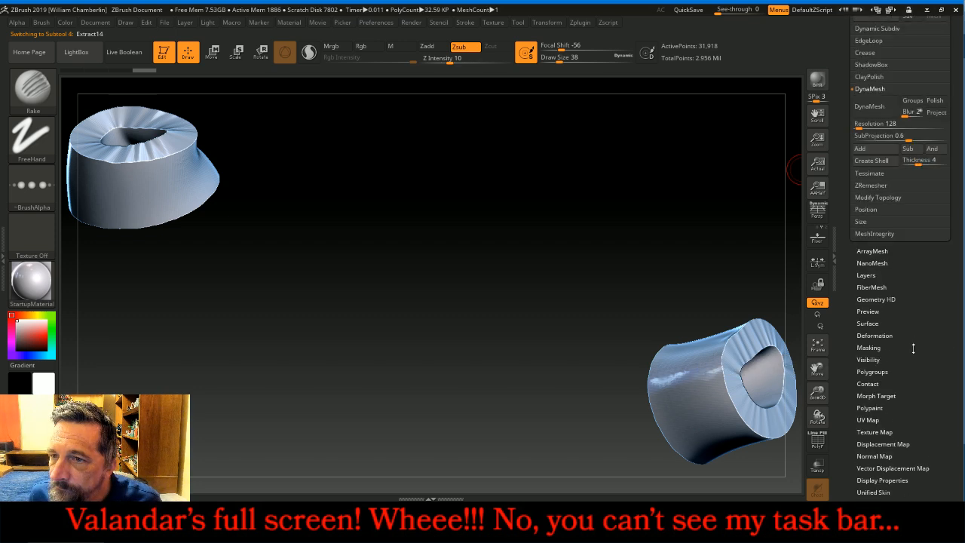
pyautogui.click(909, 220)
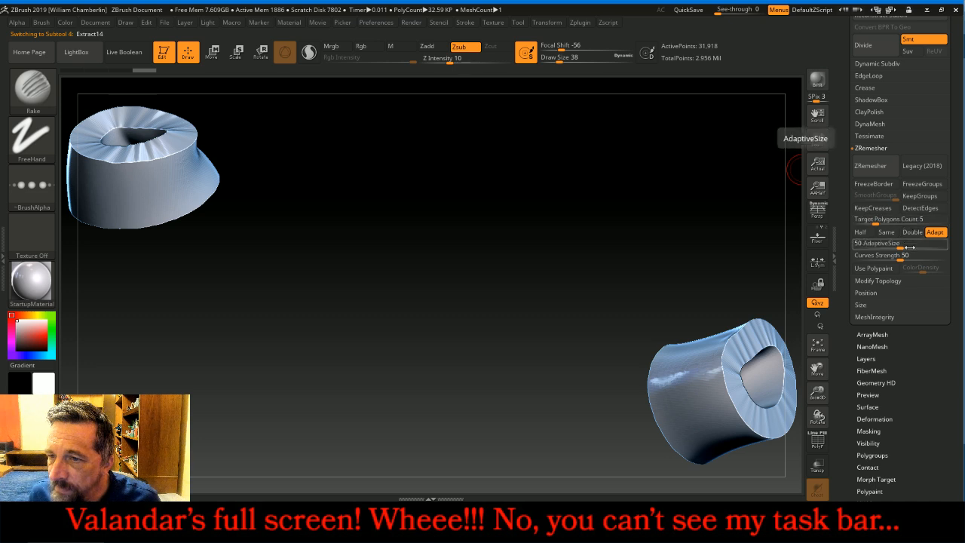
pyautogui.moveTo(897, 243); pyautogui.dragTo(958, 245)
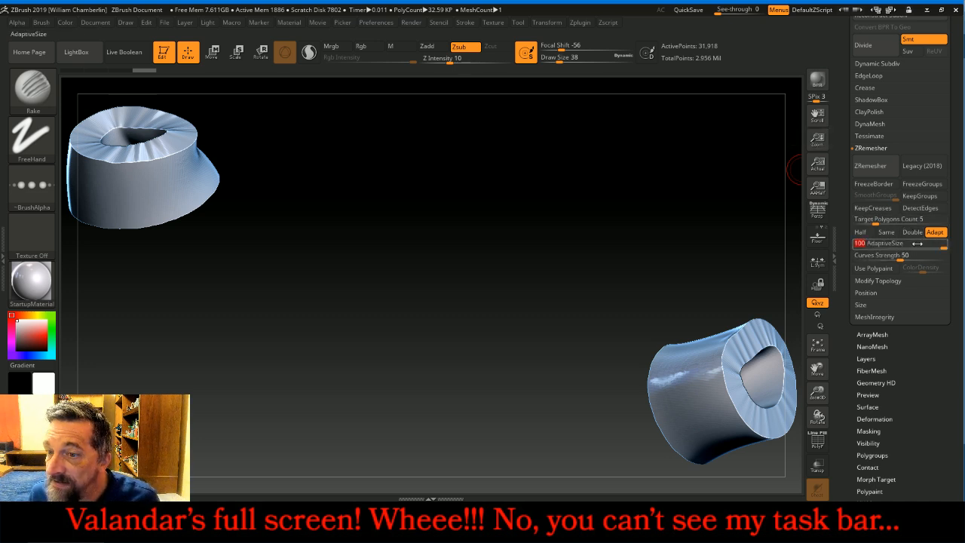
pyautogui.click(865, 234)
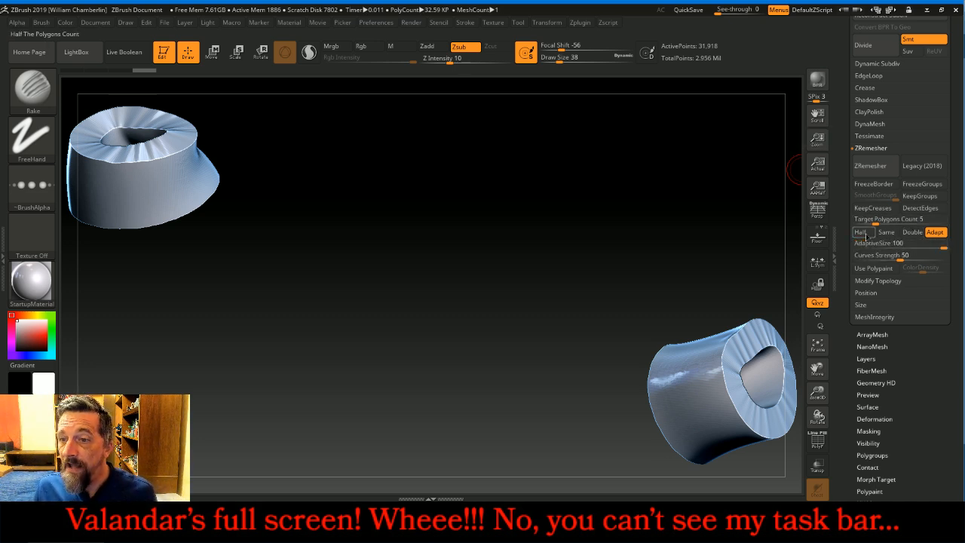
# Step: Remesh the forearm cuffs, undo that result, and run ZRemesher again with KeepGroups on
pyautogui.click(871, 173)
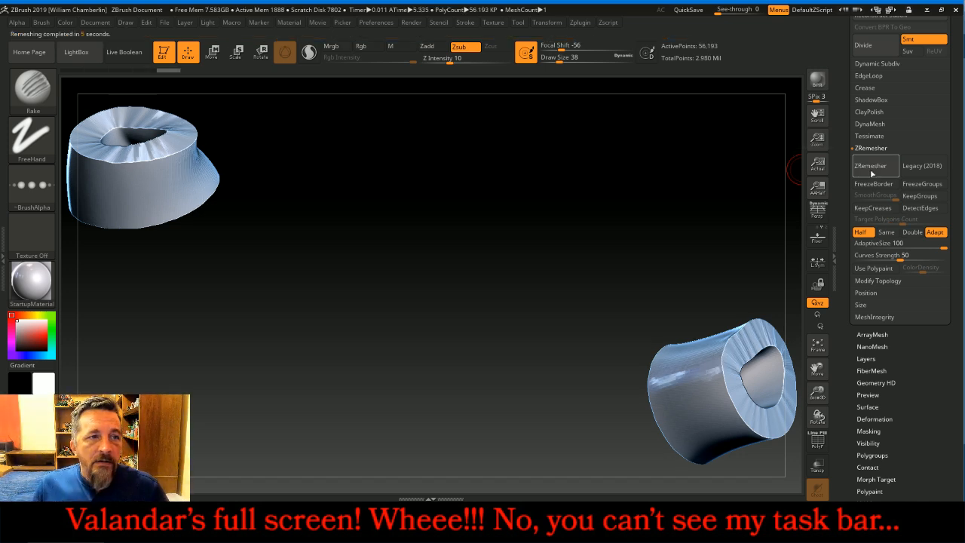
pyautogui.hotkey('ctrl', 'z')
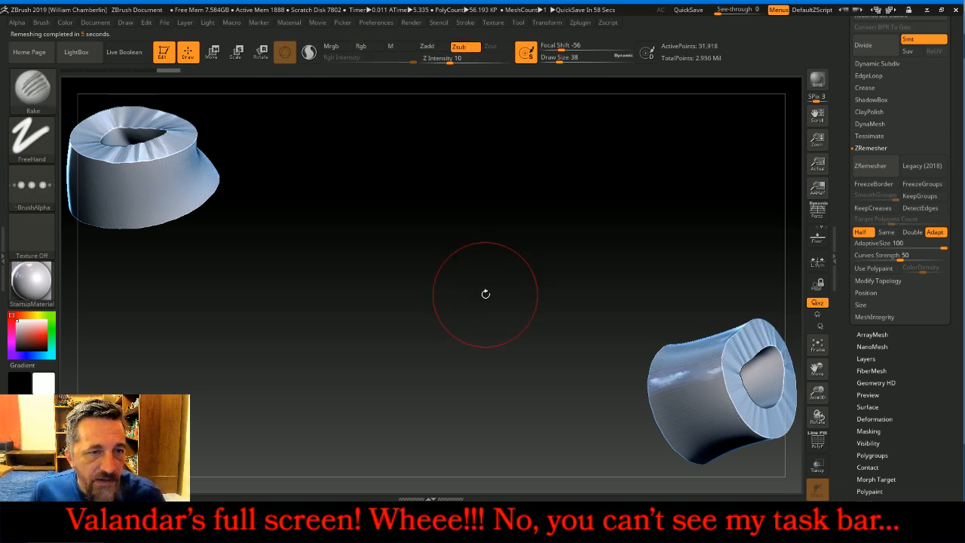
pyautogui.click(920, 196)
pyautogui.click(871, 167)
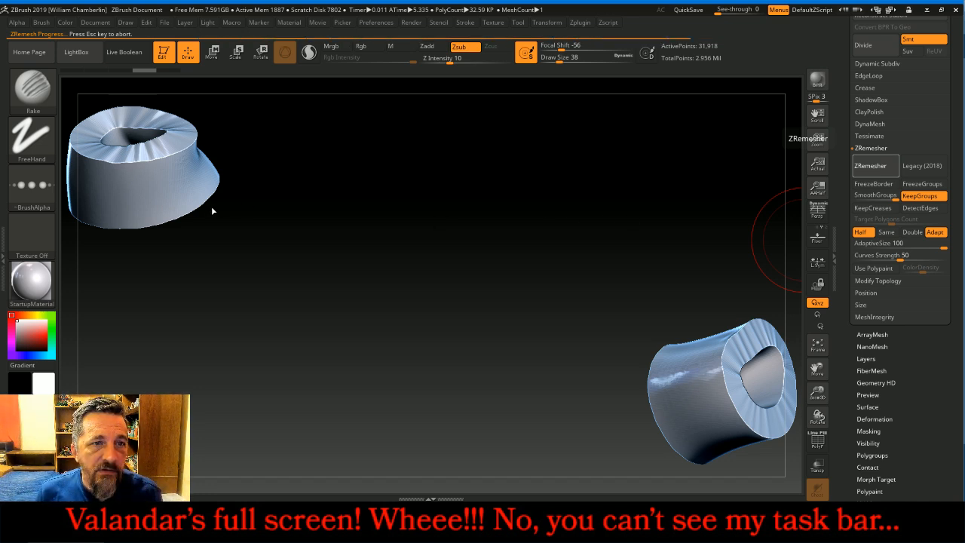
# Step: Examine the polygroups of both remeshed cuffs by isolating and hiding their outer walls and end faces
pyautogui.keyDown('ctrl'); pyautogui.keyDown('shift'); pyautogui.click(183, 196); pyautogui.keyUp('shift'); pyautogui.keyUp('ctrl')
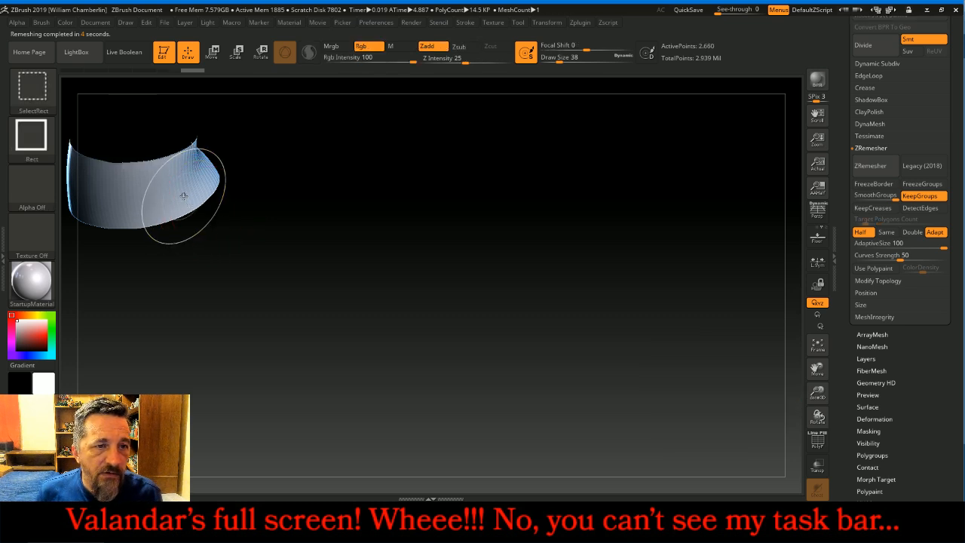
pyautogui.keyDown('ctrl'); pyautogui.keyDown('shift'); pyautogui.click(183, 196); pyautogui.keyUp('shift'); pyautogui.keyUp('ctrl')
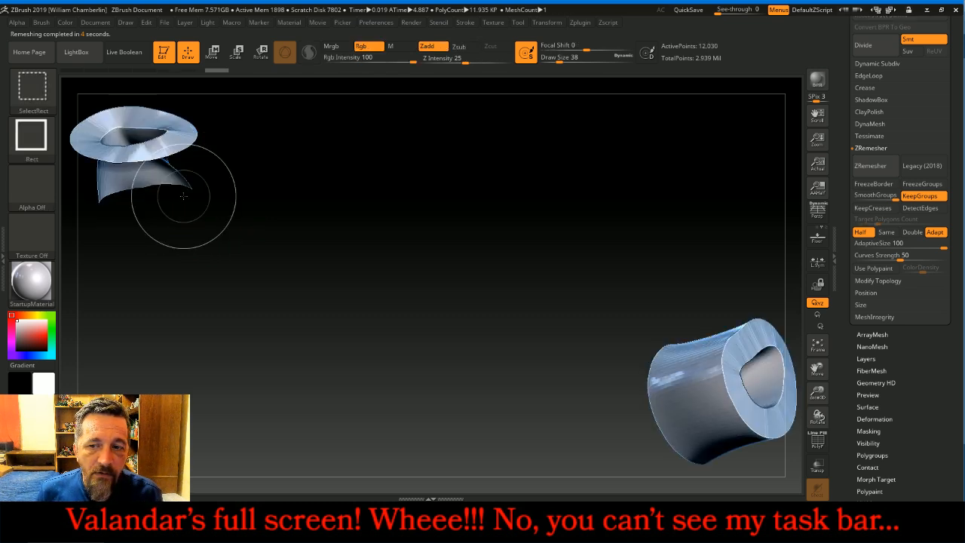
pyautogui.keyDown('ctrl'); pyautogui.keyDown('shift'); pyautogui.click(309, 178); pyautogui.keyUp('shift'); pyautogui.keyUp('ctrl')
pyautogui.keyDown('ctrl'); pyautogui.keyDown('shift'); pyautogui.click(744, 347); pyautogui.keyUp('shift'); pyautogui.keyUp('ctrl')
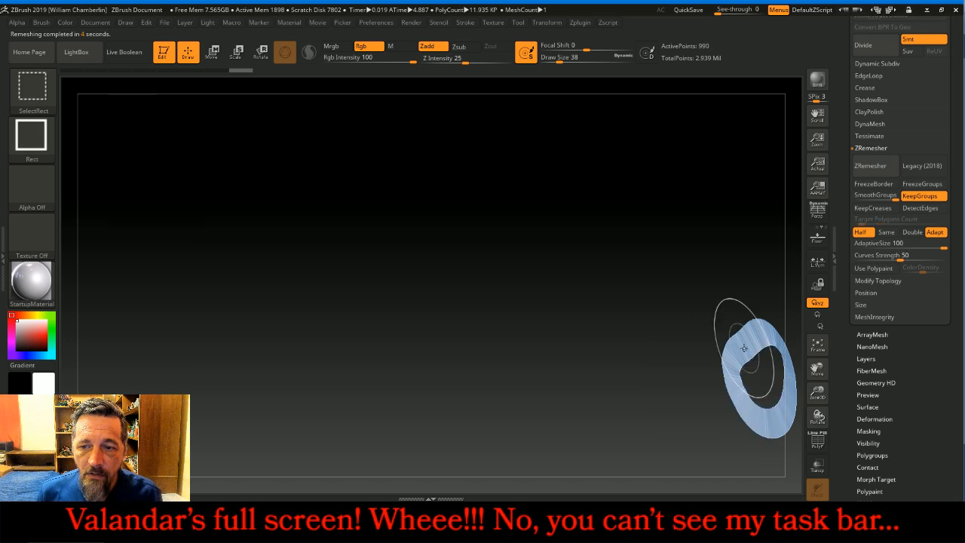
pyautogui.keyDown('ctrl'); pyautogui.keyDown('shift'); pyautogui.click(744, 348); pyautogui.keyUp('shift'); pyautogui.keyUp('ctrl')
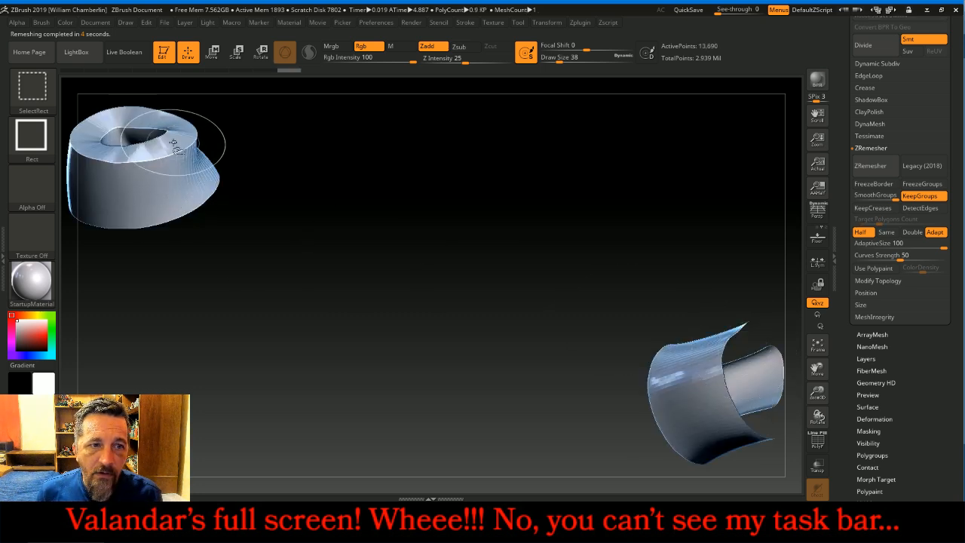
pyautogui.moveTo(463, 316)
pyautogui.mouseDown()
pyautogui.moveTo(463, 183)
pyautogui.moveTo(428, 172)
pyautogui.mouseUp()
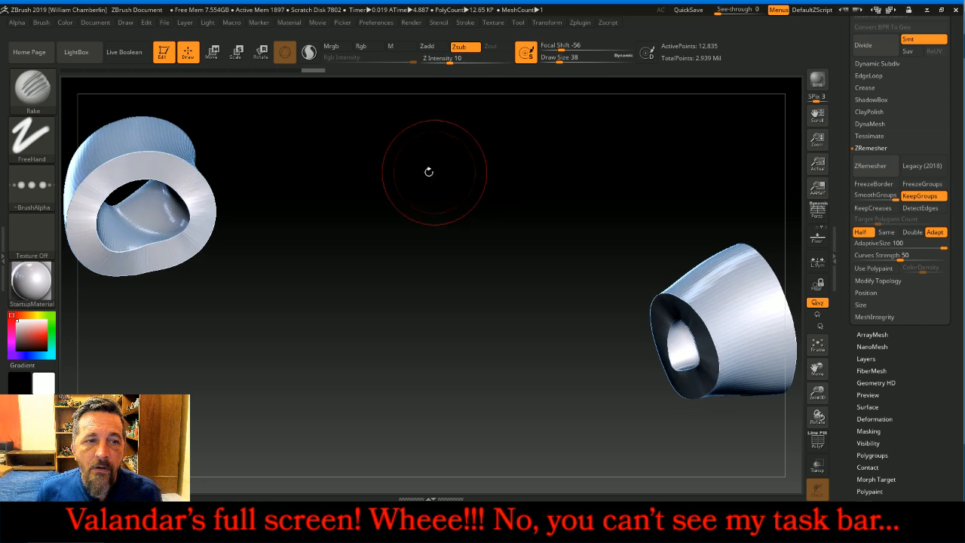
pyautogui.keyDown('ctrl'); pyautogui.keyDown('shift'); pyautogui.click(205, 194); pyautogui.keyUp('shift'); pyautogui.keyUp('ctrl')
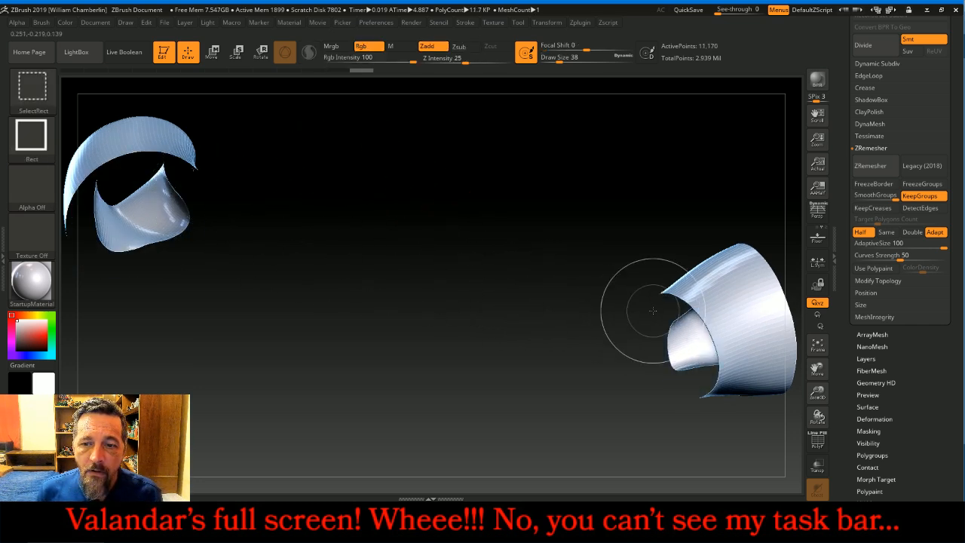
pyautogui.keyDown('ctrl'); pyautogui.keyDown('shift'); pyautogui.click(490, 198); pyautogui.keyUp('shift'); pyautogui.keyUp('ctrl')
pyautogui.moveTo(490, 198); pyautogui.dragTo(512, 274)
# Step: Frame the cuffs with curves along borders, polygroups and creased edges, and select the CurveTube brush with draw size 12
pyautogui.moveTo(947, 100); pyautogui.dragTo(947, 377)
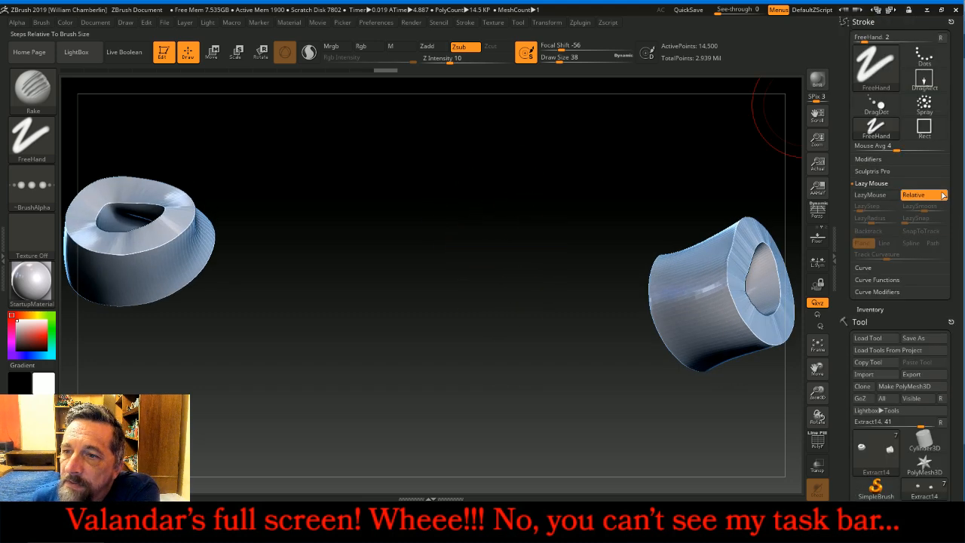
pyautogui.click(883, 280)
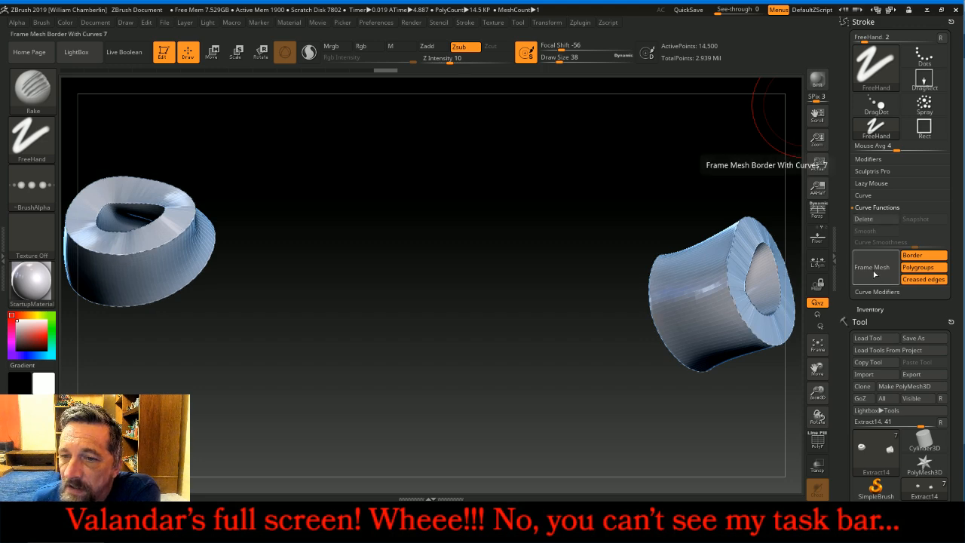
pyautogui.click(32, 86)
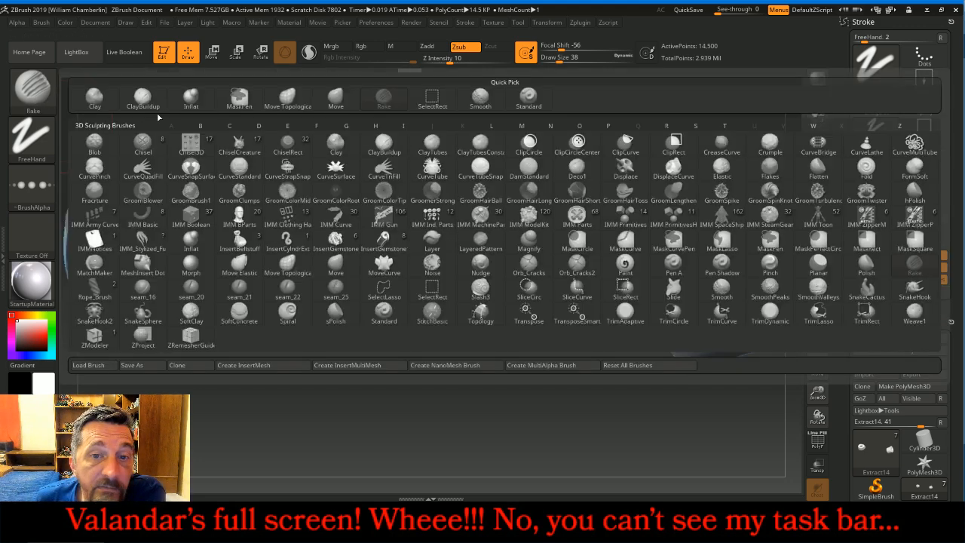
pyautogui.click(439, 165)
pyautogui.moveTo(560, 60); pyautogui.dragTo(552, 60)
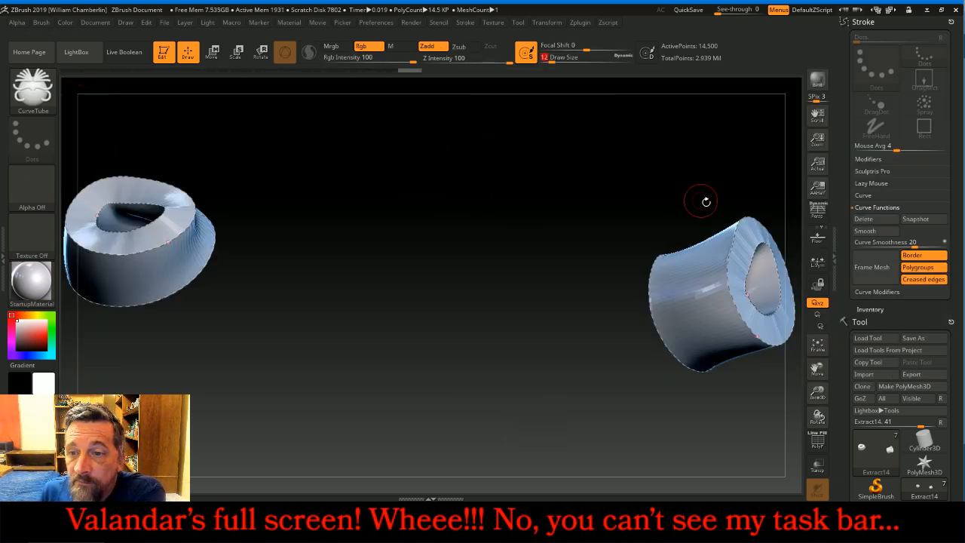
# Step: Run a tube along the outer wrist-end rim of the hip-side cuff and split it off as its own subtool
pyautogui.click(743, 217)
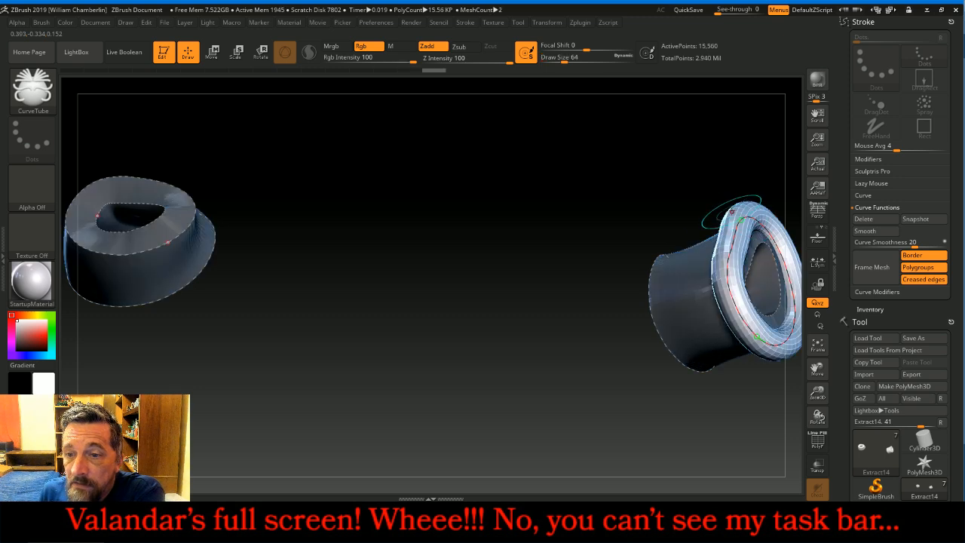
pyautogui.click(659, 251)
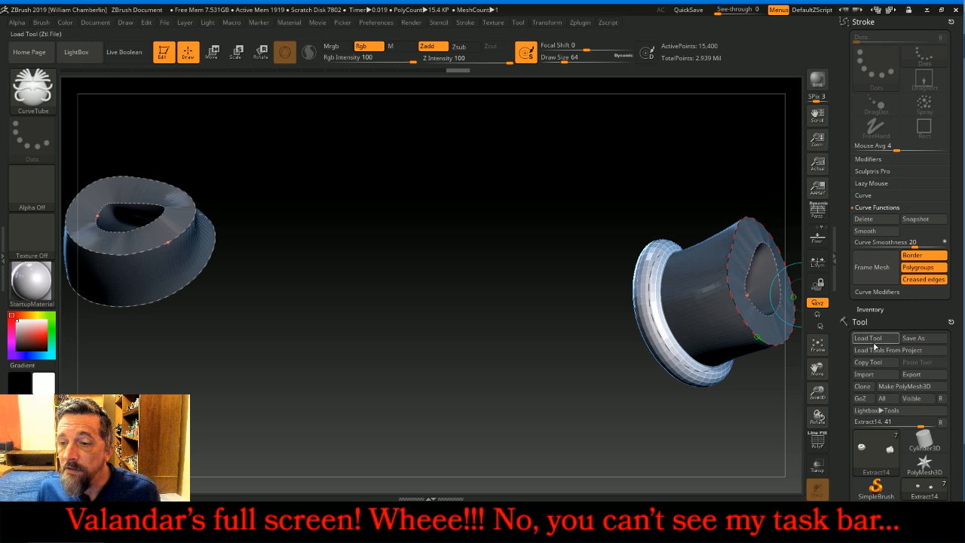
pyautogui.moveTo(891, 318); pyautogui.dragTo(892, 213)
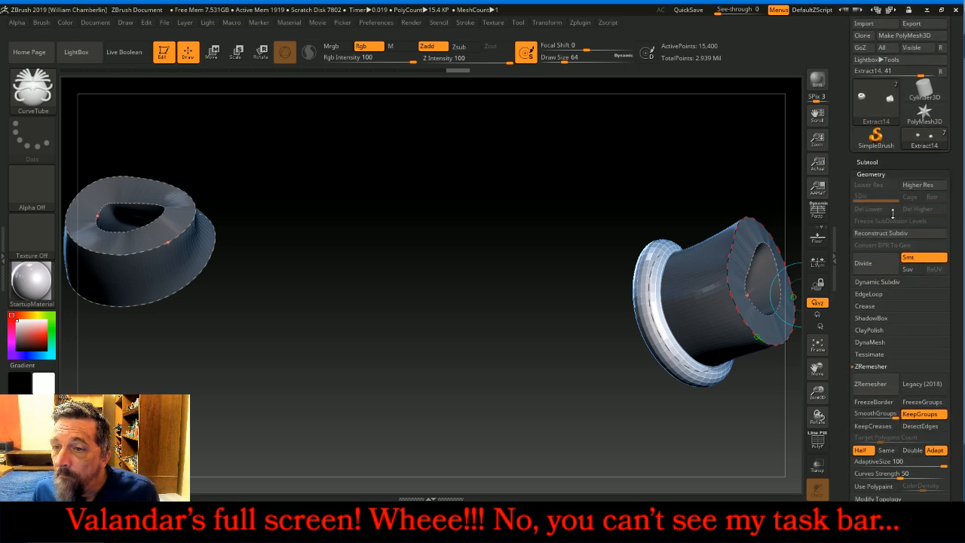
pyautogui.click(867, 162)
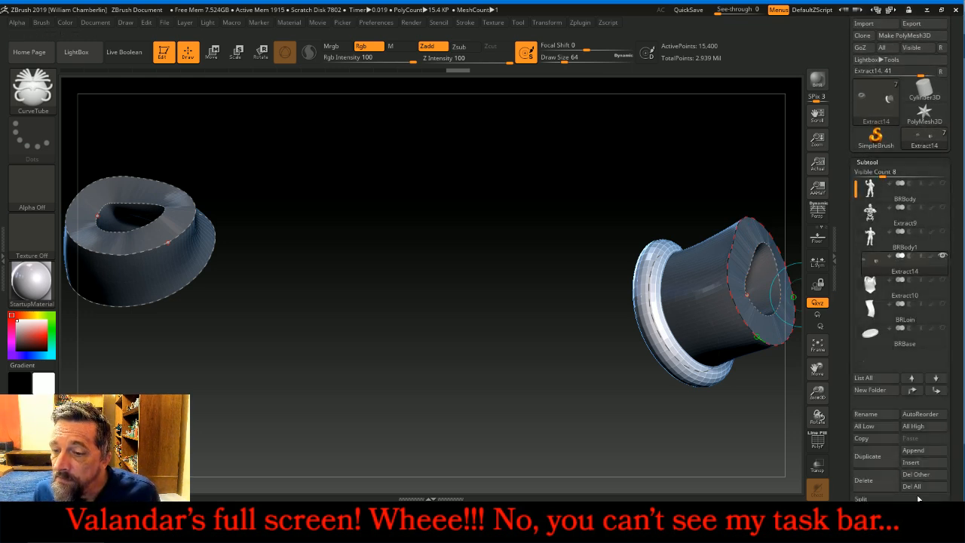
pyautogui.moveTo(951, 413); pyautogui.dragTo(944, 333)
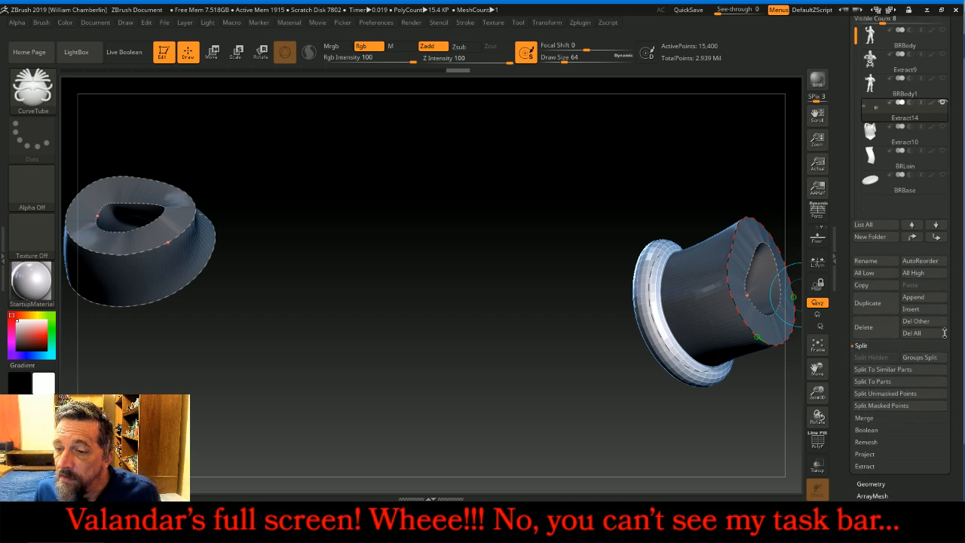
pyautogui.click(891, 393)
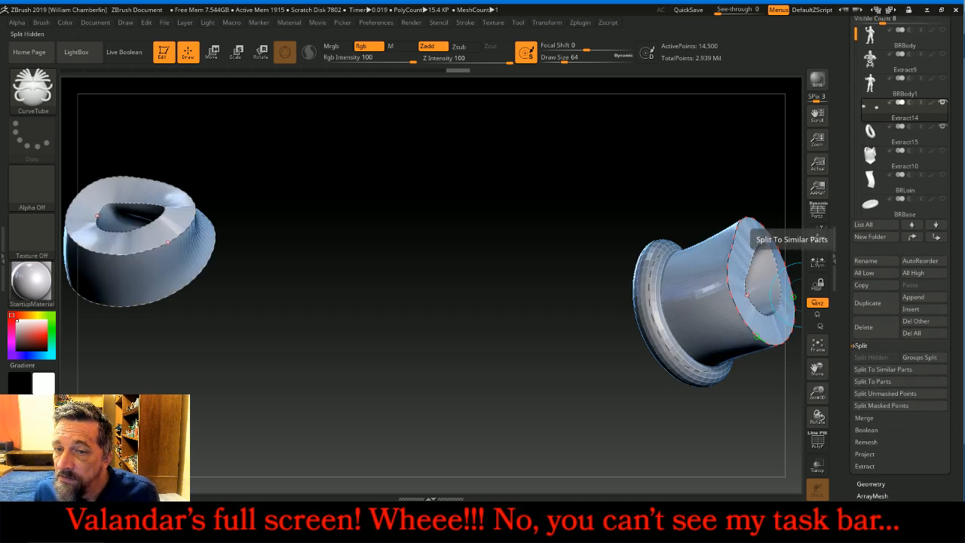
# Step: Add tubes along the hip-side cuff's outer elbow-end rim and both outer rims of the raised forearm's cuff, splitting each into its own subtool
pyautogui.click(765, 221)
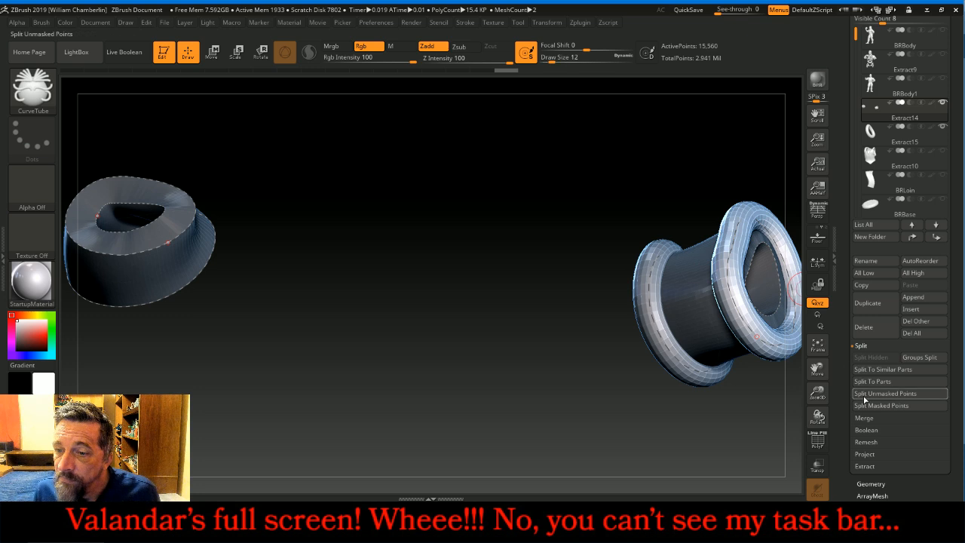
pyautogui.click(888, 397)
pyautogui.click(200, 199)
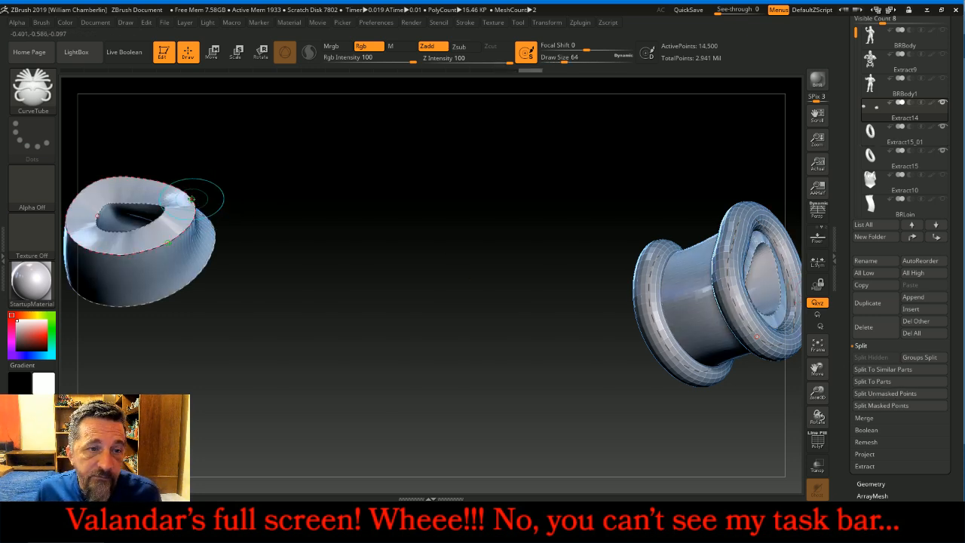
pyautogui.click(884, 393)
pyautogui.click(197, 276)
pyautogui.click(883, 395)
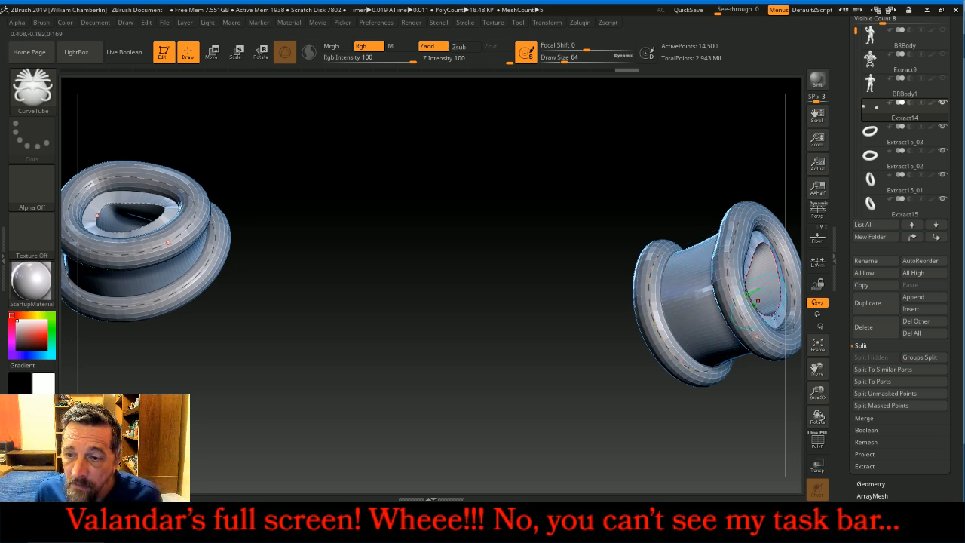
# Step: Show the grooved body BRBody and the armour plates Extract9 together with the rimmed cuffs, and frame the whole figure
pyautogui.moveTo(817, 392); pyautogui.dragTo(814, 490)
pyautogui.moveTo(818, 371); pyautogui.dragTo(955, 482)
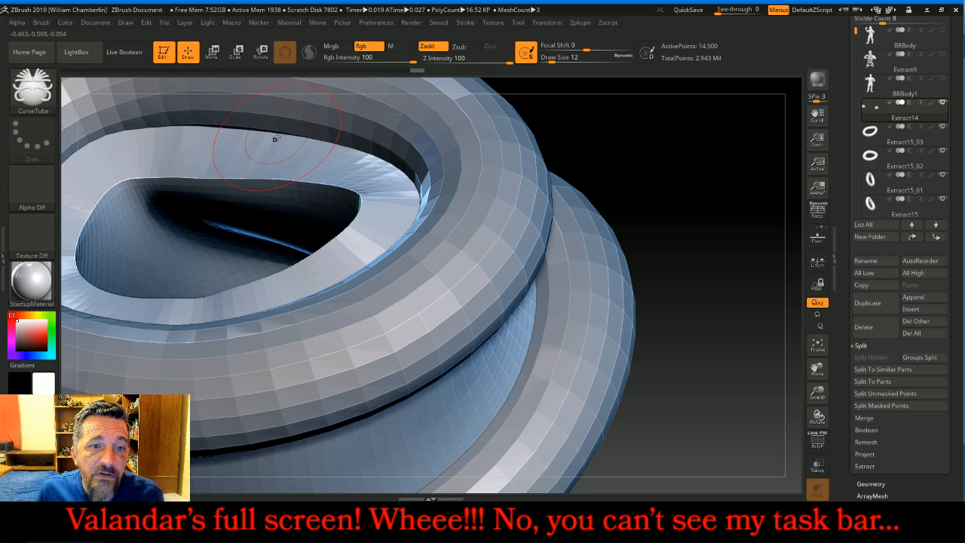
pyautogui.click(817, 345)
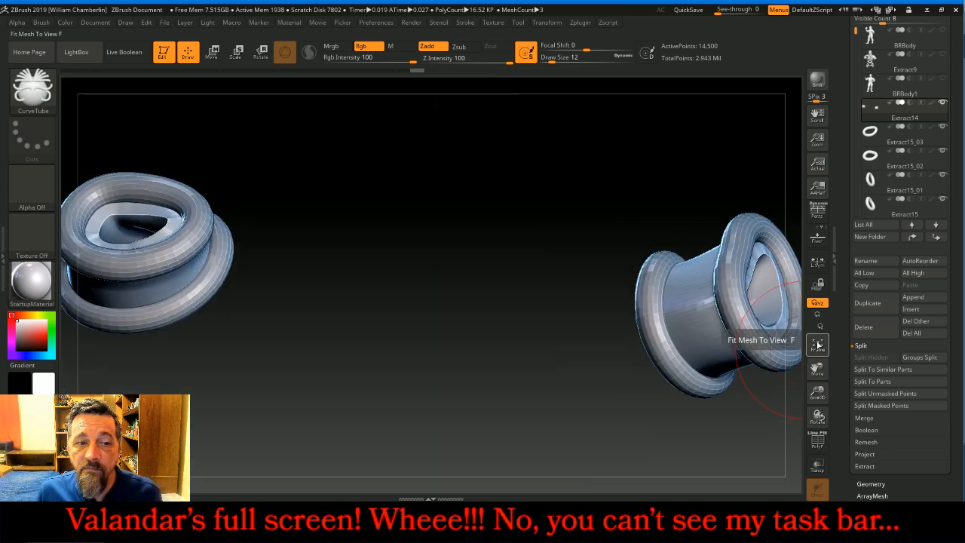
pyautogui.moveTo(489, 281); pyautogui.dragTo(738, 166)
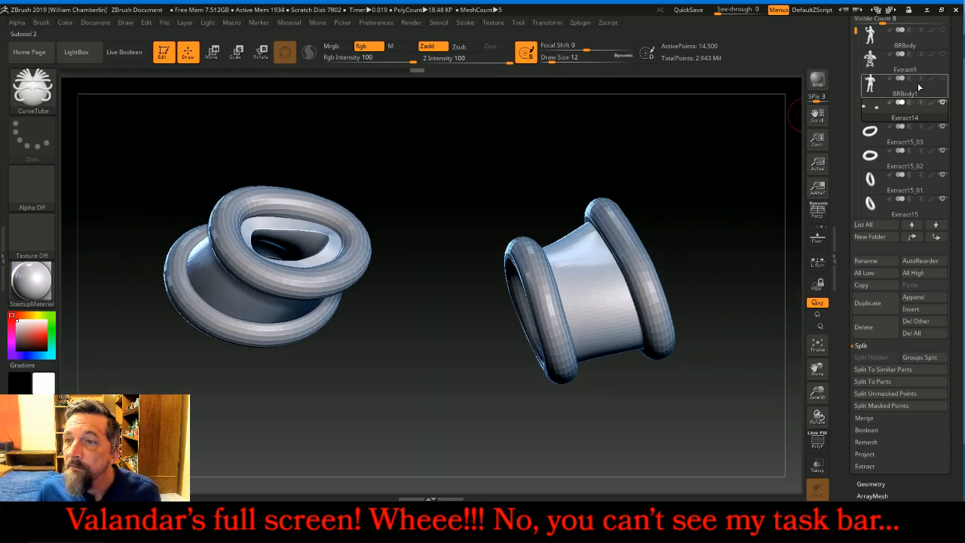
pyautogui.click(942, 30)
pyautogui.click(942, 54)
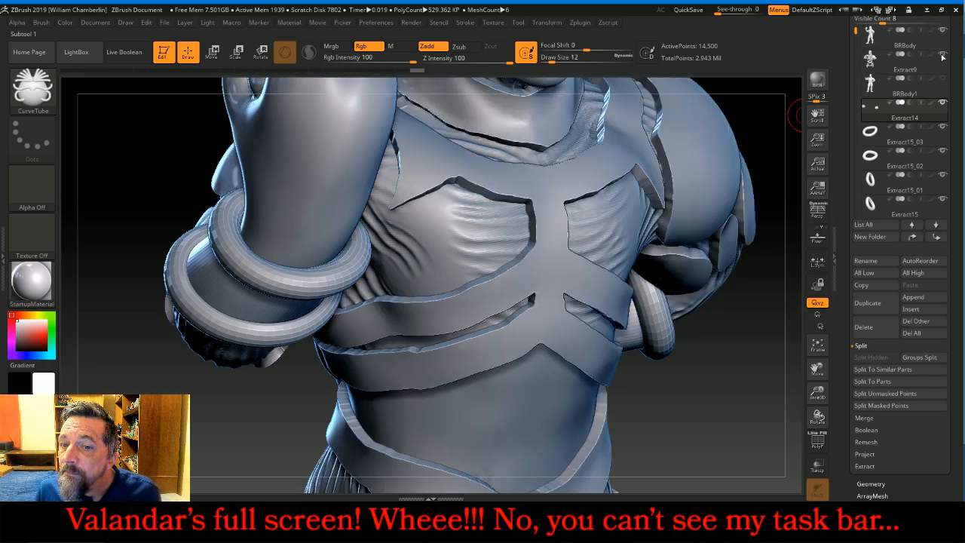
pyautogui.click(822, 345)
pyautogui.moveTo(739, 343); pyautogui.dragTo(690, 307)
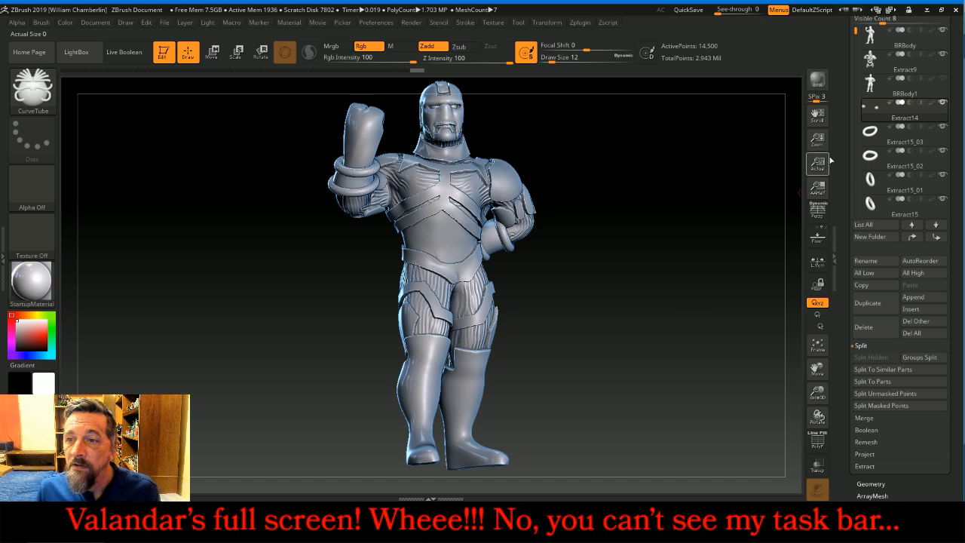
# Step: Merge the four tube rims of both cuffs into a single subtool
pyautogui.click(871, 135)
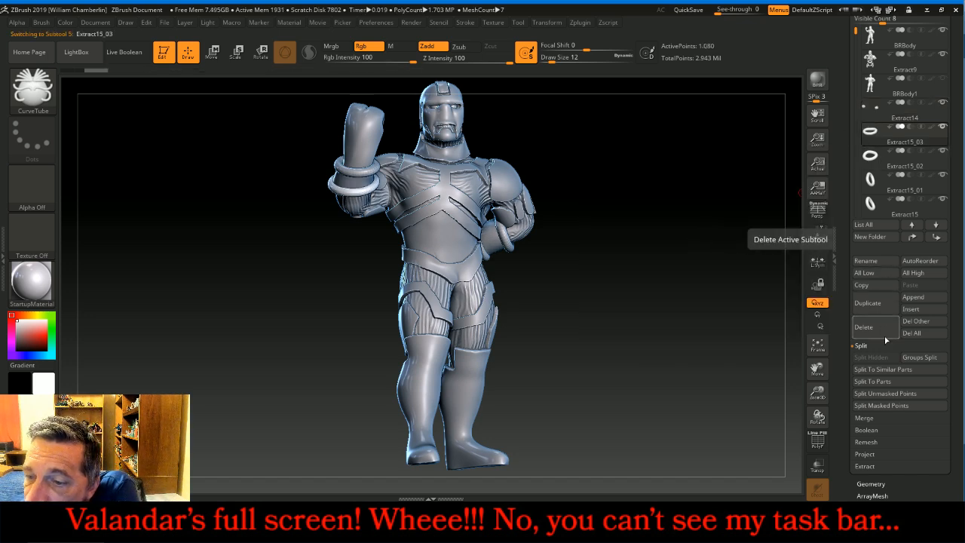
pyautogui.click(864, 418)
pyautogui.click(866, 372)
pyautogui.click(866, 372)
pyautogui.click(866, 372)
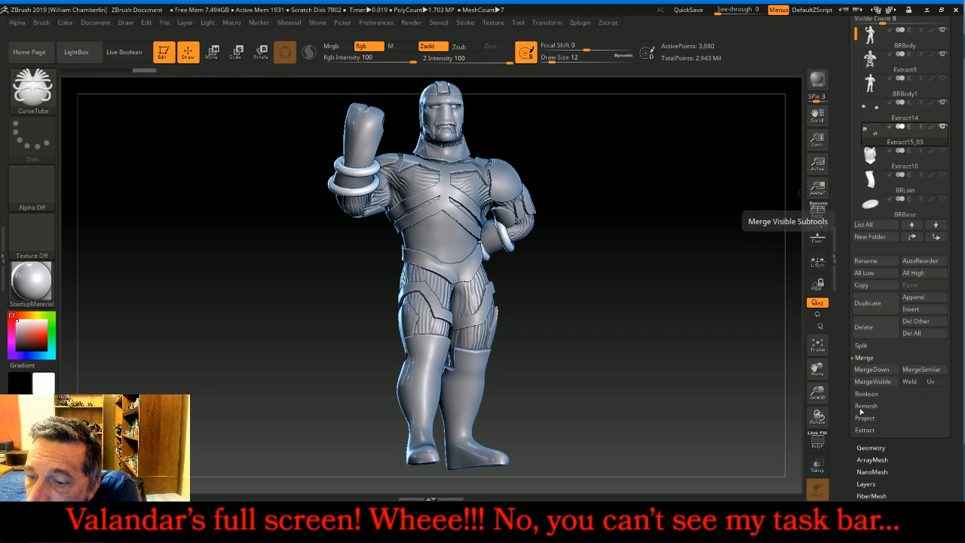
# Step: Subdivide the merged cuff rims twice and delete their lower subdivision levels
pyautogui.click(869, 447)
pyautogui.click(865, 115)
pyautogui.click(865, 115)
pyautogui.click(877, 57)
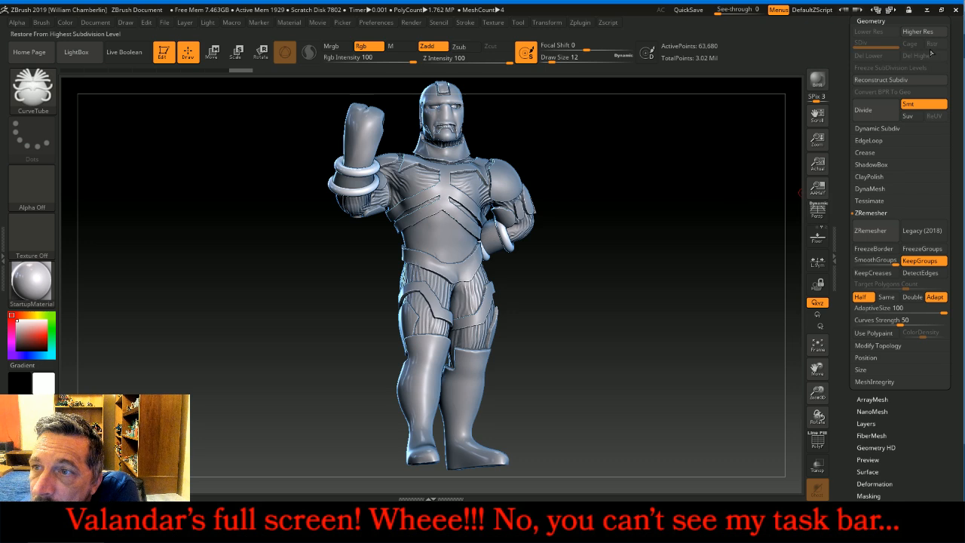
# Step: Merge the smoothed rims into the forearm cuffs subtool Extract14
pyautogui.moveTo(956, 52); pyautogui.dragTo(955, 139)
pyautogui.click(903, 97)
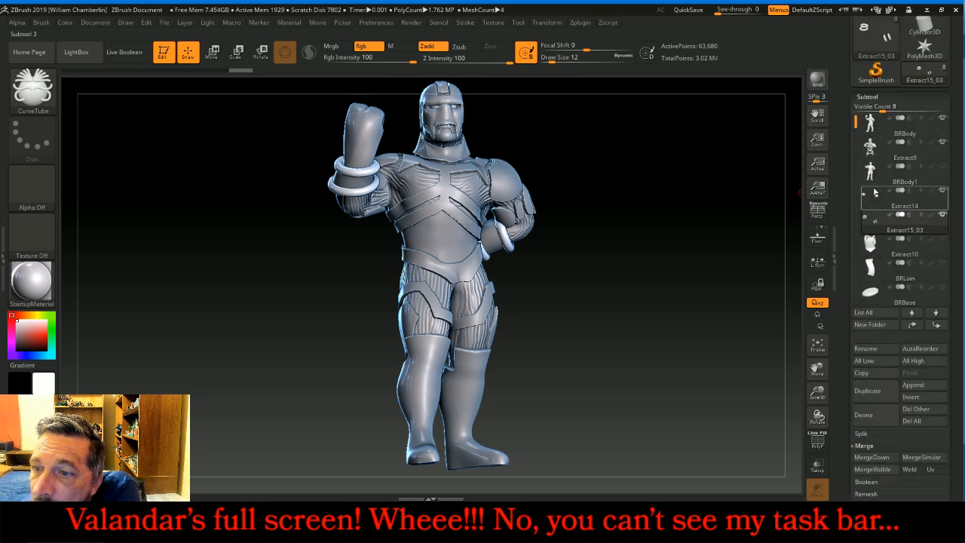
pyautogui.click(874, 202)
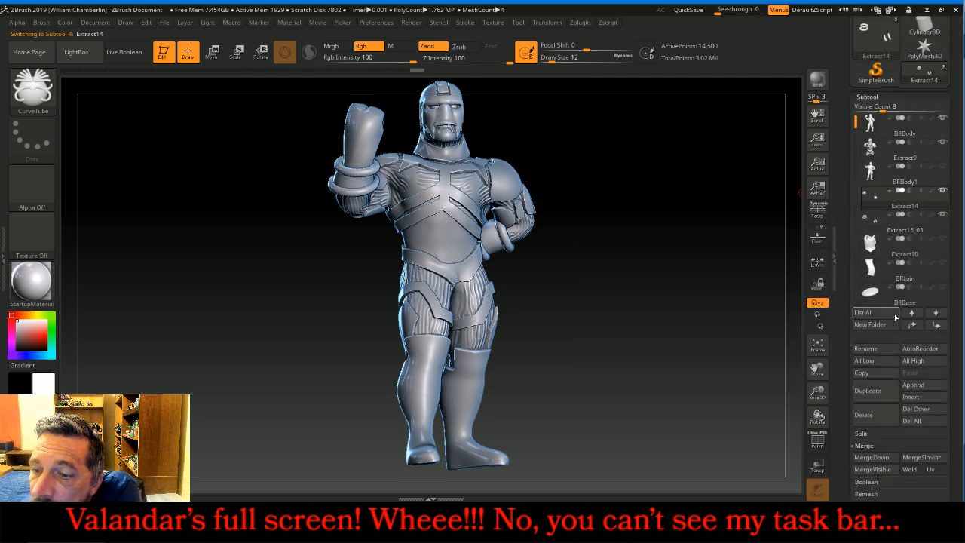
pyautogui.click(872, 457)
pyautogui.moveTo(682, 345); pyautogui.dragTo(774, 265)
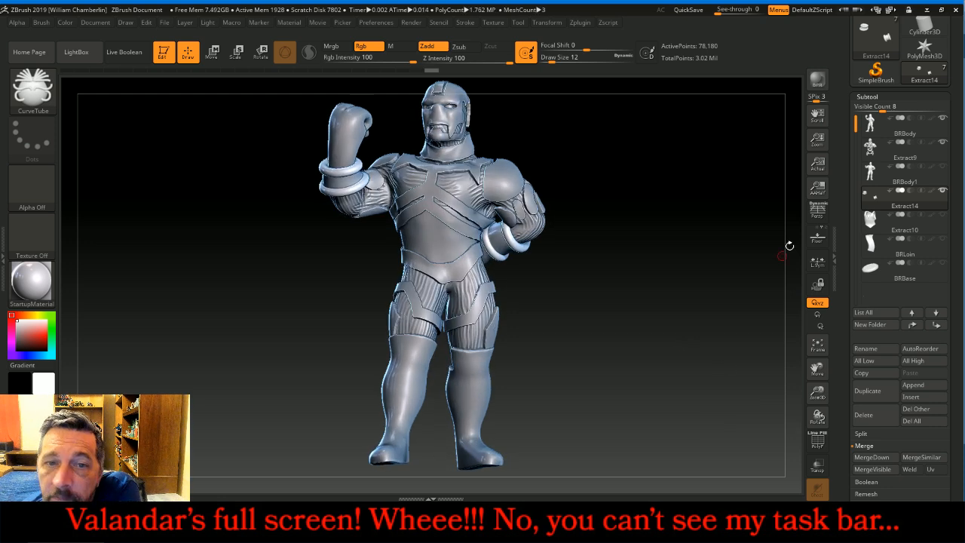
# Step: Make BRBody the active subtool and show the tunic Extract10 and the loincloth BRLoin
pyautogui.click(872, 125)
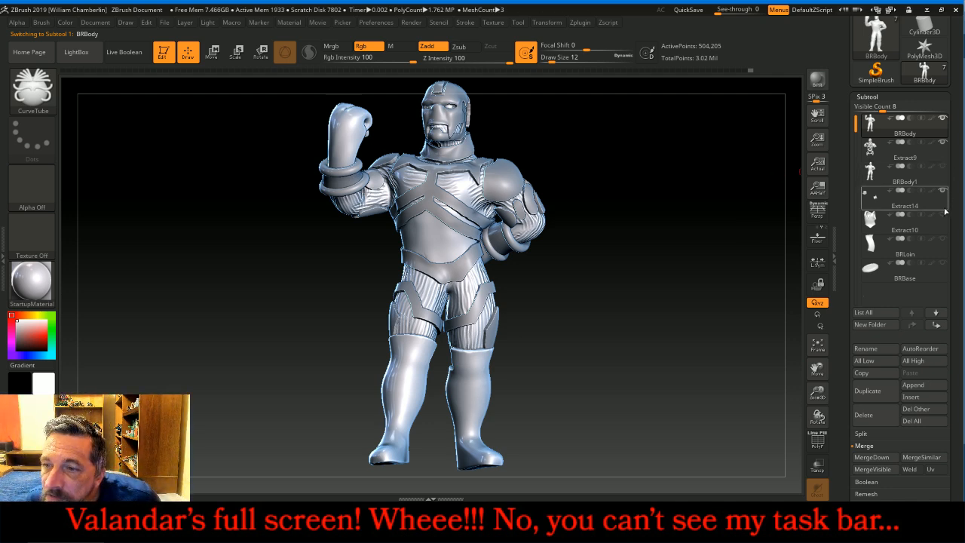
pyautogui.click(942, 239)
pyautogui.moveTo(691, 254); pyautogui.dragTo(665, 284)
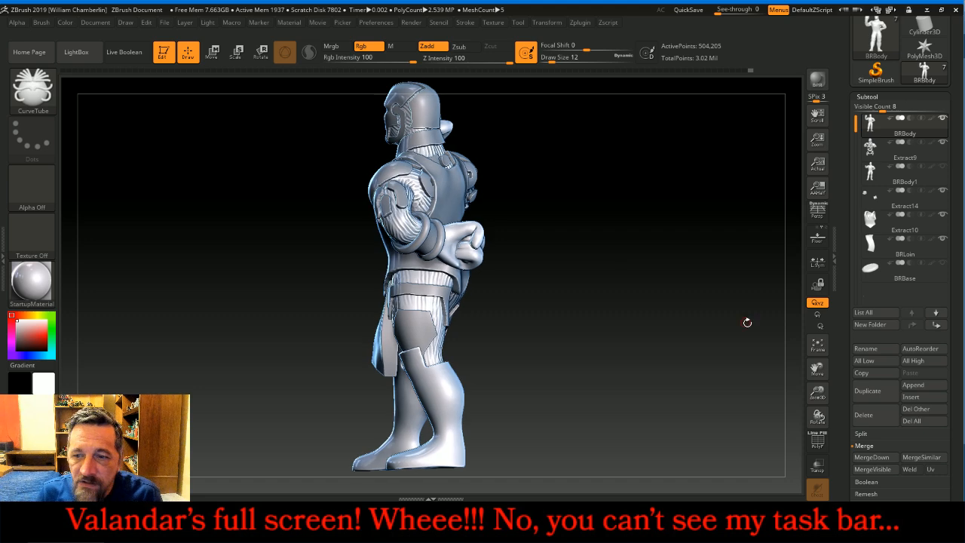
# Step: Examine how both rimmed cuffs sit on the forearms from the side, back and above, and how the full costume looks from the front
pyautogui.moveTo(817, 392); pyautogui.dragTo(810, 484)
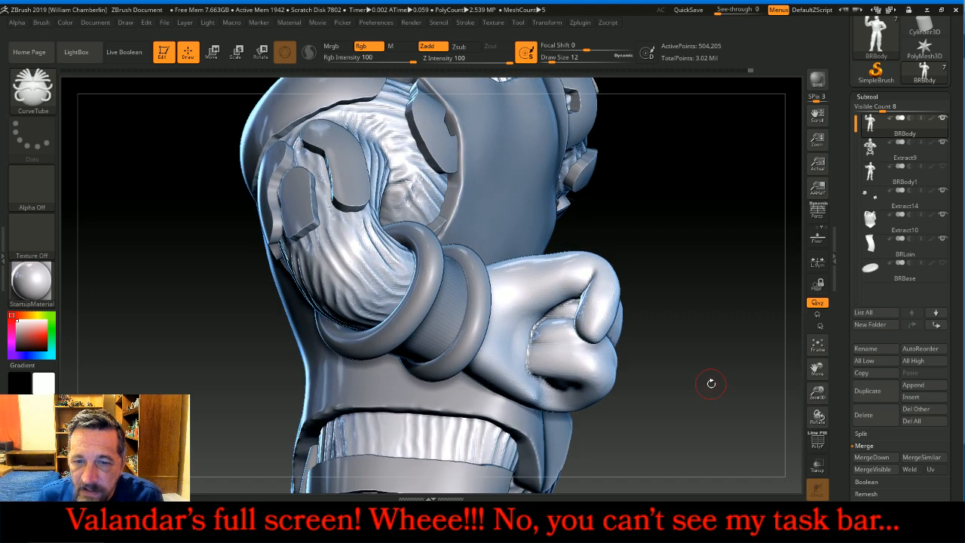
pyautogui.press('shift')
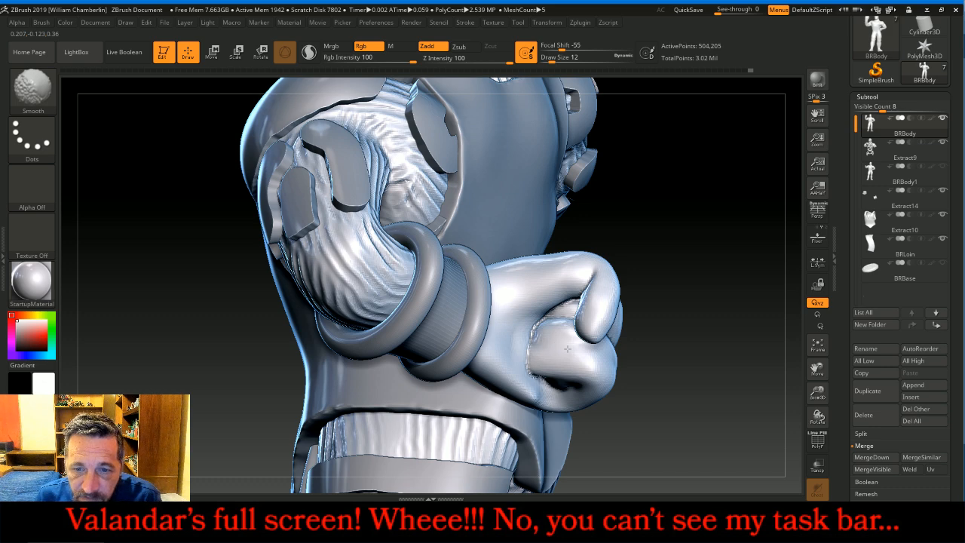
pyautogui.moveTo(692, 333); pyautogui.dragTo(693, 223)
pyautogui.press('shift')
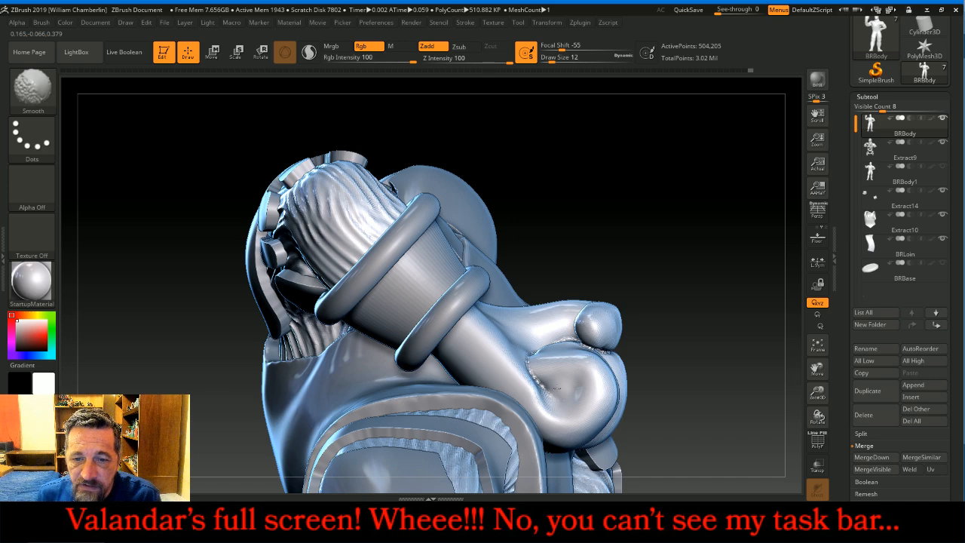
pyautogui.moveTo(642, 382); pyautogui.dragTo(595, 364)
pyautogui.moveTo(454, 327); pyautogui.dragTo(340, 310)
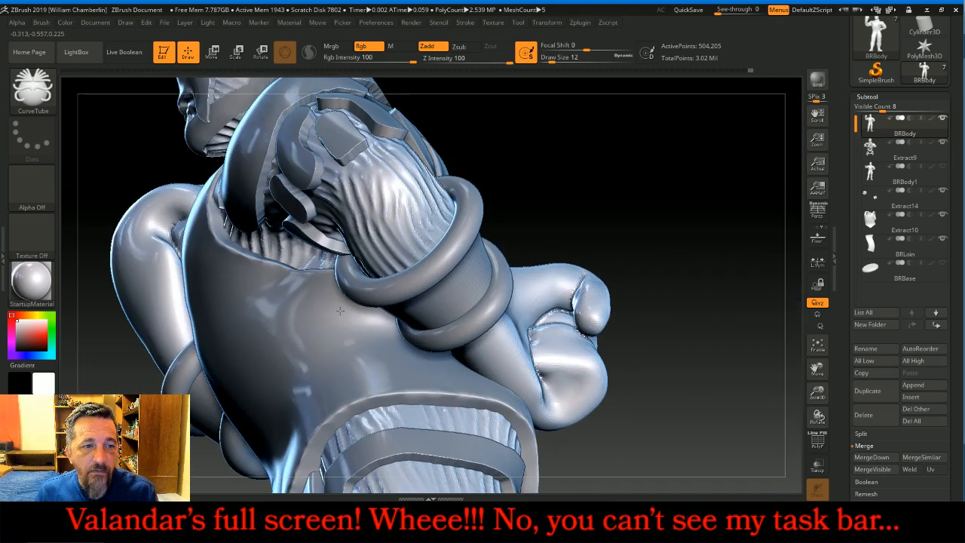
pyautogui.press('shift')
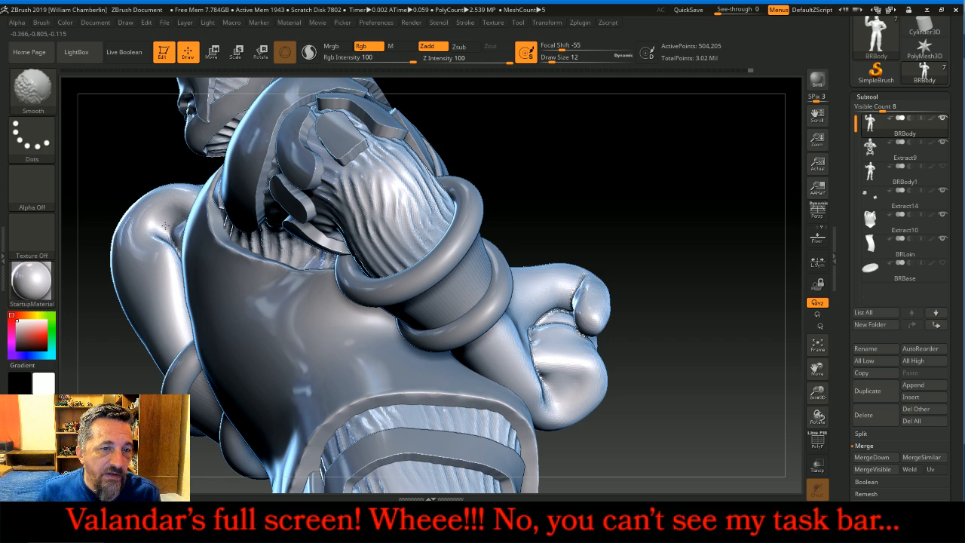
pyautogui.moveTo(530, 164)
pyautogui.mouseDown()
pyautogui.moveTo(557, 189)
pyautogui.moveTo(559, 181)
pyautogui.moveTo(554, 188)
pyautogui.mouseUp()
pyautogui.press('shift')
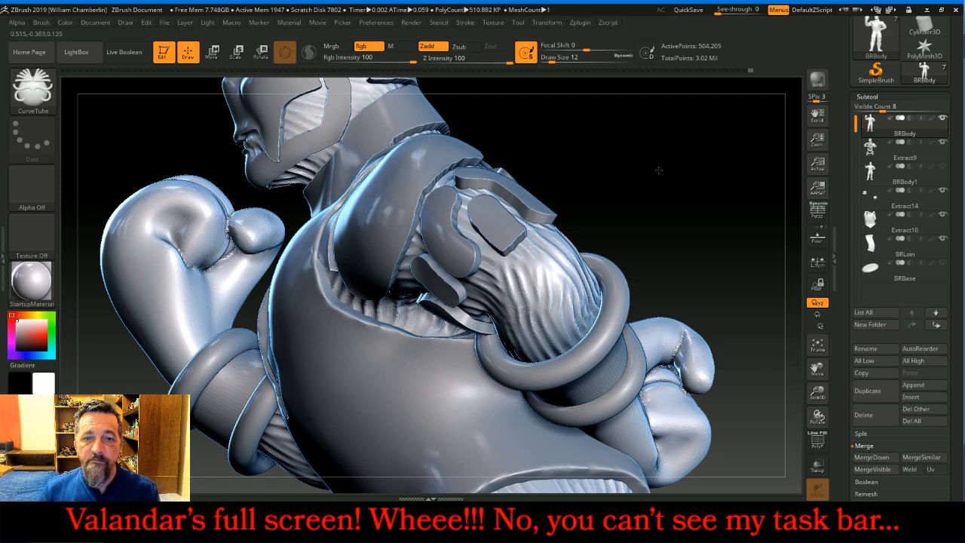
pyautogui.moveTo(652, 170); pyautogui.dragTo(671, 168)
pyautogui.click(817, 346)
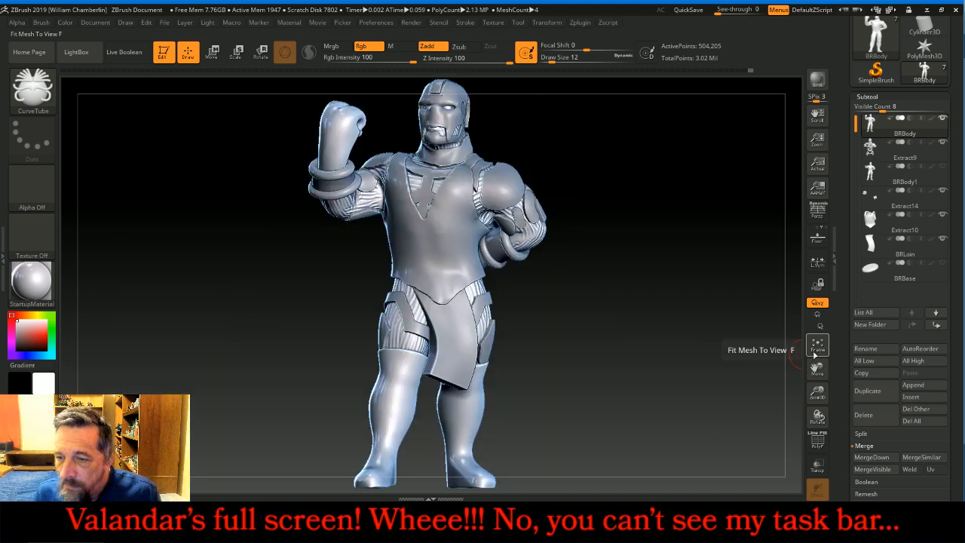
pyautogui.moveTo(708, 338); pyautogui.dragTo(698, 339)
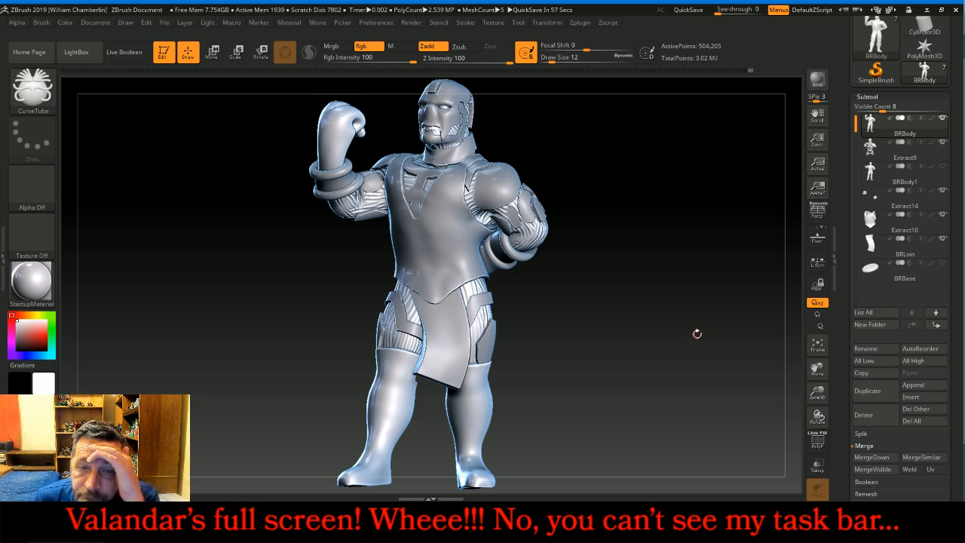
# Step: Check the YouTube live chat and stream page in Firefox, and return to ZBrush
pyautogui.hotkey('alt', 'Tab')
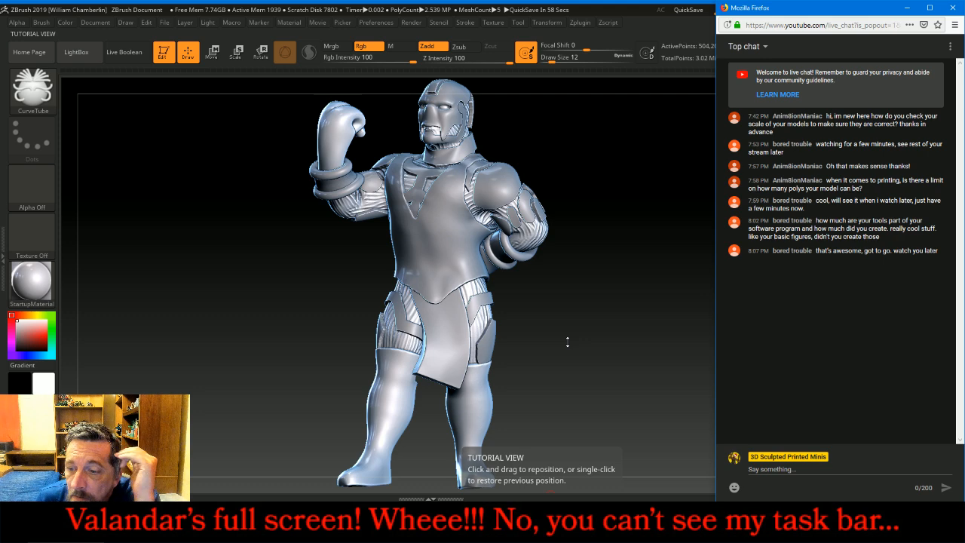
pyautogui.moveTo(567, 341); pyautogui.dragTo(573, 343)
pyautogui.hotkey('alt', 'Tab')
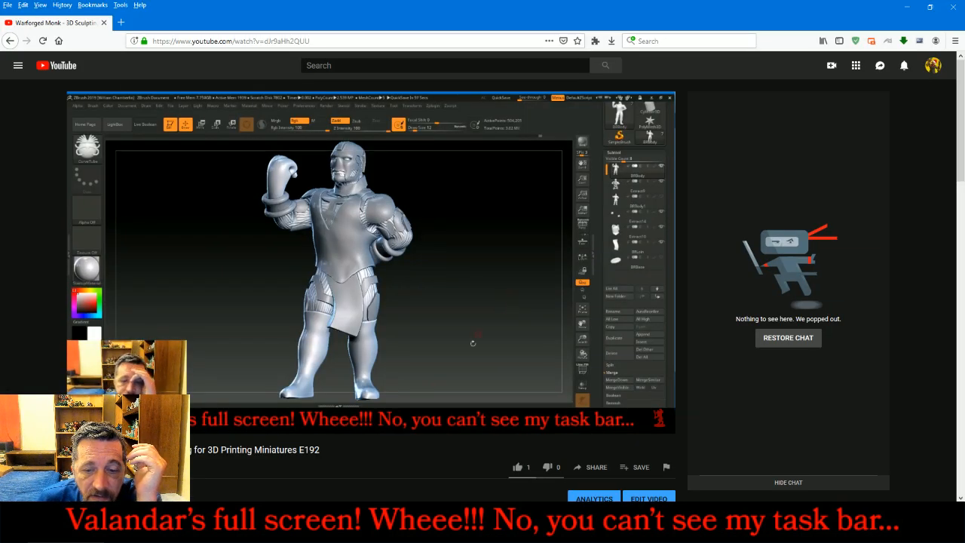
pyautogui.hotkey('alt', 'Tab')
pyautogui.moveTo(663, 359); pyautogui.dragTo(679, 353)
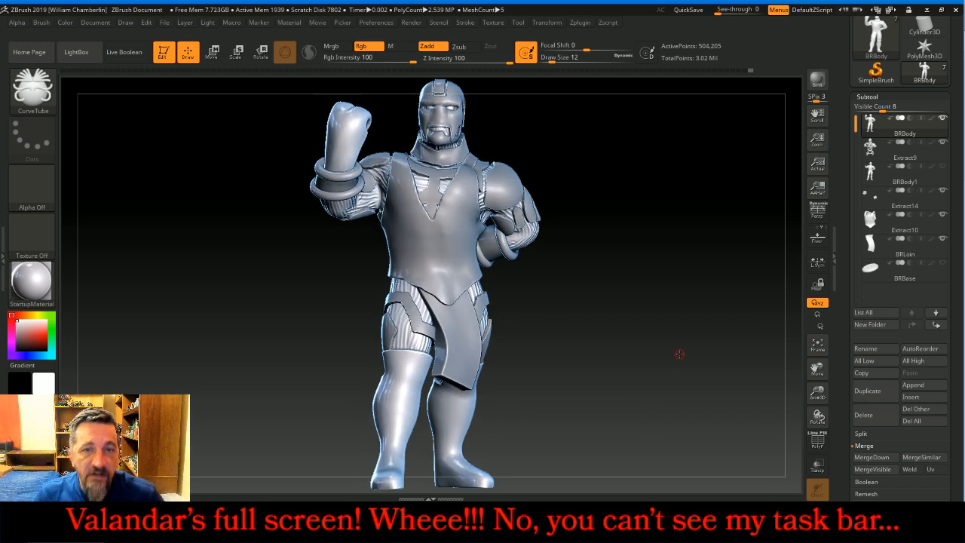
pyautogui.moveTo(679, 354)
pyautogui.mouseDown()
pyautogui.moveTo(605, 351)
pyautogui.moveTo(666, 362)
pyautogui.mouseUp()
pyautogui.moveTo(812, 394); pyautogui.dragTo(804, 311)
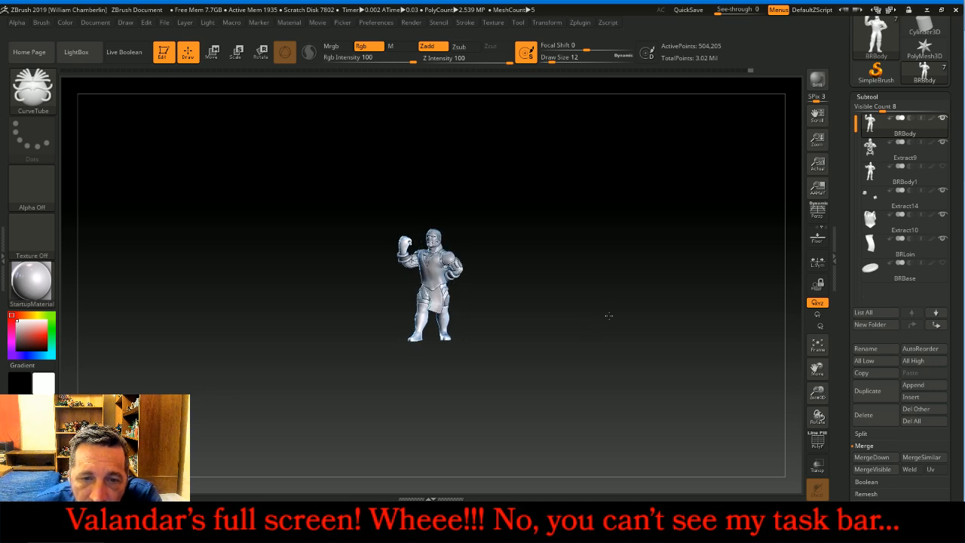
pyautogui.click(817, 347)
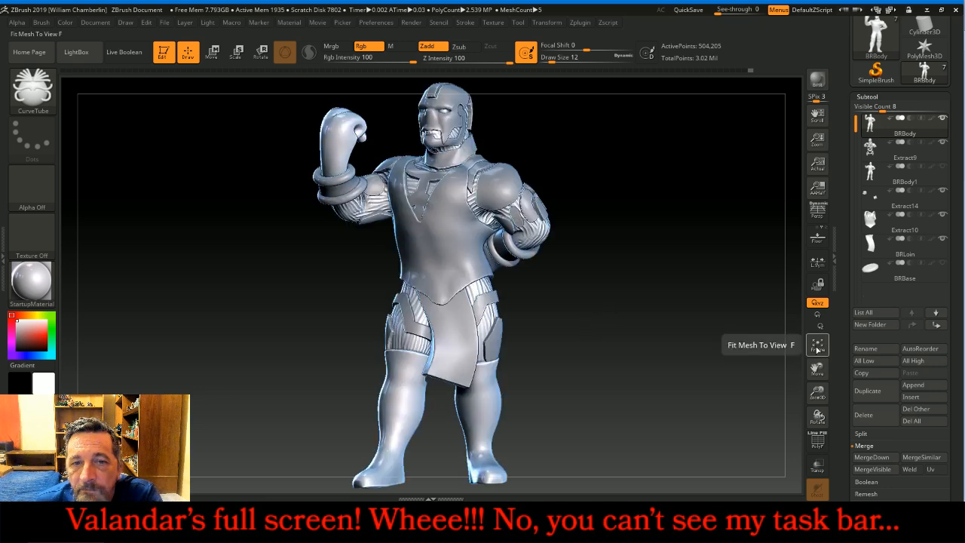
pyautogui.moveTo(761, 346); pyautogui.dragTo(730, 322)
pyautogui.moveTo(768, 370); pyautogui.dragTo(719, 324)
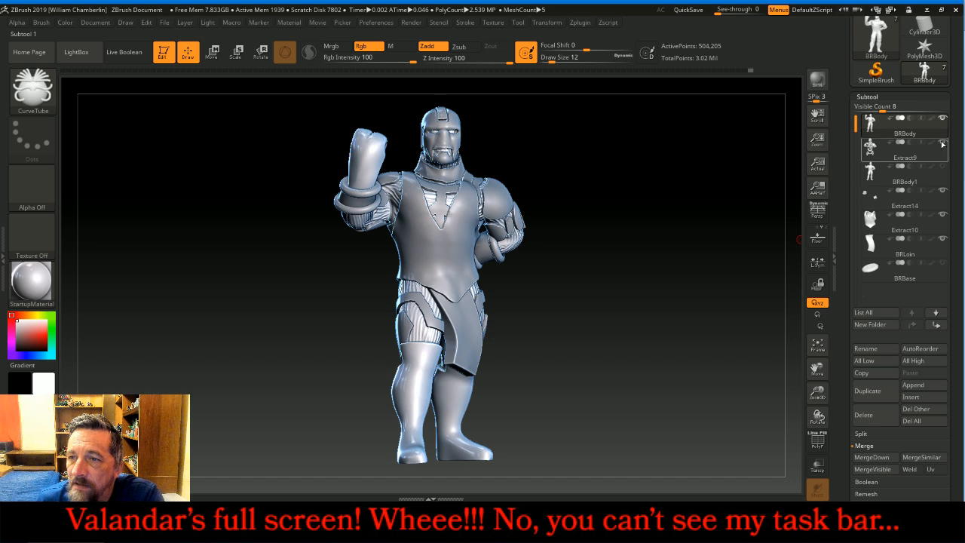
# Step: Make the ungrooved copy BRBody1 active and hide BRBody, Extract9, Extract14 and BRLoin, leaving only the copy and the tunic Extract10 shown
pyautogui.click(868, 181)
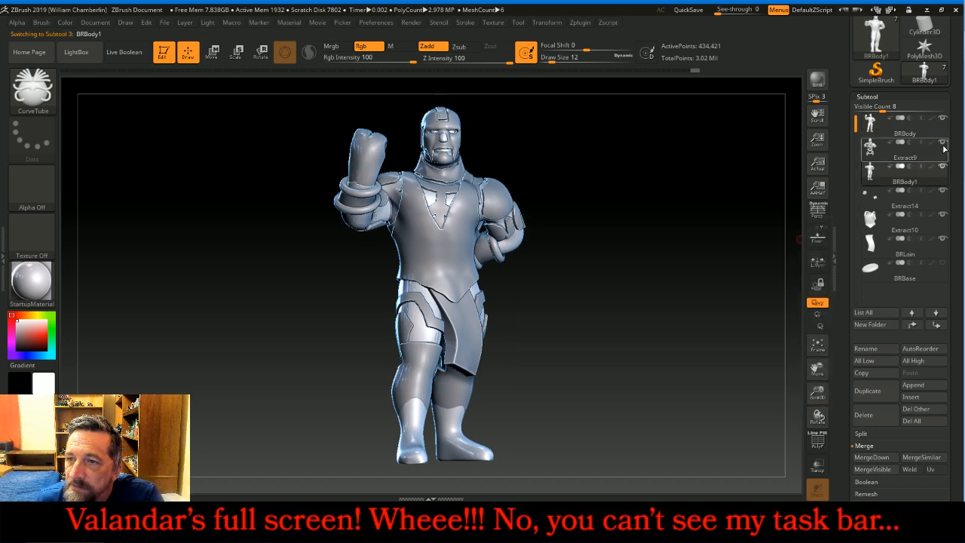
pyautogui.click(945, 128)
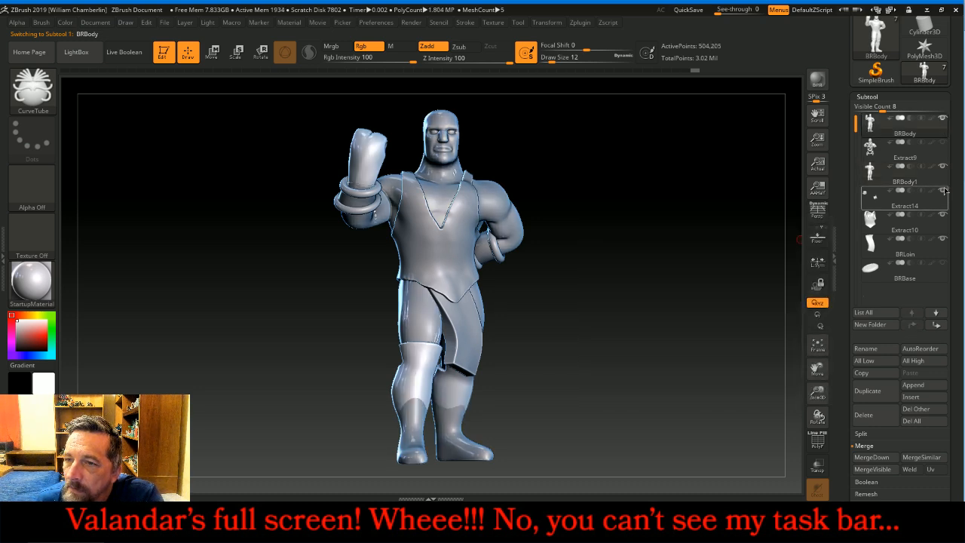
pyautogui.click(943, 190)
pyautogui.click(942, 238)
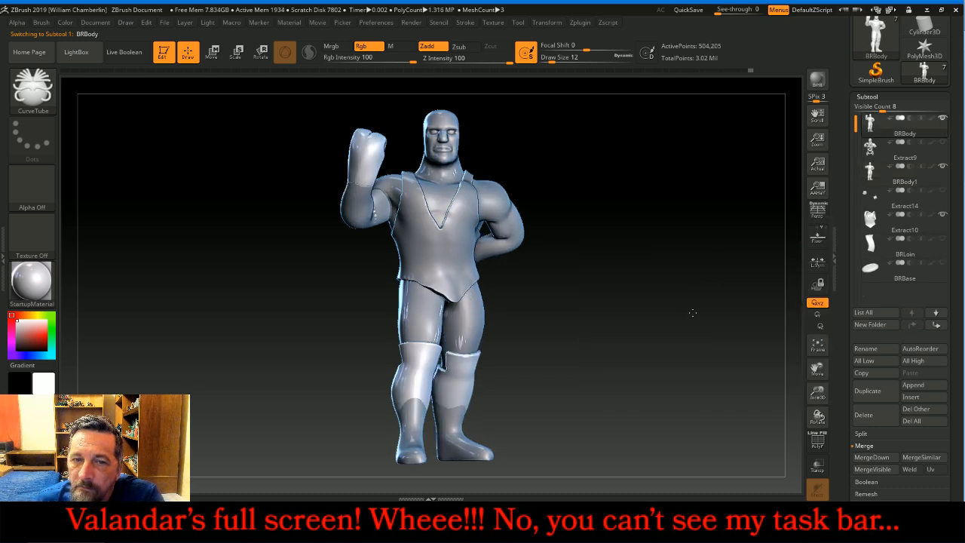
pyautogui.moveTo(691, 312); pyautogui.dragTo(683, 309)
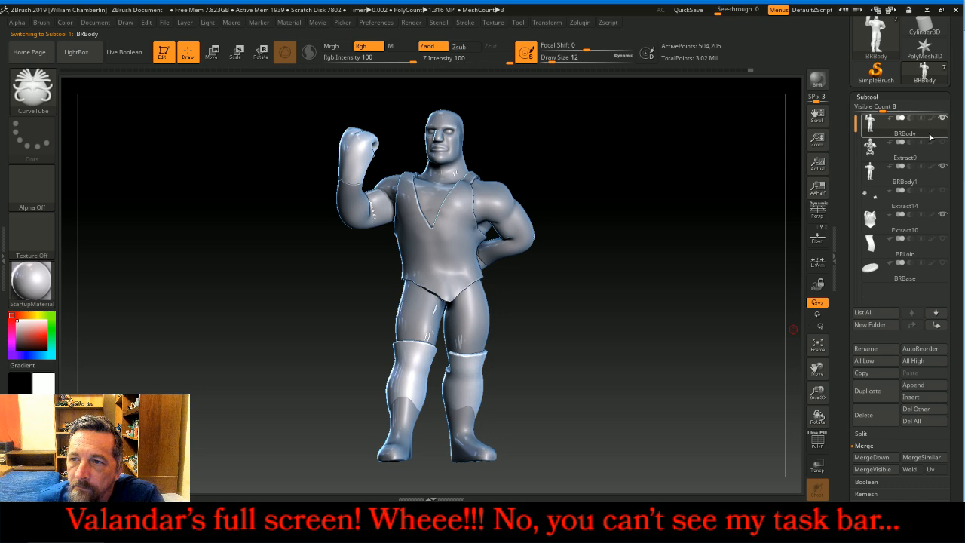
pyautogui.moveTo(945, 122)
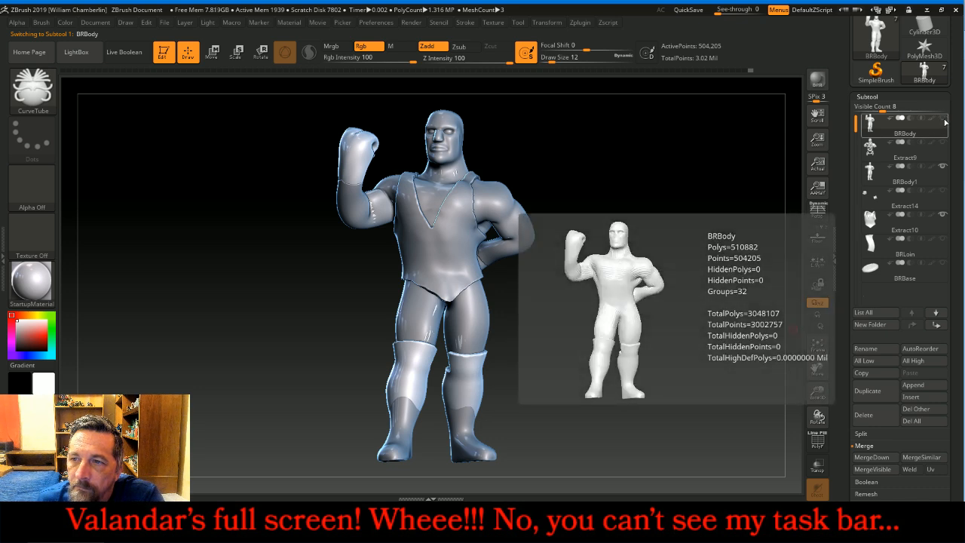
pyautogui.click(904, 172)
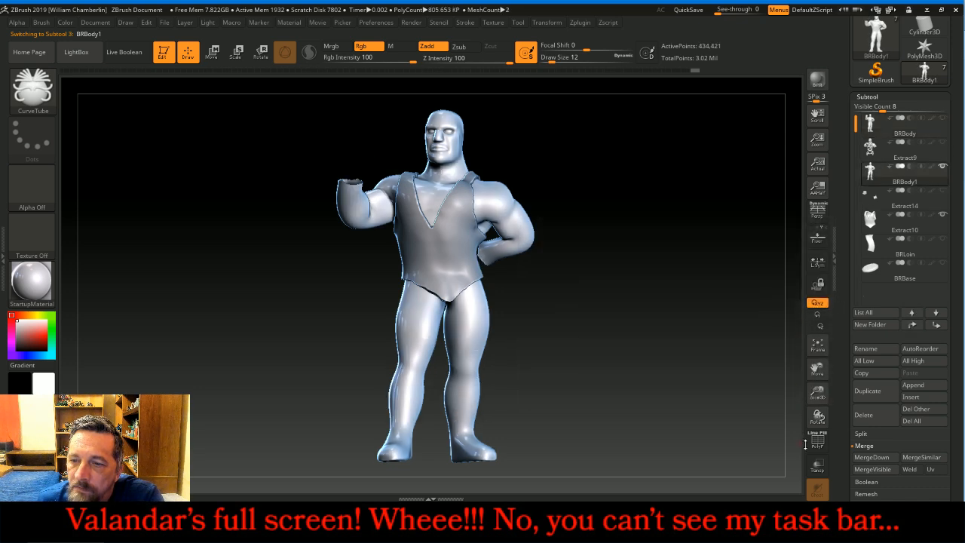
# Step: Turn on ghosted transparency to view BRBody1 through the tunic from the side
pyautogui.click(817, 465)
pyautogui.moveTo(761, 336); pyautogui.dragTo(682, 329)
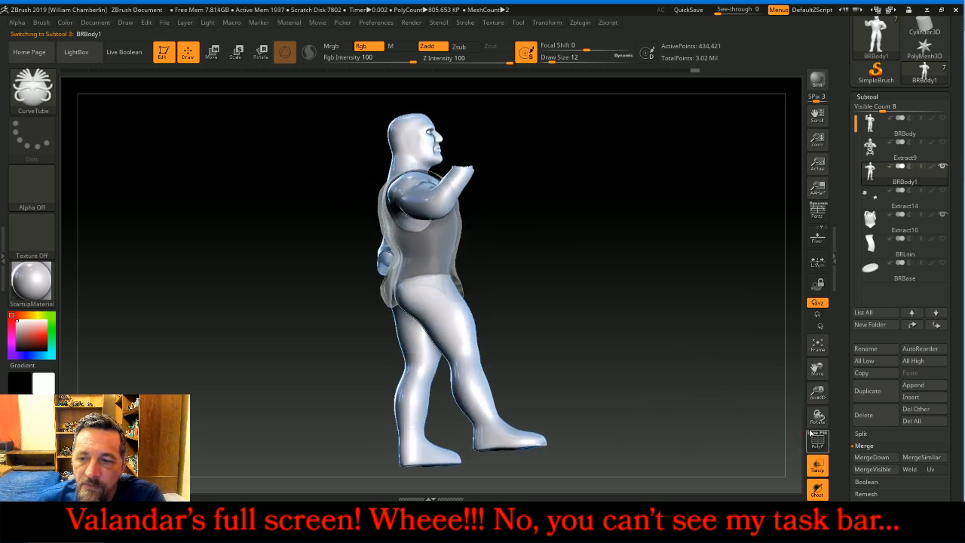
pyautogui.moveTo(817, 395); pyautogui.dragTo(817, 388)
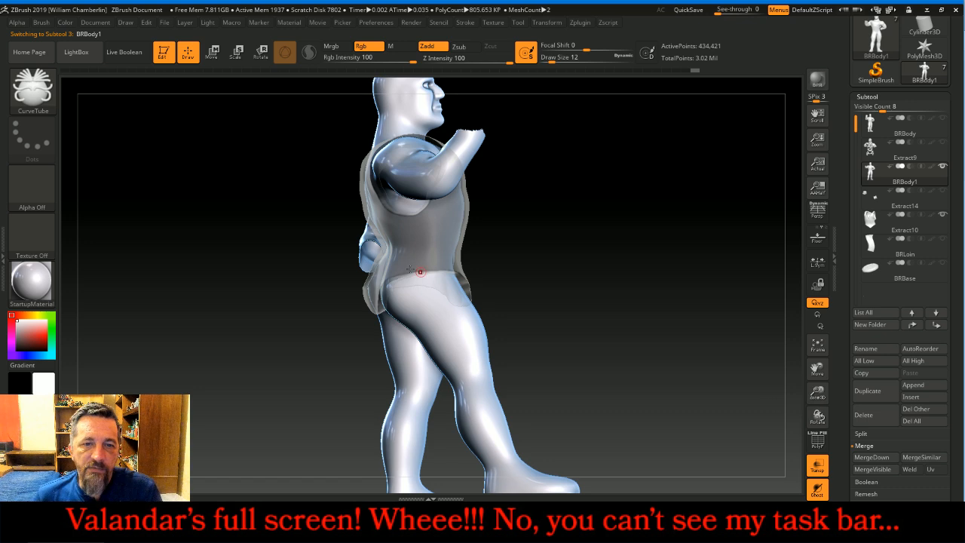
# Step: Hide the polygroup of the lowered hand held behind the back on BRBody1
pyautogui.keyDown('ctrl'); pyautogui.keyDown('shift'); pyautogui.click(370, 258); pyautogui.keyUp('shift'); pyautogui.keyUp('ctrl')
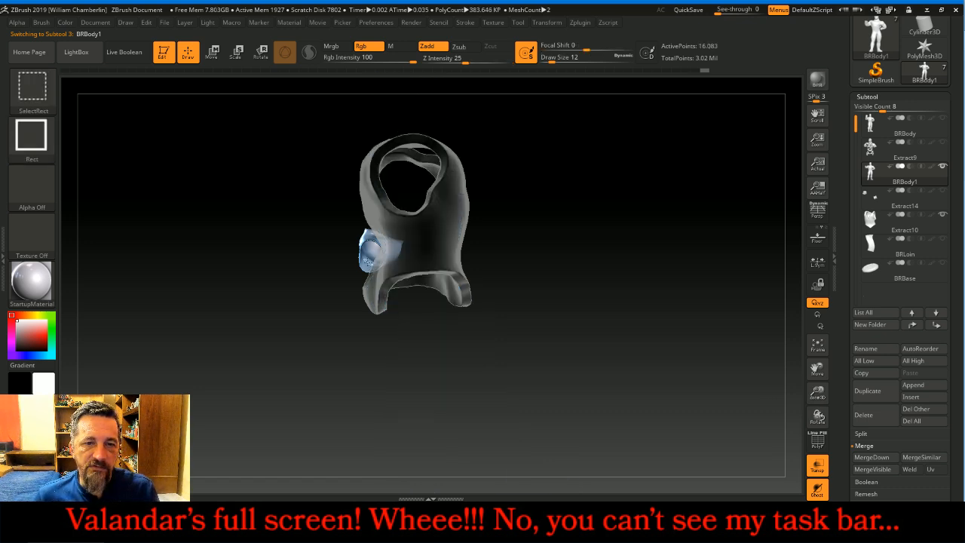
pyautogui.keyDown('ctrl'); pyautogui.keyDown('shift'); pyautogui.click(368, 260); pyautogui.keyUp('shift'); pyautogui.keyUp('ctrl')
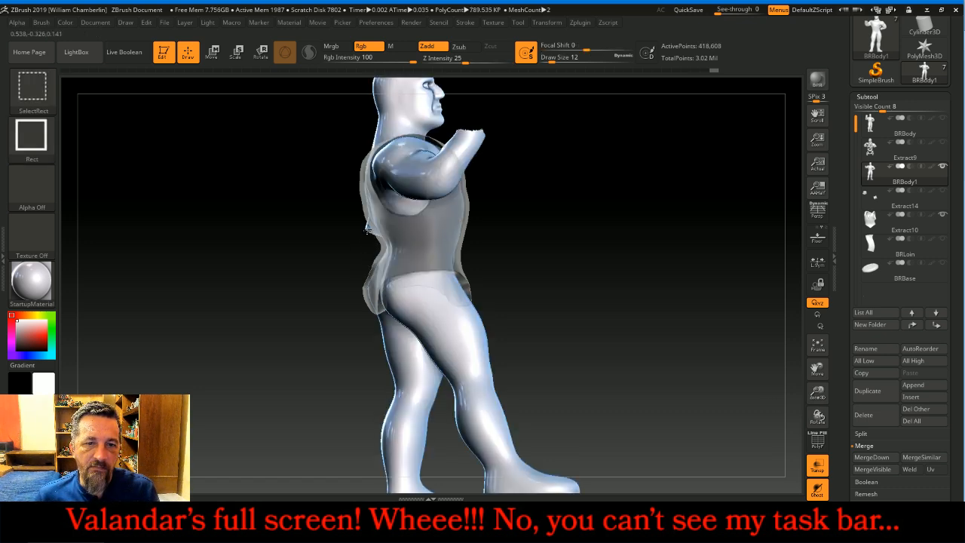
pyautogui.moveTo(550, 258); pyautogui.dragTo(602, 268)
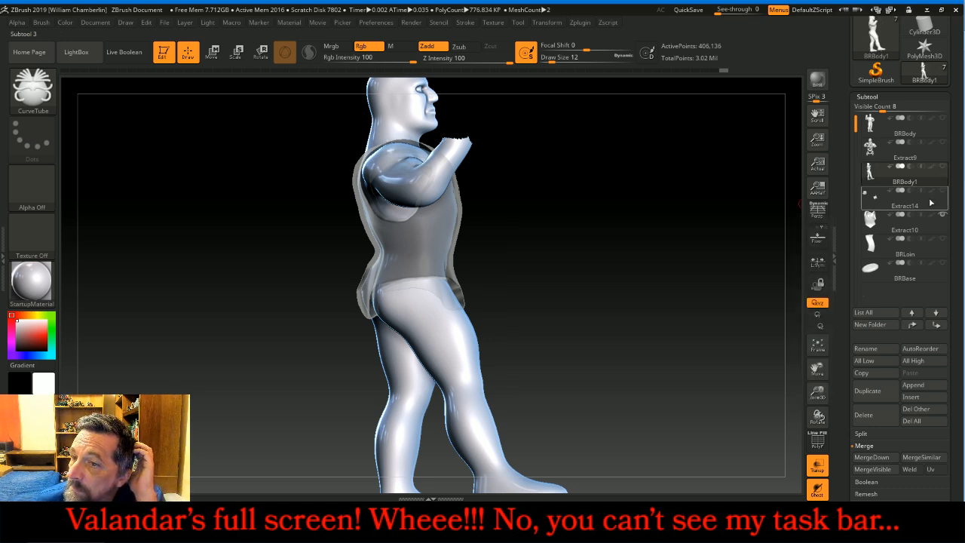
# Step: Make the tunic Extract10 active, show BRBody with it, and turn off ghosted transparency
pyautogui.click(873, 217)
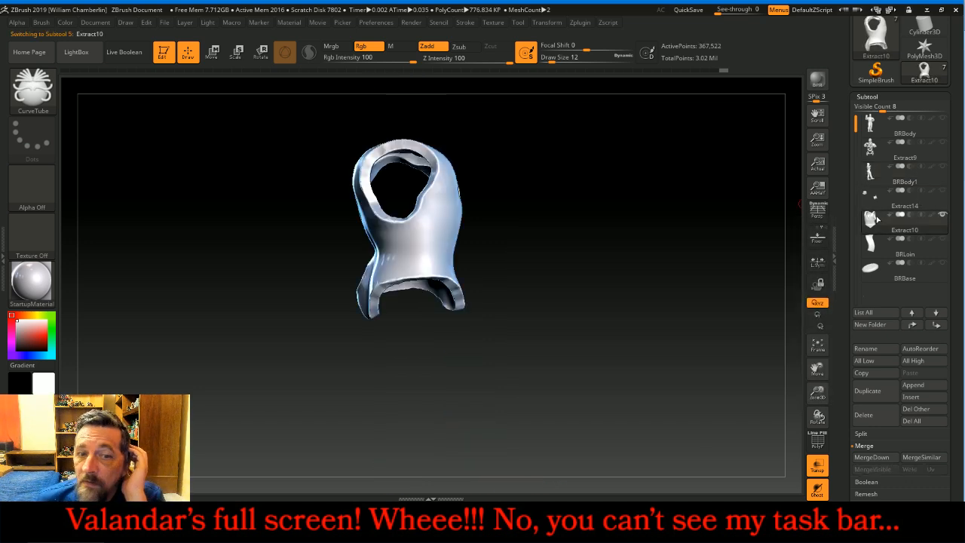
pyautogui.click(940, 120)
pyautogui.moveTo(731, 207); pyautogui.dragTo(707, 208)
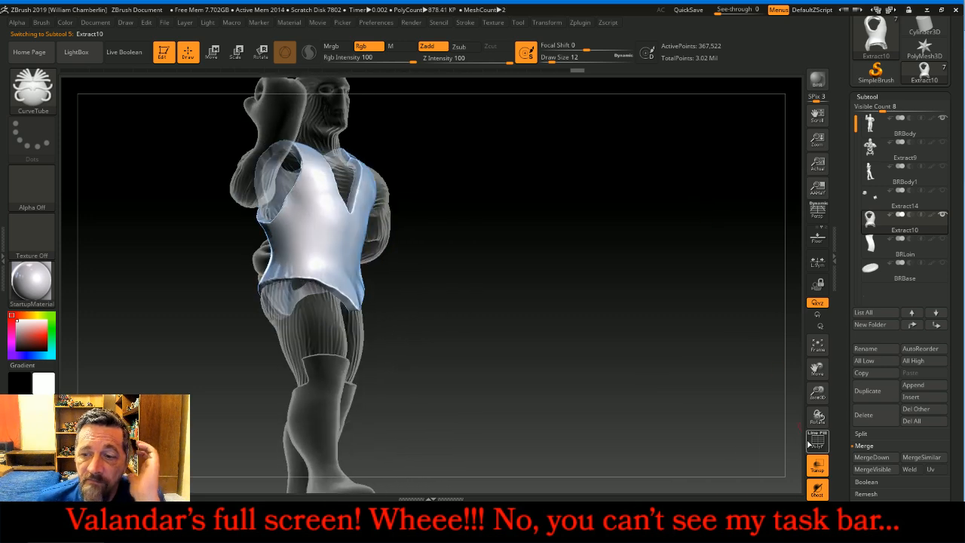
pyautogui.click(817, 464)
pyautogui.moveTo(650, 388); pyautogui.dragTo(630, 388)
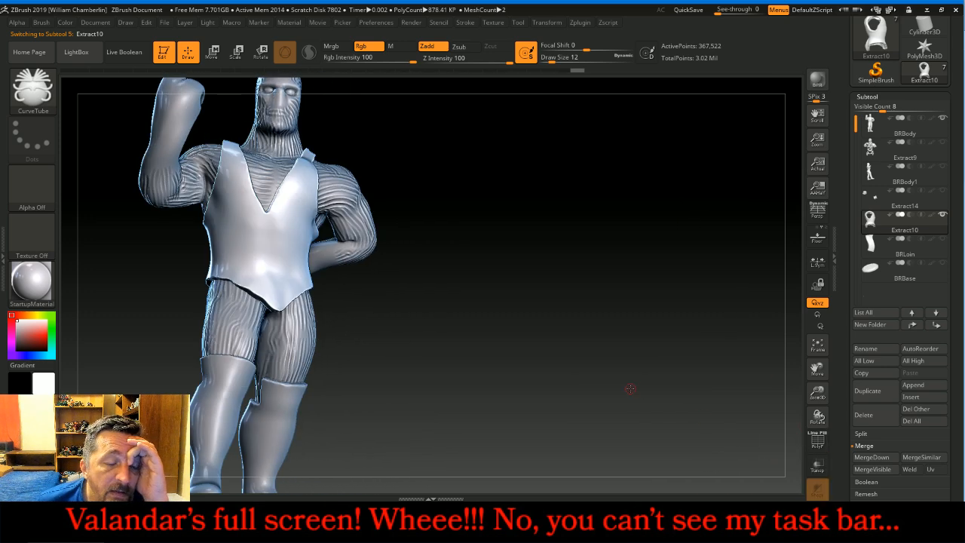
# Step: Hide BRBody and make the tunic Extract10 active again, framed alone
pyautogui.click(897, 127)
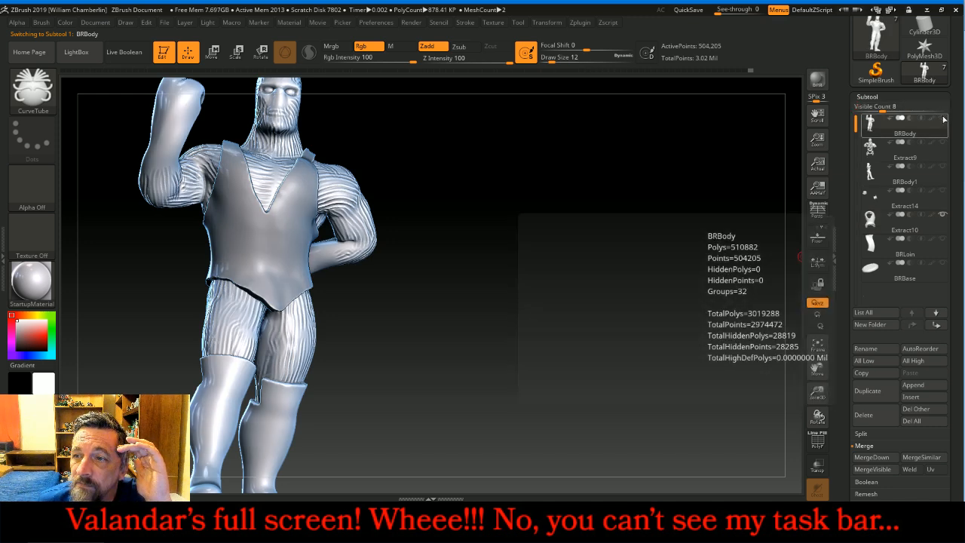
pyautogui.click(897, 223)
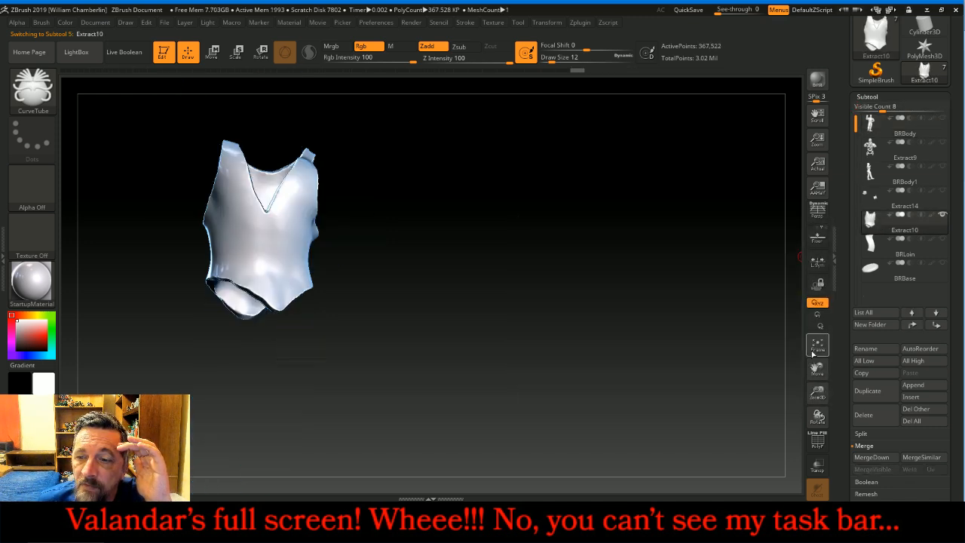
pyautogui.click(817, 347)
pyautogui.moveTo(762, 347); pyautogui.dragTo(744, 353)
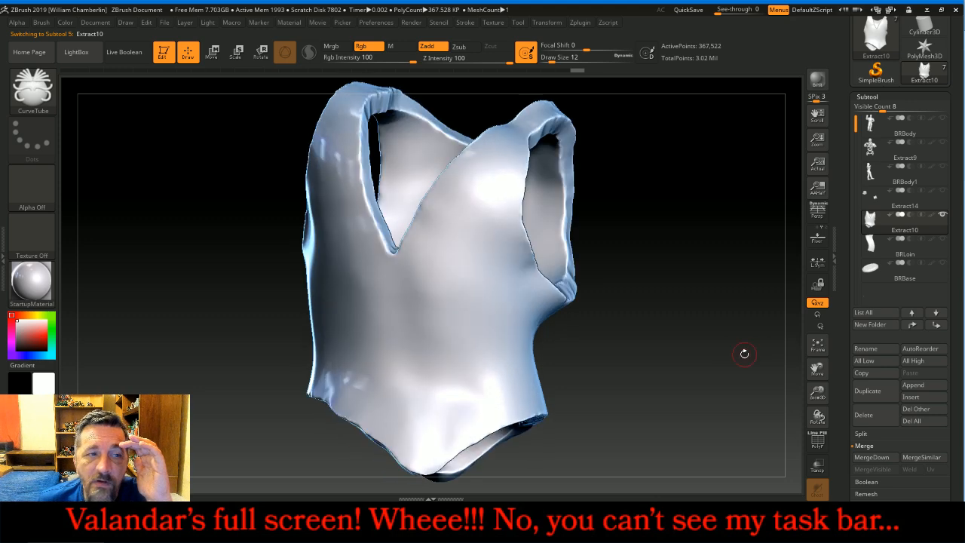
# Step: Draw a rope segment with Rope_Brush across one side of the tunic's front waist, replacing the thinner first stroke with one at draw size 20
pyautogui.click(48, 99)
pyautogui.click(96, 287)
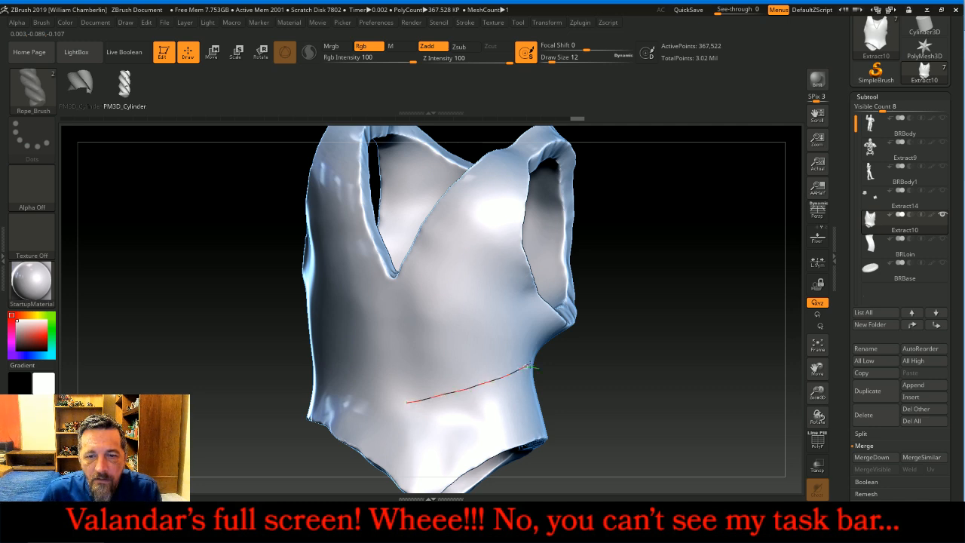
pyautogui.moveTo(533, 364); pyautogui.dragTo(544, 366)
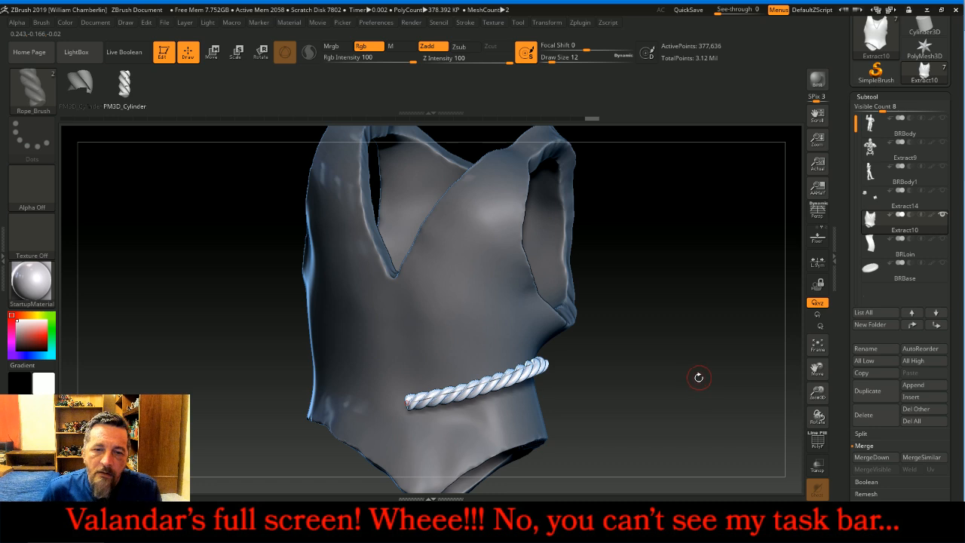
pyautogui.hotkey('ctrl', 'z')
pyautogui.press(']')
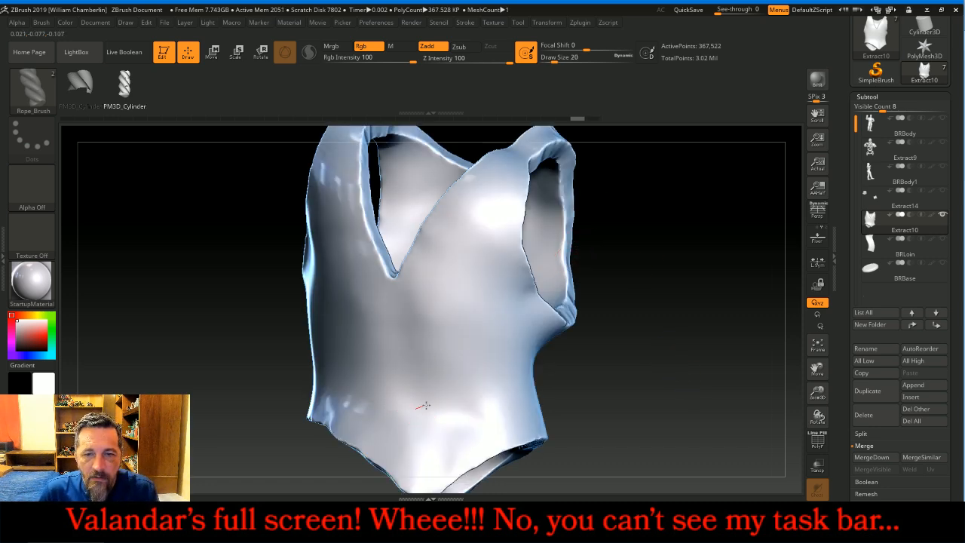
pyautogui.moveTo(531, 359); pyautogui.dragTo(541, 359)
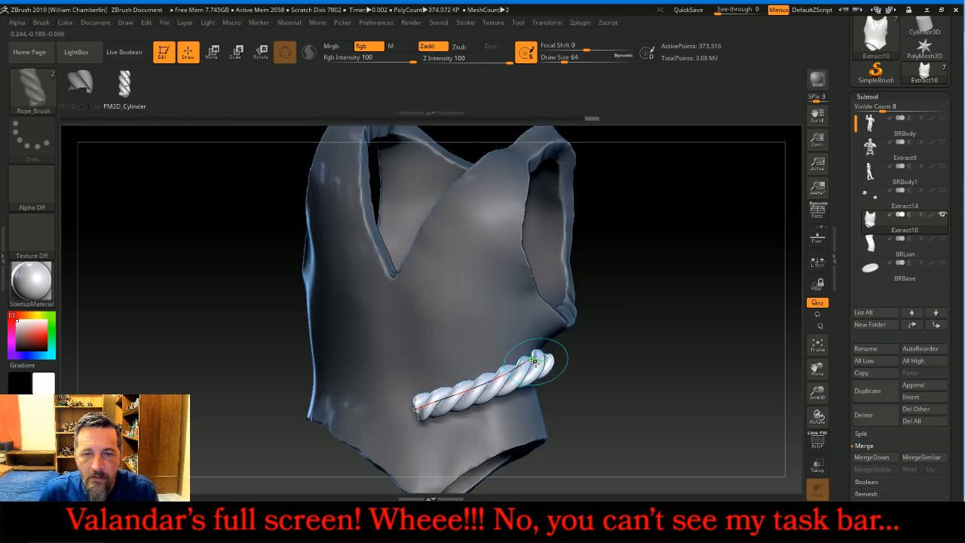
# Step: Continue the rope belt around the side and back of the tunic's waist with further strokes from the previous rope end
pyautogui.moveTo(640, 383)
pyautogui.mouseDown()
pyautogui.moveTo(625, 370)
pyautogui.moveTo(576, 377)
pyautogui.mouseUp()
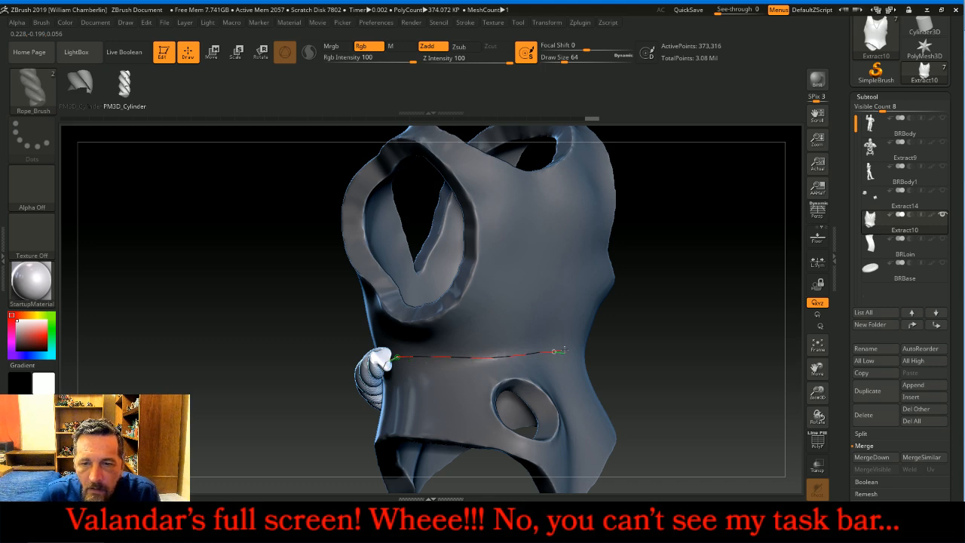
pyautogui.moveTo(569, 348); pyautogui.dragTo(579, 348)
pyautogui.moveTo(701, 344); pyautogui.dragTo(641, 345)
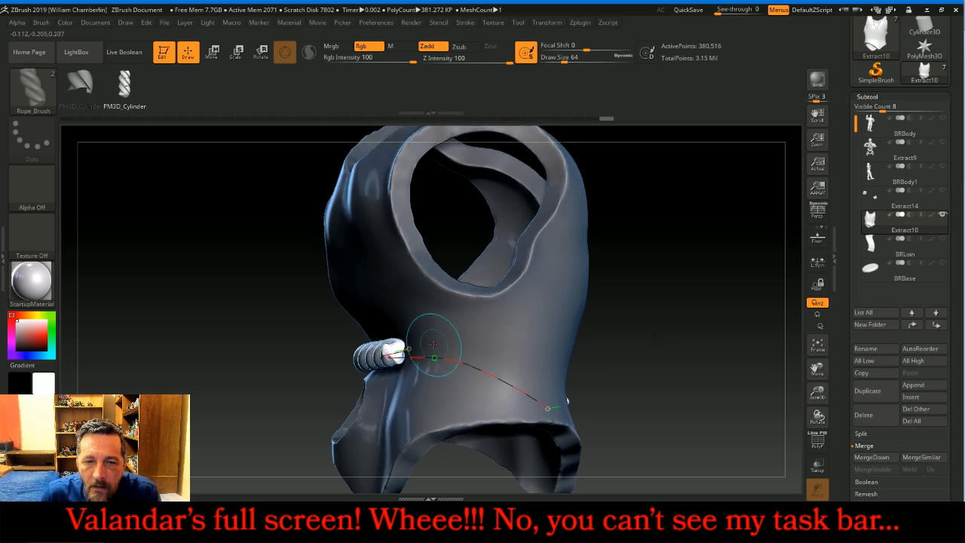
pyautogui.moveTo(685, 312)
pyautogui.mouseDown()
pyautogui.moveTo(700, 286)
pyautogui.moveTo(688, 285)
pyautogui.mouseUp()
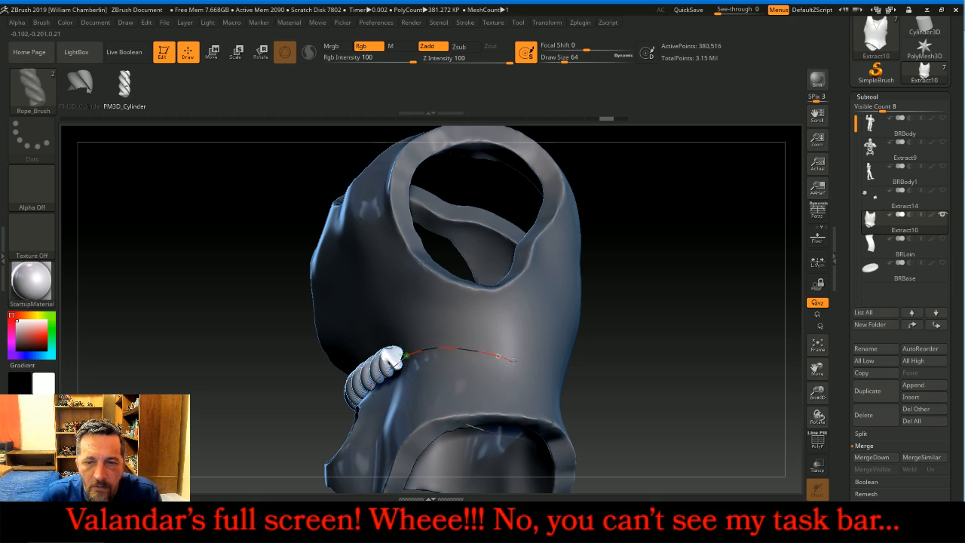
pyautogui.click(548, 379)
# Step: Extend the rope around the remaining side to the tunic's front, leaving a gap between the two rope ends
pyautogui.moveTo(711, 318); pyautogui.dragTo(678, 265)
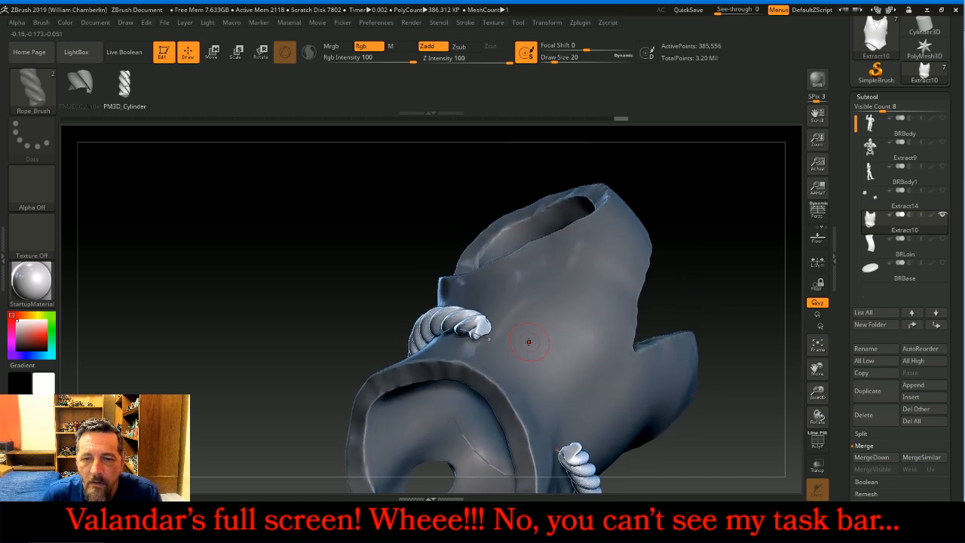
pyautogui.moveTo(514, 359); pyautogui.dragTo(515, 365)
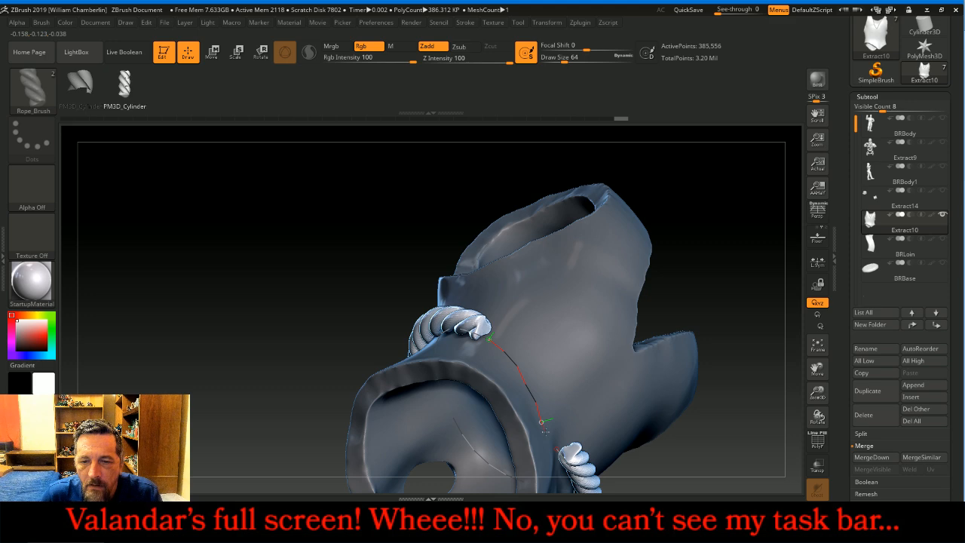
pyautogui.moveTo(548, 437); pyautogui.dragTo(548, 439)
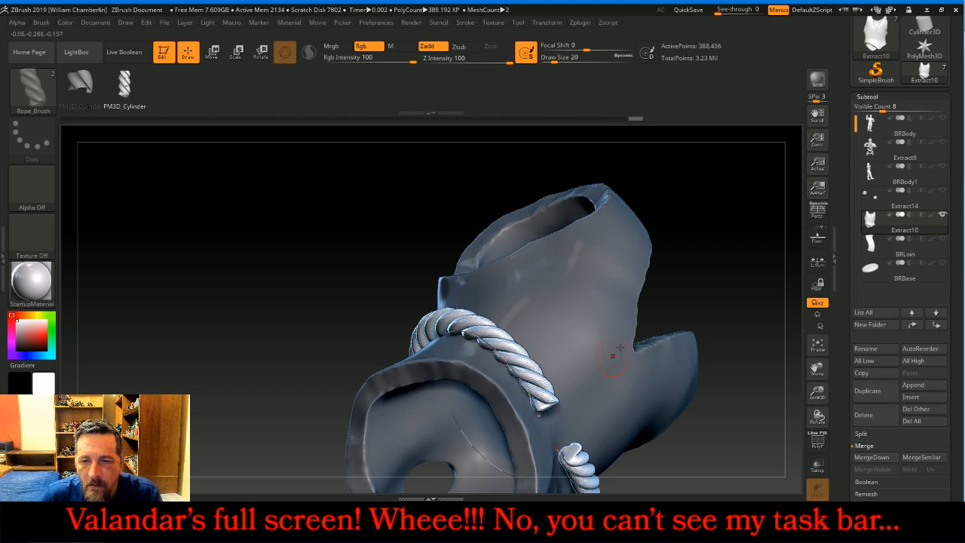
pyautogui.moveTo(752, 228)
pyautogui.mouseDown()
pyautogui.moveTo(752, 312)
pyautogui.moveTo(708, 269)
pyautogui.moveTo(702, 285)
pyautogui.mouseUp()
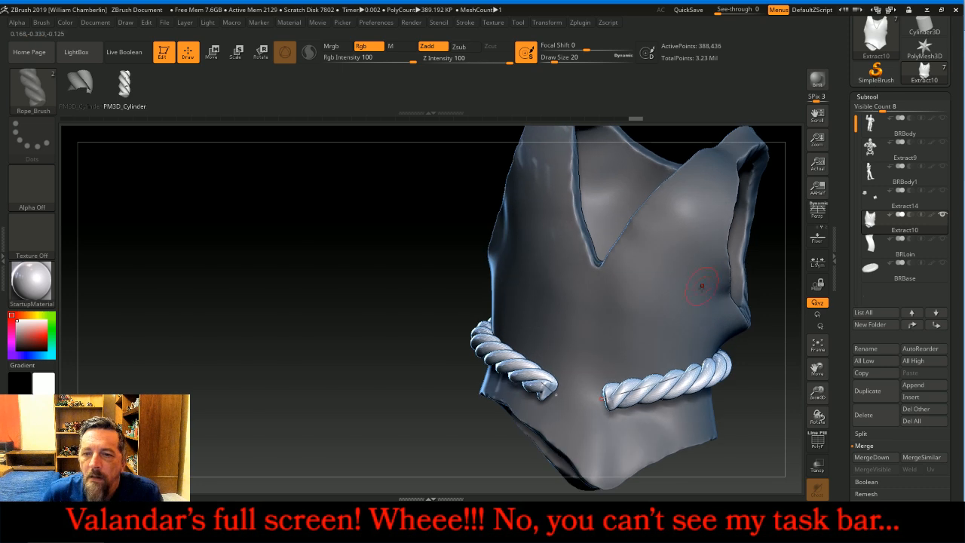
# Step: Split the unmasked rope belt from the tunic into its own subtool and show BRBody and Extract9 again
pyautogui.click(859, 433)
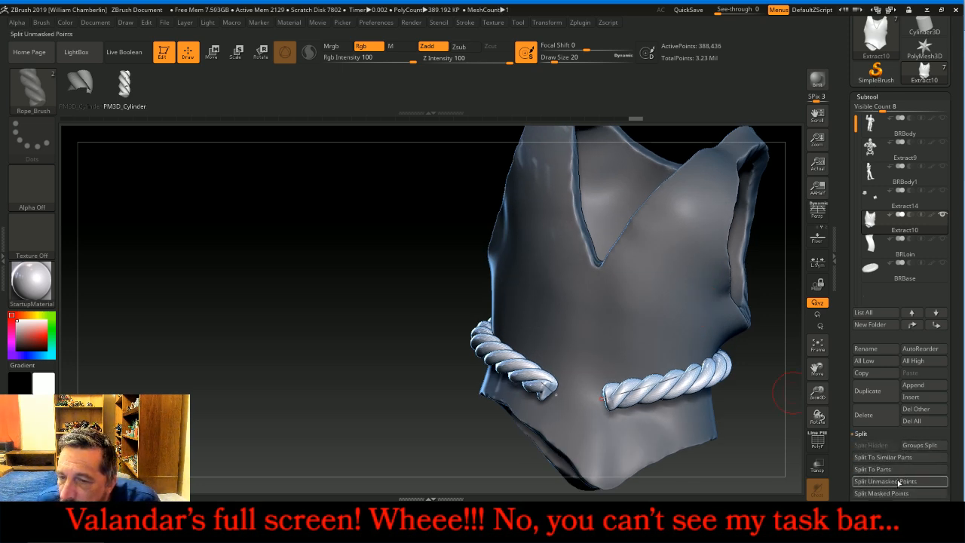
pyautogui.click(898, 481)
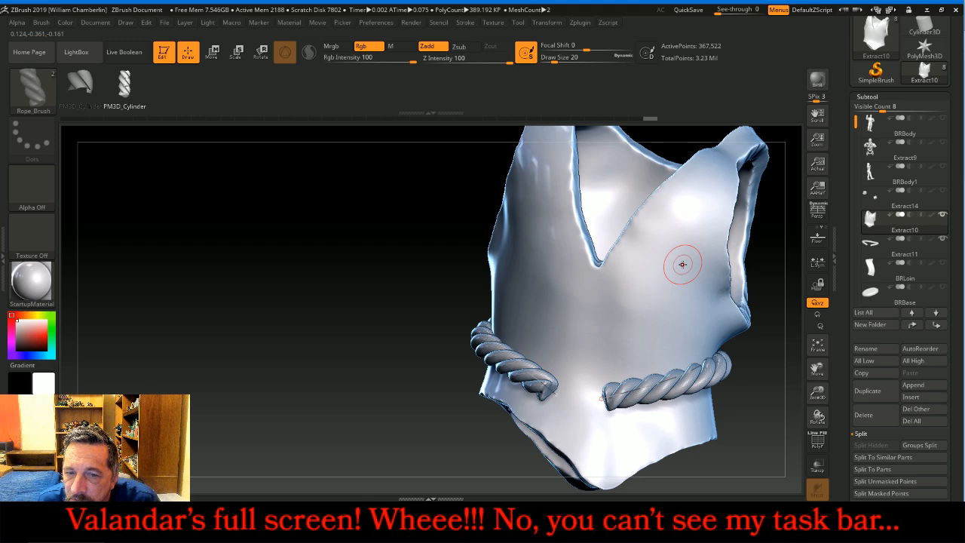
pyautogui.moveTo(319, 218); pyautogui.dragTo(320, 219)
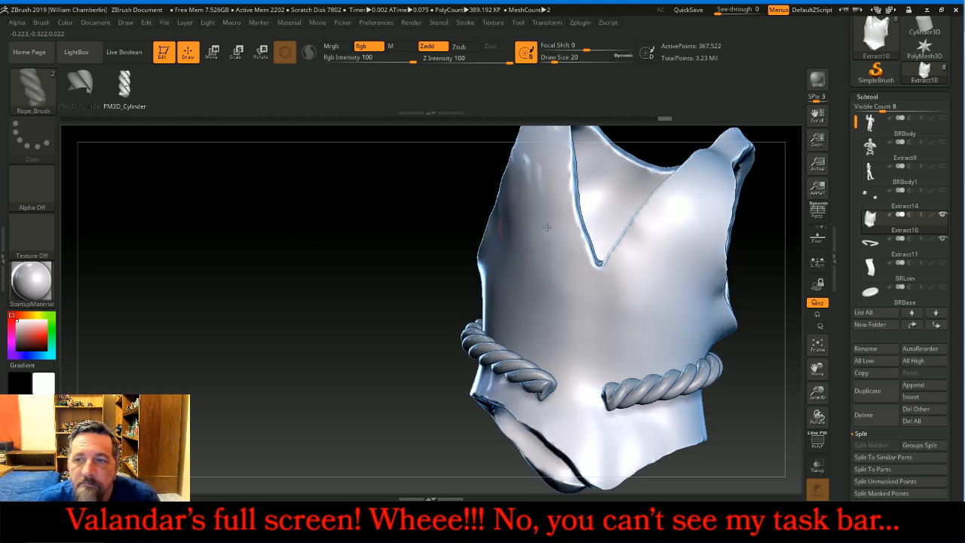
pyautogui.click(943, 119)
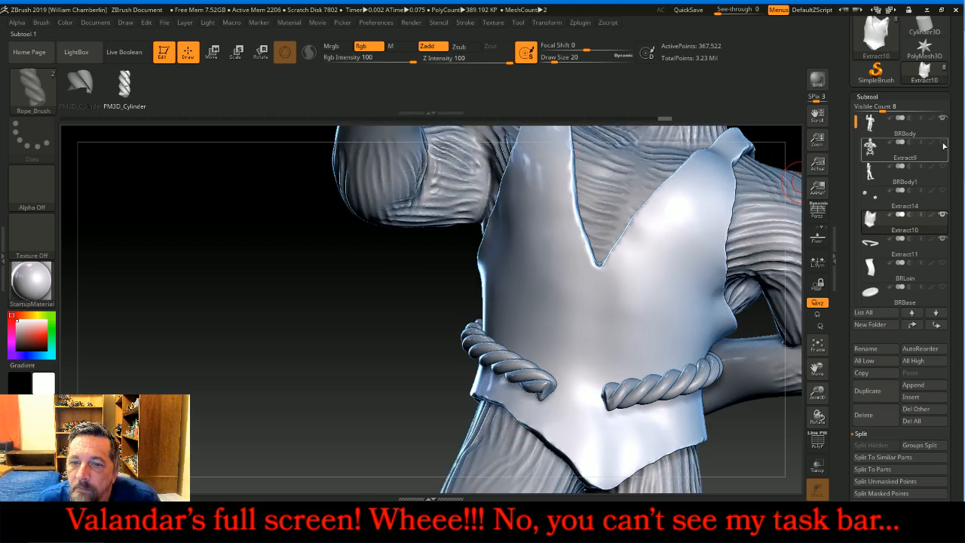
pyautogui.click(944, 144)
pyautogui.moveTo(817, 393)
pyautogui.mouseDown()
pyautogui.moveTo(817, 356)
pyautogui.moveTo(724, 331)
pyautogui.mouseUp()
# Step: Insert the knot mesh from the InsertGemstone brush in the belt's front gap and split it into its own subtool
pyautogui.click(31, 87)
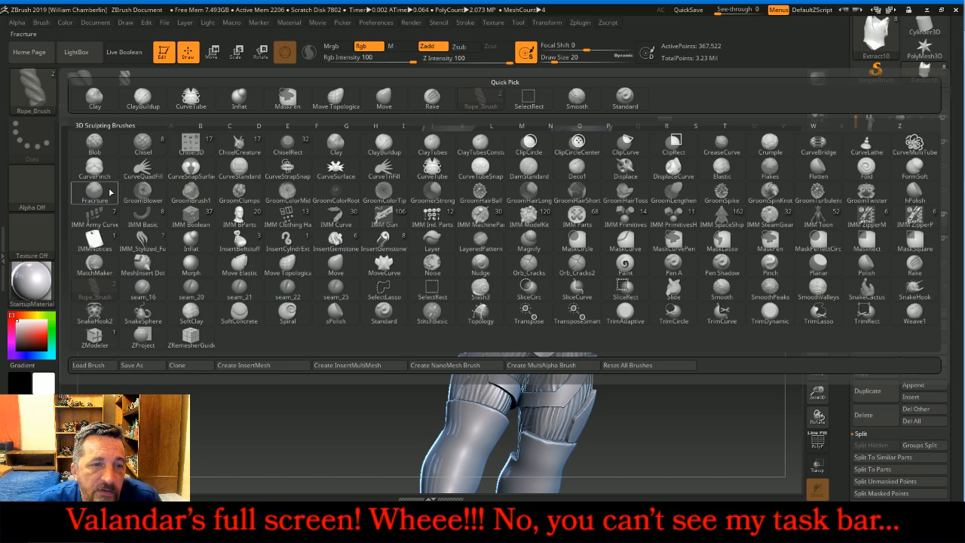
pyautogui.click(335, 240)
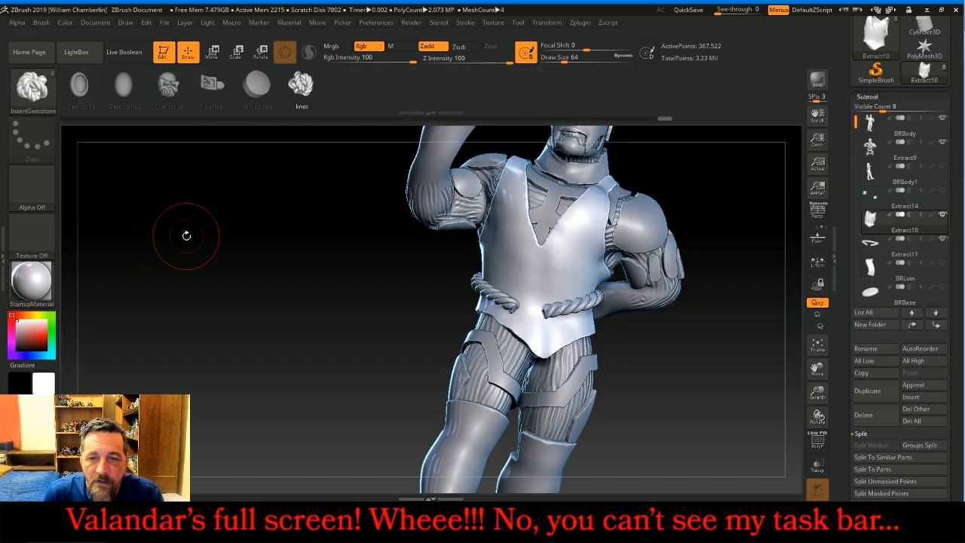
pyautogui.moveTo(528, 312)
pyautogui.mouseDown()
pyautogui.moveTo(544, 333)
pyautogui.moveTo(531, 339)
pyautogui.mouseUp()
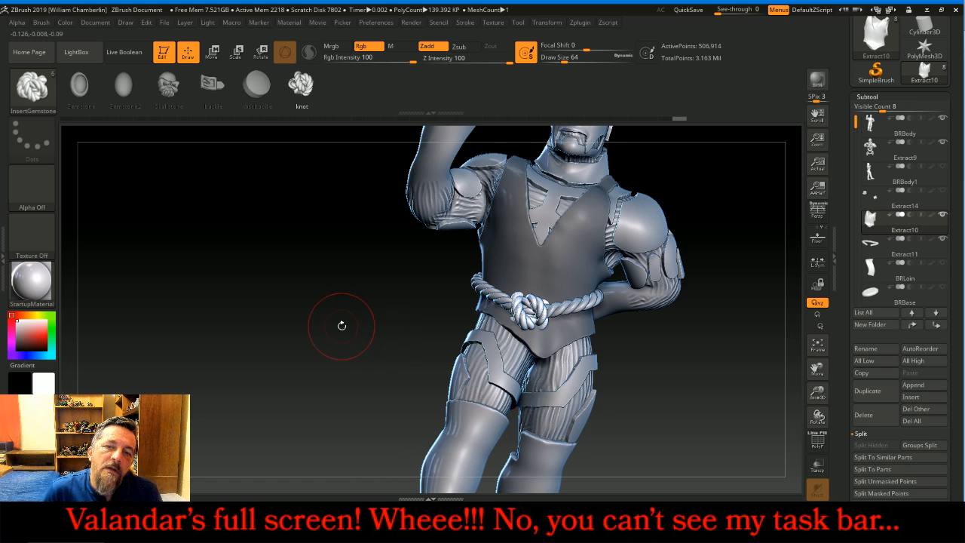
pyautogui.click(897, 483)
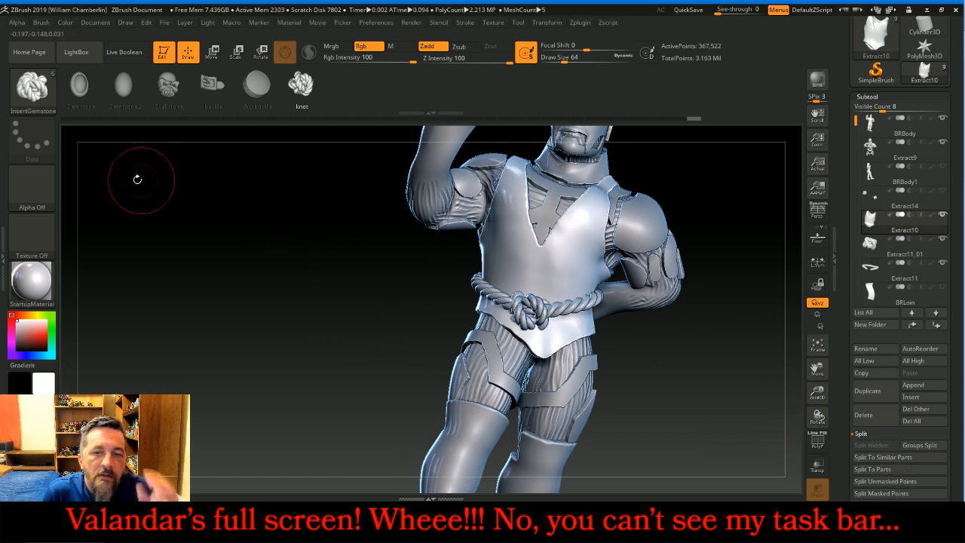
# Step: Switch back to Rope_Brush and hide the knot subtool Extract11_01
pyautogui.click(32, 86)
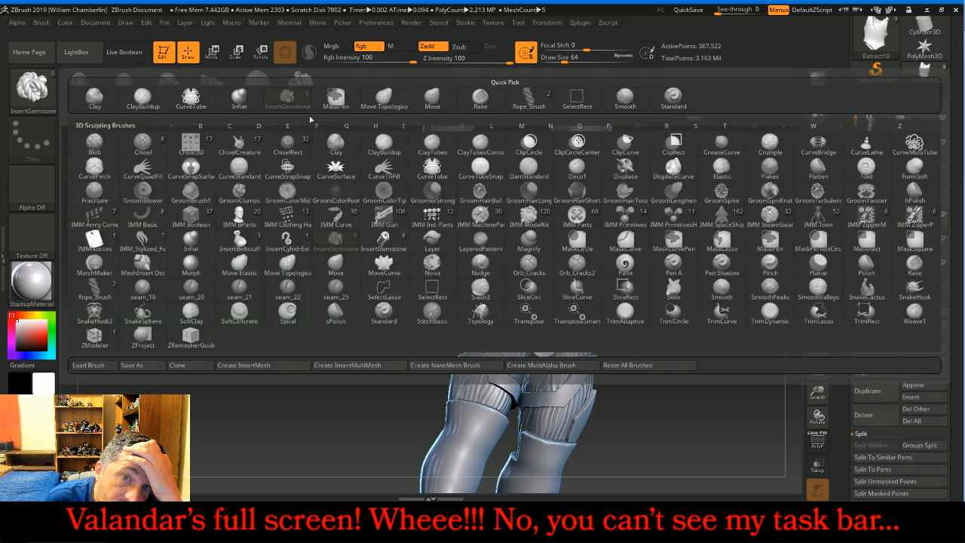
pyautogui.click(528, 95)
pyautogui.moveTo(720, 383); pyautogui.dragTo(699, 362)
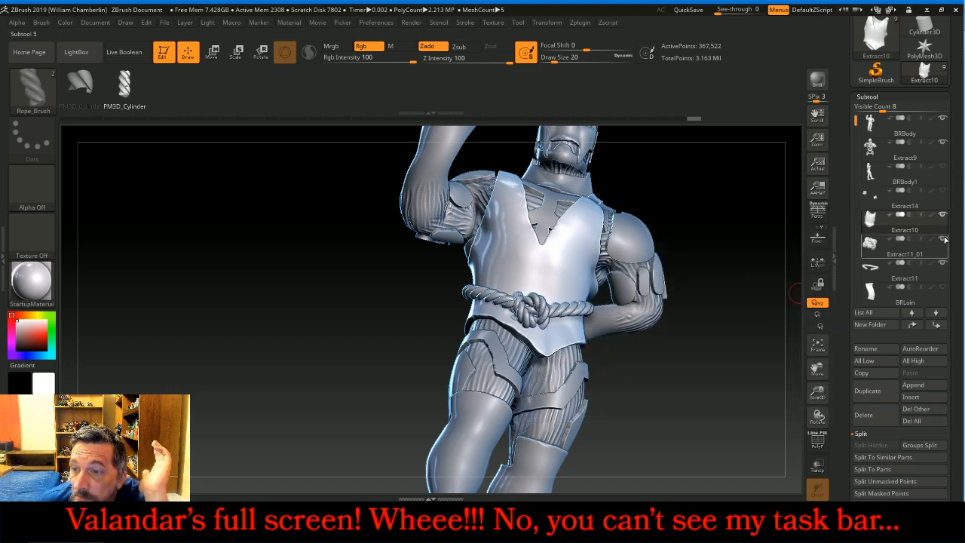
pyautogui.click(944, 240)
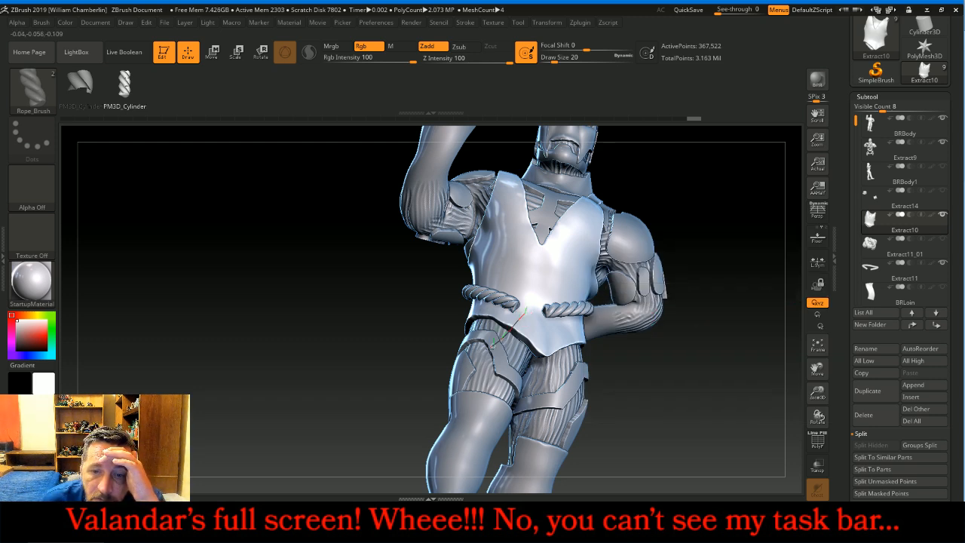
# Step: Try twice to draw a rope tail hanging from the belt's front gap over the thigh, undoing each stroke
pyautogui.moveTo(486, 354); pyautogui.dragTo(482, 358)
pyautogui.moveTo(698, 411)
pyautogui.mouseDown()
pyautogui.moveTo(681, 400)
pyautogui.moveTo(700, 400)
pyautogui.mouseUp()
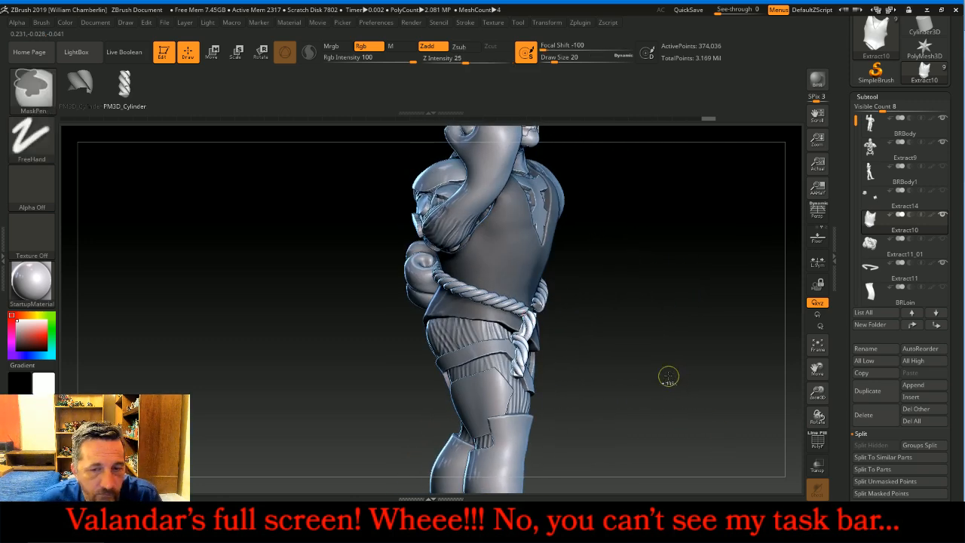
pyautogui.hotkey('ctrl', 'z')
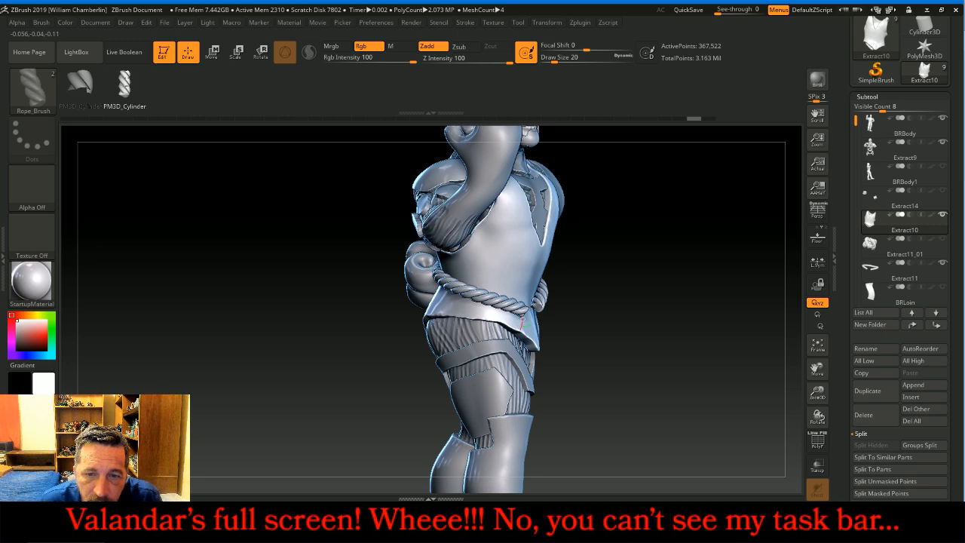
pyautogui.moveTo(520, 324); pyautogui.dragTo(511, 387)
pyautogui.moveTo(706, 379); pyautogui.dragTo(672, 362)
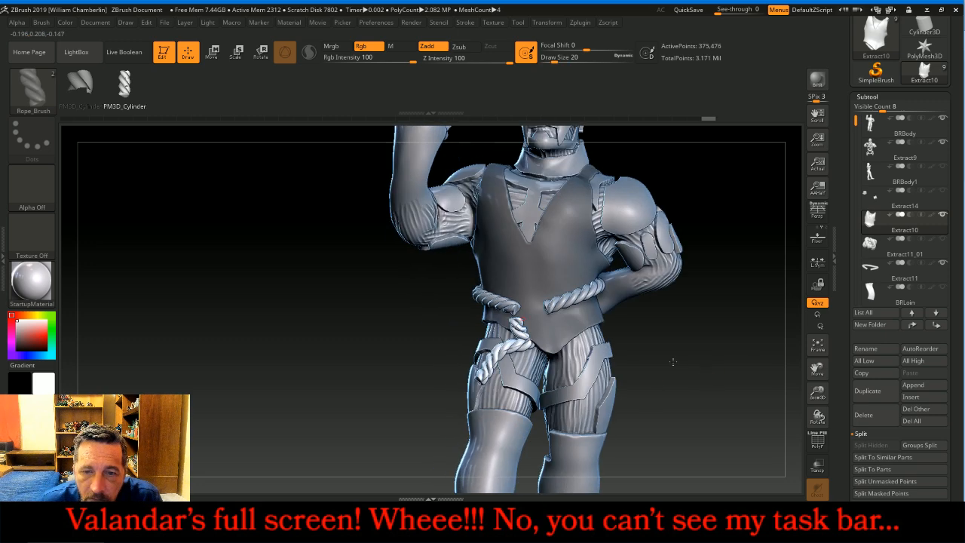
pyautogui.hotkey('ctrl', 'z')
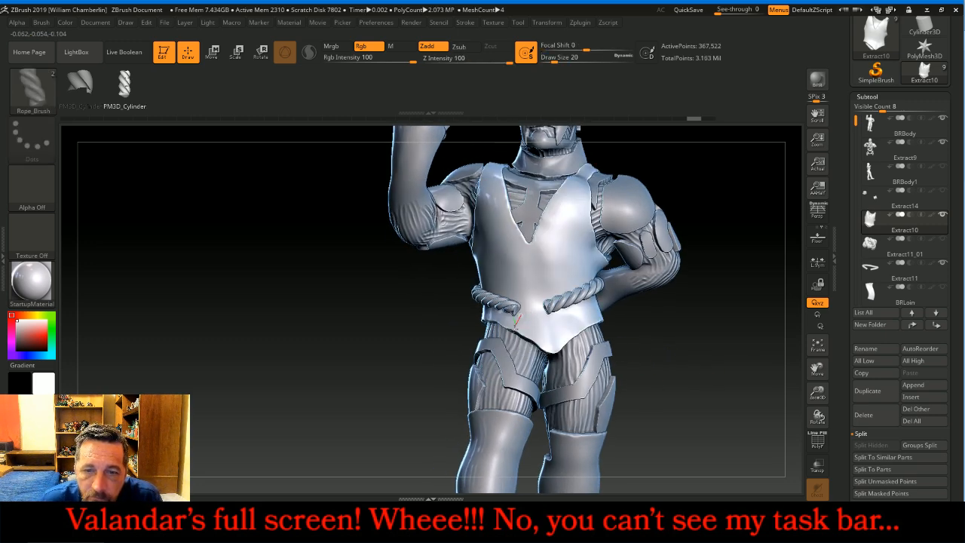
# Step: Try three more times to draw a rope tail from the belt's front gap down the thigh, undoing each stroke
pyautogui.moveTo(490, 388); pyautogui.dragTo(491, 389)
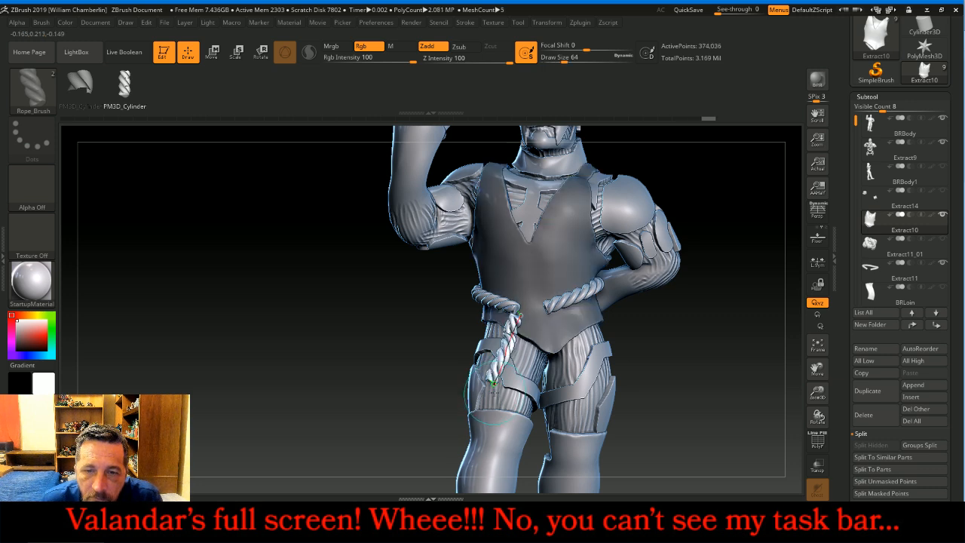
pyautogui.hotkey('ctrl', 'z')
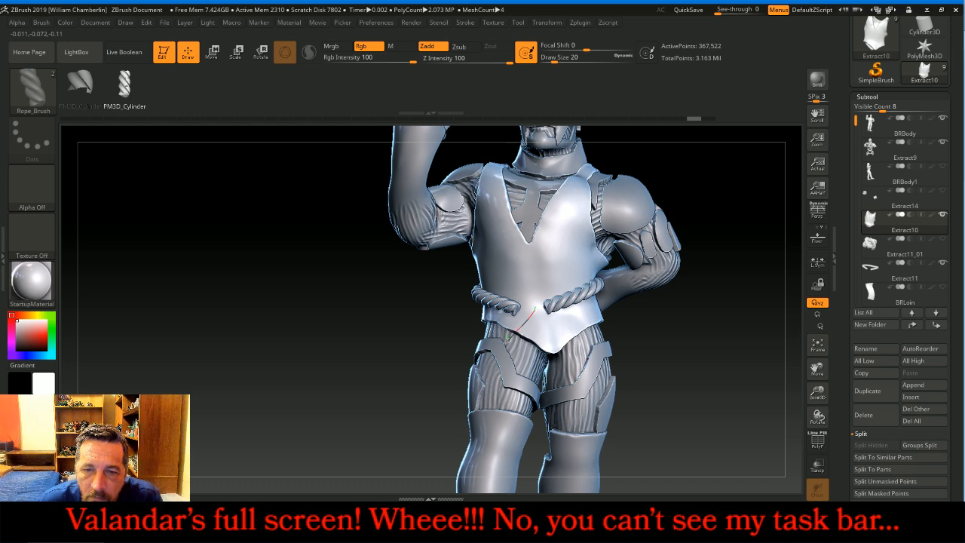
pyautogui.click(490, 365)
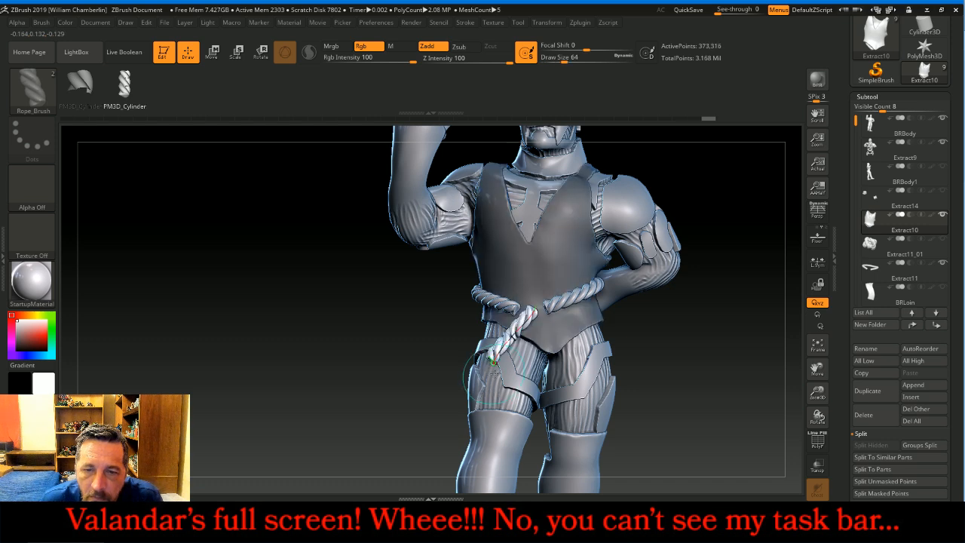
pyautogui.hotkey('ctrl', 'z')
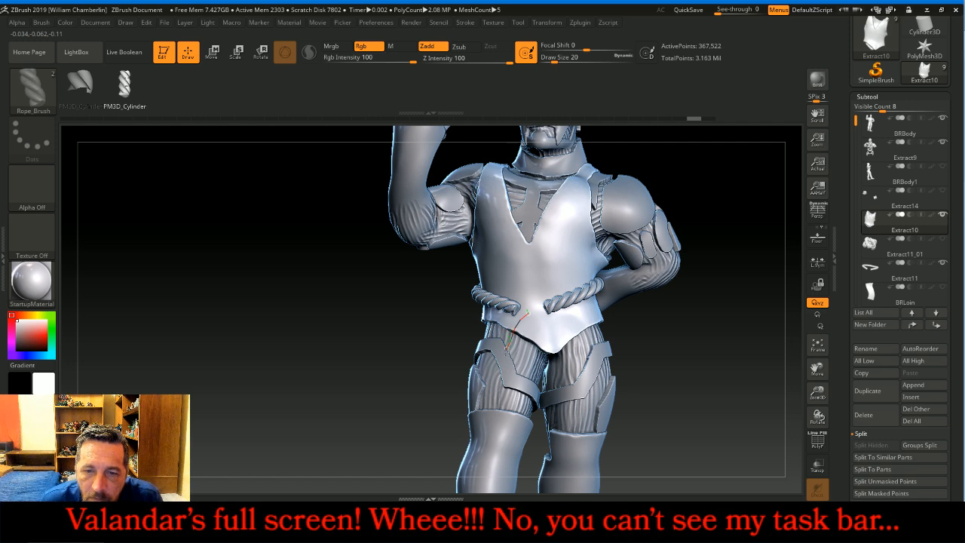
pyautogui.moveTo(488, 372); pyautogui.dragTo(485, 378)
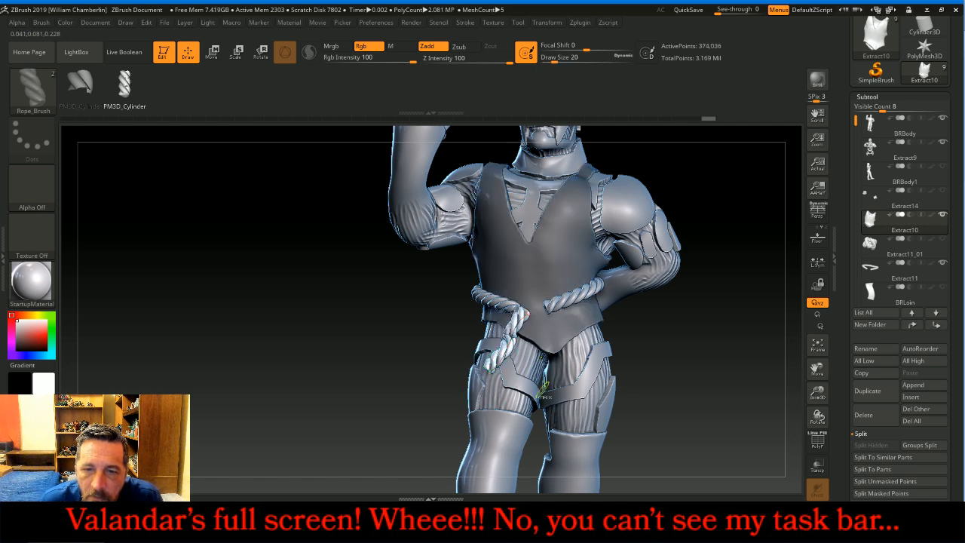
pyautogui.hotkey('ctrl', 'z')
# Step: With BRBody active and transparency on, draw a rope tail from the belt gap down the thigh and split it into its own subtool
pyautogui.click(914, 134)
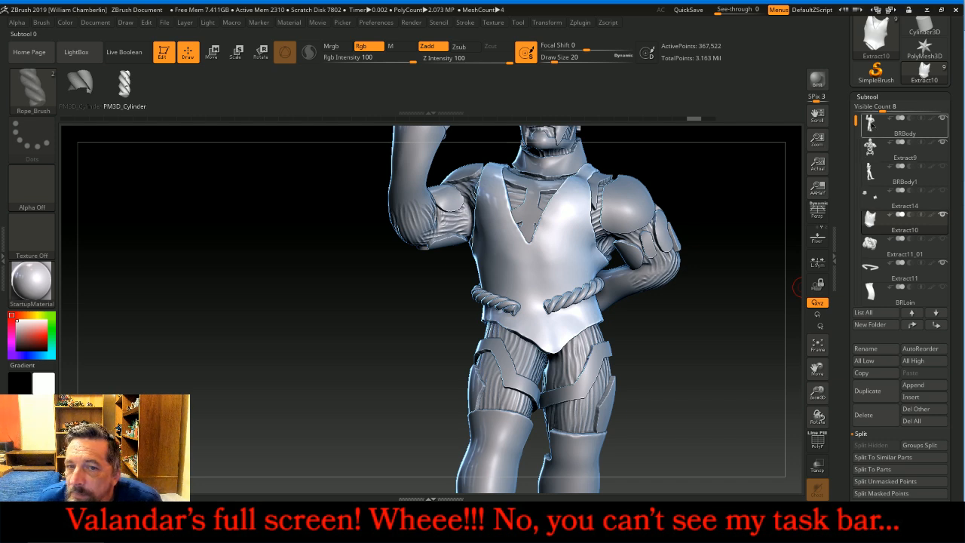
pyautogui.click(817, 466)
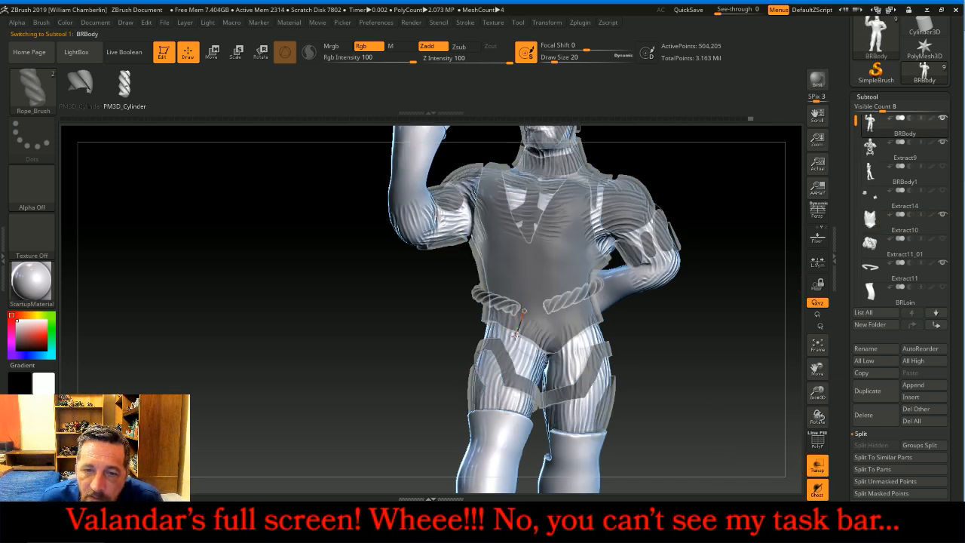
pyautogui.moveTo(494, 386); pyautogui.dragTo(495, 392)
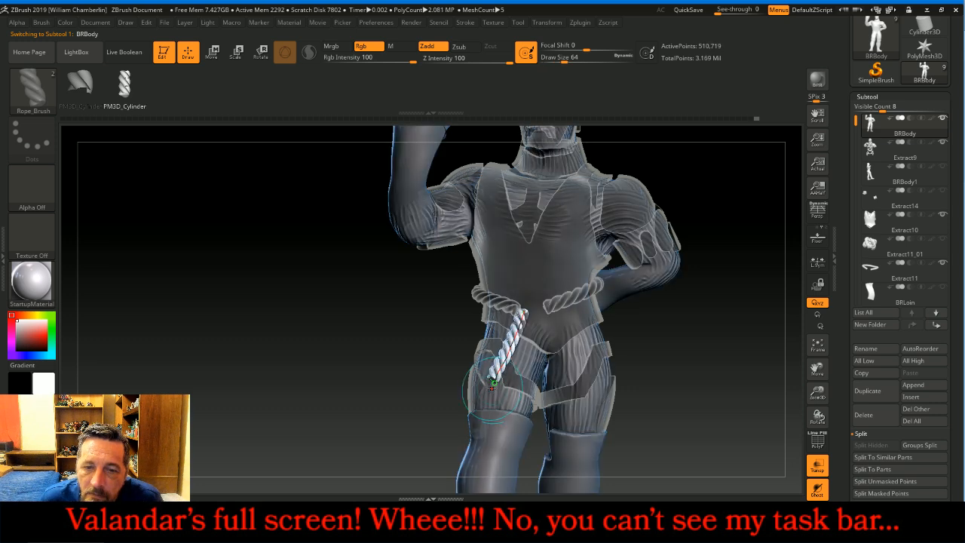
pyautogui.click(920, 457)
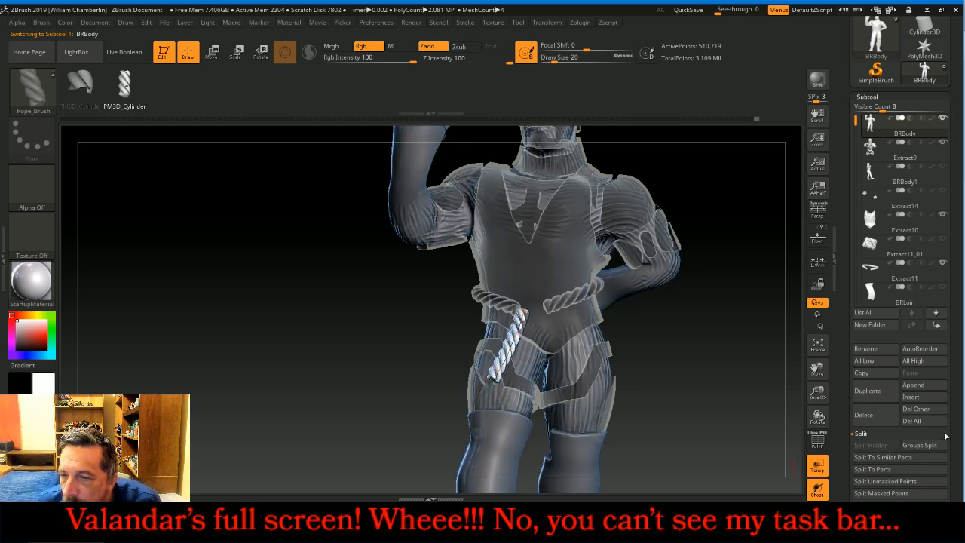
pyautogui.click(886, 479)
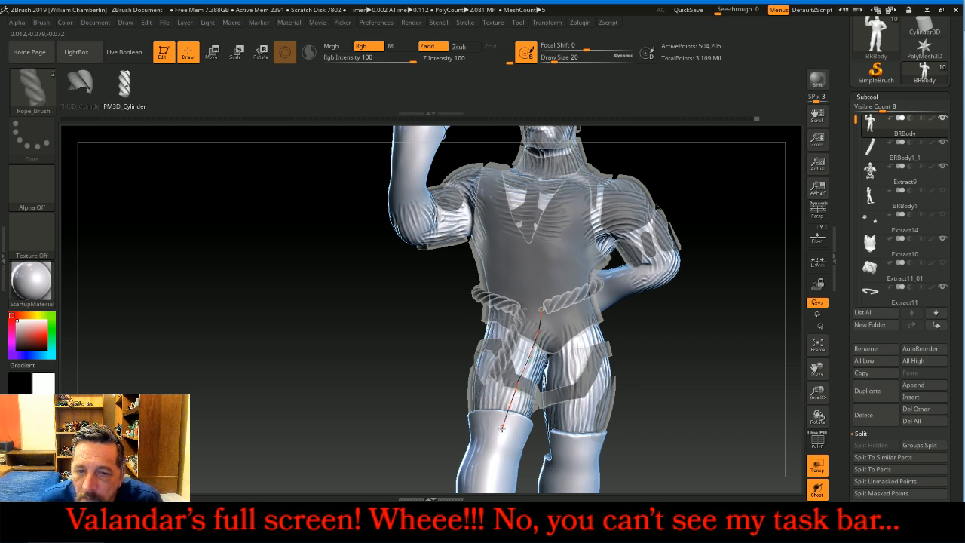
# Step: Draw a second, longer rope tail from the belt gap to the knee, split it off and turn transparency off
pyautogui.moveTo(499, 428); pyautogui.dragTo(499, 428)
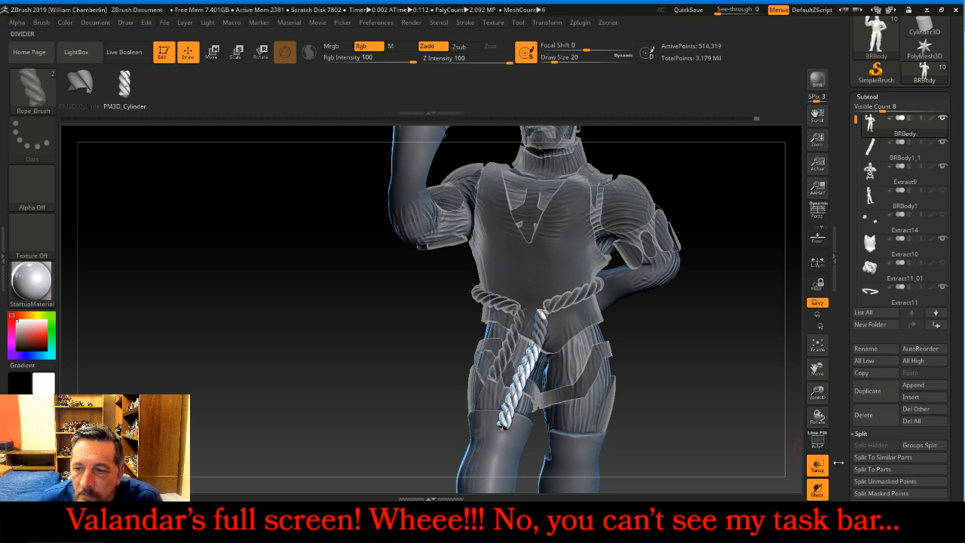
pyautogui.click(885, 481)
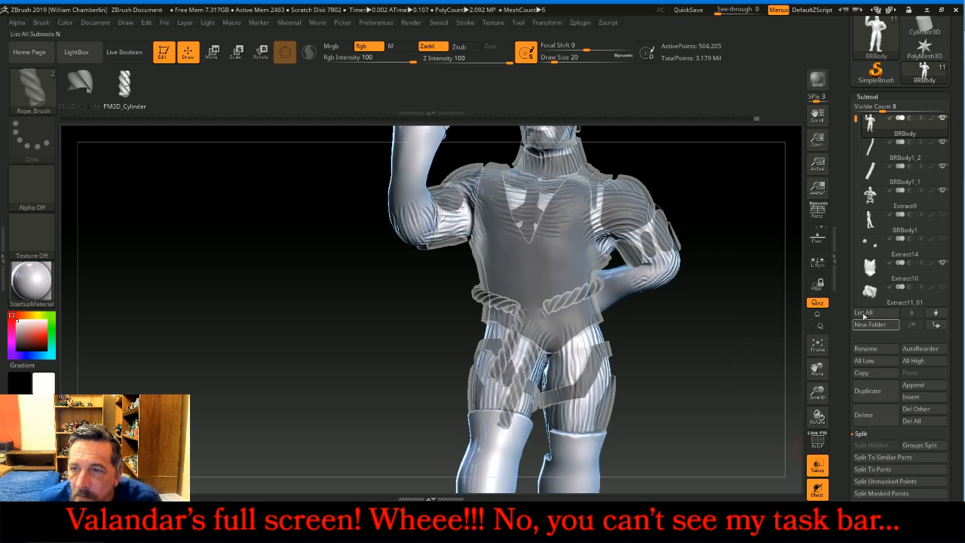
pyautogui.click(822, 471)
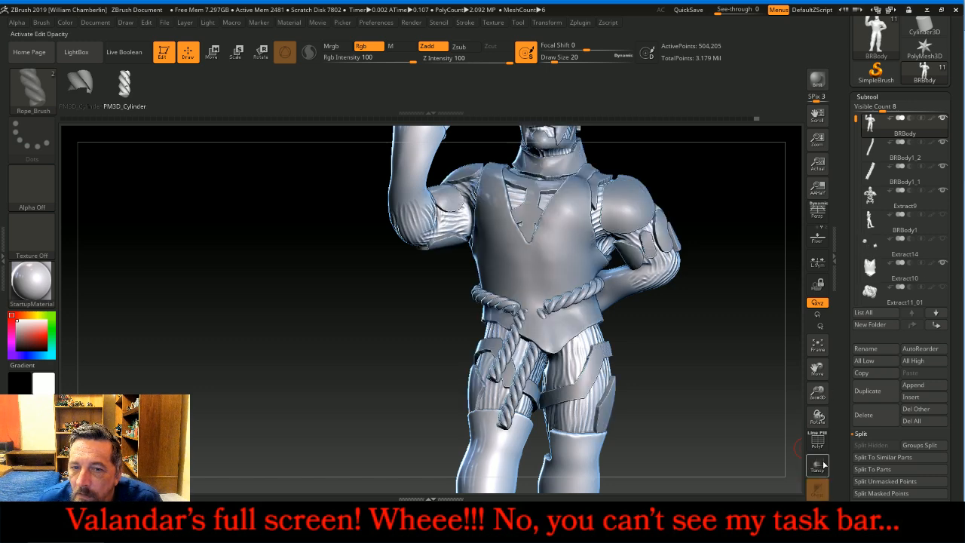
# Step: Reshape the upper part of the longer rope tail BRBody1_2 with the Move brush so it hangs outside the tunic from the belt
pyautogui.moveTo(897, 223)
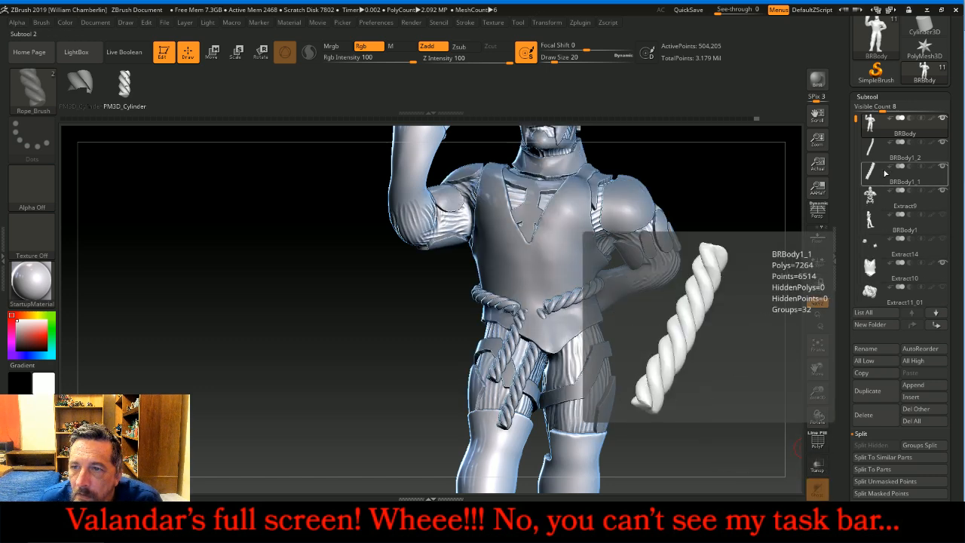
pyautogui.click(897, 152)
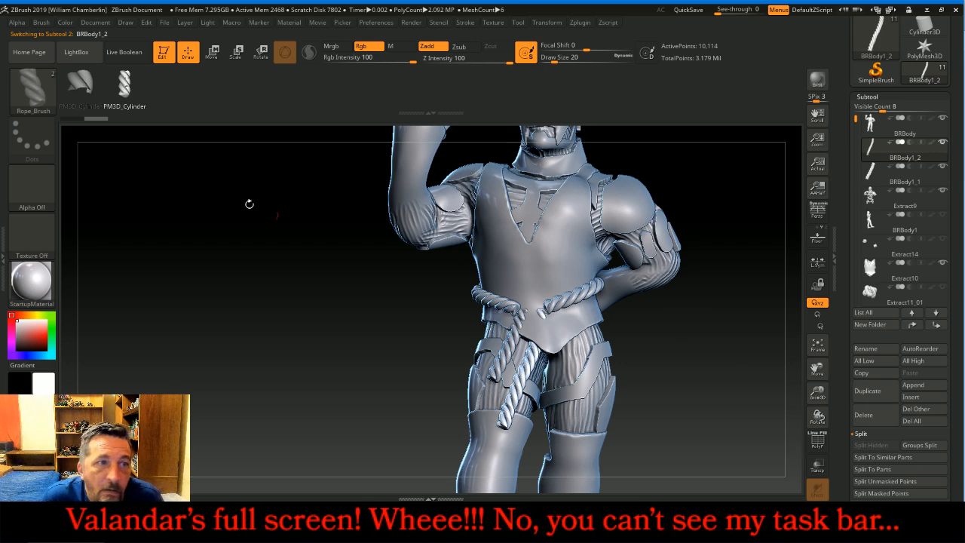
pyautogui.click(33, 89)
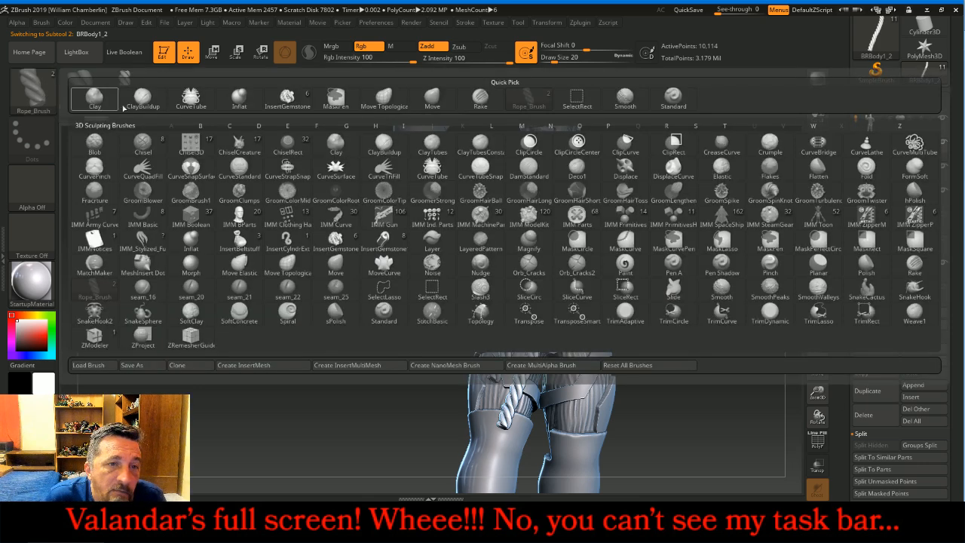
pyautogui.click(434, 98)
pyautogui.moveTo(735, 283)
pyautogui.mouseDown()
pyautogui.moveTo(691, 299)
pyautogui.moveTo(689, 280)
pyautogui.mouseUp()
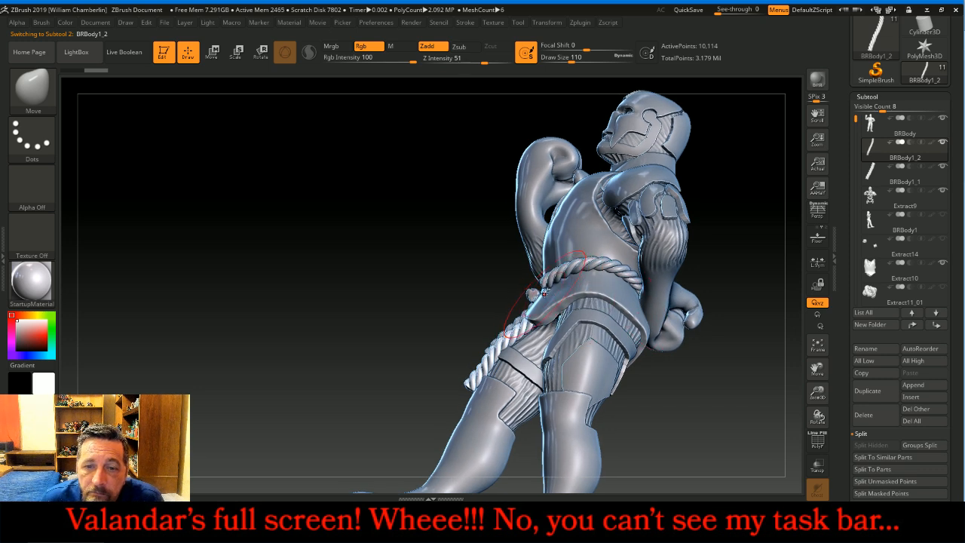
pyautogui.moveTo(531, 291); pyautogui.dragTo(513, 315)
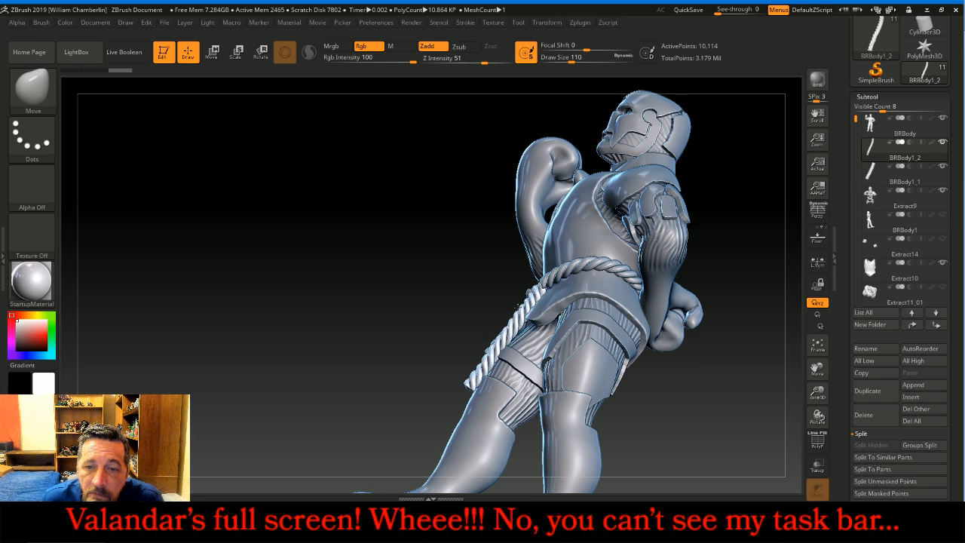
# Step: Pull the top of the shorter rope tail BRBody1_1 out over the tunic's front at the belt with the Move brush
pyautogui.moveTo(387, 332)
pyautogui.mouseDown()
pyautogui.moveTo(433, 355)
pyautogui.moveTo(658, 261)
pyautogui.mouseUp()
pyautogui.click(874, 172)
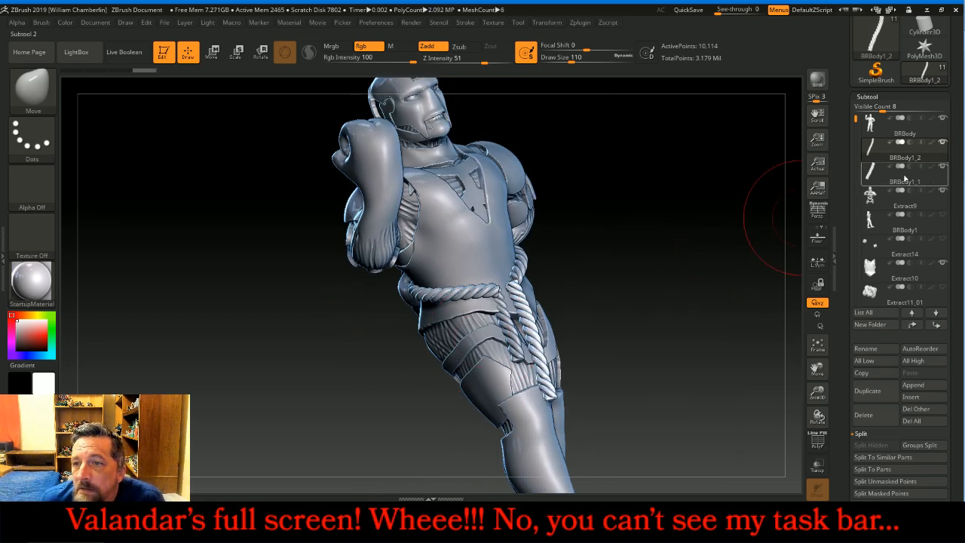
pyautogui.moveTo(708, 237)
pyautogui.mouseDown()
pyautogui.moveTo(716, 230)
pyautogui.moveTo(698, 239)
pyautogui.mouseUp()
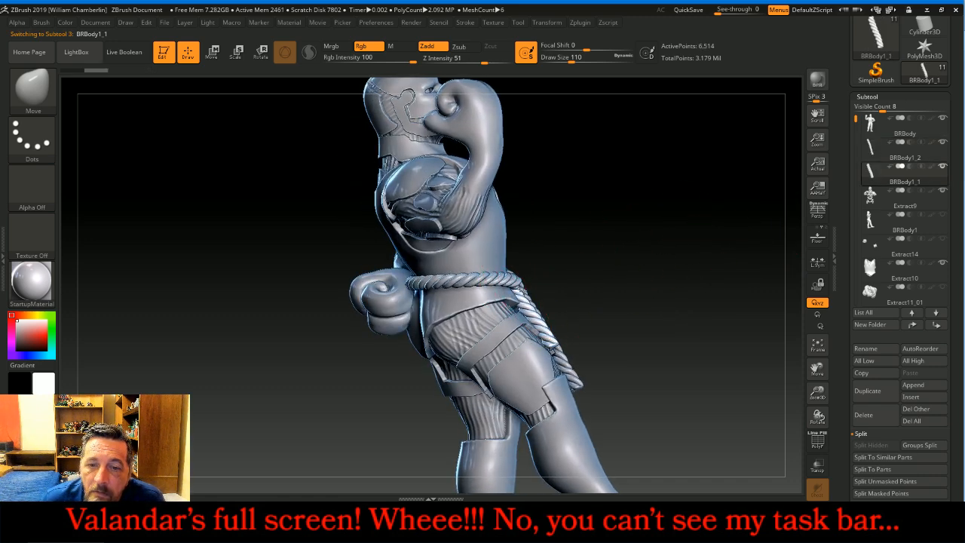
pyautogui.moveTo(526, 287); pyautogui.dragTo(517, 291)
pyautogui.moveTo(573, 276); pyautogui.dragTo(709, 269)
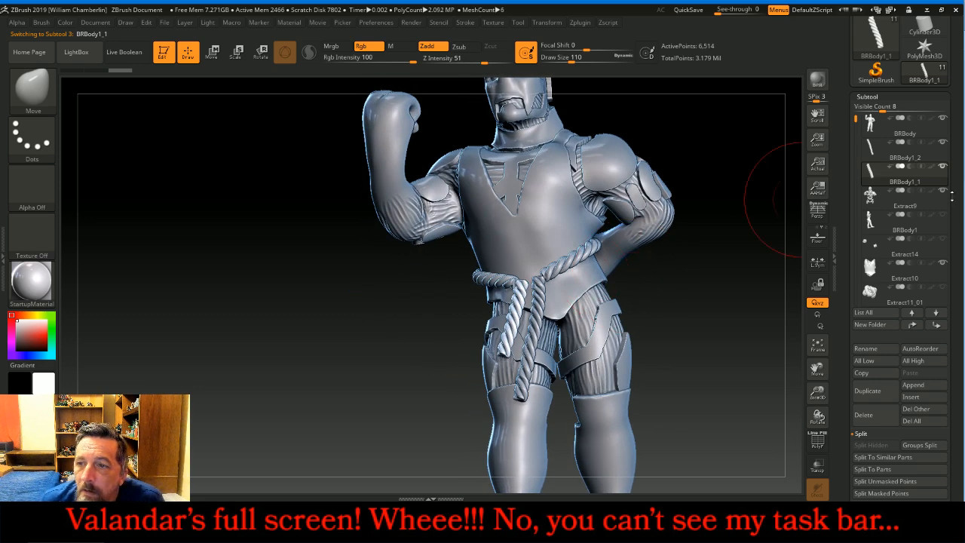
# Step: Show the knot subtool Extract11_01 again and check how it covers the tops of the rope tails
pyautogui.moveTo(939, 250)
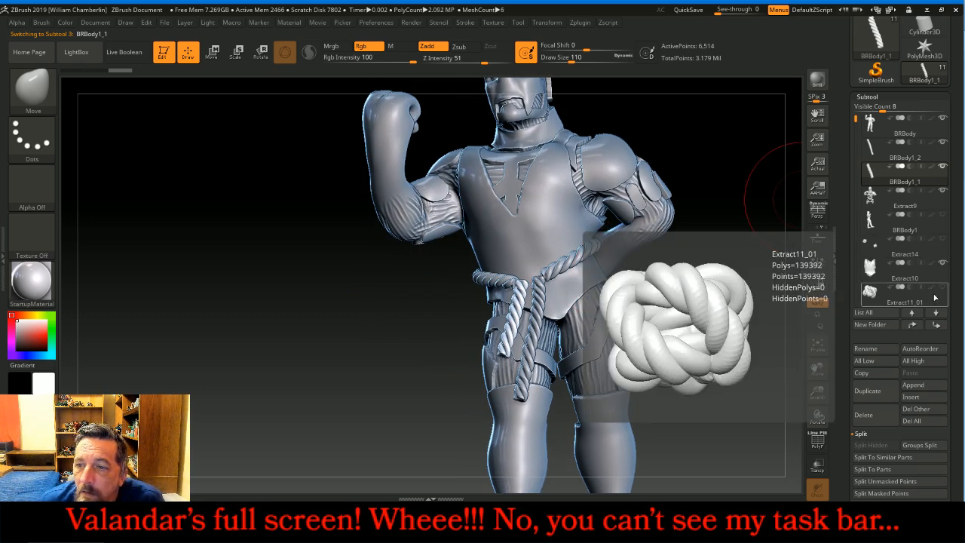
pyautogui.moveTo(943, 288)
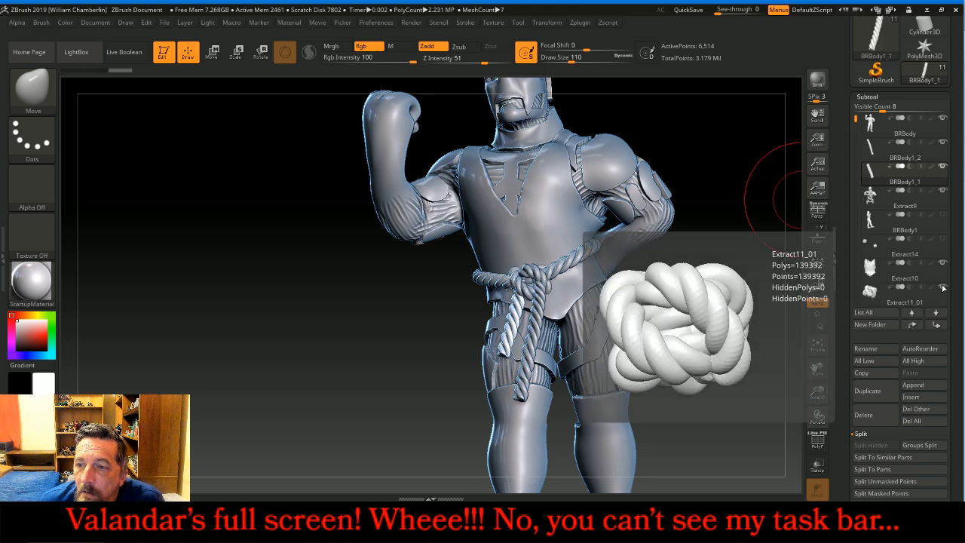
pyautogui.moveTo(910, 259)
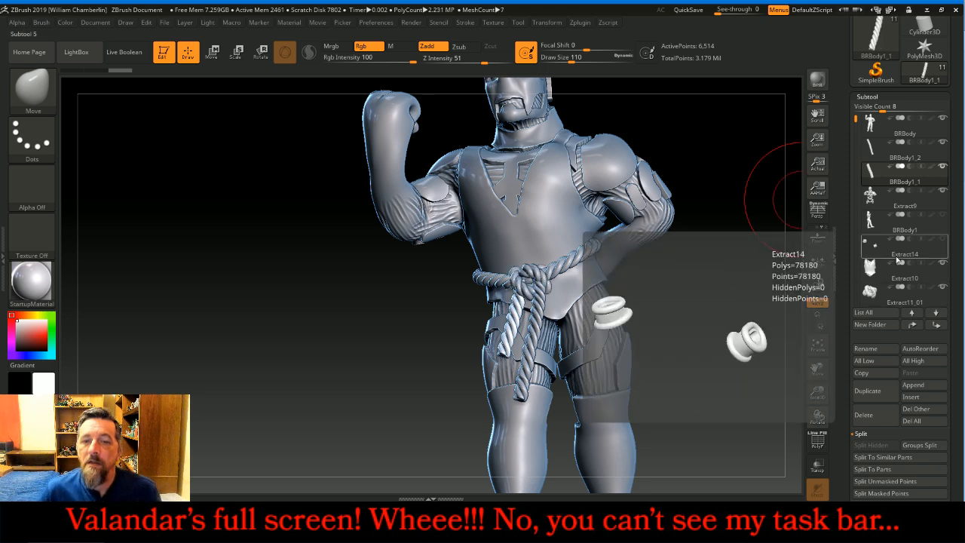
pyautogui.moveTo(712, 237); pyautogui.dragTo(735, 254)
# Step: Merge the longer rope tail BRBody1_2 down with BRBody1_1 into one subtool
pyautogui.click(878, 151)
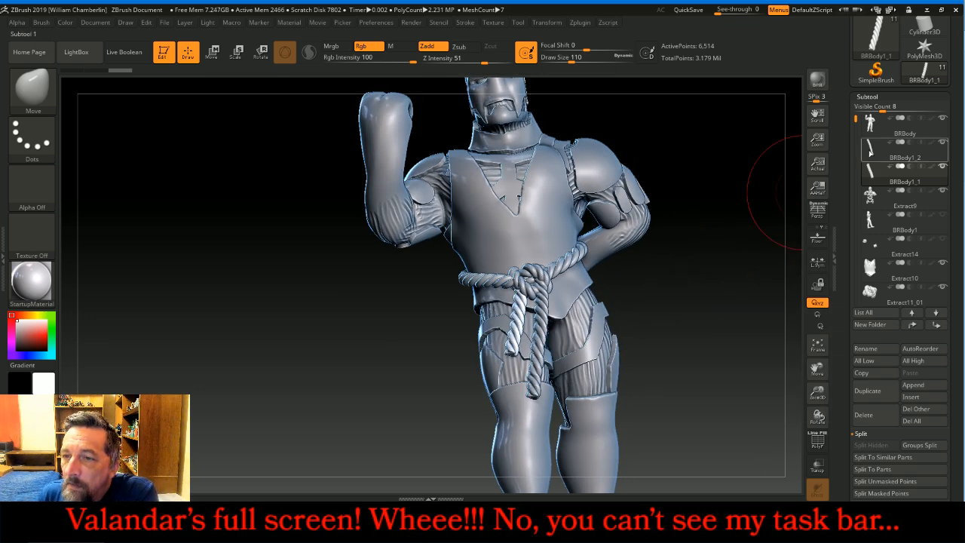
pyautogui.click(883, 435)
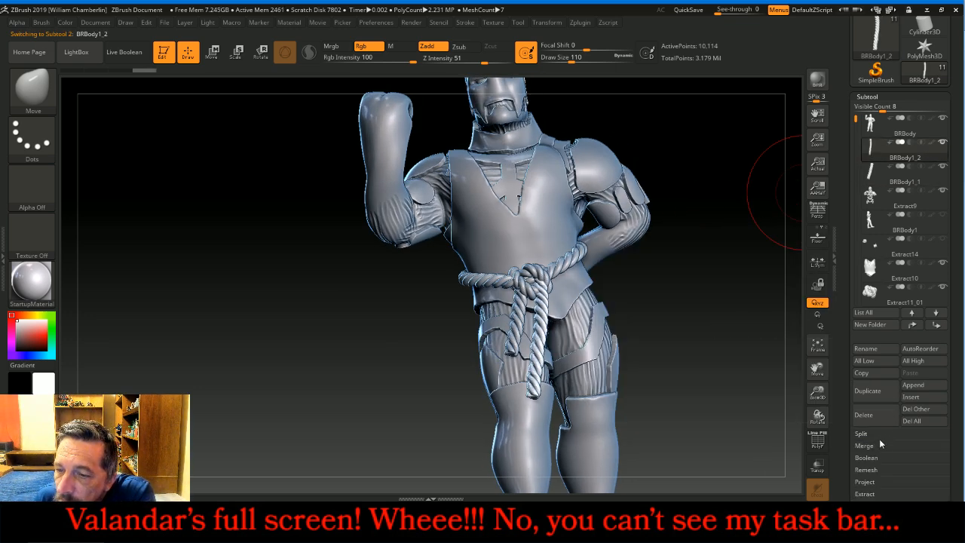
pyautogui.click(867, 445)
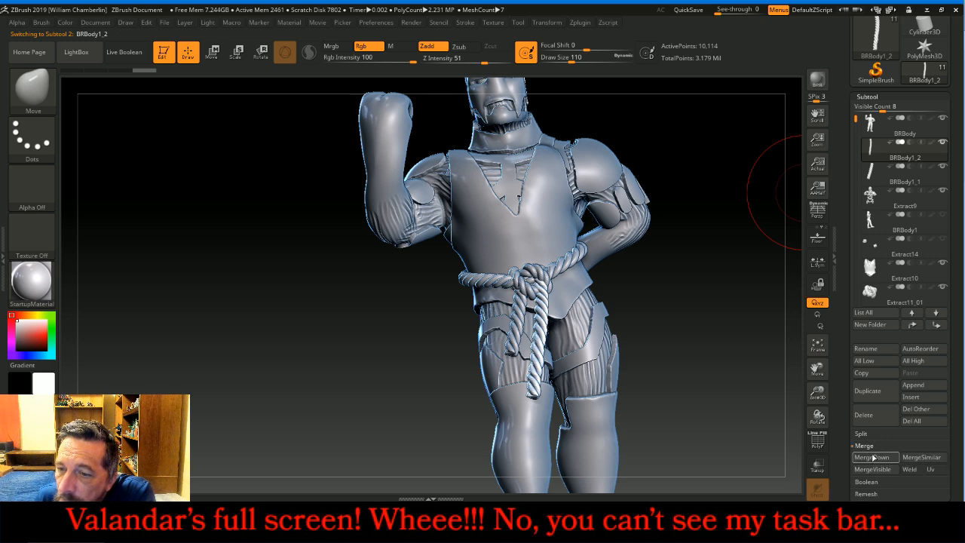
pyautogui.click(872, 457)
# Step: Reorder the merged rope tails to sit directly above Extract11_01 and merge them down with the knot and the belt Extract11
pyautogui.click(936, 325)
pyautogui.click(936, 326)
pyautogui.click(936, 326)
pyautogui.click(936, 325)
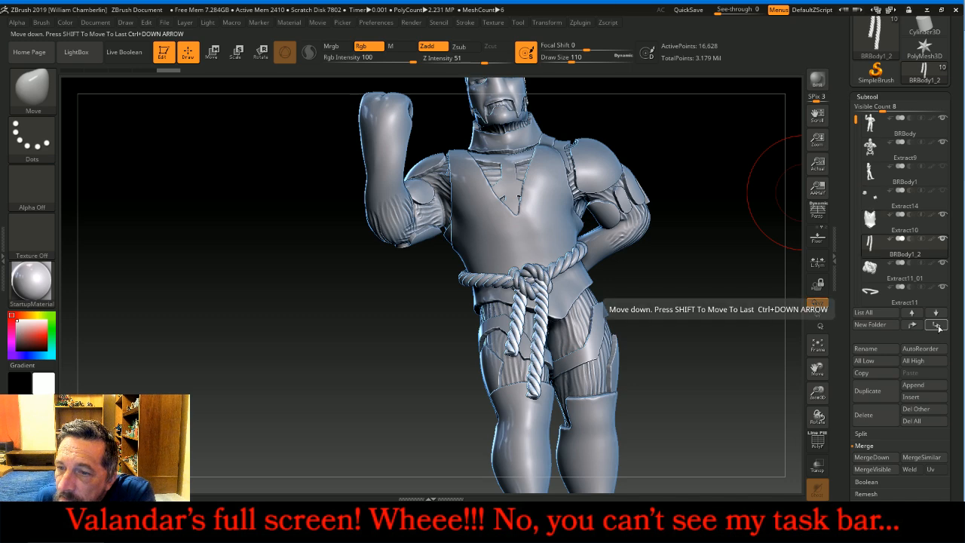
pyautogui.click(874, 456)
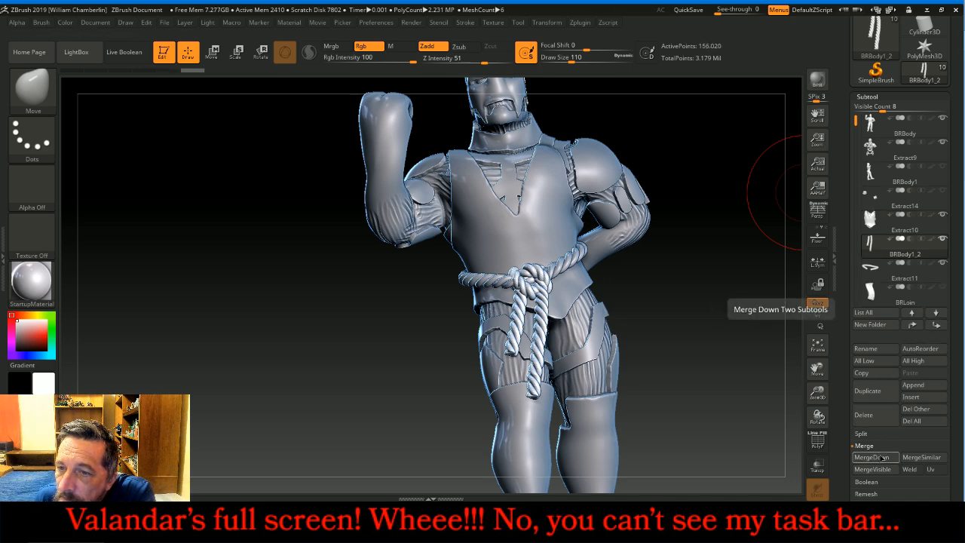
pyautogui.click(874, 457)
# Step: Show the loincloth BRLoin and the arm bands Extract14, and frame the whole figure to review the costume
pyautogui.moveTo(682, 275); pyautogui.dragTo(735, 301)
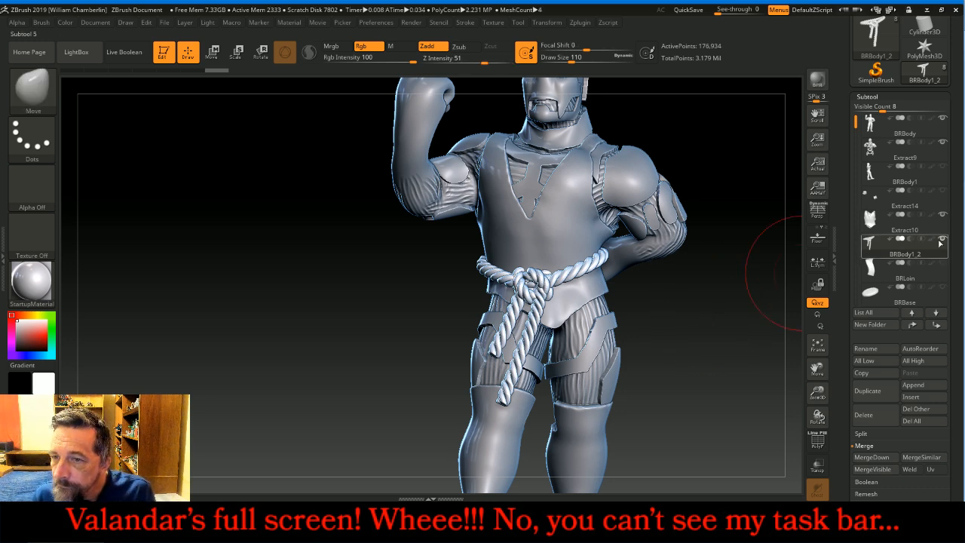
pyautogui.click(942, 263)
pyautogui.click(944, 191)
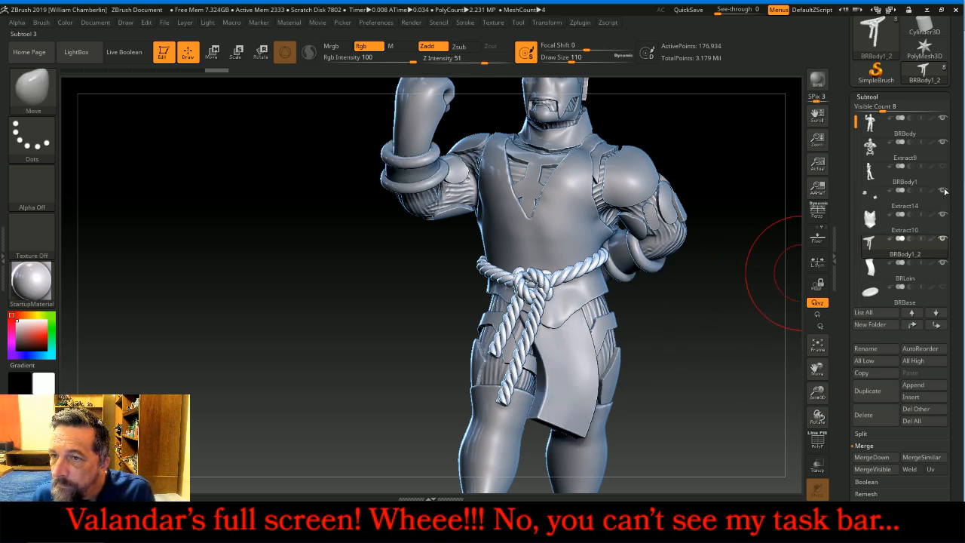
pyautogui.click(943, 166)
pyautogui.click(943, 142)
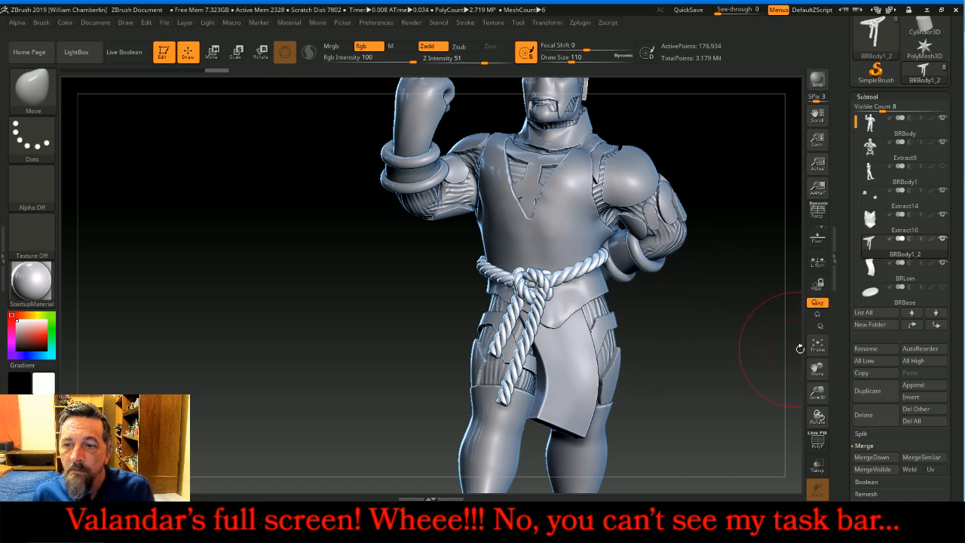
pyautogui.click(817, 344)
pyautogui.moveTo(784, 343)
pyautogui.mouseDown()
pyautogui.moveTo(575, 340)
pyautogui.moveTo(691, 333)
pyautogui.mouseUp()
pyautogui.press('shift')
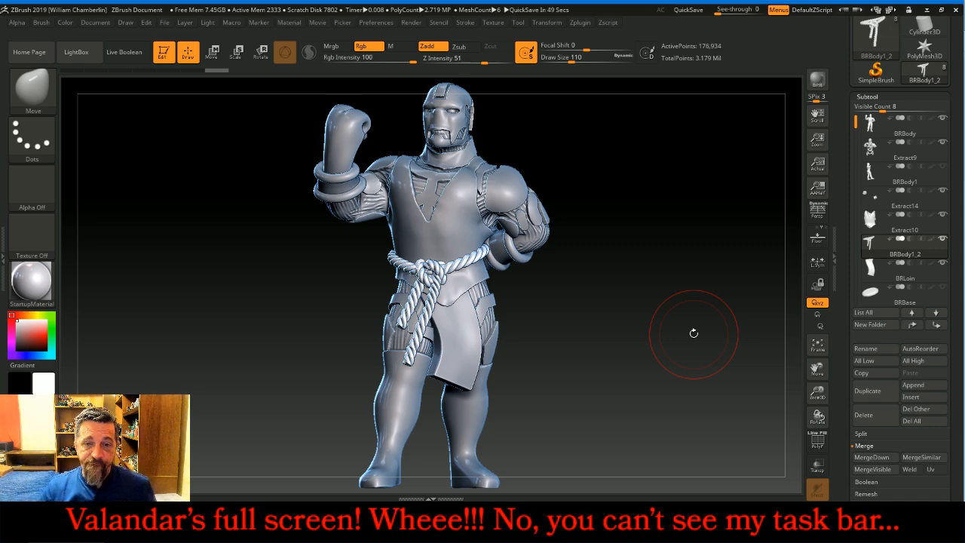
pyautogui.moveTo(674, 301)
pyautogui.mouseDown()
pyautogui.moveTo(757, 313)
pyautogui.moveTo(670, 305)
pyautogui.mouseUp()
# Step: Make BRBody the active subtool and bring up the YouTube live chat in Firefox
pyautogui.click(869, 125)
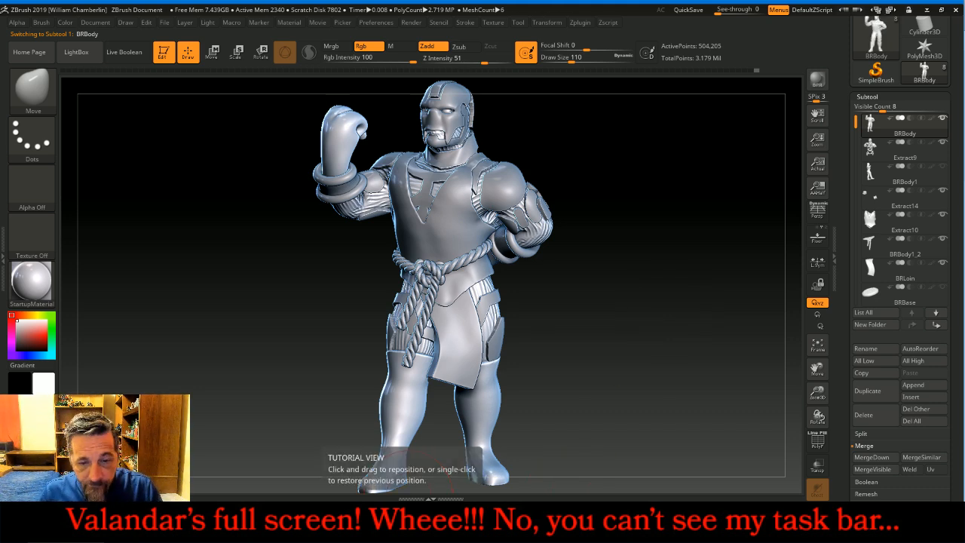
pyautogui.moveTo(408, 519)
pyautogui.click(377, 474)
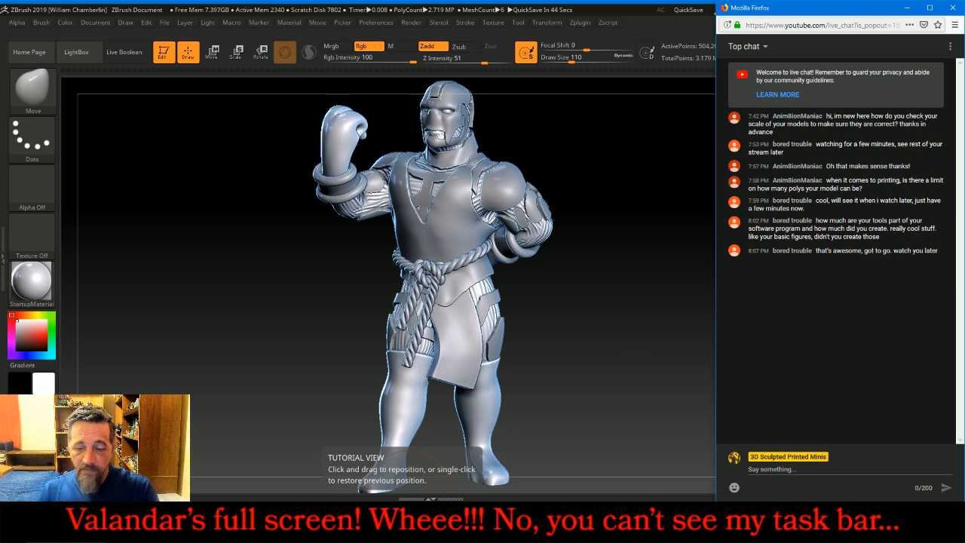
# Step: Switch from the live chat back to ZBrush and examine the whole figure from farther away and a slightly lower angle
pyautogui.hotkey('alt', 'Tab')
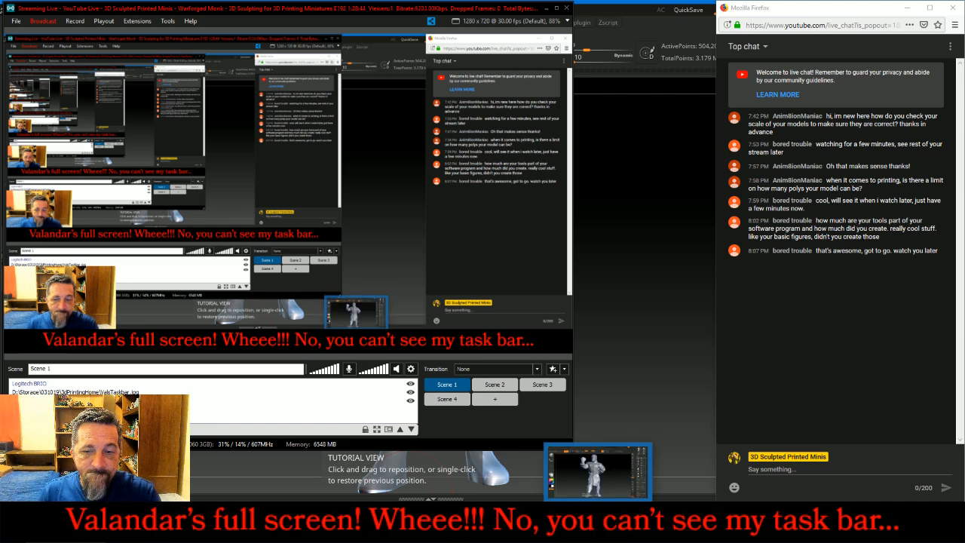
pyautogui.hotkey('alt', 'Tab')
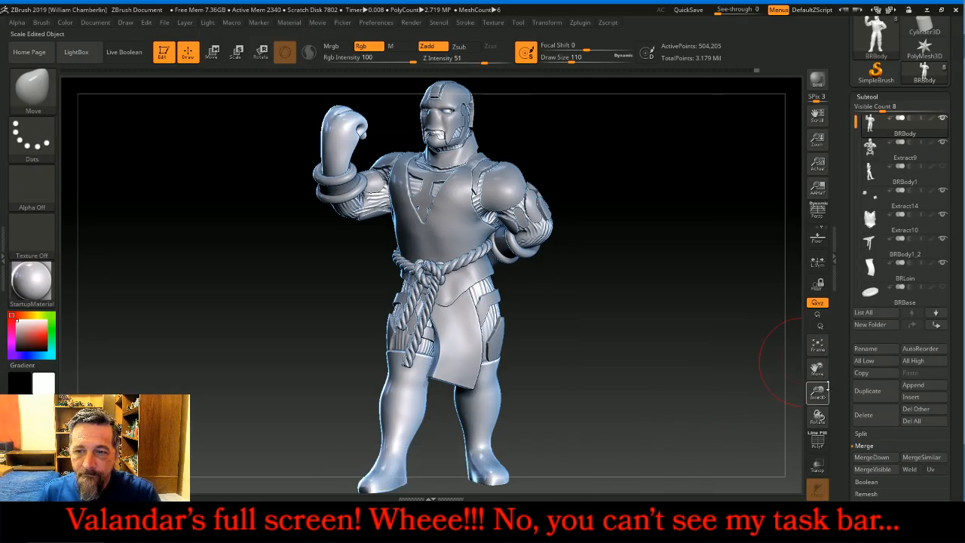
pyautogui.moveTo(827, 393); pyautogui.dragTo(819, 391)
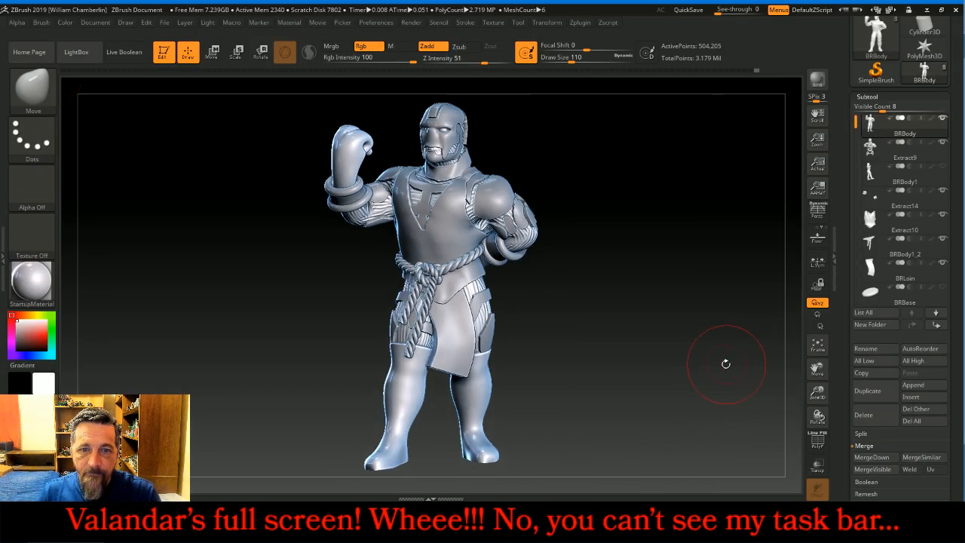
pyautogui.moveTo(703, 357); pyautogui.dragTo(701, 338)
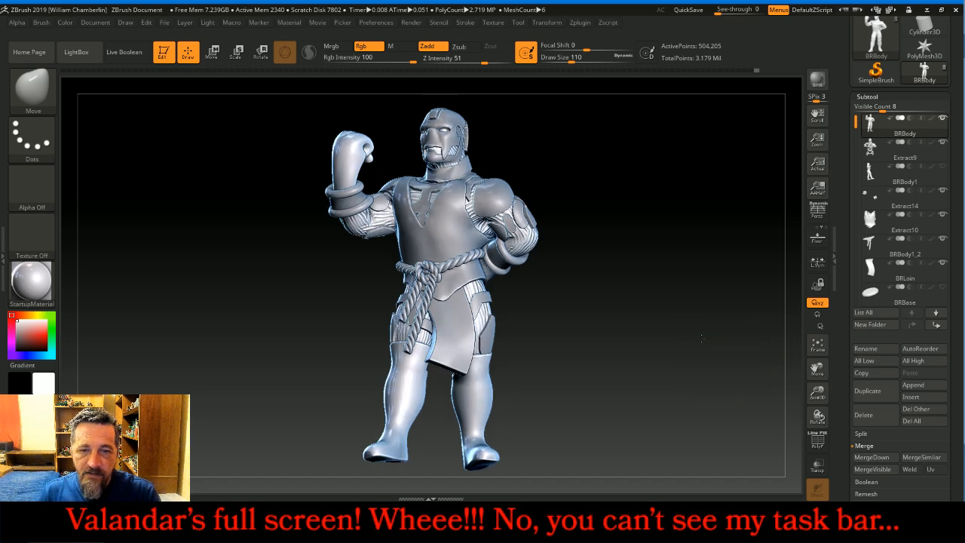
# Step: Compare the full figure with perspective on and off, and examine the finished costume from a more frontal angle
pyautogui.click(820, 214)
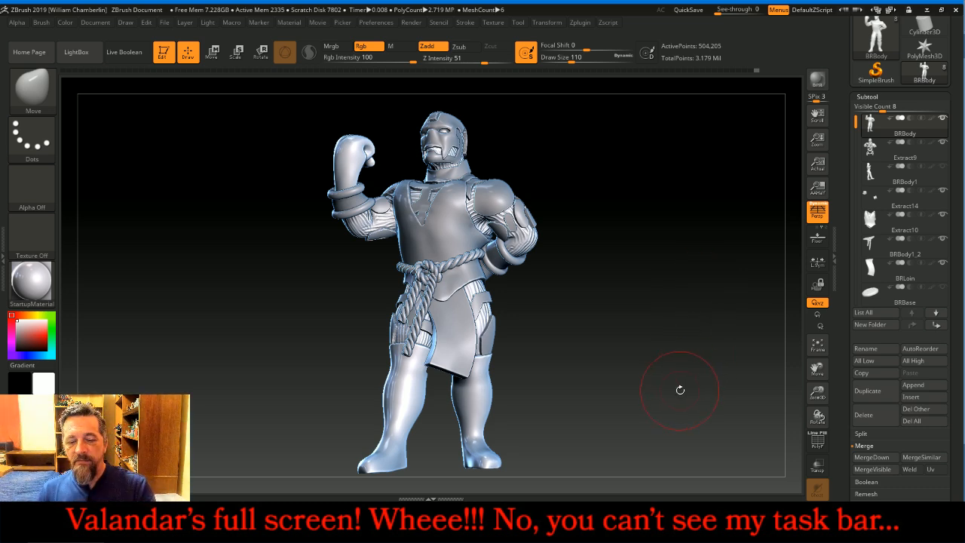
pyautogui.click(817, 213)
pyautogui.moveTo(726, 244); pyautogui.dragTo(733, 250)
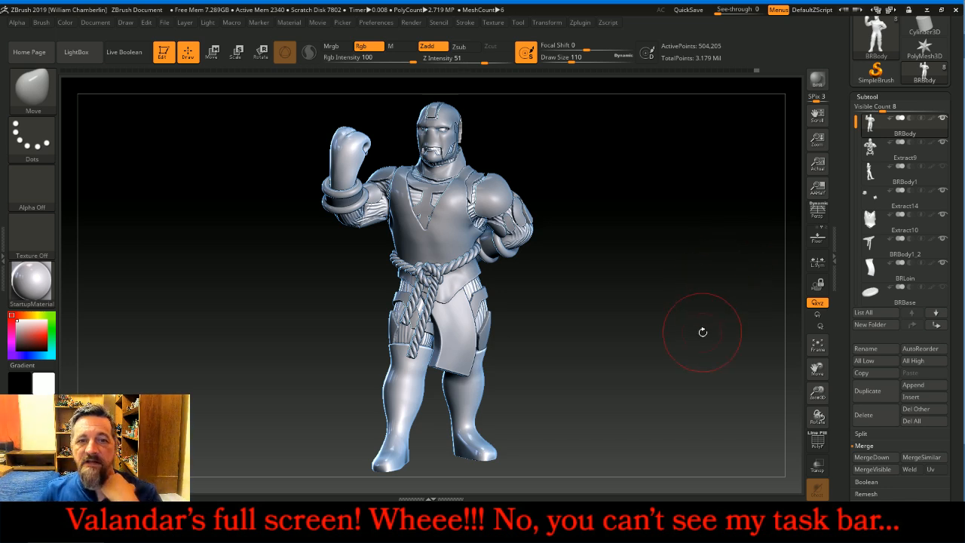
pyautogui.moveTo(682, 320)
pyautogui.mouseDown()
pyautogui.moveTo(728, 318)
pyautogui.moveTo(603, 305)
pyautogui.moveTo(576, 312)
pyautogui.moveTo(672, 319)
pyautogui.mouseUp()
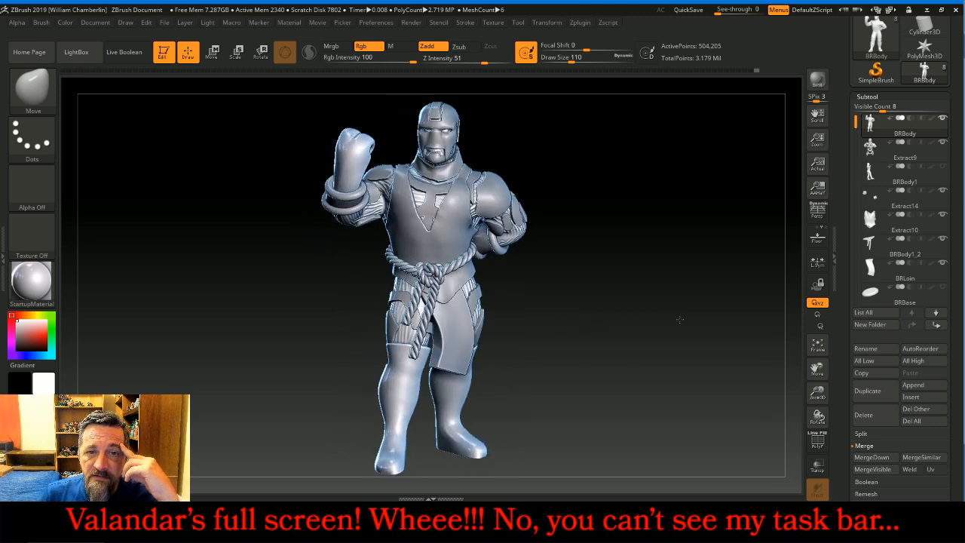